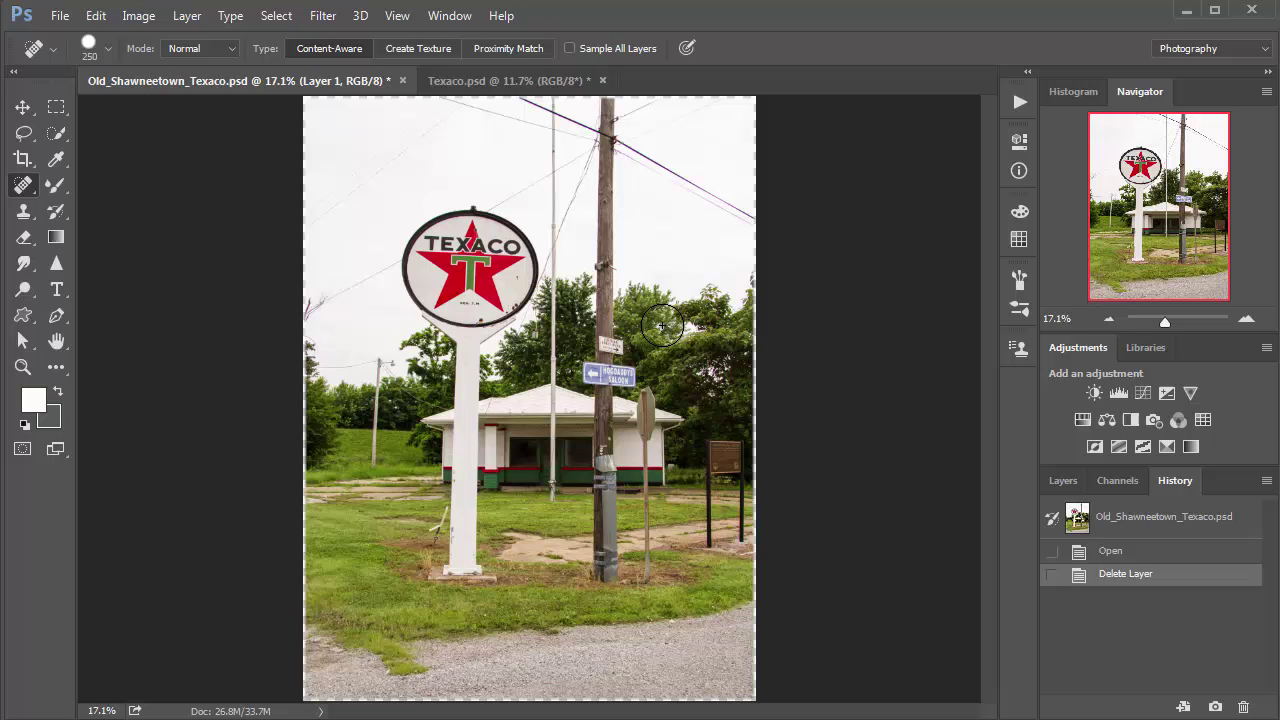
Compare the unretouched Old_Shawneetown_Texaco.psd photo with the retouched Texaco.psd example.
click(516, 86)
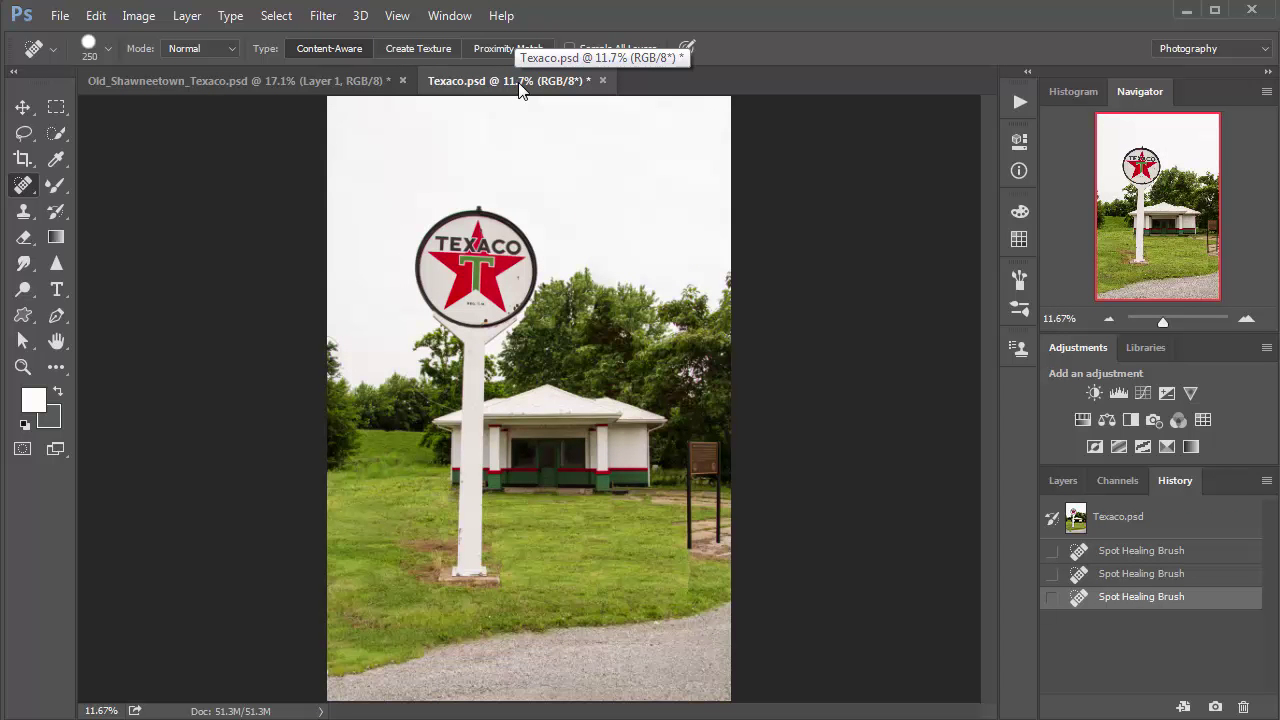
click(352, 82)
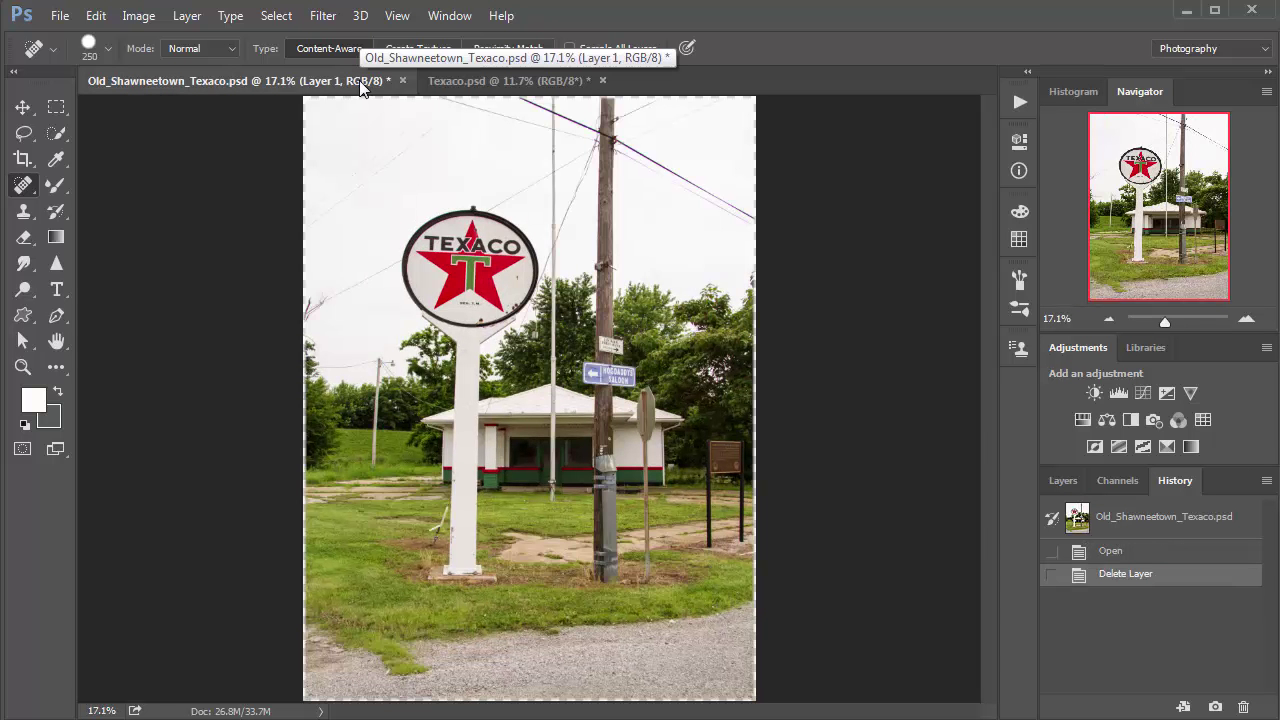
click(506, 82)
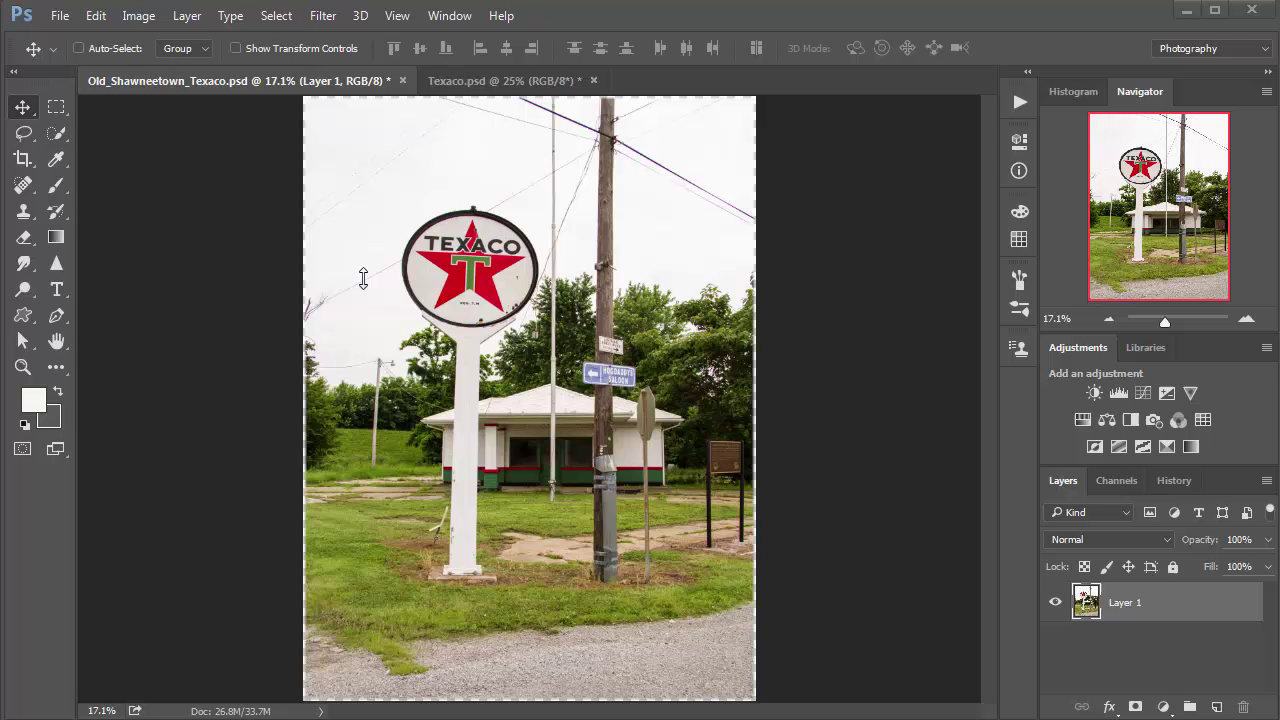
Save the photo to the Desktop as practice_Old_Shawneetown_Texaco.psd.
click(59, 16)
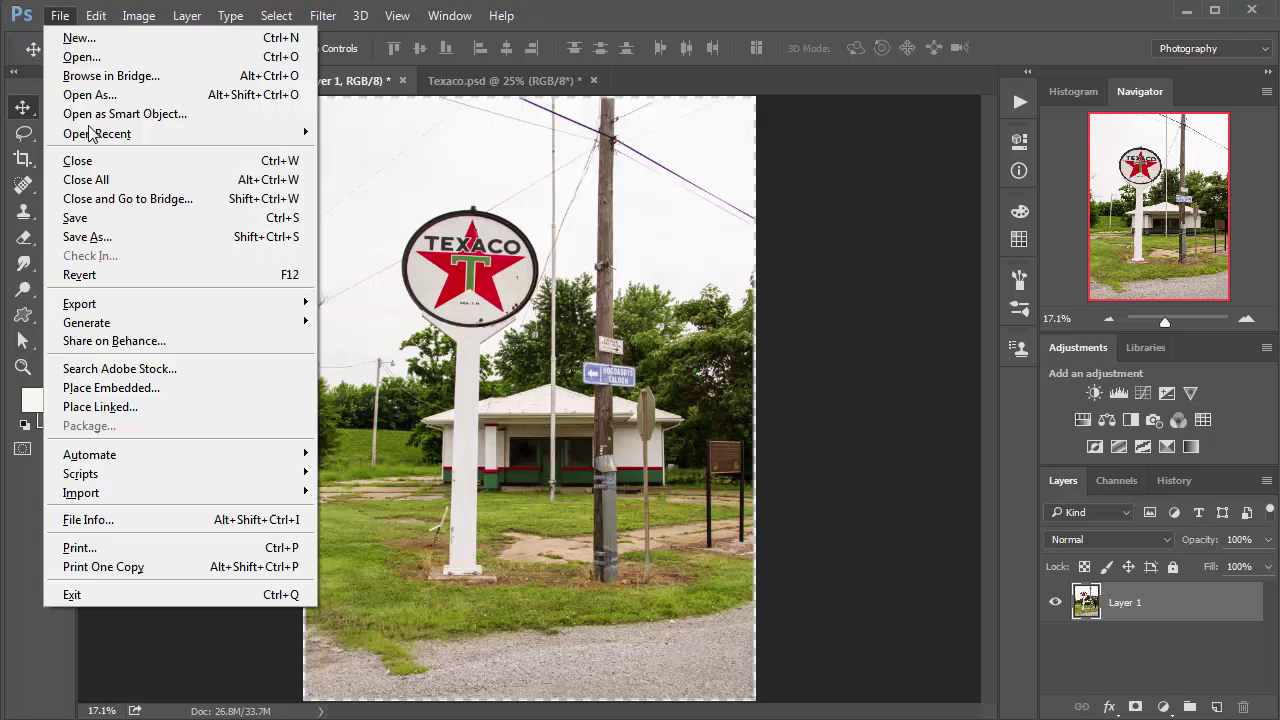
click(128, 237)
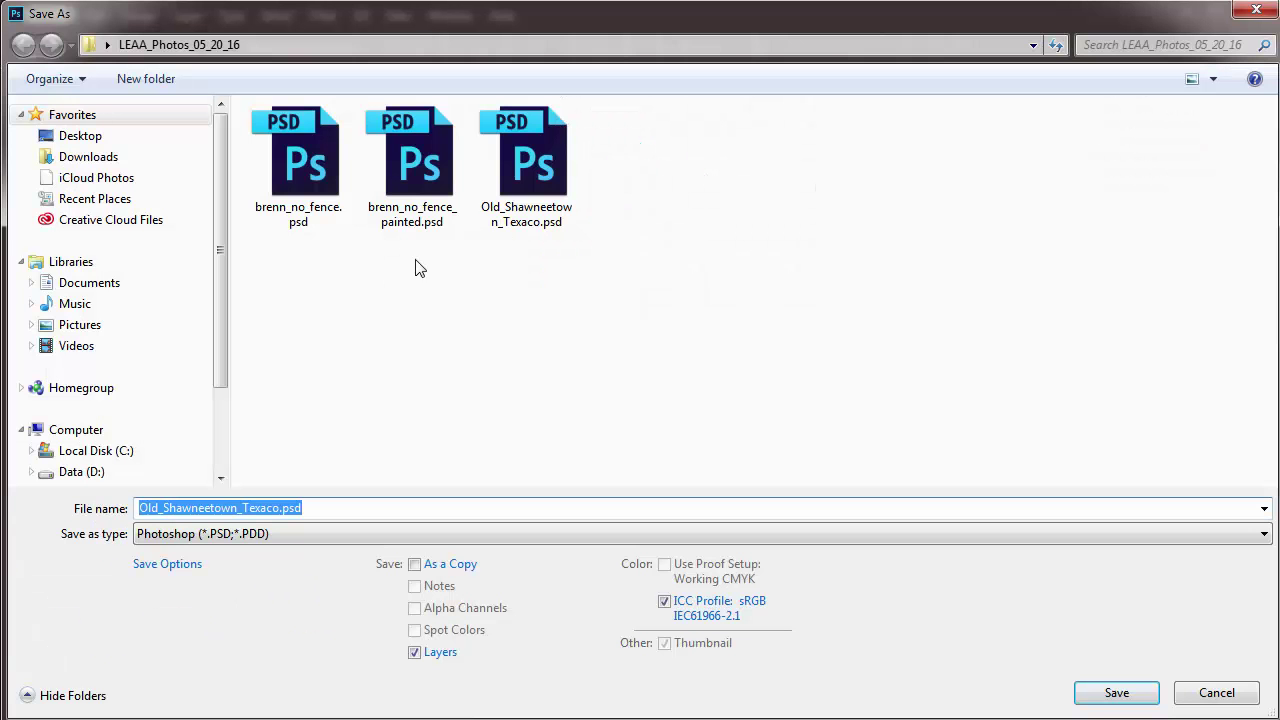
click(79, 135)
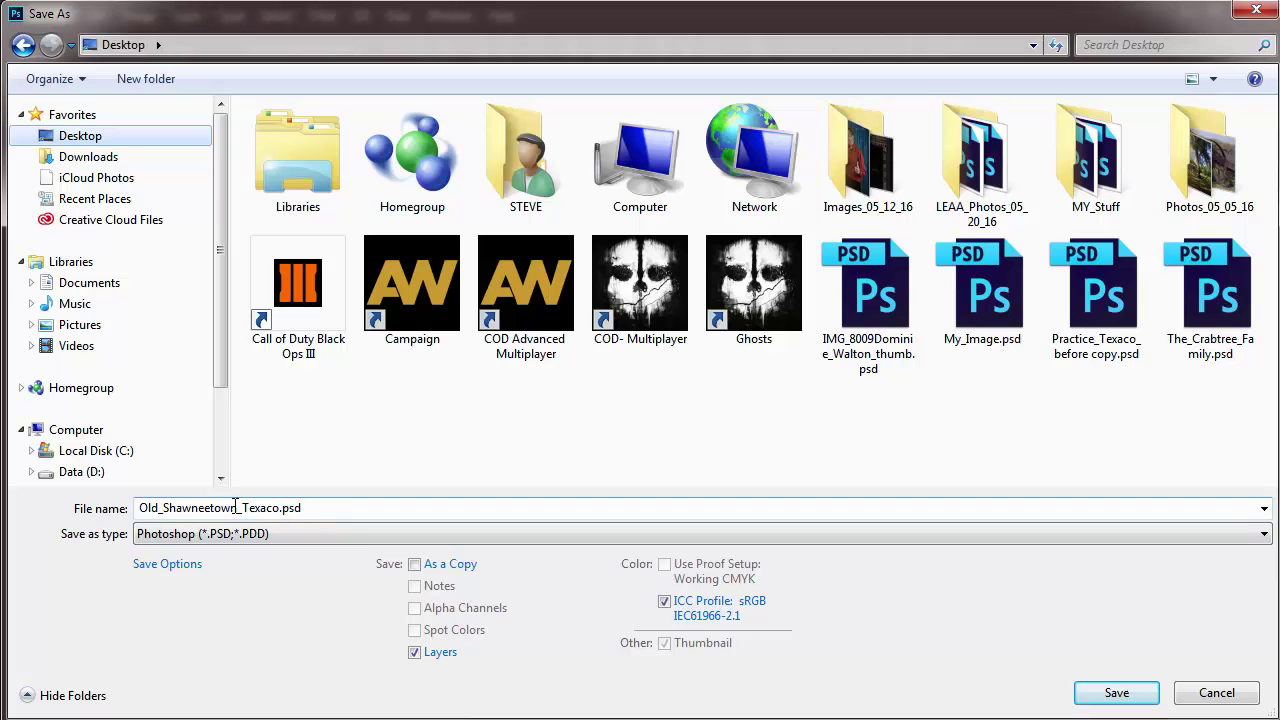
click(141, 508)
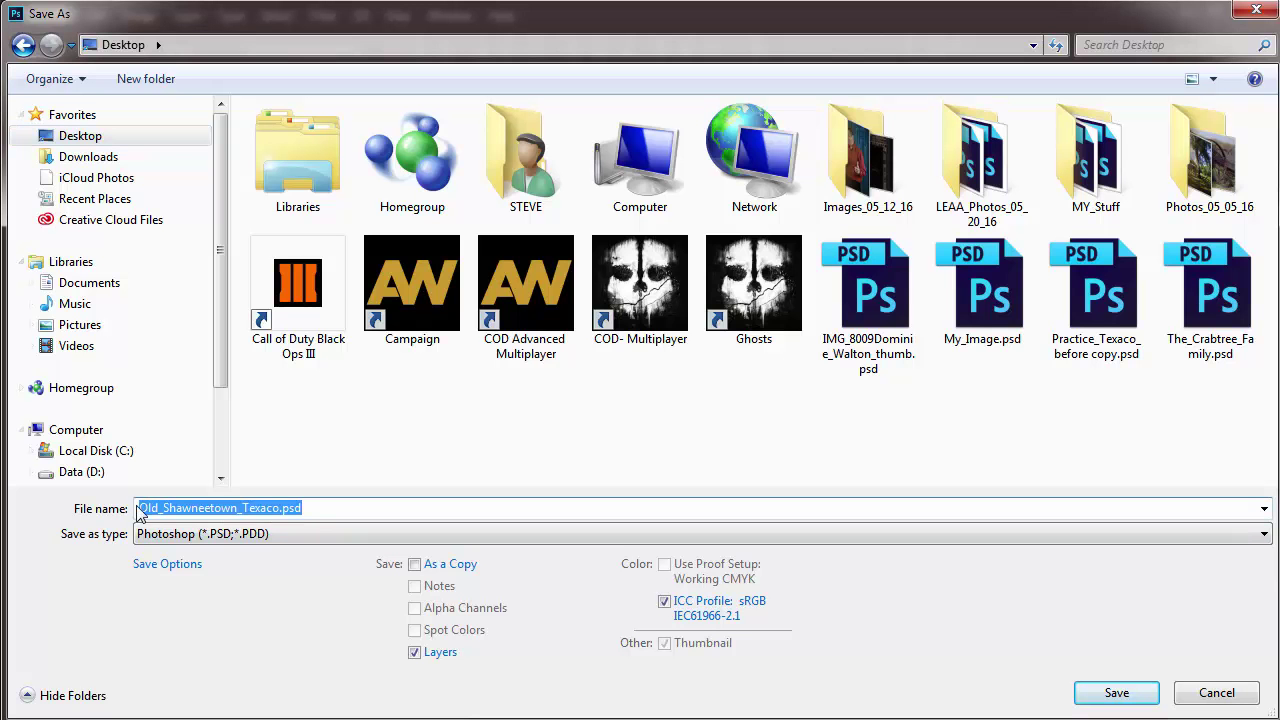
click(141, 508)
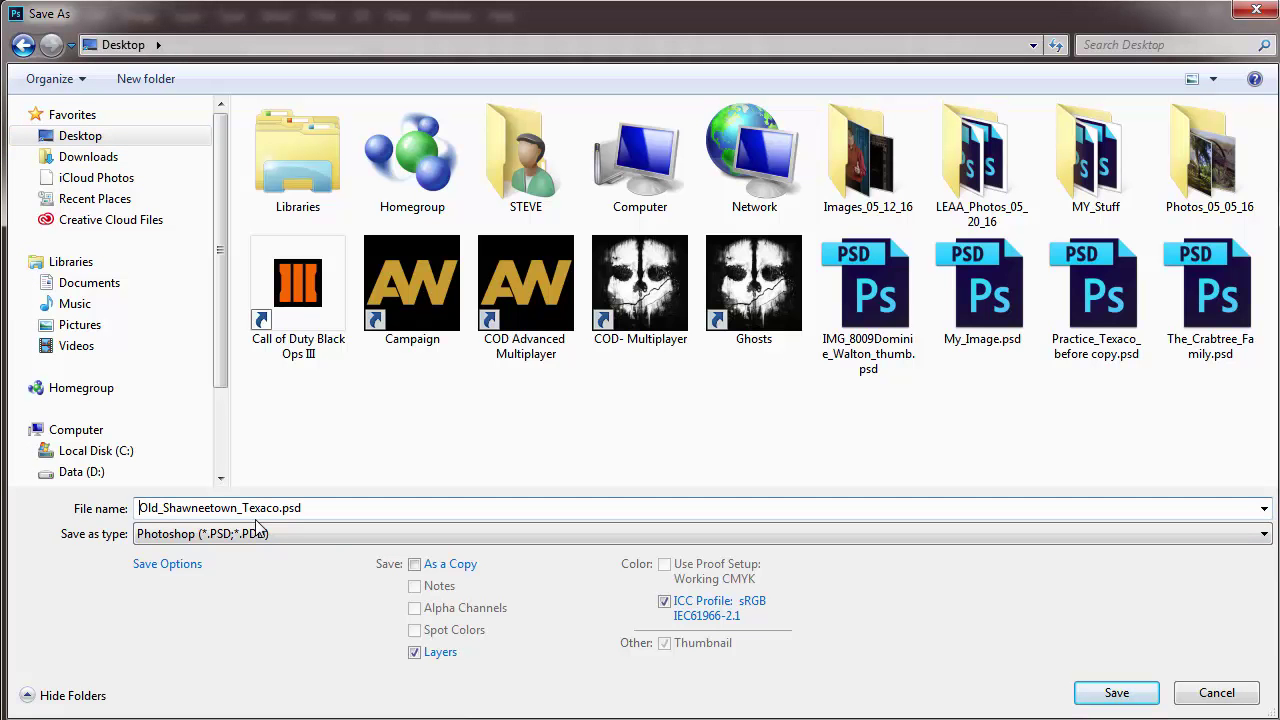
text(practi)
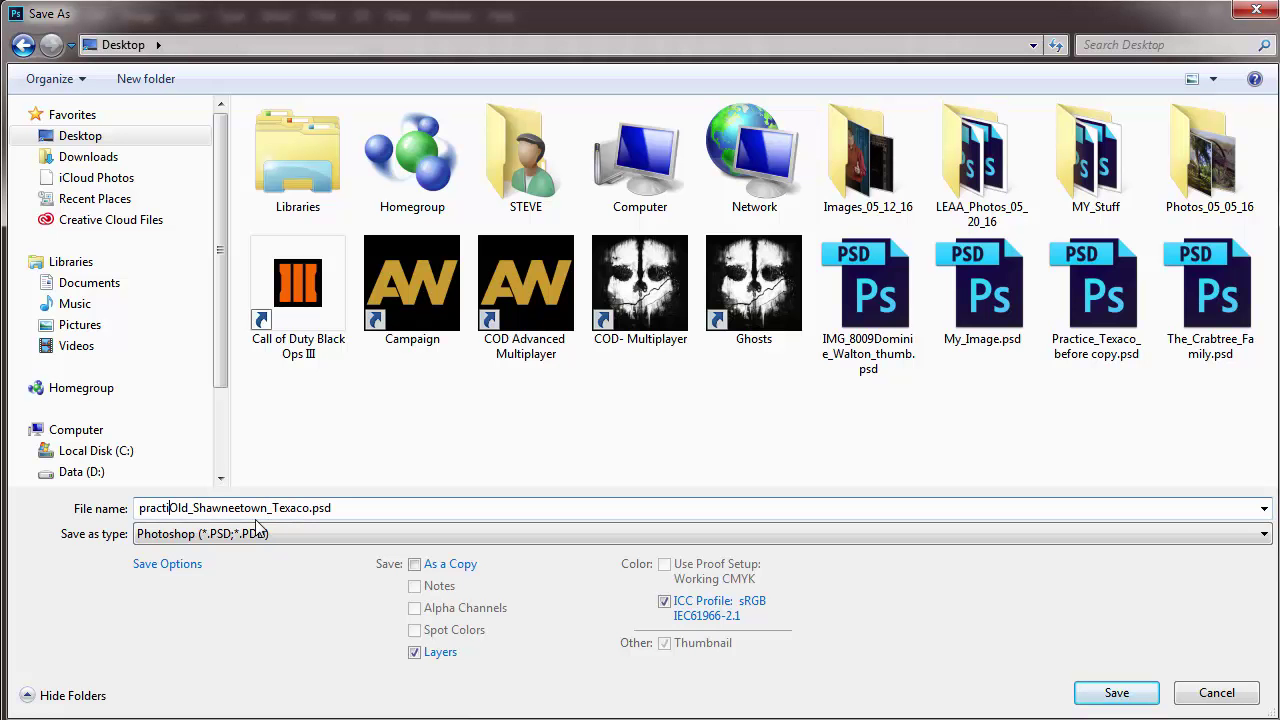
text(ce_)
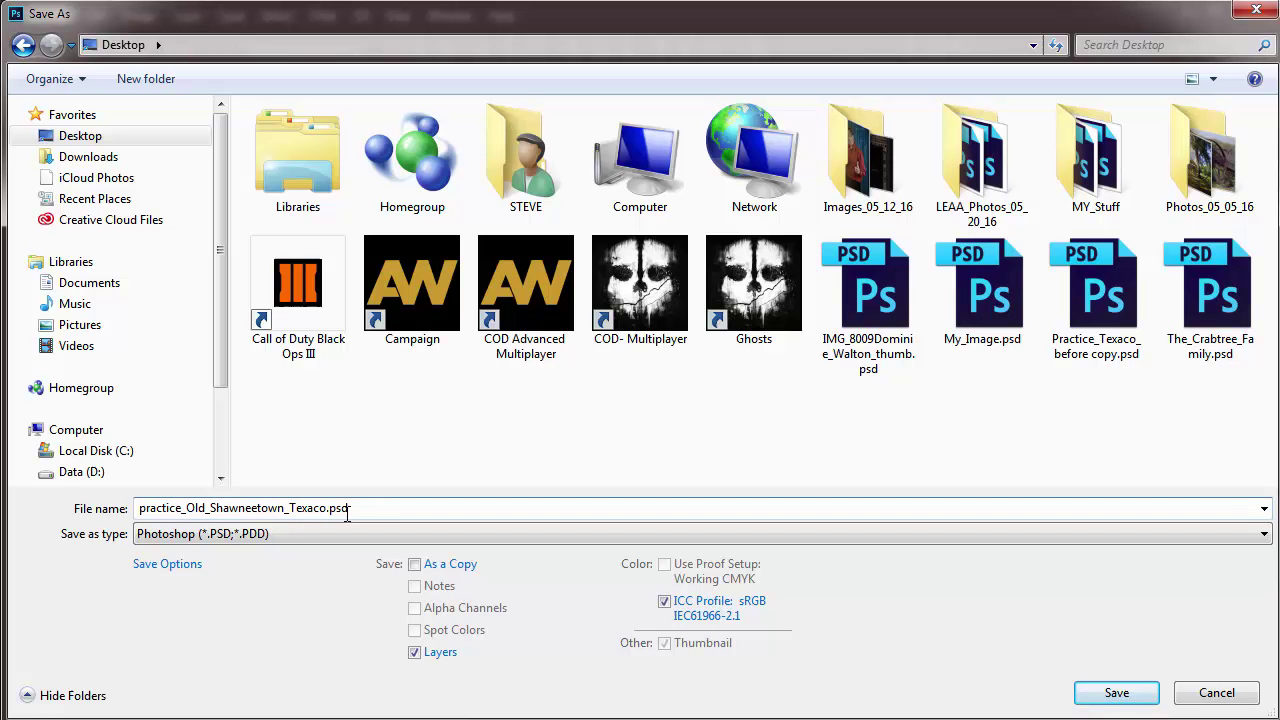
click(1113, 690)
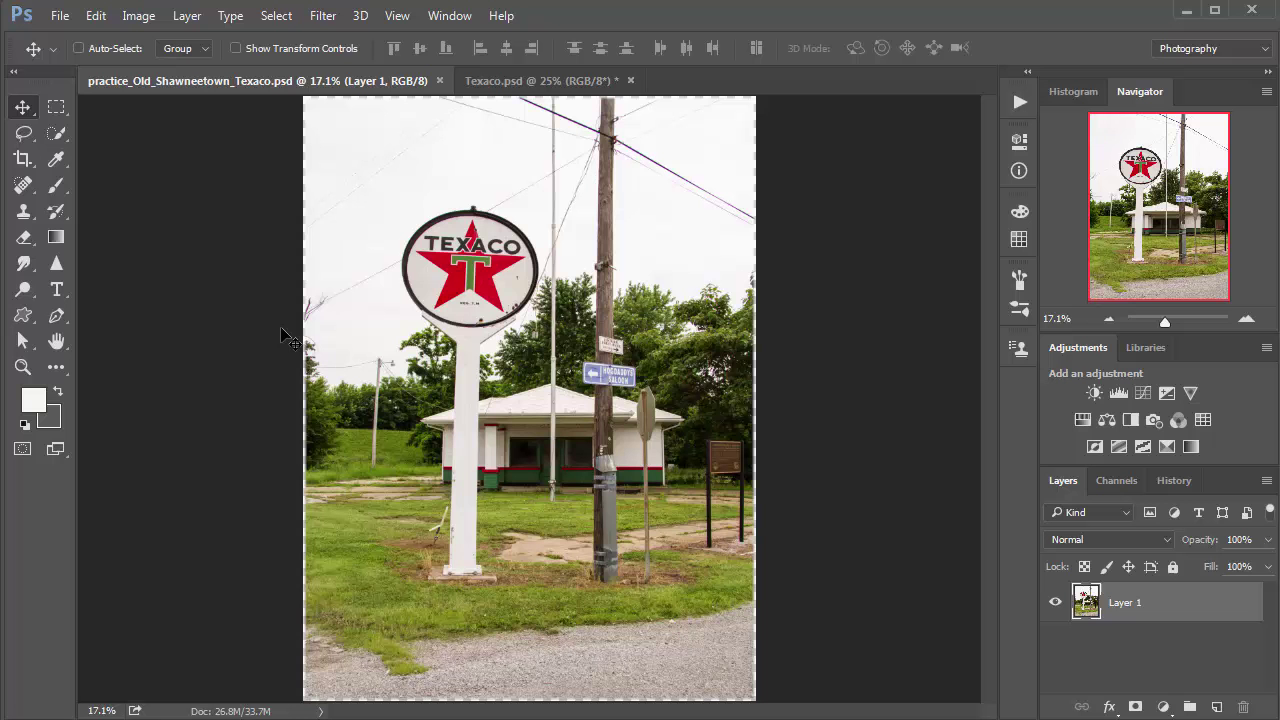
Select the Crop tool with its 8 in x 10 in, 300 px/in preset.
key(c)
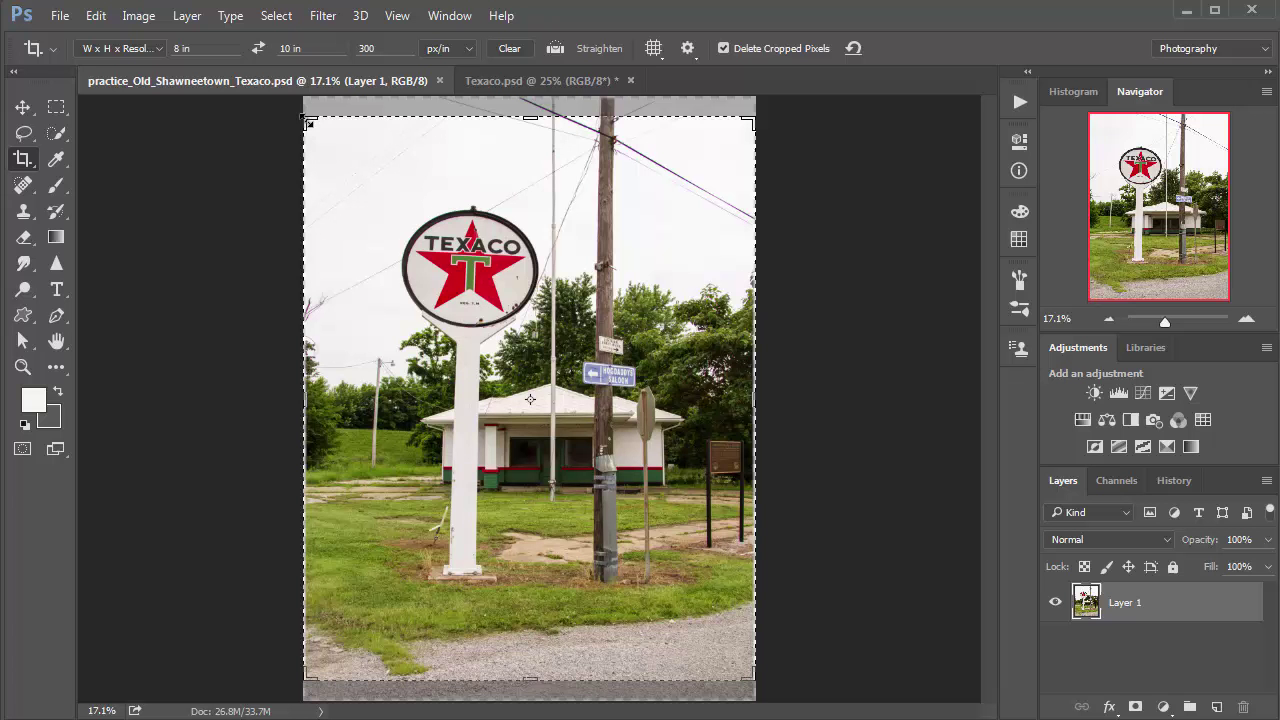
Enlarge the 8 x 10 crop frame from its top-left and top-right corners.
drag(310, 120, 311, 126)
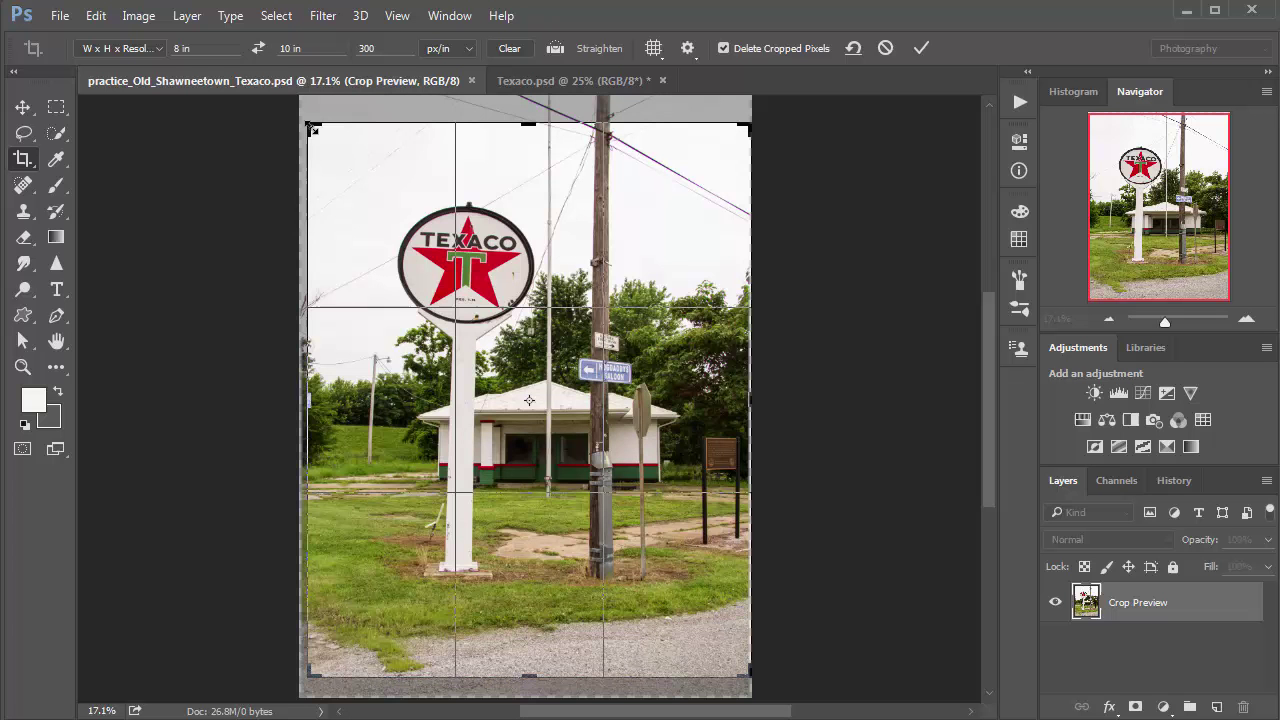
drag(305, 118, 310, 126)
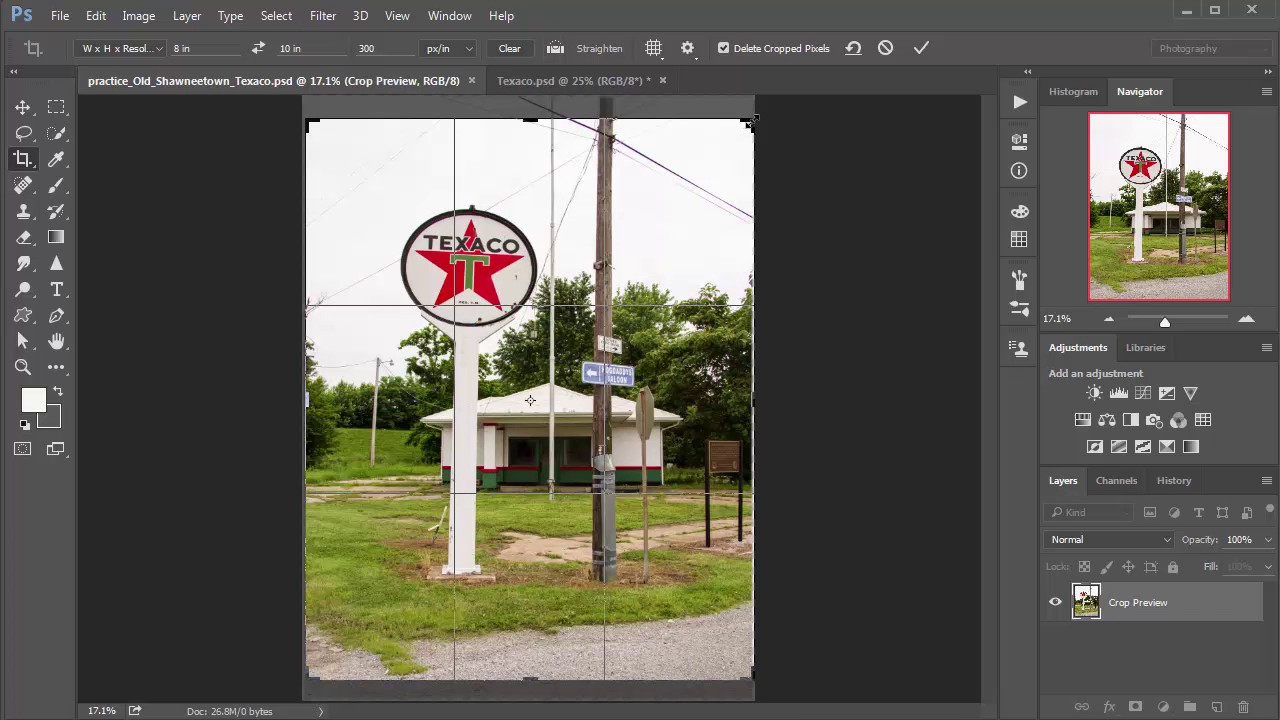
drag(750, 121, 745, 129)
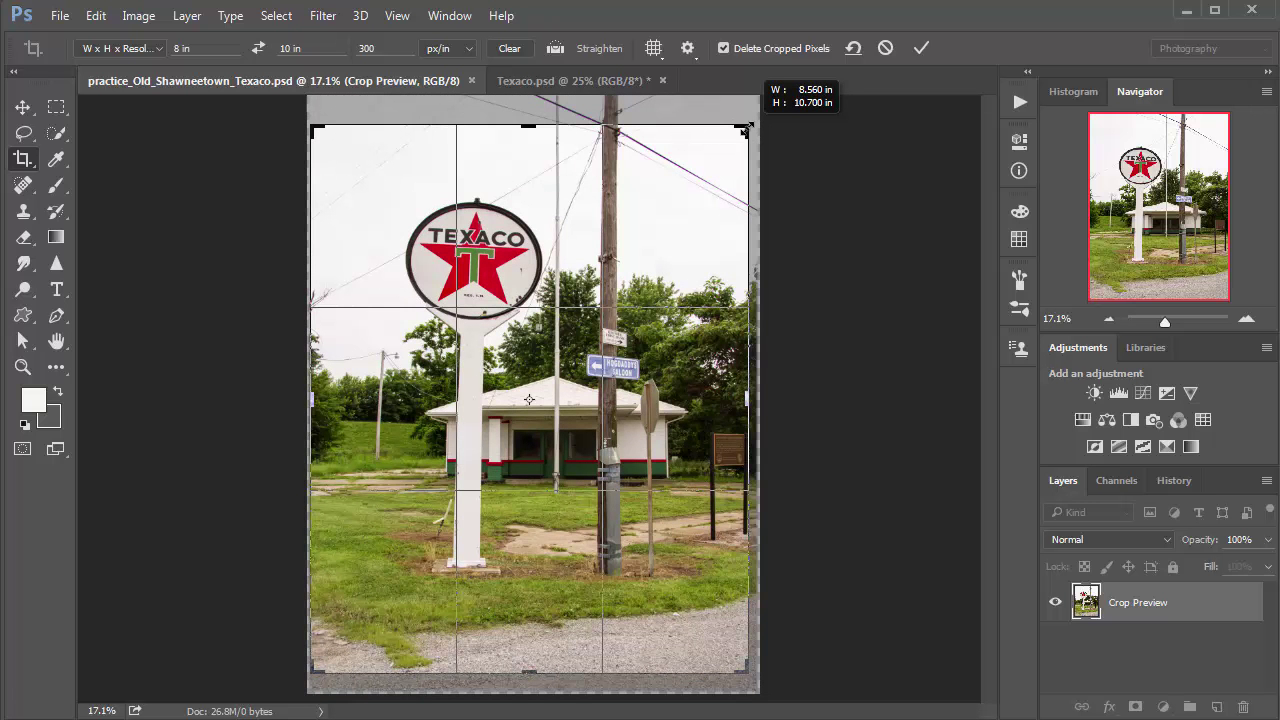
drag(745, 130, 755, 125)
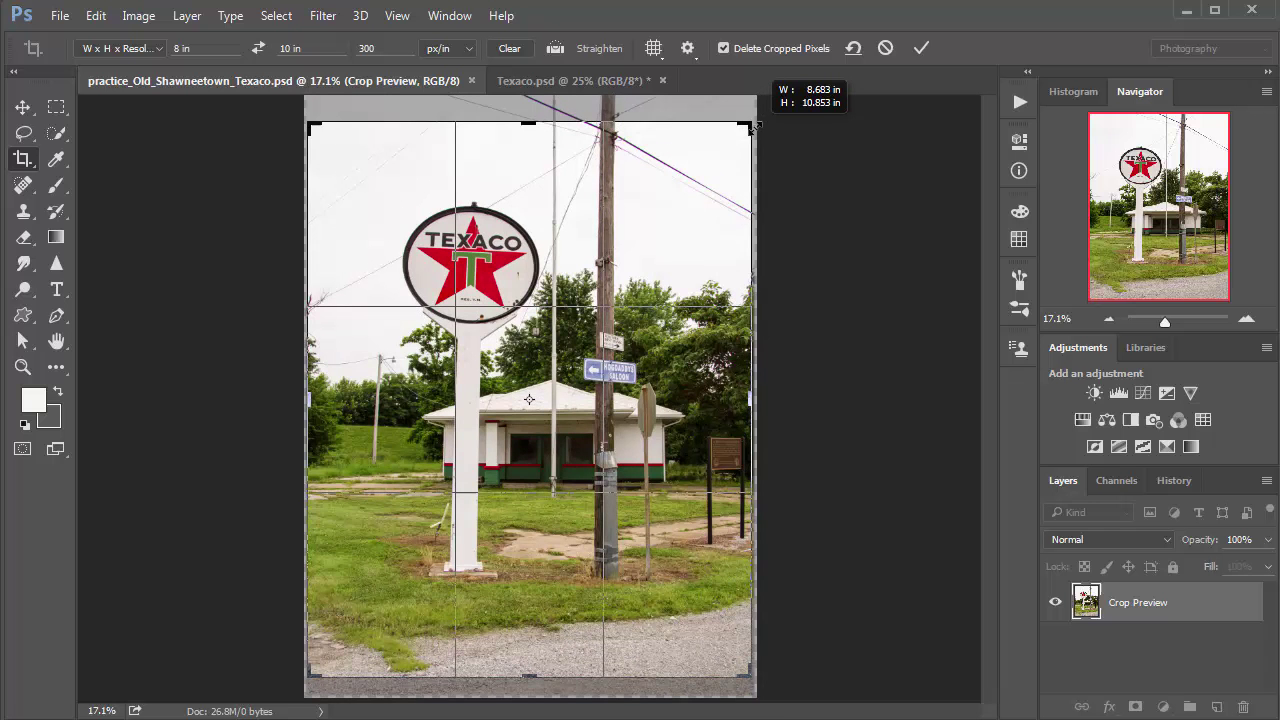
drag(755, 125, 757, 125)
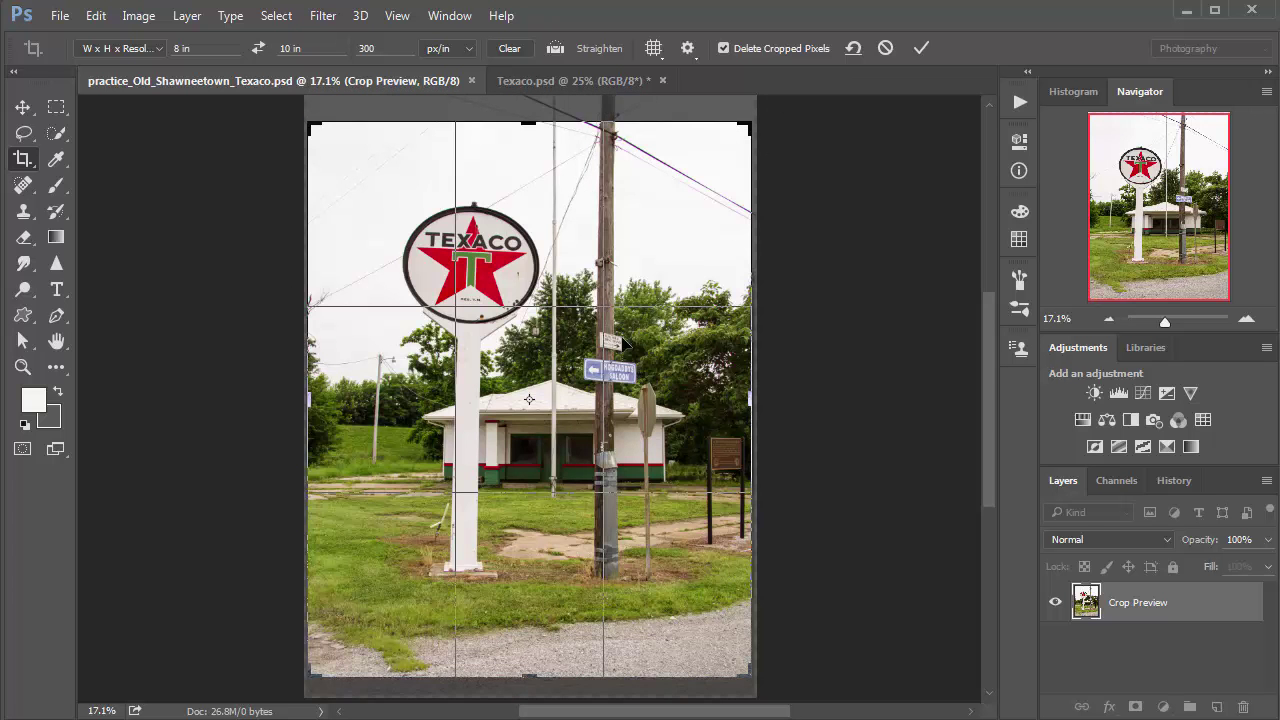
Shift the photo vertically inside the crop frame and commit the crop.
drag(622, 343, 621, 366)
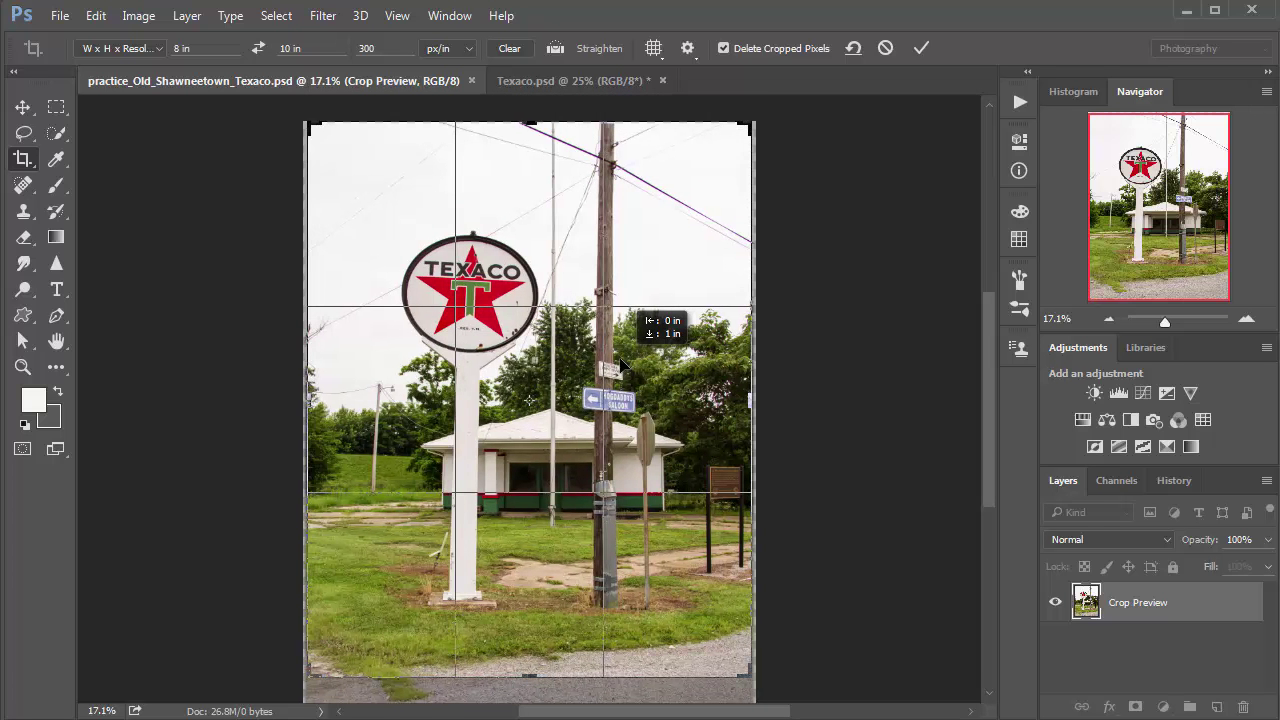
drag(620, 360, 617, 372)
mouse_move(618, 386)
mouse_down()
mouse_move(618, 400)
mouse_move(614, 373)
mouse_up()
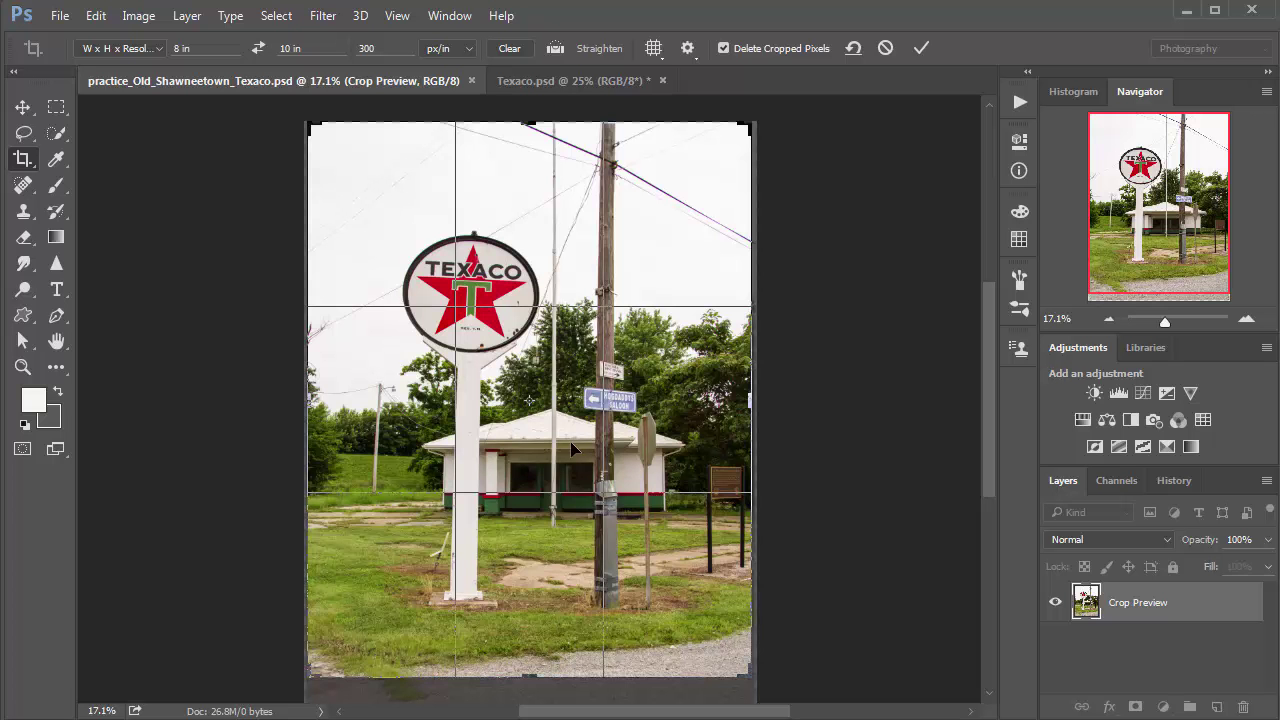
key(Return)
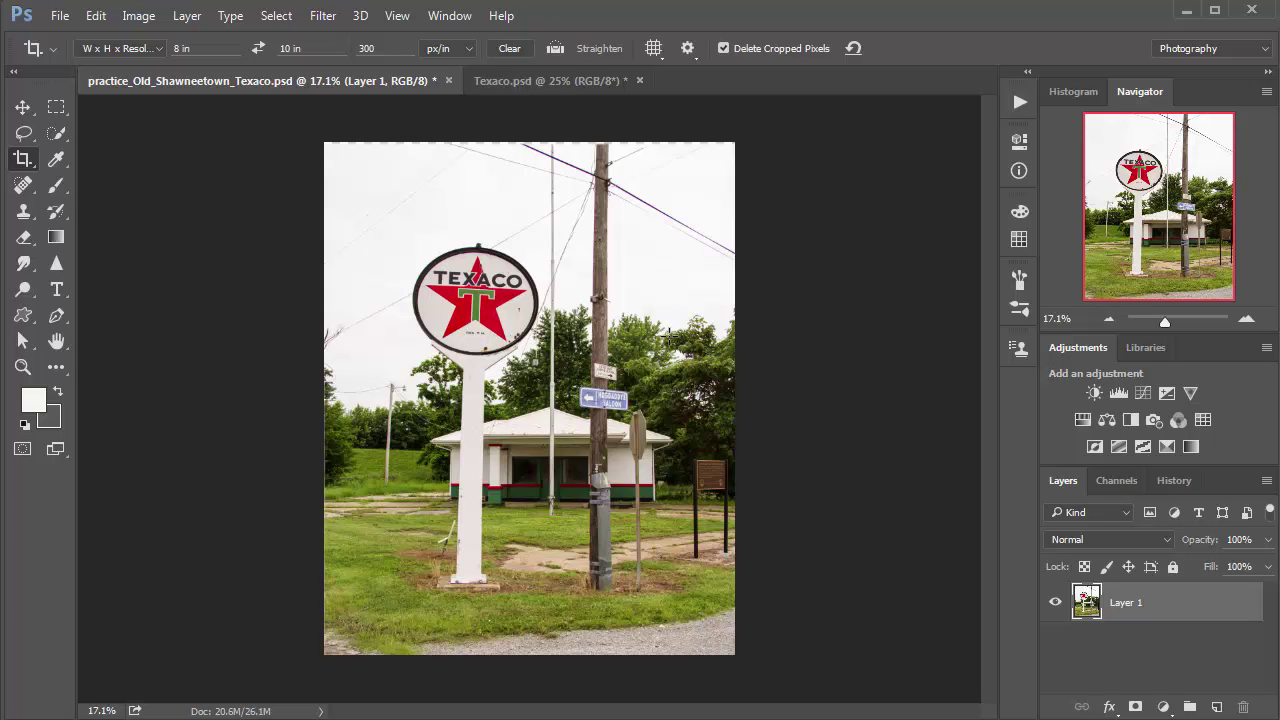
key(ctrl)
Bring the crop frame back and enlarge it from the top corners.
click(670, 335)
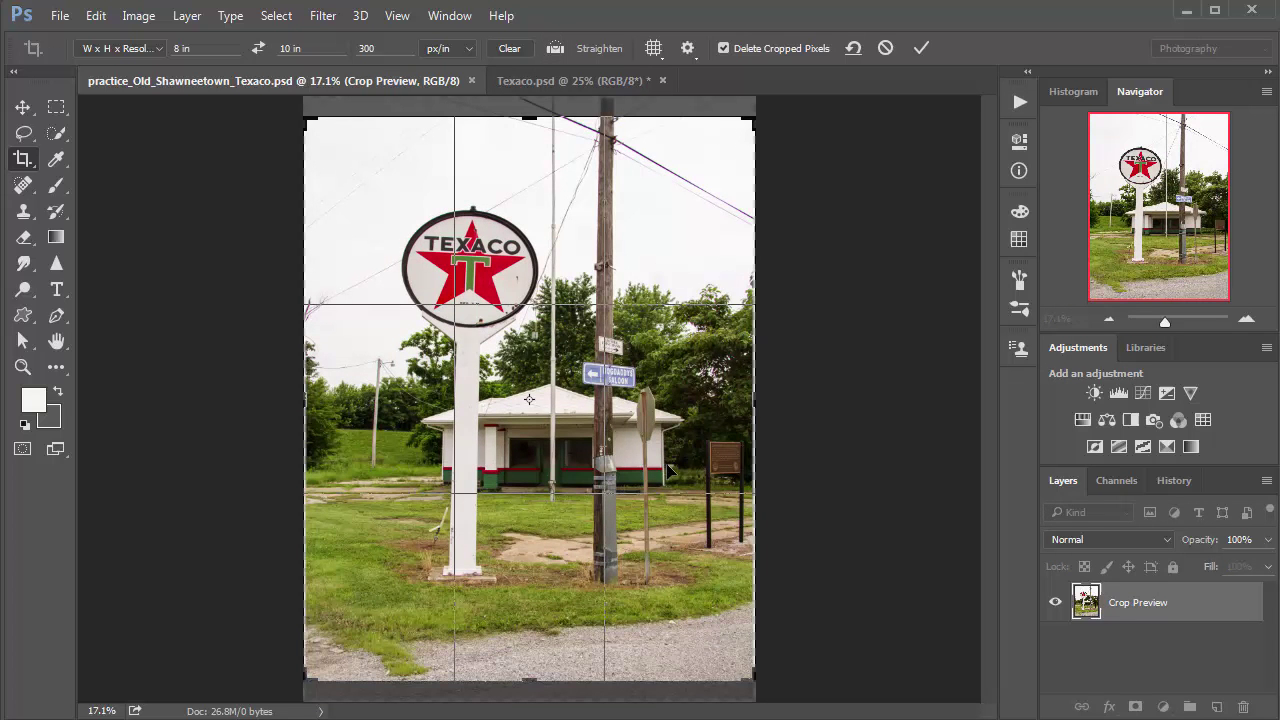
drag(746, 125, 750, 130)
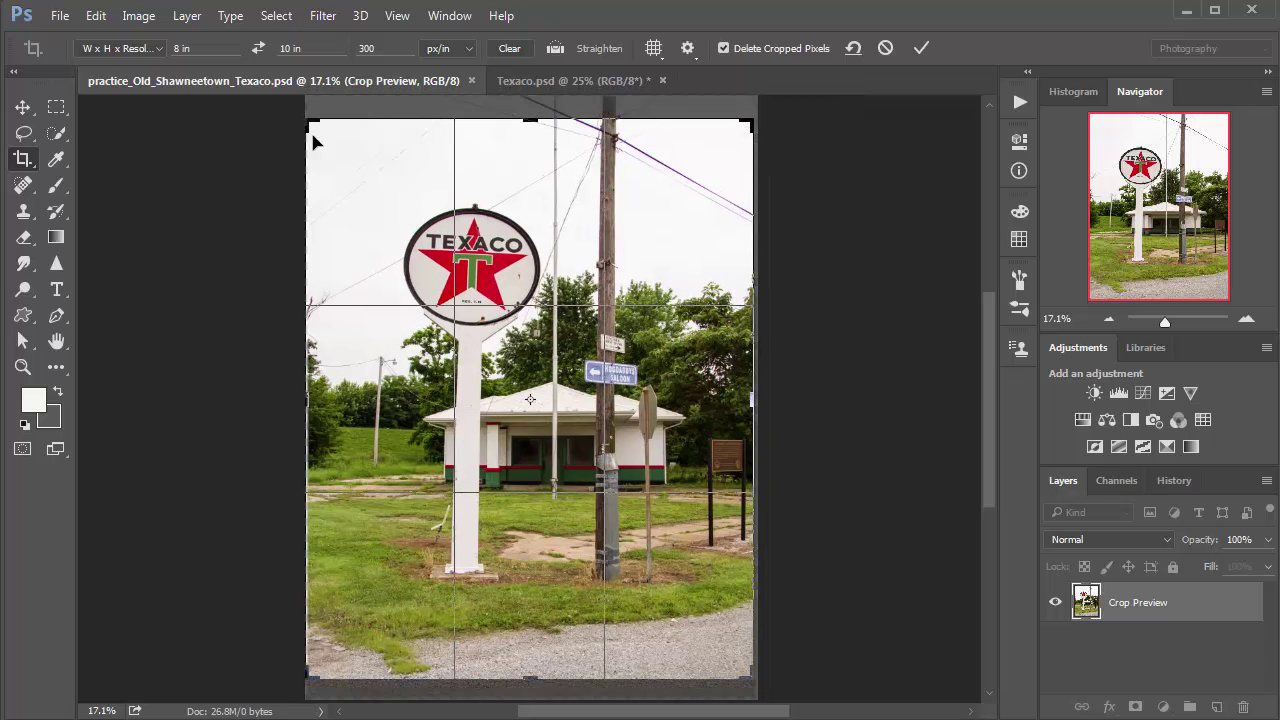
drag(312, 121, 315, 126)
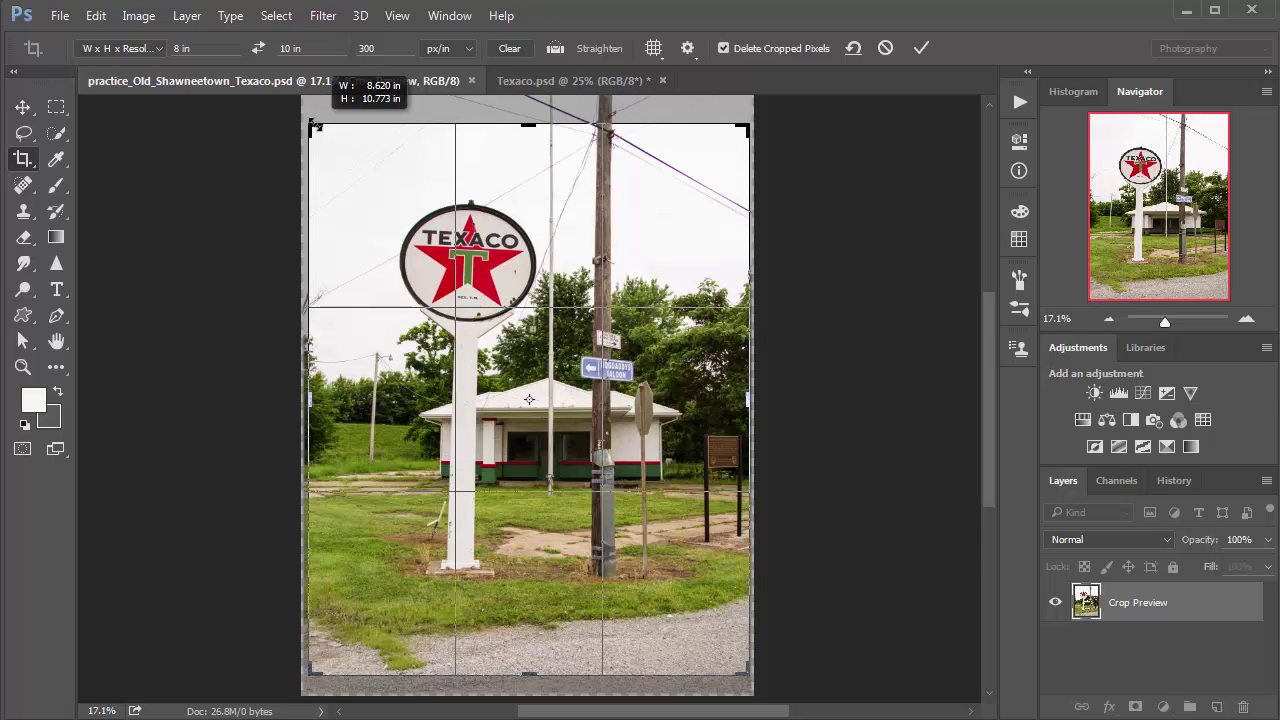
drag(315, 125, 313, 122)
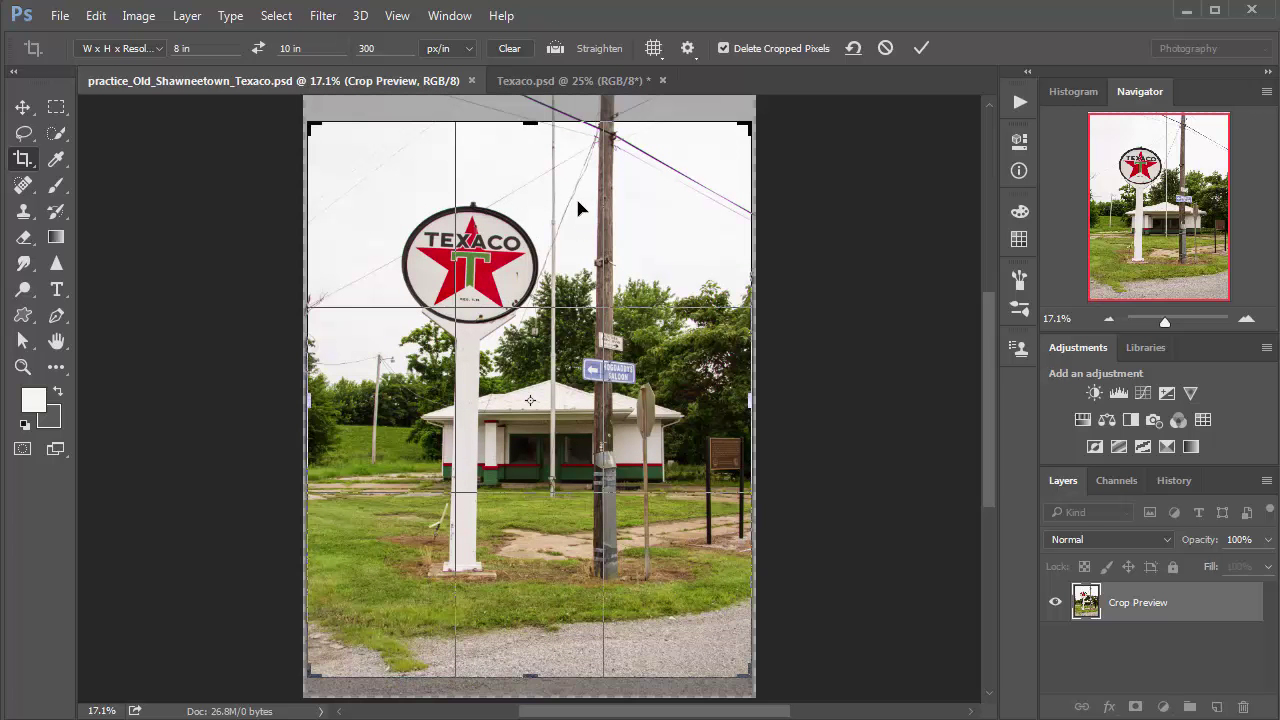
Slide the photo down within the frame, apply the 8 x 10 crop, and save.
drag(577, 200, 578, 224)
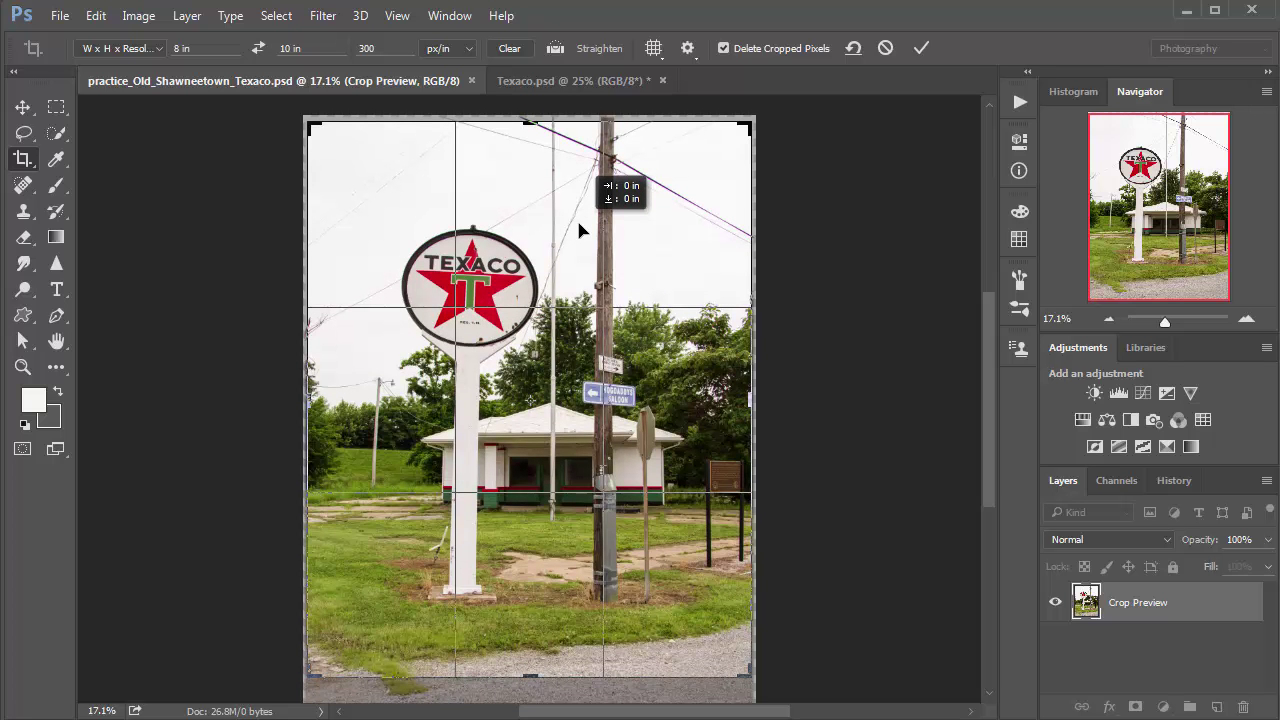
drag(578, 230, 578, 231)
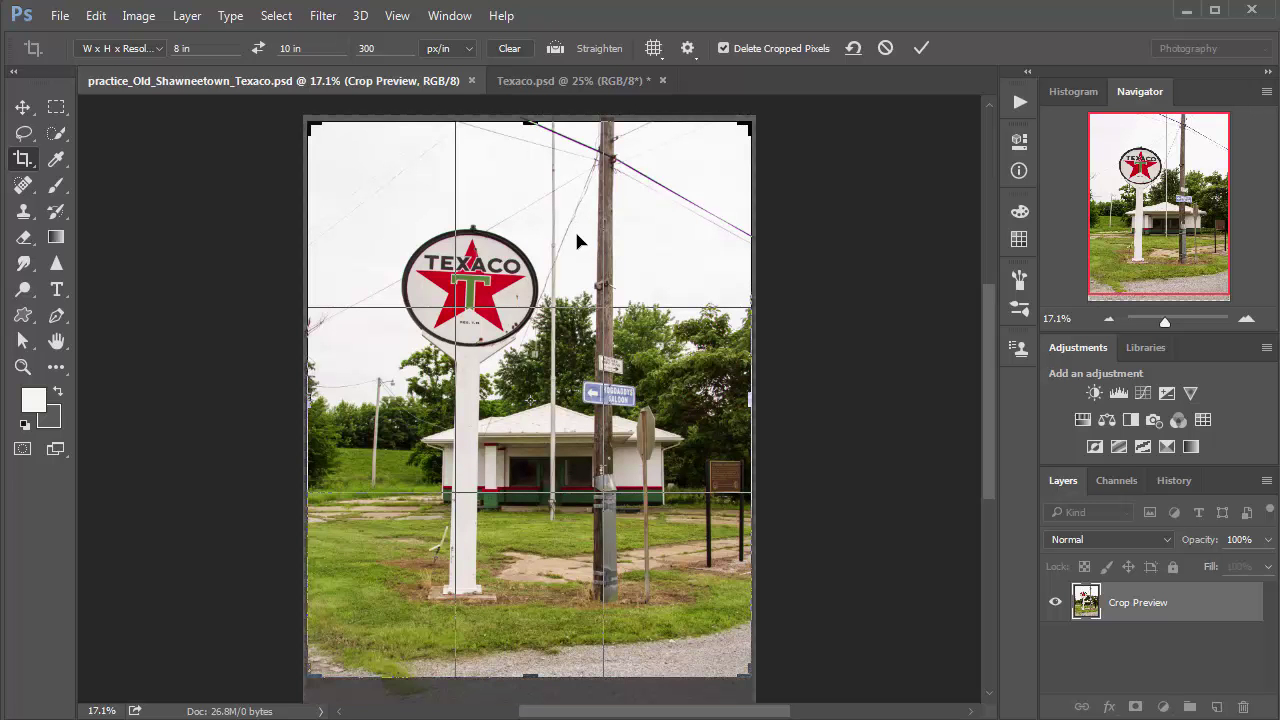
key(Return)
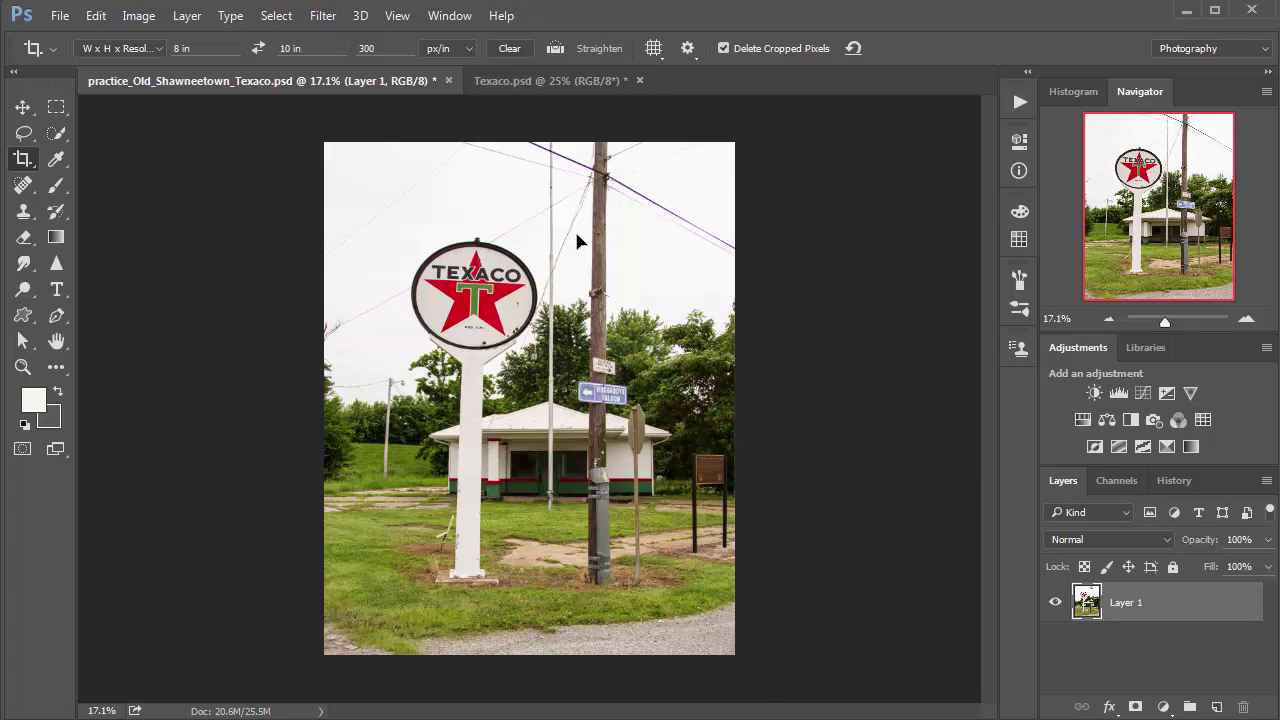
key(ctrl+s)
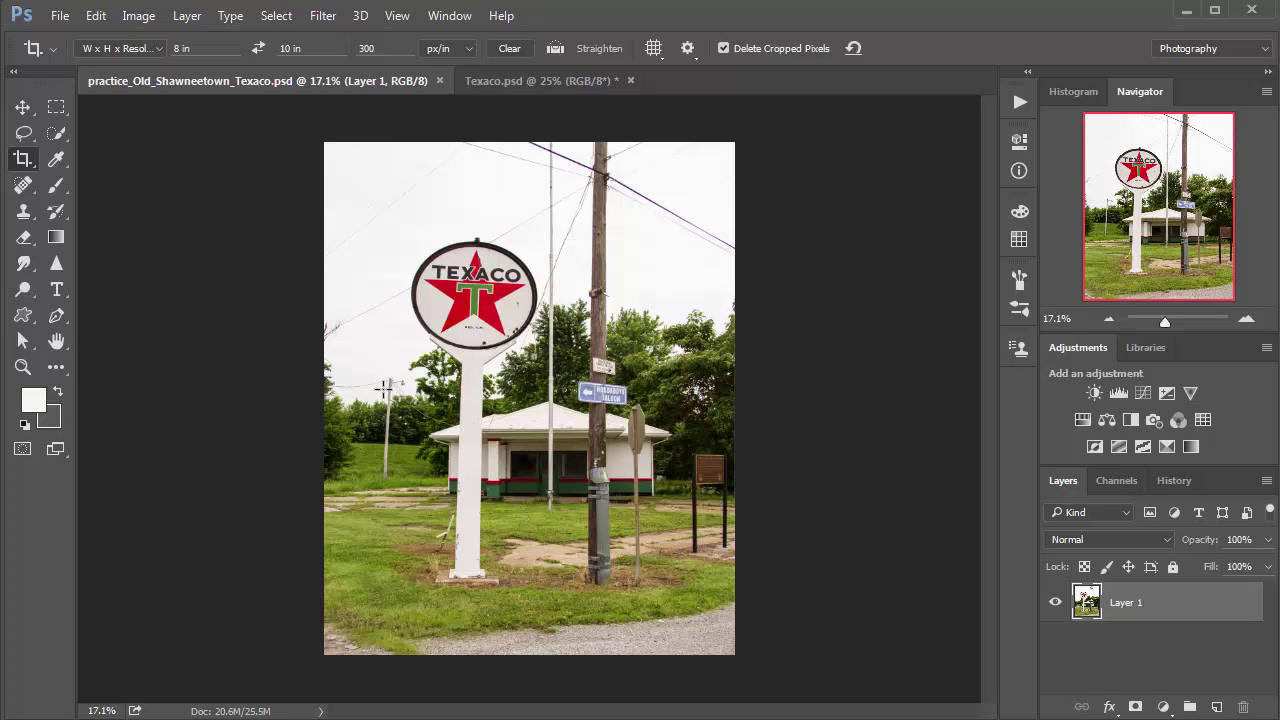
key(ctrl)
Zoom in on the utility pole and building roof and bring up the Lasso tool choices.
scroll(383, 398, up, 1)
scroll(383, 398, up, 10)
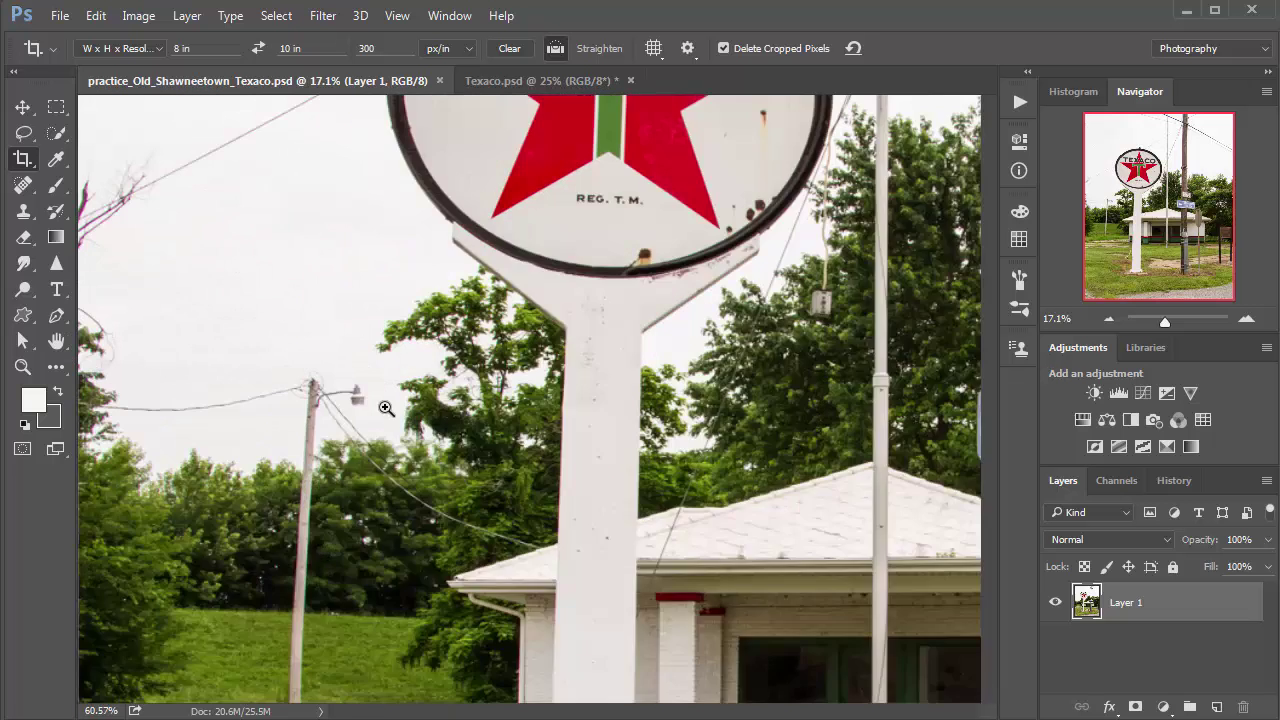
scroll(387, 410, up, 2)
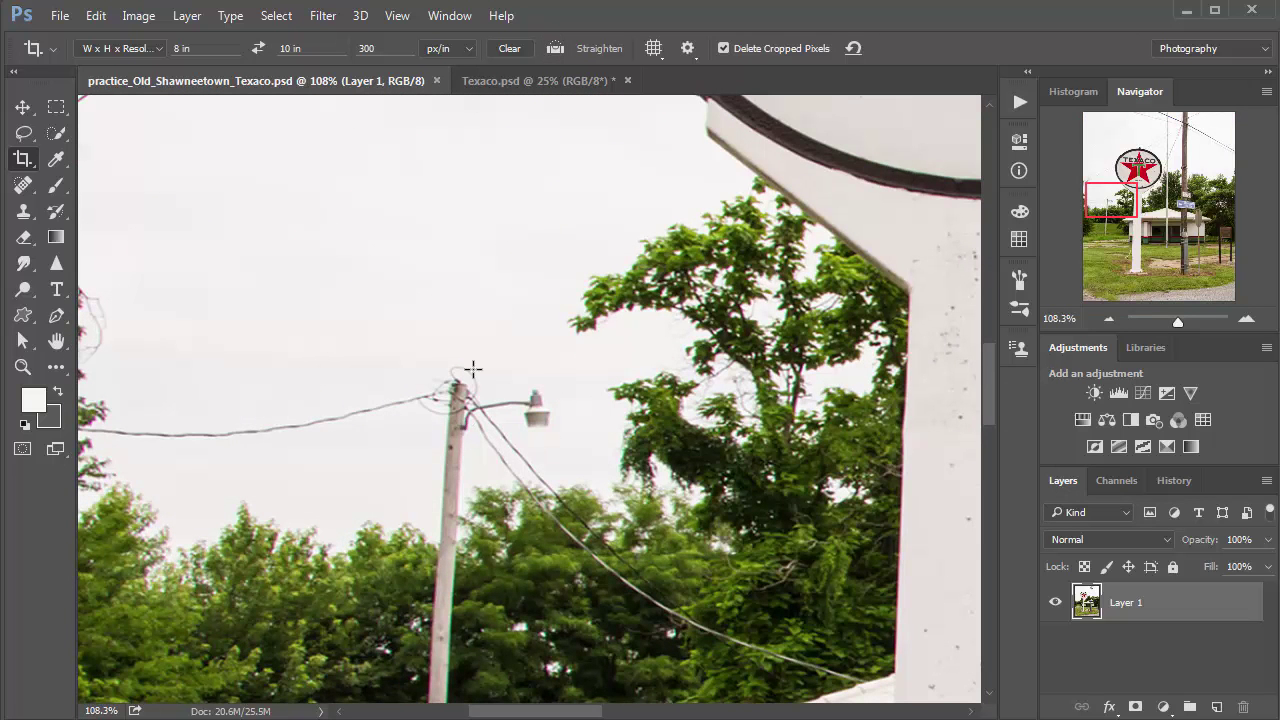
key(ctrl)
drag(535, 455, 512, 293)
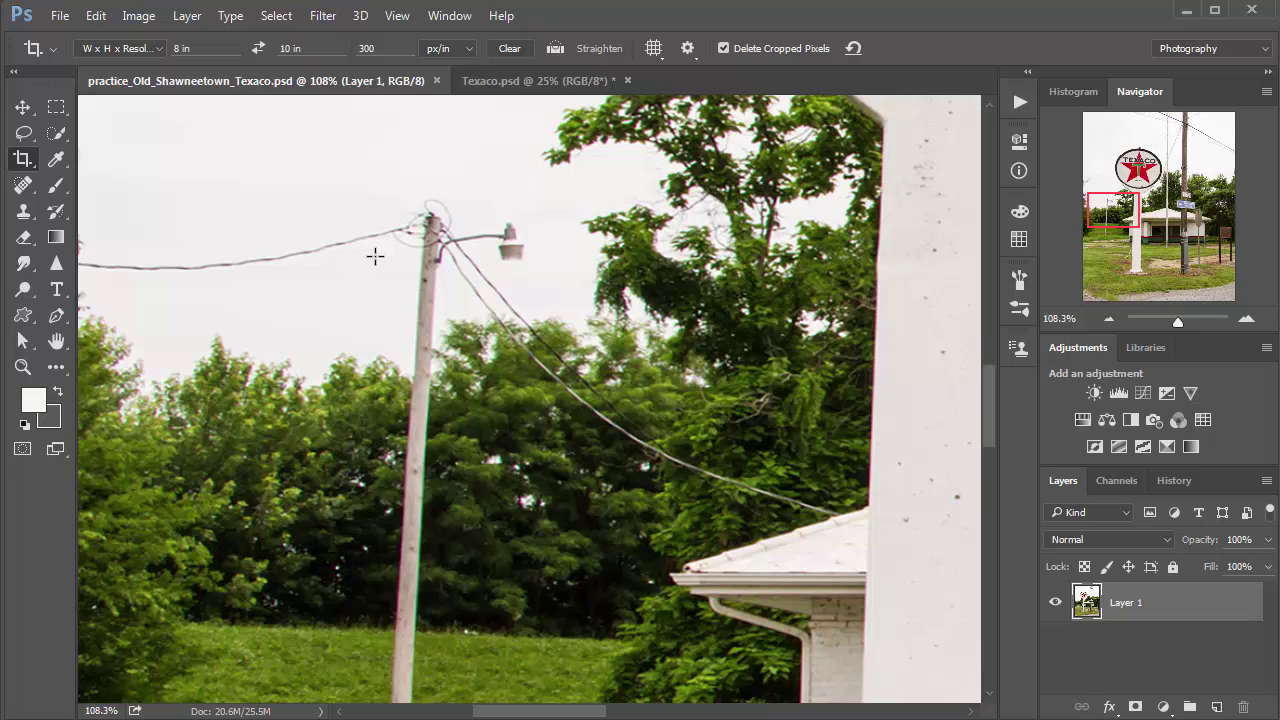
click(24, 135)
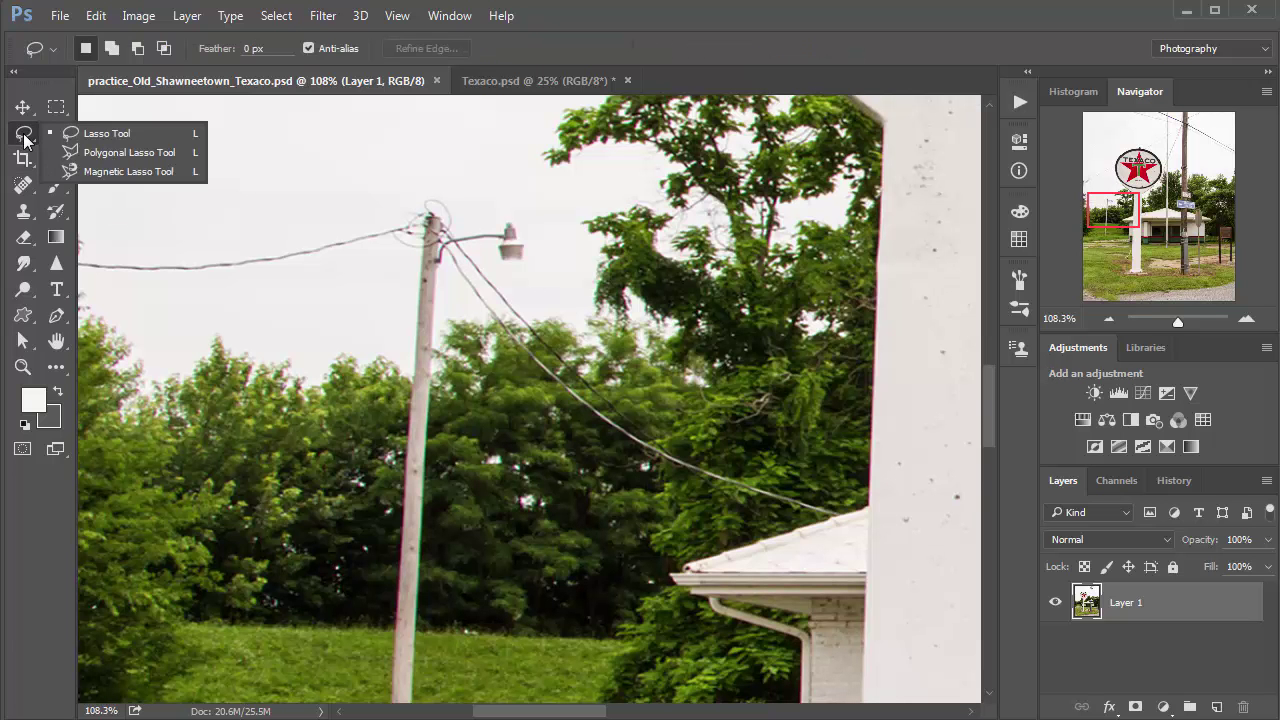
Lasso the pole top and street lamp and Content-Aware fill them with sky.
click(110, 136)
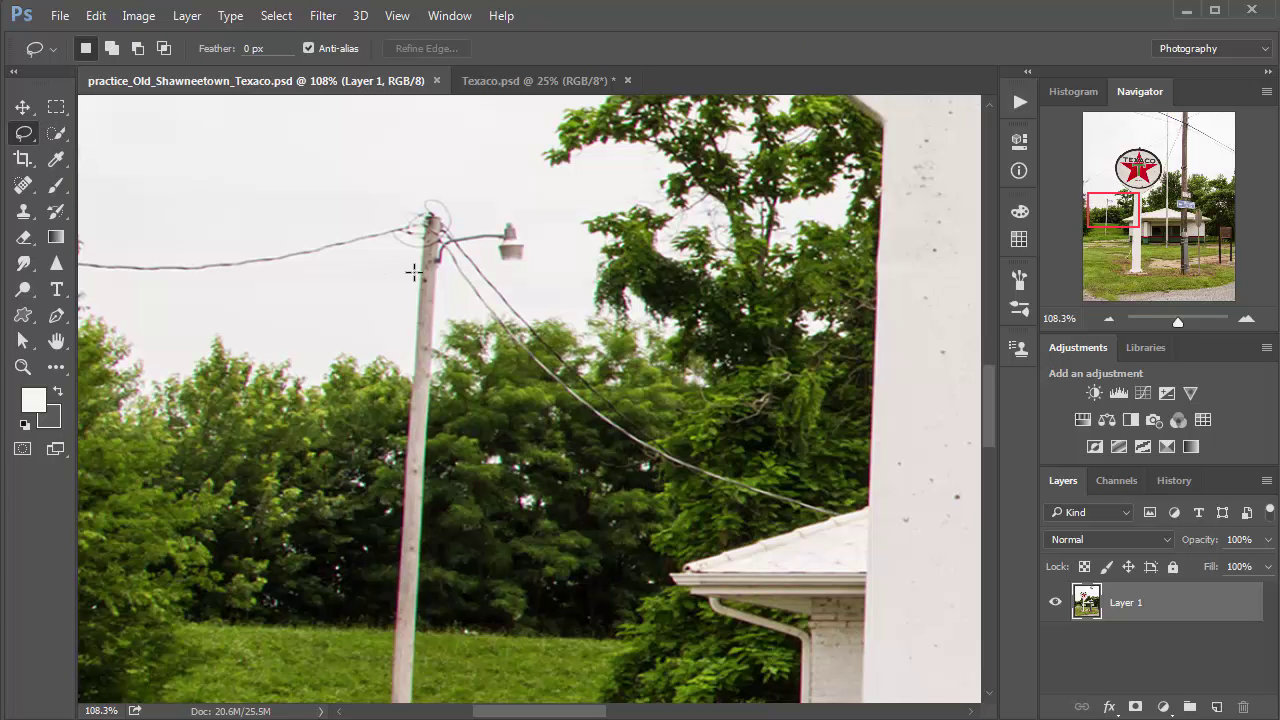
mouse_move(407, 271)
mouse_down()
mouse_move(411, 333)
mouse_move(435, 329)
mouse_move(461, 270)
mouse_move(533, 255)
mouse_move(503, 215)
mouse_move(429, 193)
mouse_move(401, 205)
mouse_move(407, 270)
mouse_up()
click(95, 16)
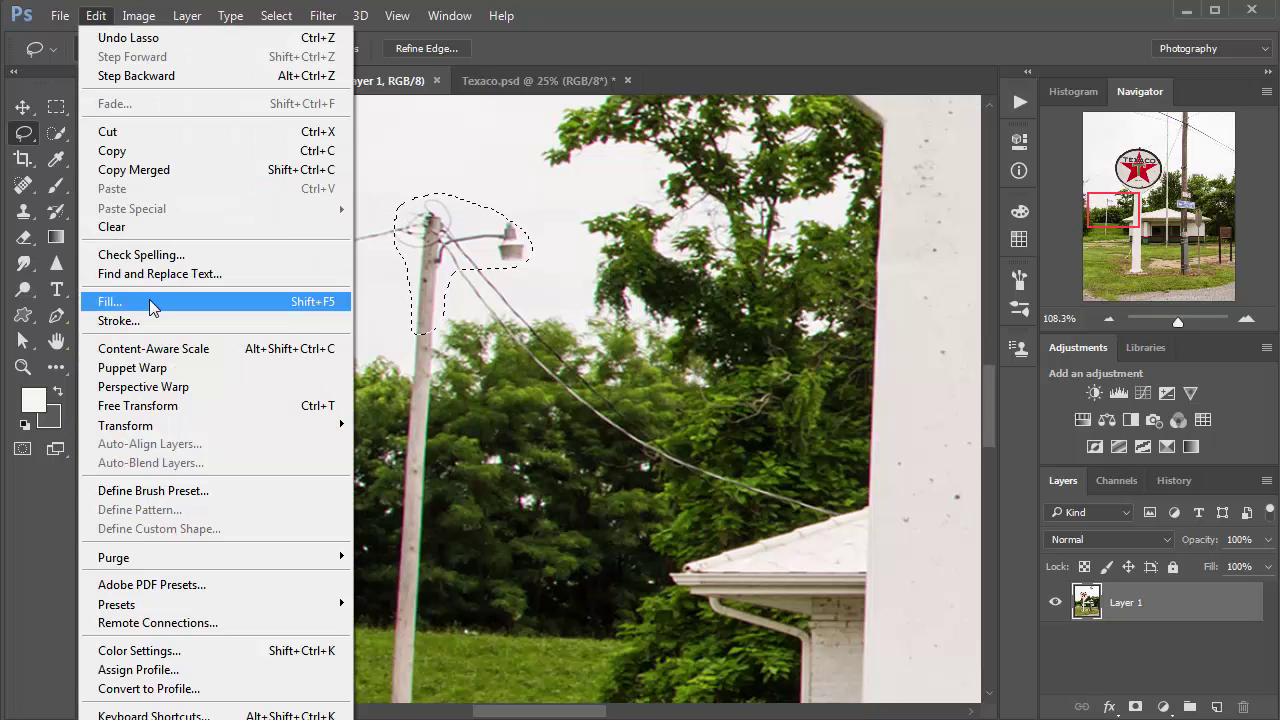
click(150, 300)
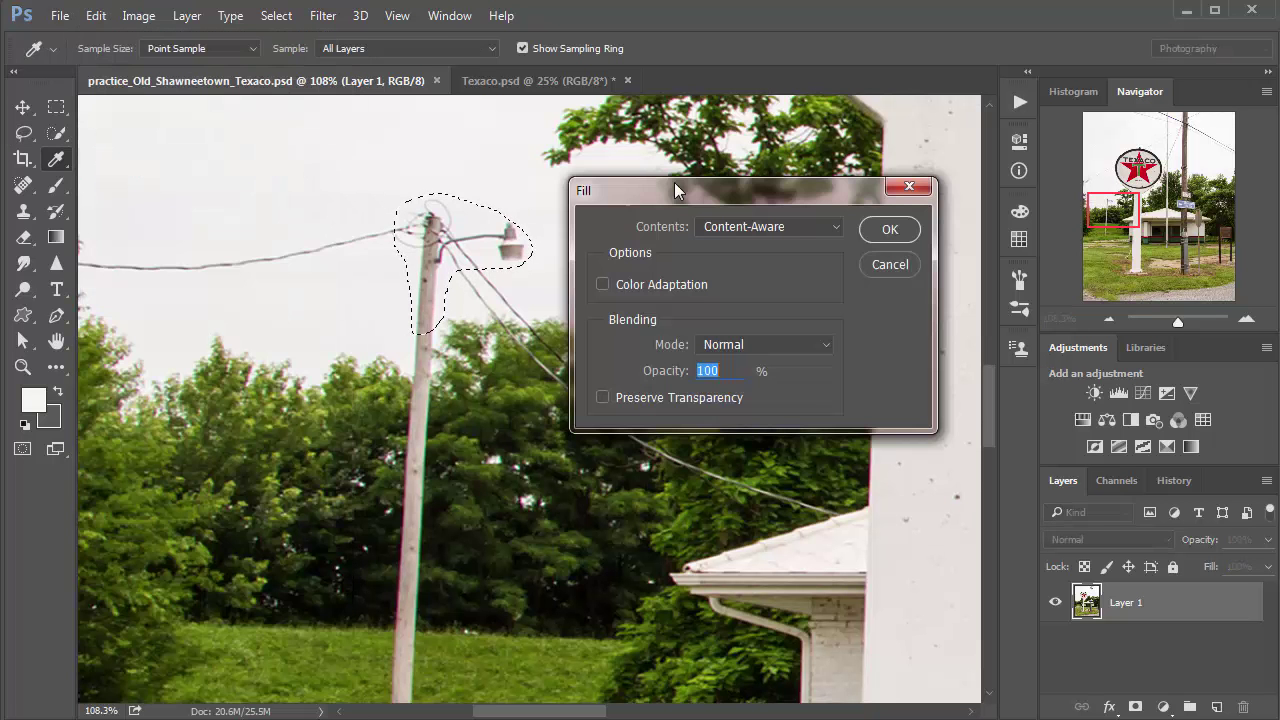
click(782, 225)
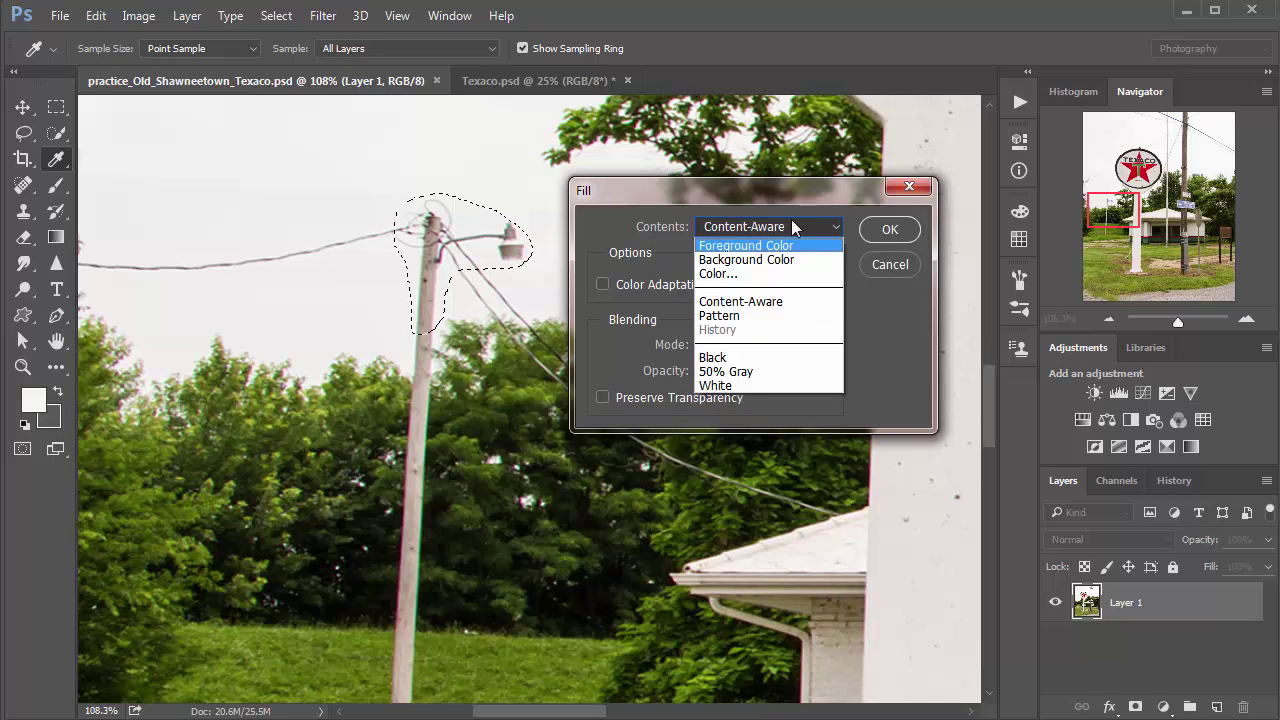
click(752, 305)
click(891, 227)
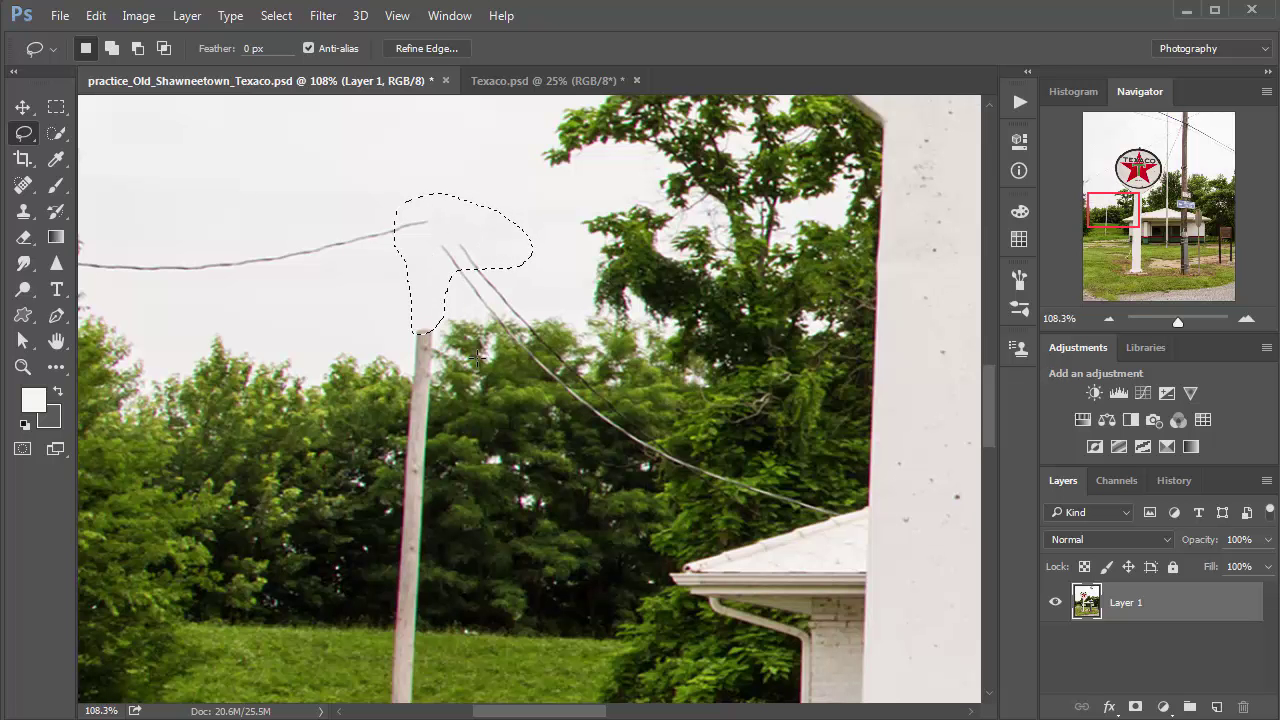
Lasso the pole shaft in front of the trees, Content-Aware fill it, and deselect.
click(474, 272)
mouse_move(440, 373)
mouse_down()
mouse_move(430, 322)
mouse_move(399, 340)
mouse_move(385, 614)
mouse_move(431, 613)
mouse_up()
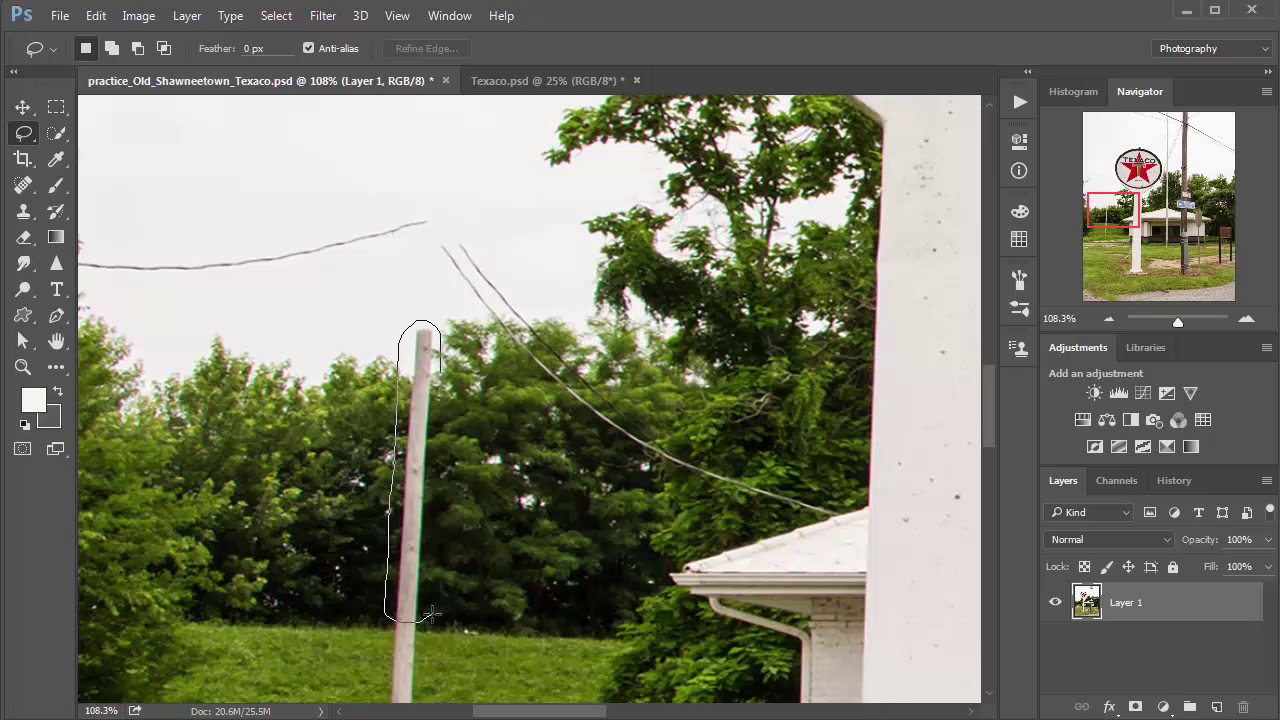
drag(431, 612, 429, 614)
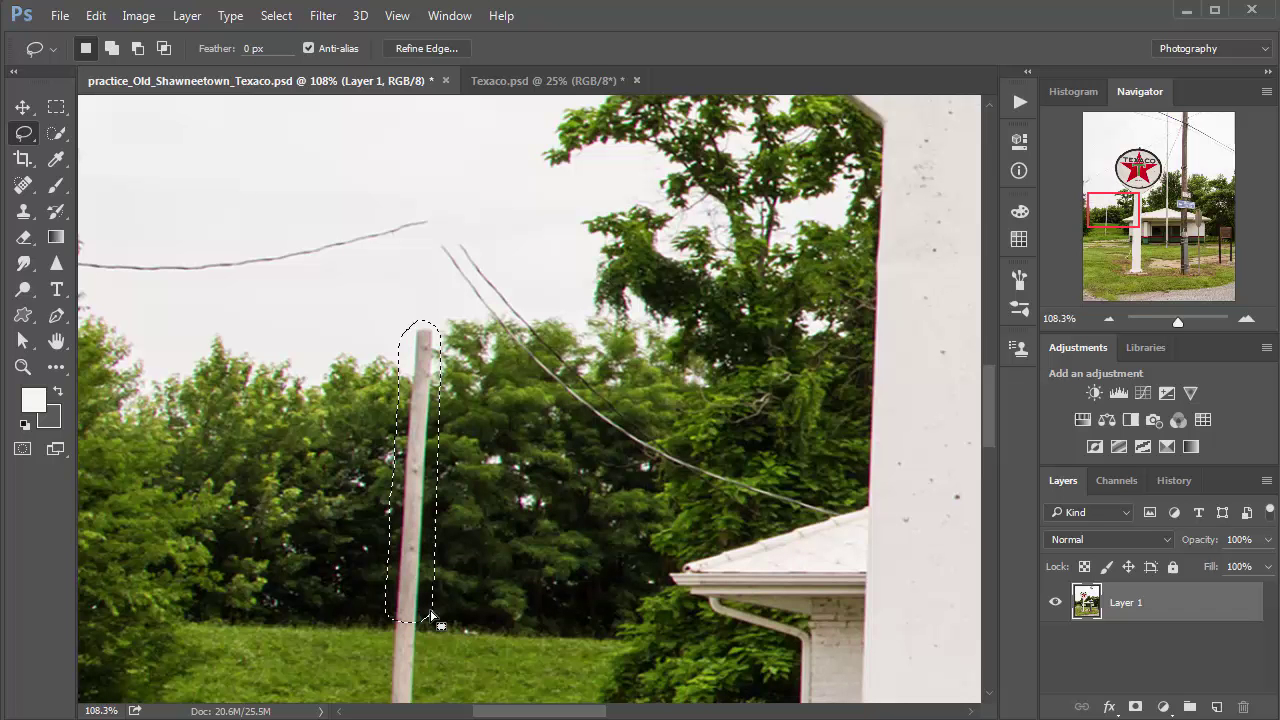
click(96, 15)
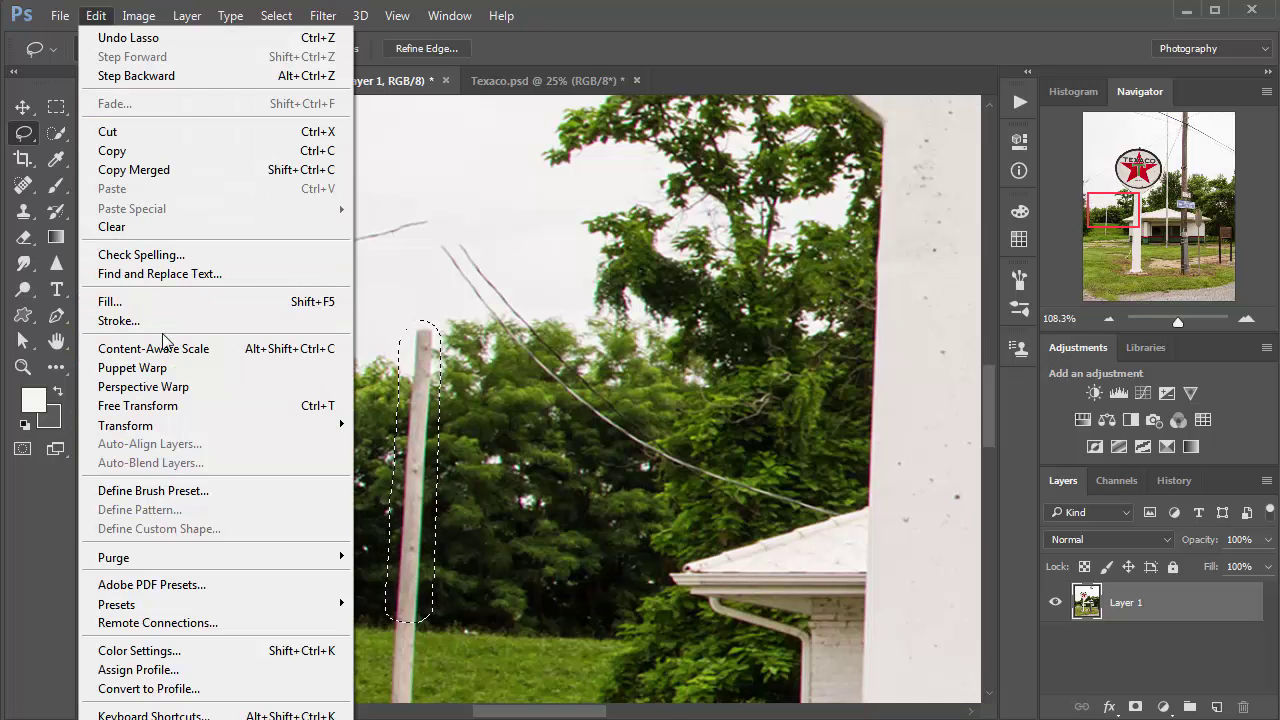
click(134, 302)
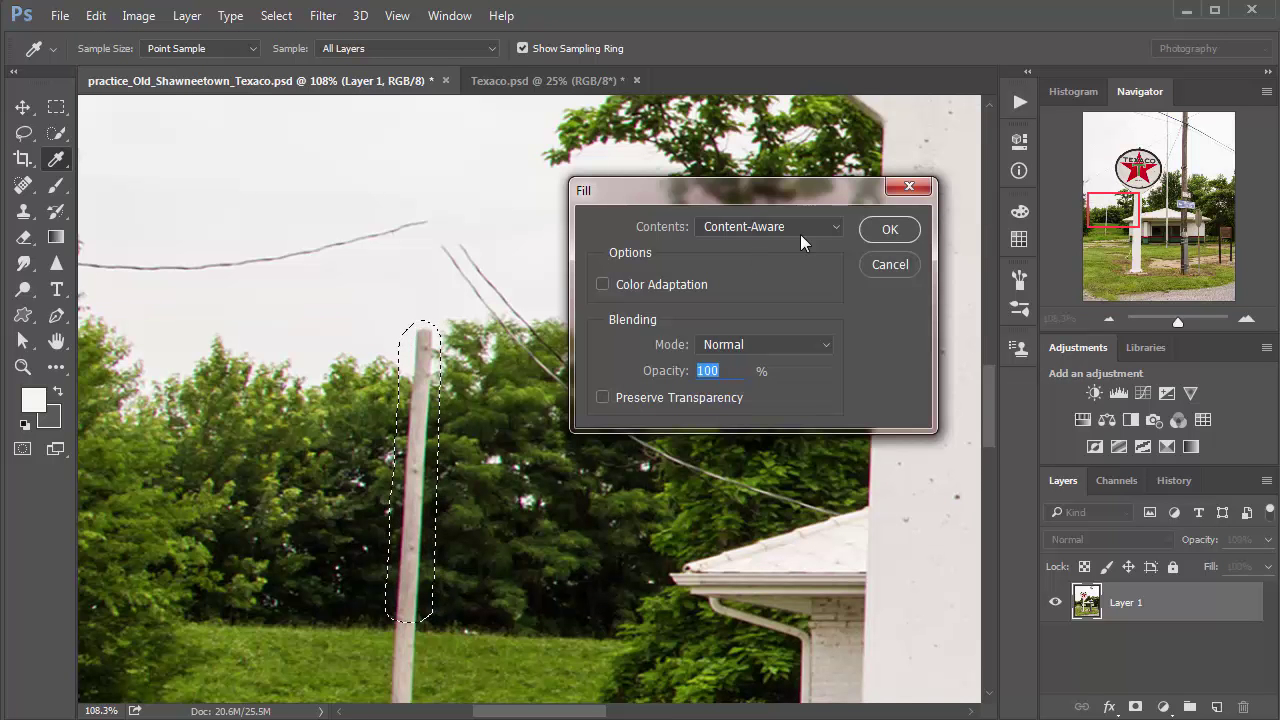
click(876, 233)
key(l)
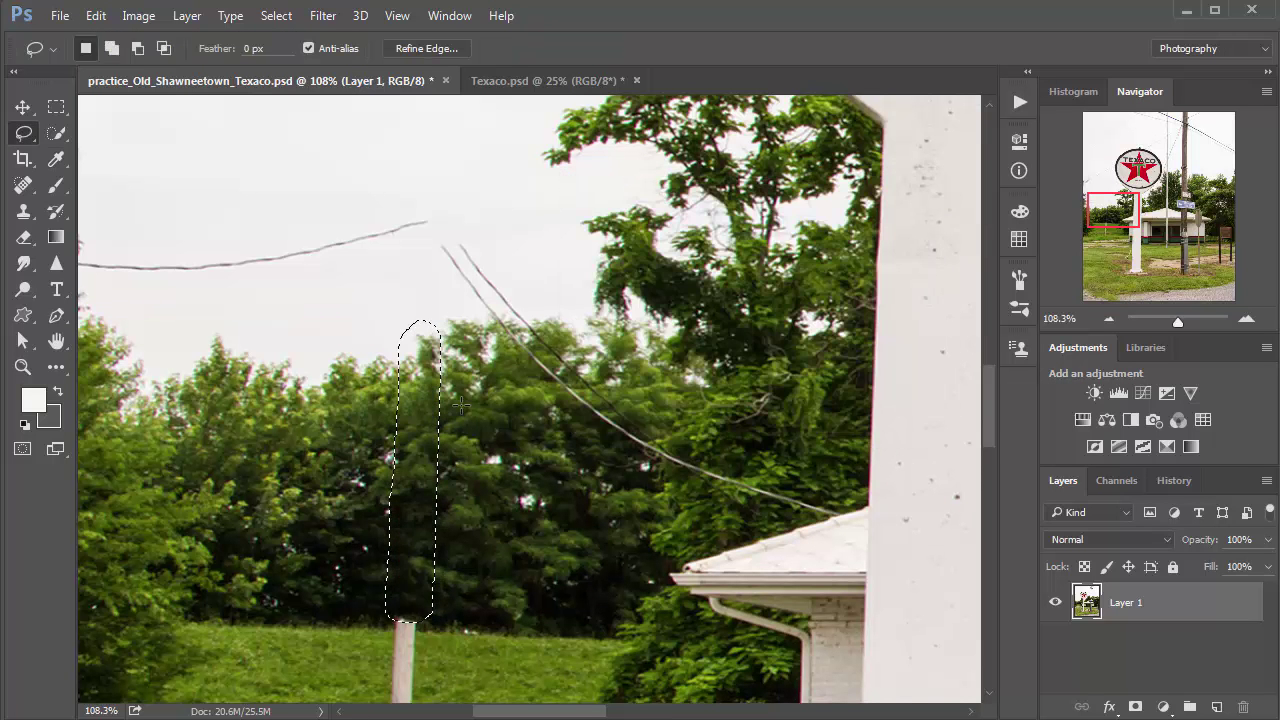
key(ctrl+d)
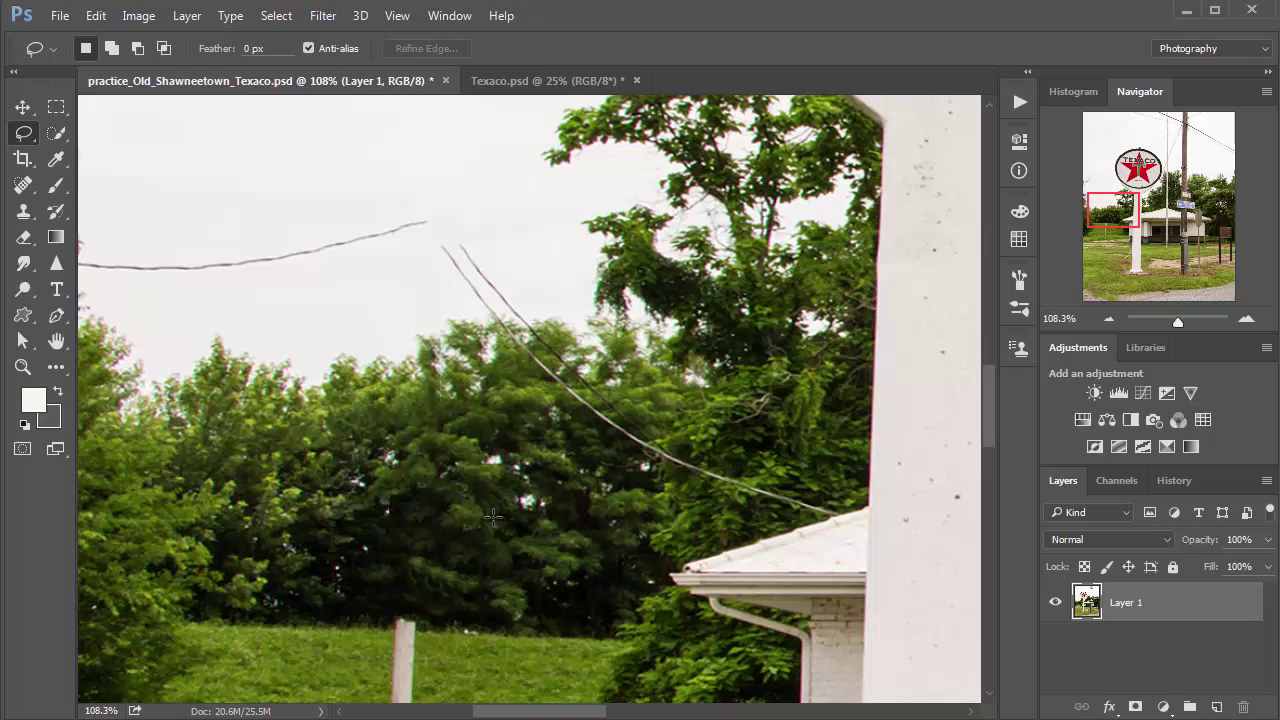
Lasso the lower pole section in the grass, Content-Aware fill it, and deselect.
drag(485, 577, 496, 372)
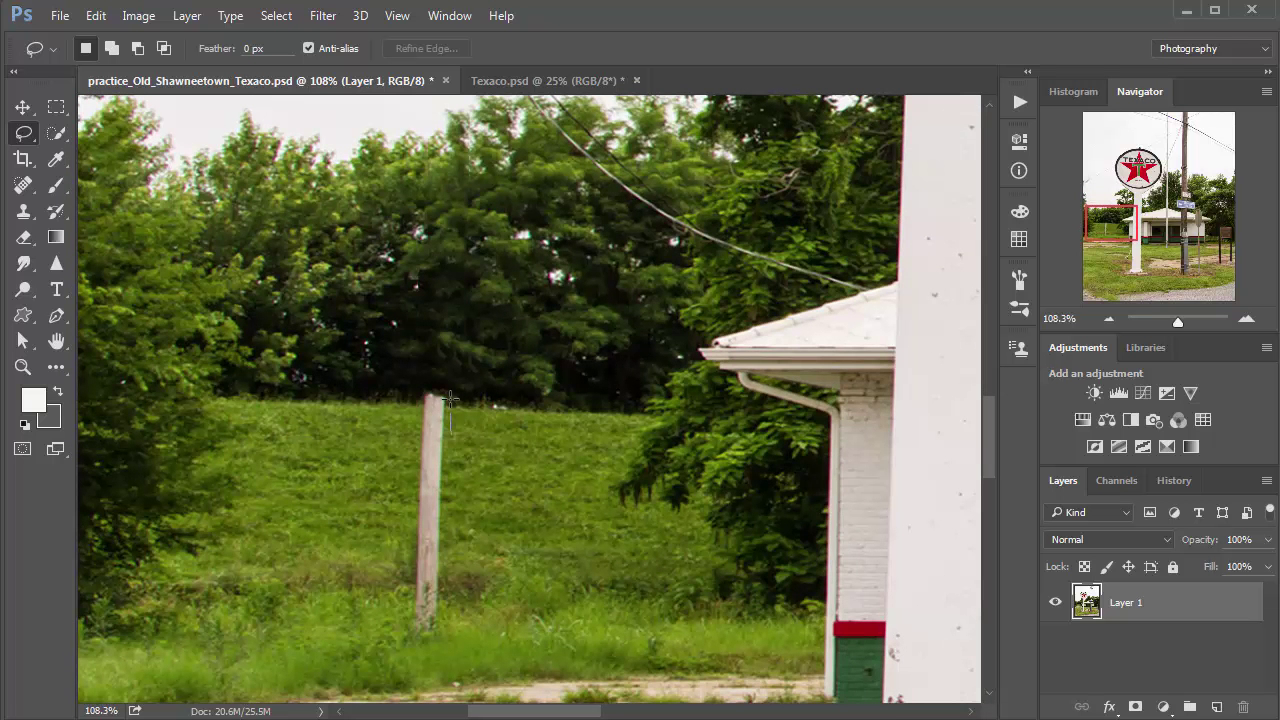
drag(450, 399, 430, 387)
drag(441, 636, 436, 643)
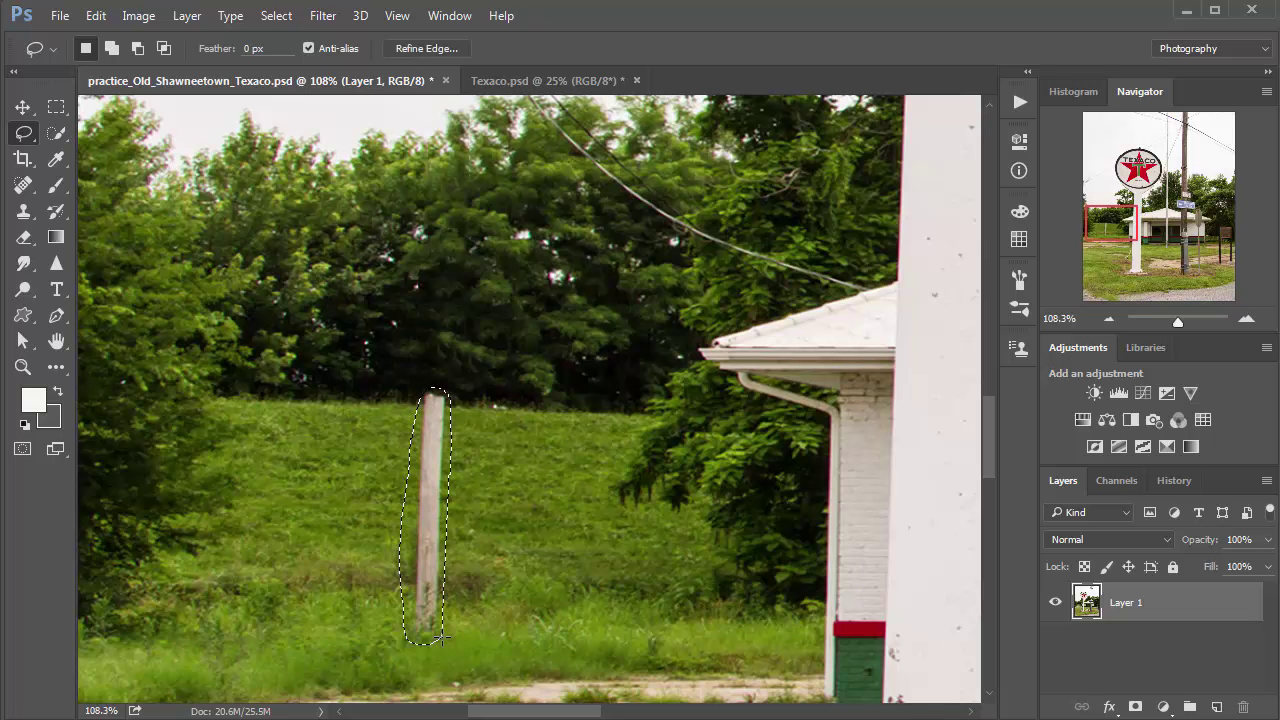
click(95, 16)
click(160, 298)
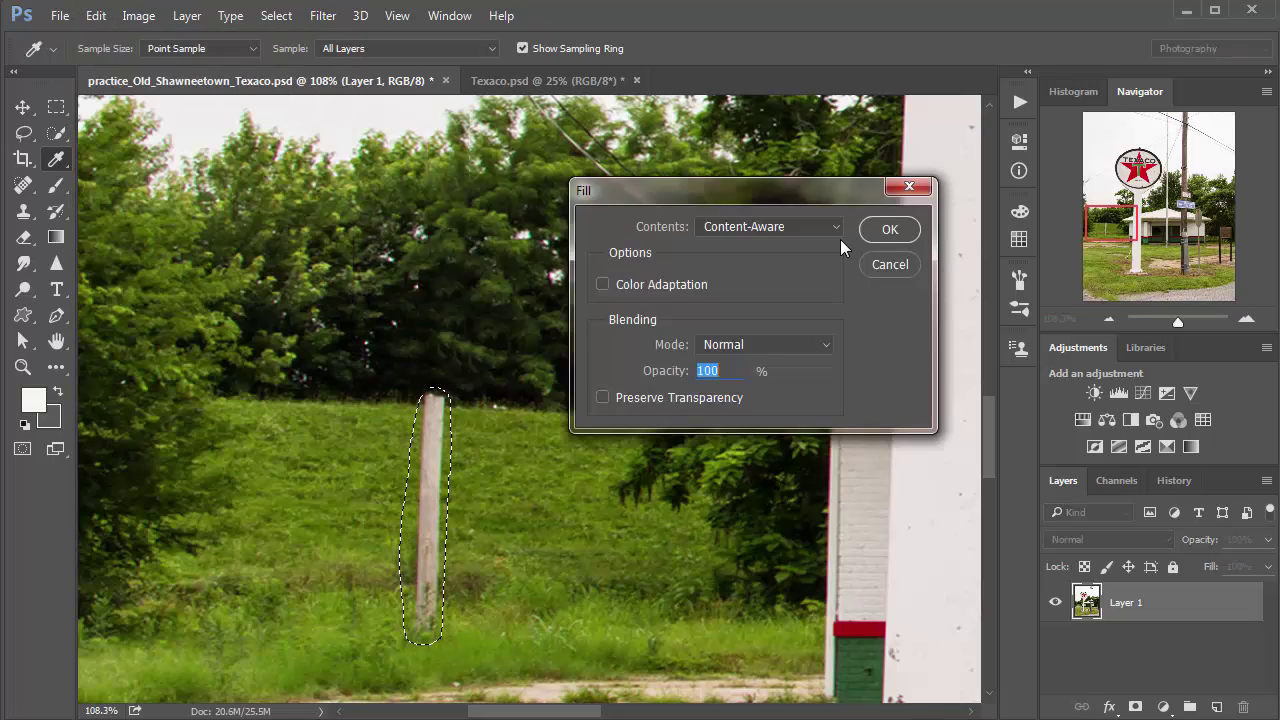
click(886, 227)
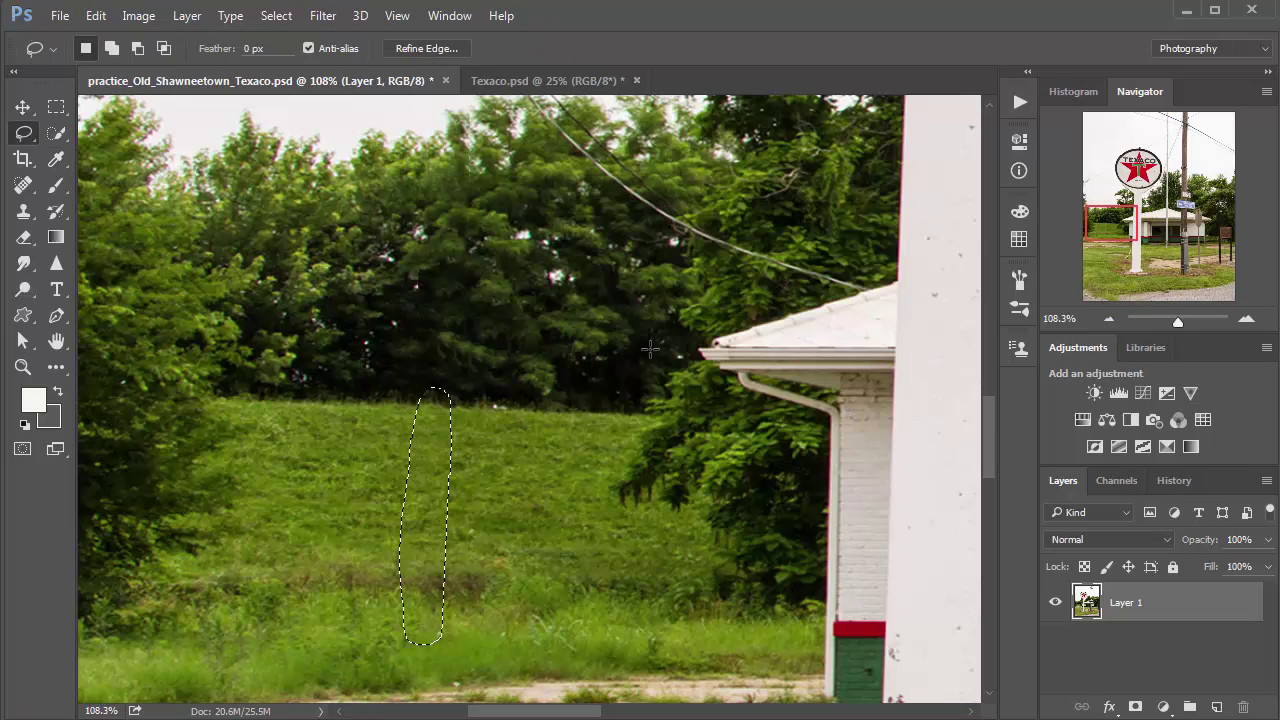
key(ctrl+d)
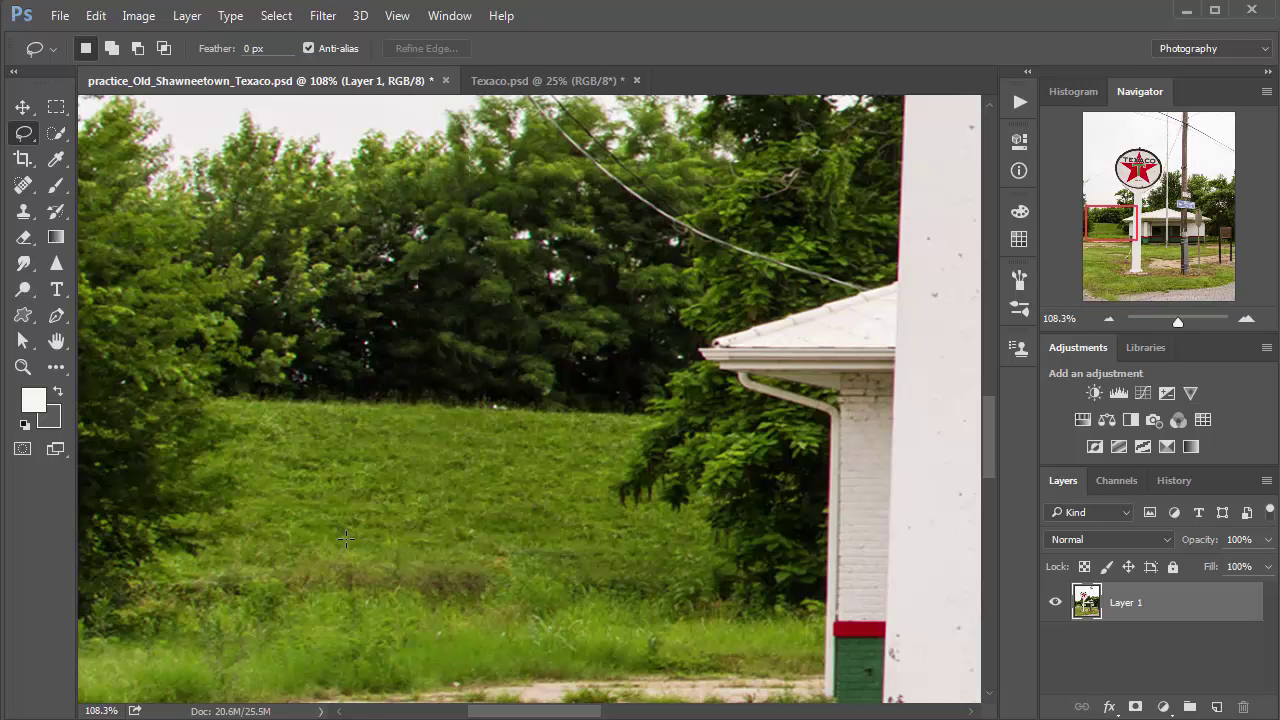
Lasso the wire running left across the sky, Content-Aware fill it, and deselect.
drag(511, 403, 531, 560)
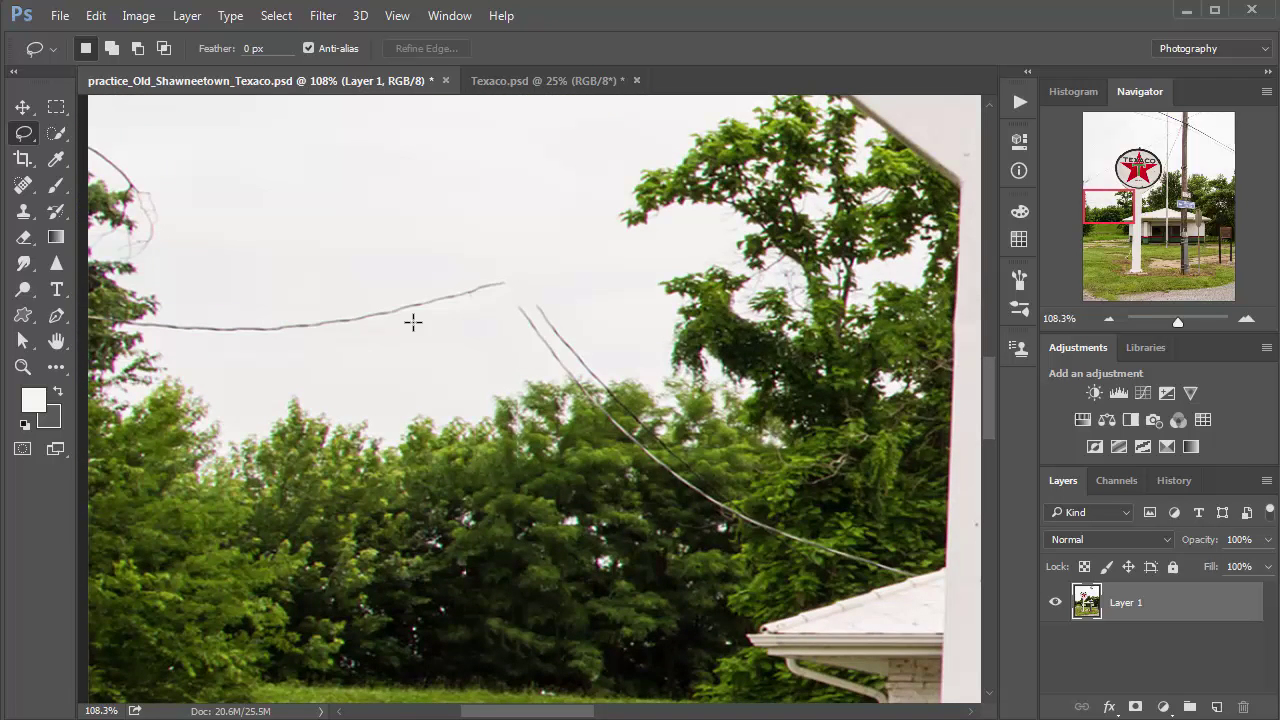
mouse_move(461, 304)
mouse_down()
mouse_move(500, 291)
mouse_move(494, 274)
mouse_move(193, 314)
mouse_move(171, 329)
mouse_move(335, 355)
mouse_up()
click(96, 16)
click(156, 301)
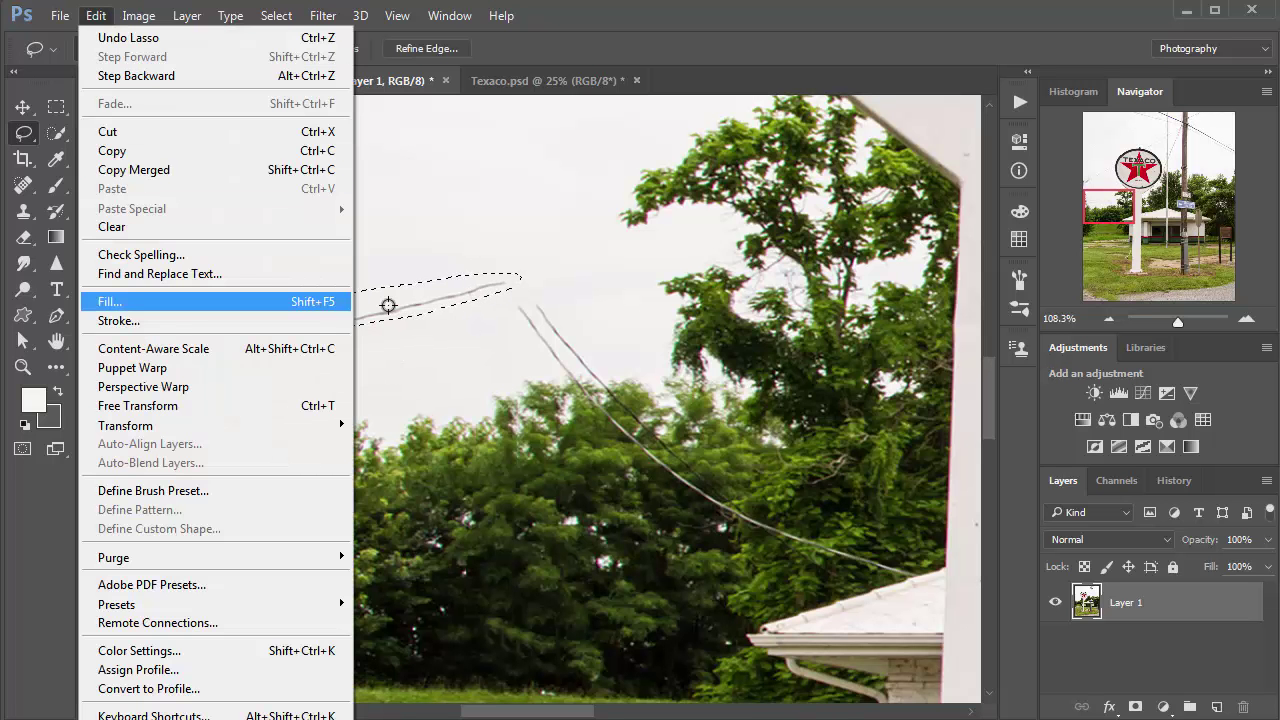
click(870, 232)
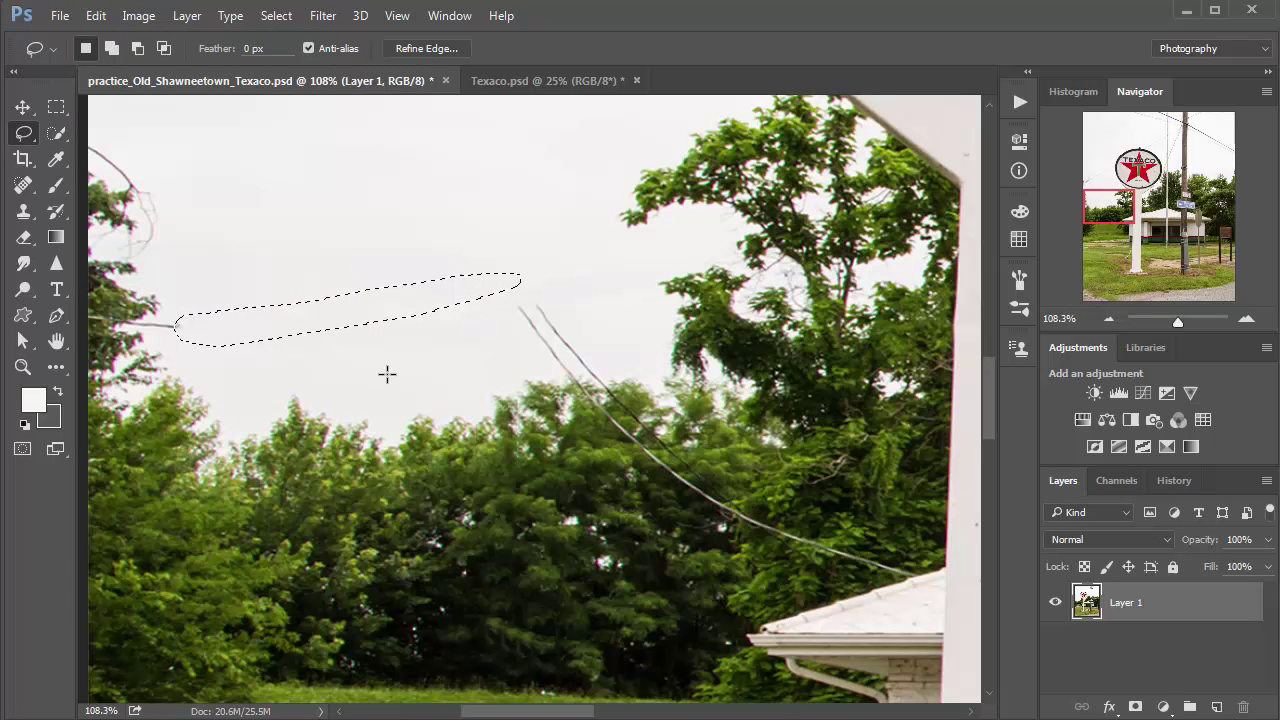
key(ctrl+d)
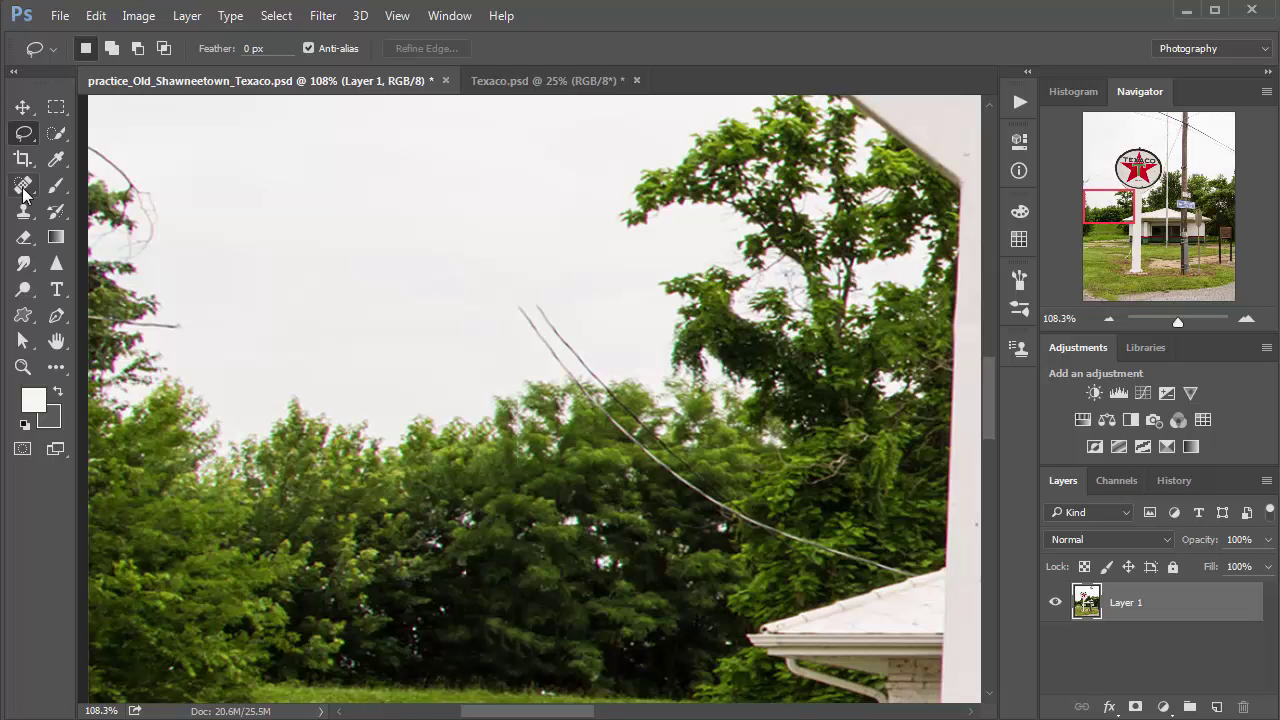
Paint out the upper diagonal wire ends with the Spot Healing Brush, then pan toward the sign's edge.
drag(23, 191, 125, 212)
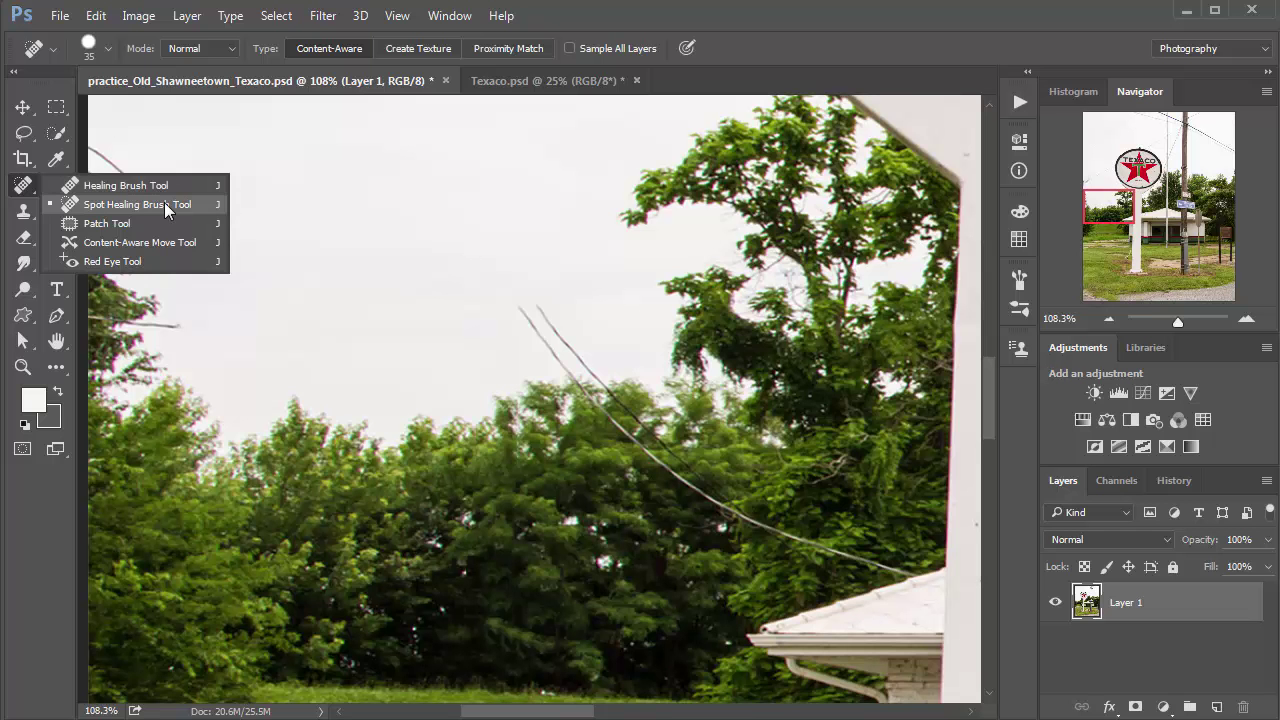
click(165, 205)
mouse_move(523, 300)
mouse_down()
mouse_move(565, 355)
mouse_move(606, 373)
mouse_up()
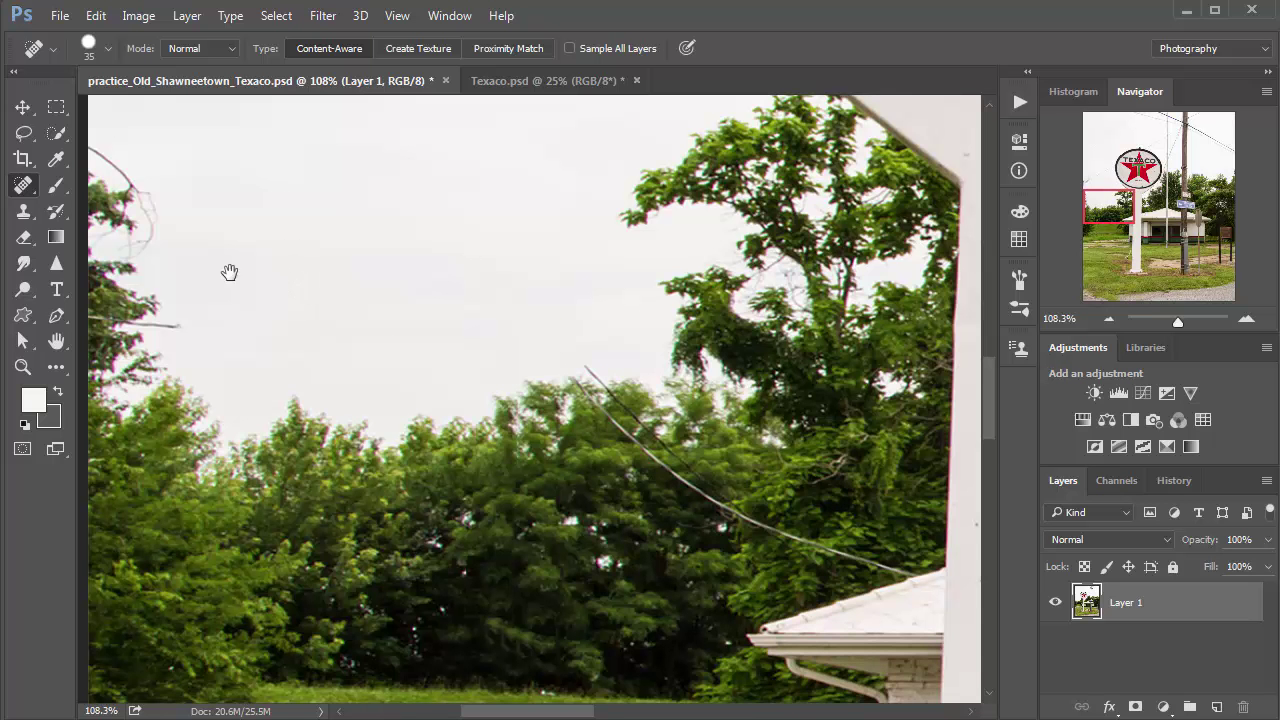
drag(229, 271, 434, 349)
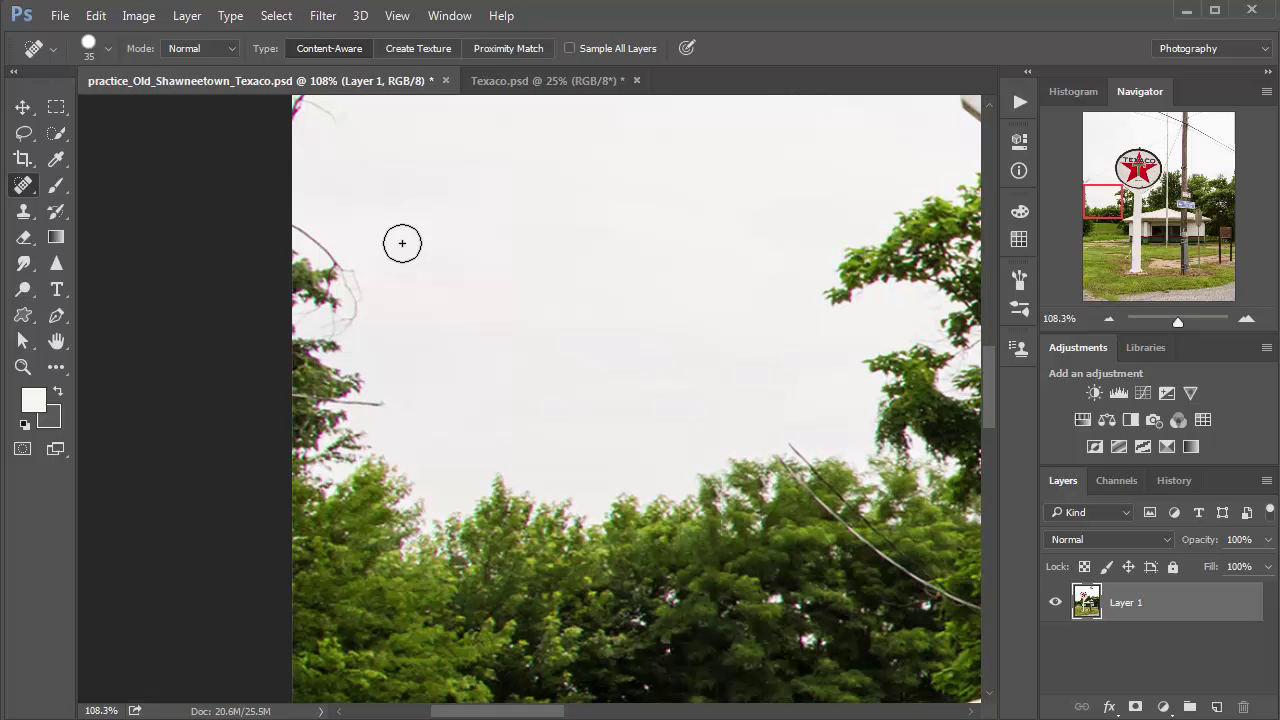
mouse_move(414, 286)
mouse_down()
mouse_move(423, 354)
mouse_move(409, 471)
mouse_move(421, 440)
mouse_up()
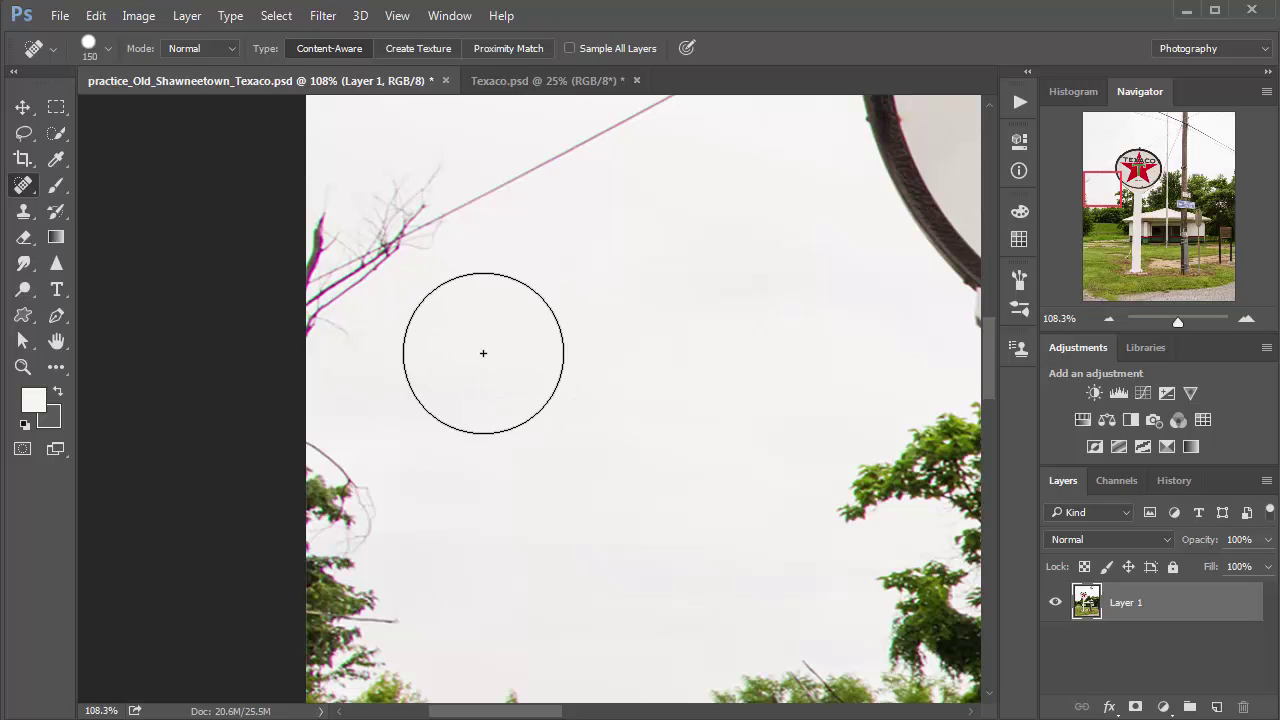
Shrink the Spot Healing Brush and heal away the thin stray branch along the left edge.
key(bracketleft)
key(bracketleft)
key(bracketleft)
key(bracketleft)
key(bracketleft)
key(bracketleft)
key(bracketleft)
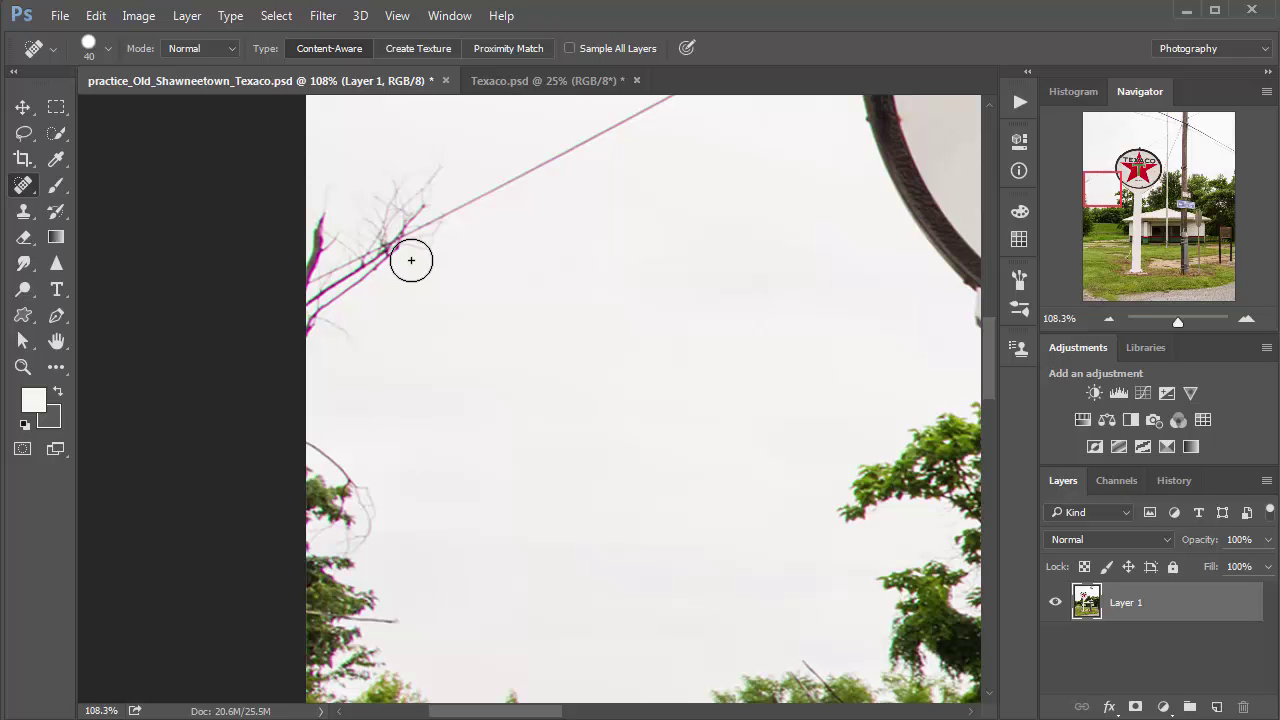
mouse_move(411, 260)
mouse_down()
mouse_move(441, 192)
mouse_move(426, 179)
mouse_move(440, 177)
mouse_move(379, 207)
mouse_move(335, 200)
mouse_move(295, 320)
mouse_move(401, 219)
mouse_move(316, 268)
mouse_up()
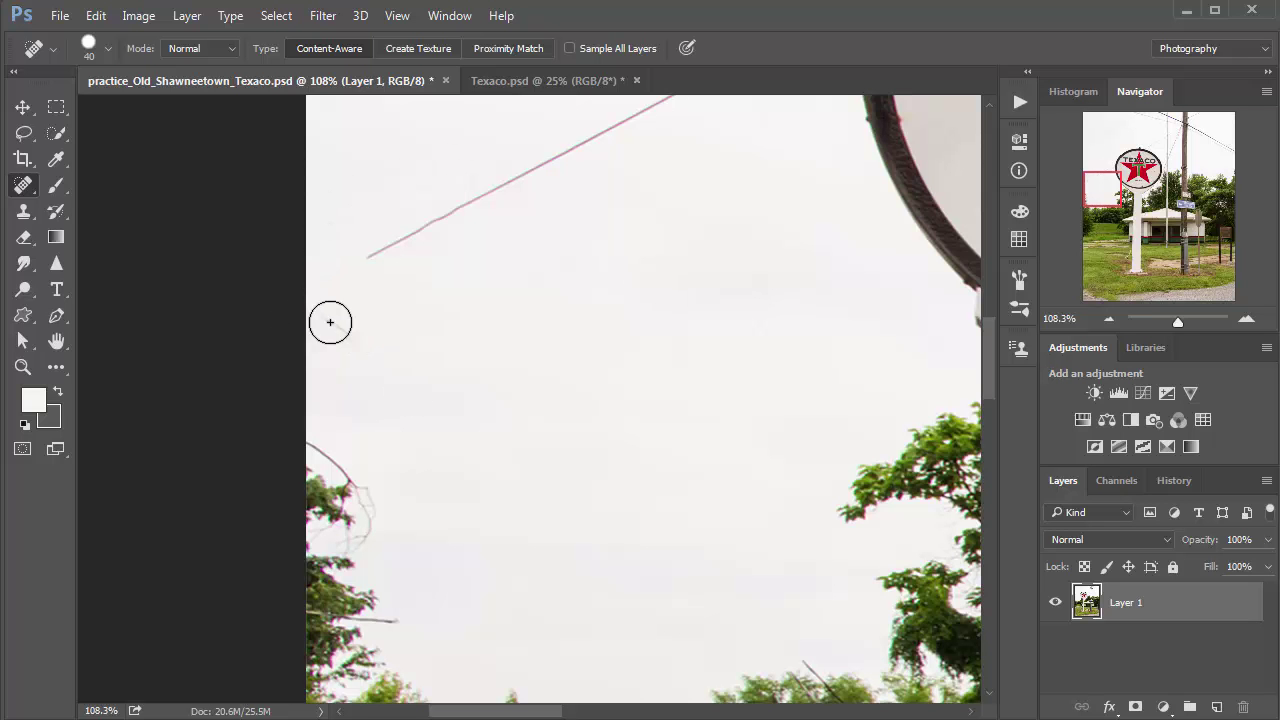
drag(330, 322, 334, 342)
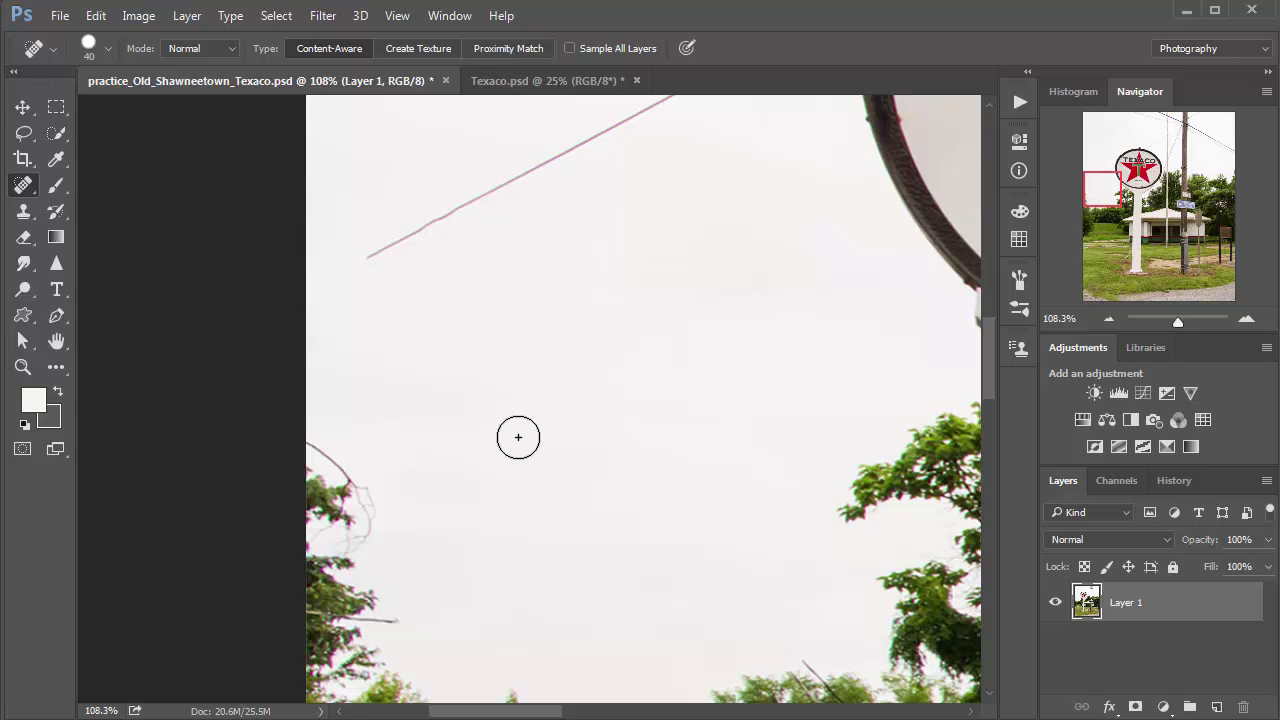
key(bracketleft)
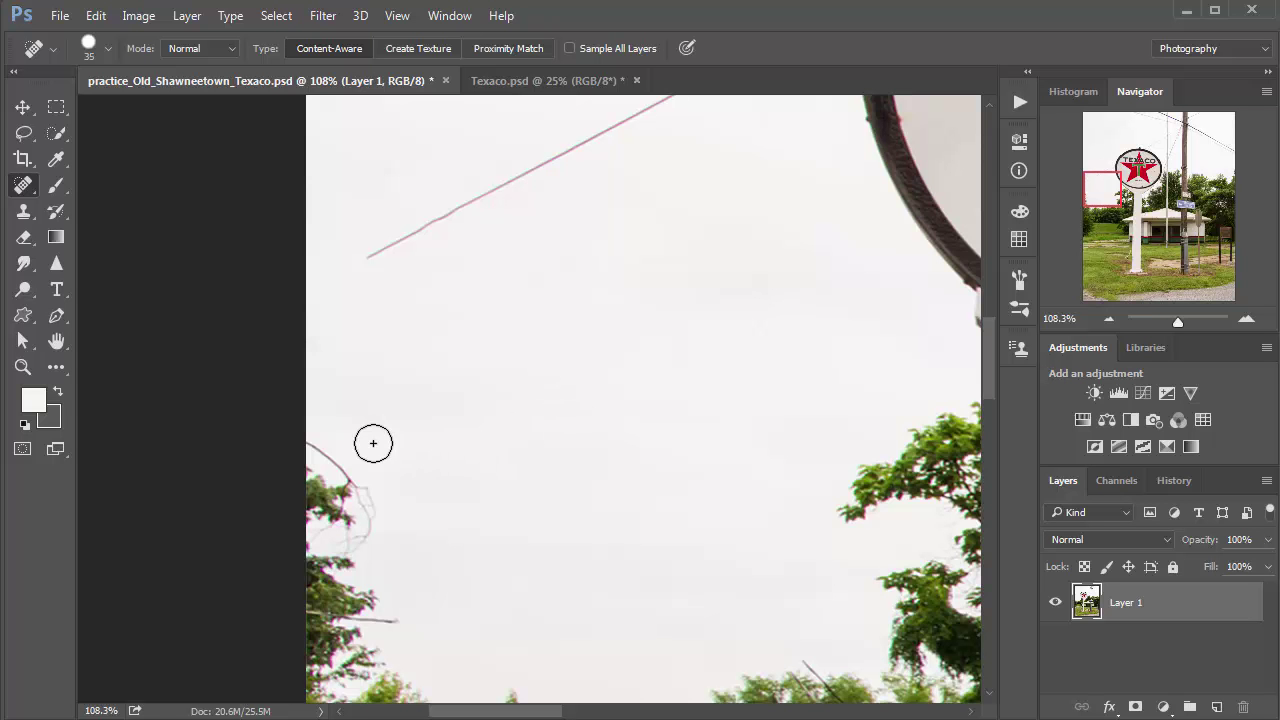
key(bracketleft)
key(bracketleft)
mouse_move(317, 440)
mouse_down()
mouse_move(356, 473)
mouse_move(372, 540)
mouse_up()
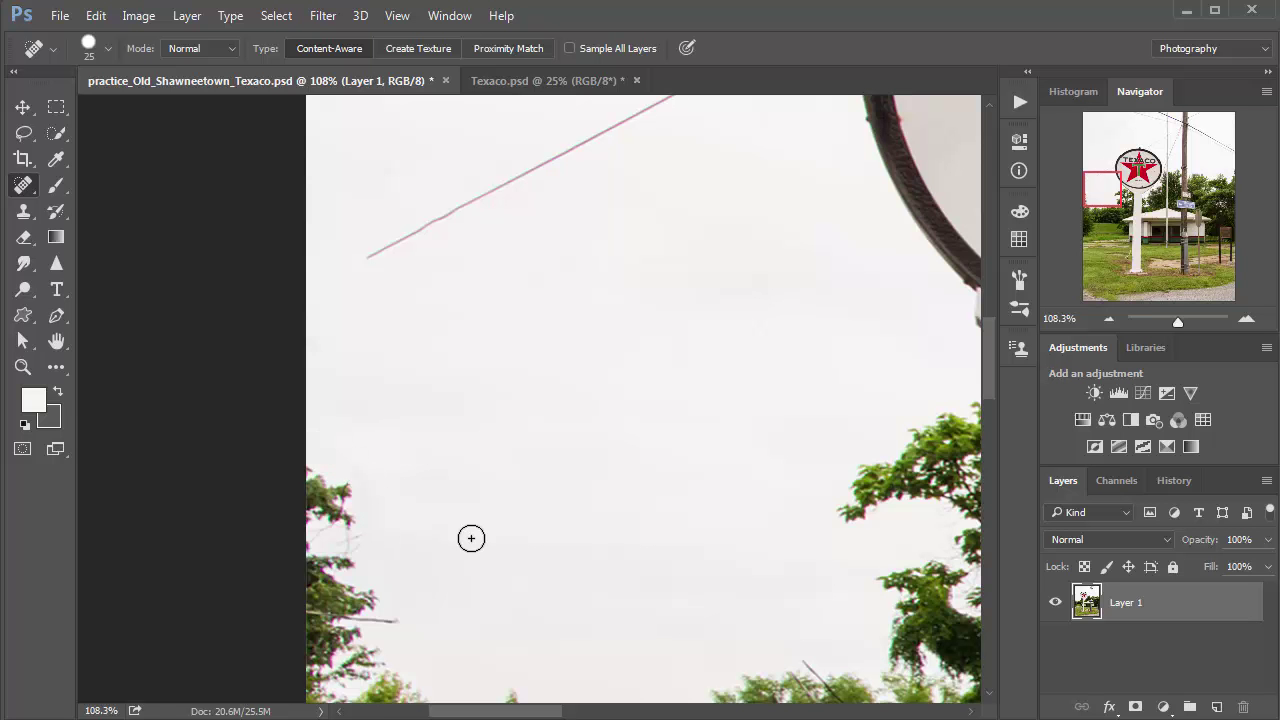
drag(397, 617, 428, 624)
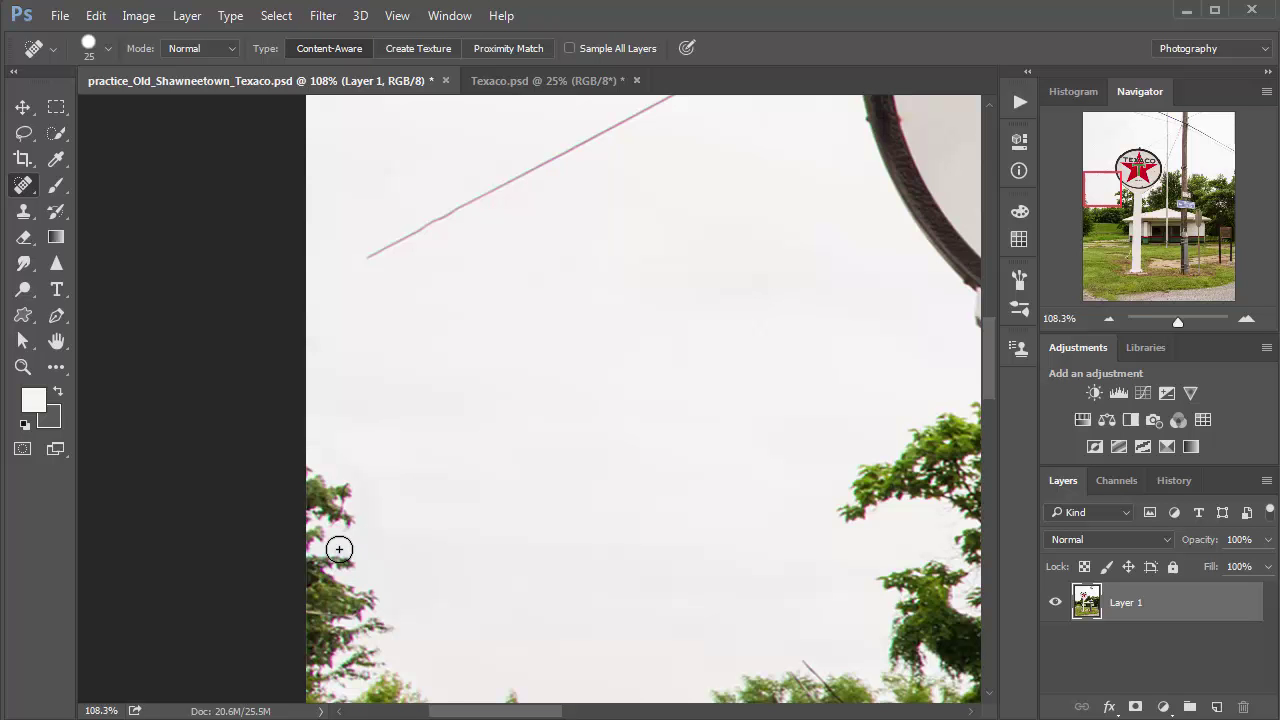
Heal the diagonal wire beside the Texaco sign, redoing the first stroke as a straight one.
key(space)
drag(498, 416, 469, 577)
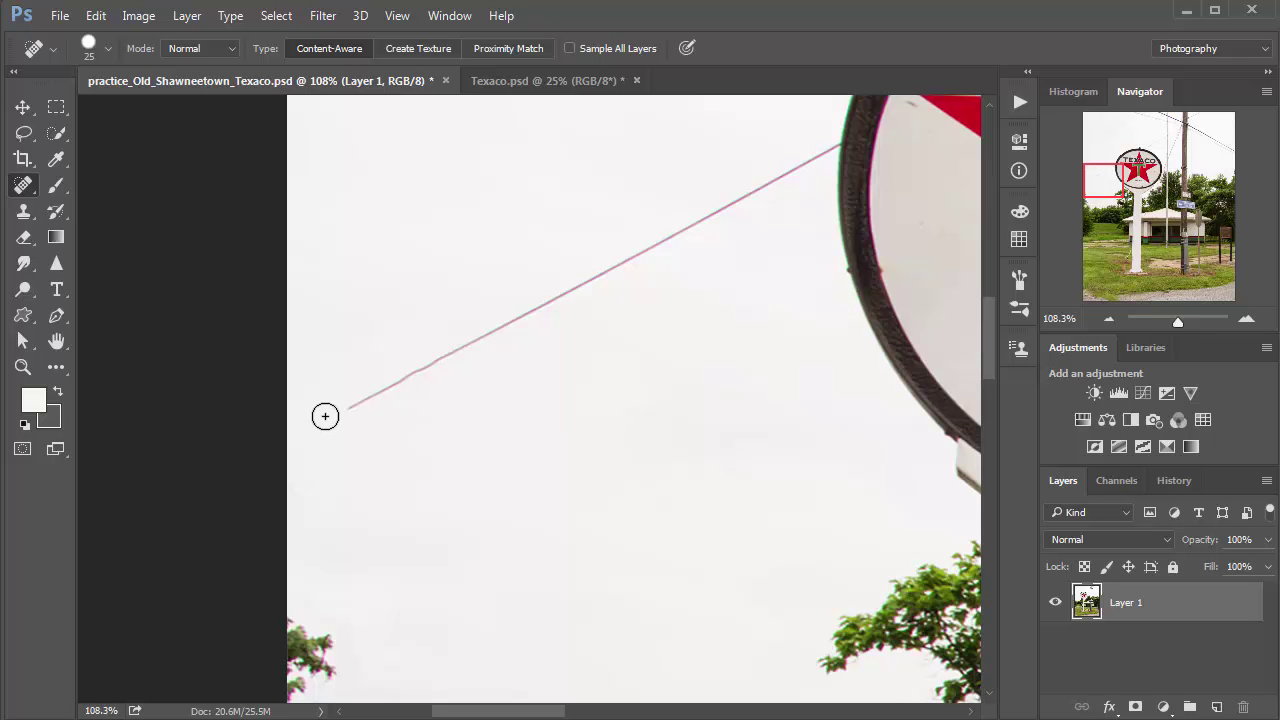
mouse_move(335, 407)
mouse_down()
mouse_move(566, 308)
mouse_move(763, 184)
mouse_up()
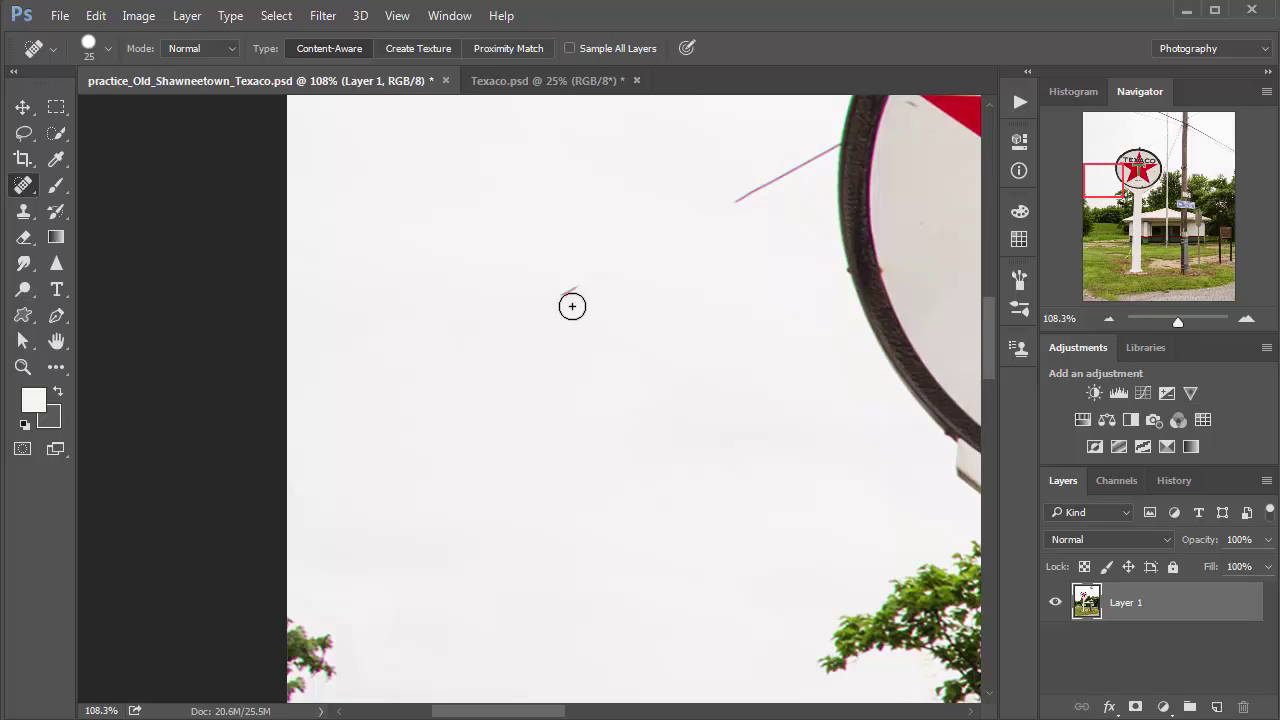
key(ctrl+z)
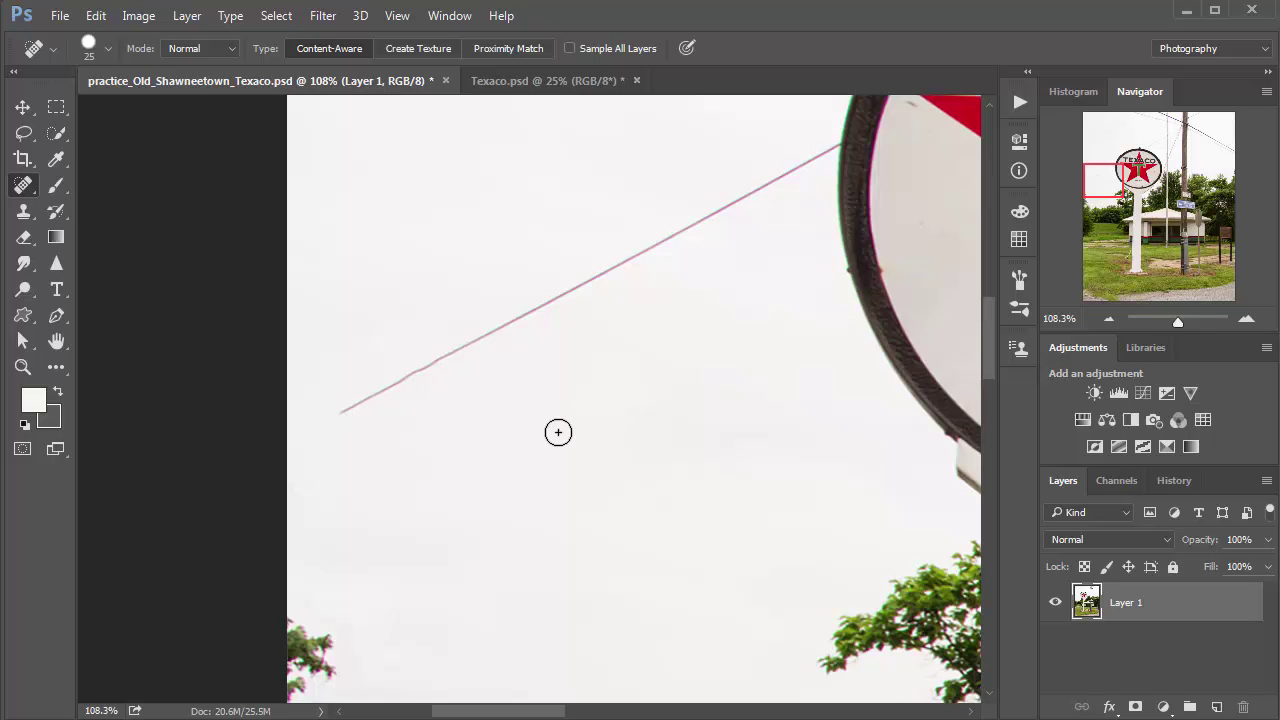
shift+click(816, 157)
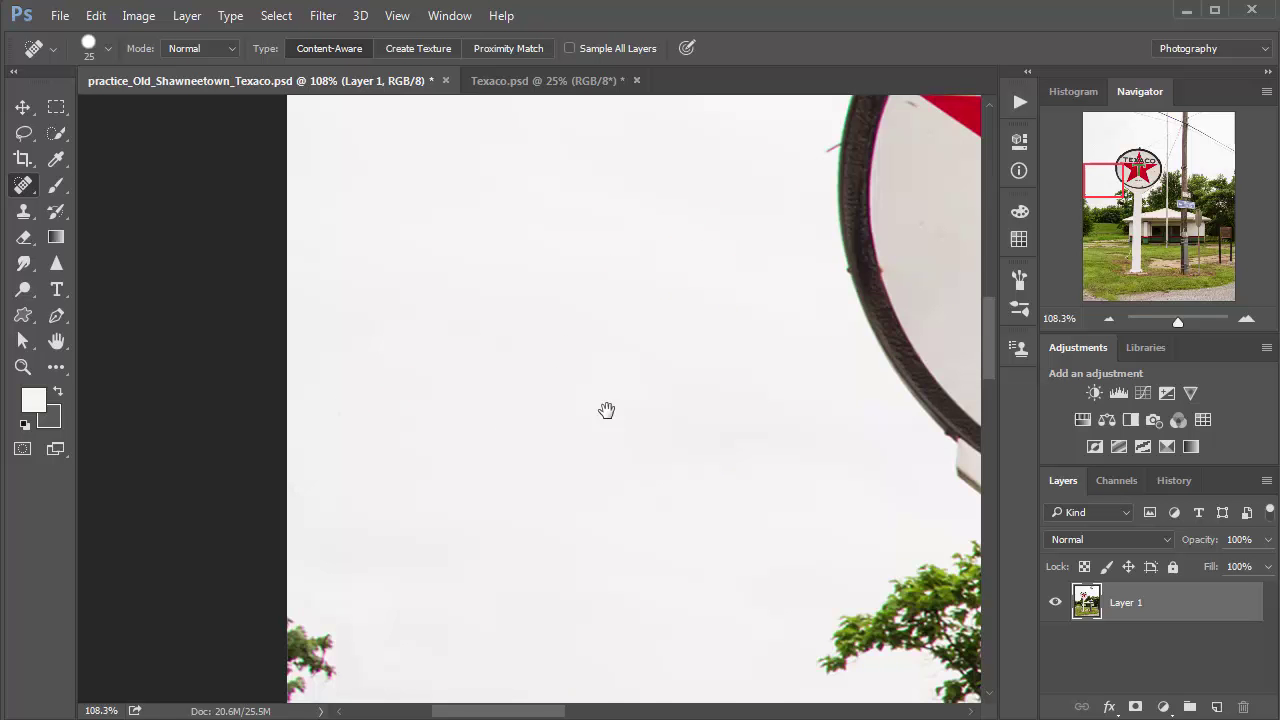
Undo and re-heal the diagonal wire with one straight stroke from end to end.
drag(606, 410, 566, 526)
mouse_move(553, 389)
mouse_down()
mouse_move(557, 371)
mouse_move(557, 400)
mouse_up()
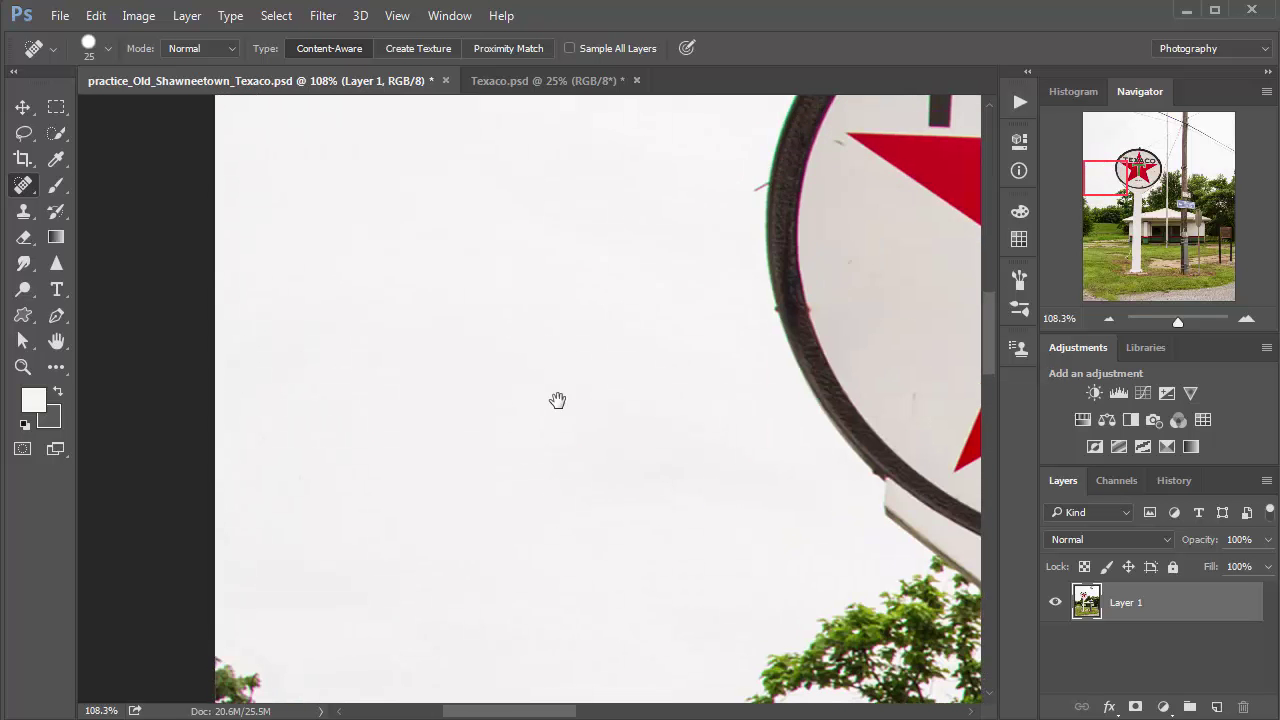
key(ctrl+z)
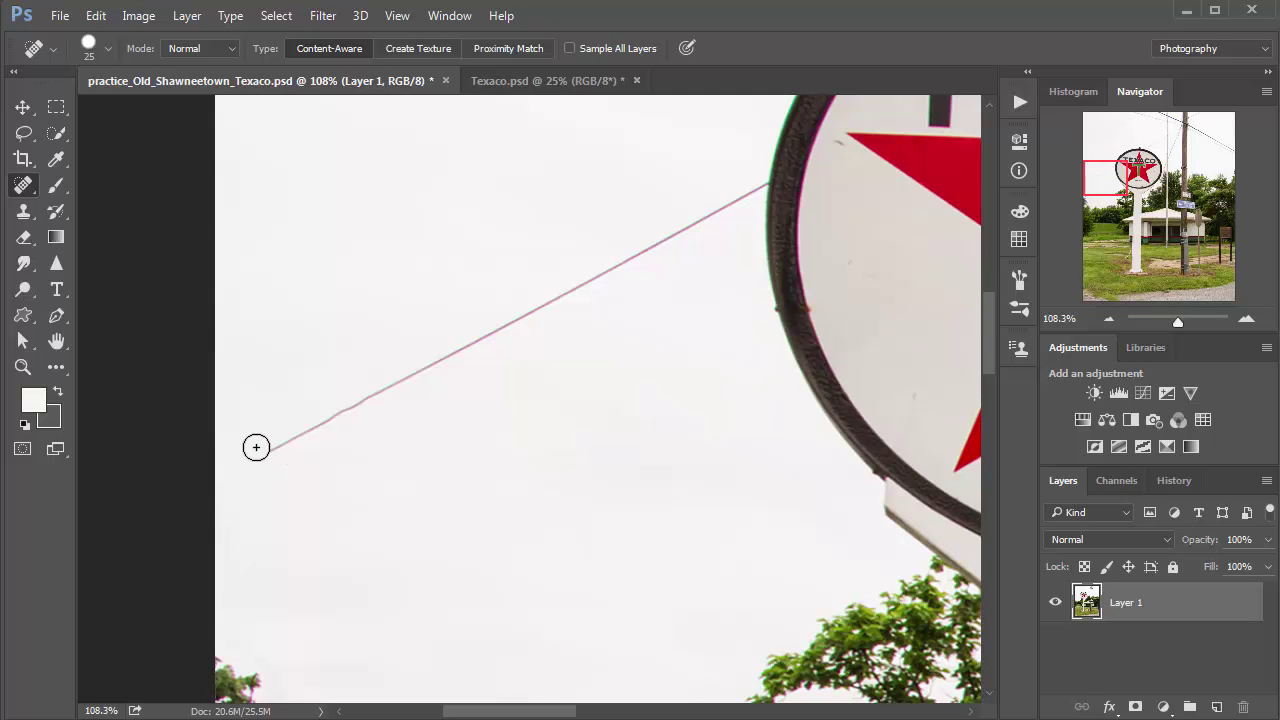
click(269, 452)
shift+click(747, 196)
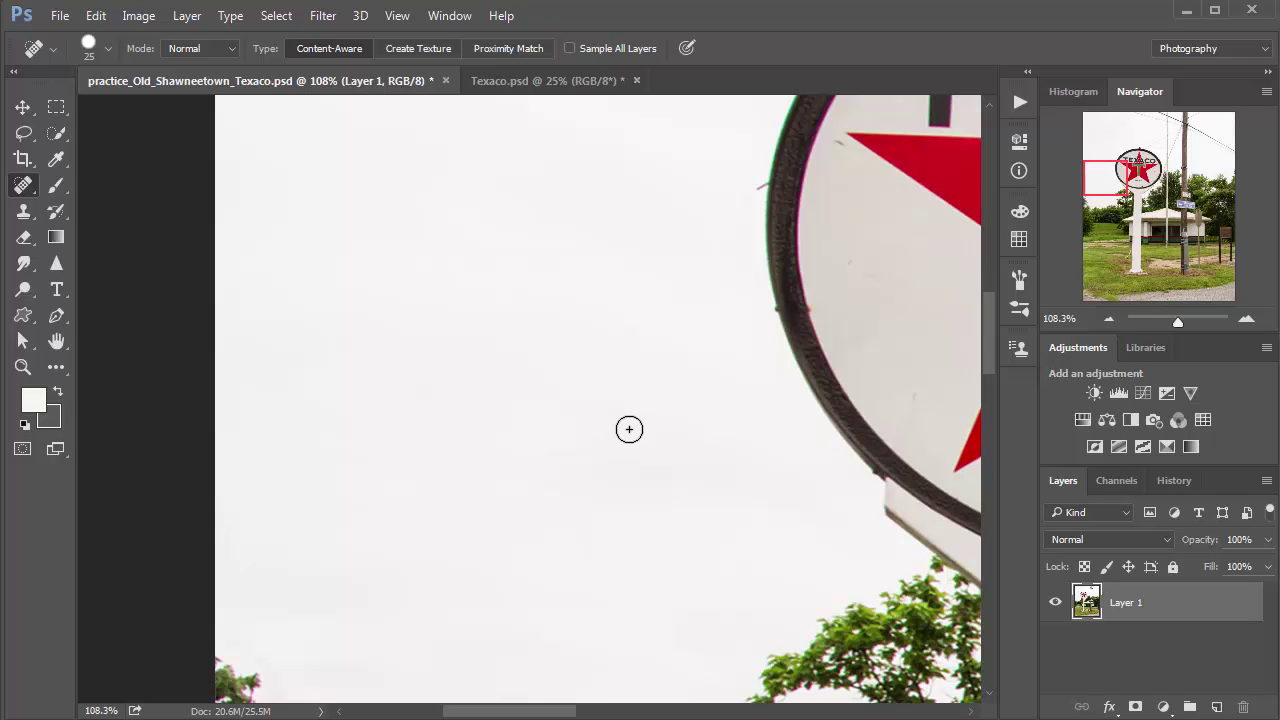
With a smaller brush, heal the leftover wire stub and blemish on the sign's rim.
key(bracketleft)
key(bracketleft)
click(760, 177)
click(767, 183)
key(space)
Enlarge the brush to 20 px and heal the pink and faint wires above the sign.
mouse_move(746, 257)
mouse_down()
mouse_move(649, 445)
mouse_move(609, 223)
mouse_move(583, 357)
mouse_move(557, 346)
mouse_move(566, 428)
mouse_move(689, 254)
mouse_move(663, 351)
mouse_up()
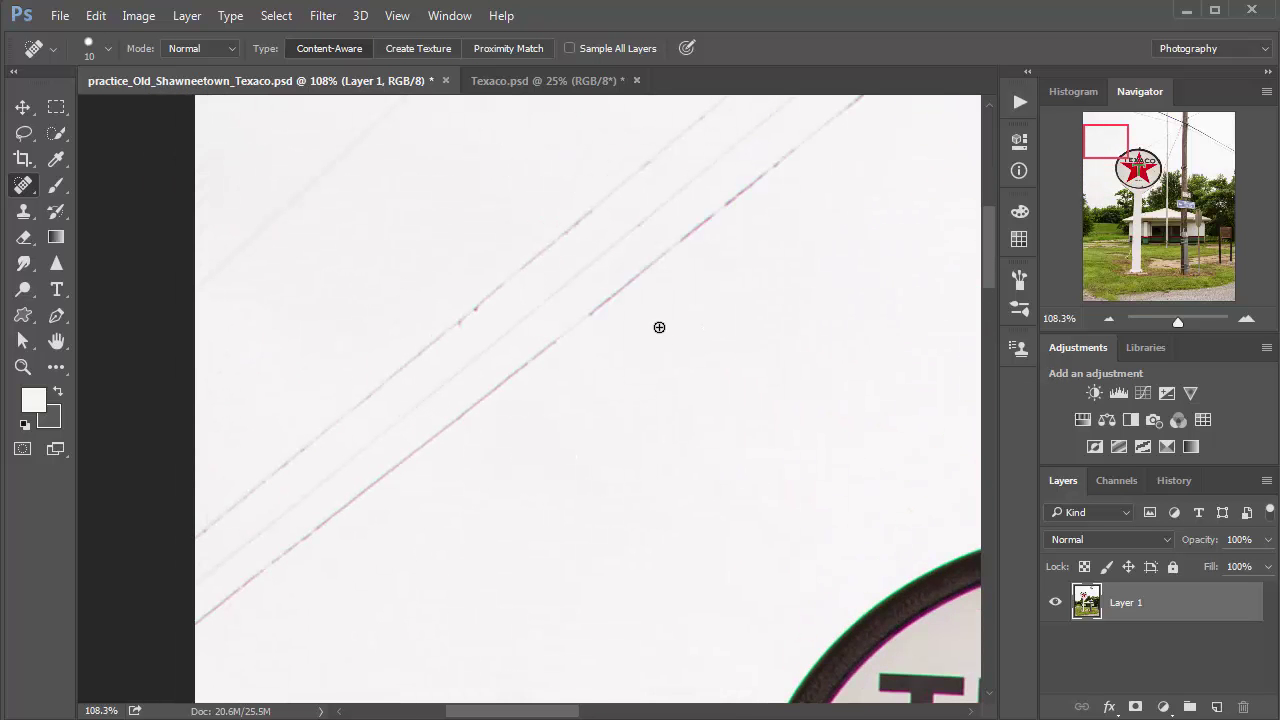
key(bracketright)
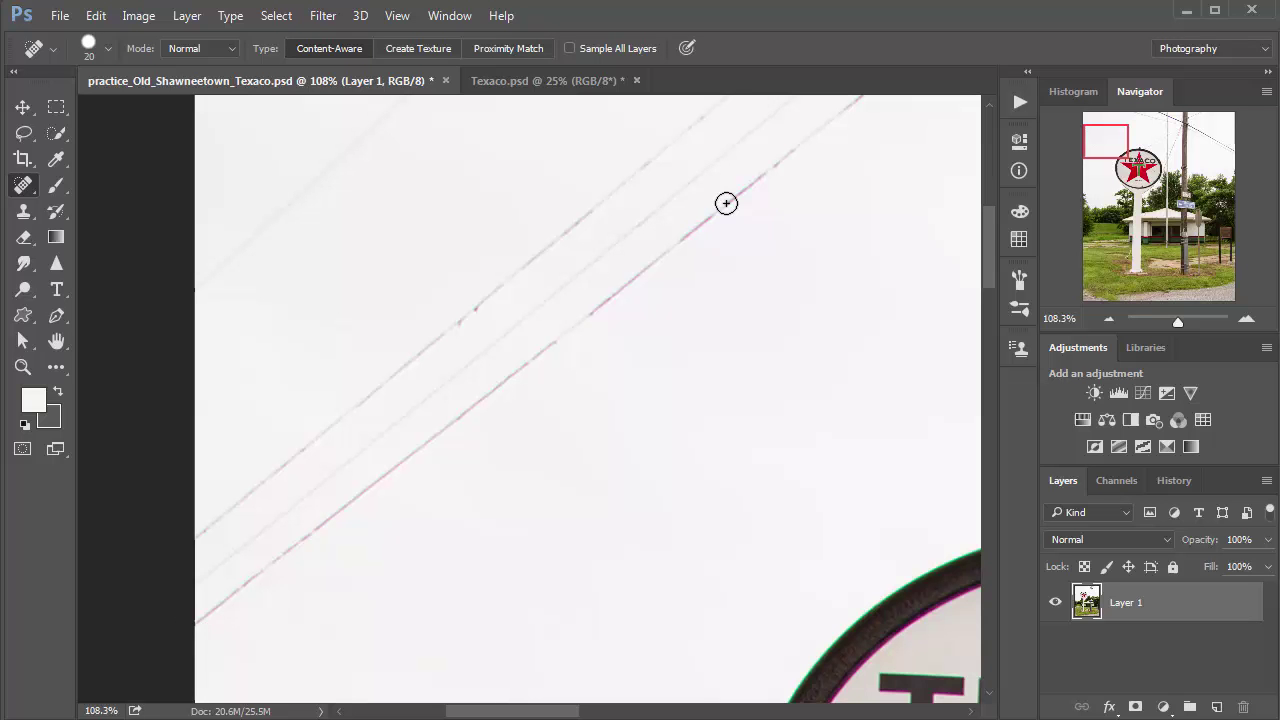
shift+click(856, 103)
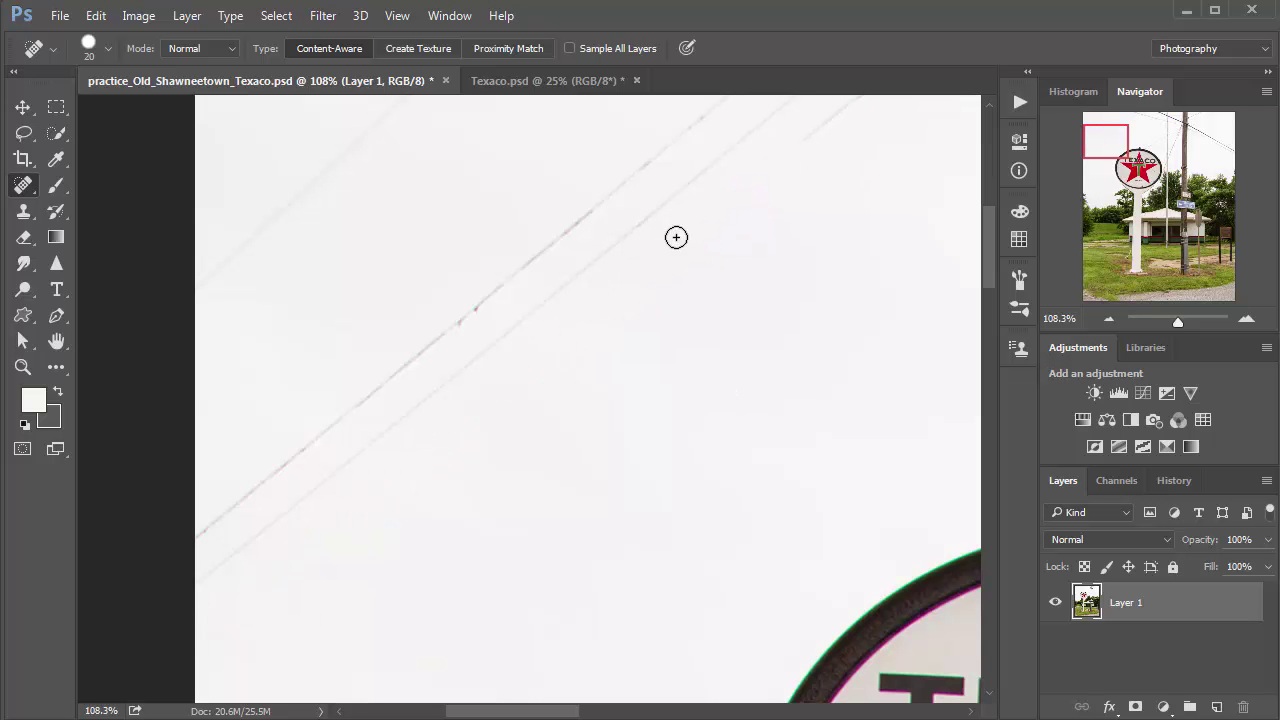
drag(798, 143, 870, 92)
drag(840, 211, 614, 466)
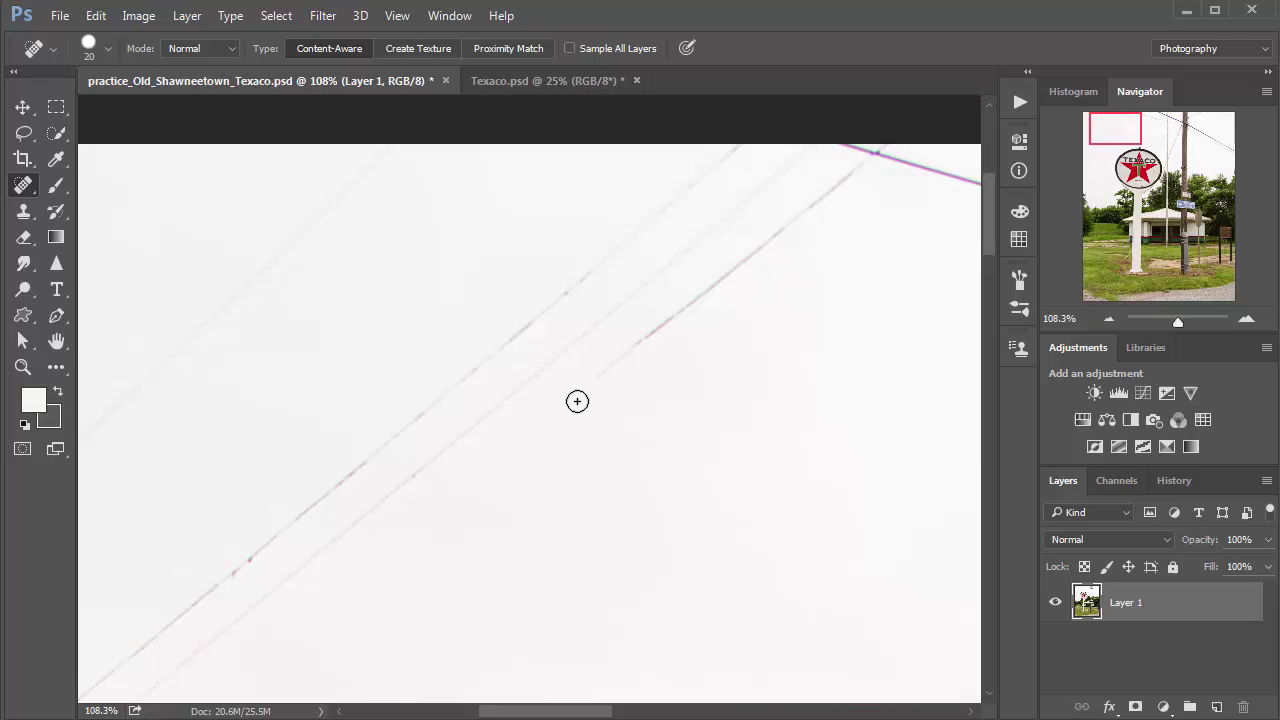
click(578, 394)
shift+click(597, 377)
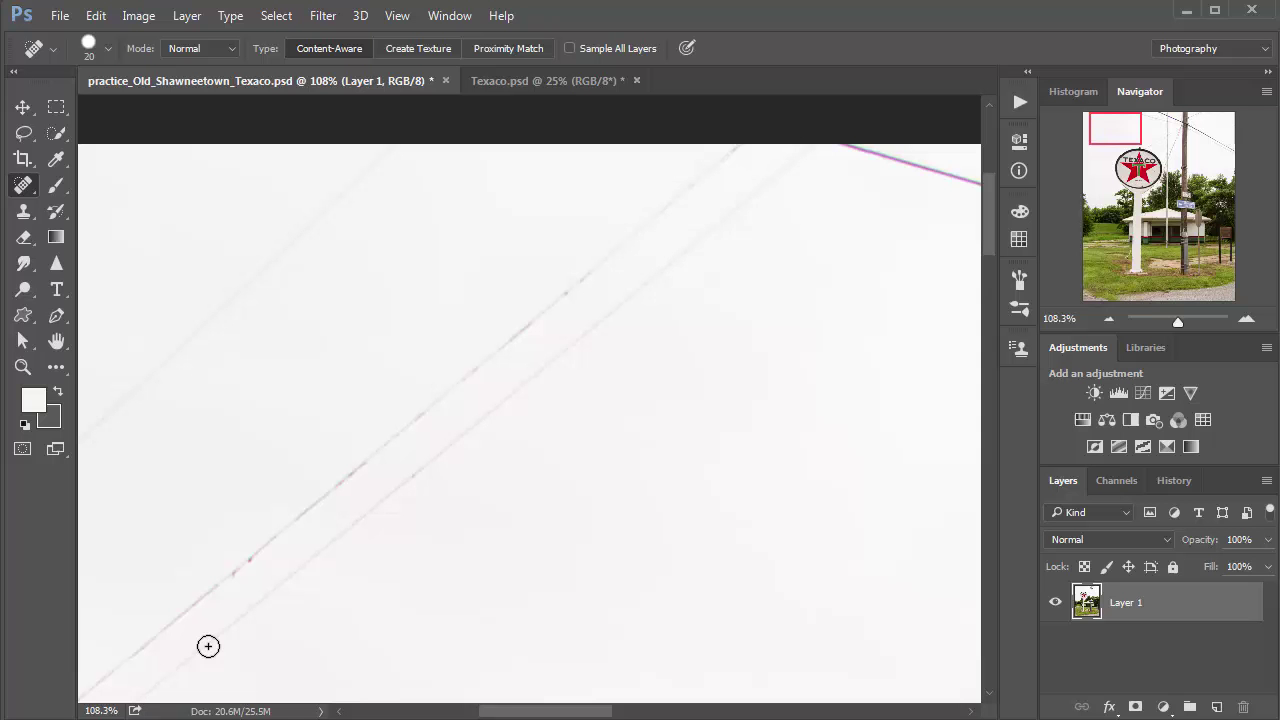
shift+click(208, 646)
shift+click(114, 668)
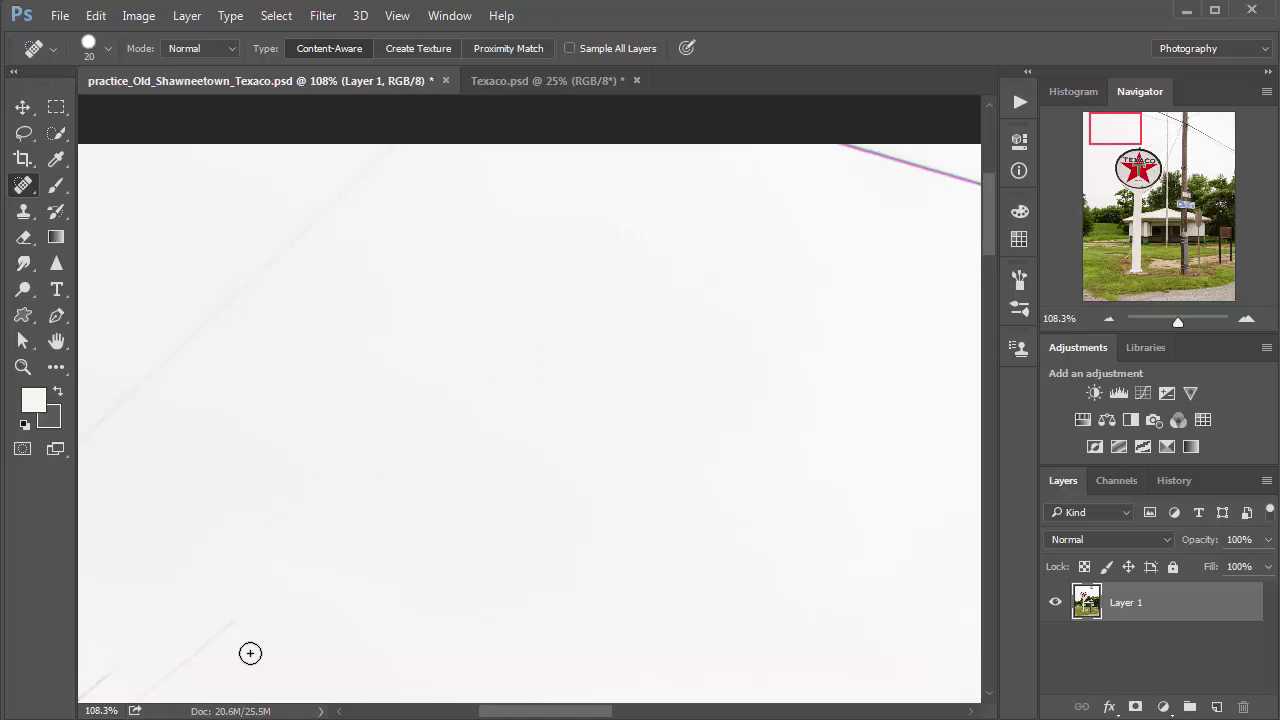
Heal the remaining long faint wires with straight end-to-end strokes.
drag(410, 469, 457, 426)
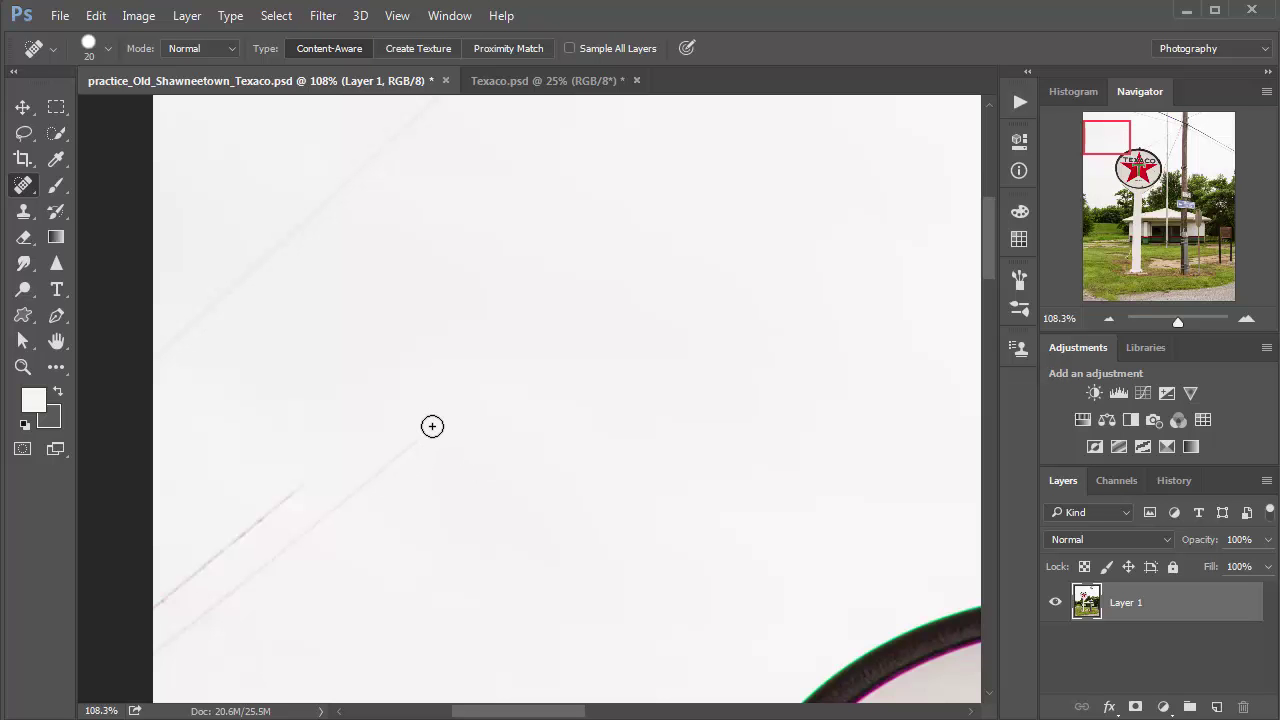
click(432, 426)
shift+click(155, 660)
click(151, 606)
shift+click(318, 468)
drag(463, 263, 500, 480)
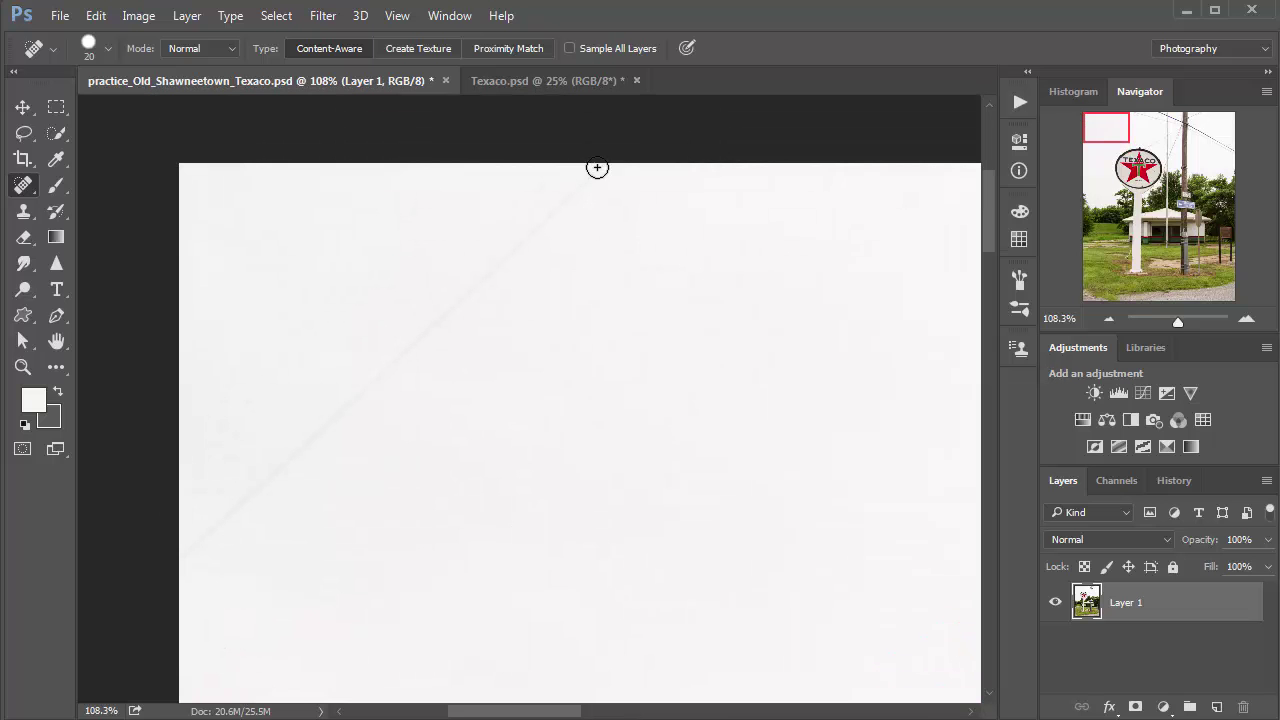
shift+click(603, 162)
shift+click(186, 557)
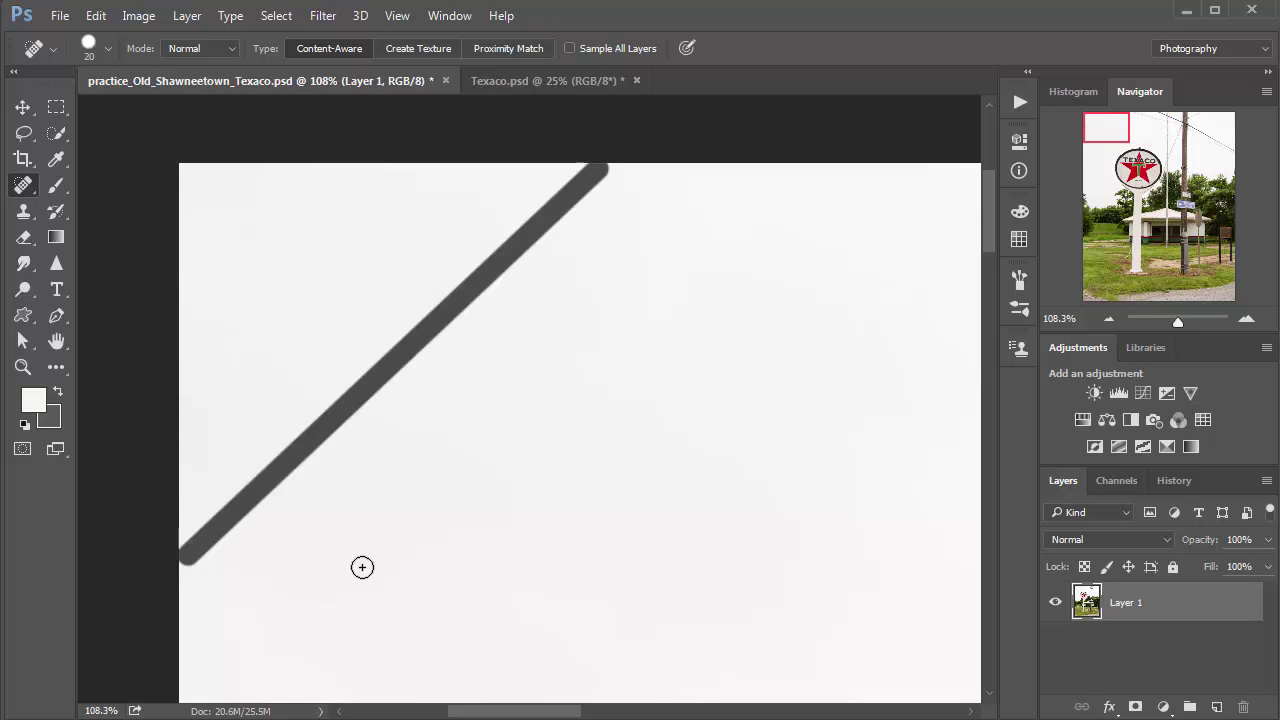
drag(671, 523, 569, 363)
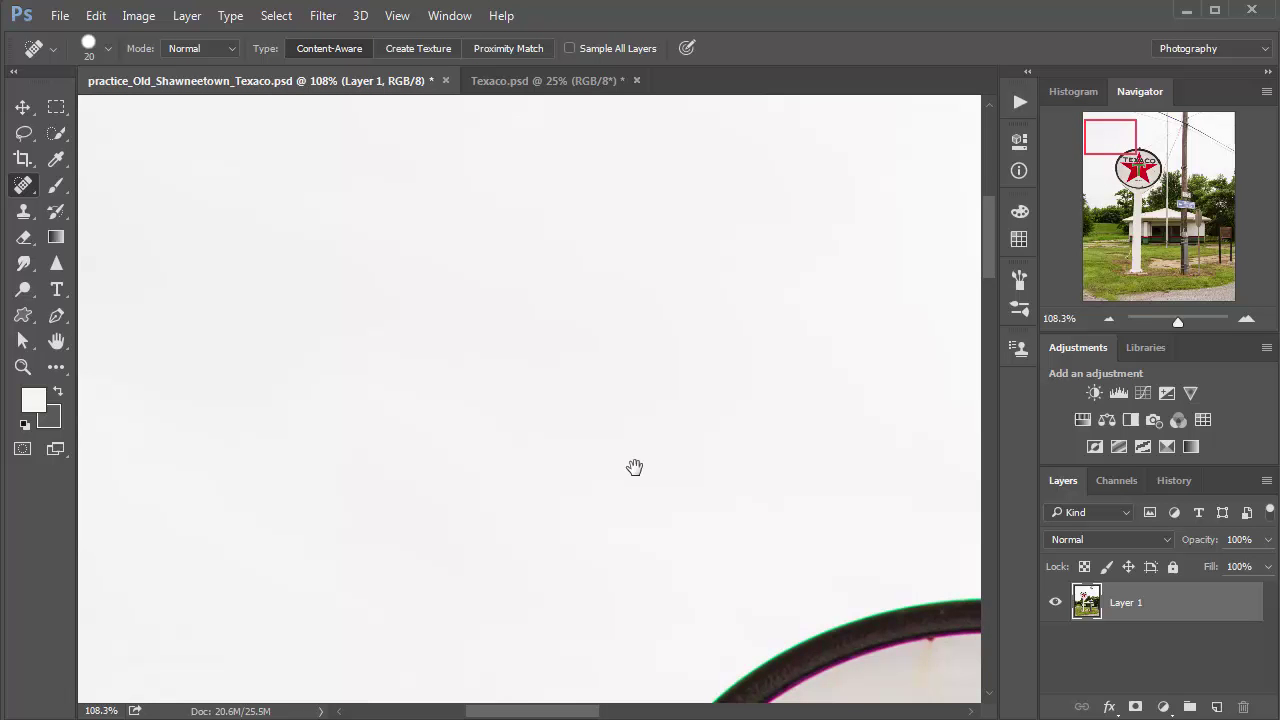
Zoom out to 50% and compare the original snapshot with the last Spot Healing Brush step.
drag(634, 467, 507, 429)
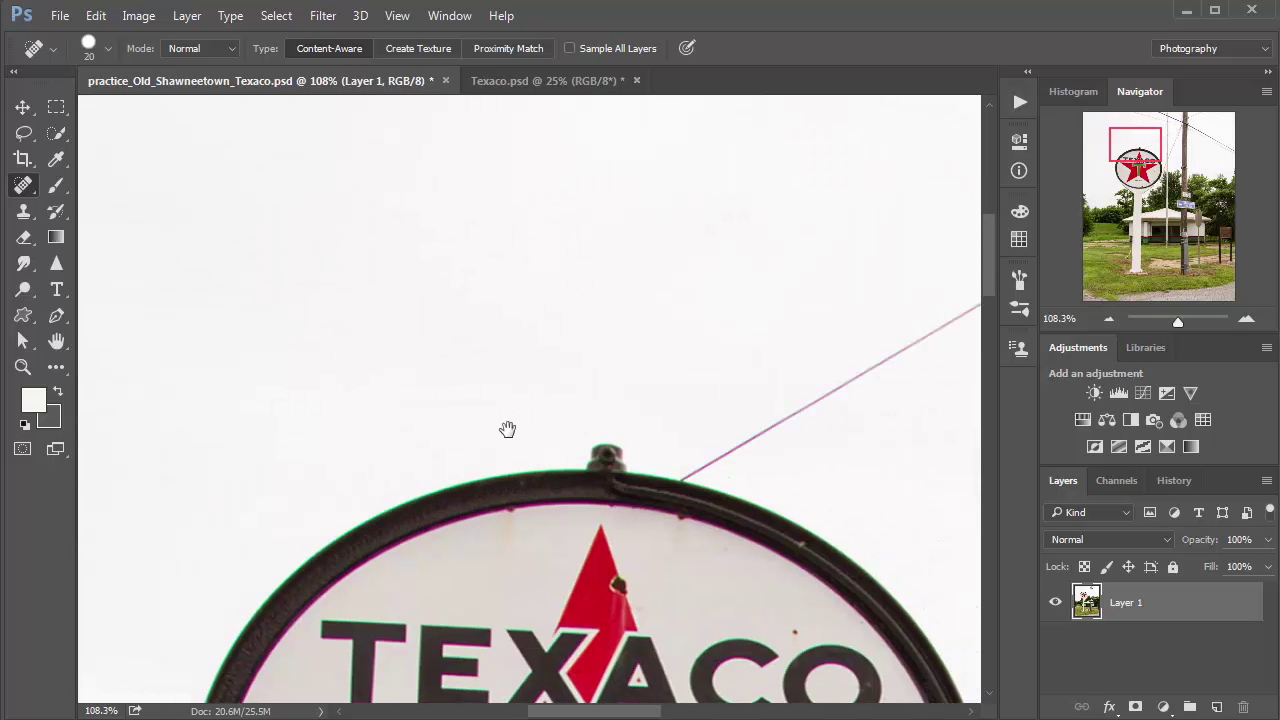
key(ctrl+minus)
key(ctrl+minus)
key(ctrl+minus)
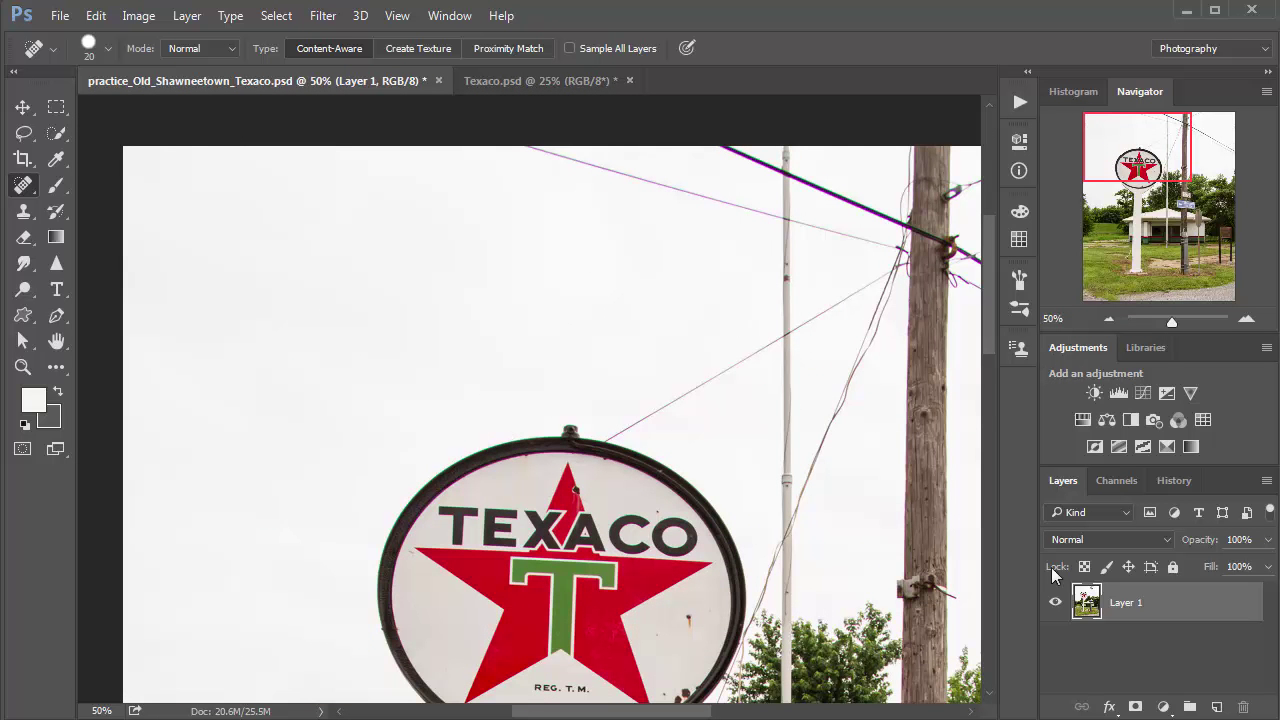
click(1169, 480)
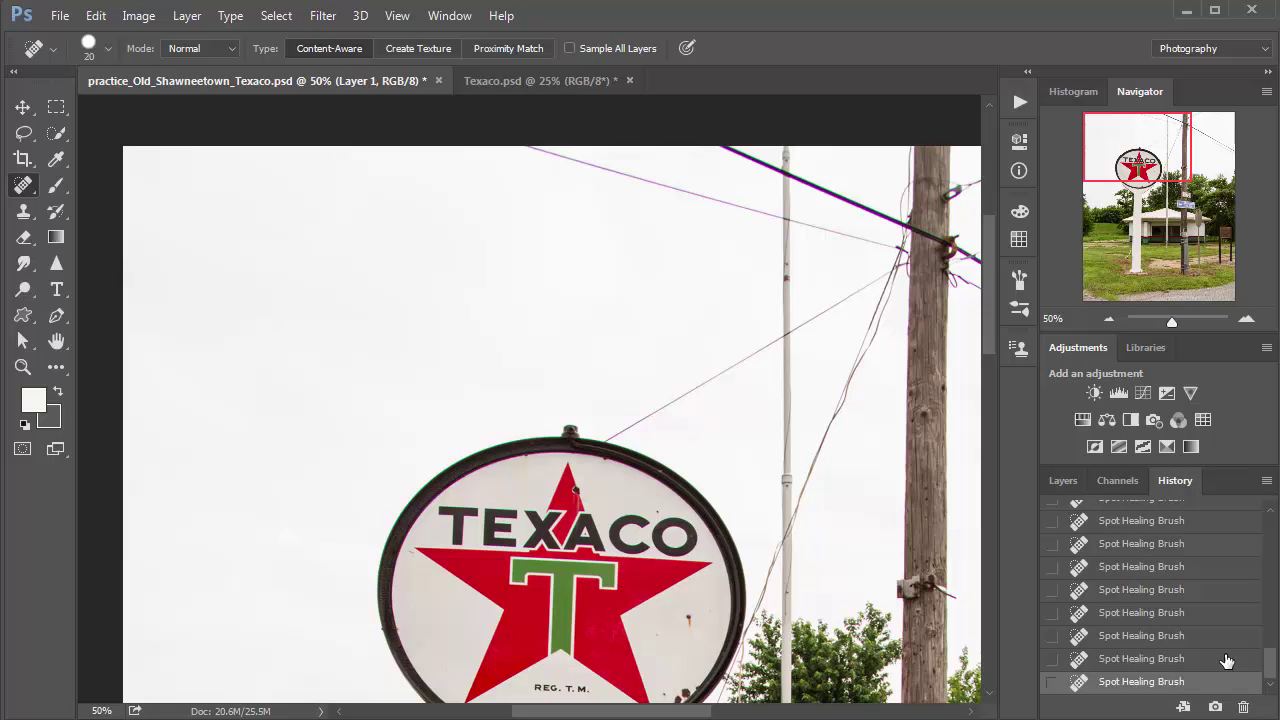
scroll(1141, 527, up, 10)
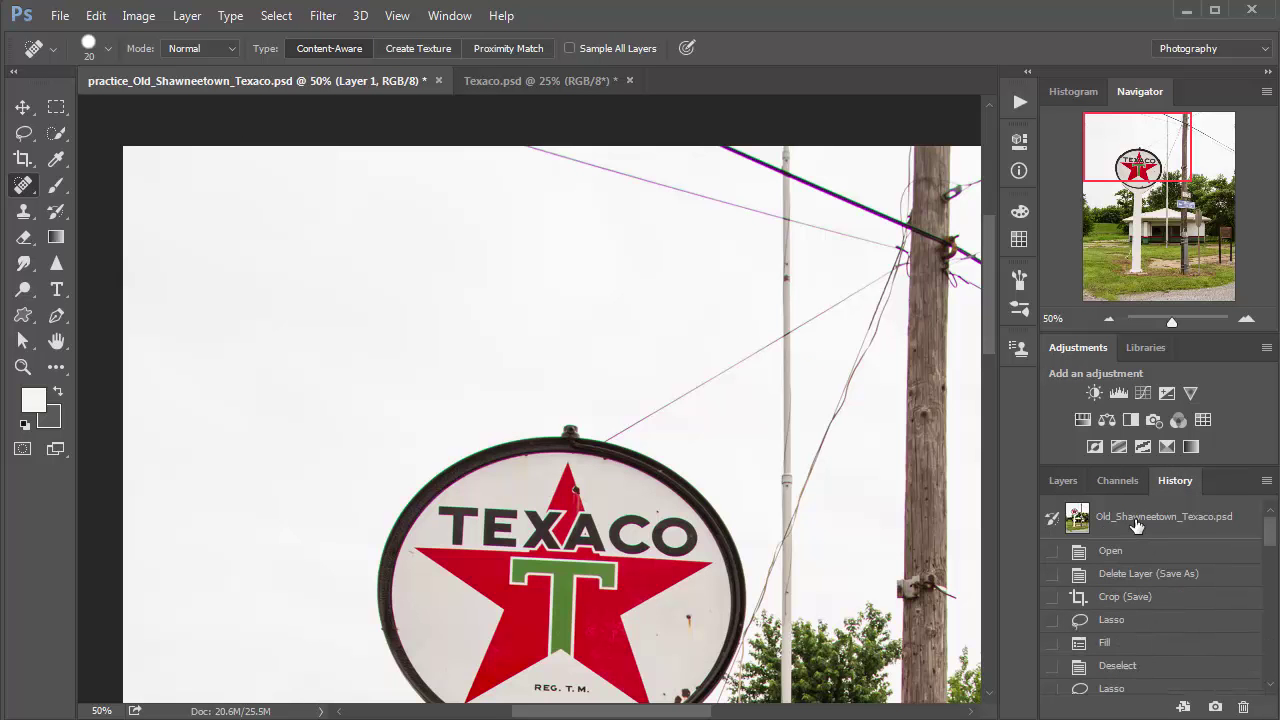
click(1137, 520)
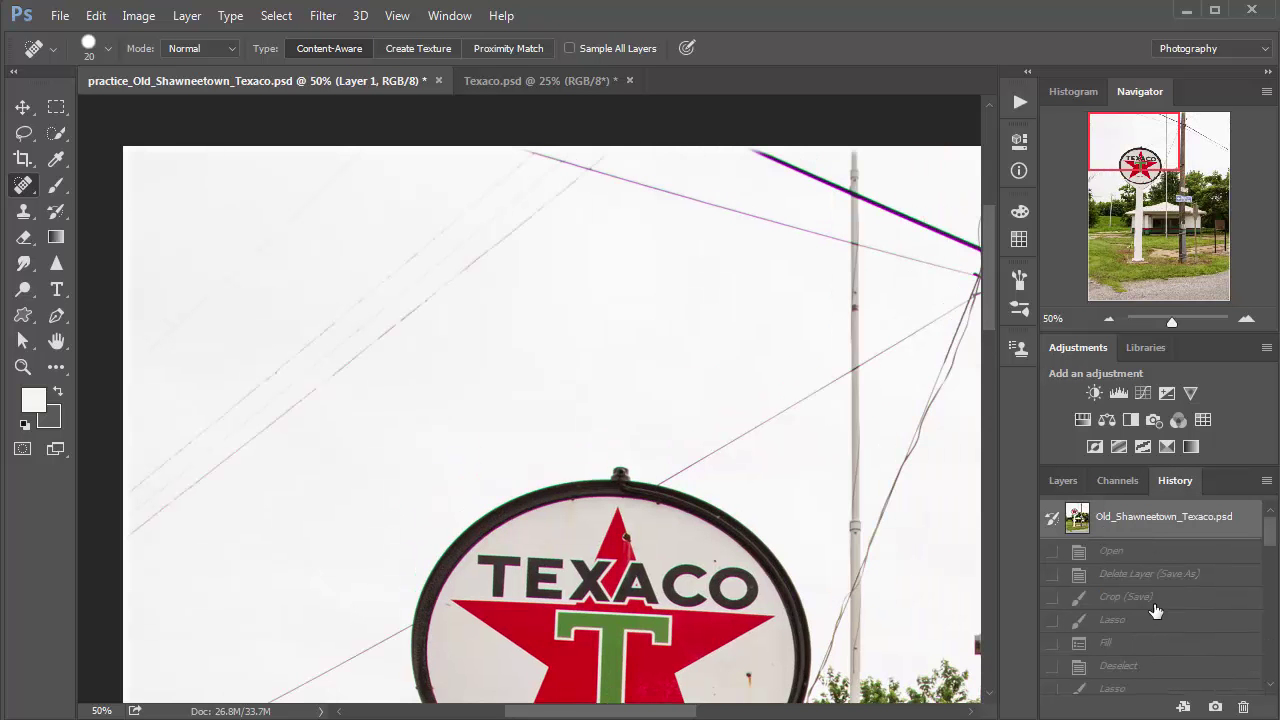
drag(1270, 537, 1270, 665)
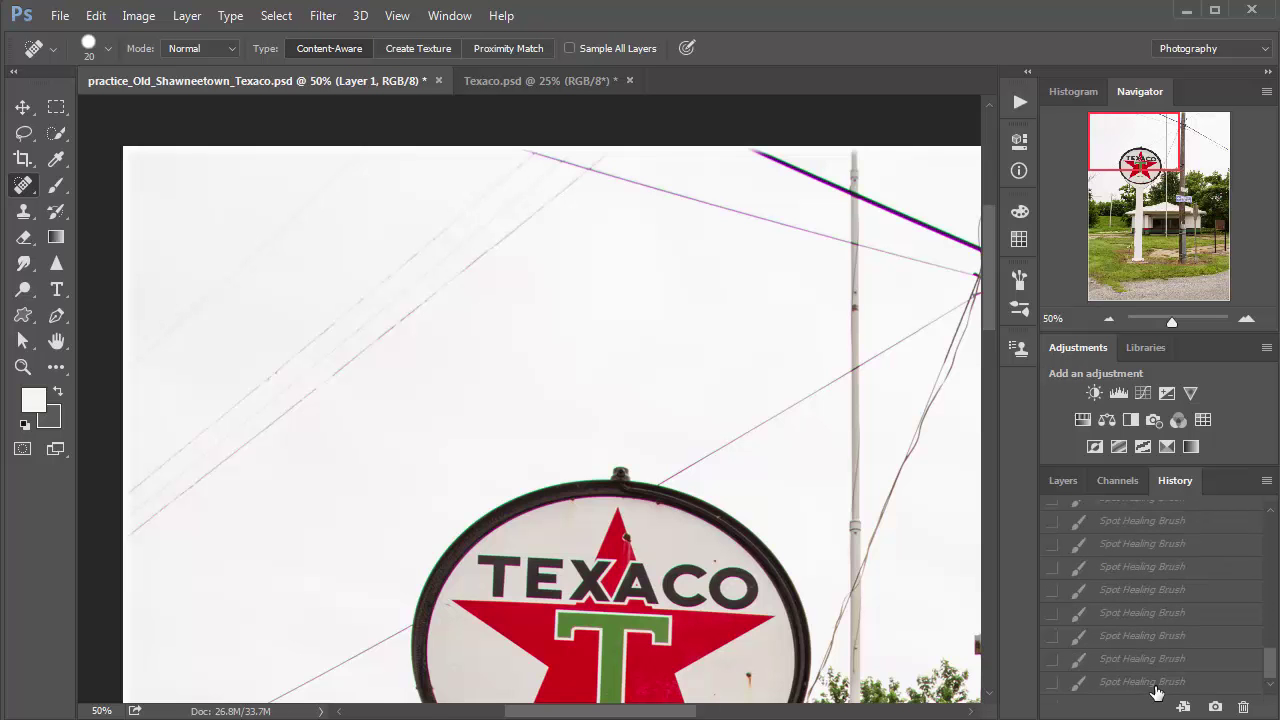
click(1157, 684)
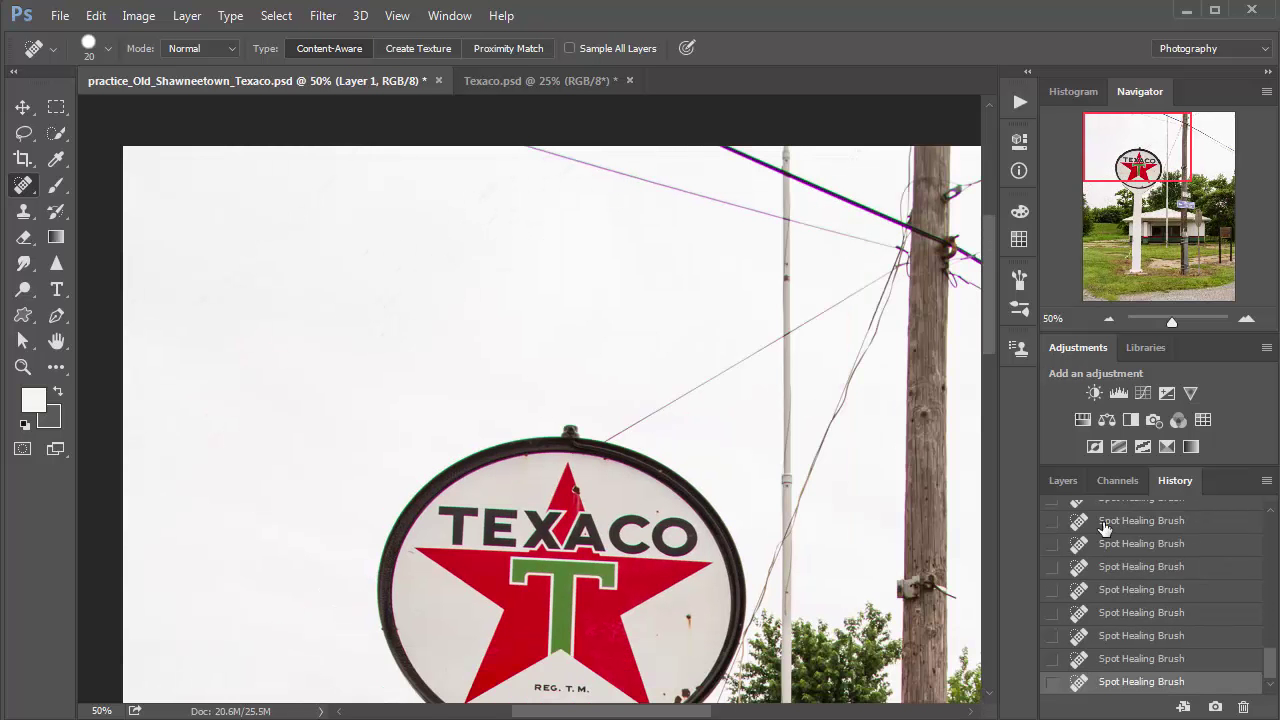
click(1063, 480)
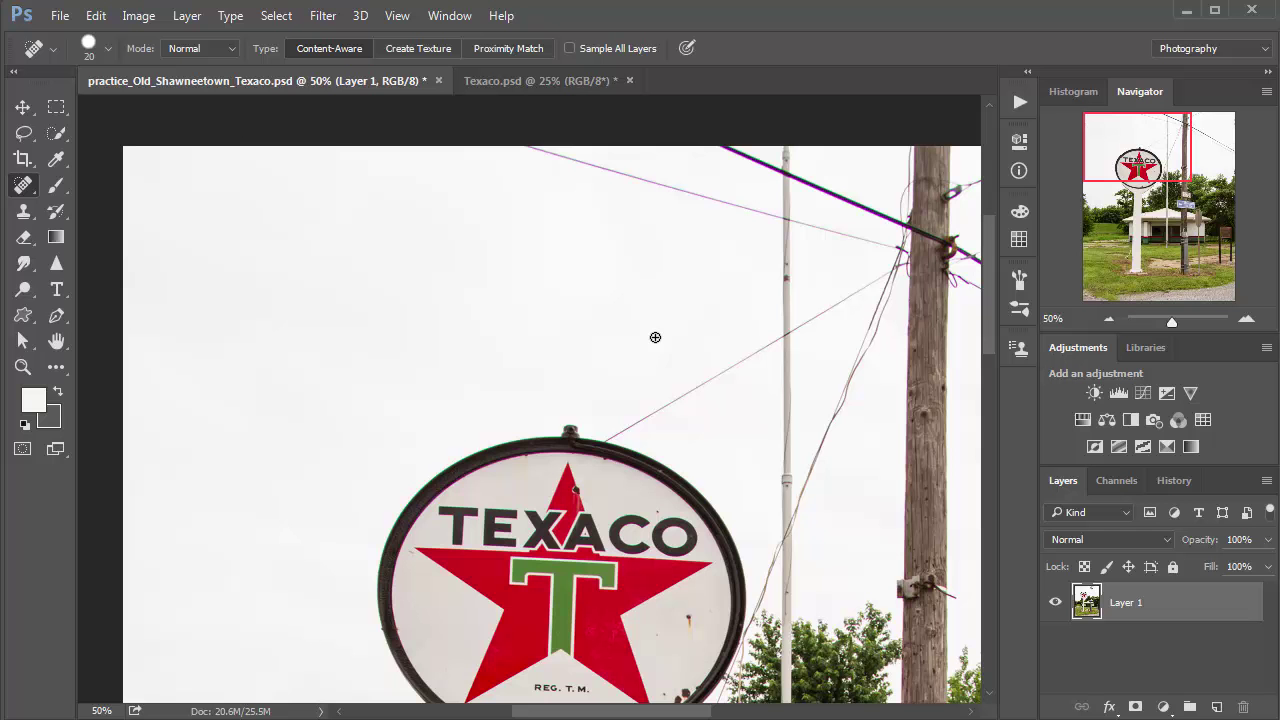
Save the file, then heal the crossing spot and thin wire running to the pole.
key(ctrl+s)
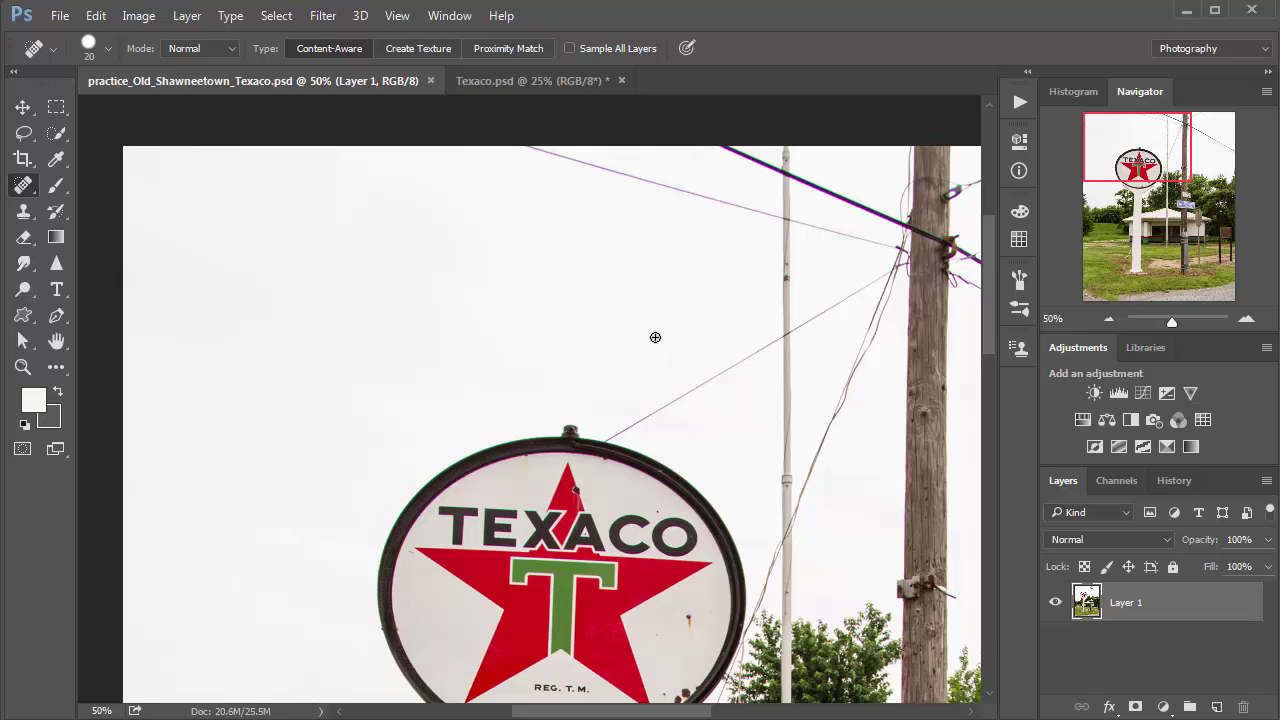
drag(620, 275, 613, 332)
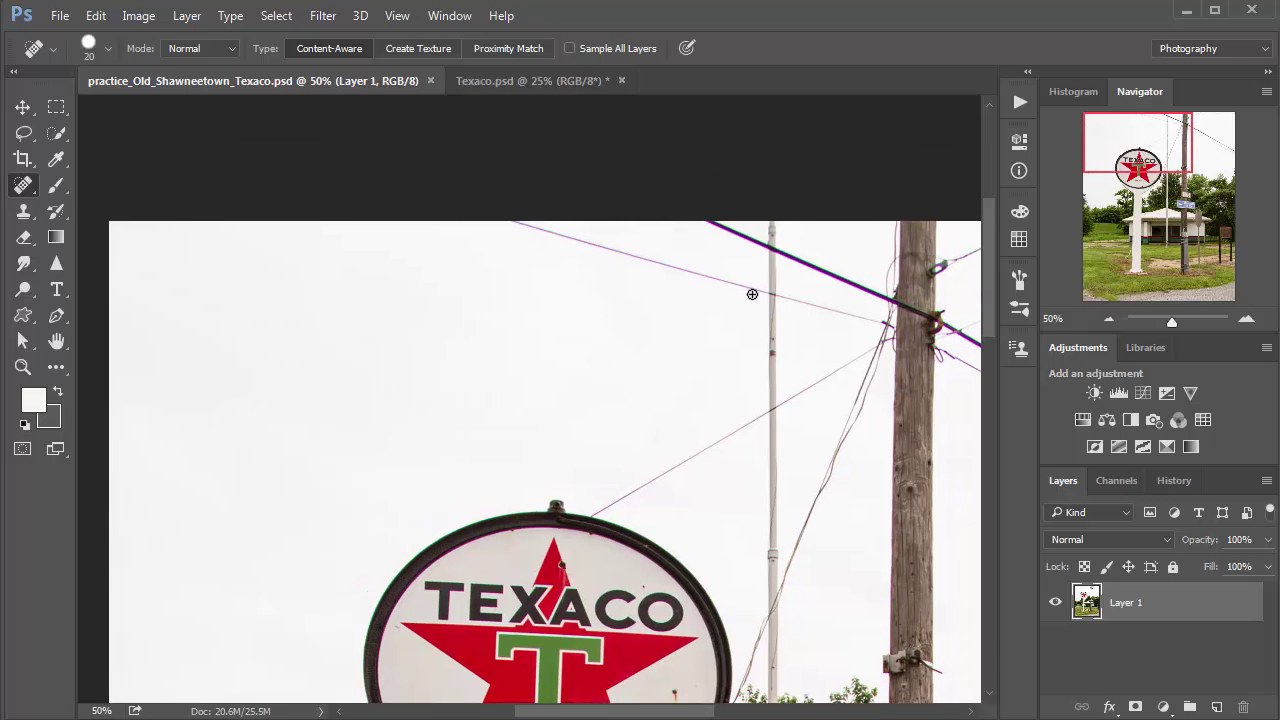
click(764, 290)
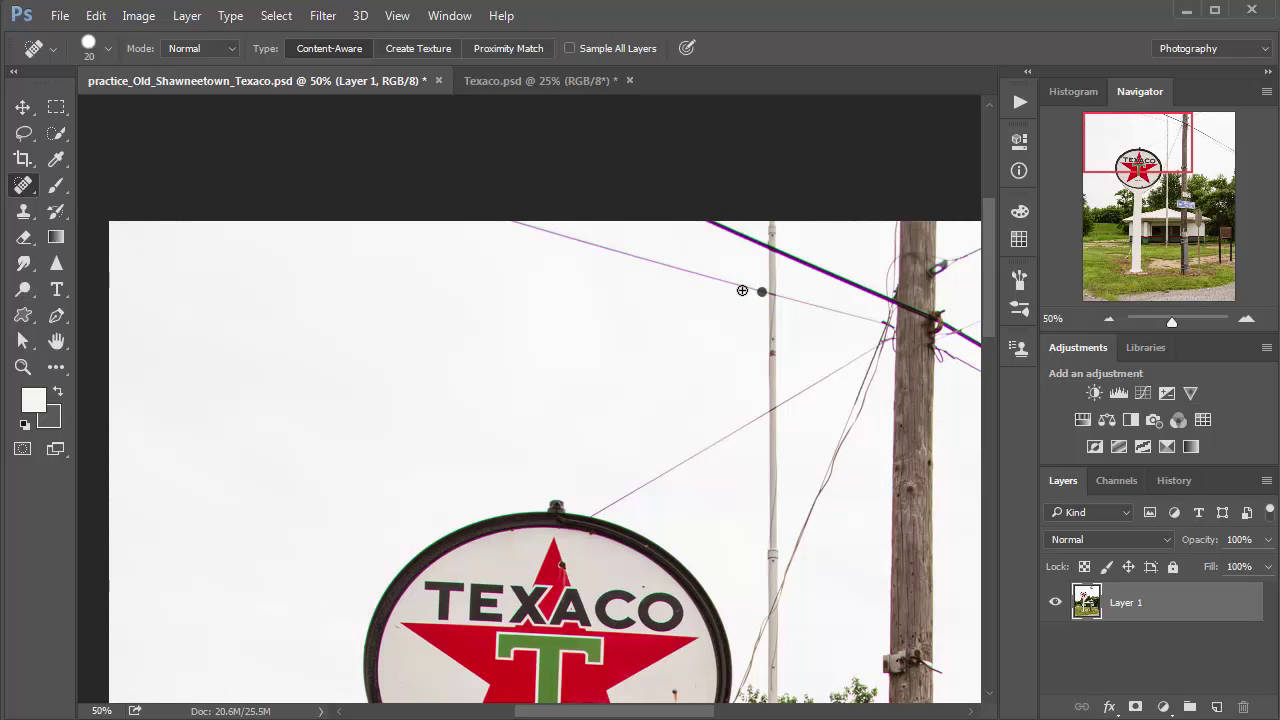
shift+click(513, 222)
Heal away the thick purple wire, the thin pole above the sign, and the wire down to the sign.
drag(712, 220, 862, 290)
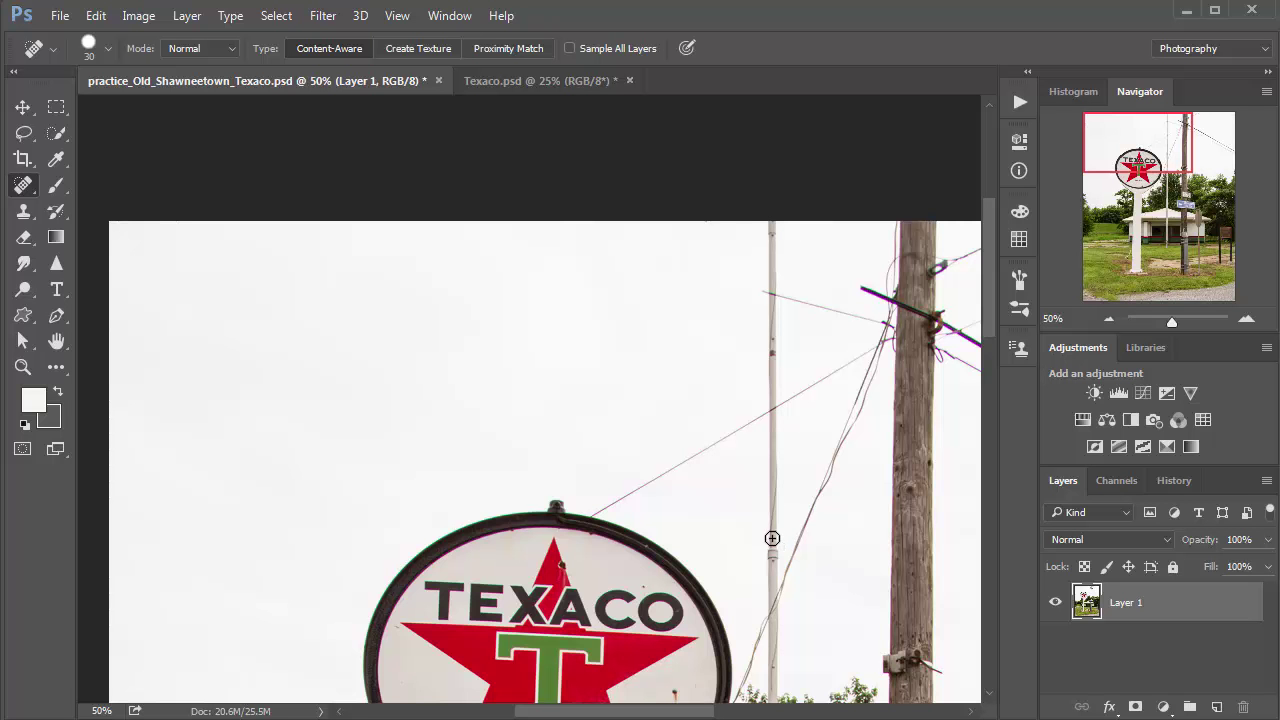
drag(772, 538, 772, 222)
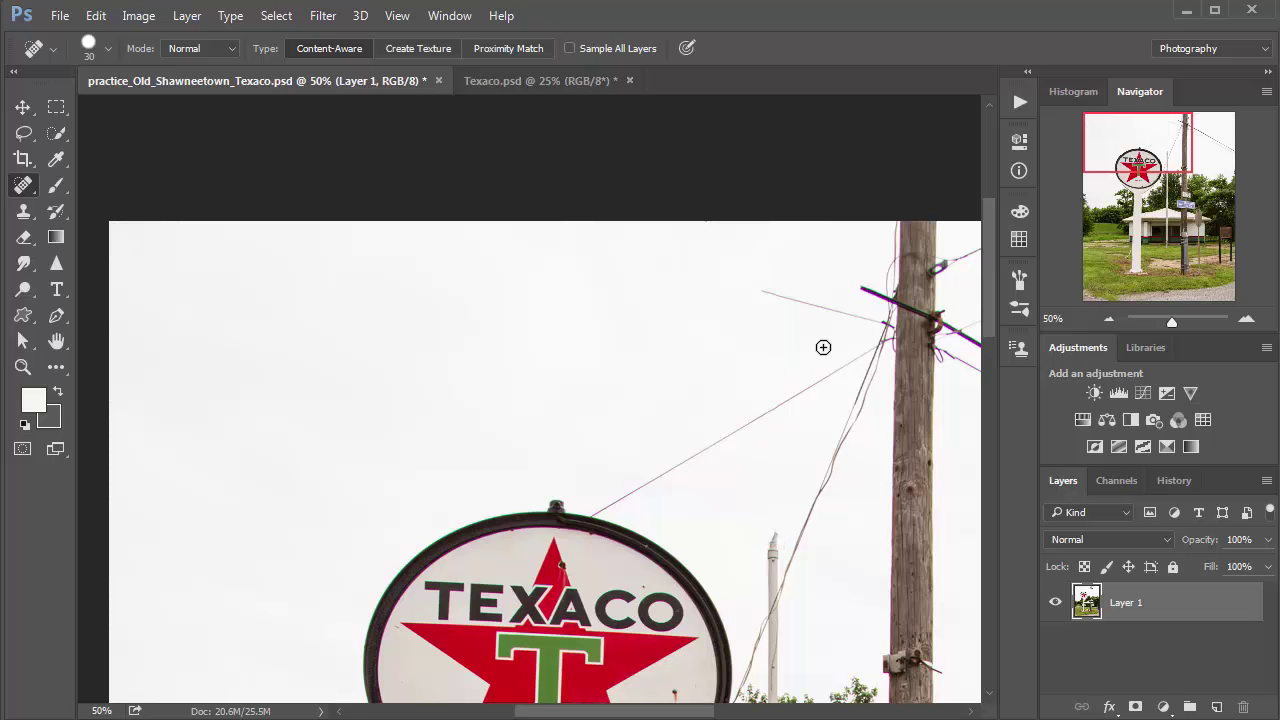
drag(763, 292, 877, 323)
drag(869, 349, 603, 512)
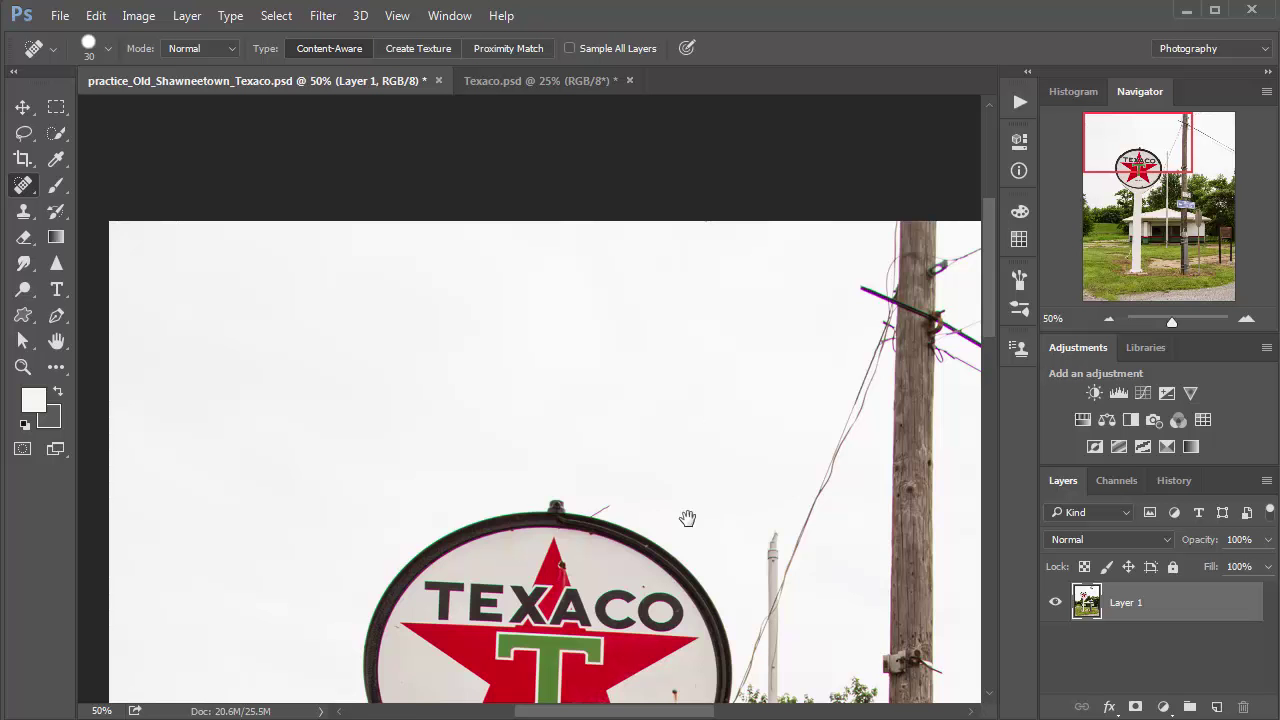
drag(686, 517, 700, 429)
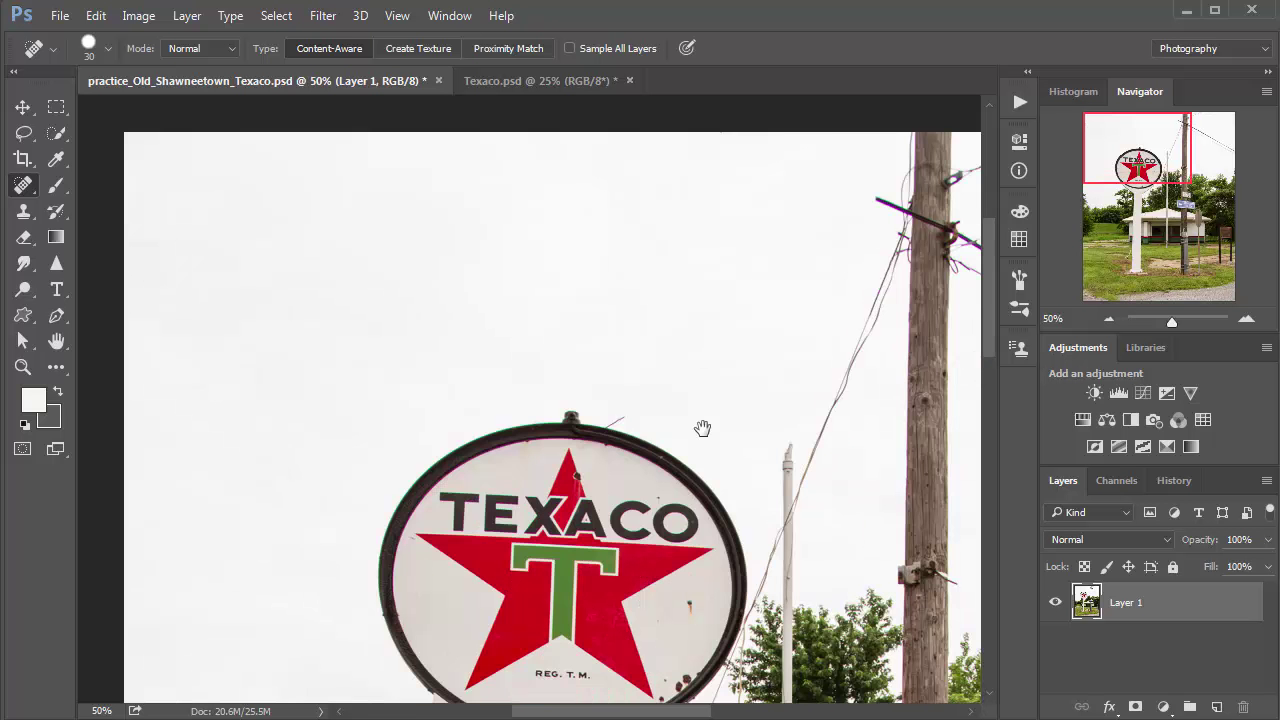
Zoom to 200%, shrink the brush to 15, and heal the wire stub on the sign's top rim.
click(625, 426)
click(625, 424)
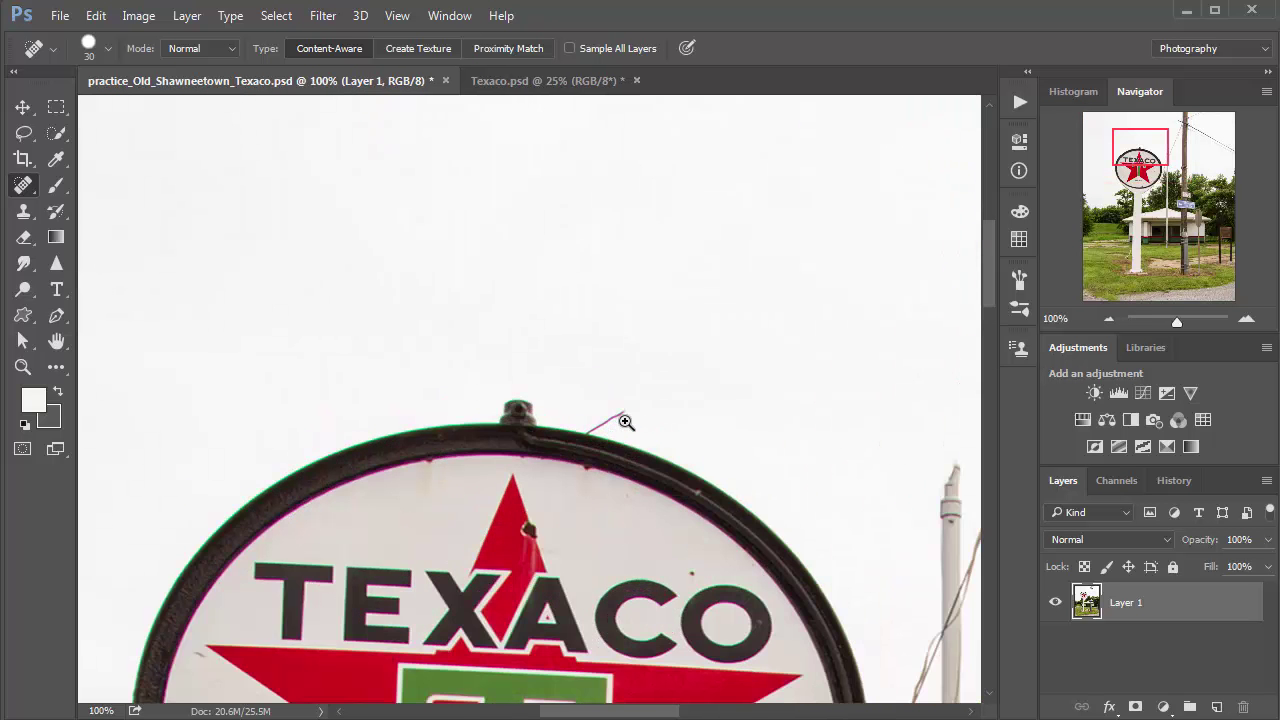
click(625, 422)
key(bracketleft)
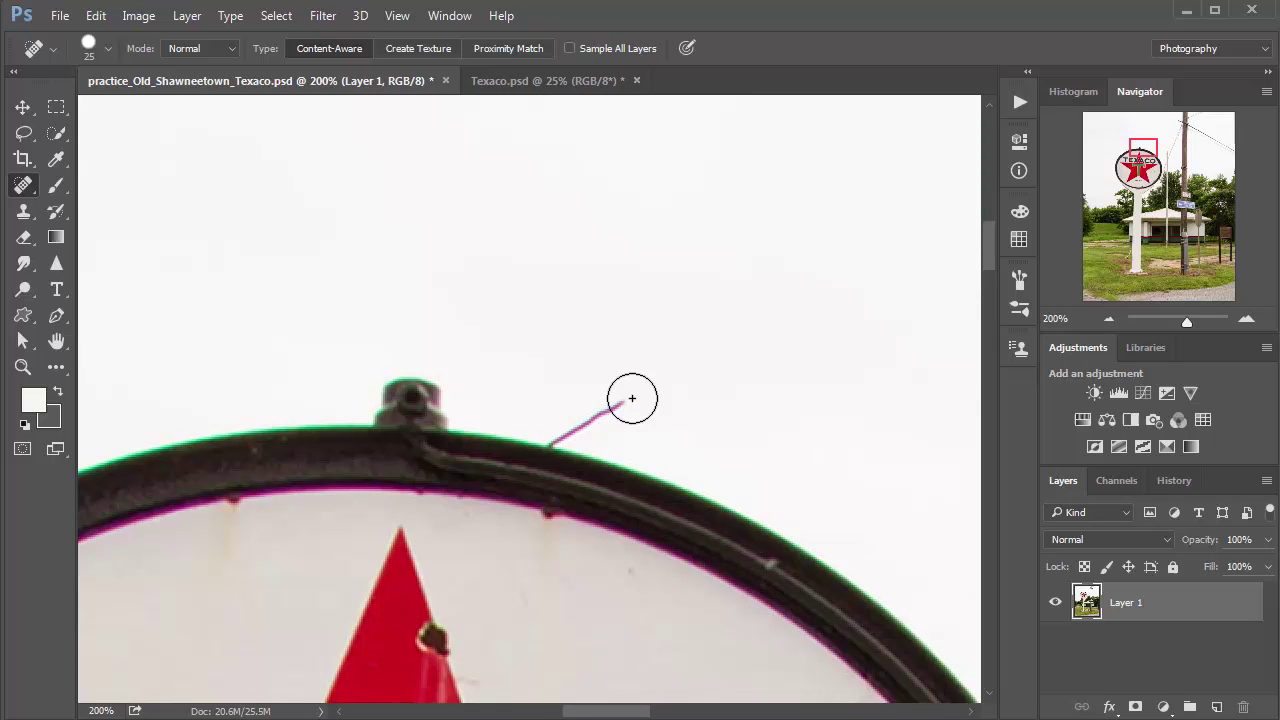
key(bracketleft)
key(bracketleft)
drag(626, 400, 560, 437)
click(550, 437)
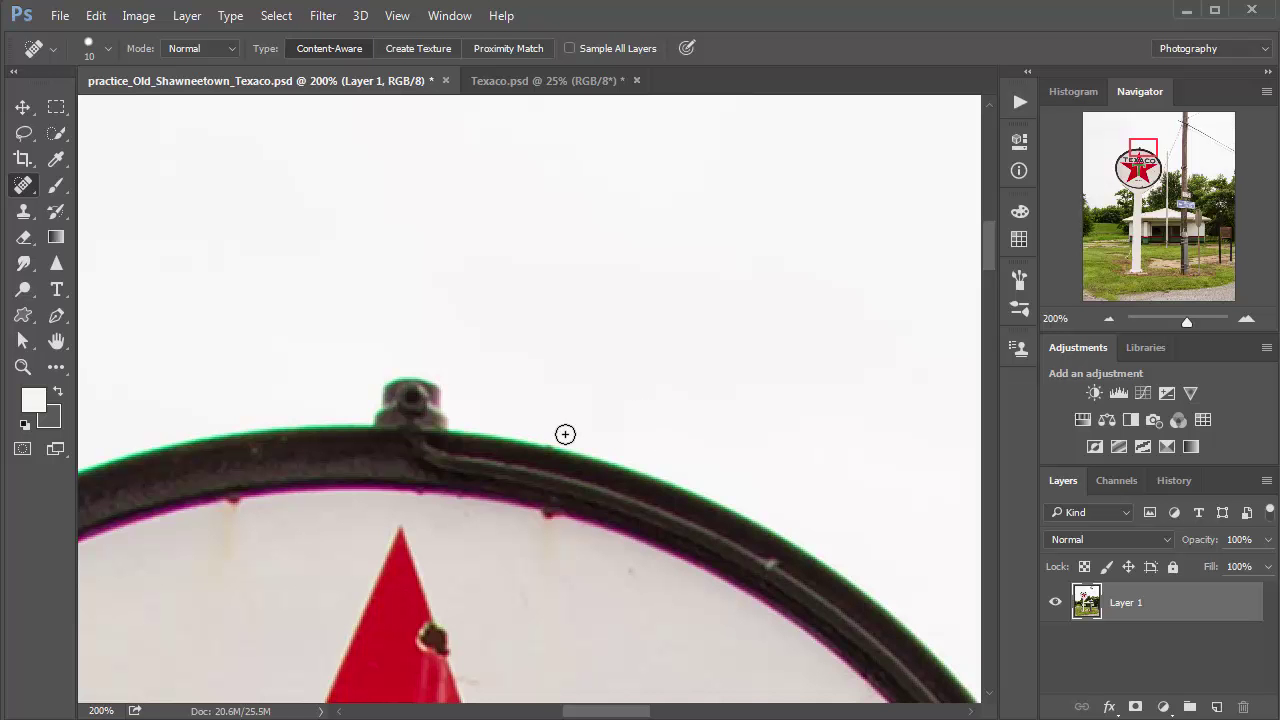
Enlarge the brush to 25 and heal the wire into the pole and the curved wire left of it.
key(space)
drag(834, 326, 503, 529)
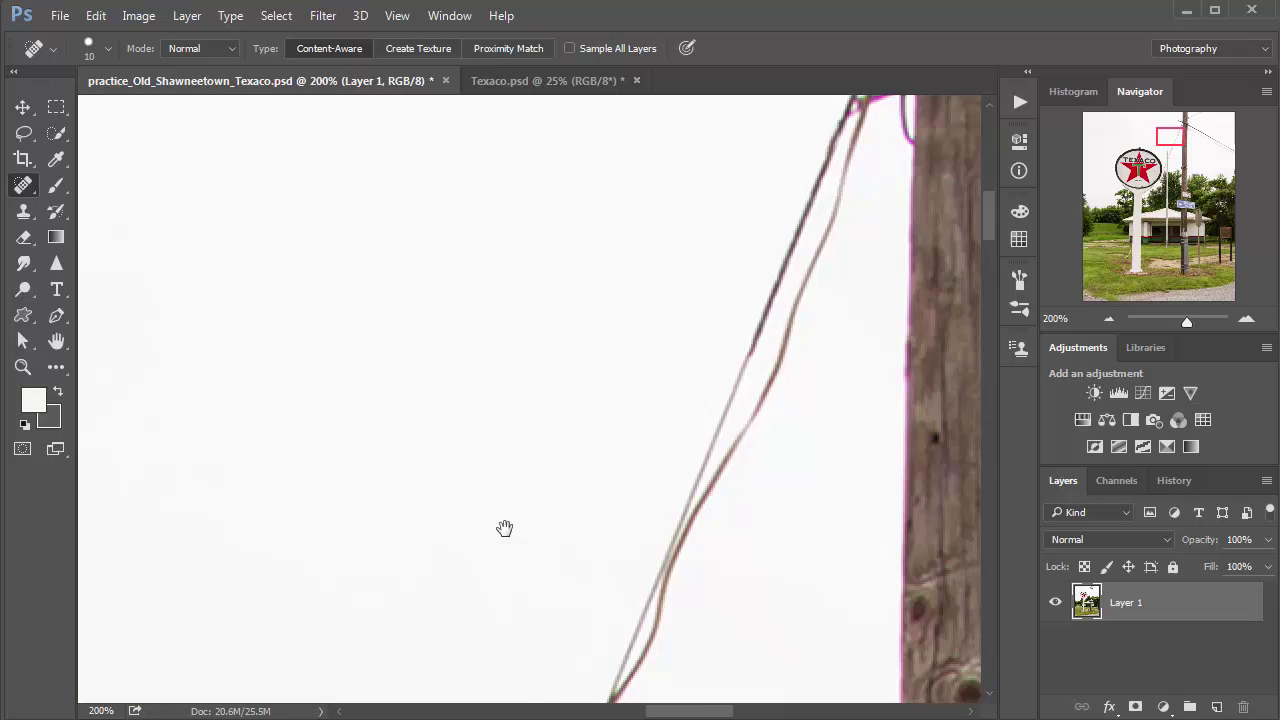
mouse_move(674, 594)
mouse_down()
mouse_move(696, 343)
mouse_move(616, 513)
mouse_up()
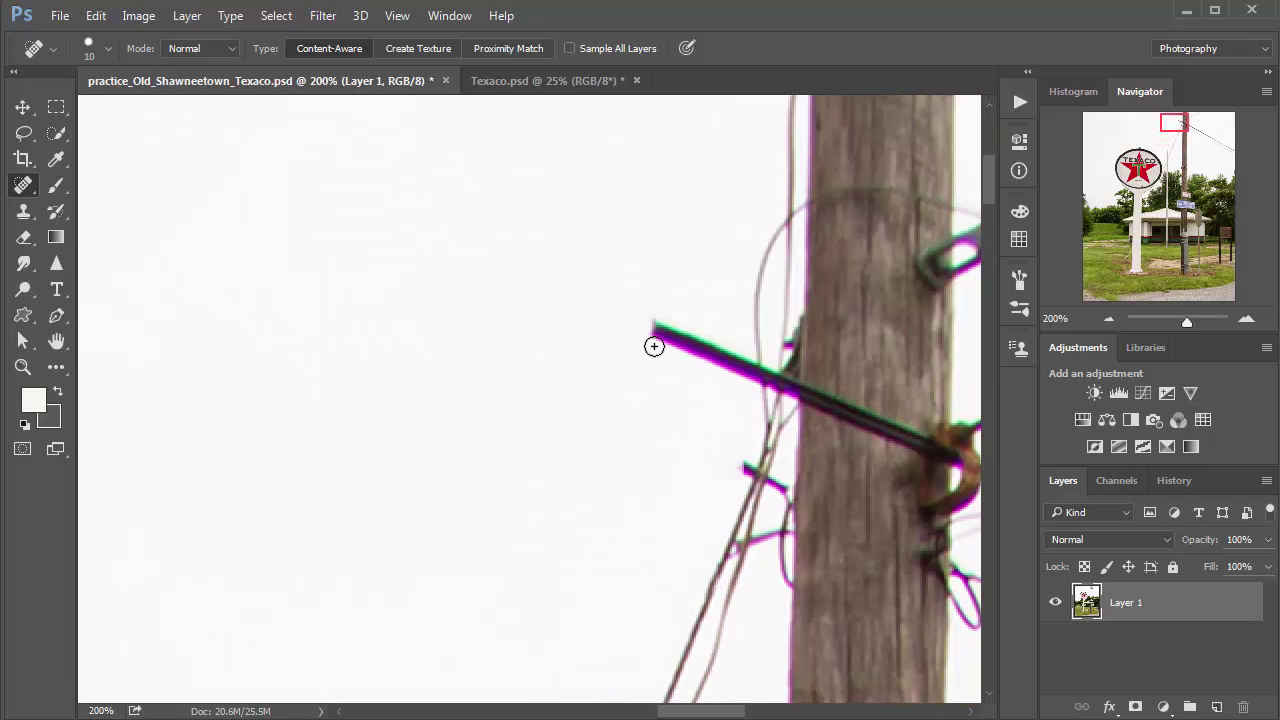
key(bracketright)
key(bracketright)
mouse_move(653, 330)
mouse_down()
mouse_move(768, 384)
mouse_move(736, 545)
mouse_move(676, 694)
mouse_up()
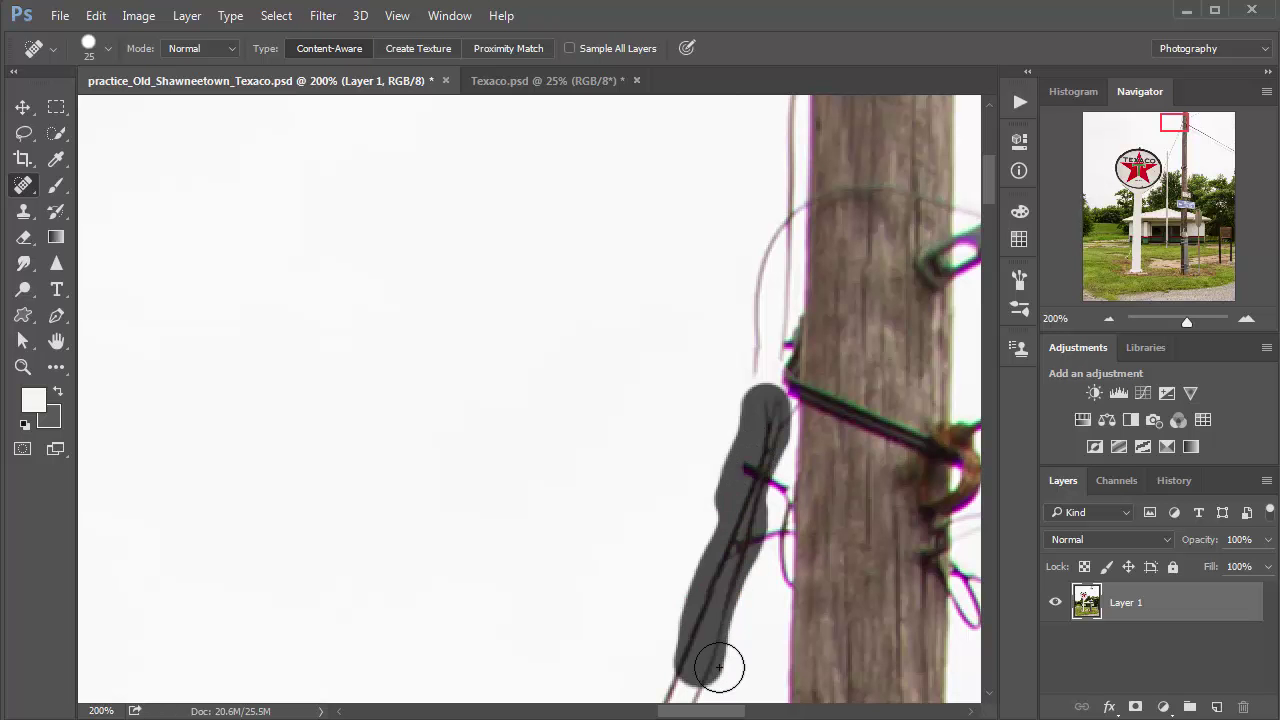
drag(765, 479, 761, 538)
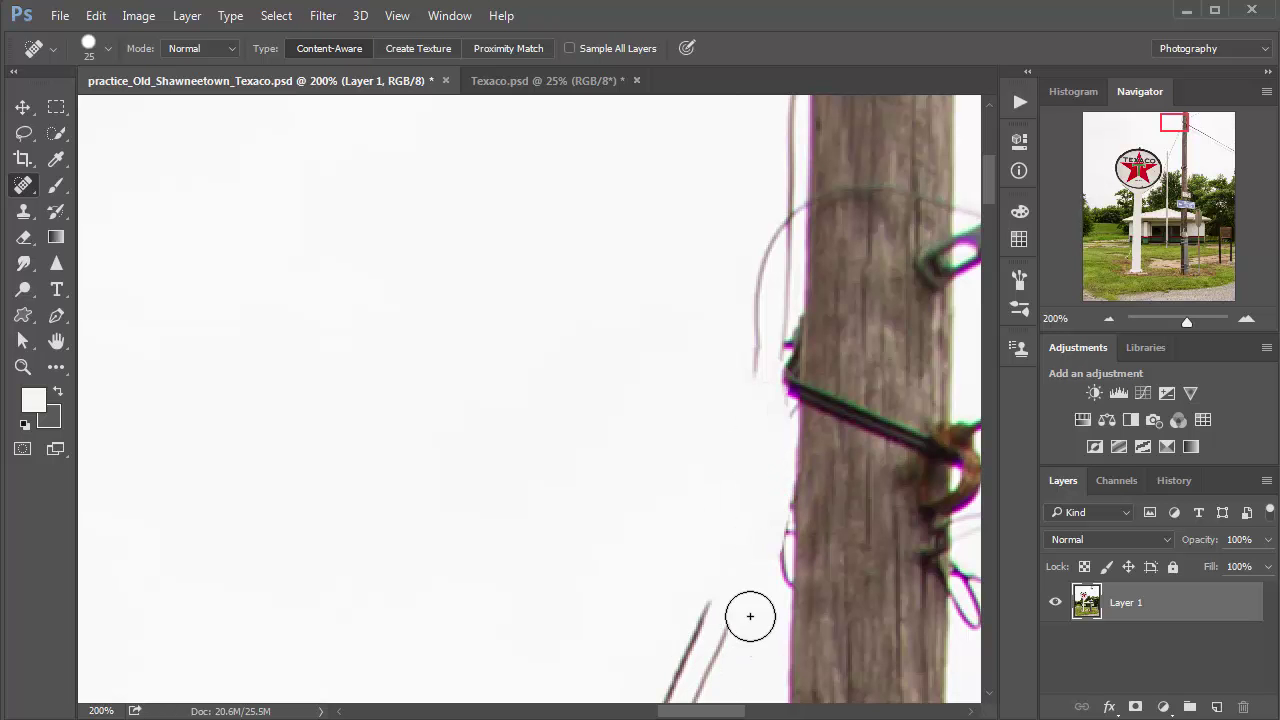
drag(717, 600, 694, 672)
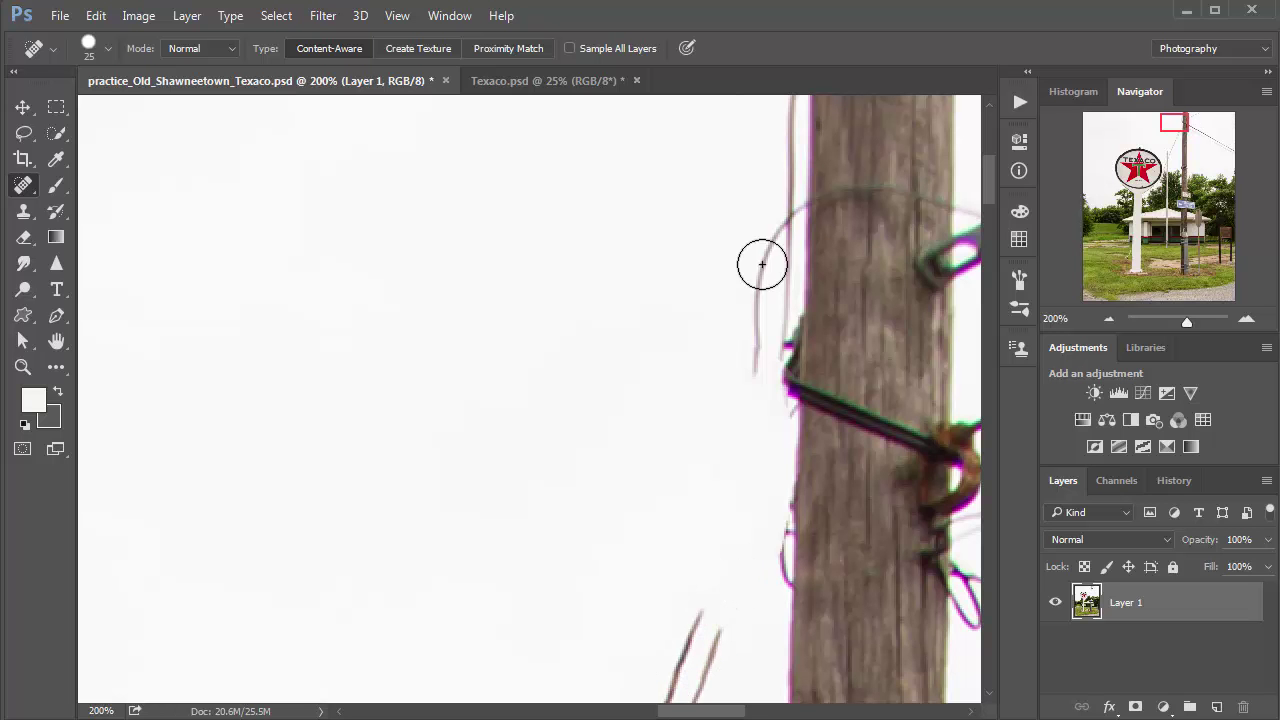
mouse_move(765, 232)
mouse_down()
mouse_move(739, 365)
mouse_move(758, 435)
mouse_up()
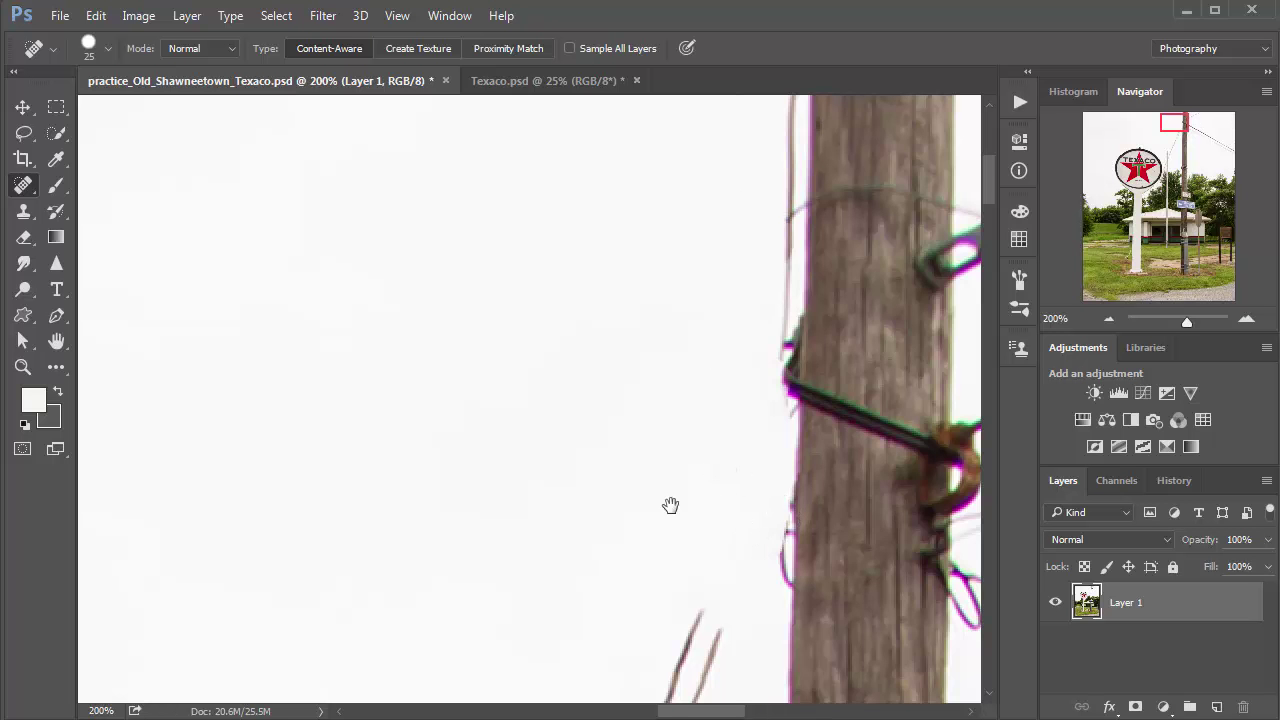
Heal the twin parallel wires, leftover streaks and grey speck near the utility pole.
mouse_move(707, 357)
mouse_down()
mouse_move(746, 217)
mouse_move(777, 298)
mouse_up()
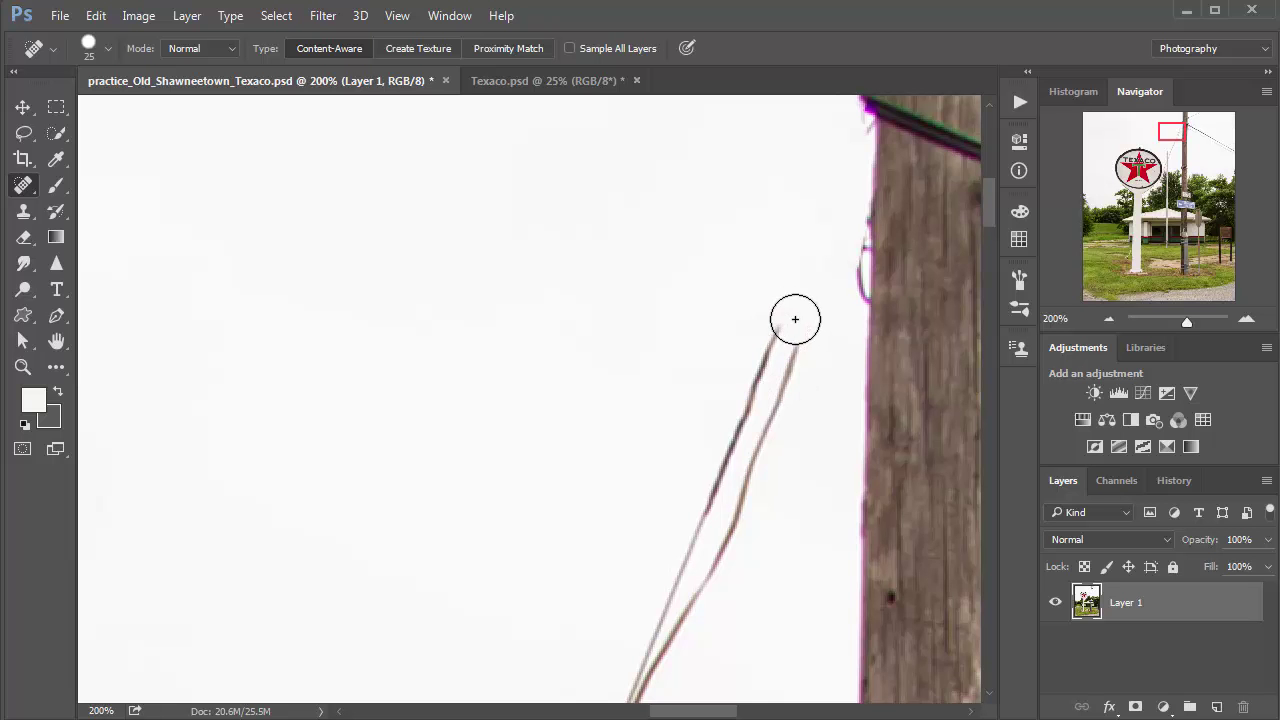
click(795, 319)
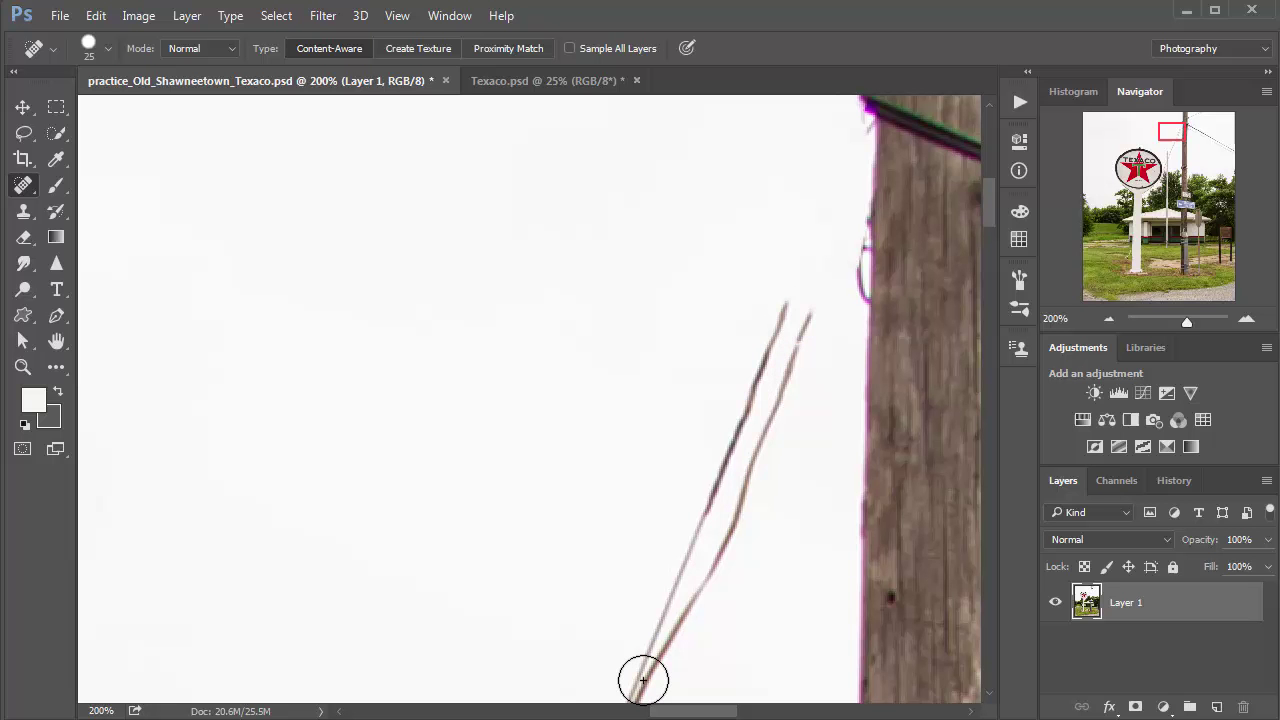
drag(643, 680, 643, 681)
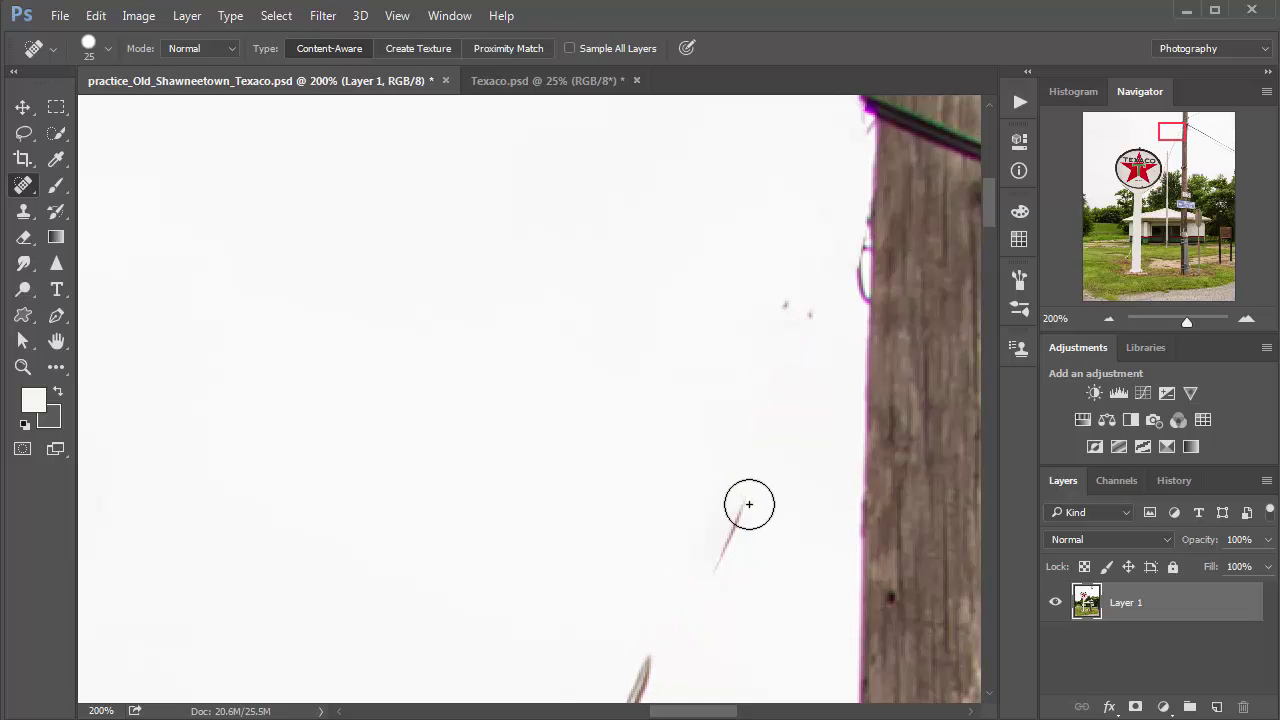
drag(751, 503, 711, 581)
click(800, 305)
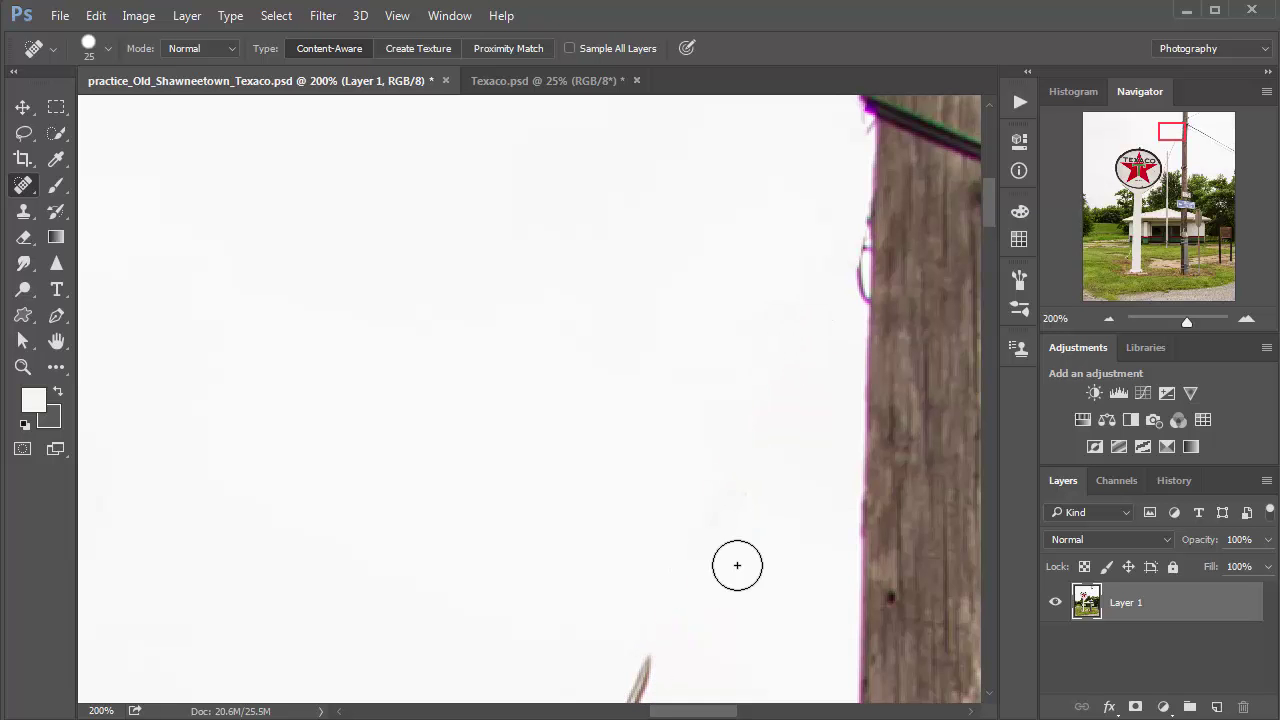
drag(737, 563, 826, 249)
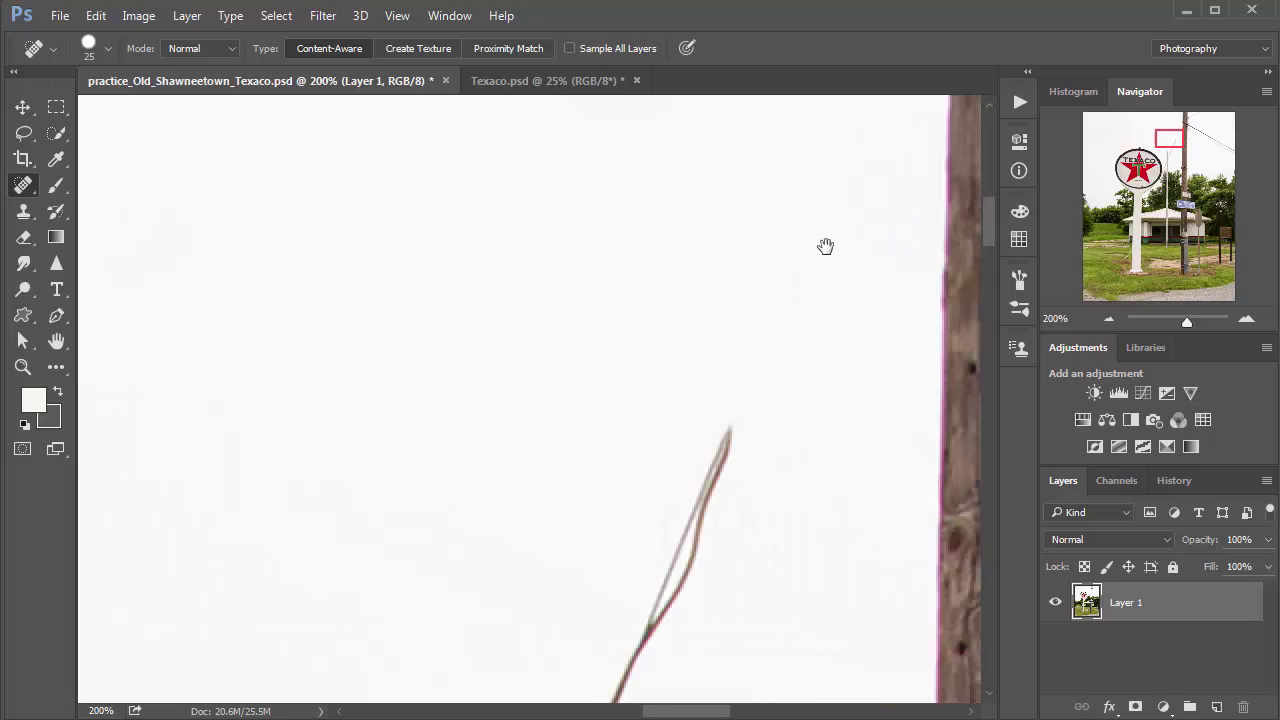
click(743, 346)
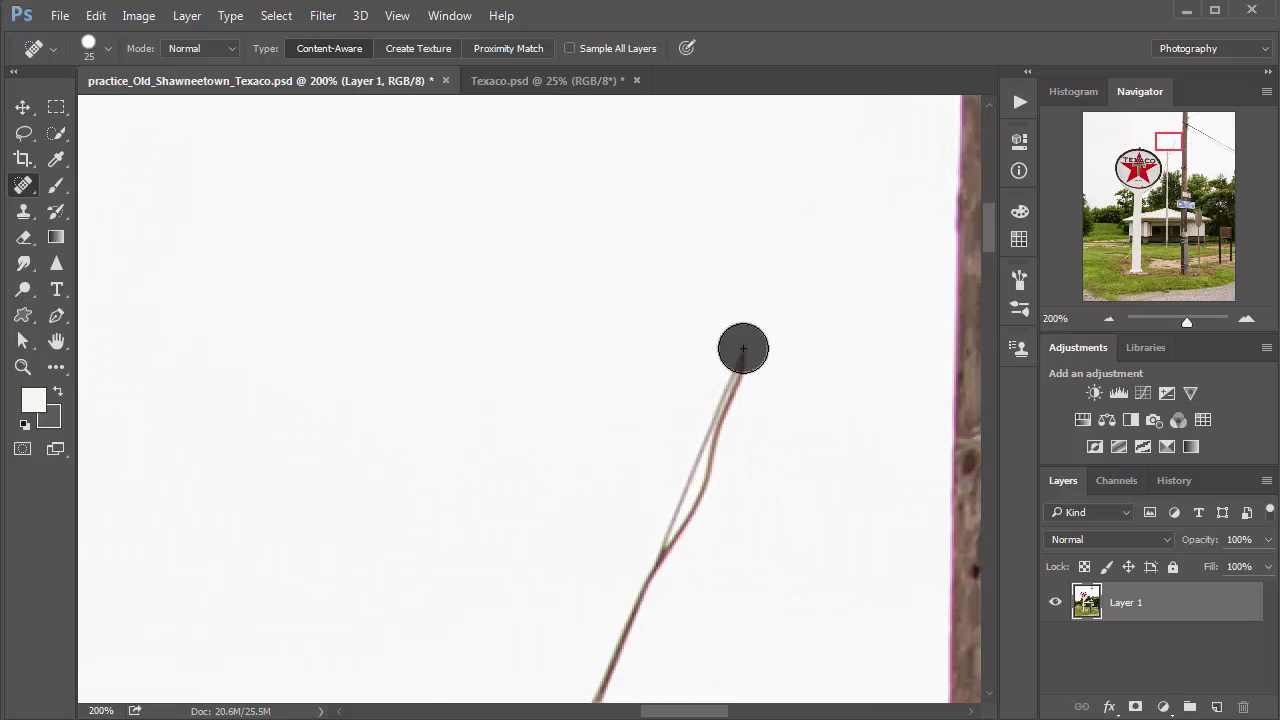
mouse_move(645, 615)
mouse_down()
mouse_move(703, 514)
mouse_move(737, 329)
mouse_move(745, 340)
mouse_up()
mouse_move(690, 525)
mouse_down()
mouse_move(714, 451)
mouse_move(693, 538)
mouse_move(800, 309)
mouse_up()
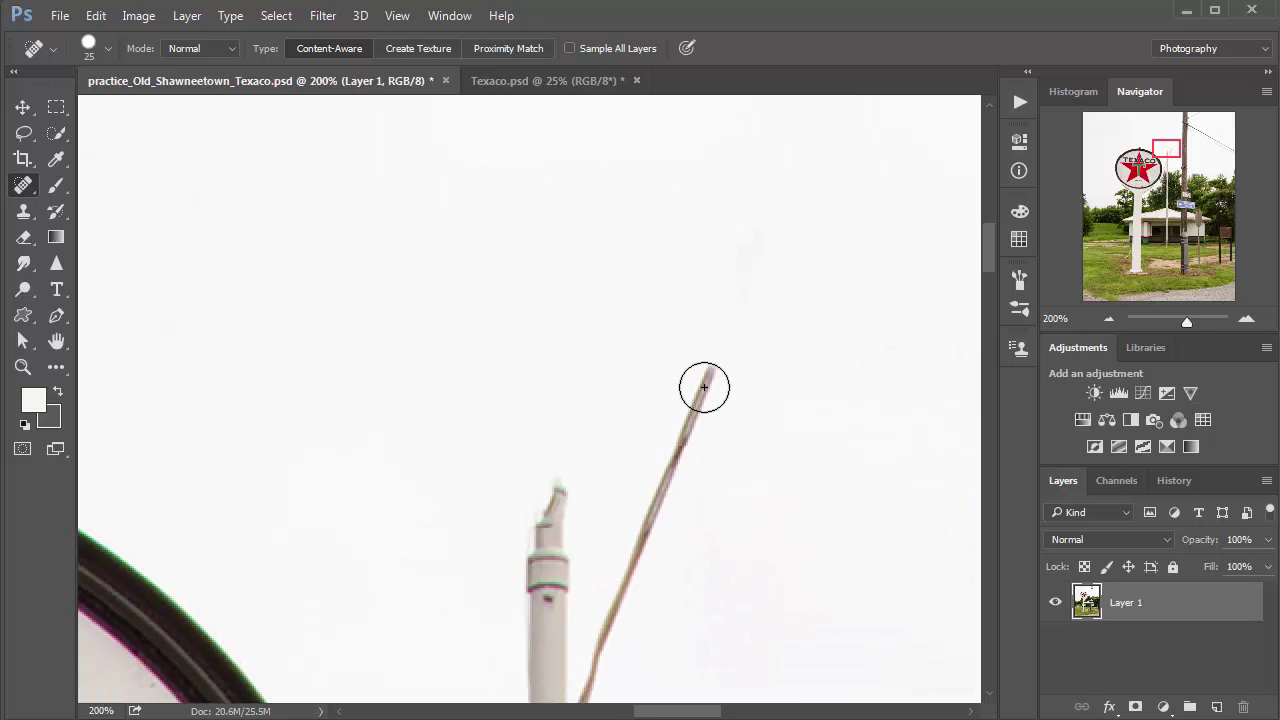
Set the brush to 15 and heal the thin wire from its tip down beside the white post.
key(bracketleft)
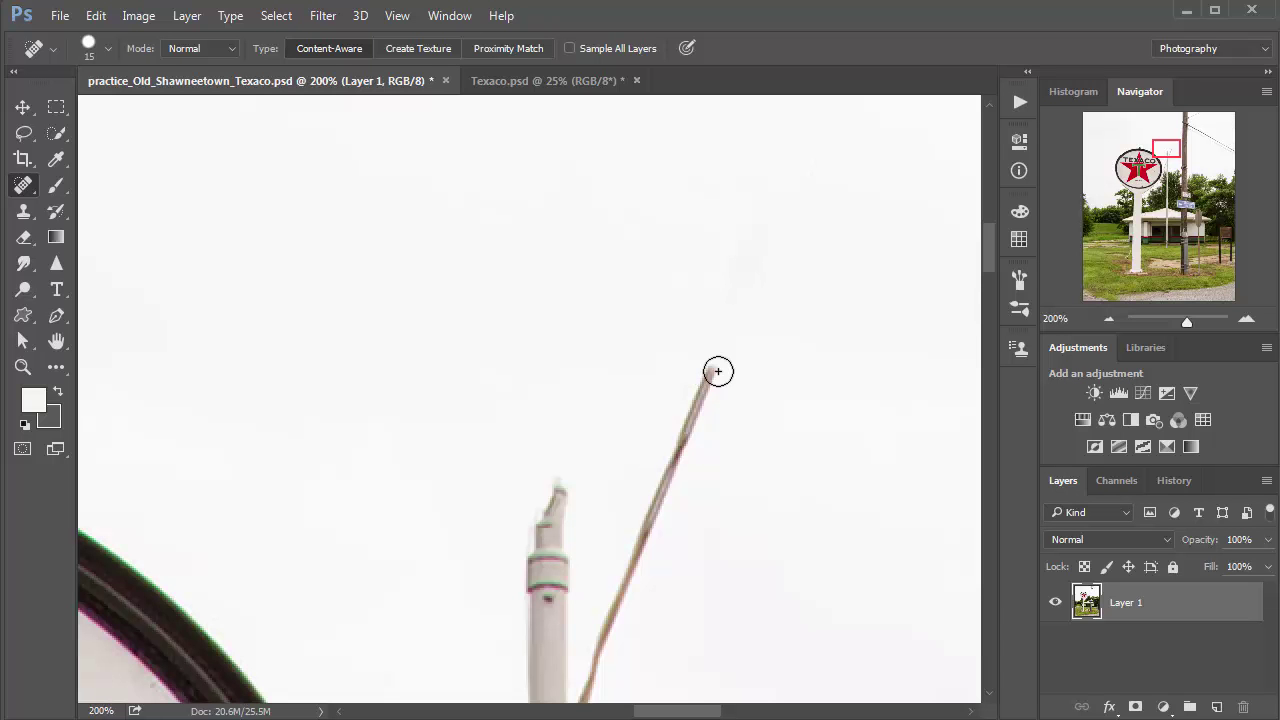
click(716, 358)
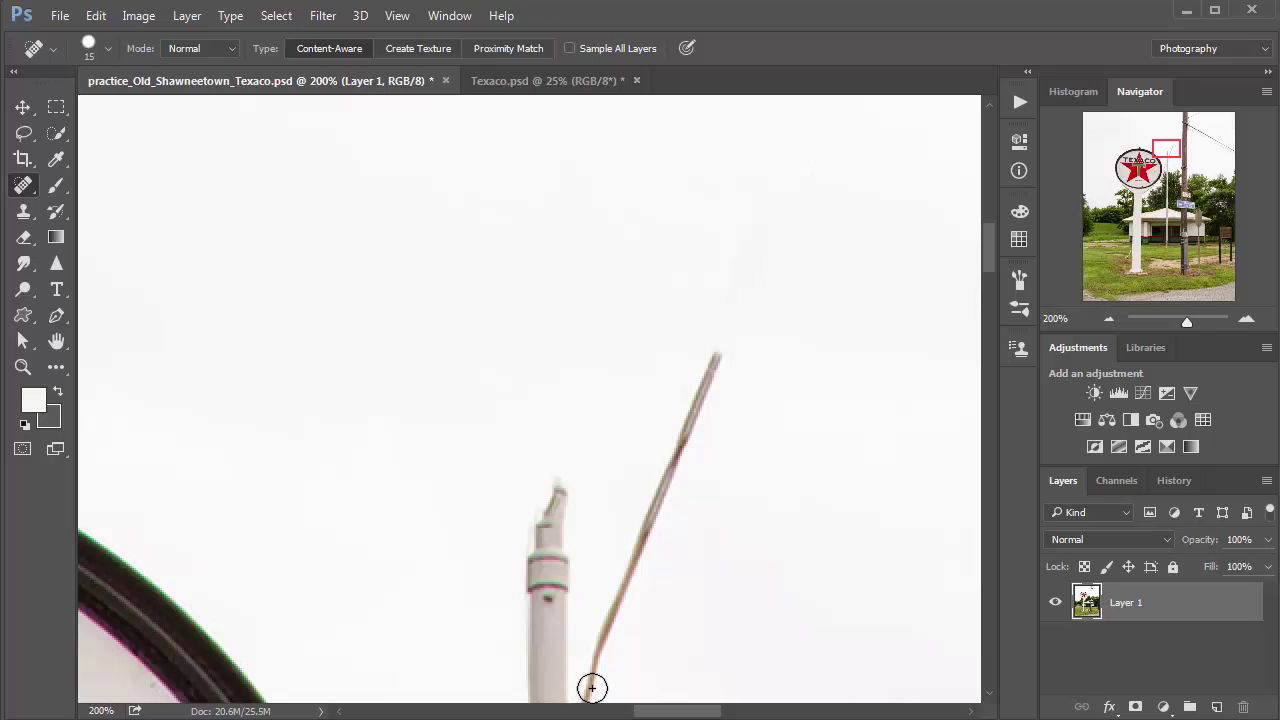
drag(722, 349, 588, 700)
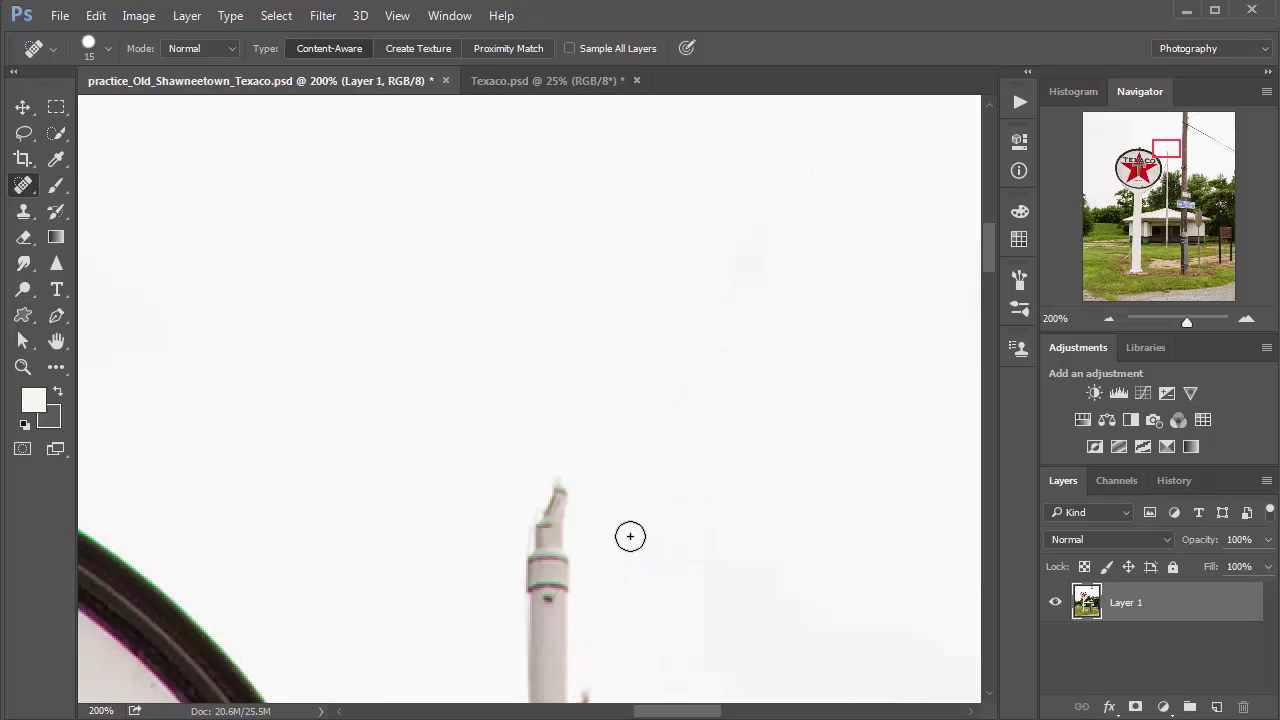
drag(697, 374, 715, 299)
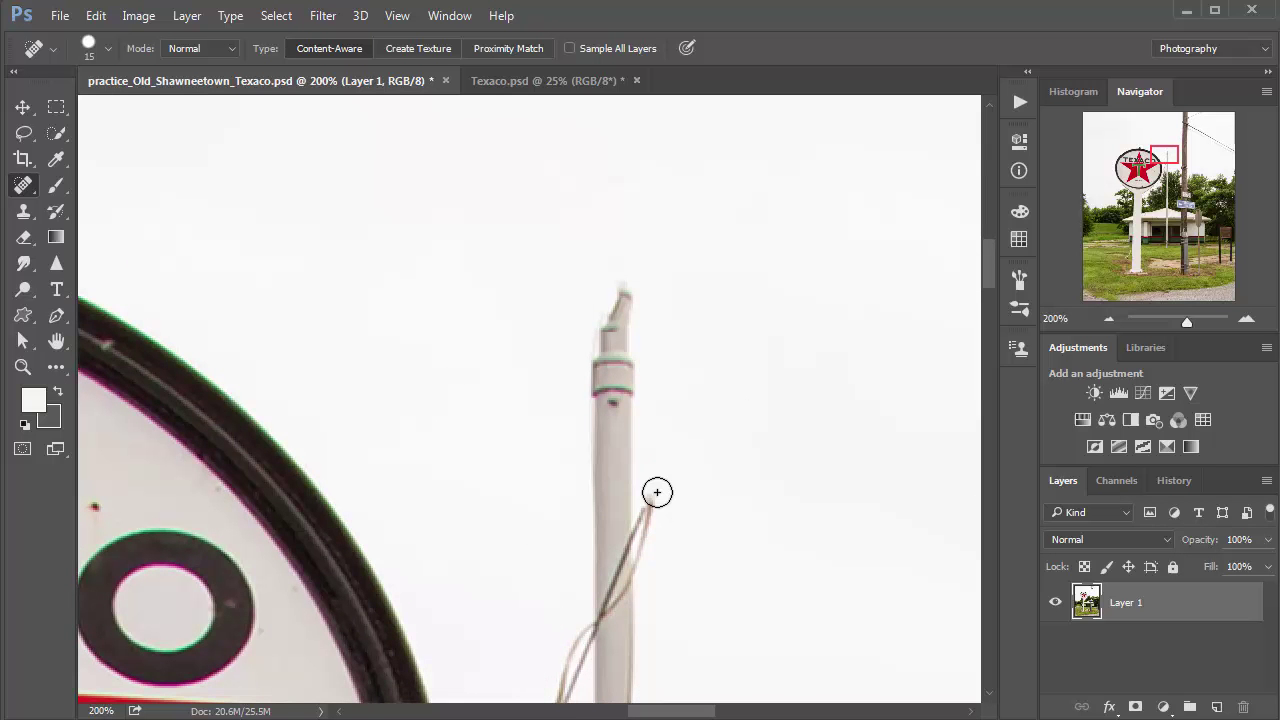
mouse_move(656, 490)
mouse_down()
mouse_move(640, 574)
mouse_move(654, 530)
mouse_up()
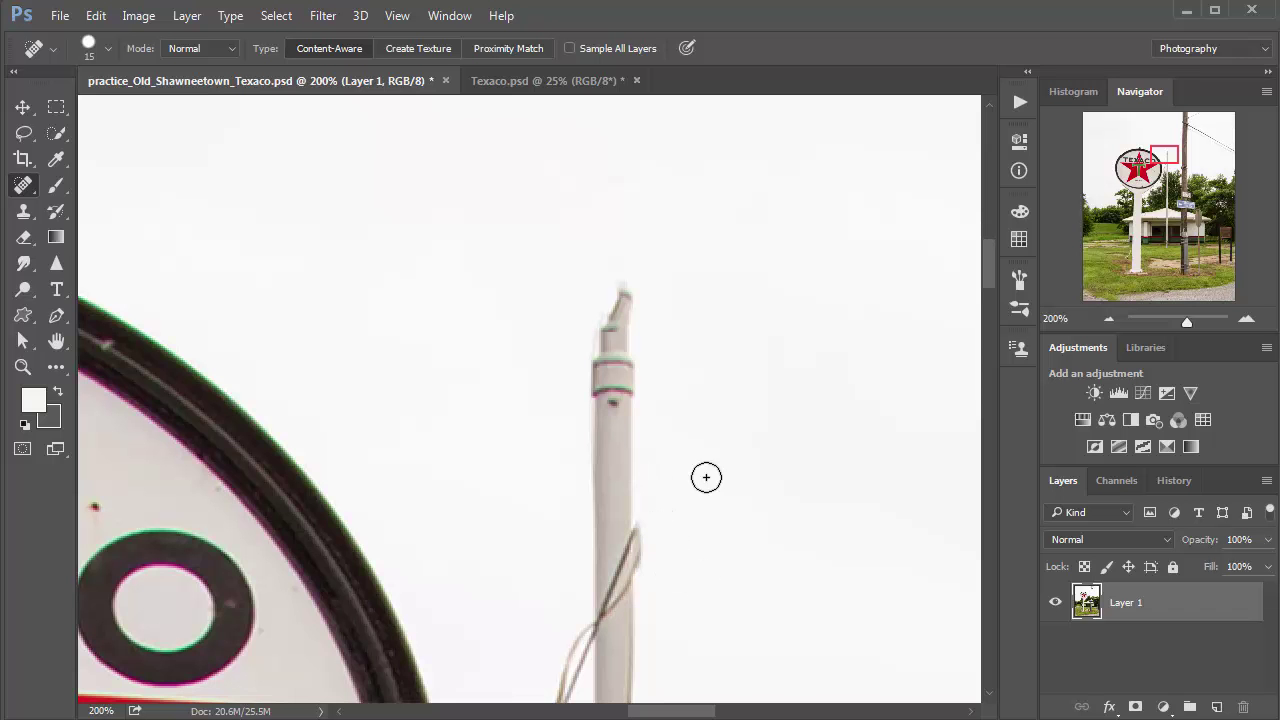
drag(791, 369, 695, 389)
Heal the speck near the left star tip and the small scratch on the sign's white face.
mouse_move(780, 279)
mouse_down()
mouse_move(683, 397)
mouse_move(766, 289)
mouse_move(700, 303)
mouse_move(699, 437)
mouse_move(697, 357)
mouse_up()
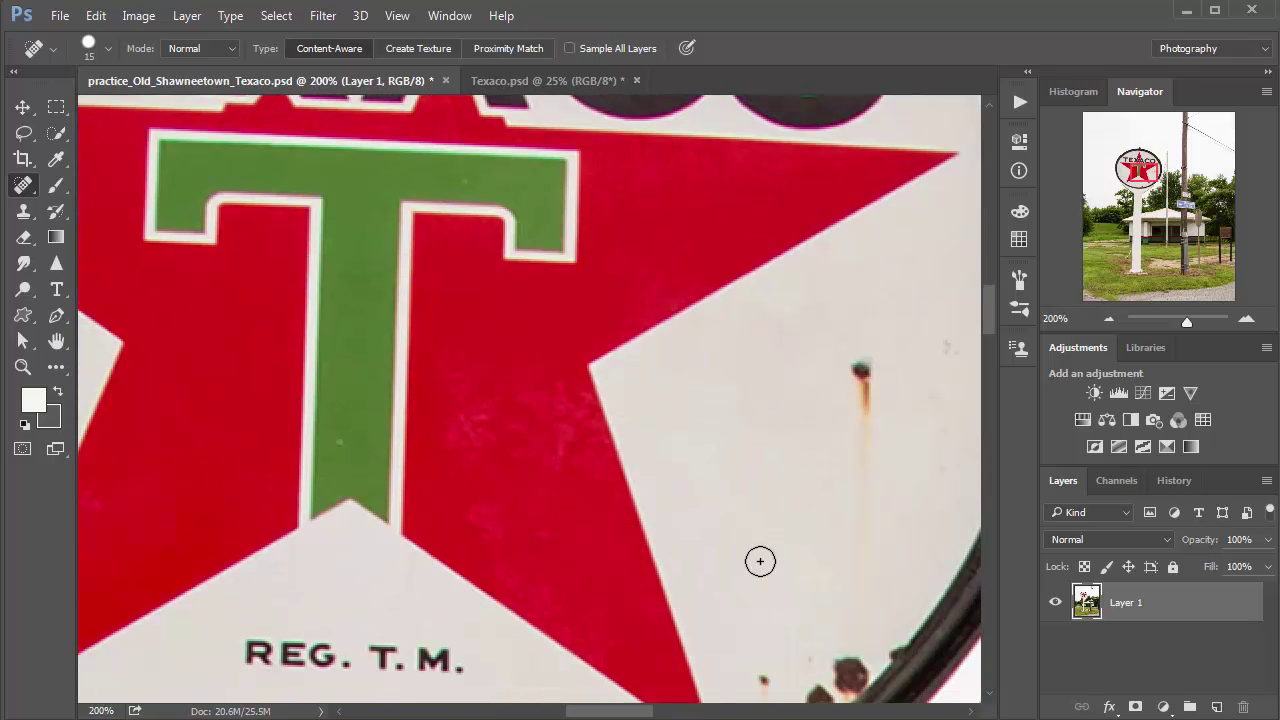
drag(760, 560, 734, 417)
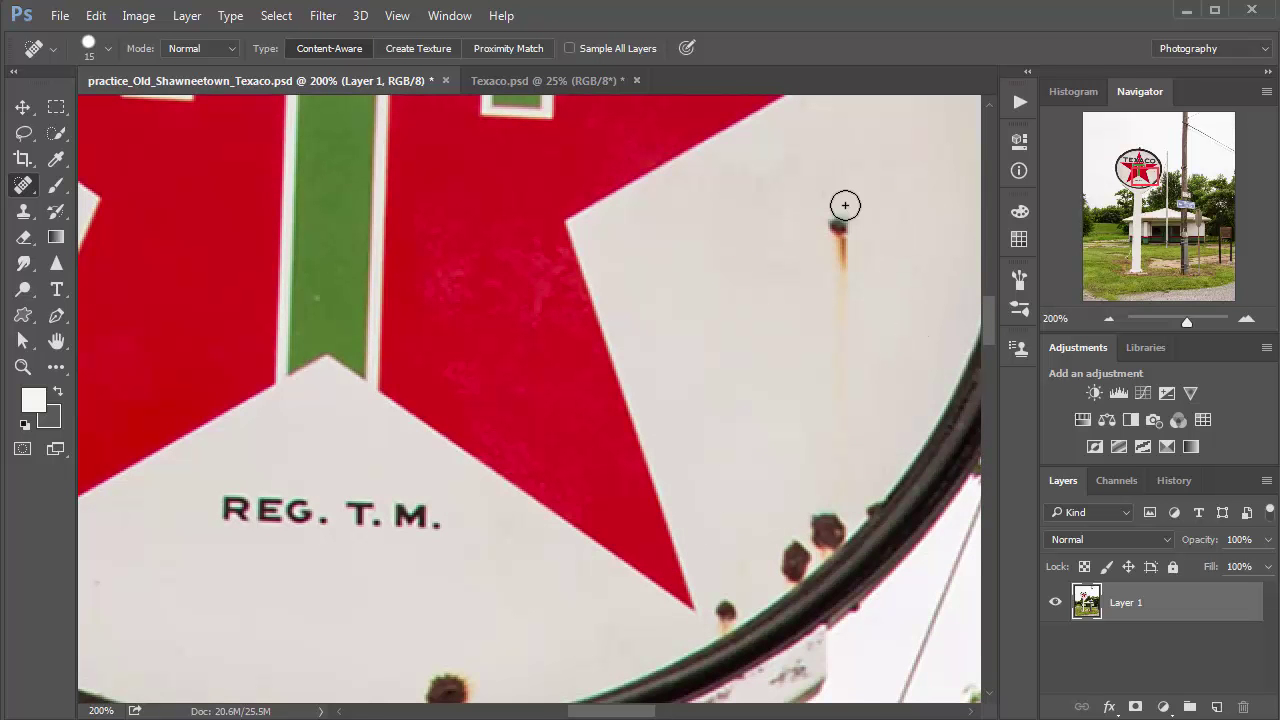
drag(555, 455, 670, 351)
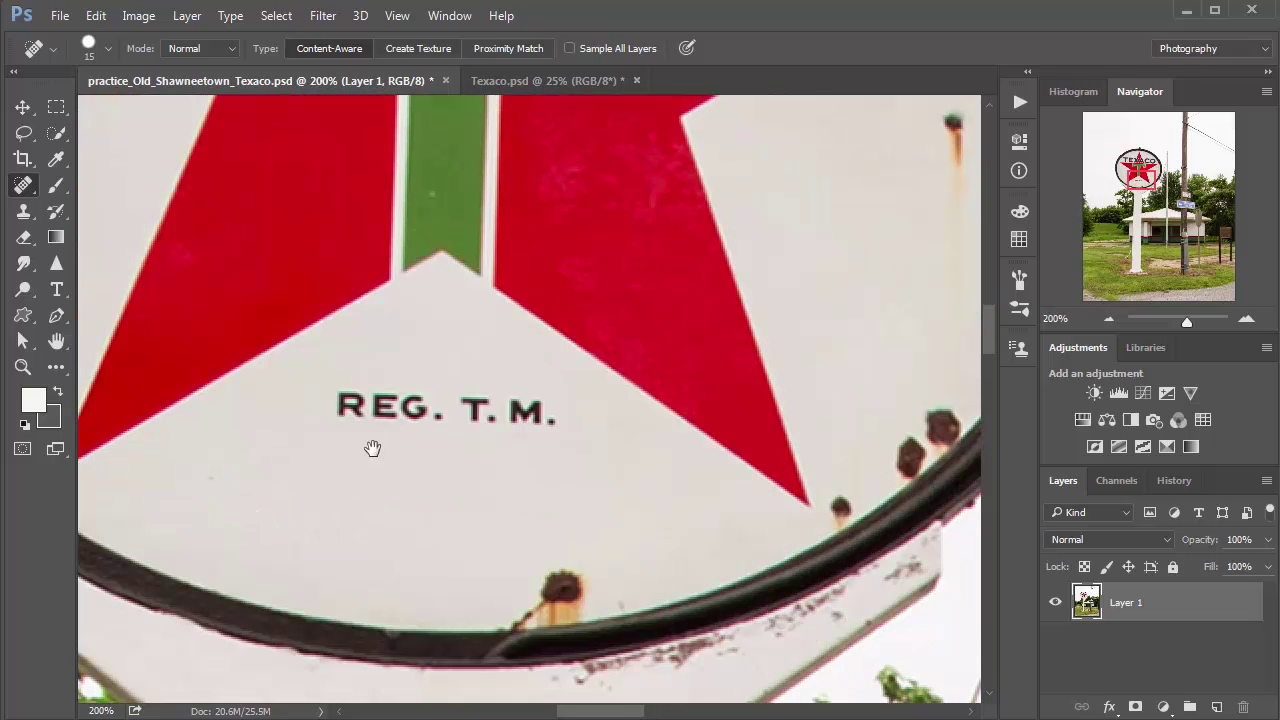
drag(371, 449, 546, 558)
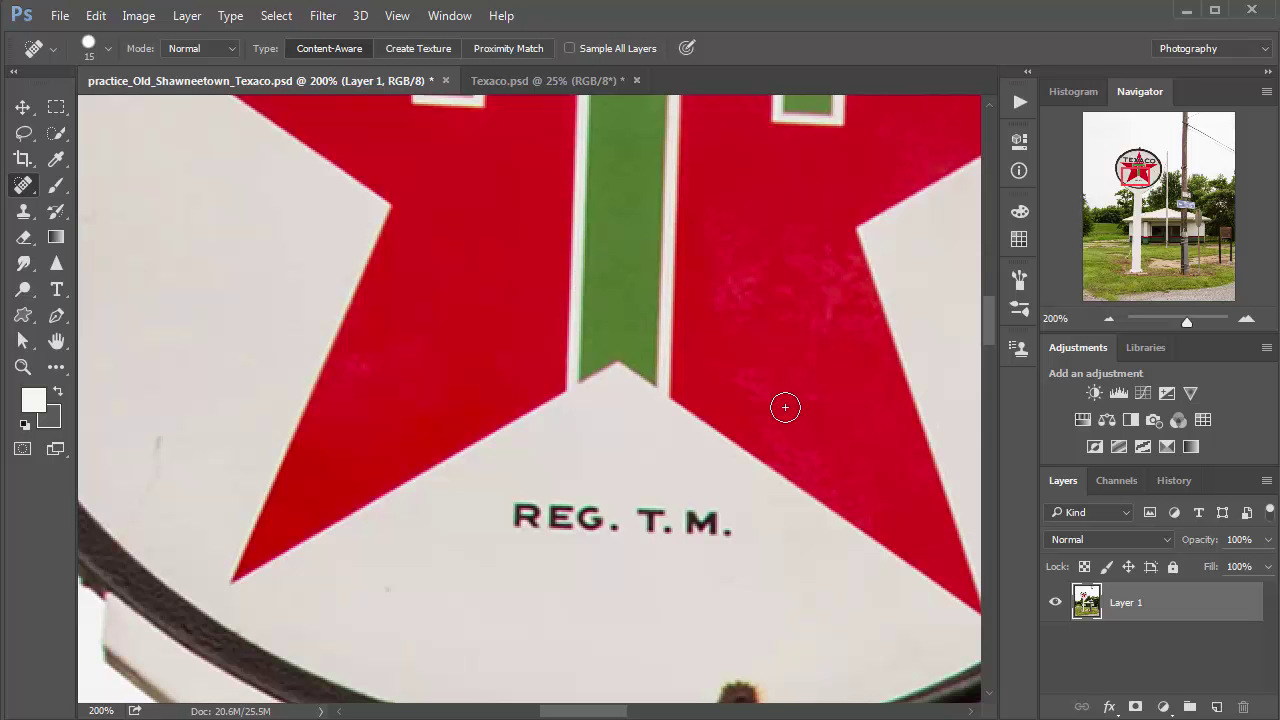
drag(634, 211, 627, 431)
drag(565, 344, 583, 486)
mouse_move(528, 251)
mouse_down()
mouse_move(551, 337)
mouse_move(666, 397)
mouse_up()
drag(363, 418, 537, 263)
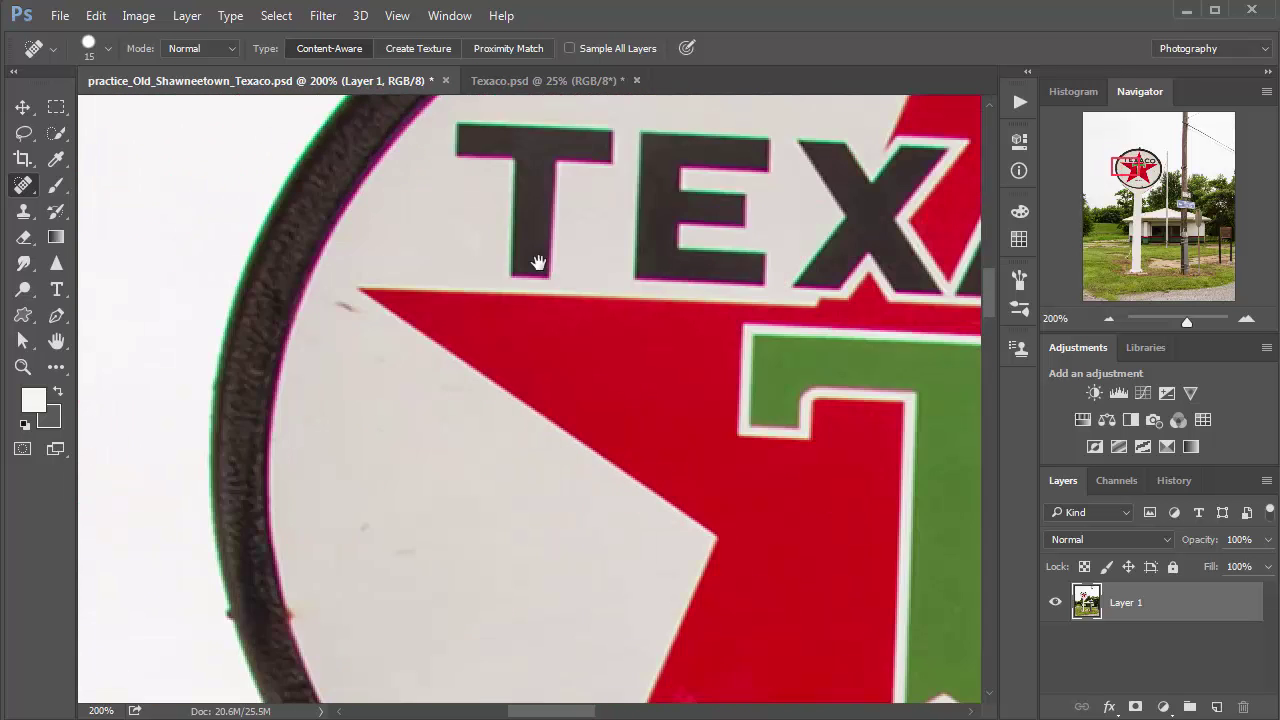
click(345, 307)
scroll(520, 297, down, 3)
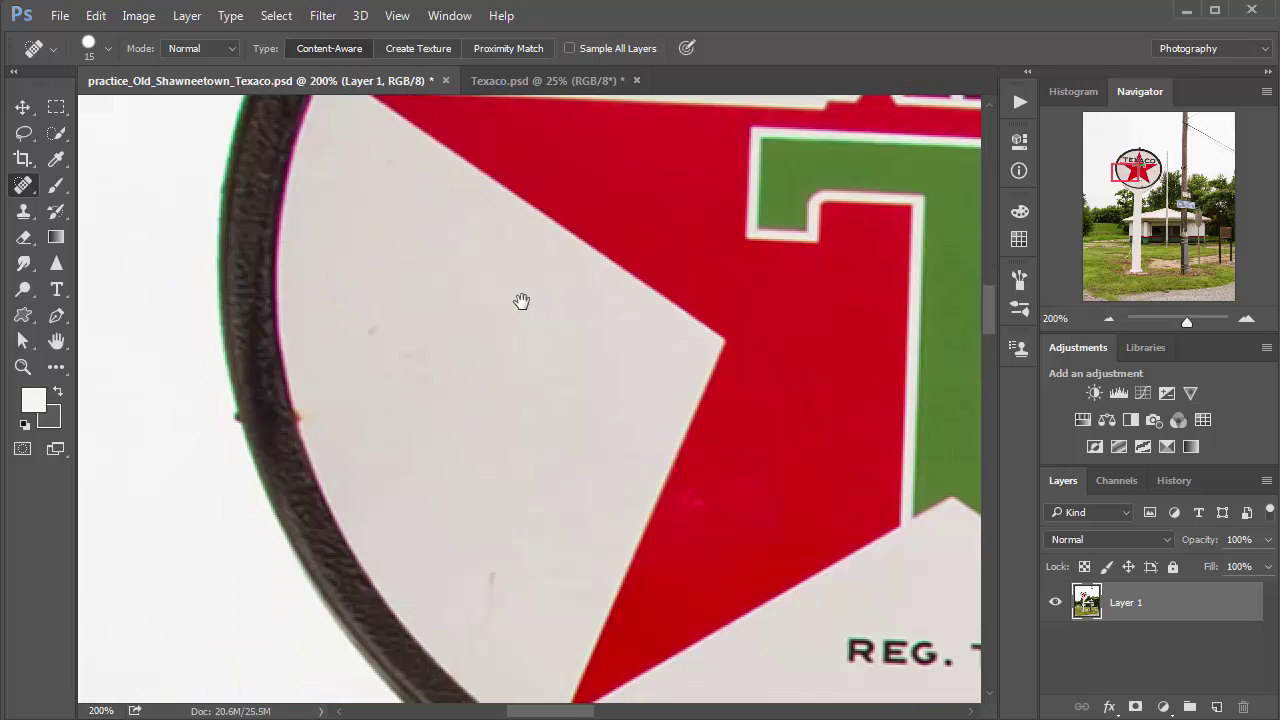
drag(490, 575, 482, 632)
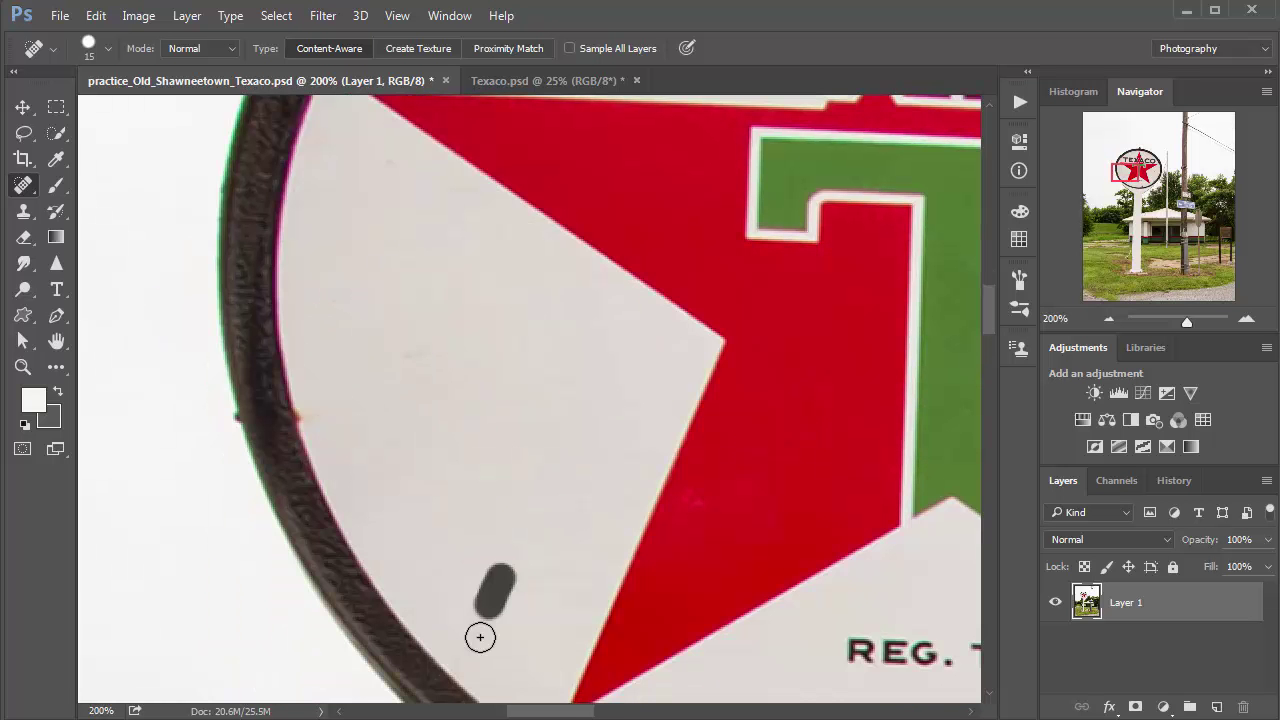
Heal the blemish along the top-right rim's inner edge, then zoom out to the whole sign.
drag(826, 596, 629, 397)
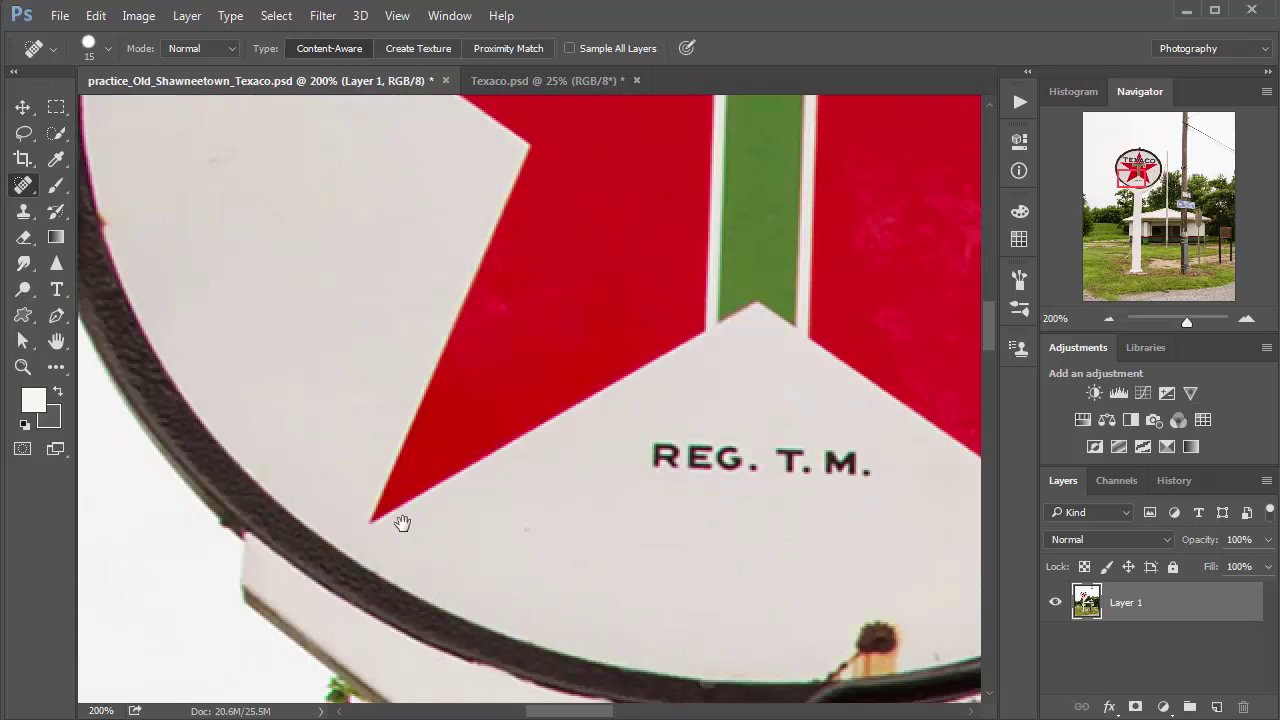
drag(886, 357, 502, 505)
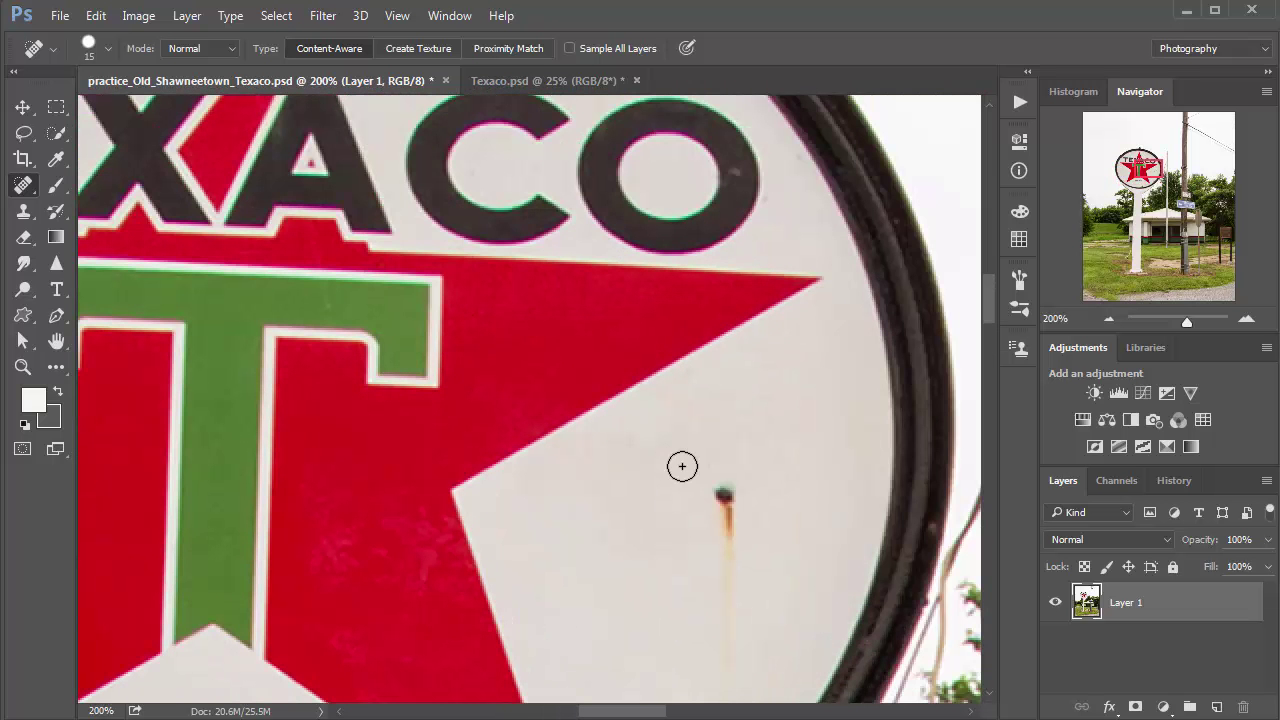
drag(648, 221, 629, 400)
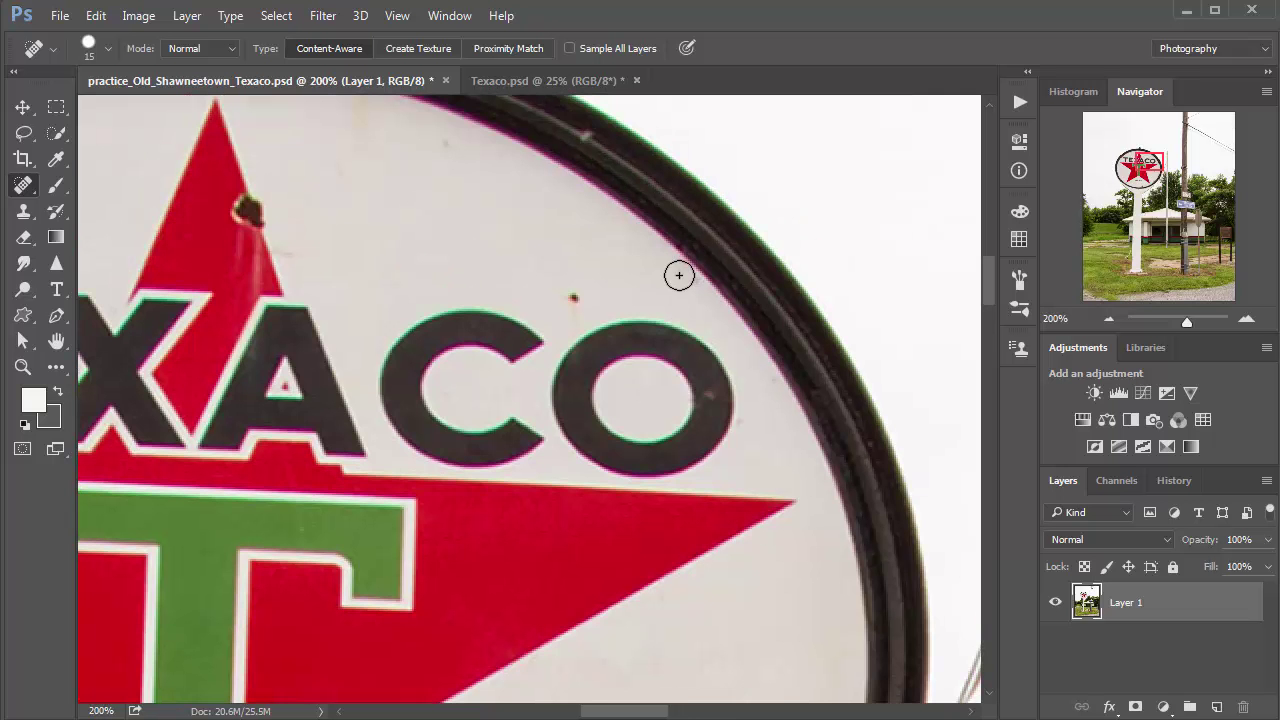
drag(615, 236, 660, 355)
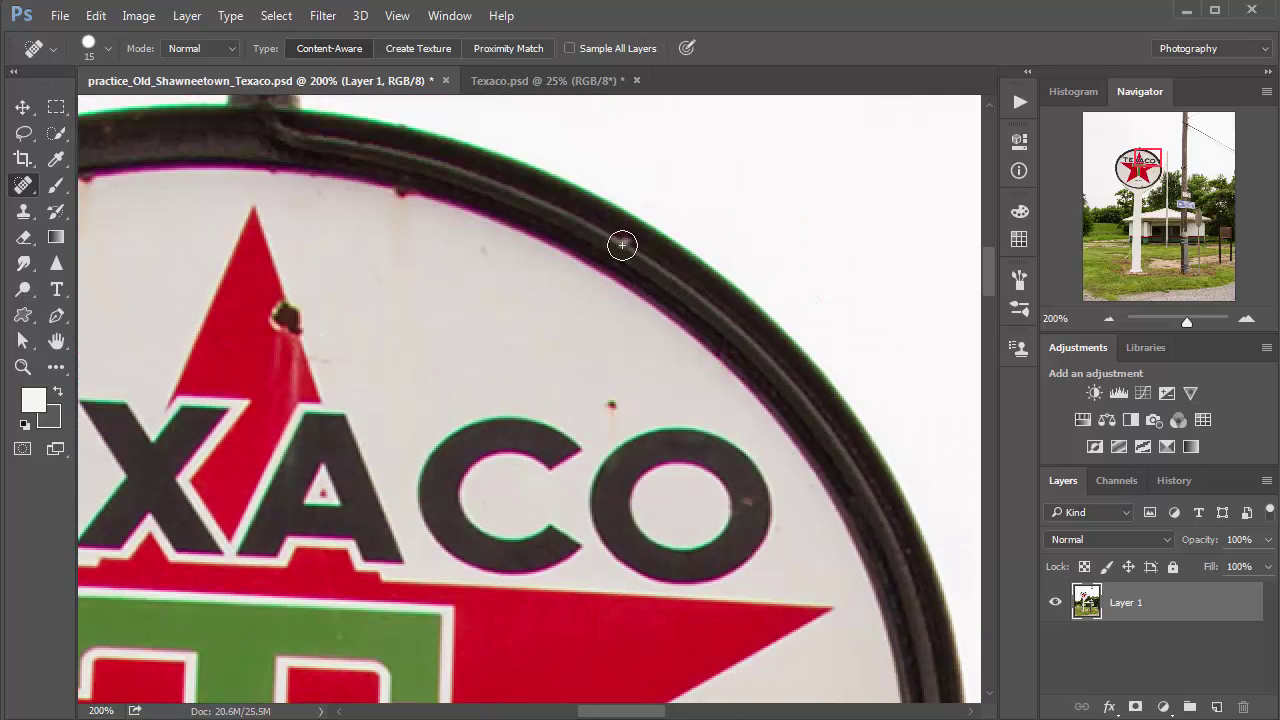
drag(610, 238, 771, 371)
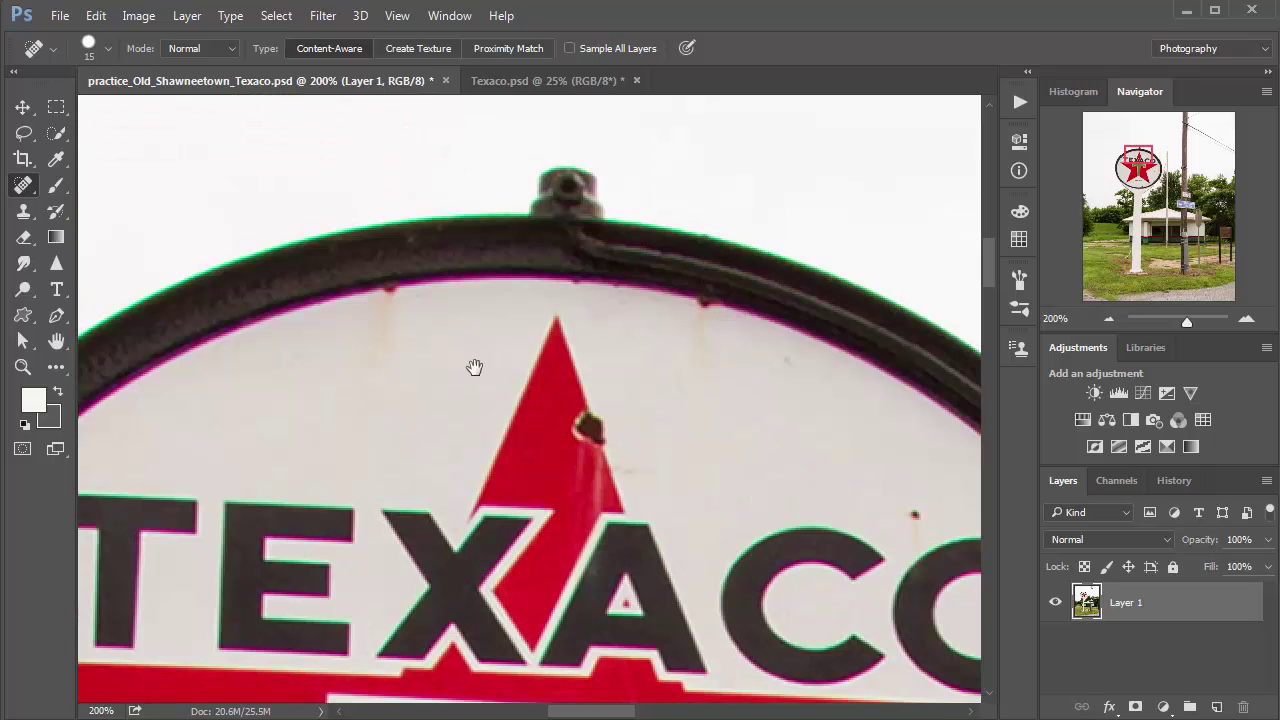
drag(471, 366, 222, 219)
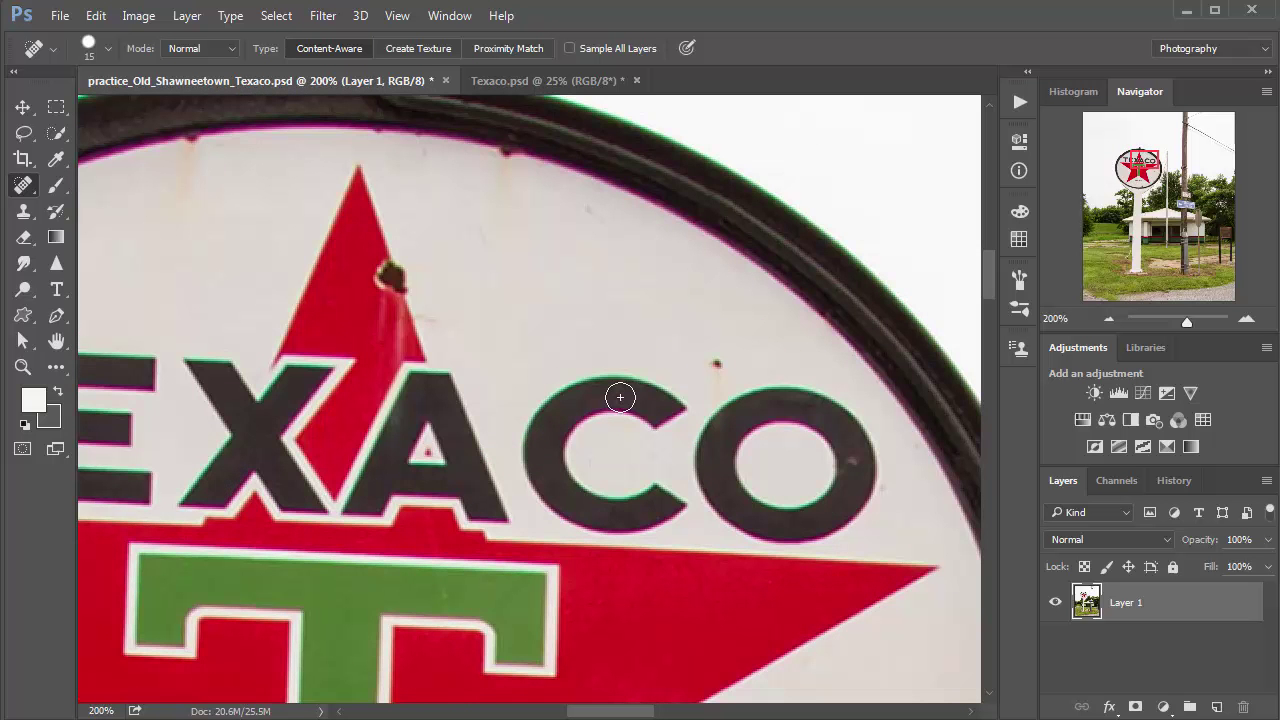
key(ctrl+minus)
key(ctrl+minus)
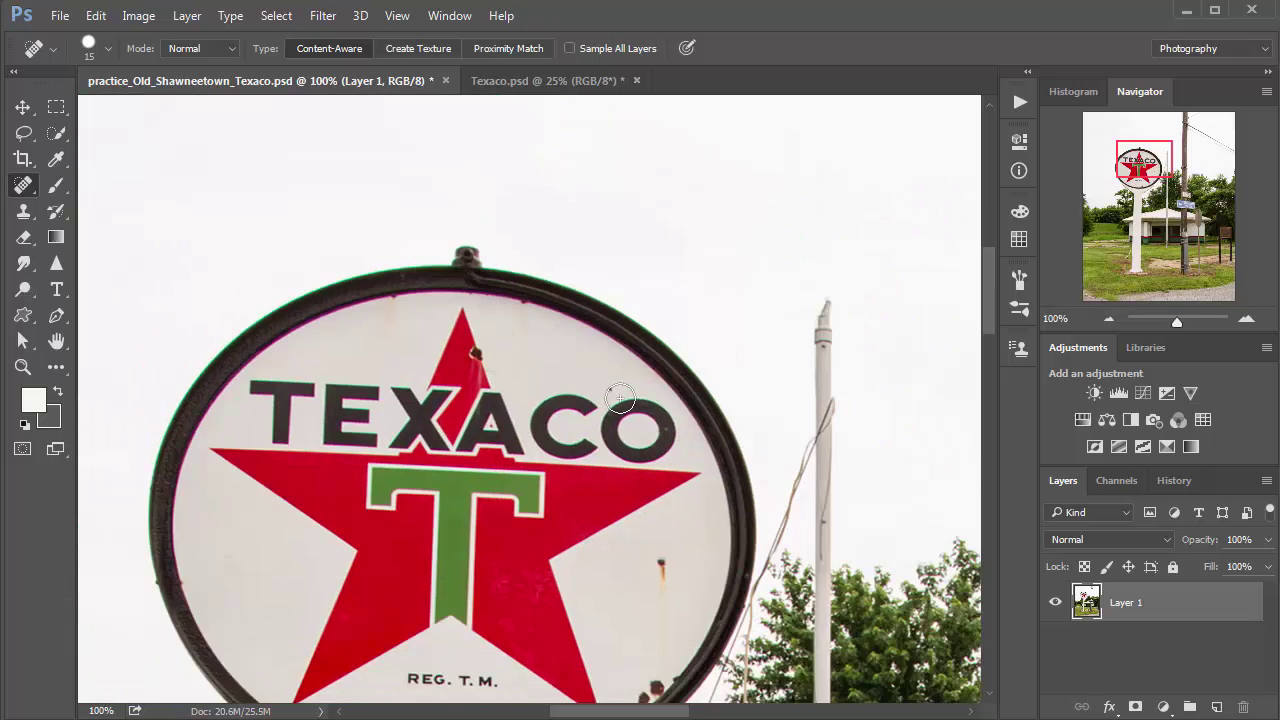
drag(611, 374, 516, 262)
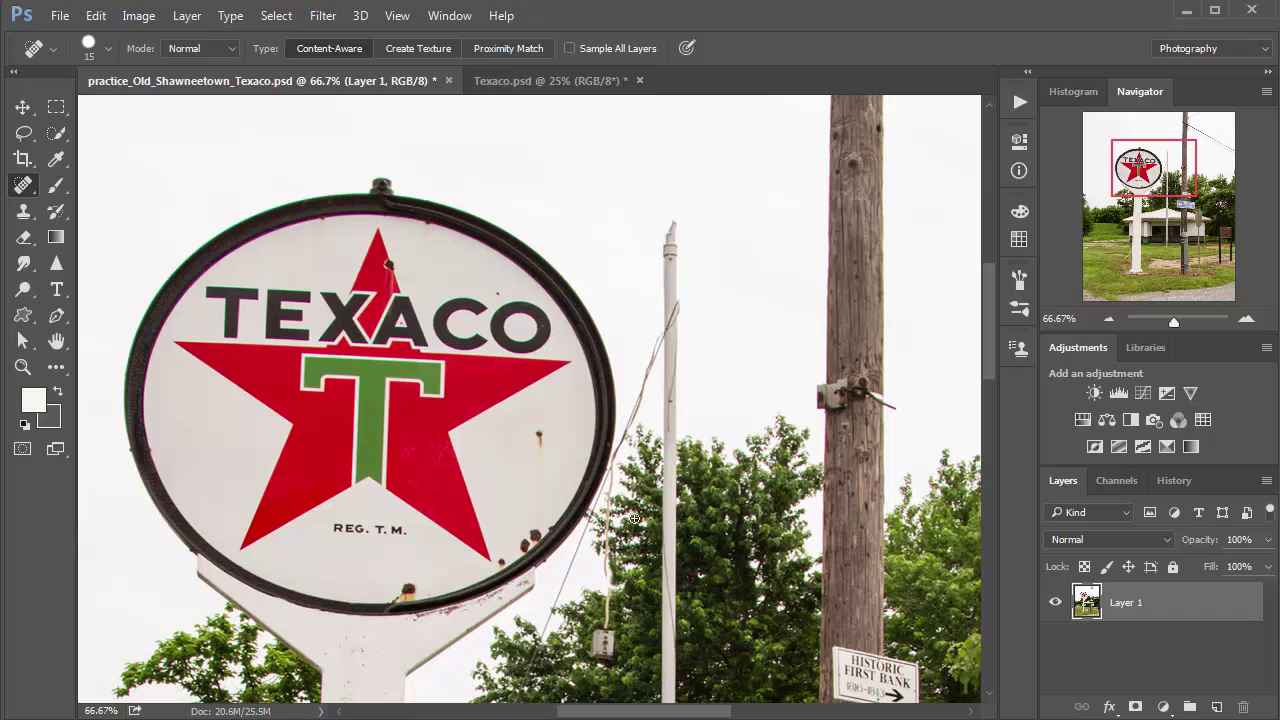
Zoom to 200%, set the brush to 10, and heal the wire's upper stretch beside the sign.
click(660, 360)
click(660, 360)
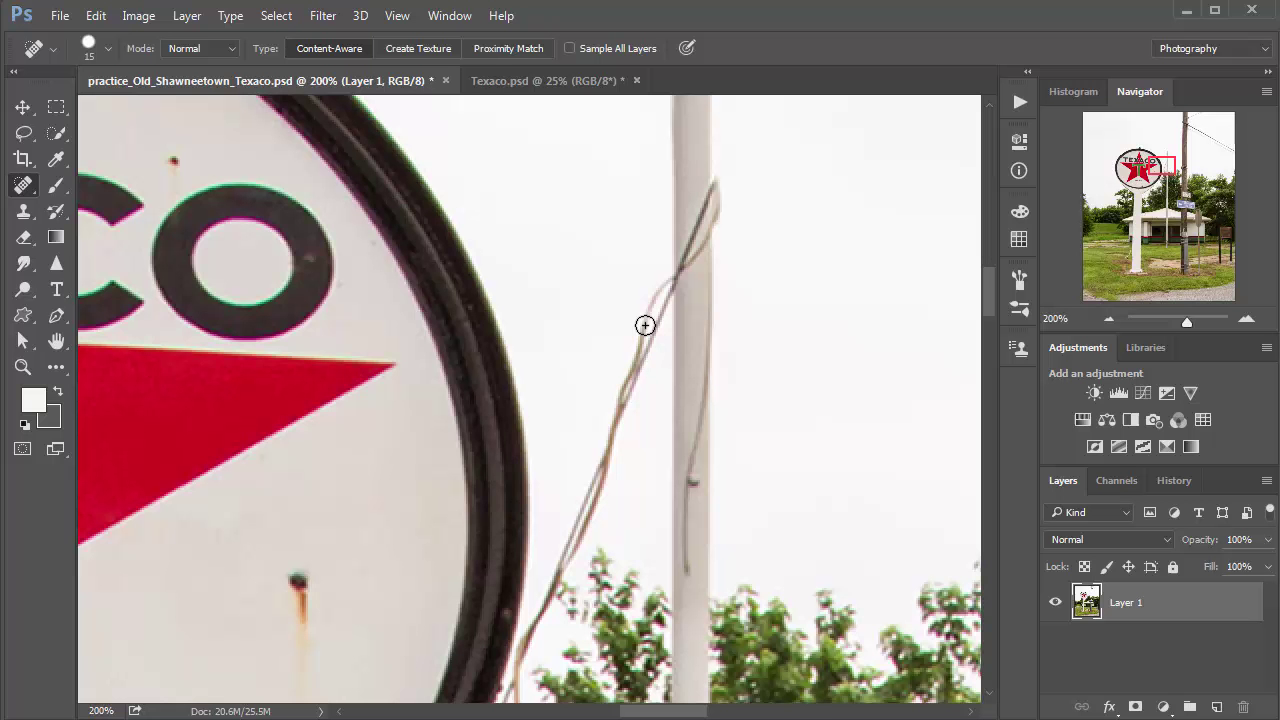
key(bracketleft)
drag(660, 292, 643, 354)
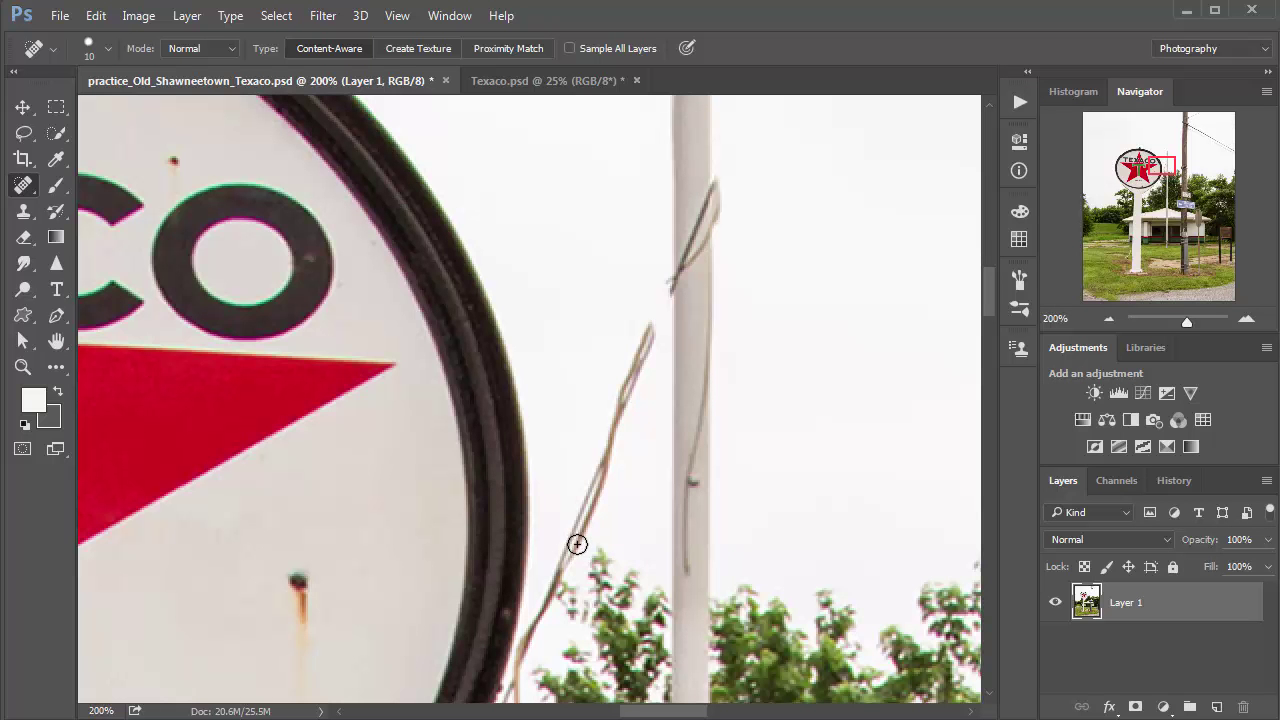
drag(577, 544, 651, 318)
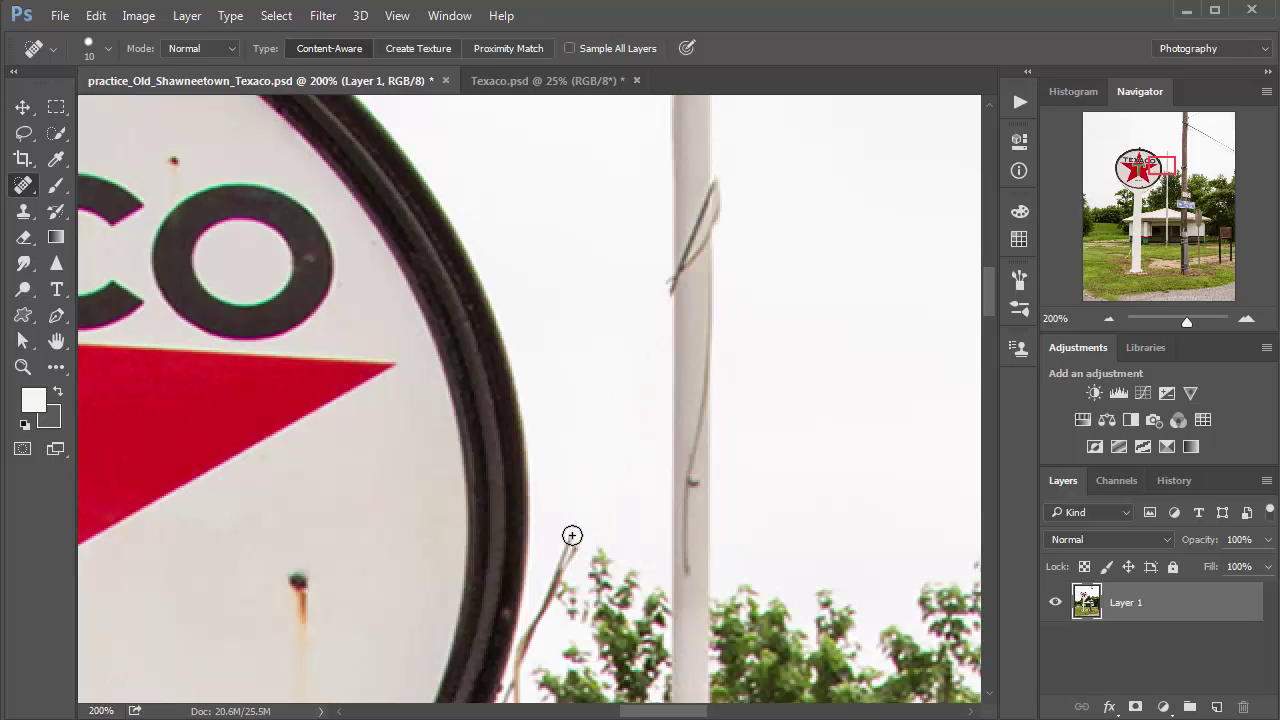
mouse_move(572, 536)
mouse_down()
mouse_move(517, 677)
mouse_move(541, 668)
mouse_up()
Erase the wire segments below the sign's ring and clean the dark specks along the ring edge.
scroll(600, 420, down, 5)
scroll(600, 420, left, 1)
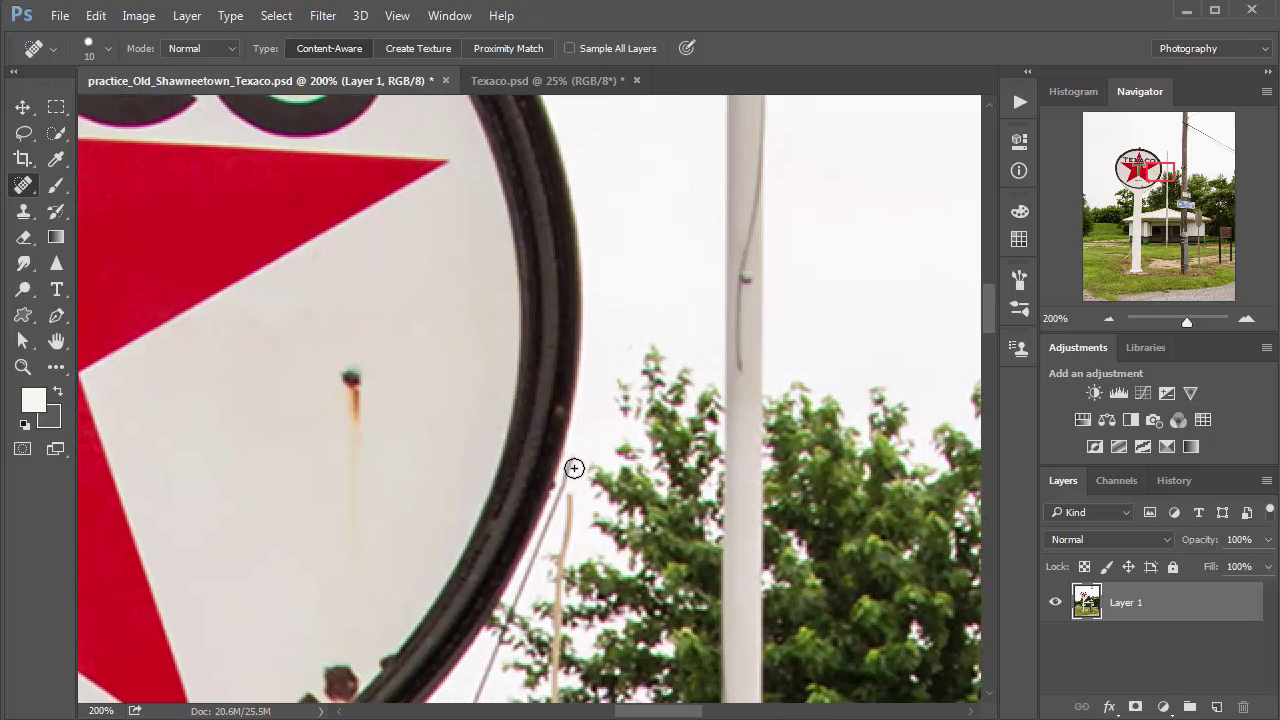
mouse_move(574, 468)
mouse_down()
mouse_move(556, 522)
mouse_move(569, 551)
mouse_up()
drag(572, 498, 568, 560)
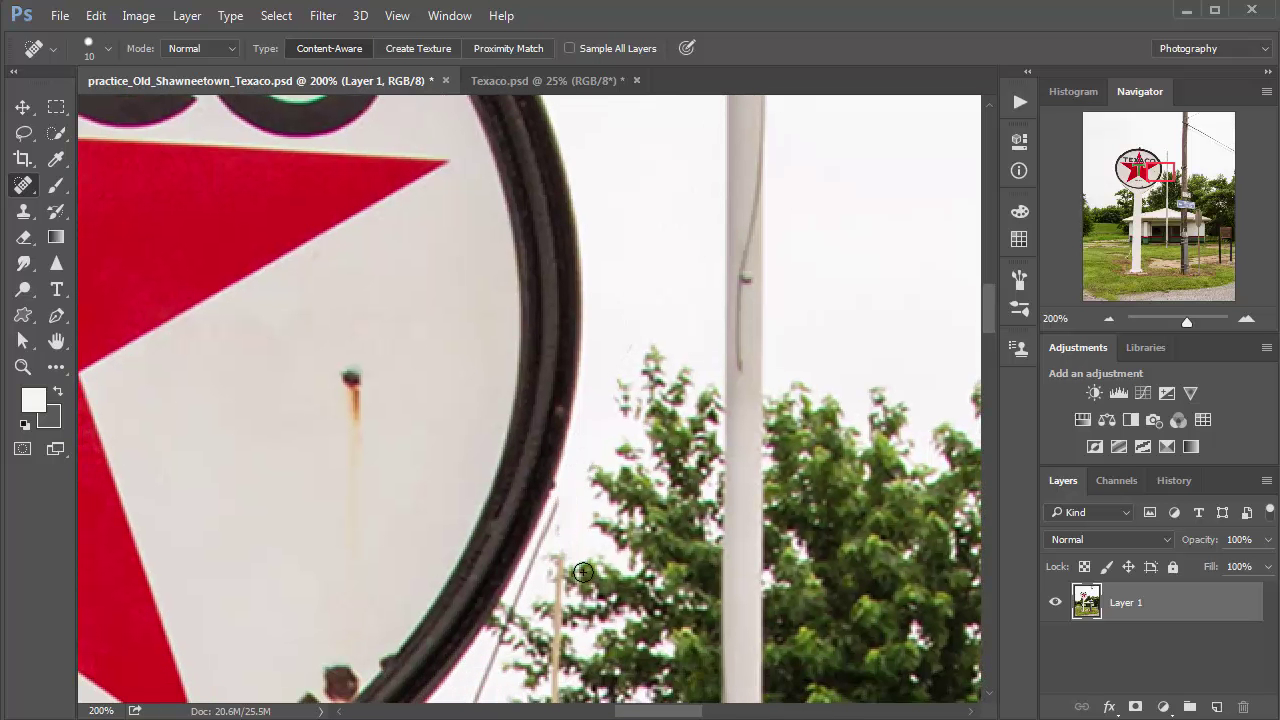
mouse_move(563, 503)
mouse_down()
mouse_move(528, 594)
mouse_move(556, 625)
mouse_up()
drag(545, 540, 528, 584)
scroll(600, 508, down, 3)
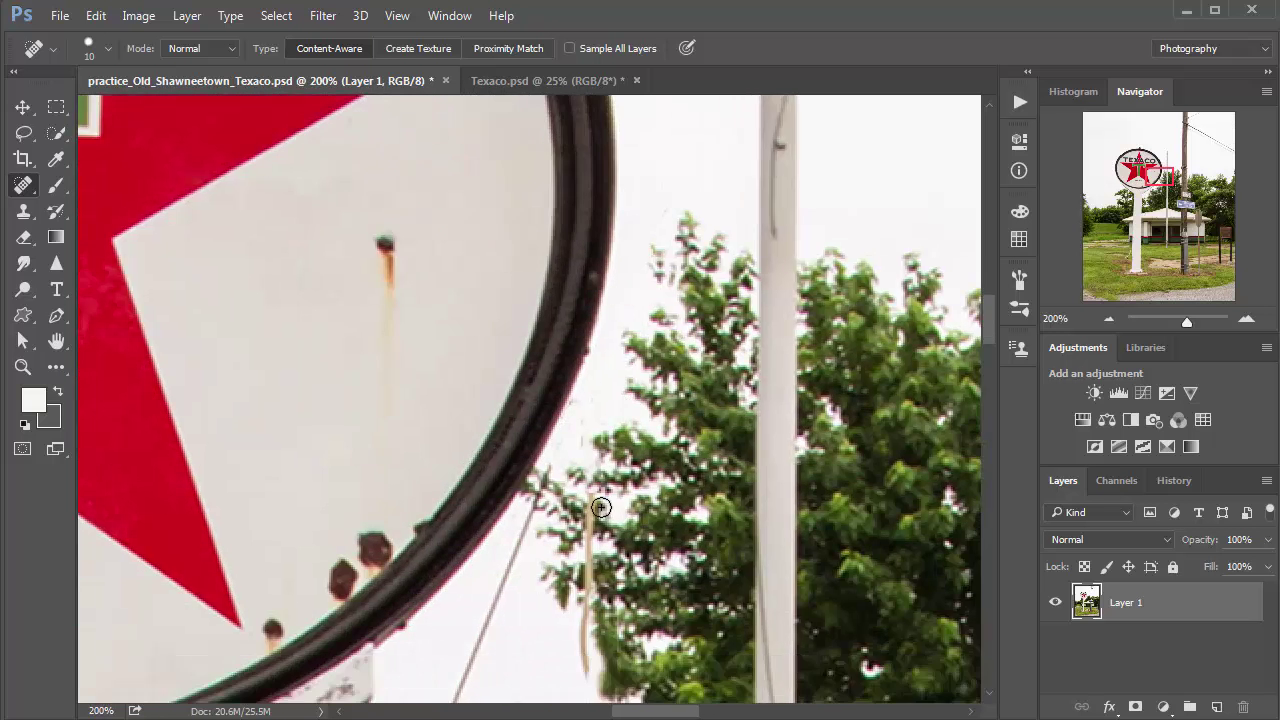
mouse_move(600, 508)
mouse_down()
mouse_move(583, 540)
mouse_move(582, 599)
mouse_move(601, 591)
mouse_move(582, 661)
mouse_move(581, 613)
mouse_move(584, 660)
mouse_up()
click(545, 478)
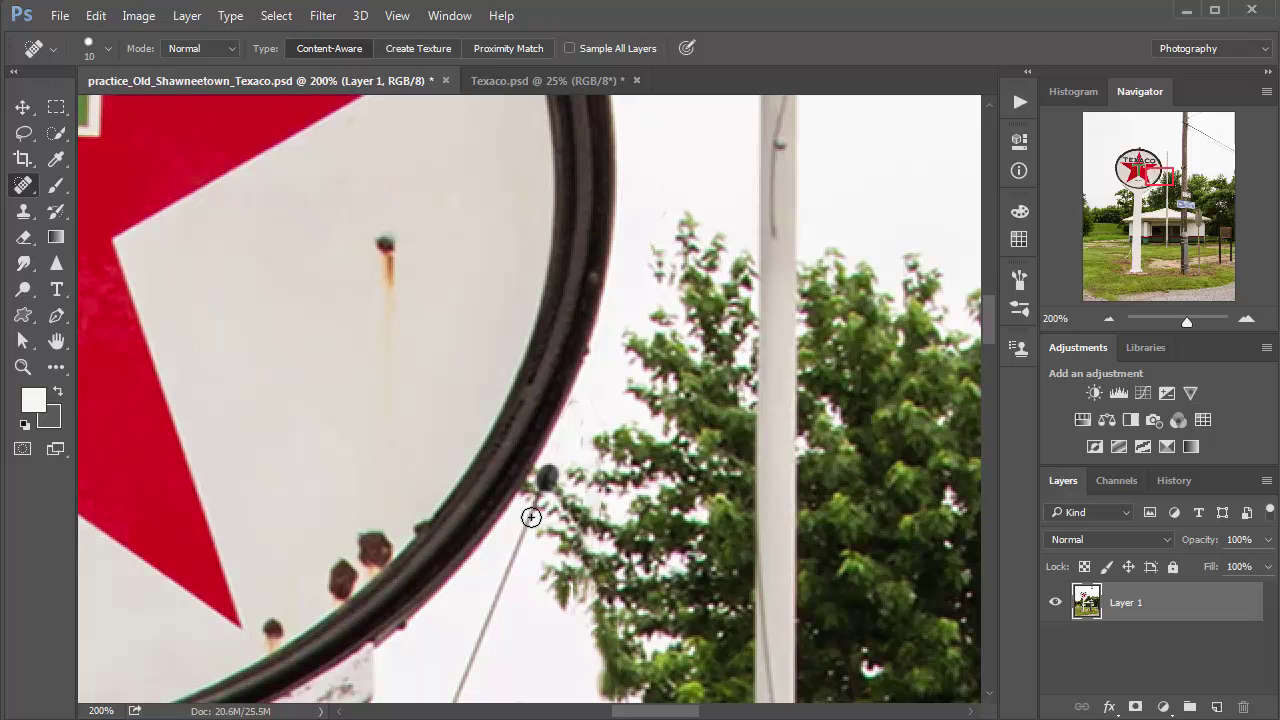
drag(535, 509, 508, 570)
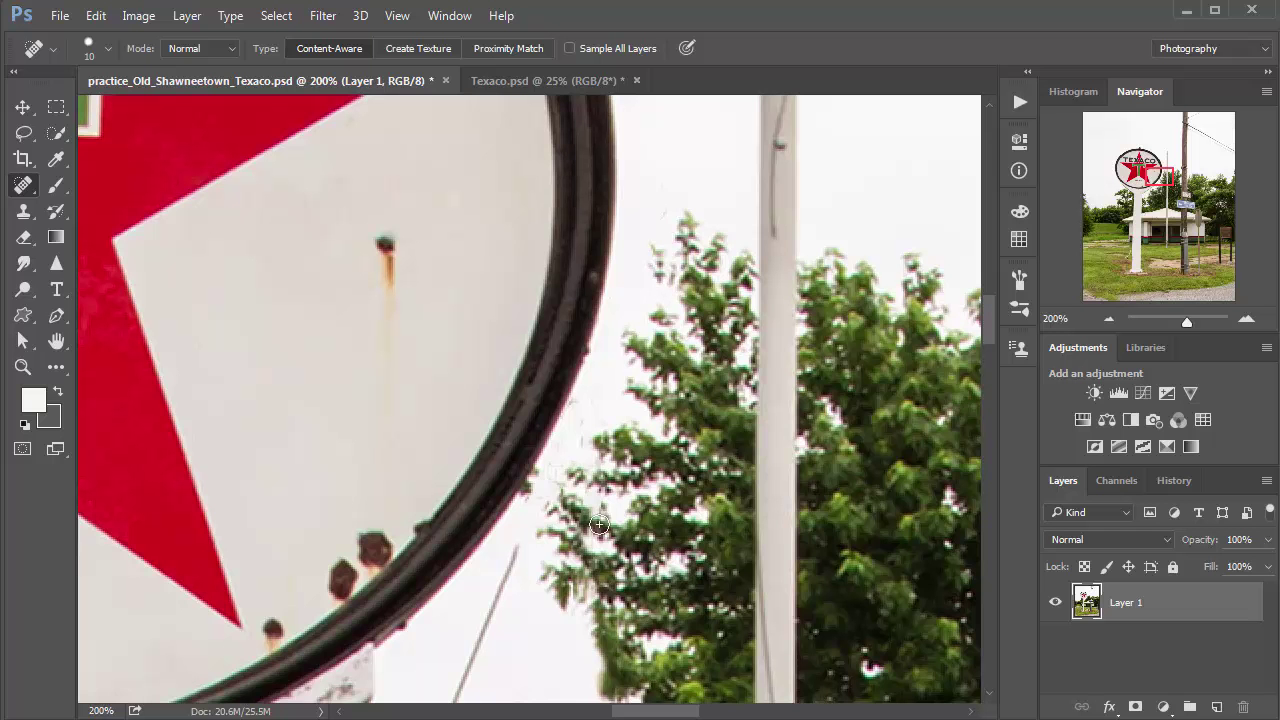
drag(544, 466, 530, 492)
click(455, 690)
Heal the wire below the sign, down toward the trees and through the tree.
shift+click(524, 521)
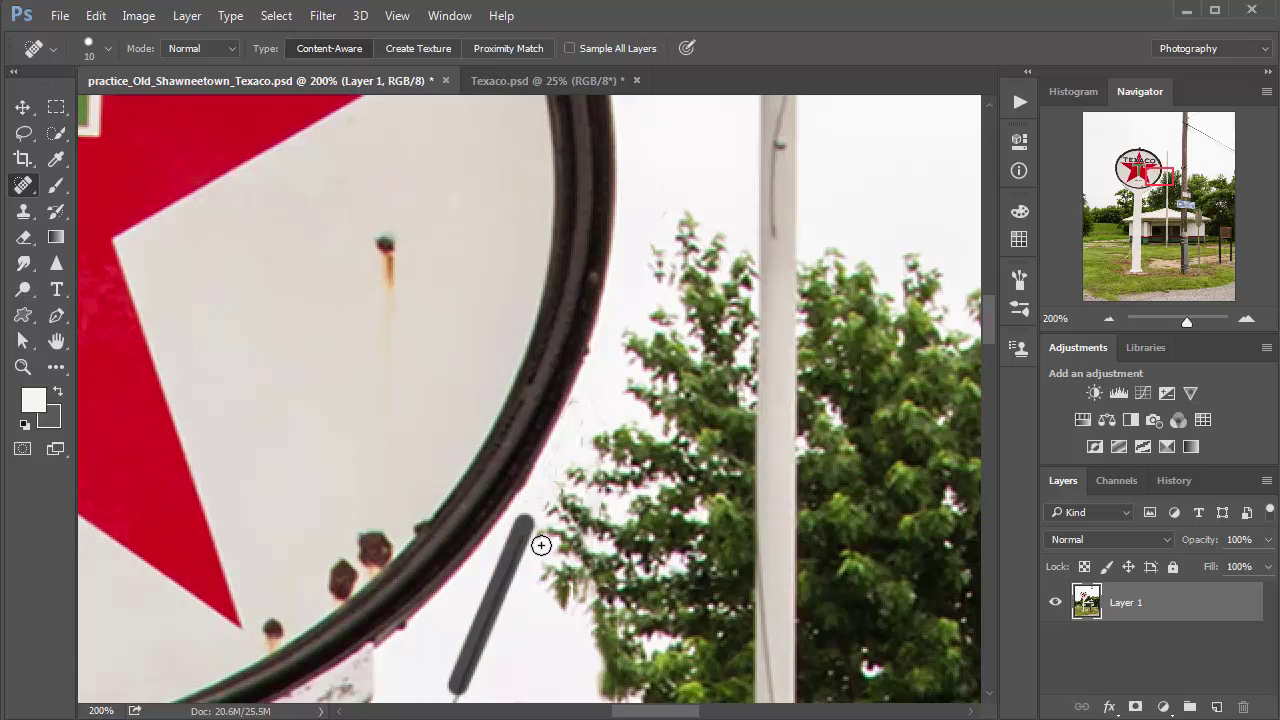
scroll(560, 480, down, 5)
scroll(560, 480, left, 2)
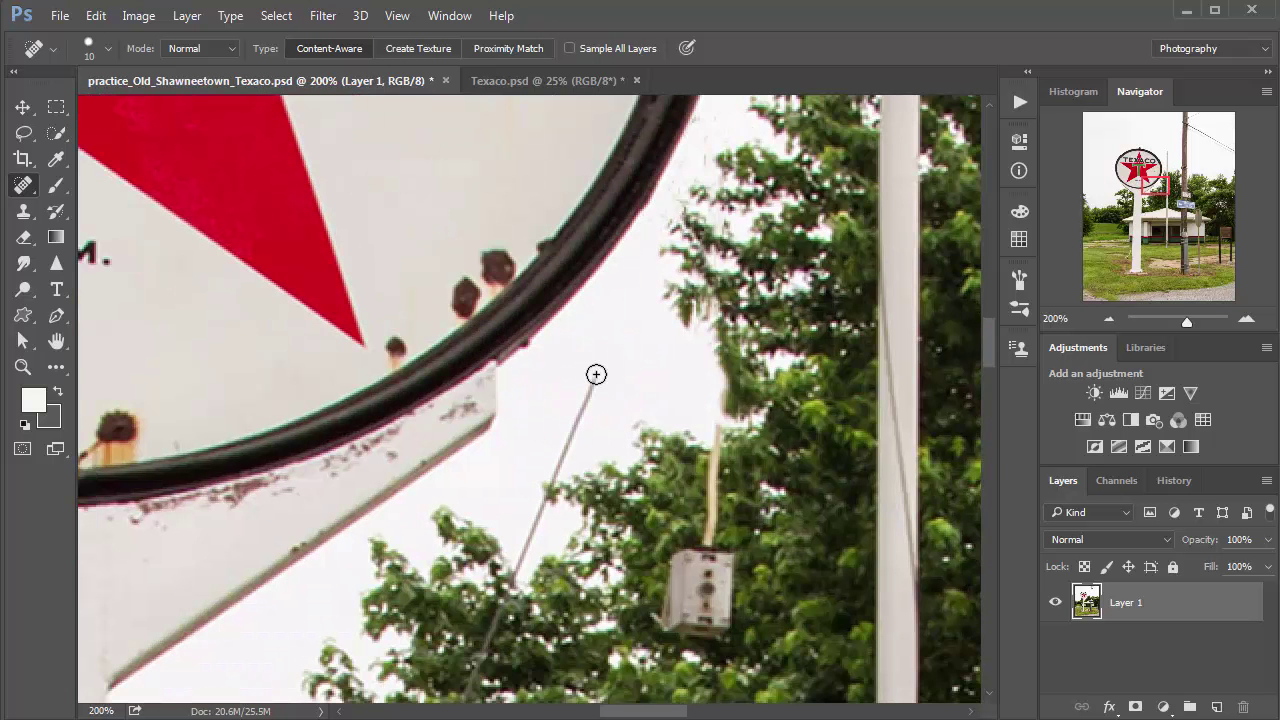
click(596, 374)
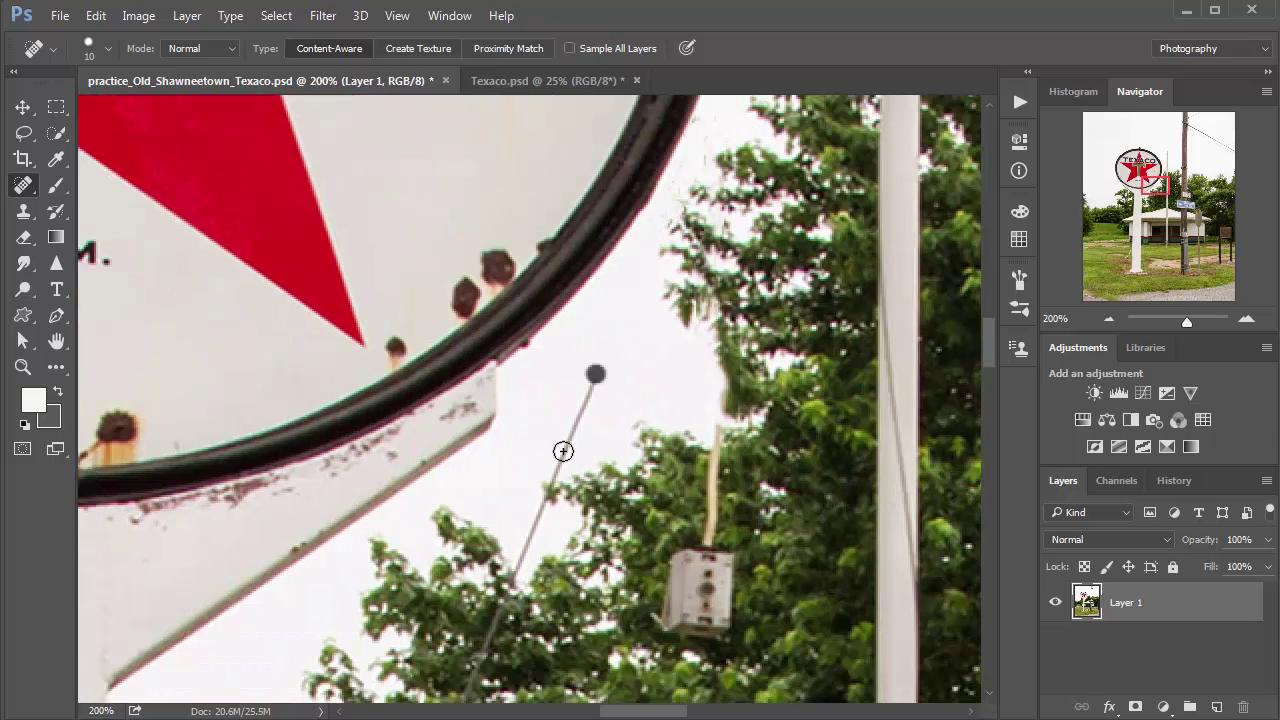
shift+click(519, 568)
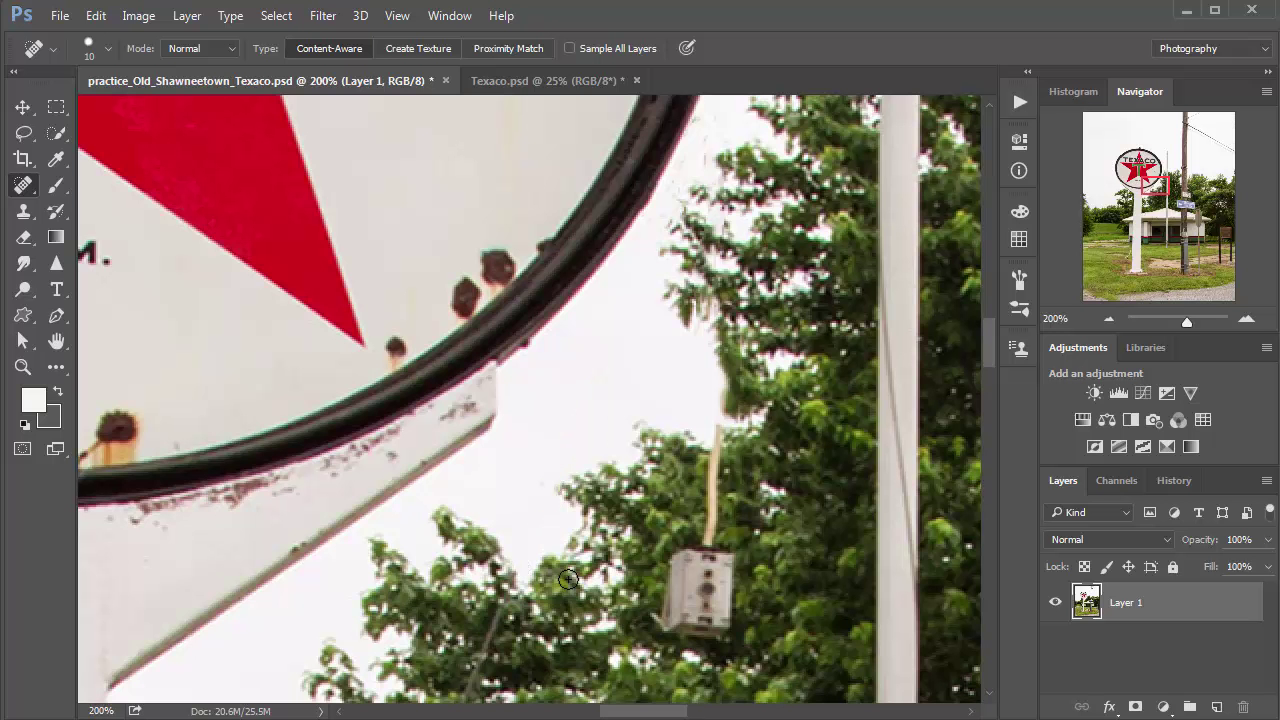
scroll(616, 448, down, 5)
scroll(616, 448, left, 2)
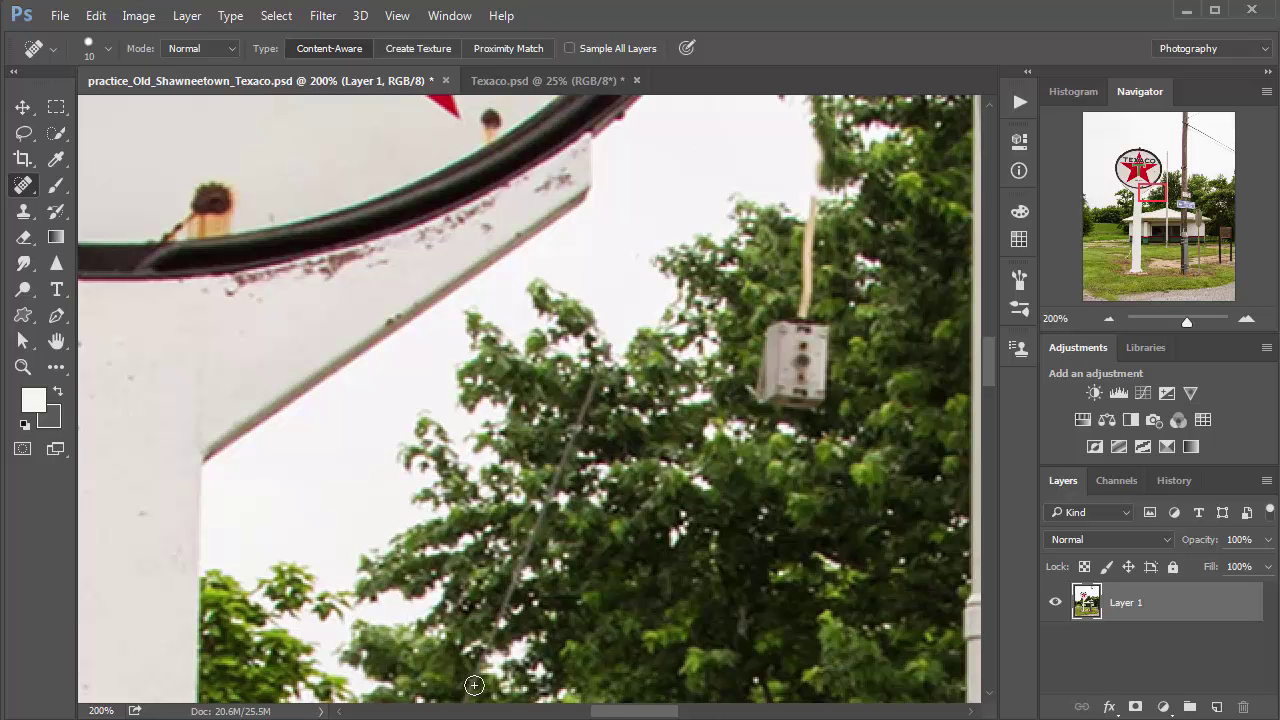
shift+click(597, 379)
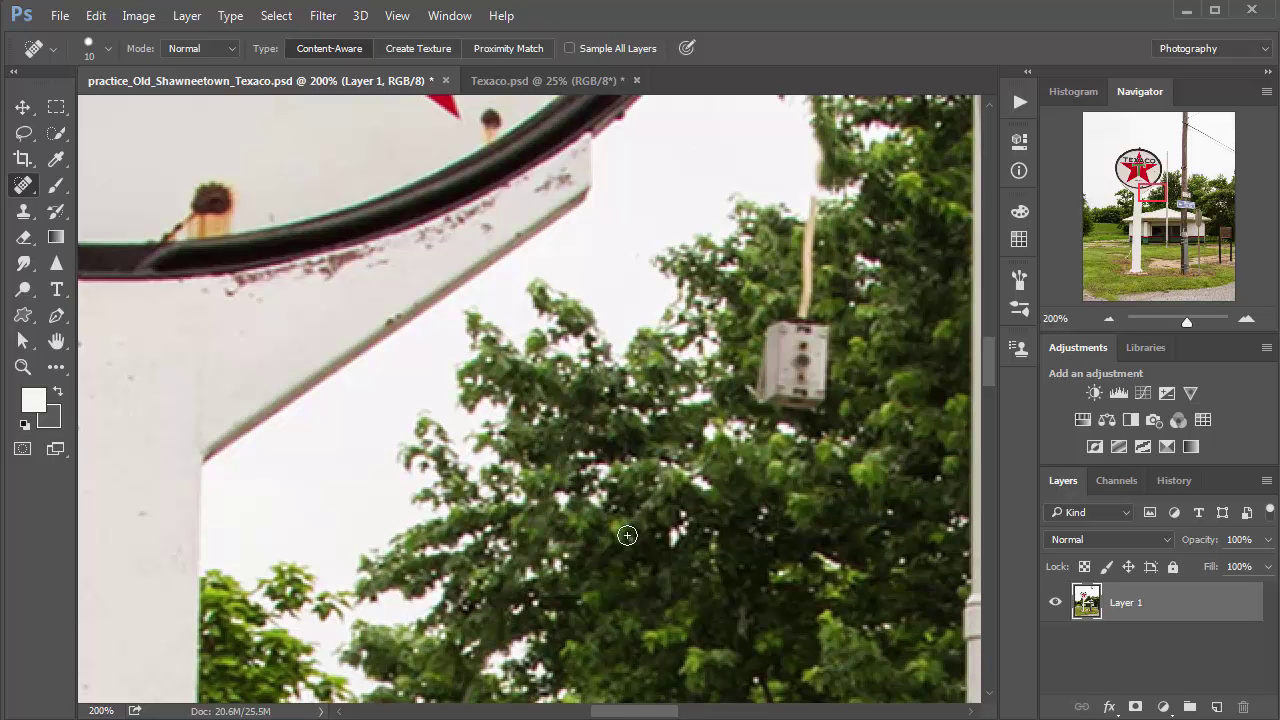
scroll(627, 535, down, 7)
scroll(594, 312, left, 2)
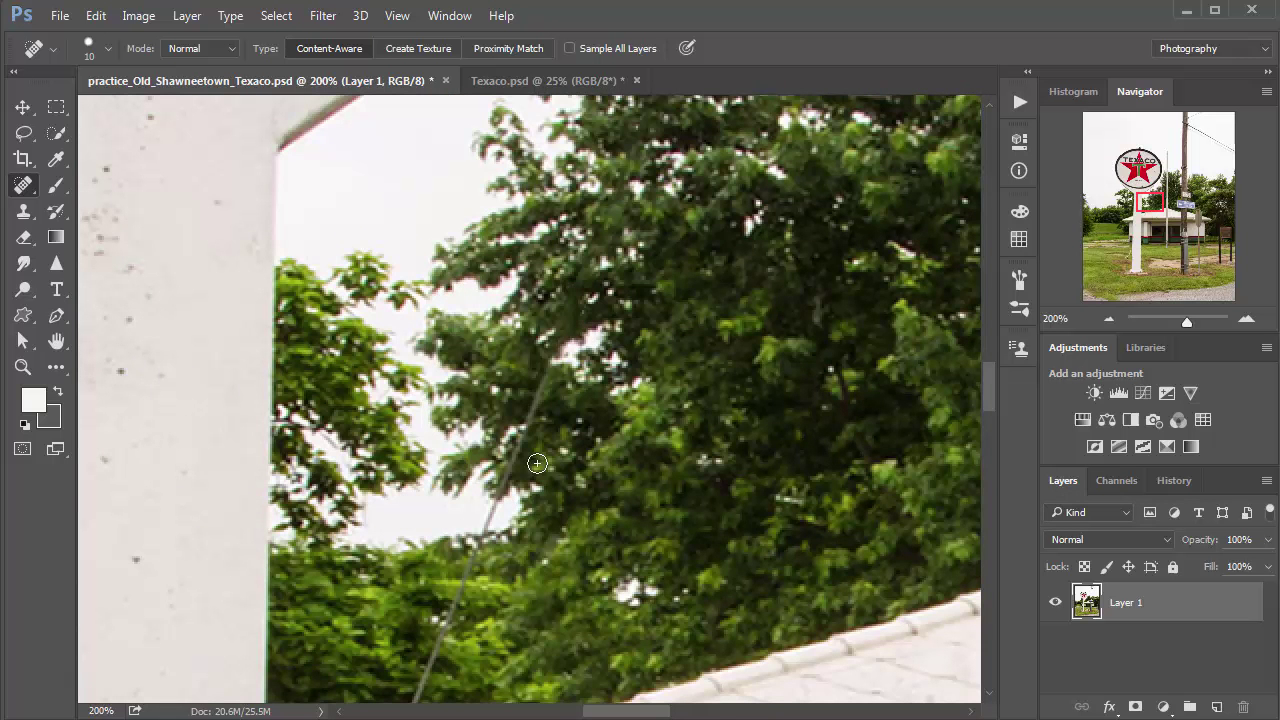
Heal the wire across the trees and down from the roof ridge, then enlarge the brush to 20.
shift+click(418, 693)
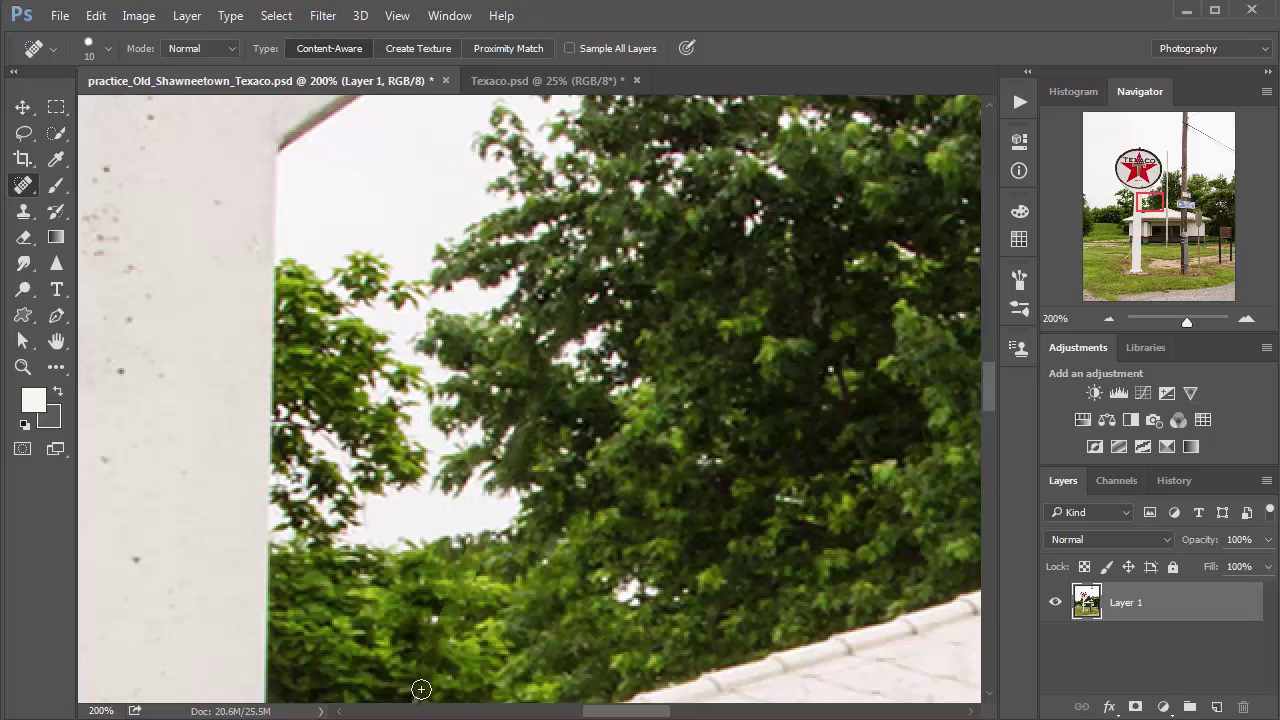
scroll(683, 410, down, 5)
scroll(545, 459, left, 2)
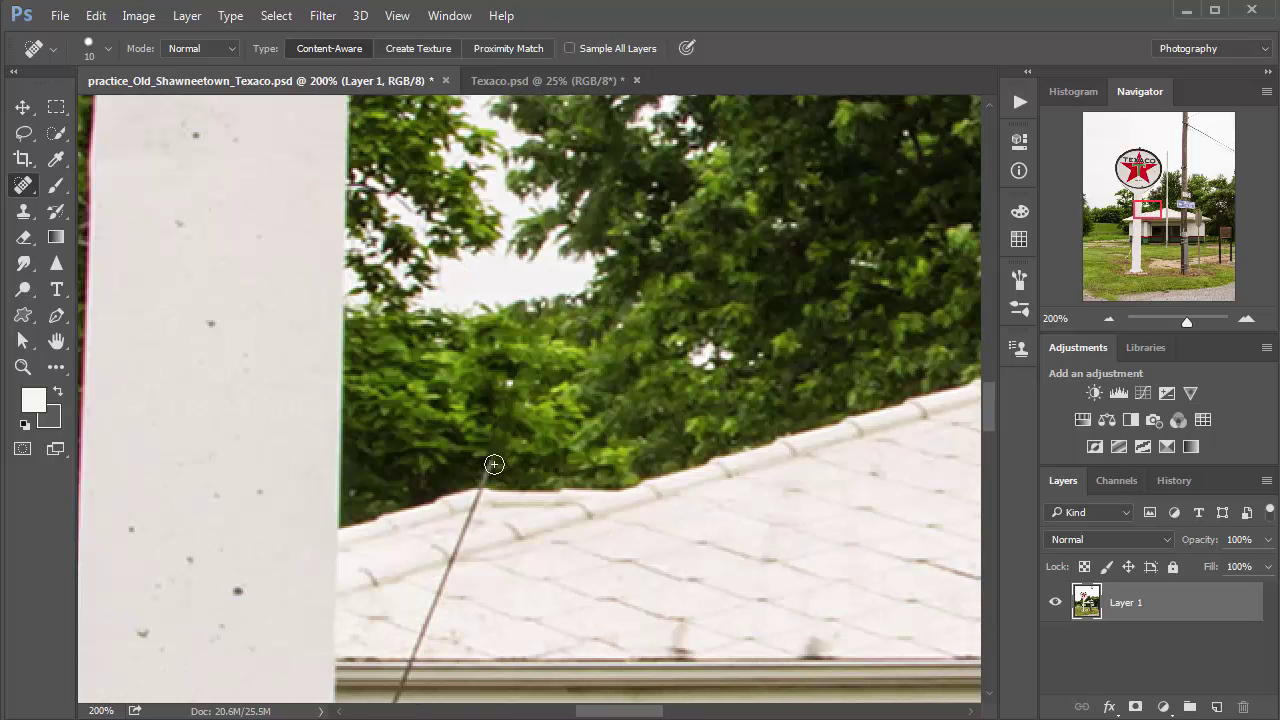
shift+click(417, 647)
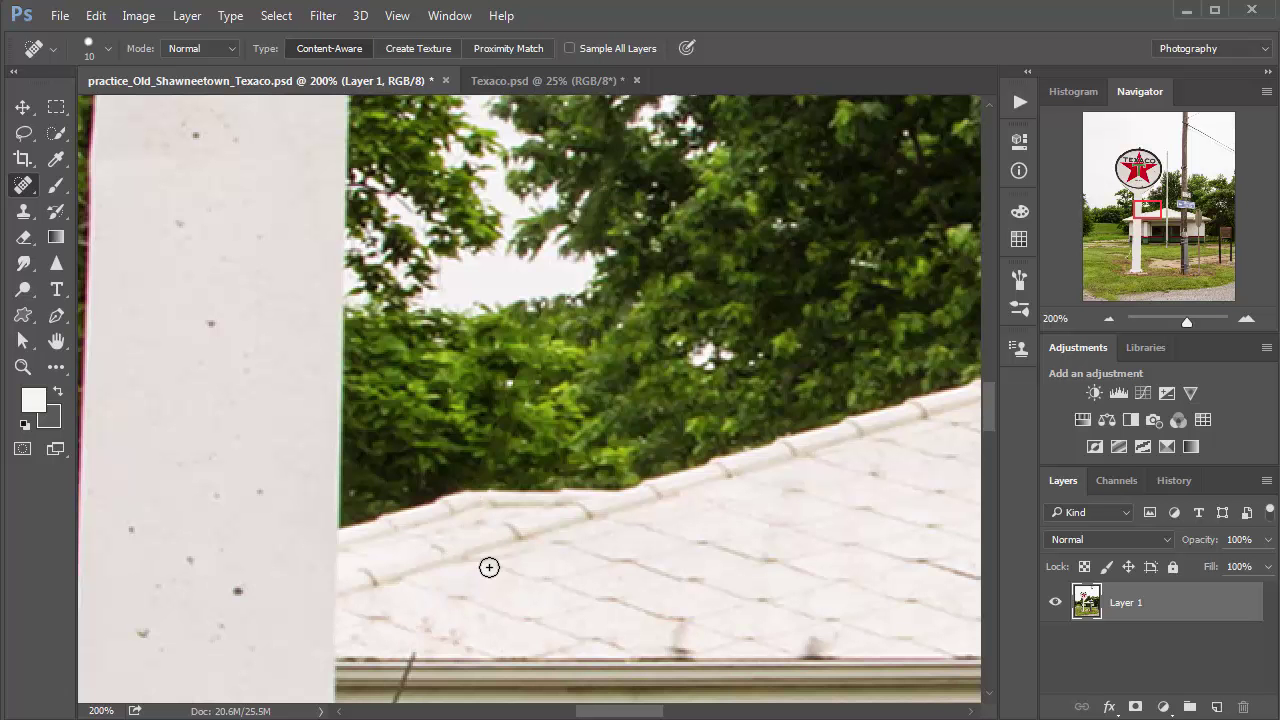
drag(604, 443, 616, 429)
scroll(584, 479, down, 3)
scroll(552, 529, left, 1)
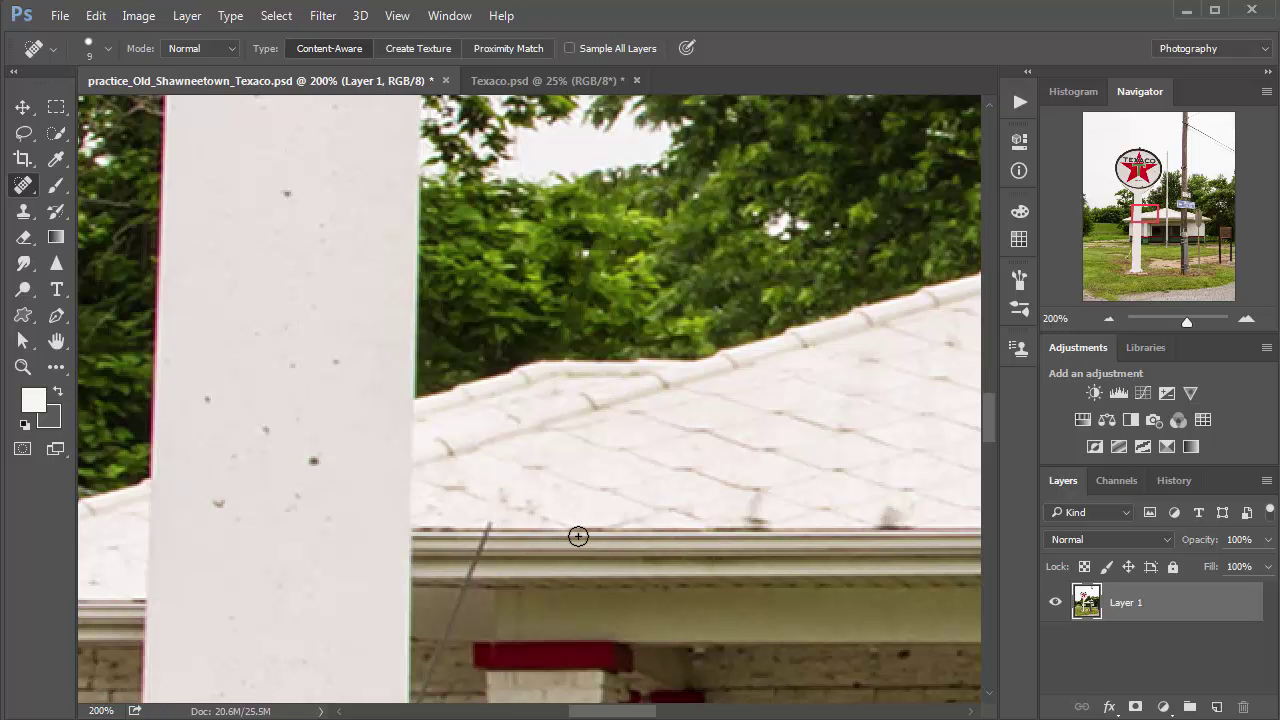
key(bracketright)
key(bracketright)
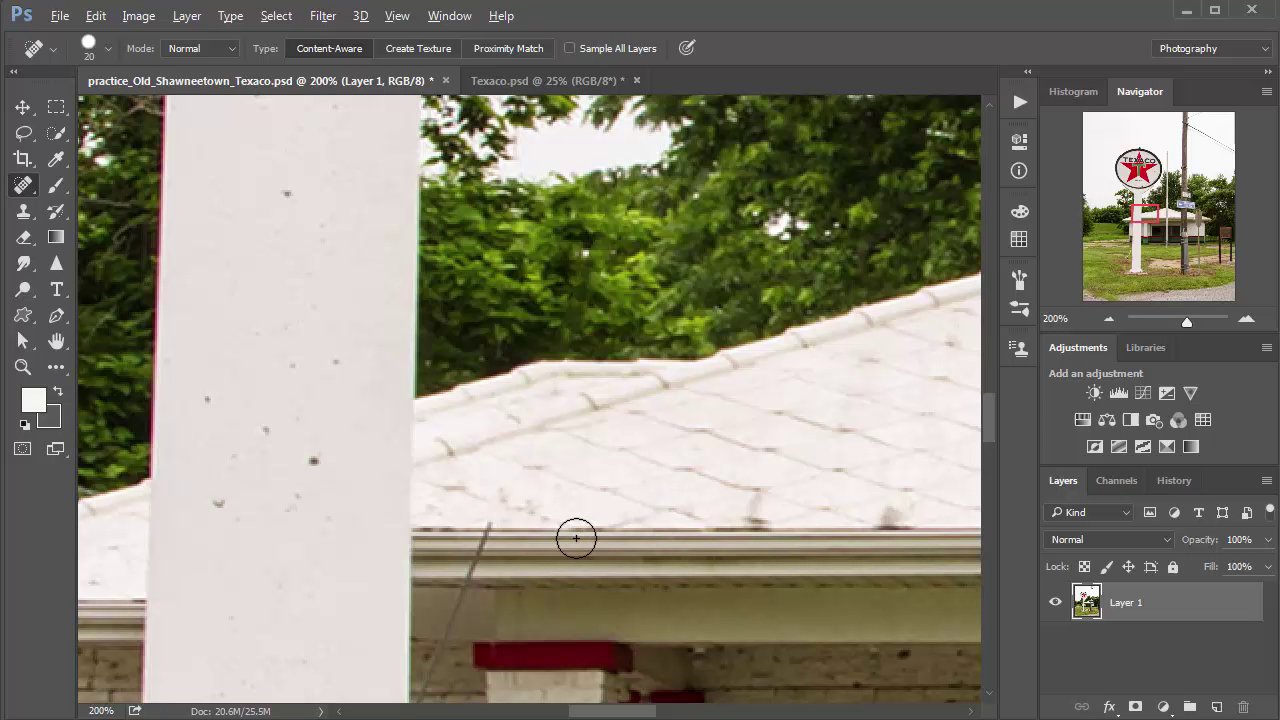
Heal the wire across the gutter, then the wire beside the pillar at brush size 15.
alt+click(576, 538)
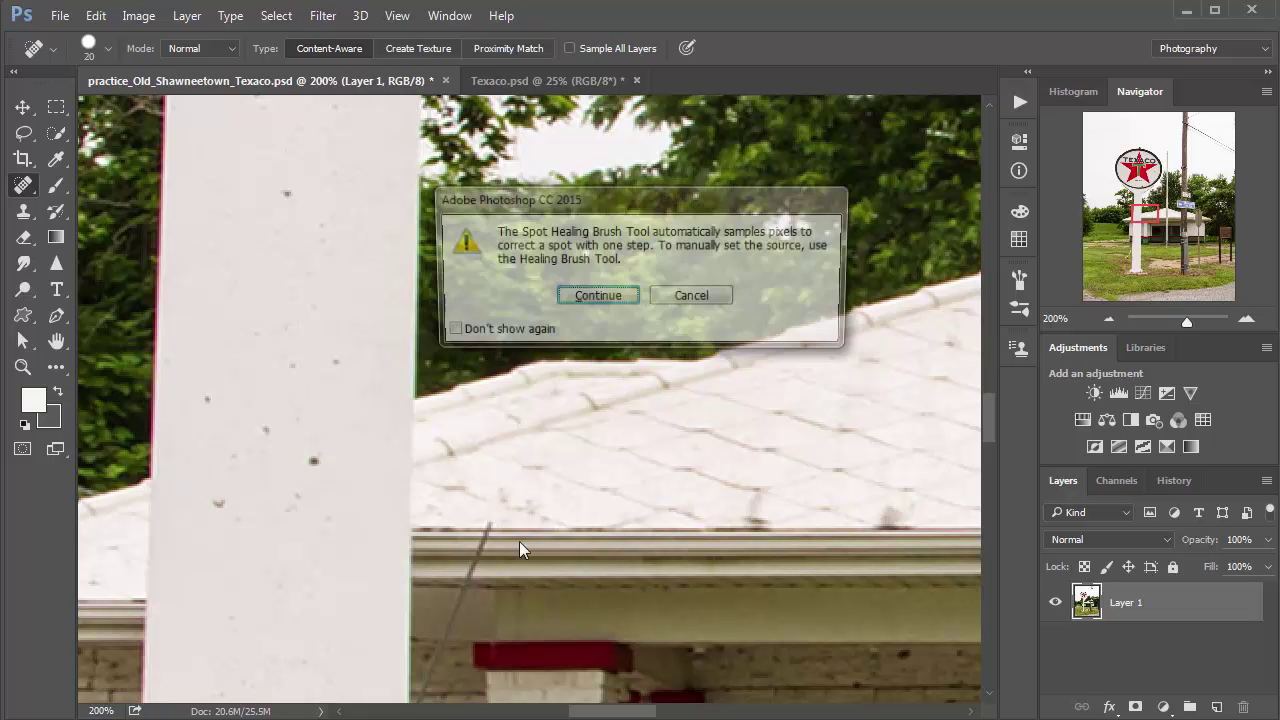
click(685, 298)
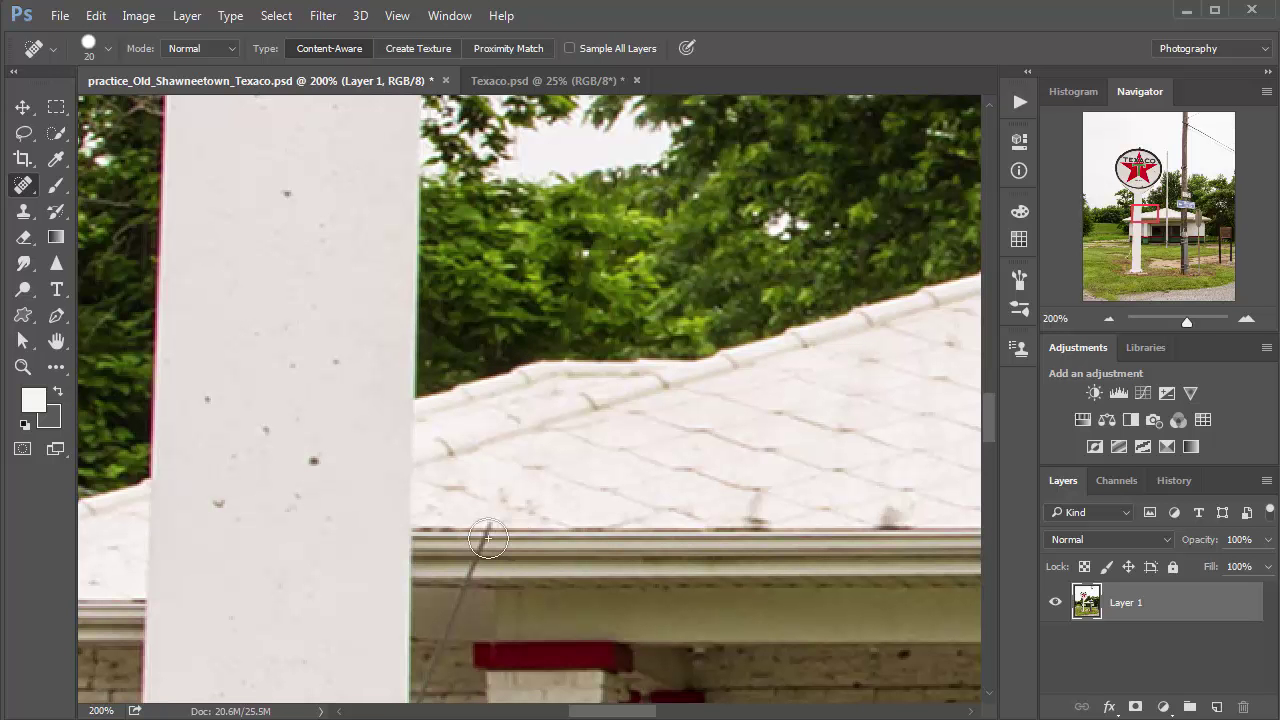
drag(485, 538, 444, 624)
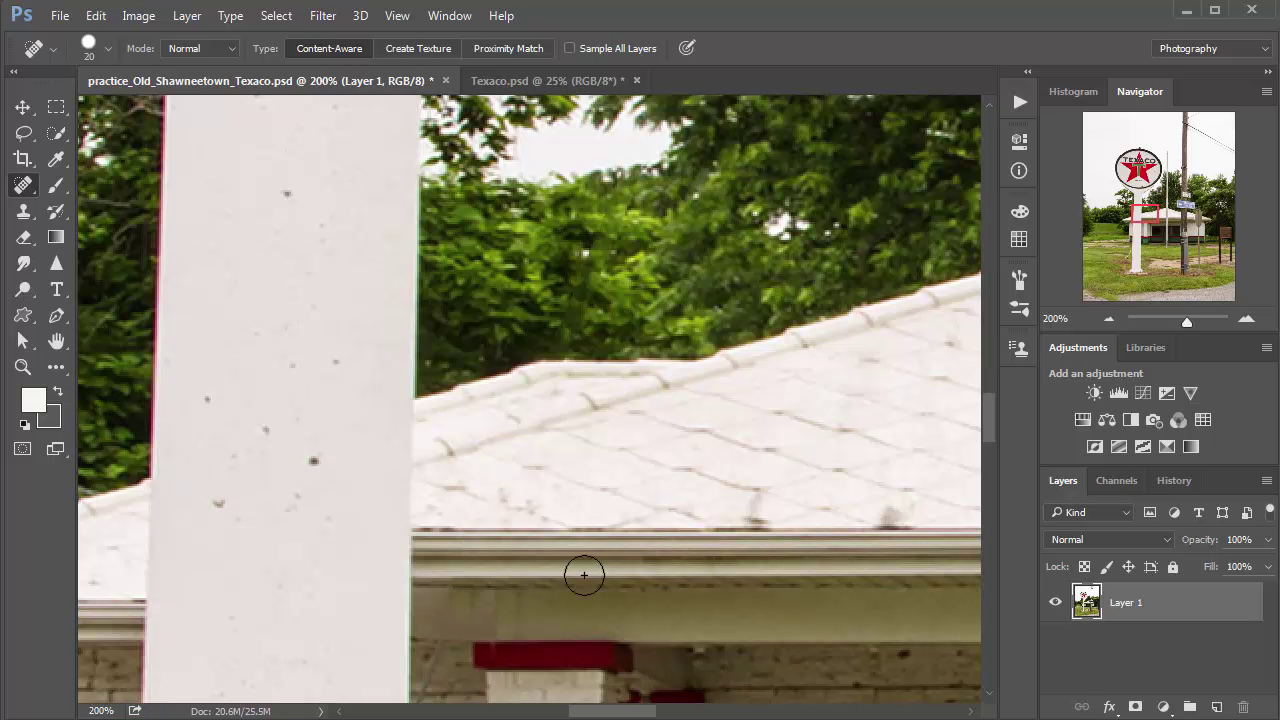
drag(627, 449, 699, 276)
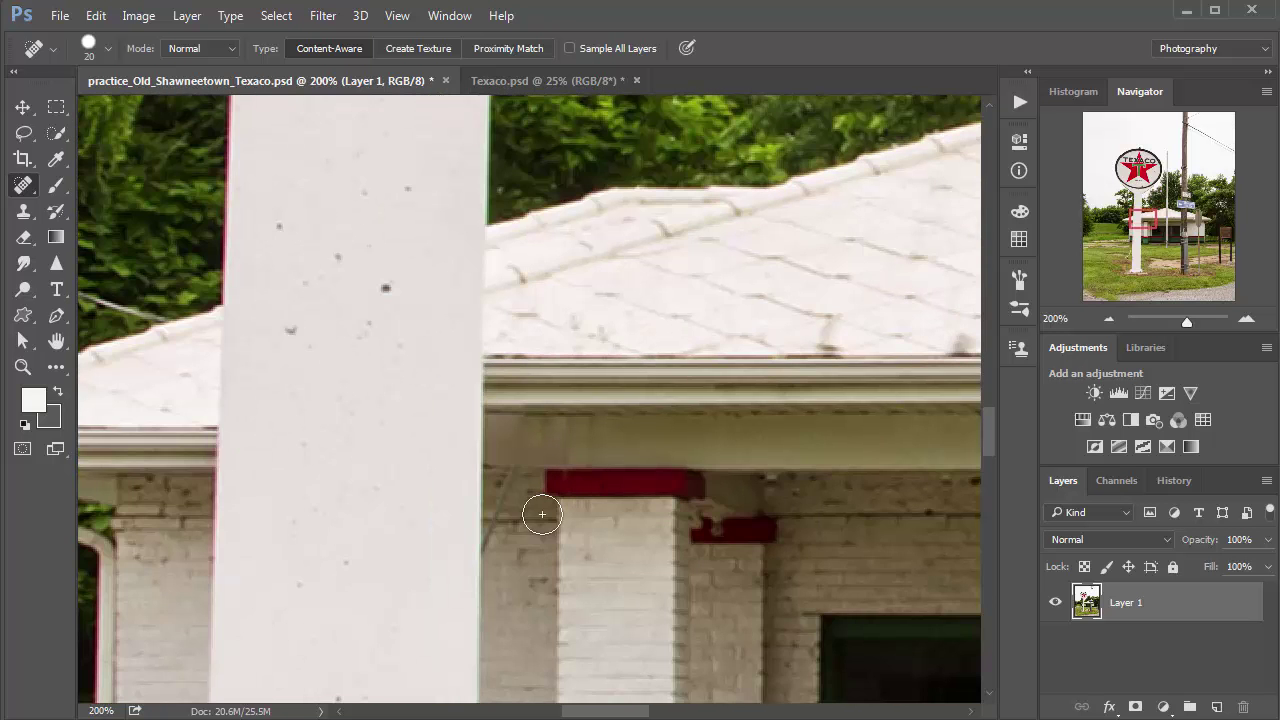
key(bracketleft)
key(bracketleft)
key(bracketleft)
drag(512, 474, 486, 556)
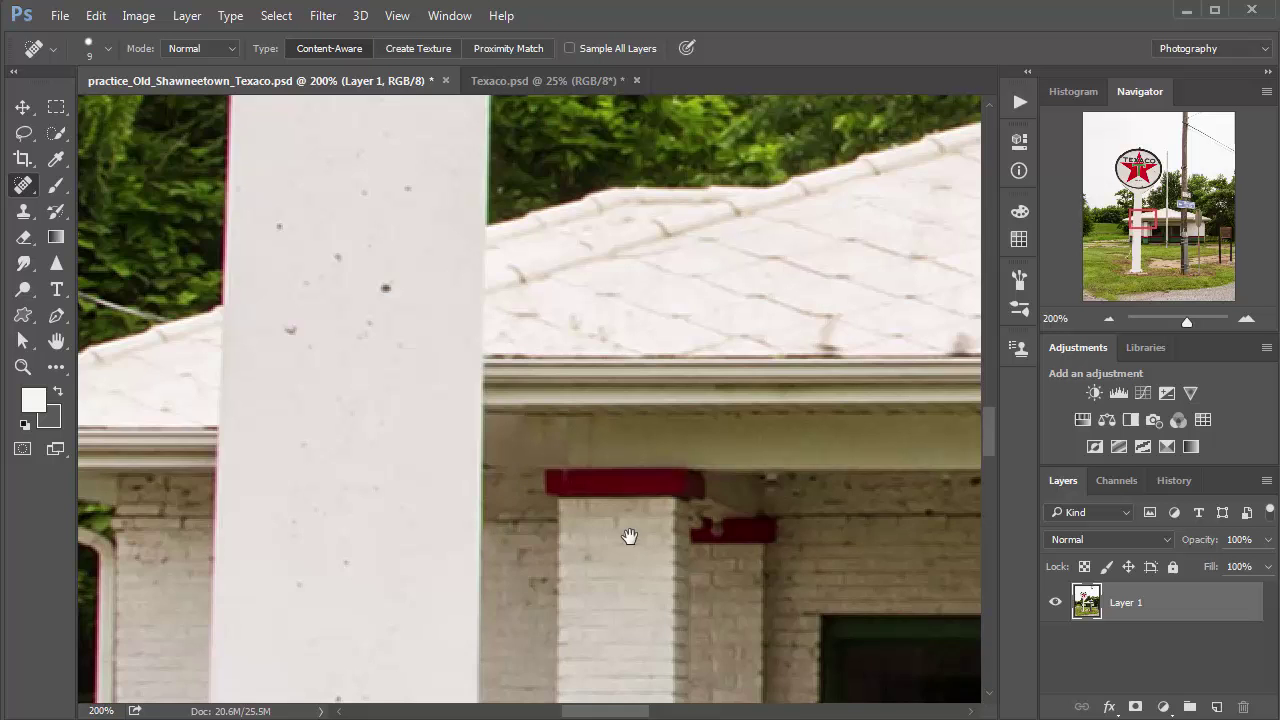
Heal the dark blob at the top of the hanging cable among the trees.
drag(629, 534, 466, 377)
drag(580, 340, 620, 584)
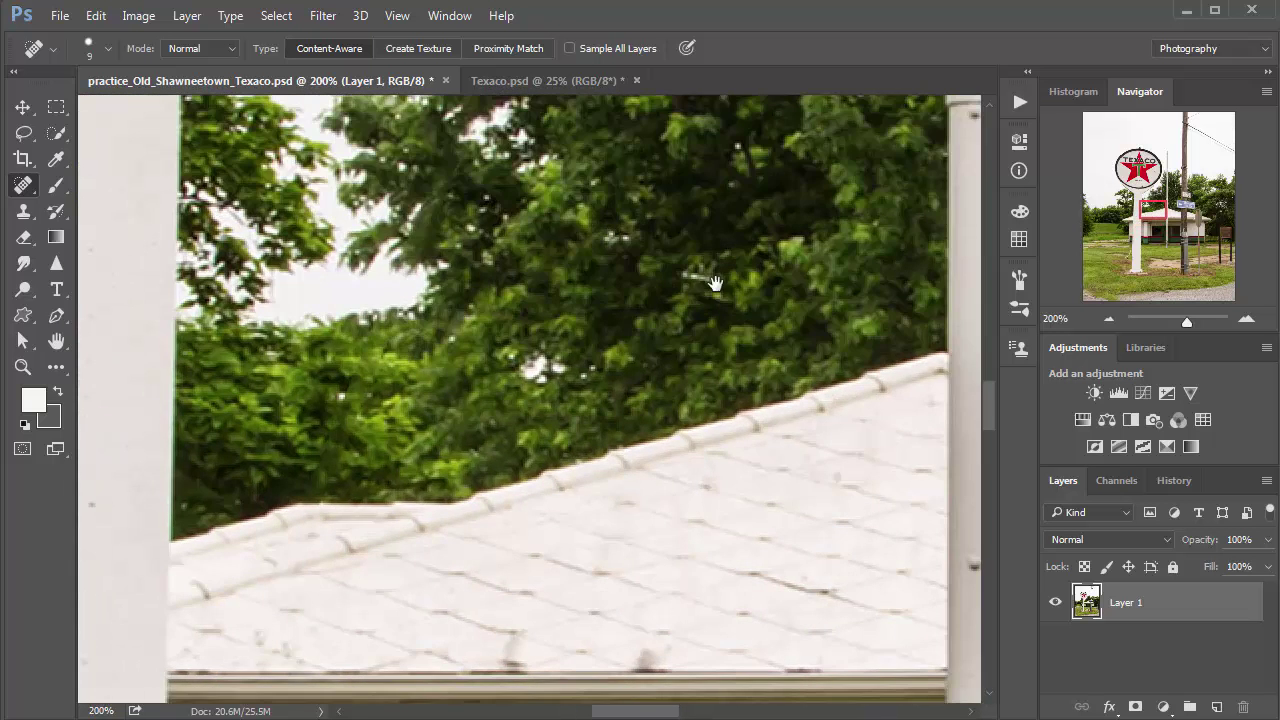
drag(716, 284, 575, 500)
drag(751, 343, 627, 493)
drag(695, 303, 623, 491)
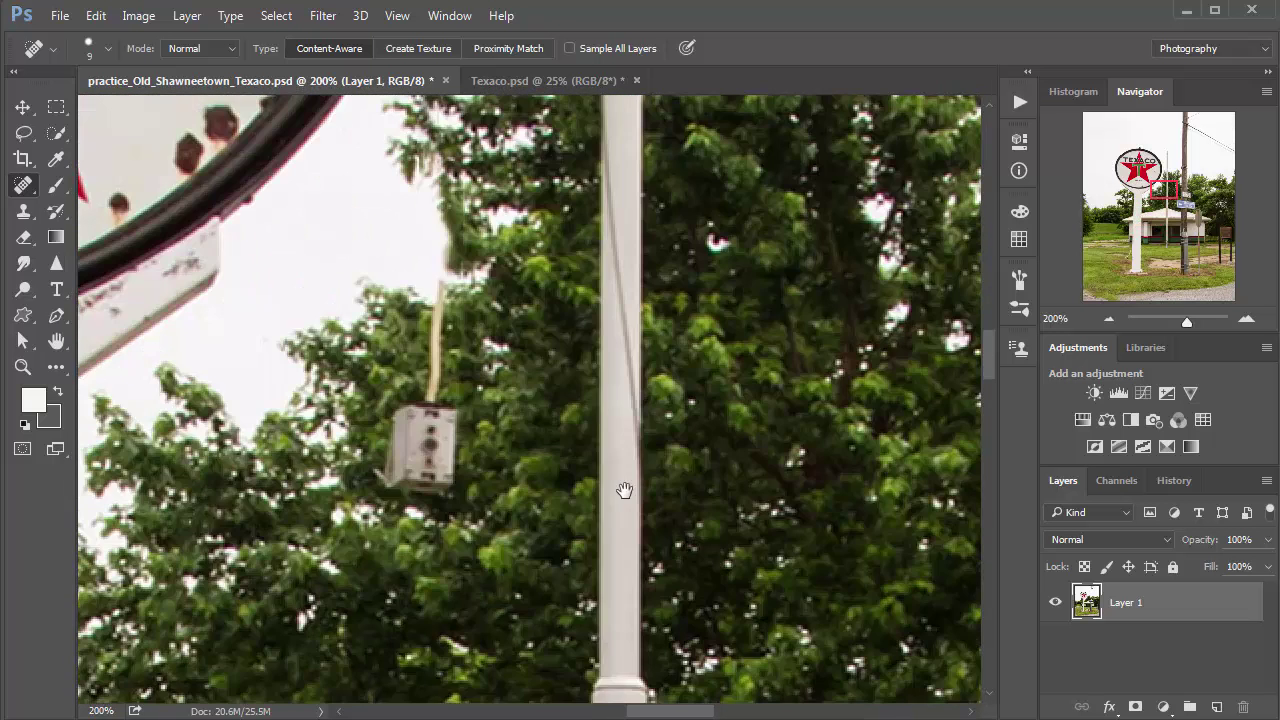
click(447, 252)
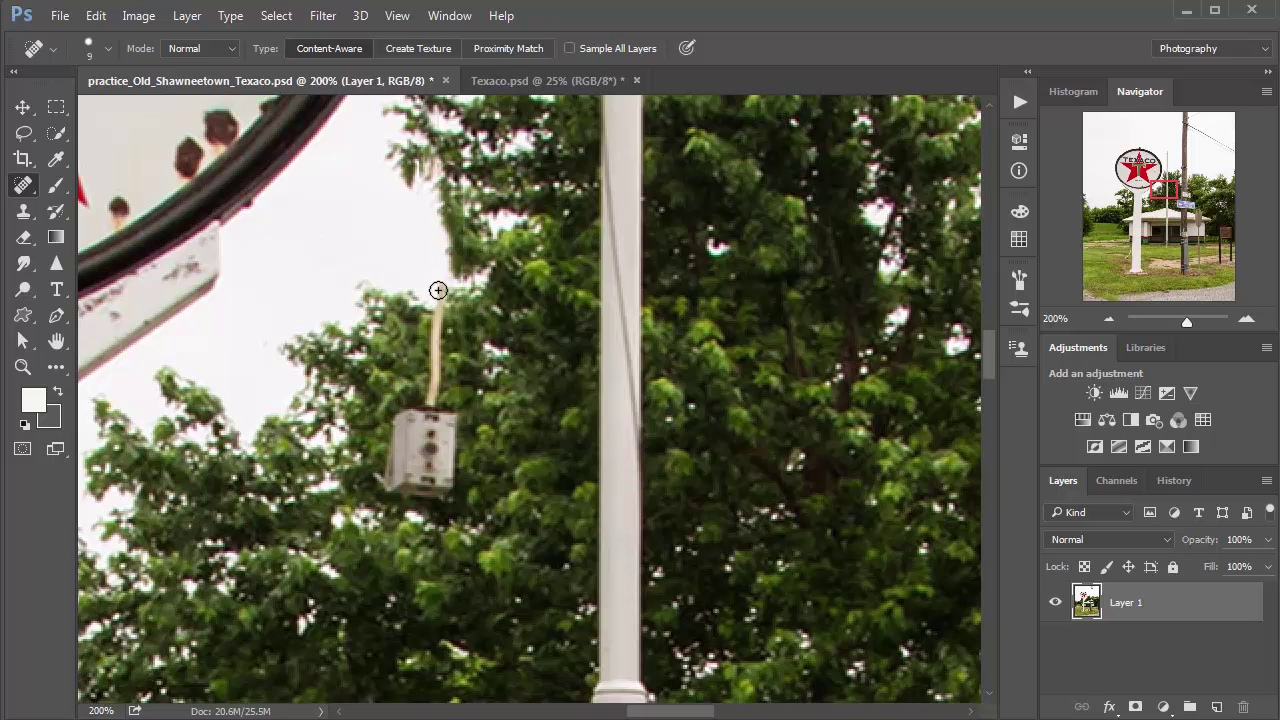
Paint out the hanging cable with a slightly larger healing brush.
key(bracketright)
key(bracketright)
click(437, 286)
mouse_move(437, 280)
mouse_down()
mouse_move(430, 485)
mouse_move(450, 415)
mouse_move(450, 465)
mouse_move(366, 492)
mouse_move(398, 412)
mouse_move(406, 474)
mouse_move(414, 432)
mouse_up()
Pan up to the wooden utility pole, then fit the whole photo on screen.
drag(699, 327, 704, 406)
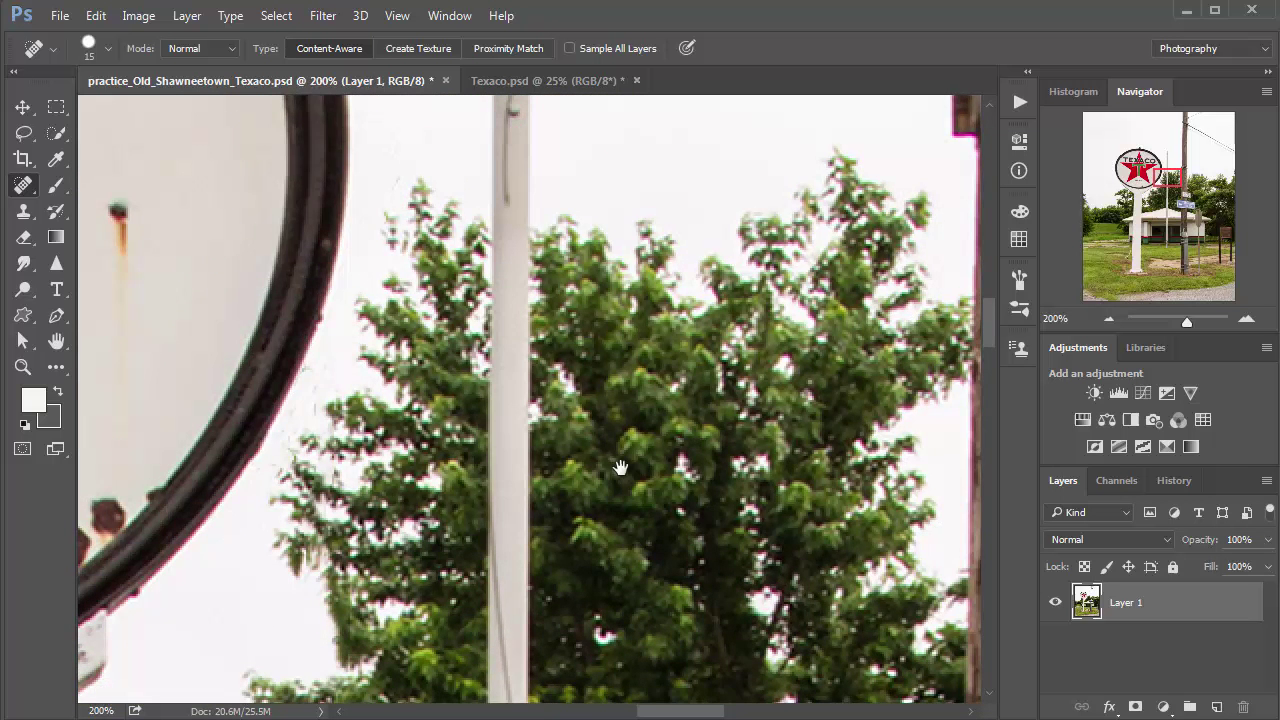
drag(621, 468, 461, 578)
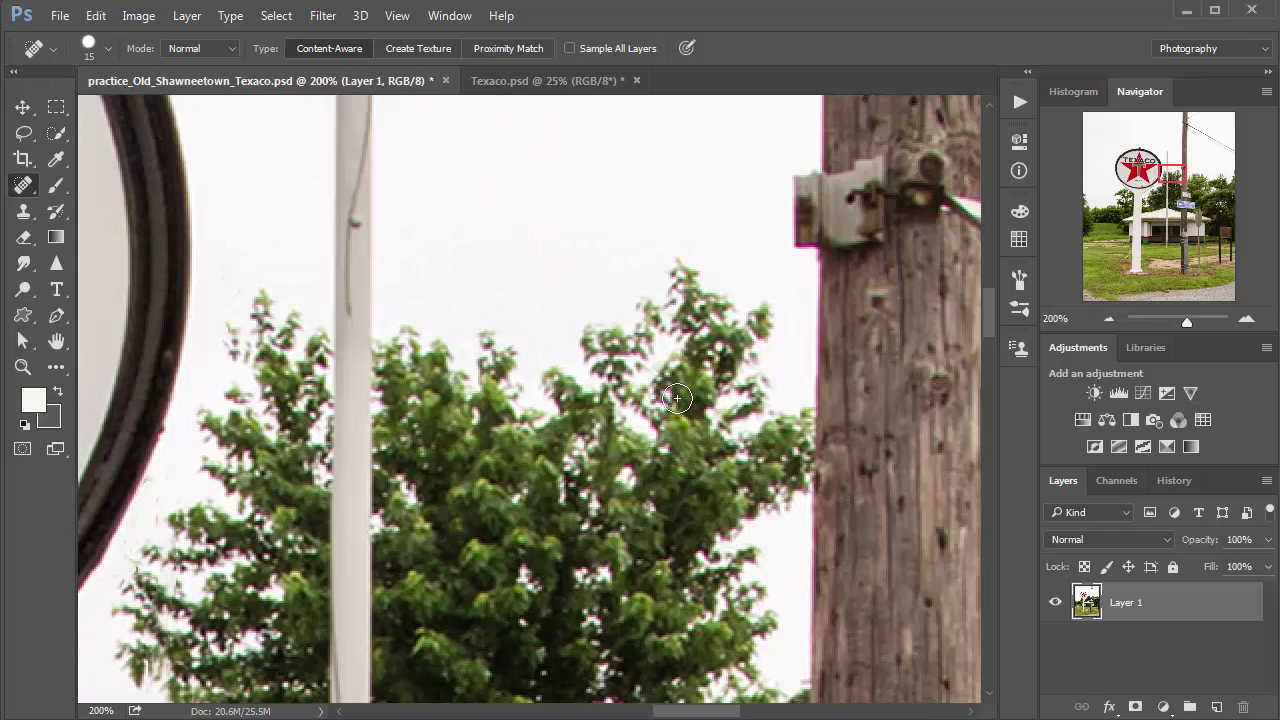
key(ctrl+0)
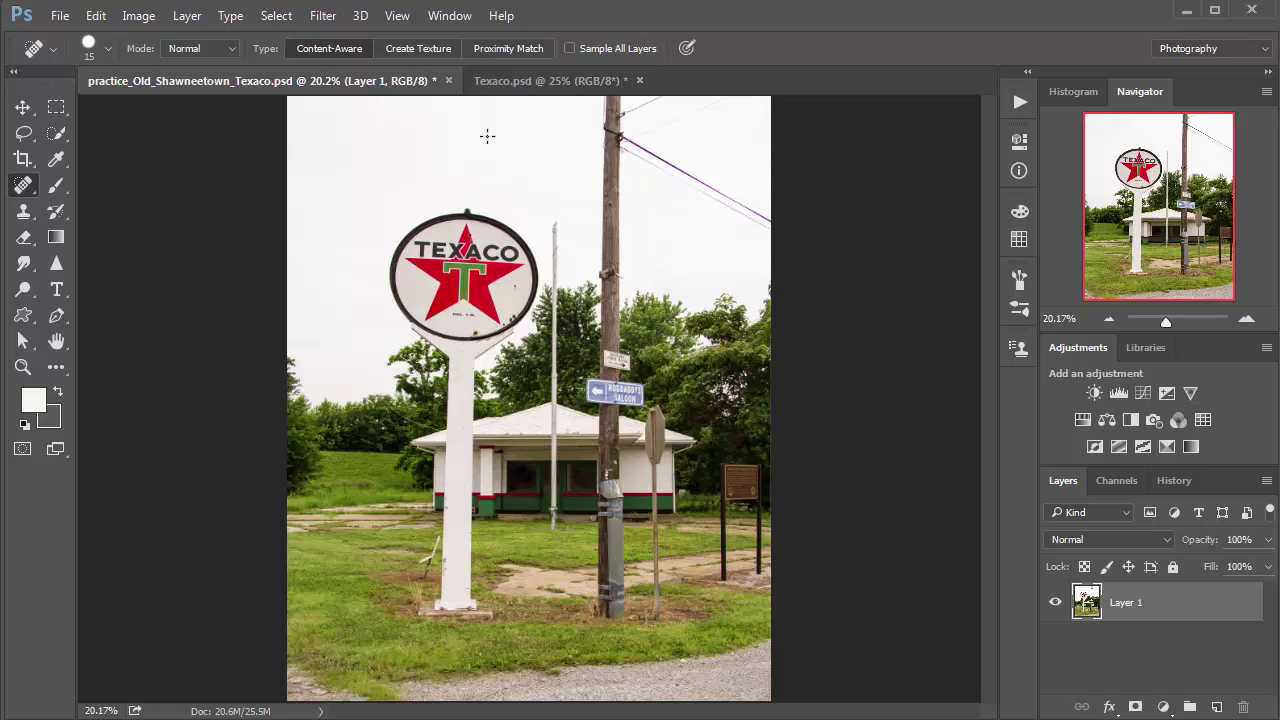
Zoom in on the utility pole top with the Spot Healing Brush active.
click(645, 145)
click(633, 138)
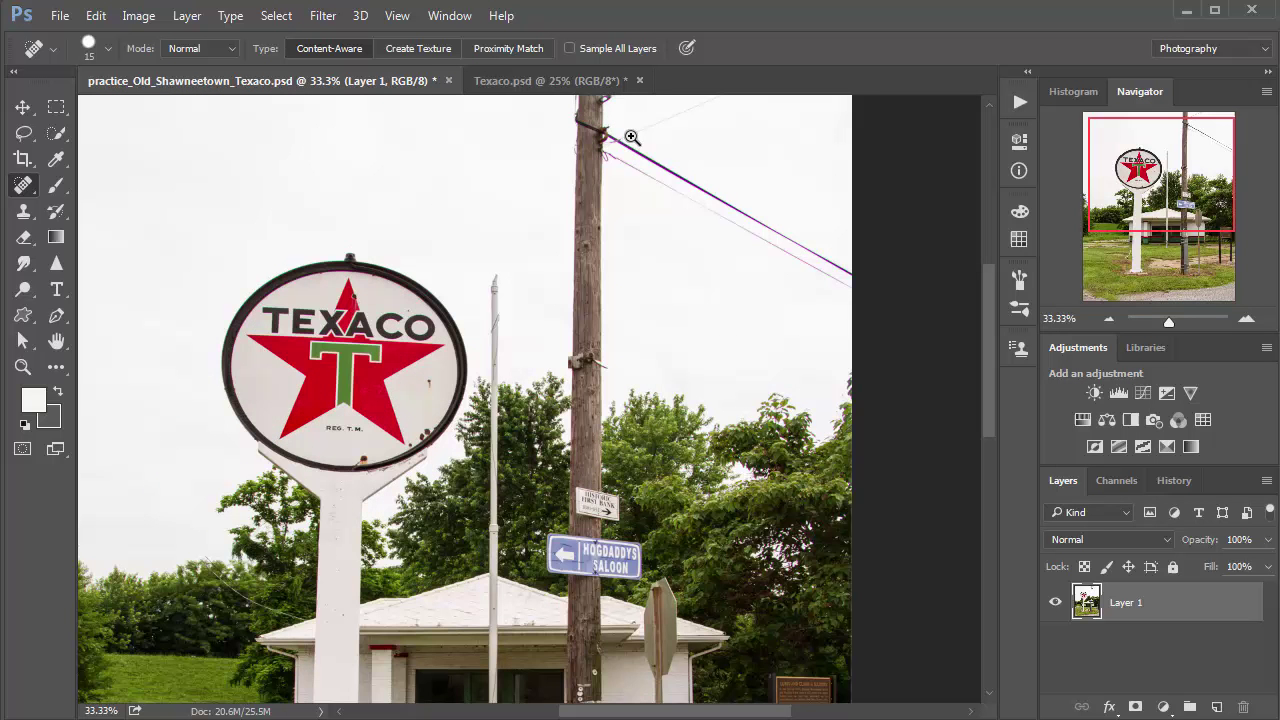
click(631, 136)
drag(631, 218, 612, 290)
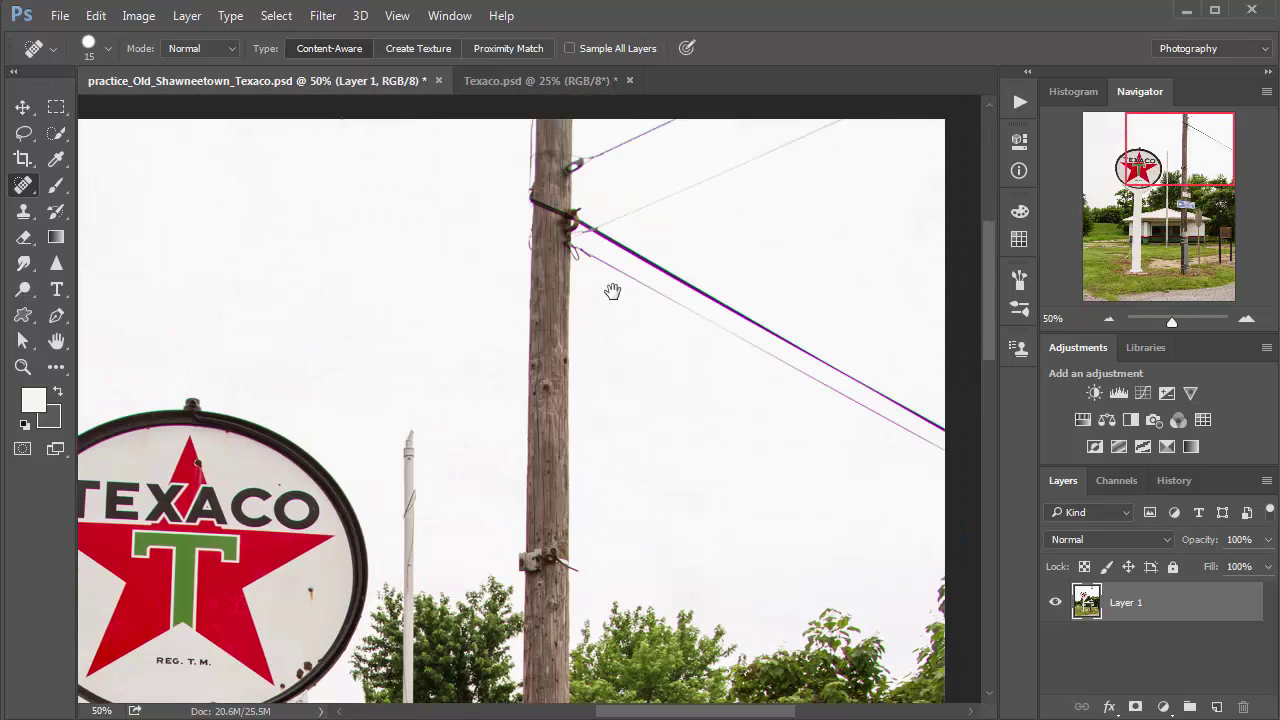
right_click(23, 185)
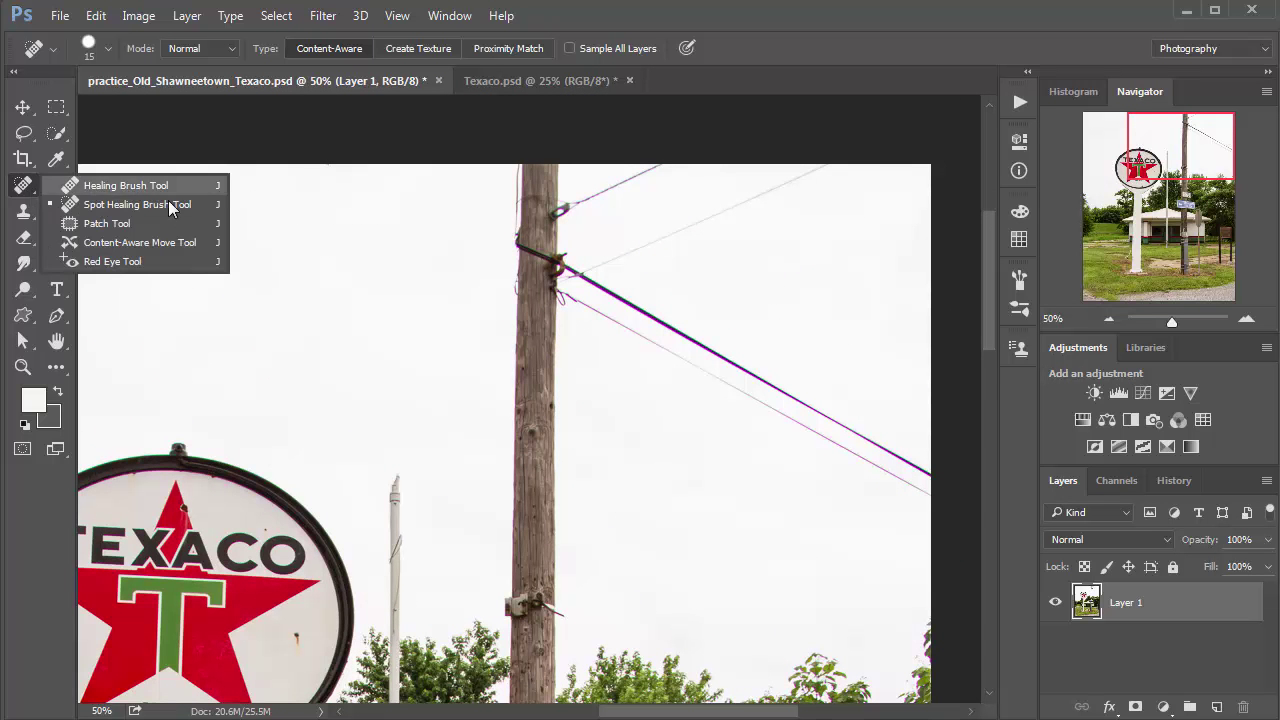
click(242, 206)
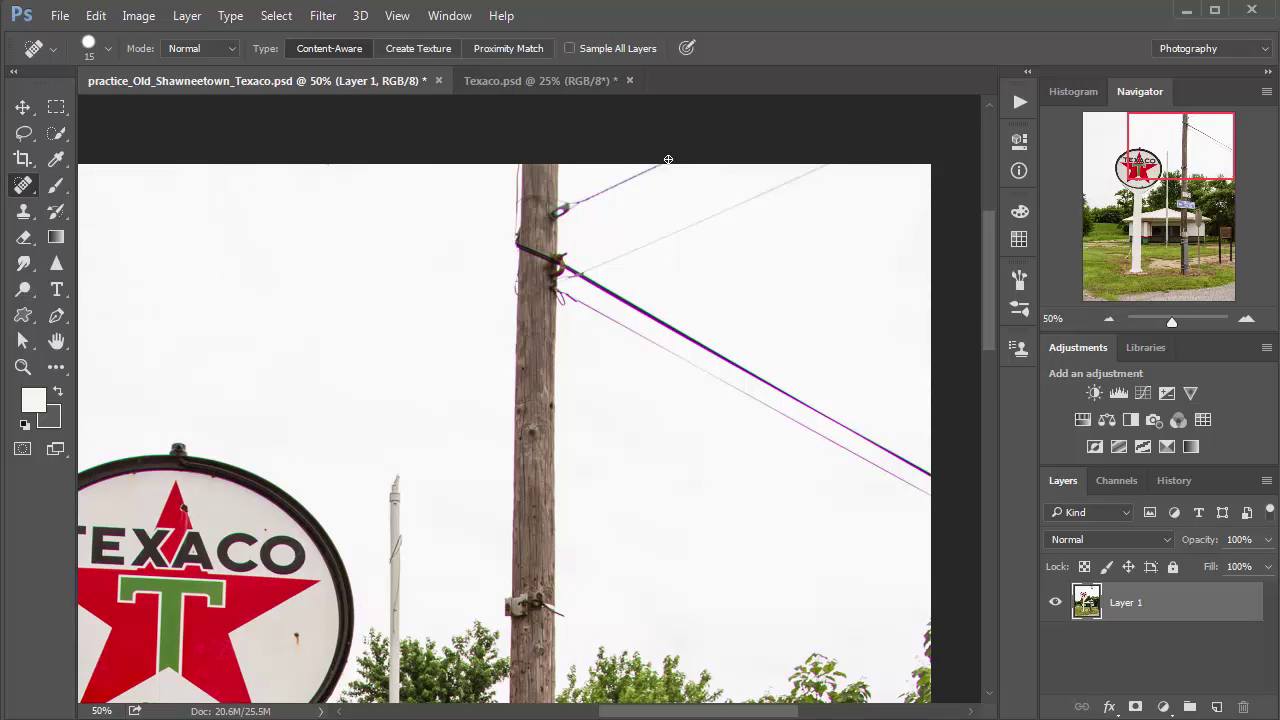
Heal the upper wires, bracket fringe, hook and lower wire tail at brush size 25.
shift+click(577, 202)
shift+click(826, 164)
key(bracketright)
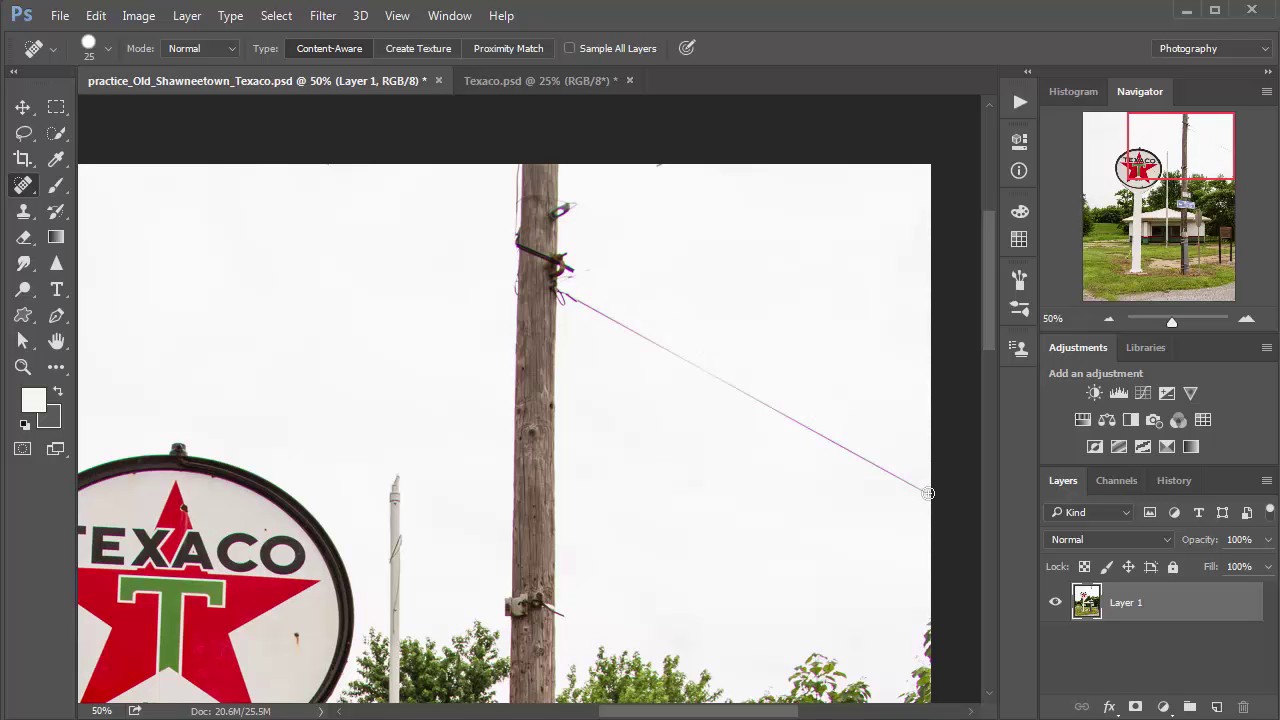
shift+click(563, 291)
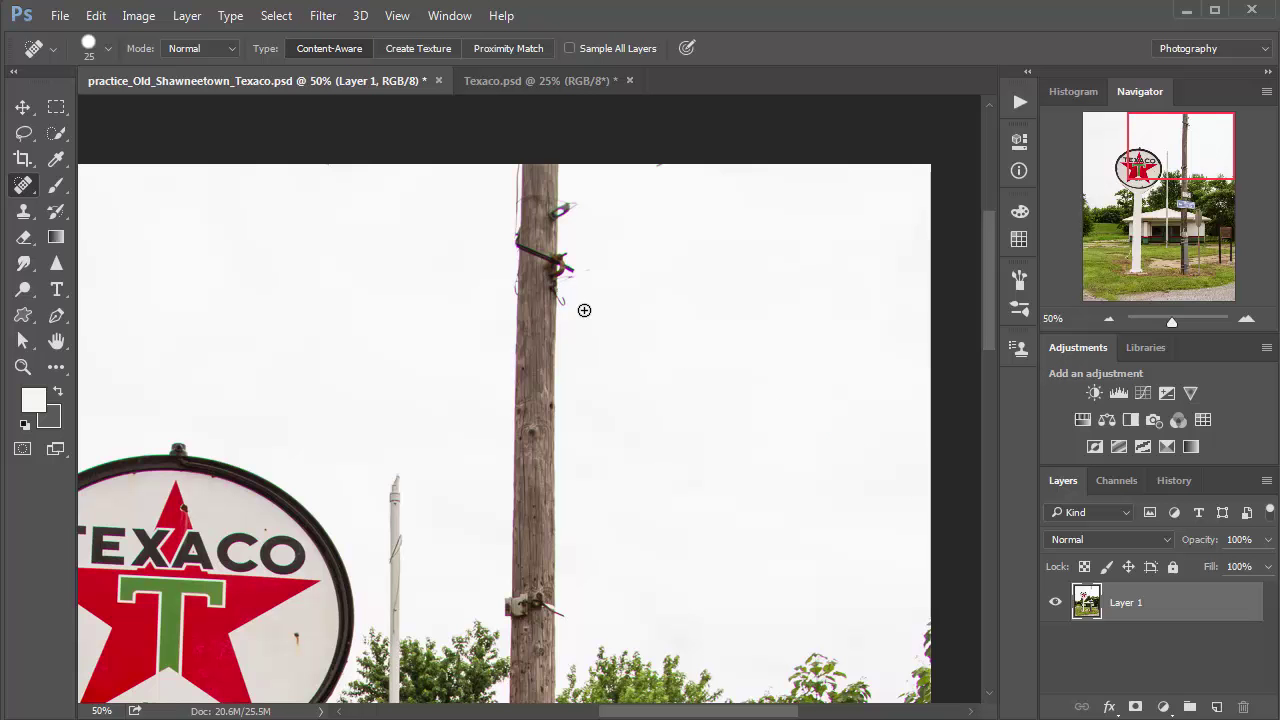
drag(568, 259, 569, 278)
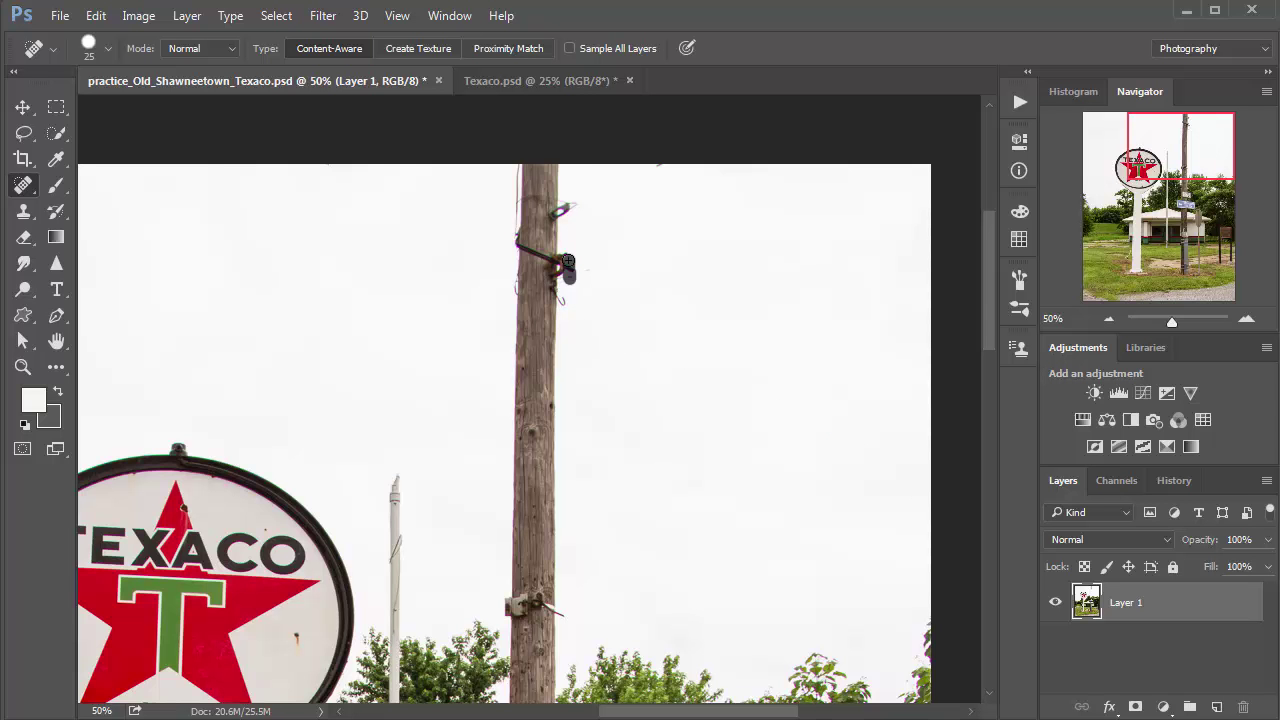
click(572, 206)
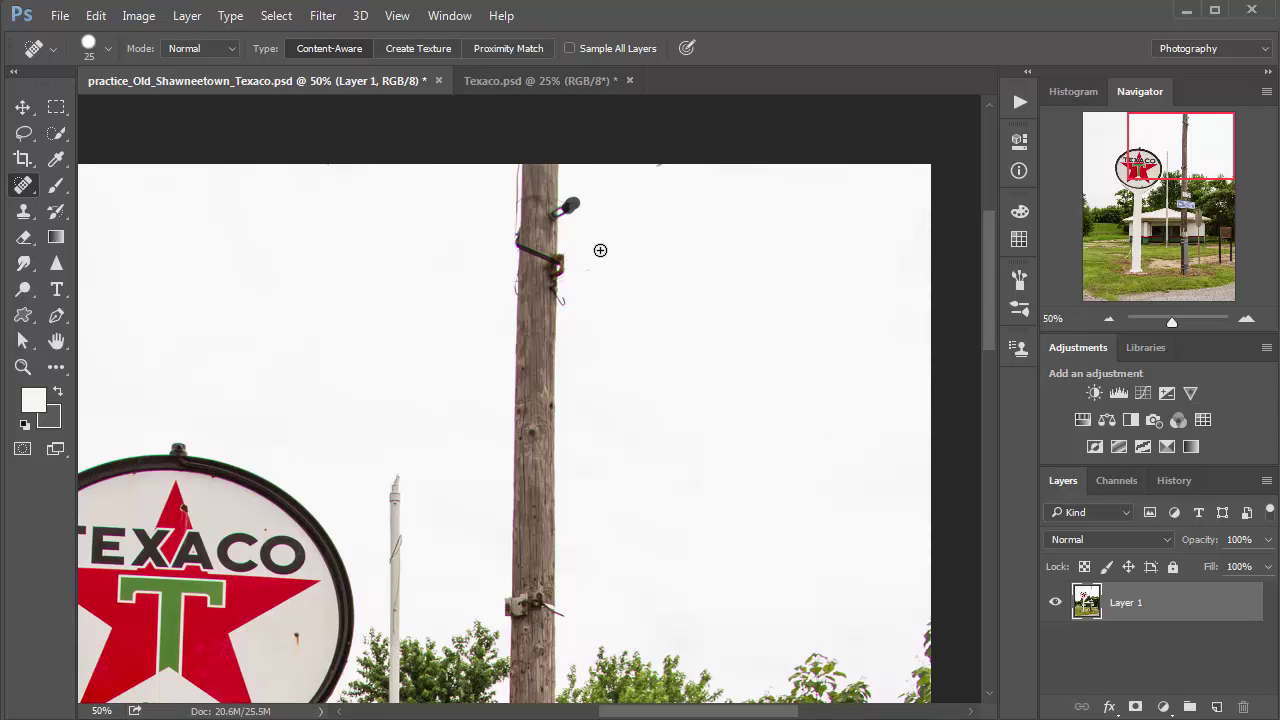
click(566, 615)
drag(571, 292, 494, 316)
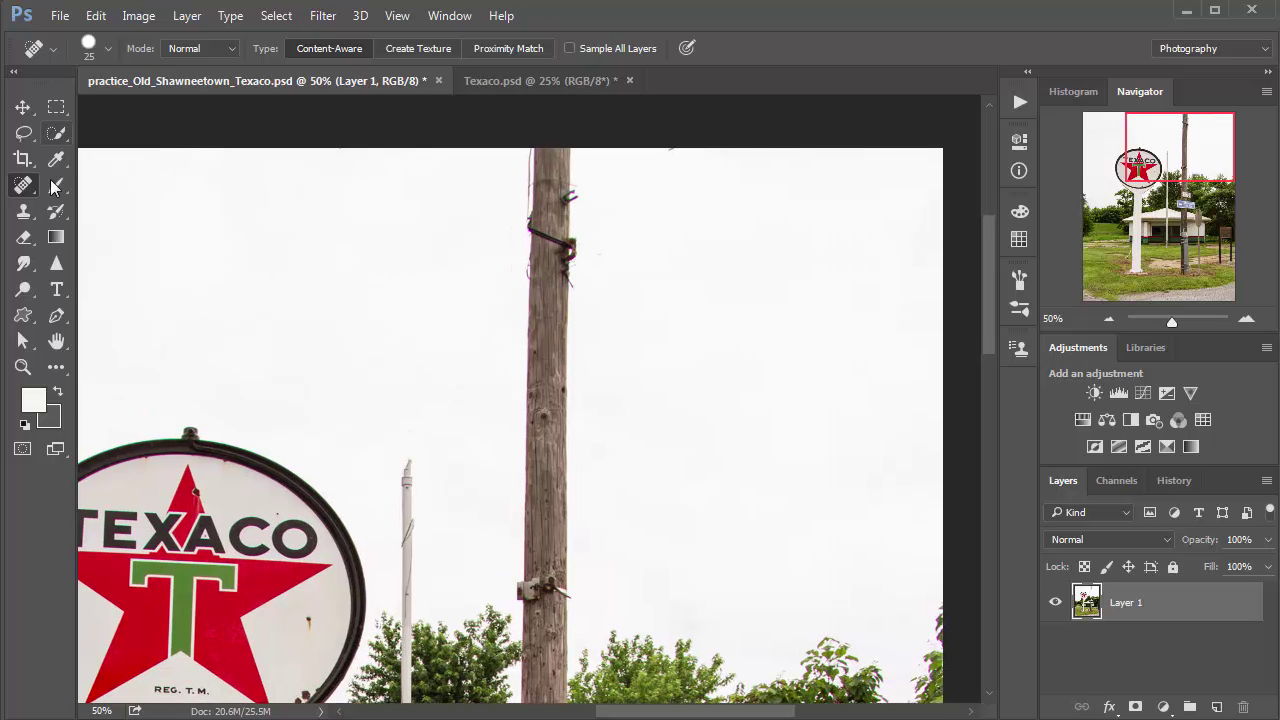
Lasso the upper utility pole, content-aware fill it with sky, and deselect.
drag(18, 142, 100, 140)
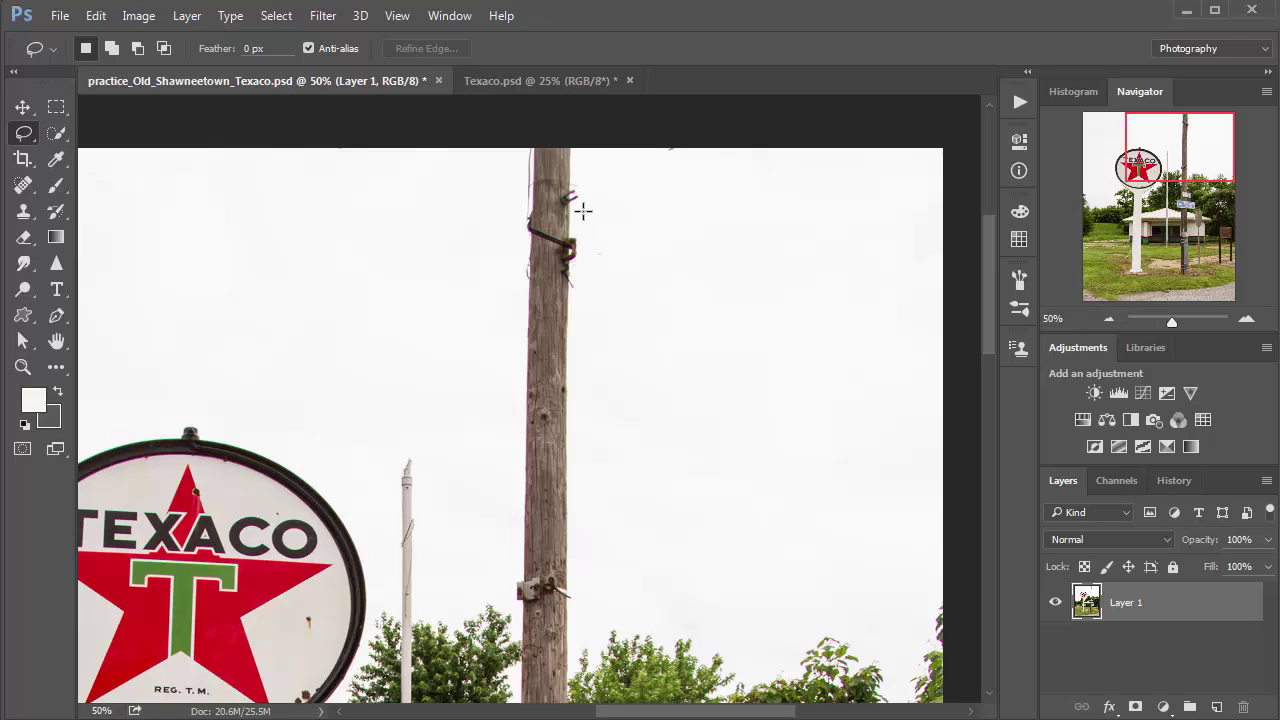
mouse_move(583, 210)
mouse_down()
mouse_move(568, 142)
mouse_move(525, 156)
mouse_move(509, 554)
mouse_move(514, 605)
mouse_move(533, 620)
mouse_move(576, 616)
mouse_move(580, 451)
mouse_up()
click(96, 16)
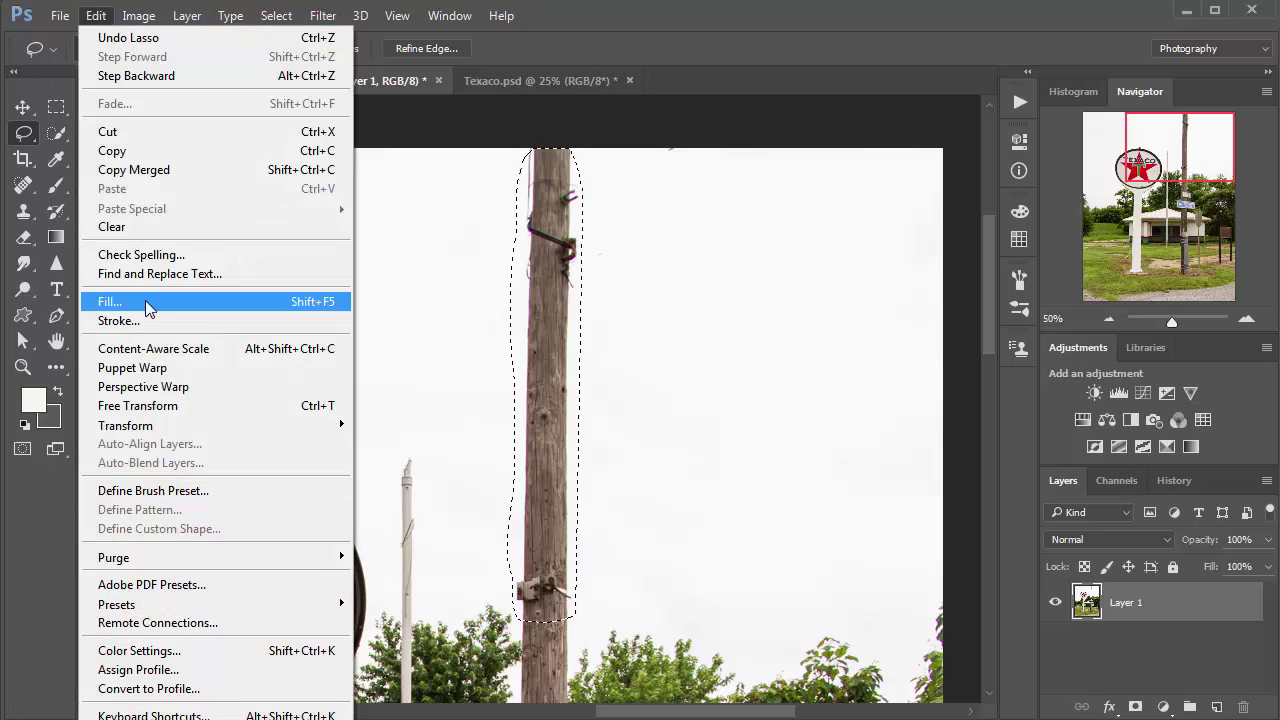
click(148, 302)
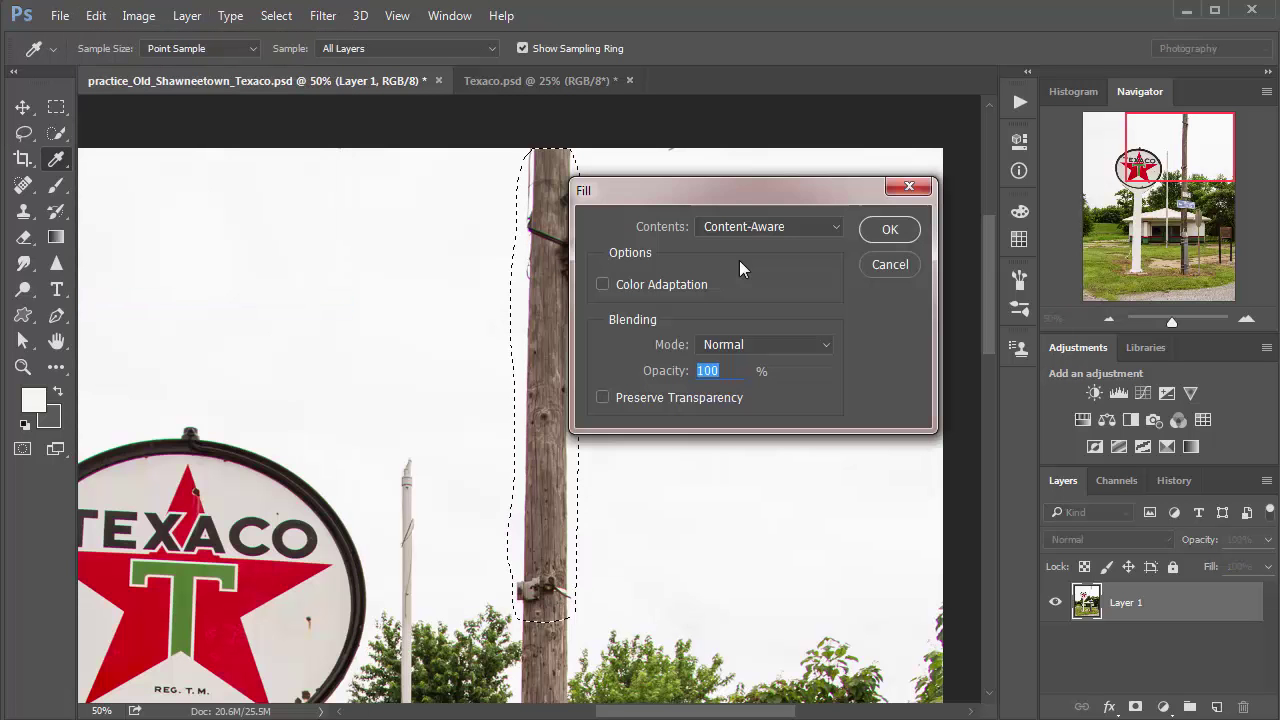
click(889, 229)
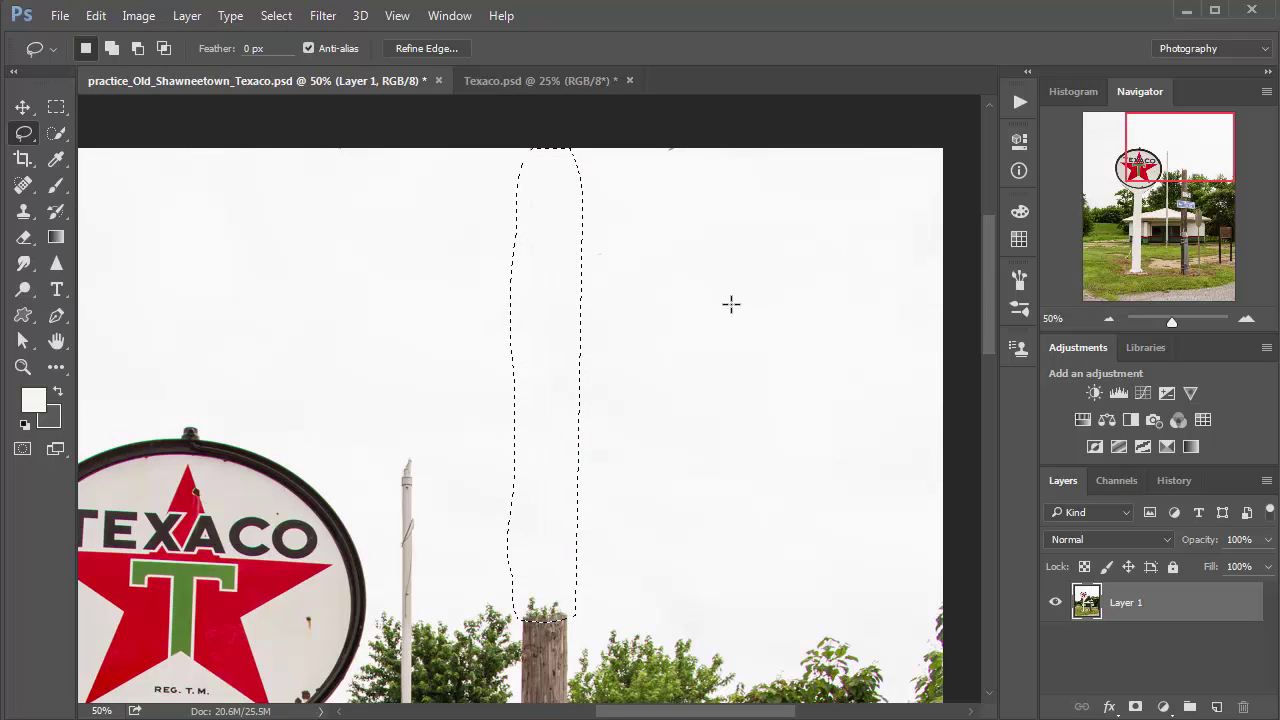
key(ctrl+d)
drag(645, 461, 686, 160)
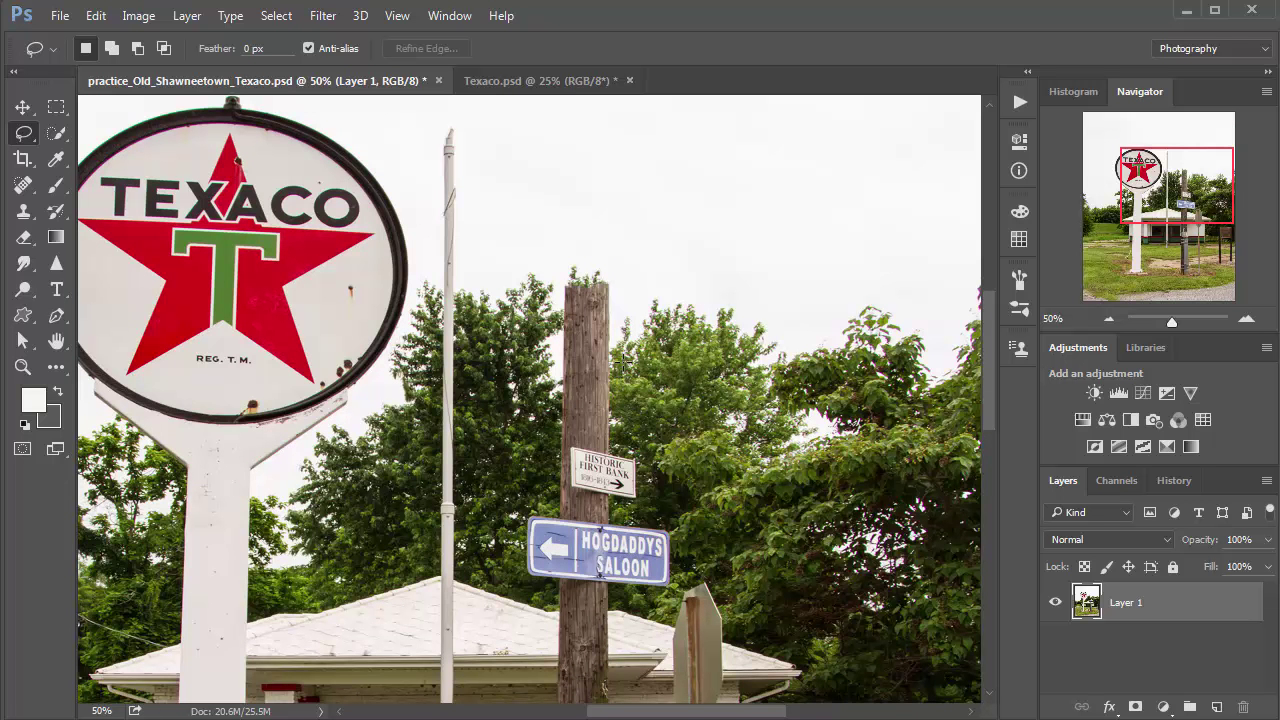
Lasso the white pole top above the signs and content-aware fill it.
mouse_move(624, 360)
mouse_down()
mouse_move(622, 275)
mouse_move(565, 270)
mouse_move(549, 358)
mouse_move(552, 502)
mouse_move(640, 508)
mouse_move(650, 470)
mouse_move(622, 428)
mouse_move(625, 408)
mouse_move(690, 446)
mouse_up()
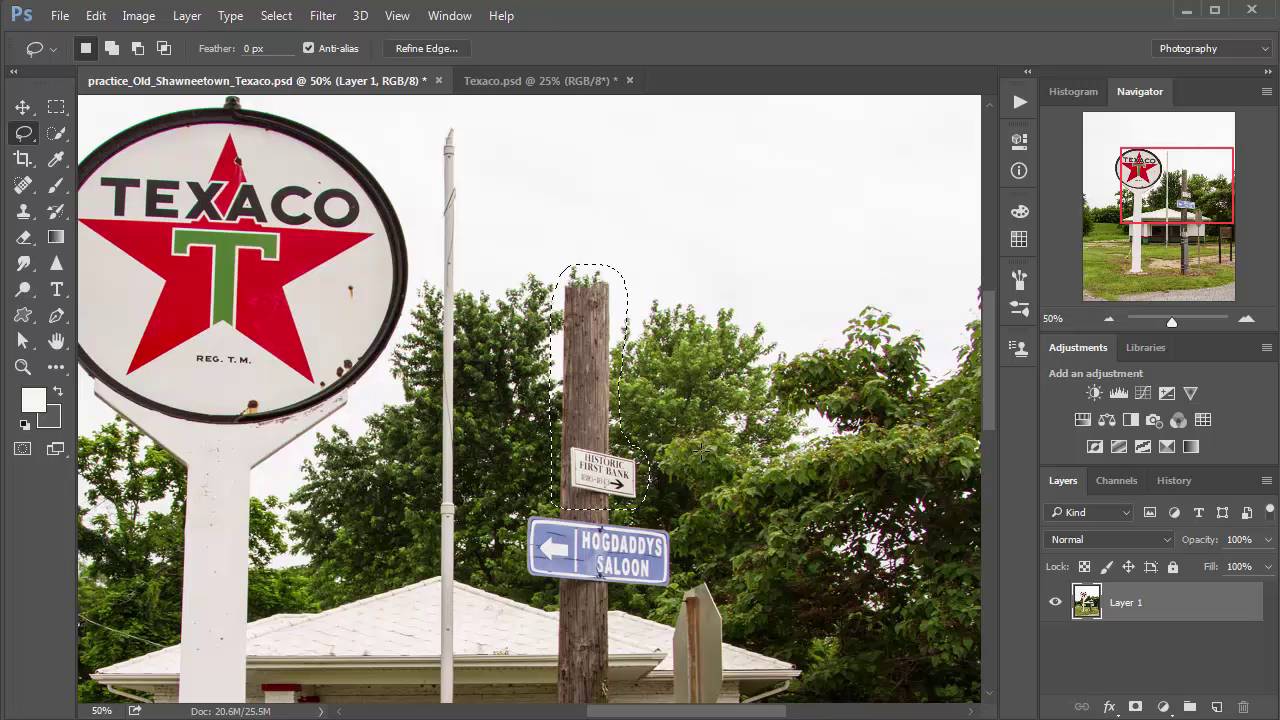
click(95, 16)
click(110, 301)
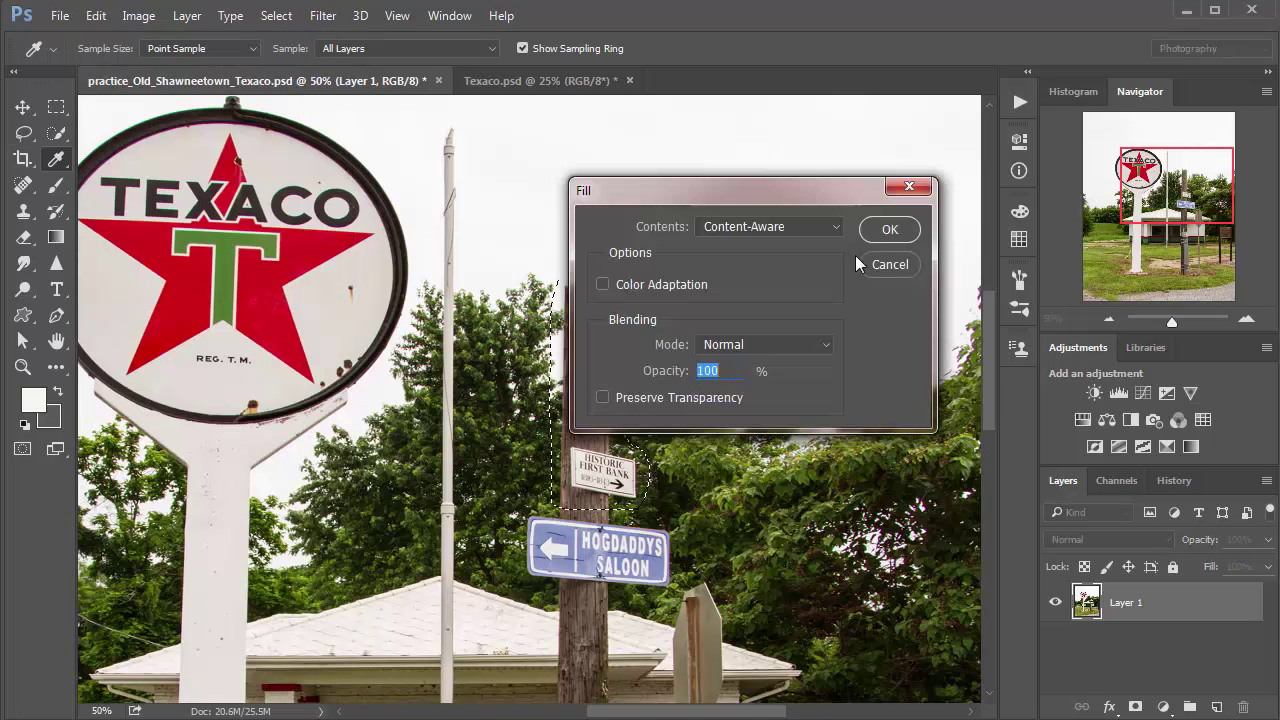
click(890, 230)
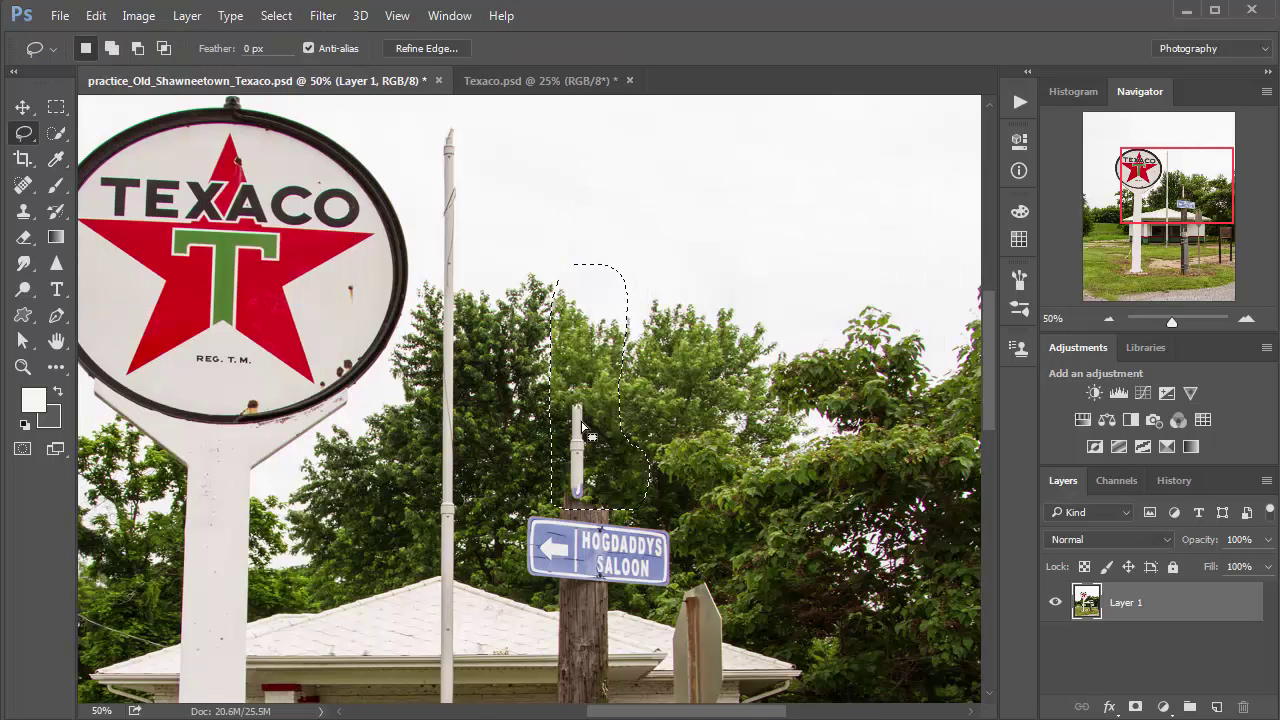
key(ctrl+d)
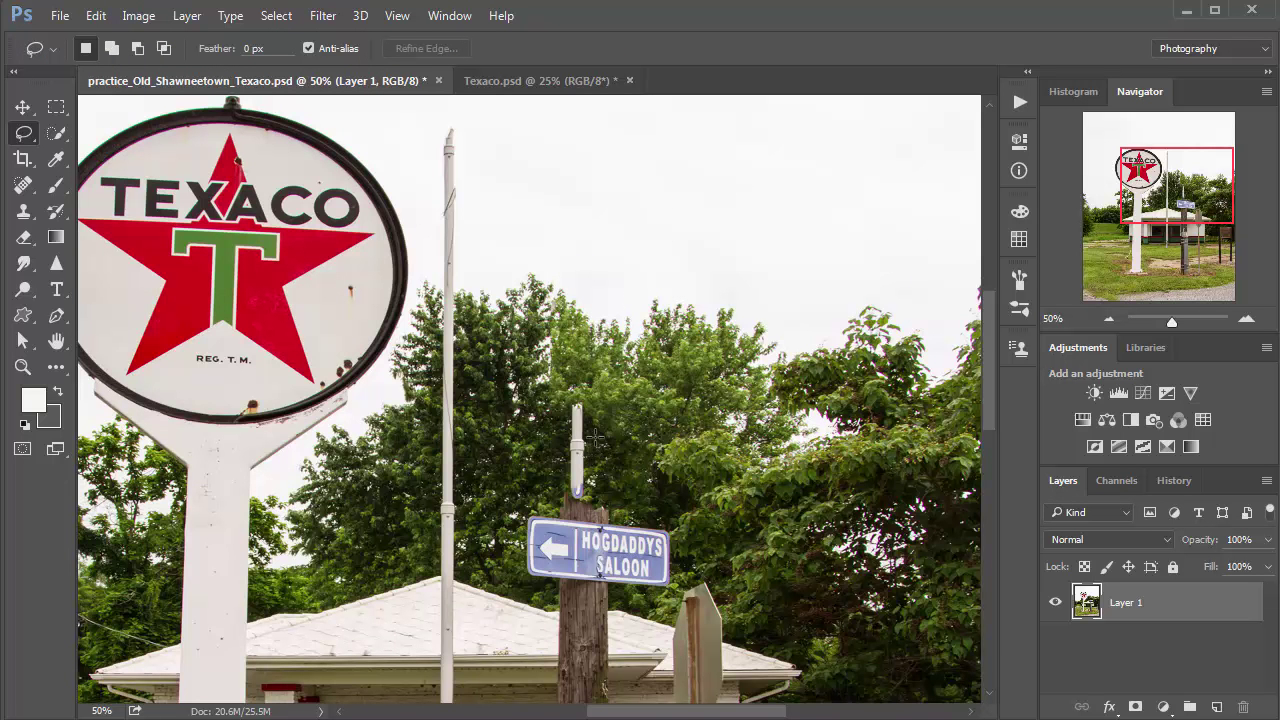
Content-aware fill the remaining short pole stub.
mouse_move(594, 452)
mouse_down()
mouse_move(588, 397)
mouse_move(566, 446)
mouse_move(578, 502)
mouse_move(600, 492)
mouse_move(598, 470)
mouse_up()
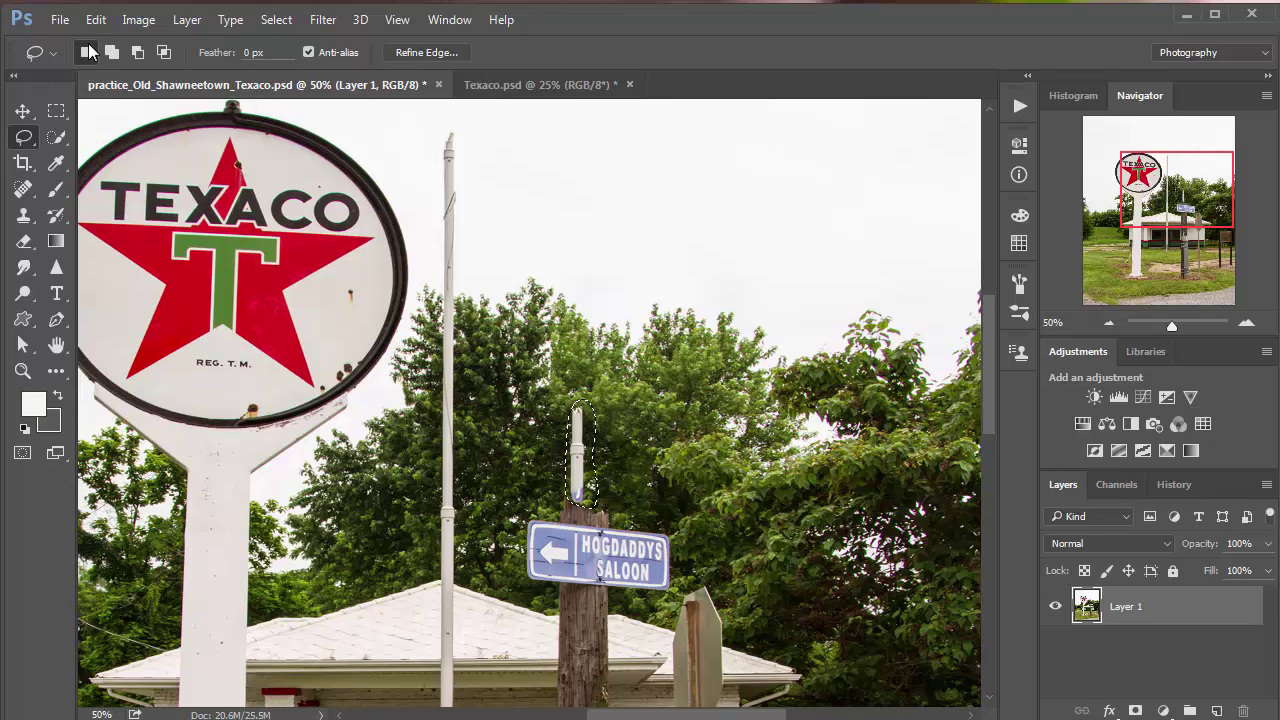
click(96, 15)
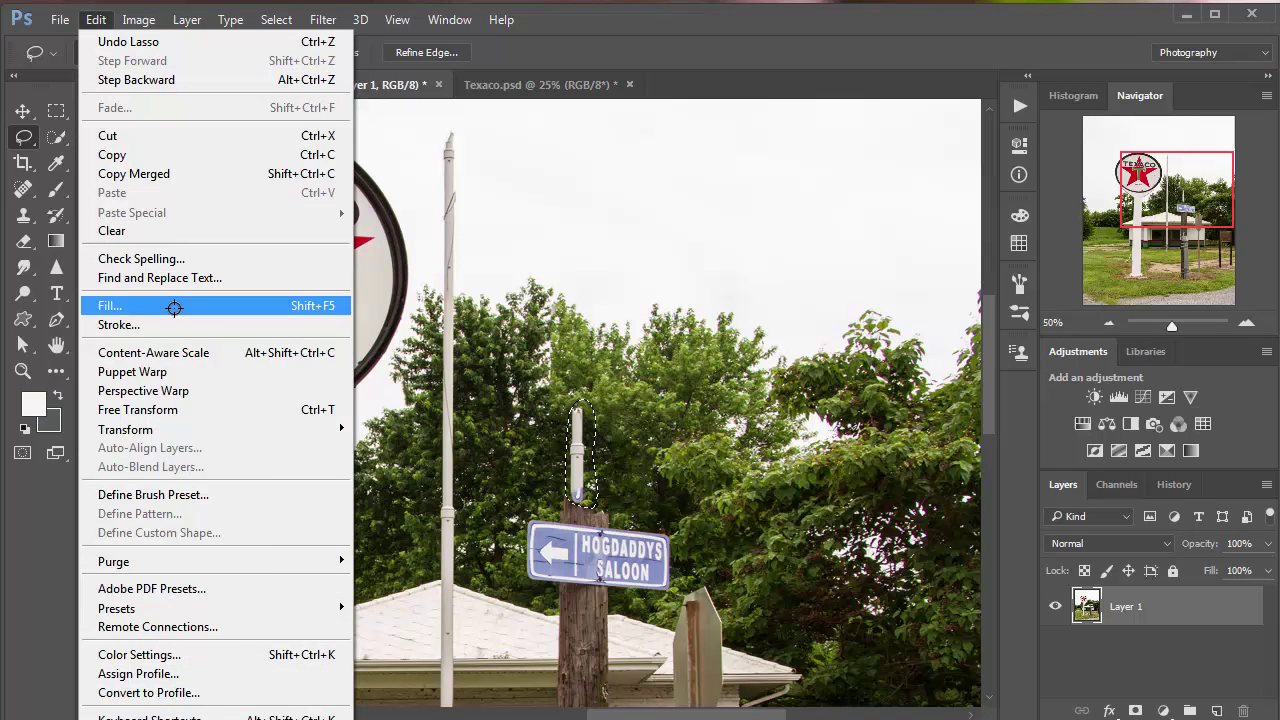
click(150, 306)
click(890, 230)
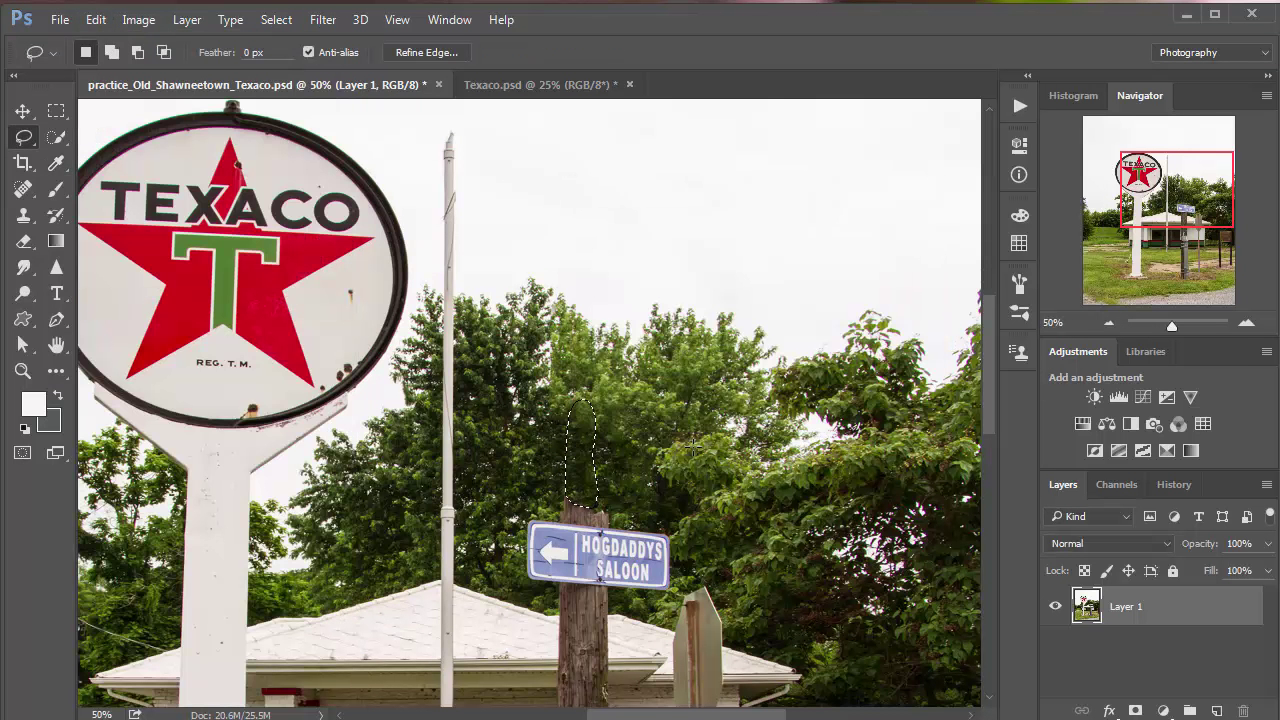
key(ctrl+d)
Lasso the HOGDADDYS SALOON sign and content-aware fill it with the trees behind.
drag(666, 511, 653, 322)
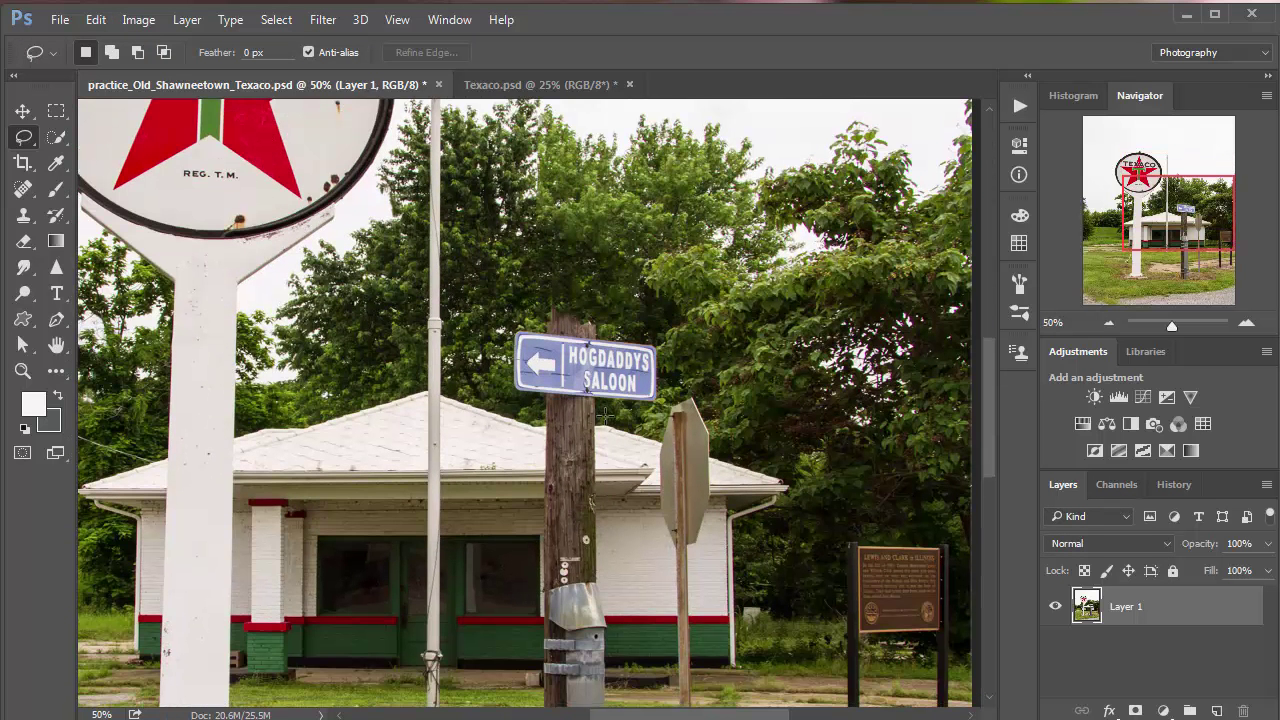
mouse_move(645, 408)
mouse_down()
mouse_move(664, 366)
mouse_move(650, 338)
mouse_move(555, 310)
mouse_move(504, 345)
mouse_move(514, 404)
mouse_move(556, 420)
mouse_move(600, 412)
mouse_up()
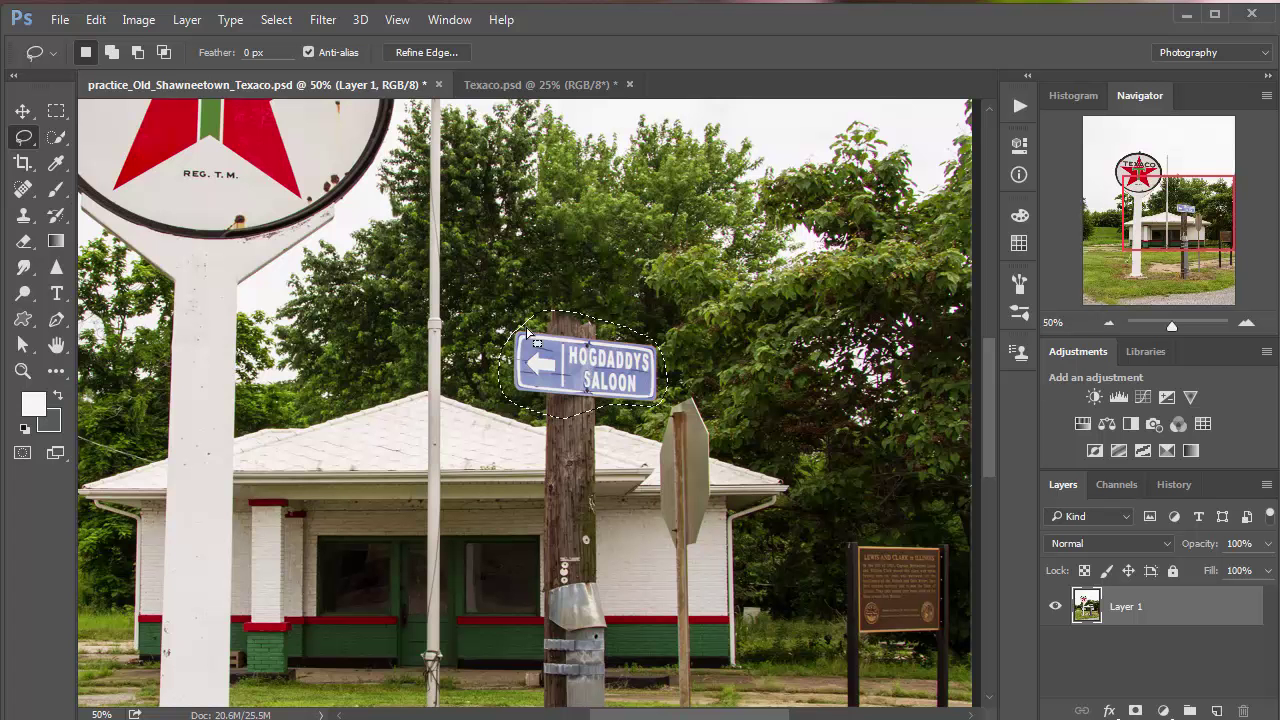
key(shift)
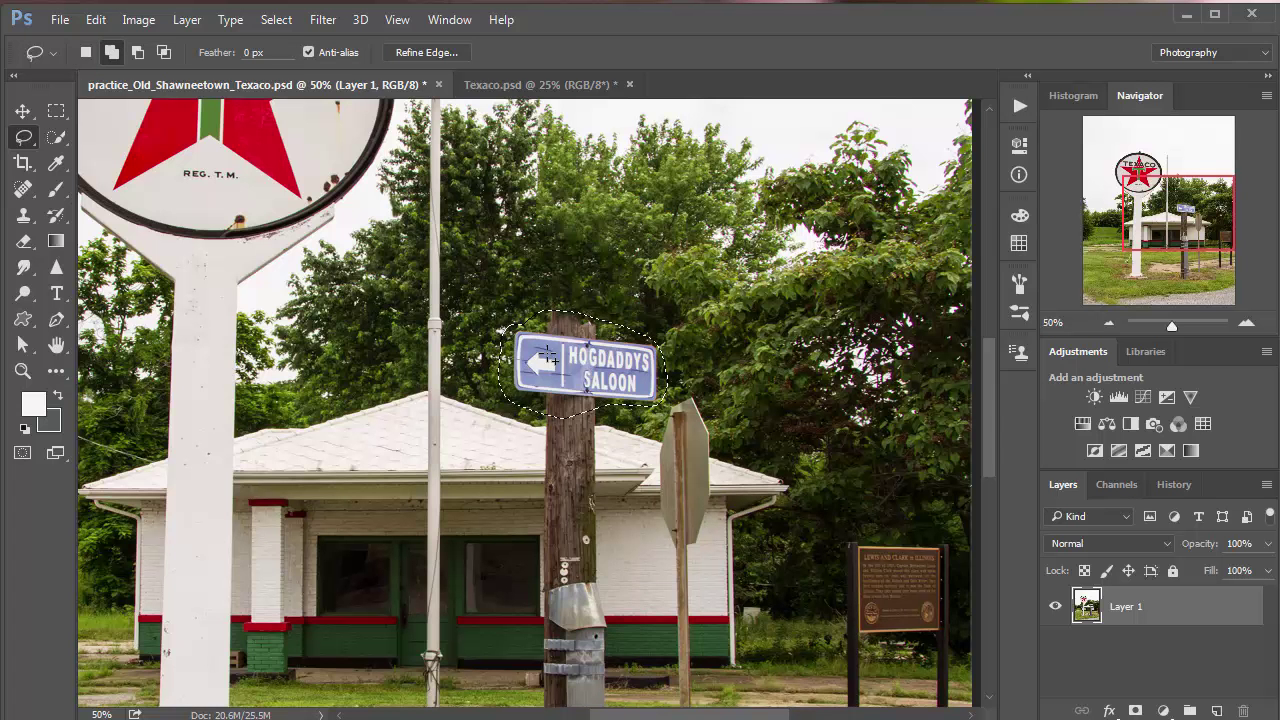
click(98, 20)
click(115, 305)
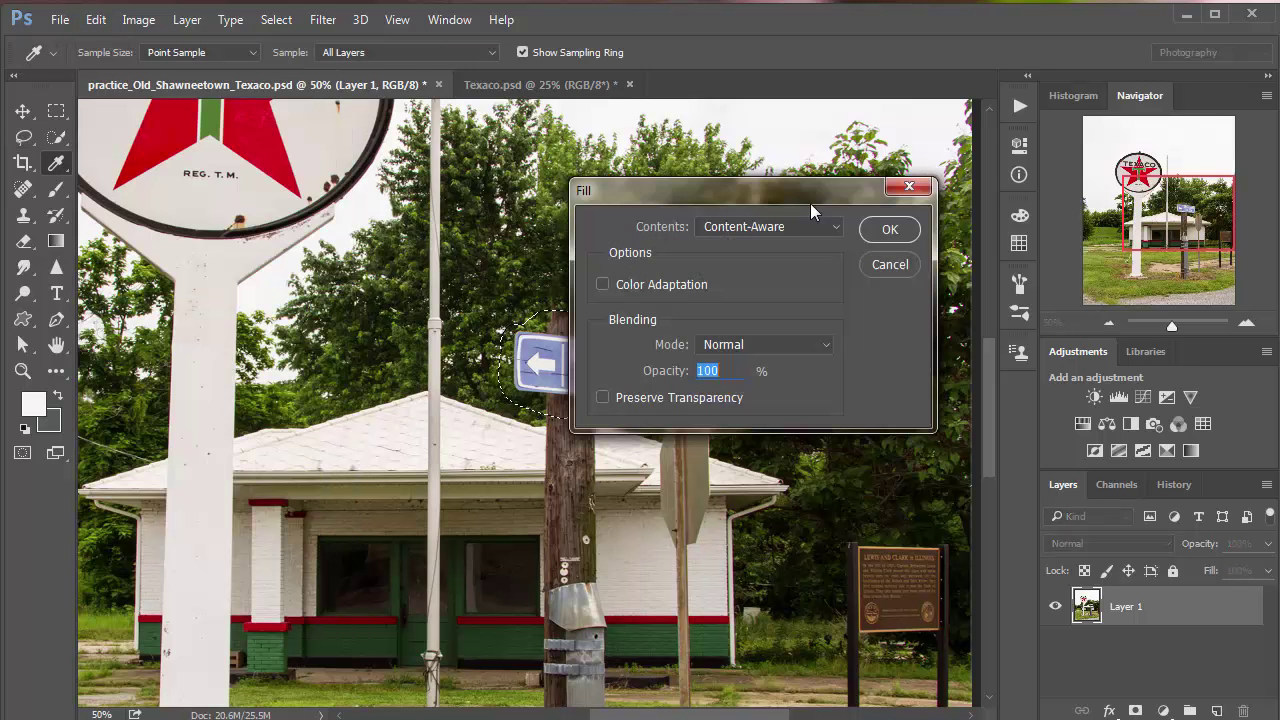
click(886, 229)
key(ctrl+d)
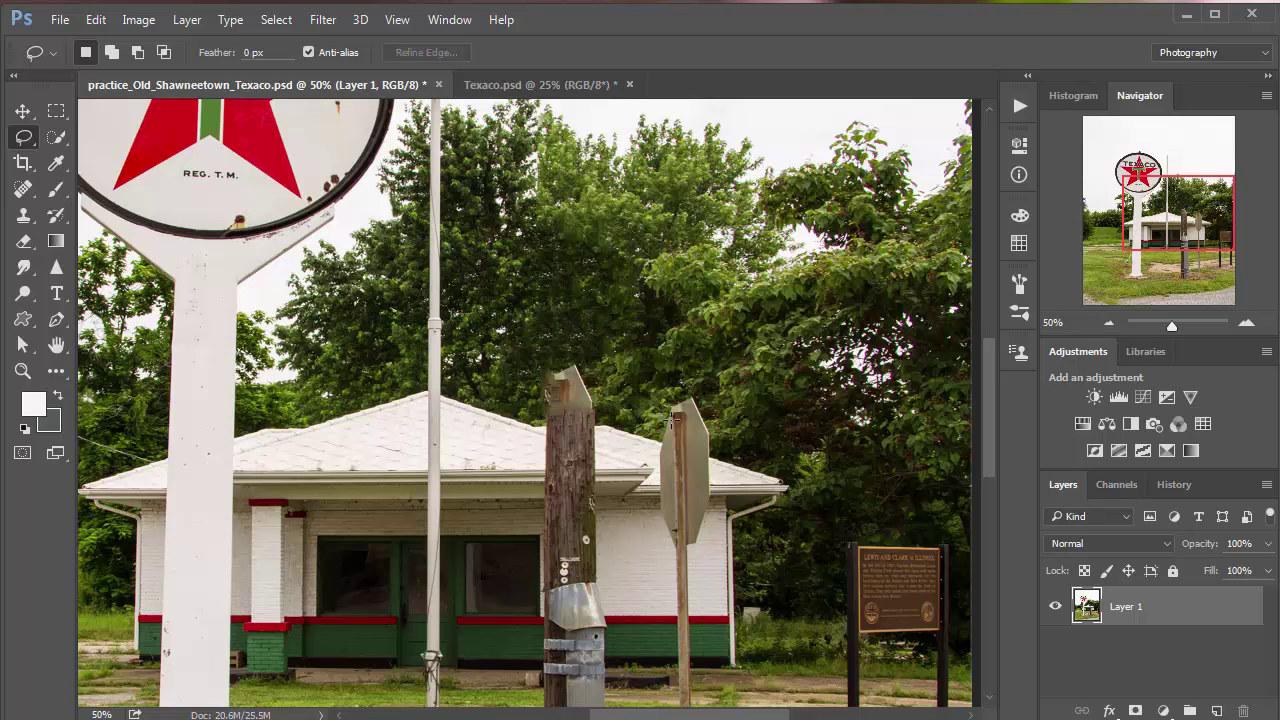
Lasso the lower utility pole with its metal guard down to the base and content-aware fill it.
drag(705, 424, 709, 200)
drag(714, 343, 713, 285)
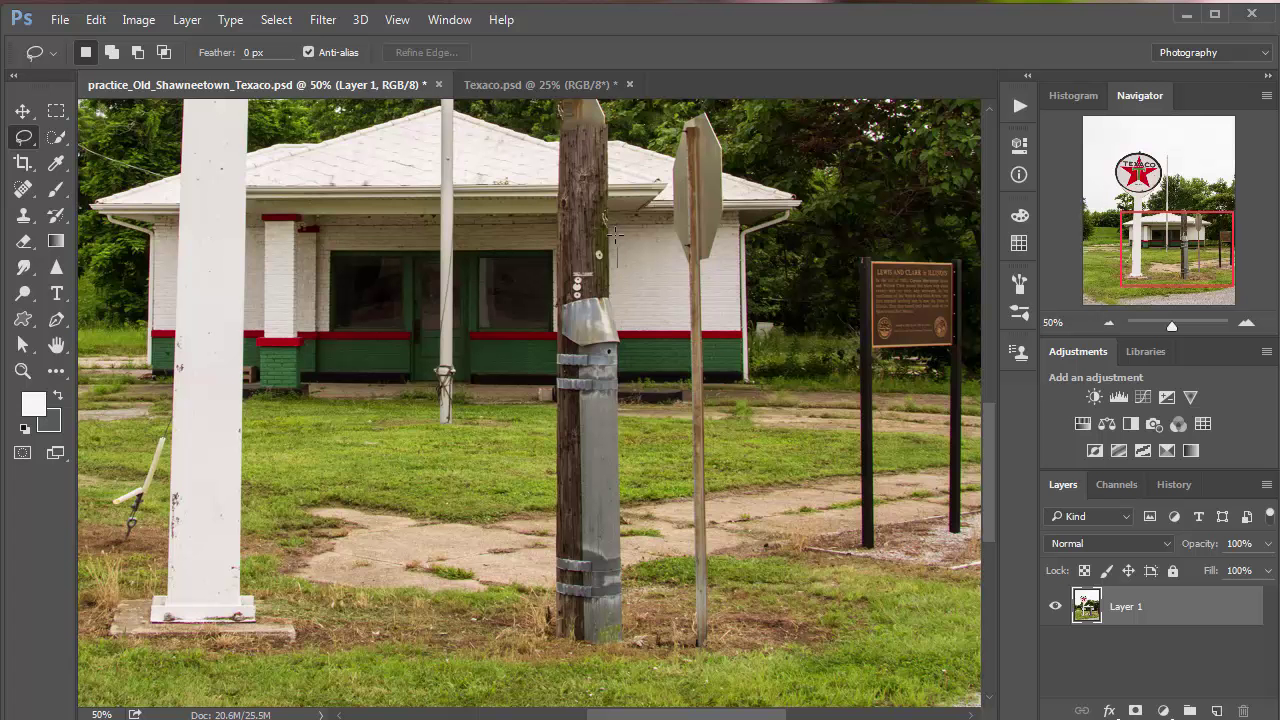
mouse_move(615, 235)
mouse_down()
mouse_move(589, 218)
mouse_move(554, 222)
mouse_move(547, 412)
mouse_up()
drag(547, 534, 561, 657)
drag(638, 636, 640, 640)
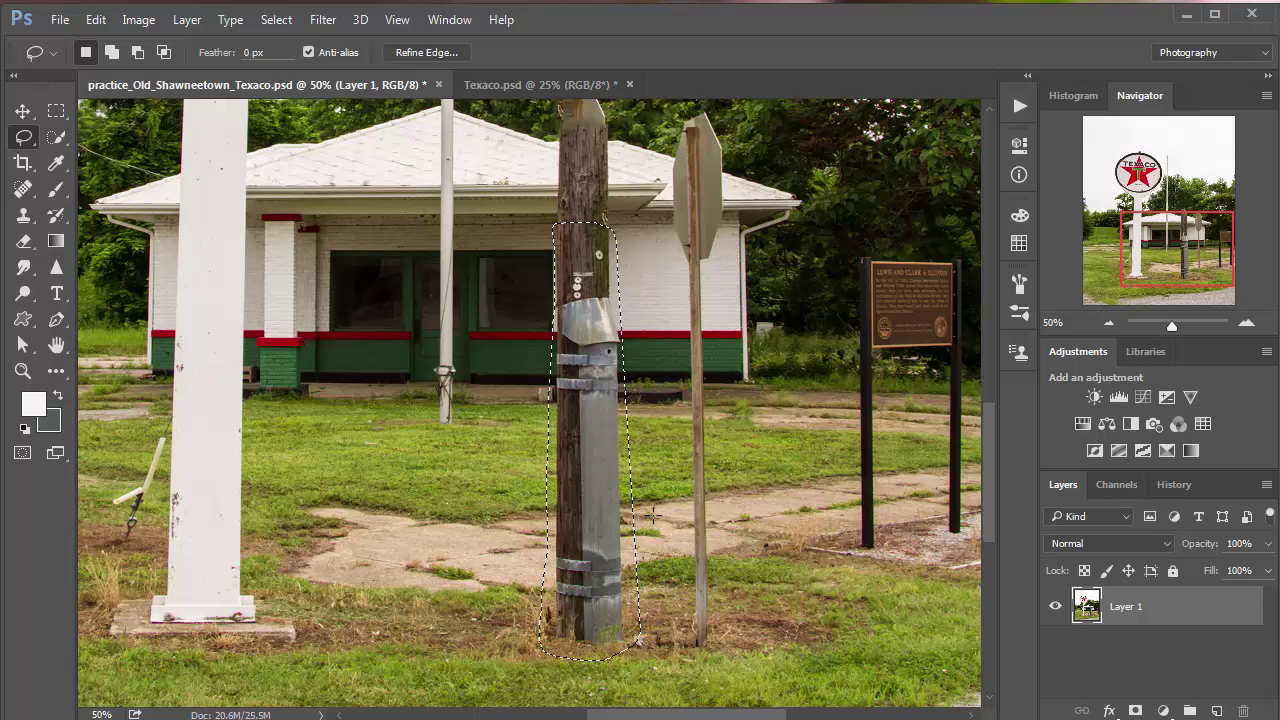
click(95, 20)
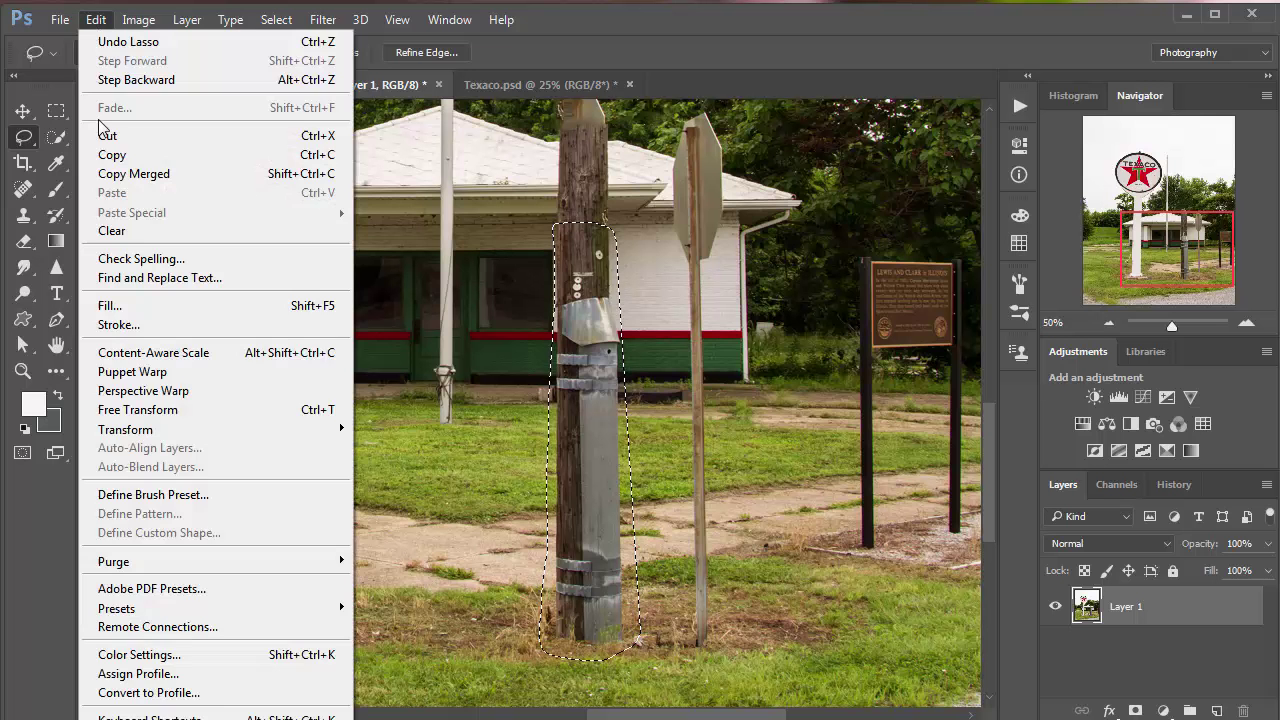
click(110, 306)
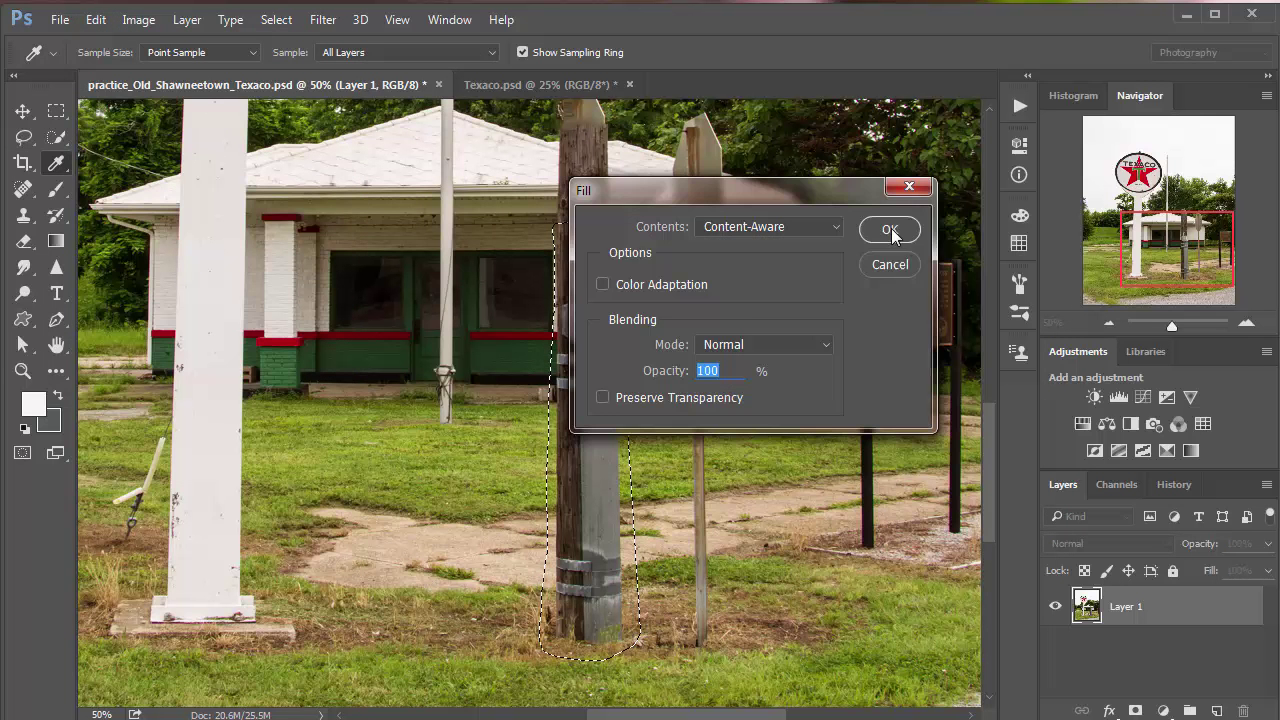
click(890, 230)
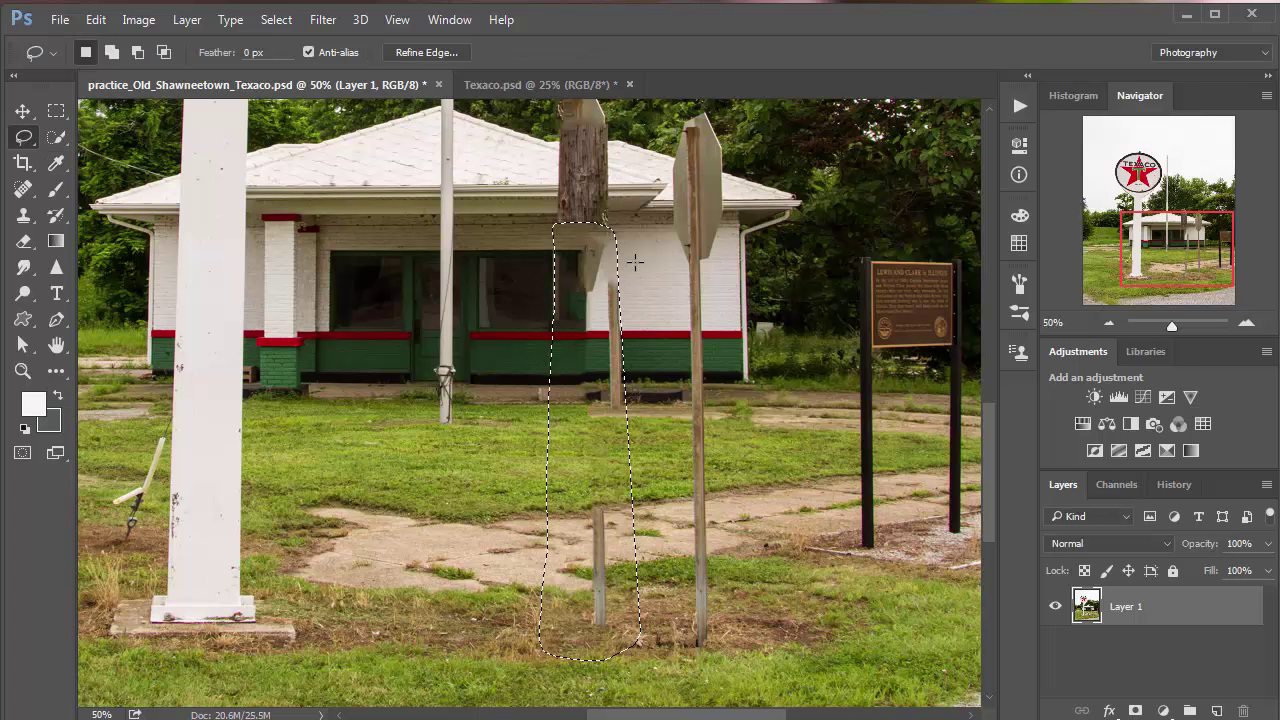
key(ctrl+d)
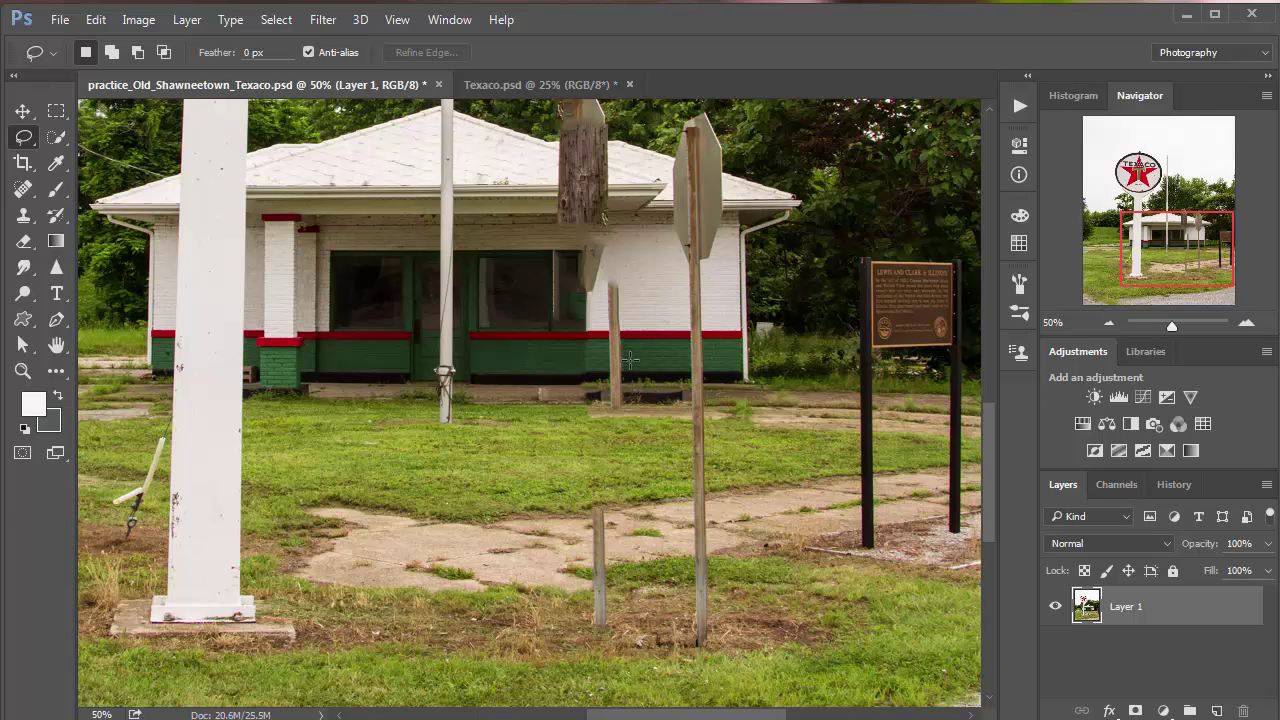
Content-aware fill the leftover post piece in front of the building.
mouse_move(626, 310)
mouse_down()
mouse_move(609, 273)
mouse_move(594, 398)
mouse_move(602, 423)
mouse_move(639, 410)
mouse_up()
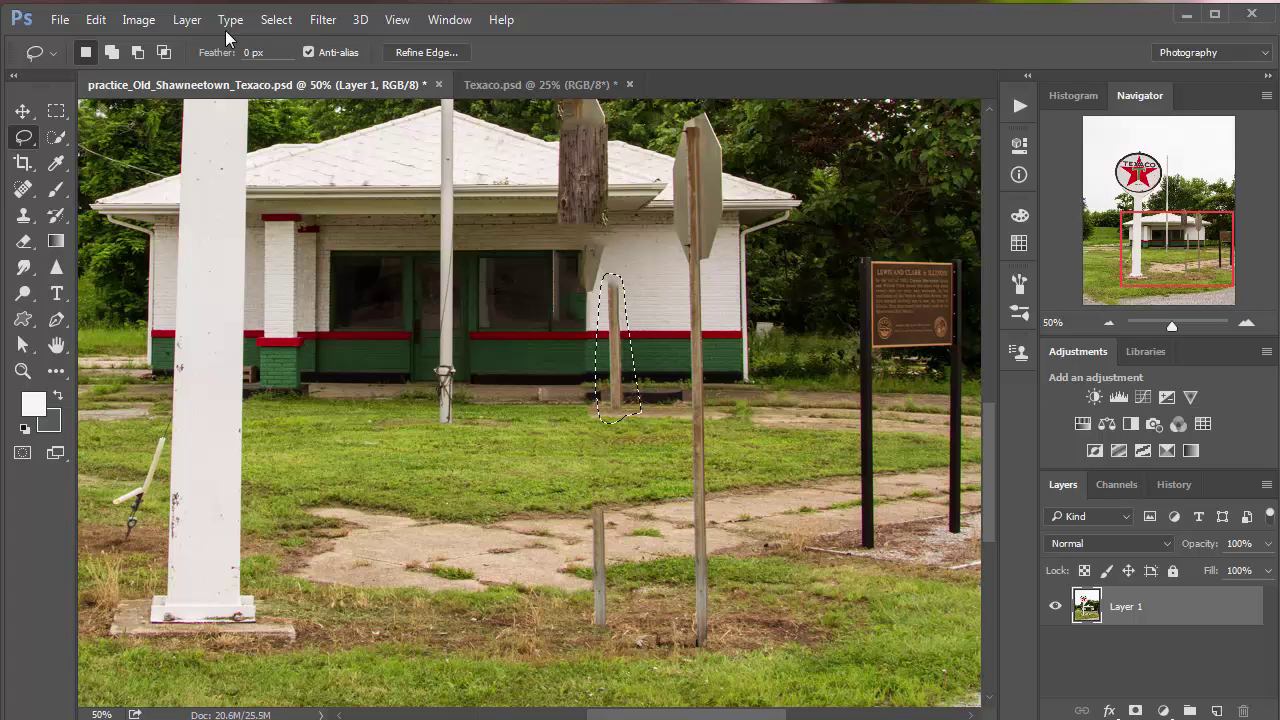
click(96, 19)
click(140, 305)
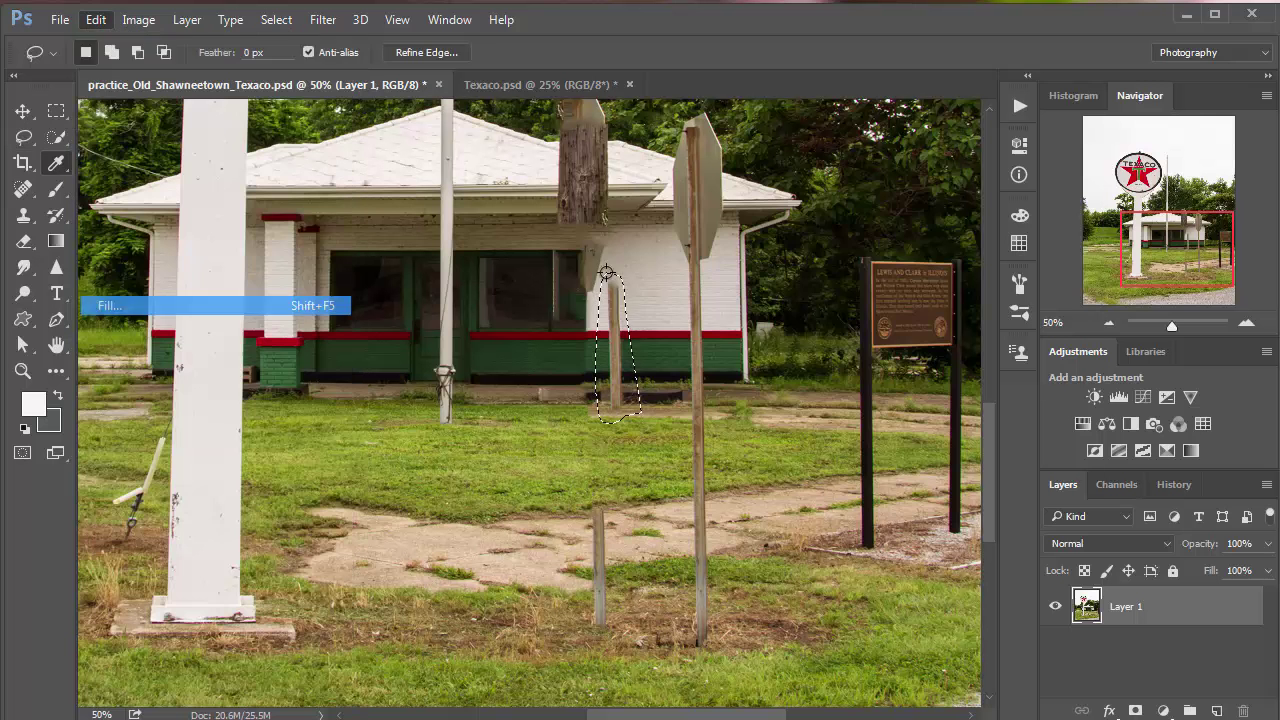
click(912, 222)
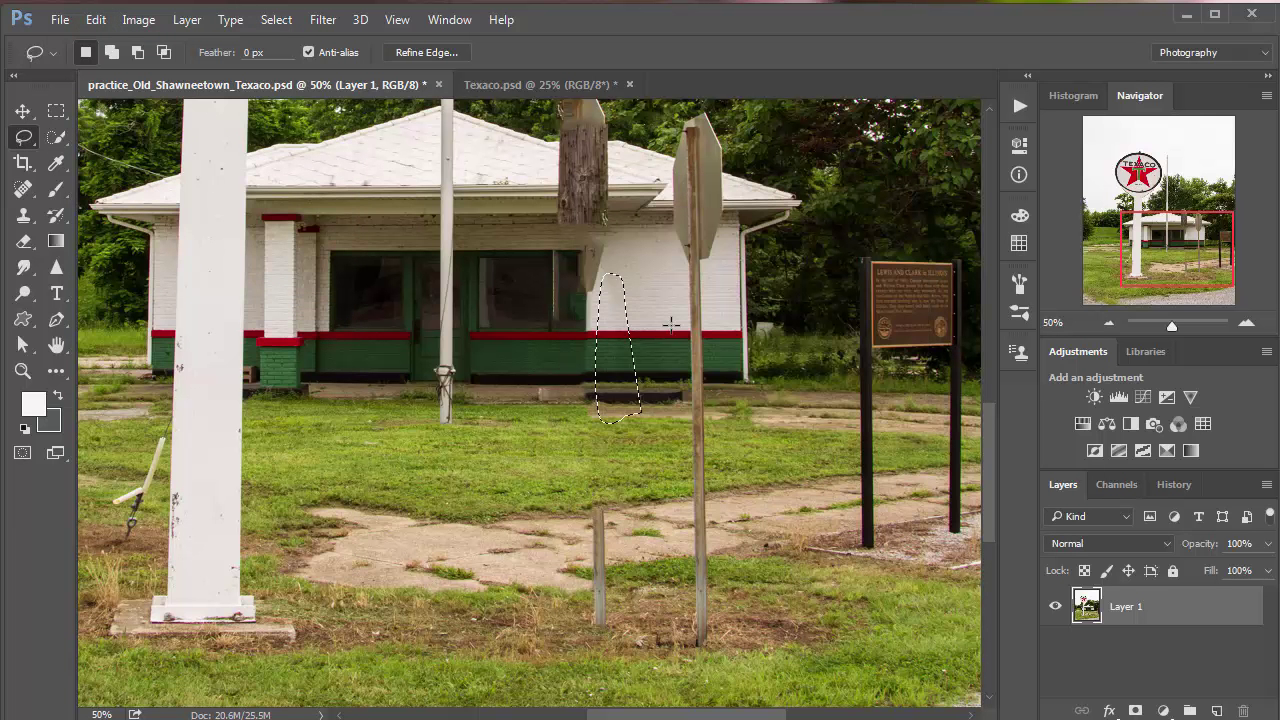
key(ctrl+d)
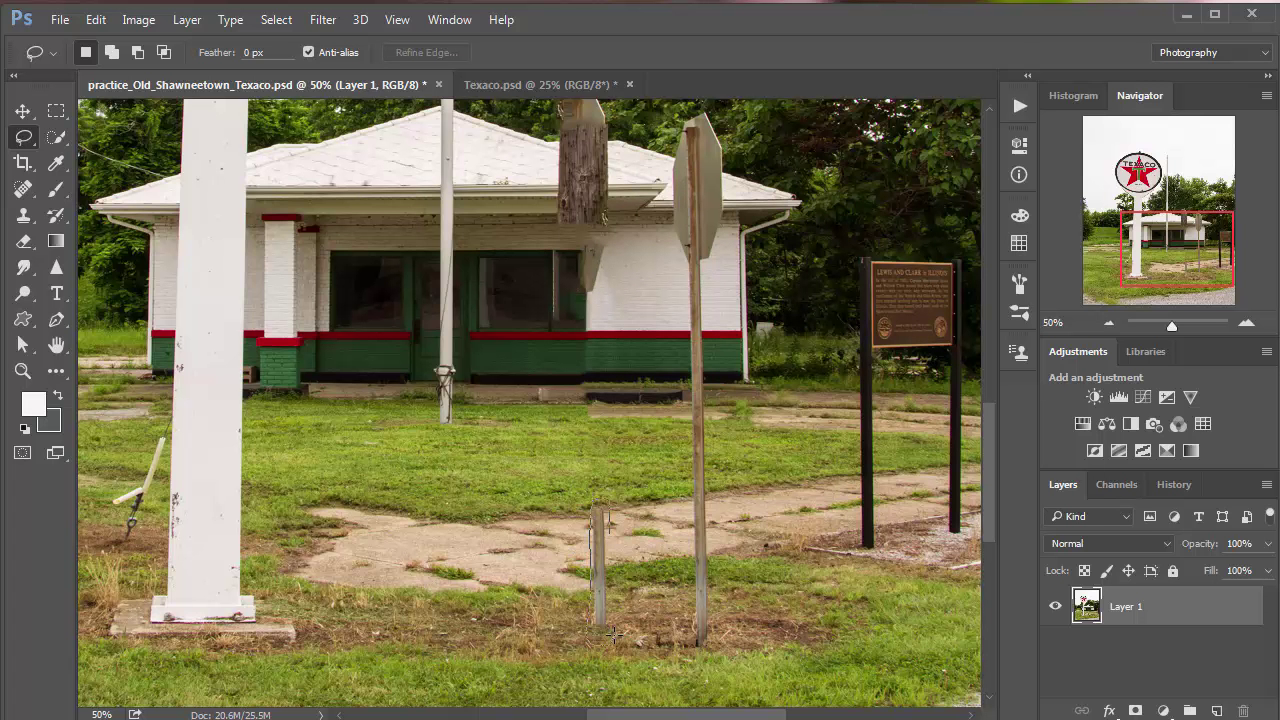
Lasso the short post in the grass and content-aware fill it.
drag(612, 632, 606, 640)
click(96, 19)
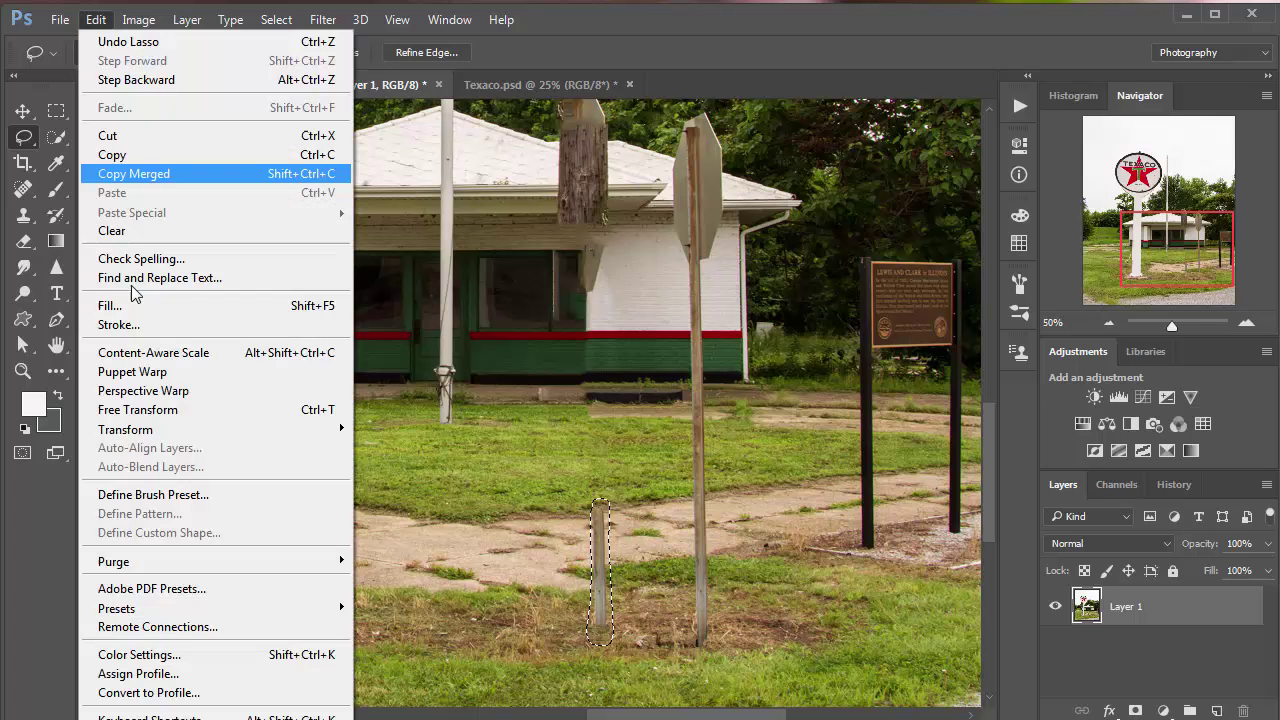
click(134, 305)
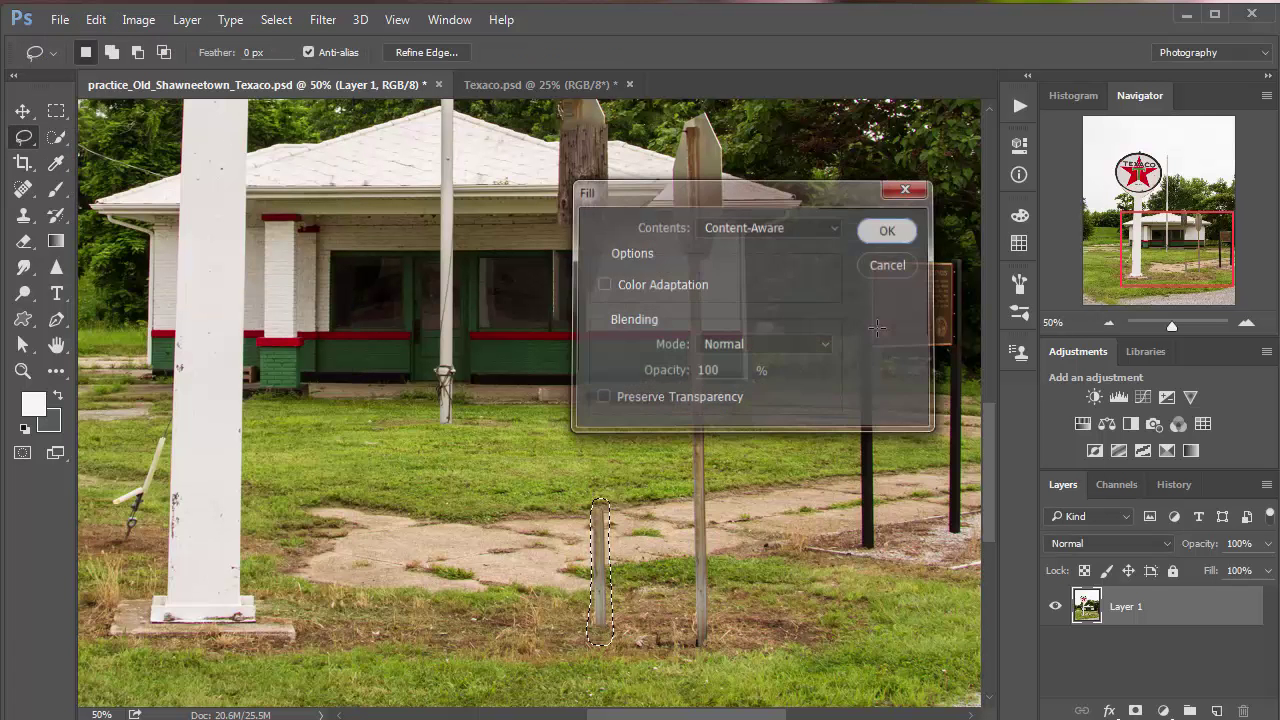
key(Return)
key(ctrl+d)
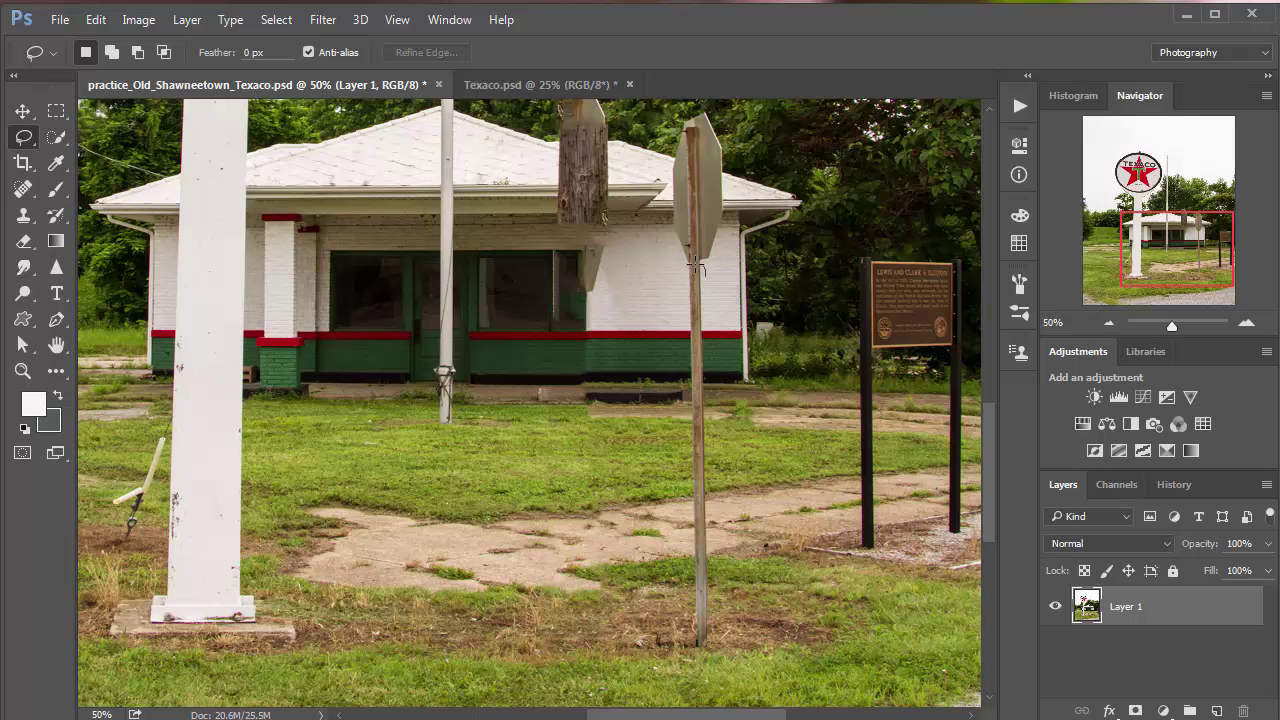
Content-aware fill the metal post beneath the octagonal sign.
mouse_move(697, 268)
mouse_down()
mouse_move(682, 290)
mouse_move(686, 478)
mouse_up()
drag(715, 636, 714, 638)
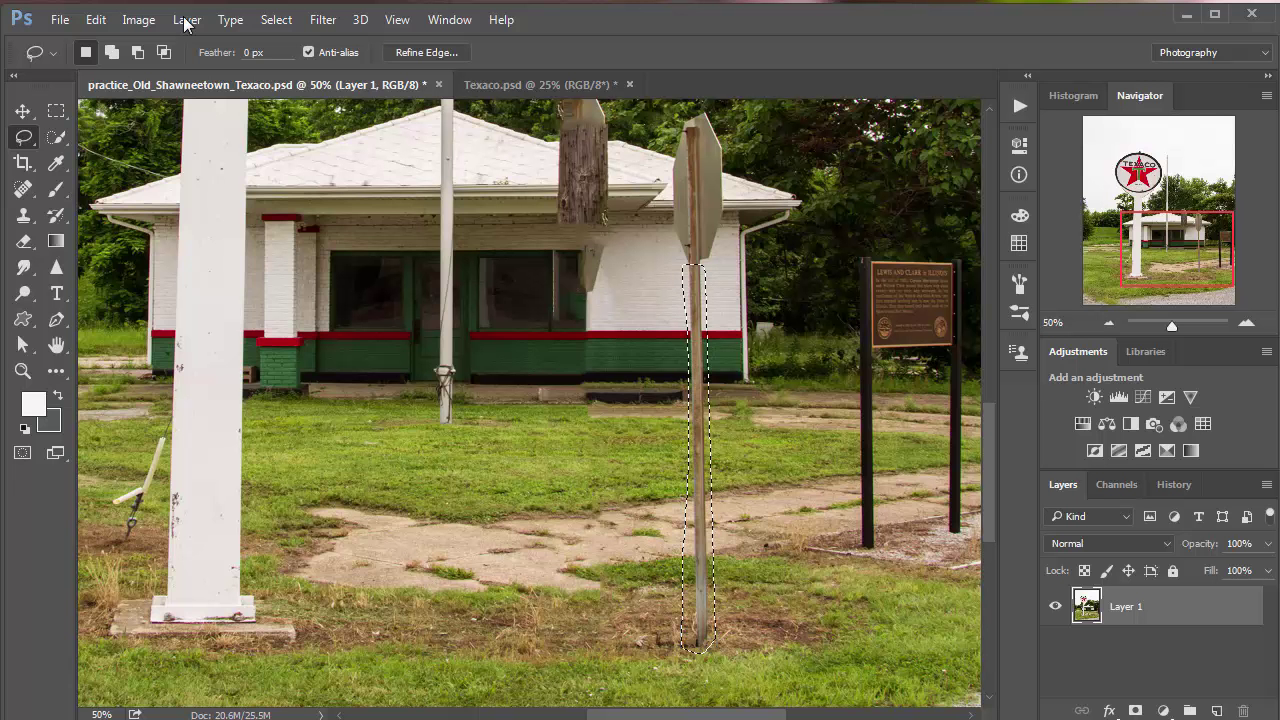
click(95, 20)
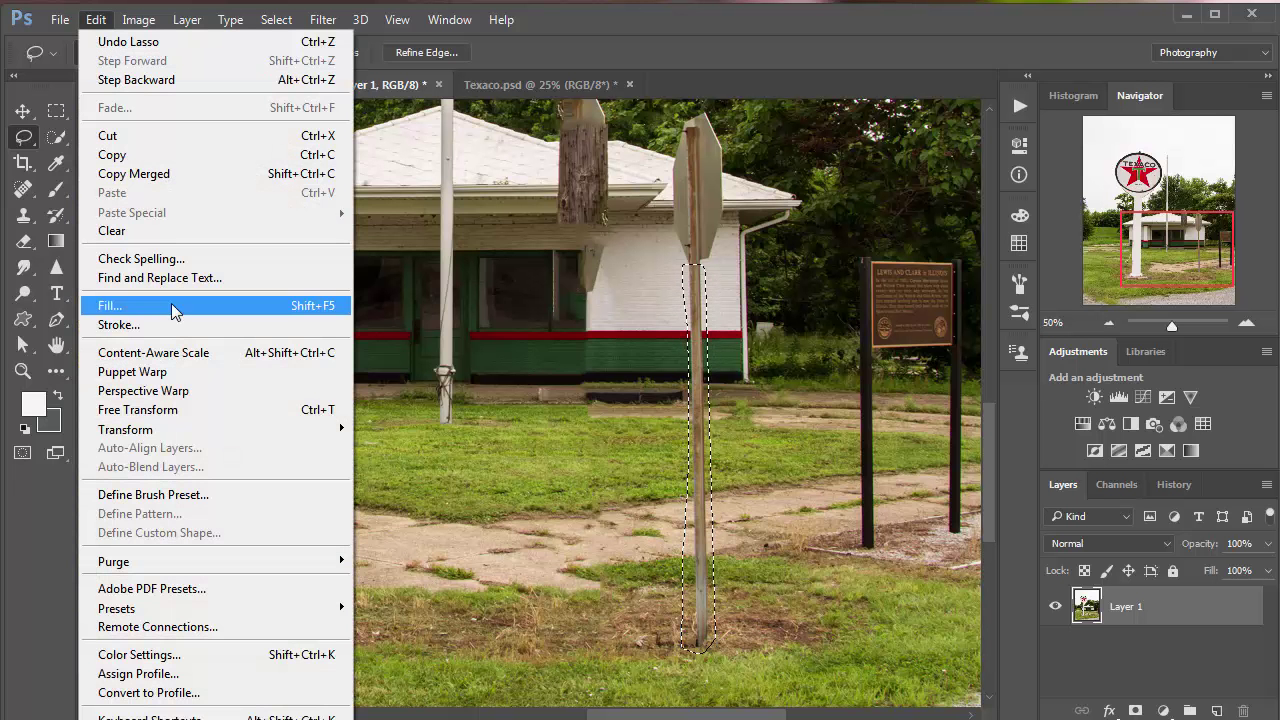
click(171, 303)
click(889, 229)
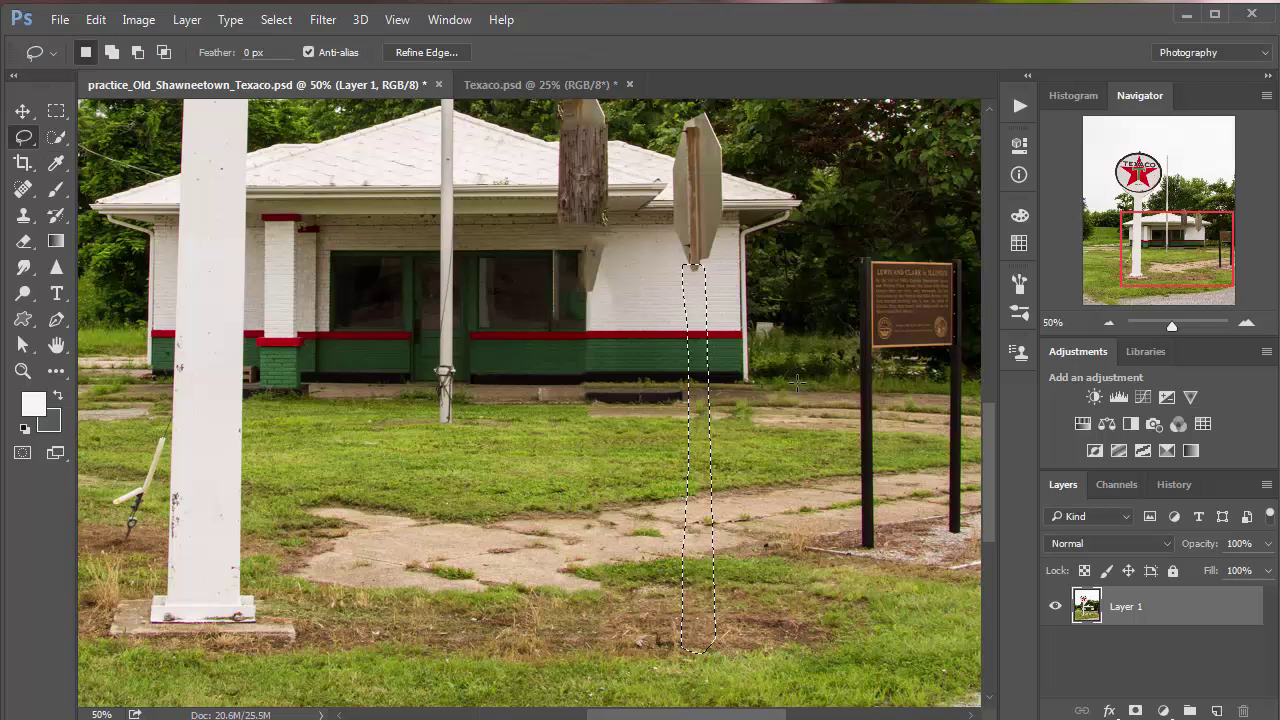
key(ctrl+d)
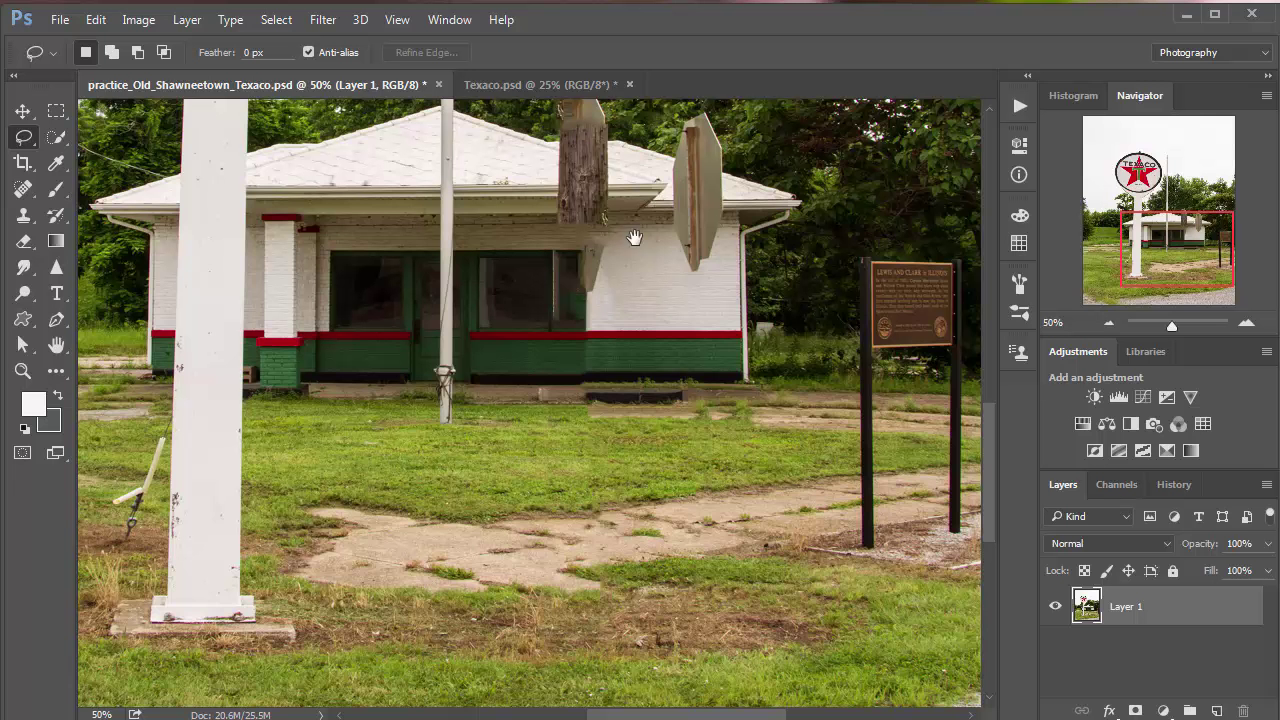
Pan back up to the Texaco sign and save the photo.
drag(639, 267, 640, 457)
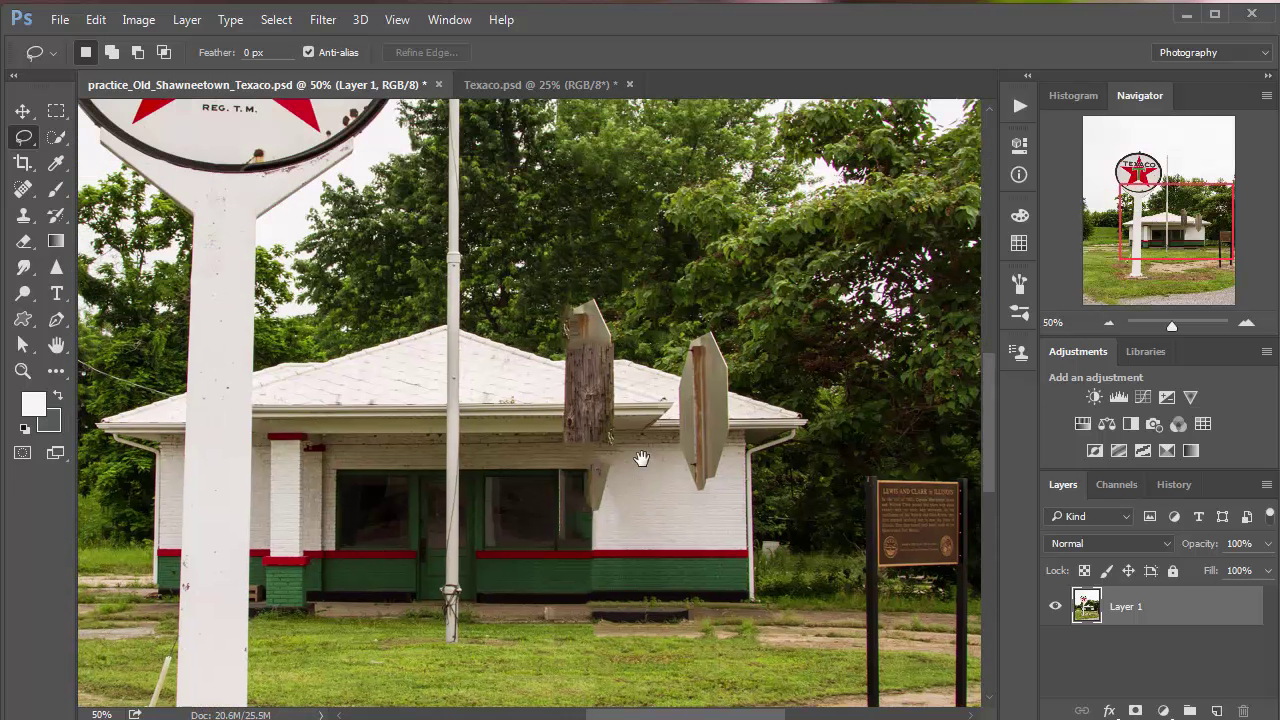
drag(634, 374, 636, 413)
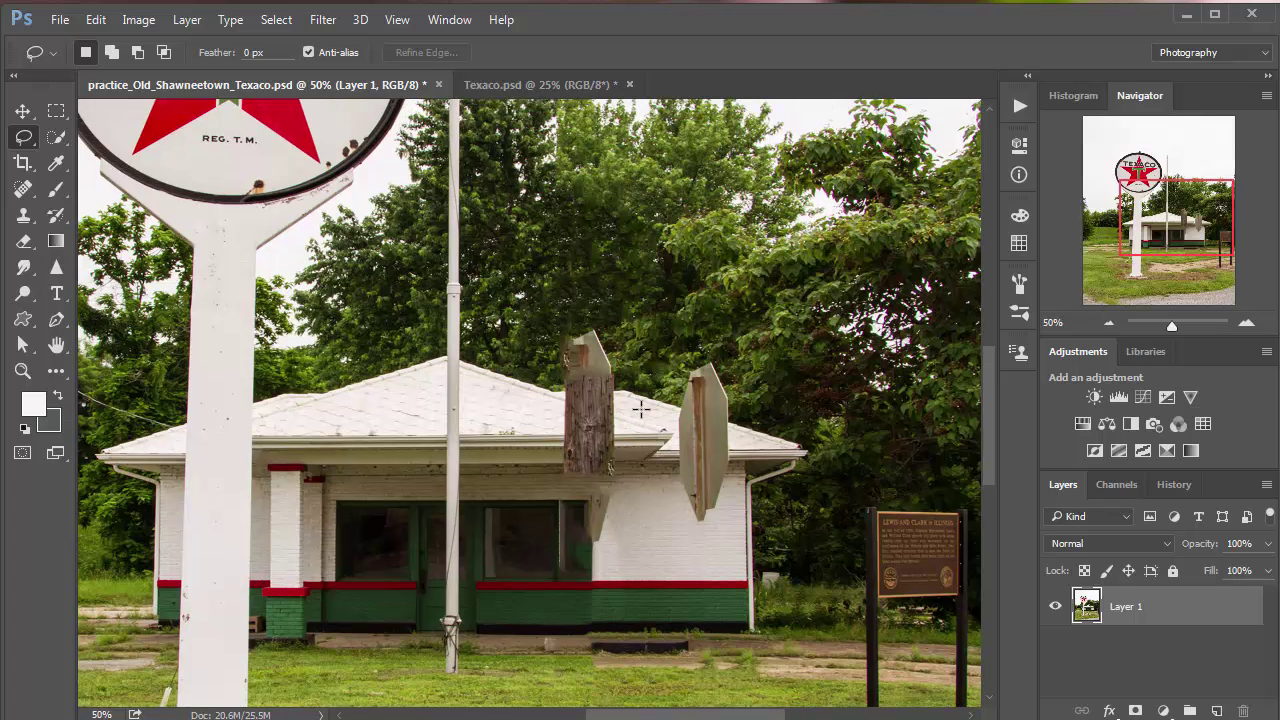
key(ctrl+s)
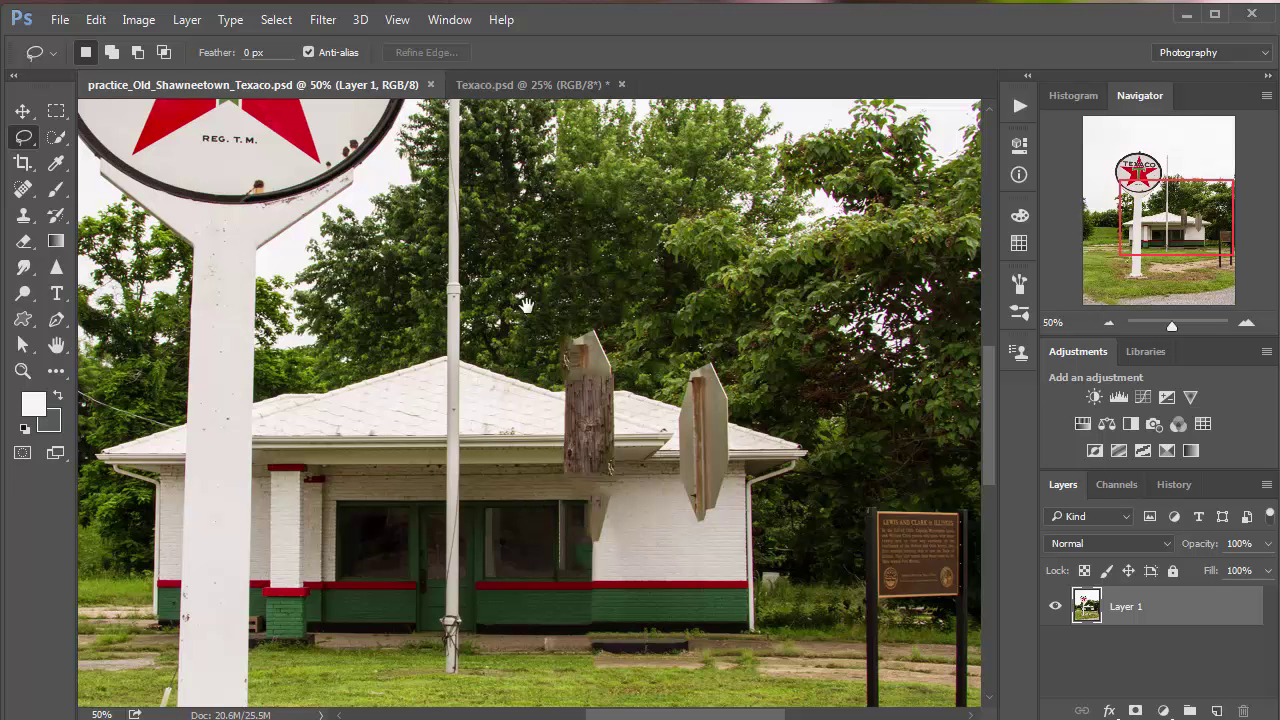
Content-Aware Fill the top of the thin pole against the sky.
drag(524, 306, 531, 476)
scroll(531, 476, up, 2)
scroll(535, 338, up, 3)
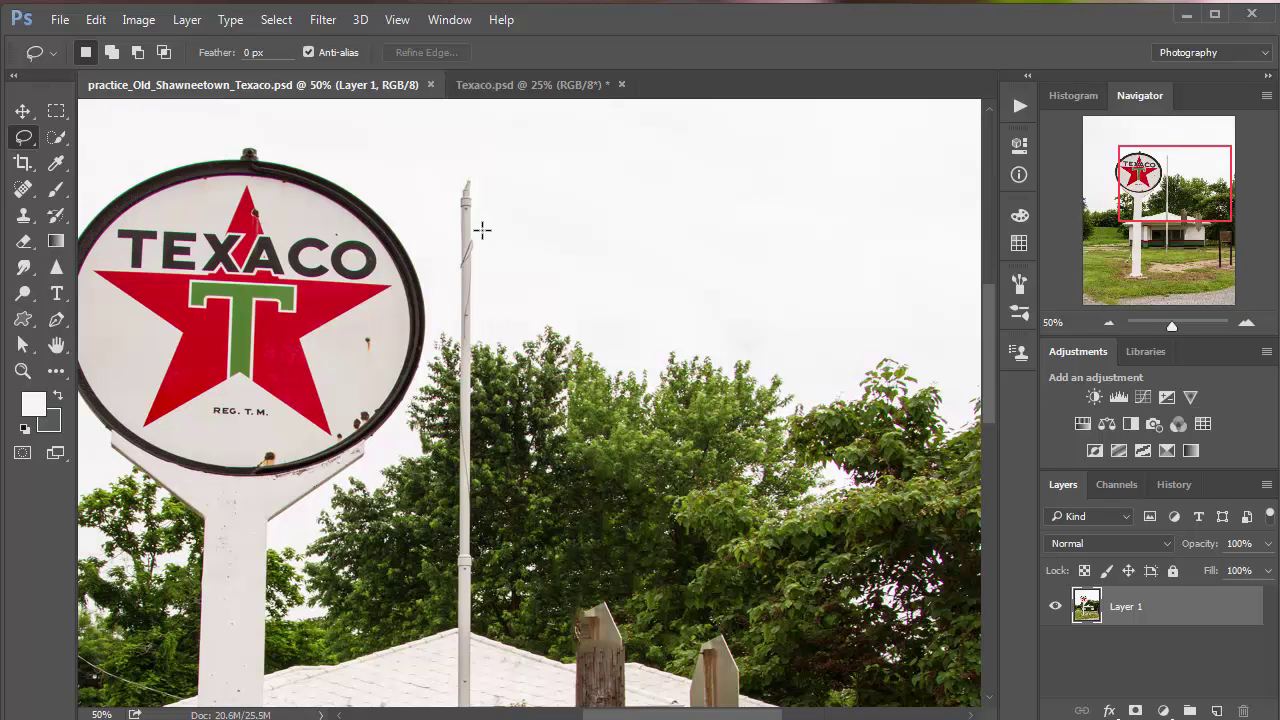
mouse_move(481, 230)
mouse_down()
mouse_move(474, 177)
mouse_move(444, 224)
mouse_move(442, 310)
mouse_move(458, 355)
mouse_move(497, 348)
mouse_up()
click(98, 19)
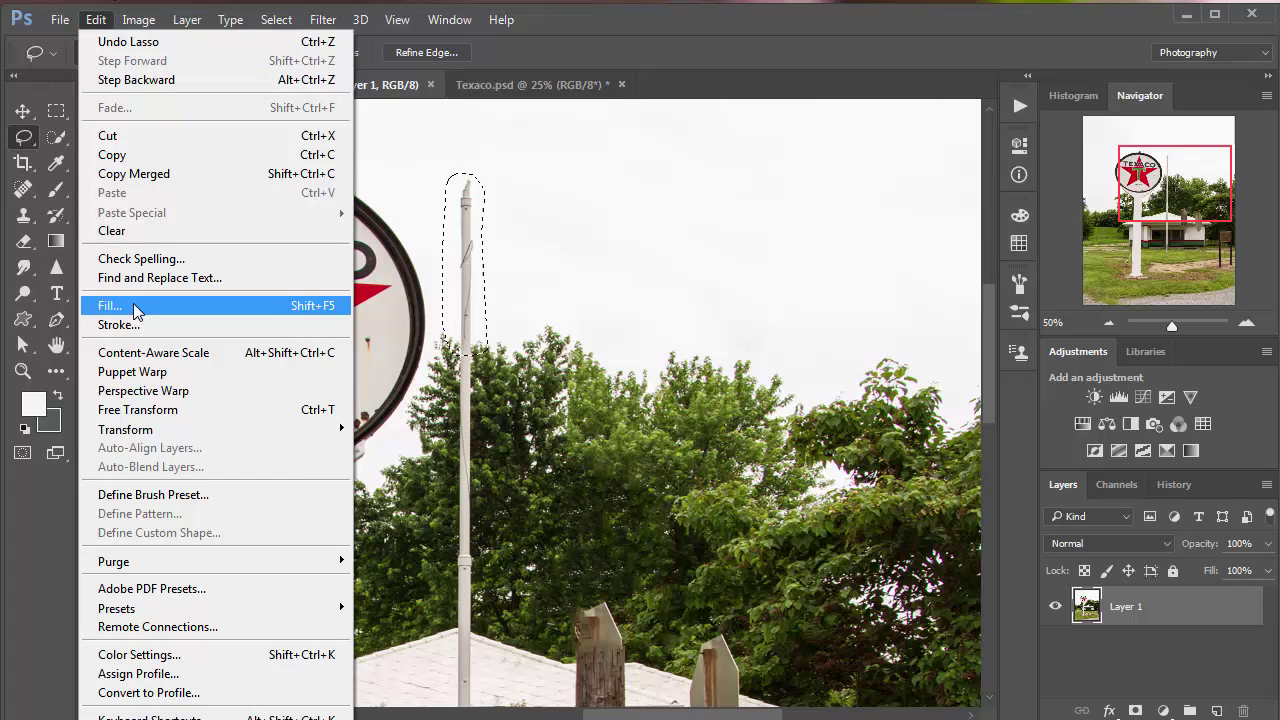
click(134, 306)
click(888, 231)
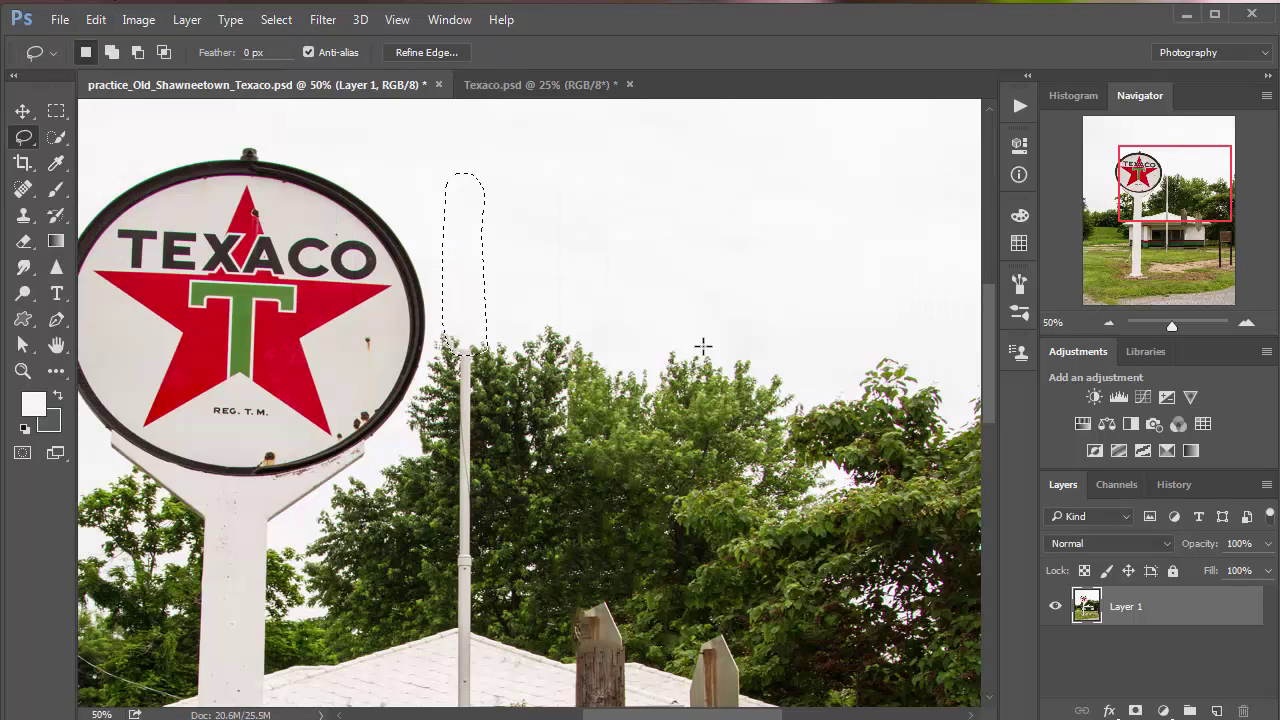
key(ctrl+d)
Content-Aware Fill the pole in front of the trees and save the photo.
mouse_move(486, 368)
mouse_down()
mouse_move(468, 339)
mouse_move(455, 346)
mouse_move(446, 602)
mouse_move(452, 620)
mouse_move(486, 614)
mouse_up()
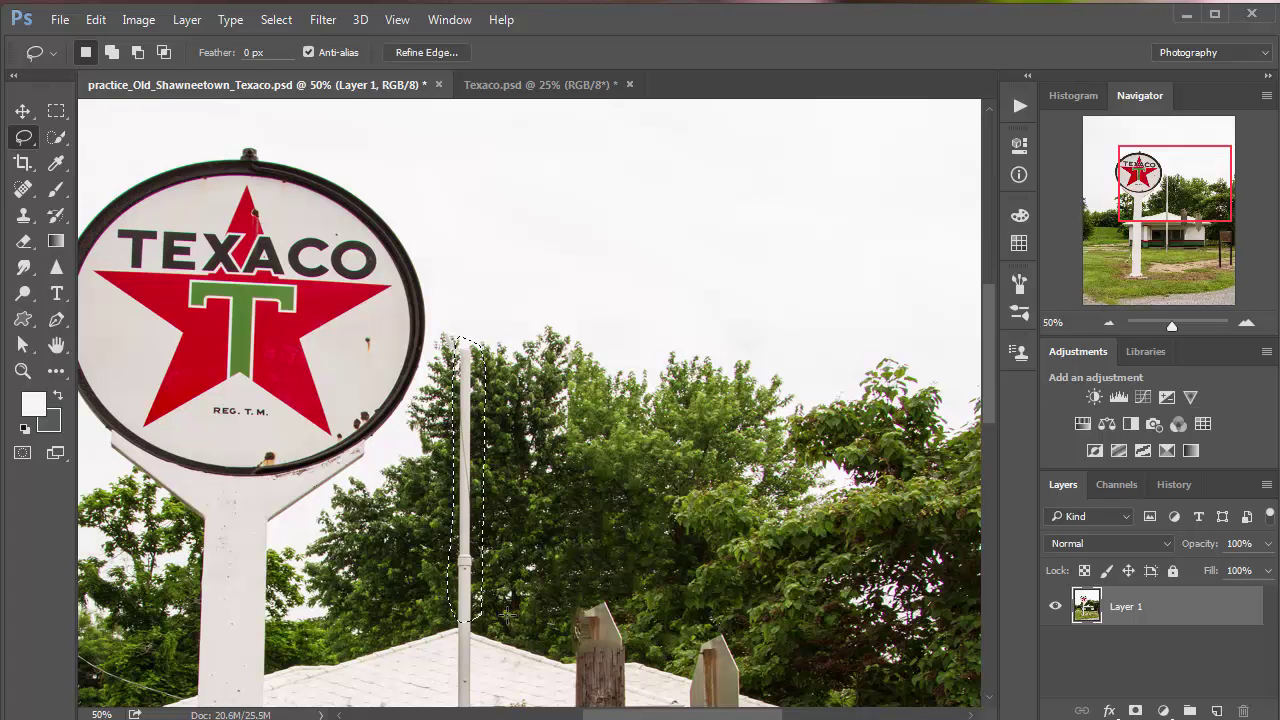
click(95, 20)
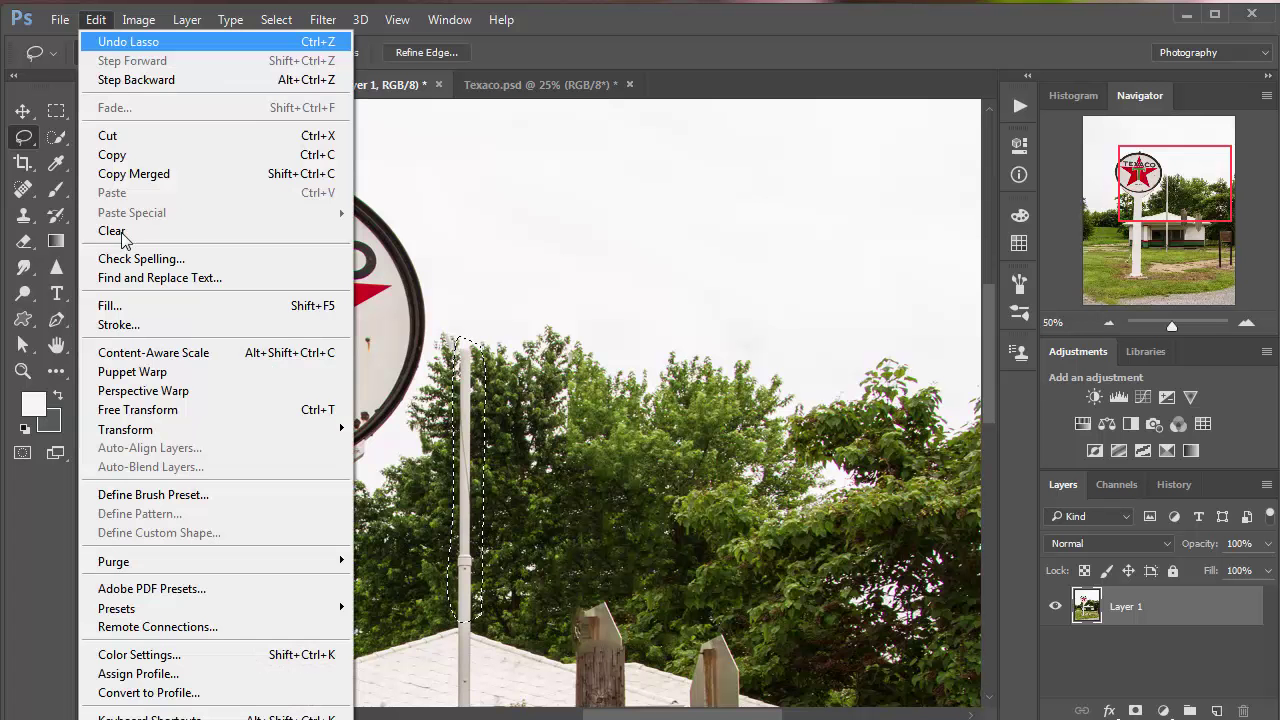
click(140, 303)
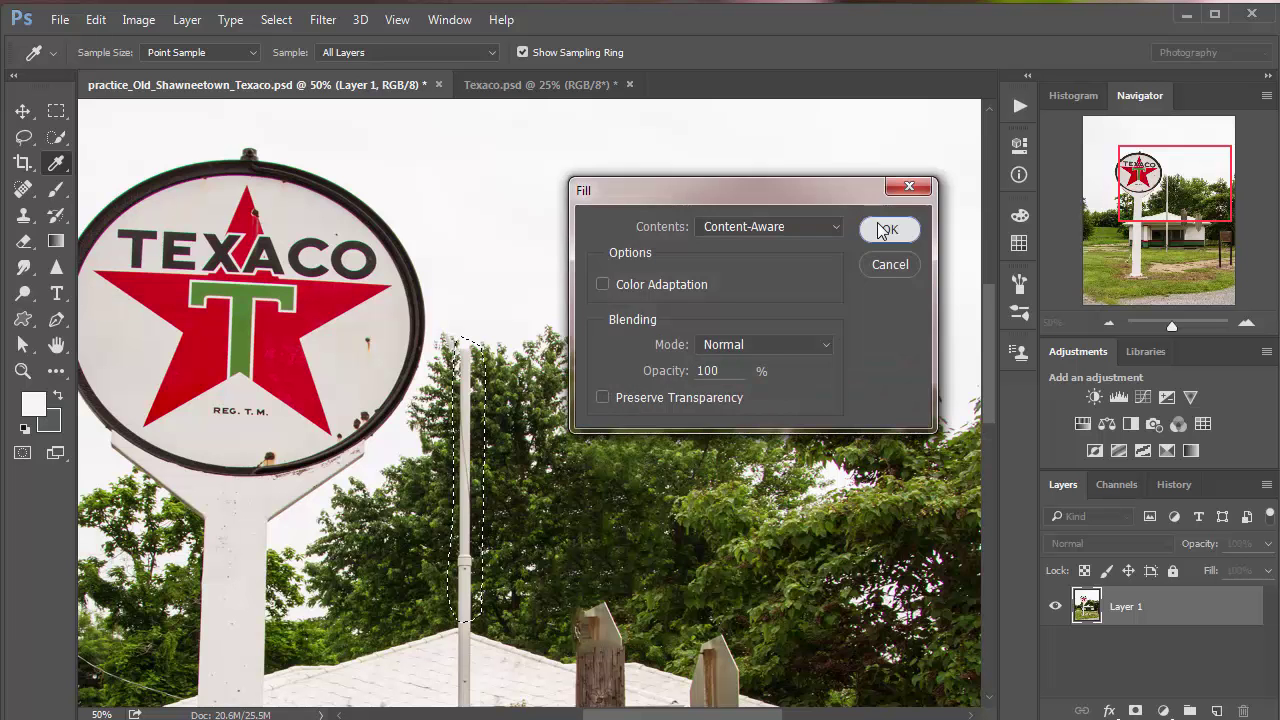
click(888, 229)
key(ctrl+d)
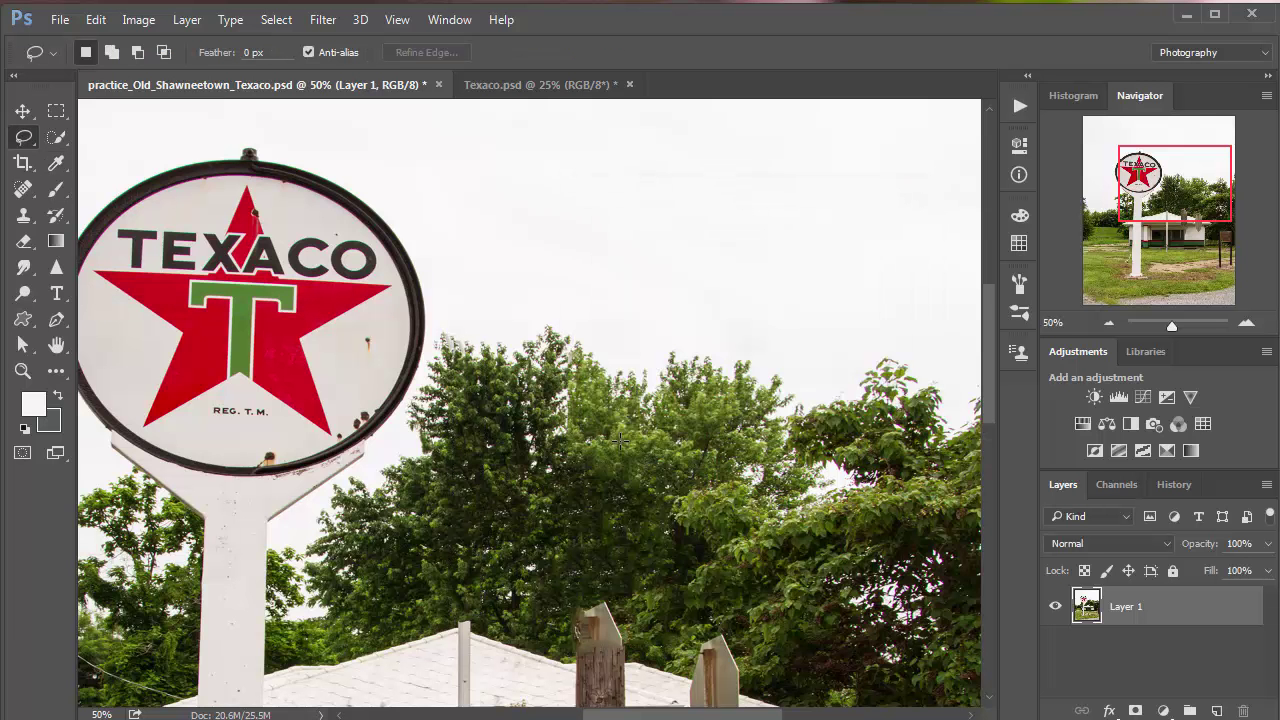
key(ctrl+s)
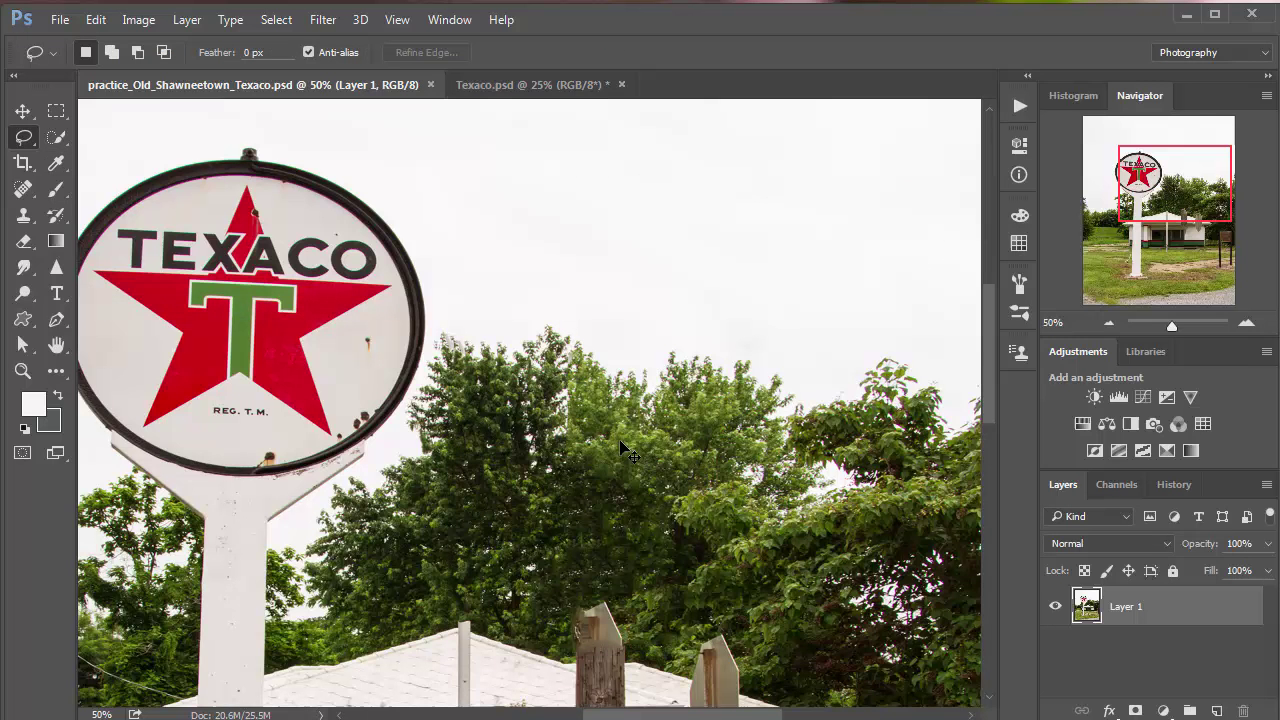
key(ctrl+minus)
key(ctrl+minus)
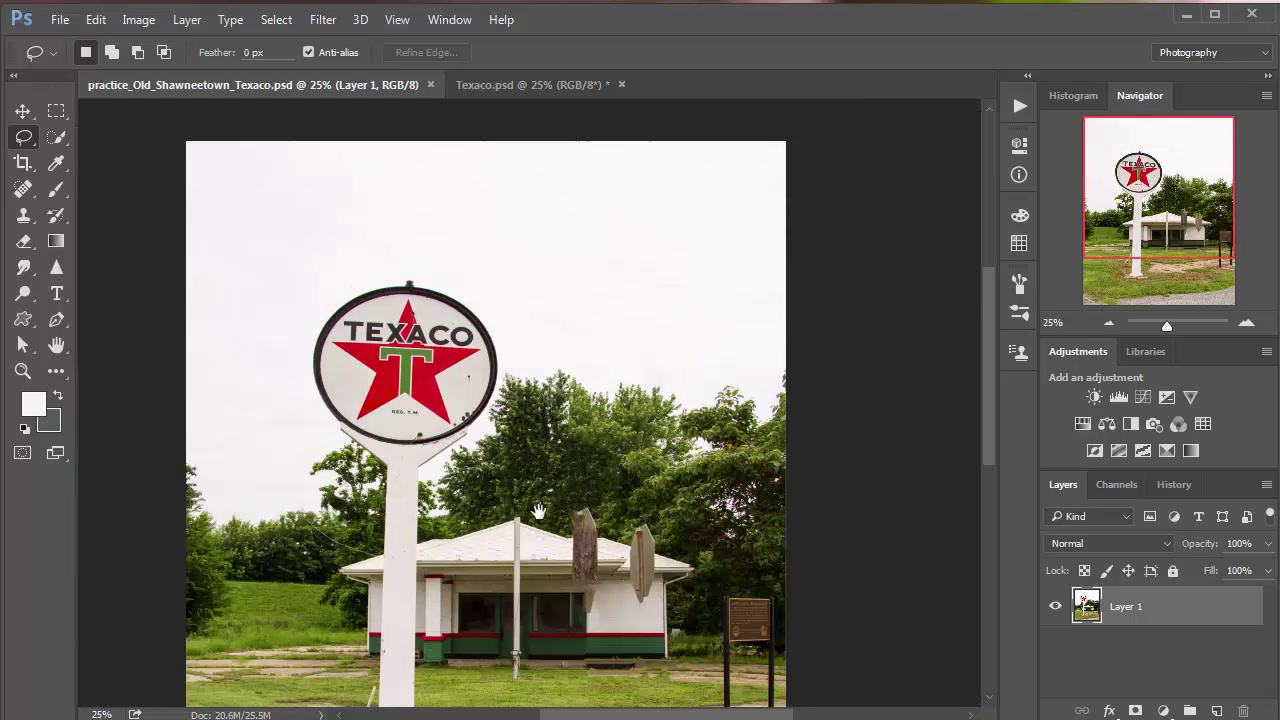
Lasso the pole across the front wall and green door and Content-Aware Fill it.
scroll(545, 479, down, 3)
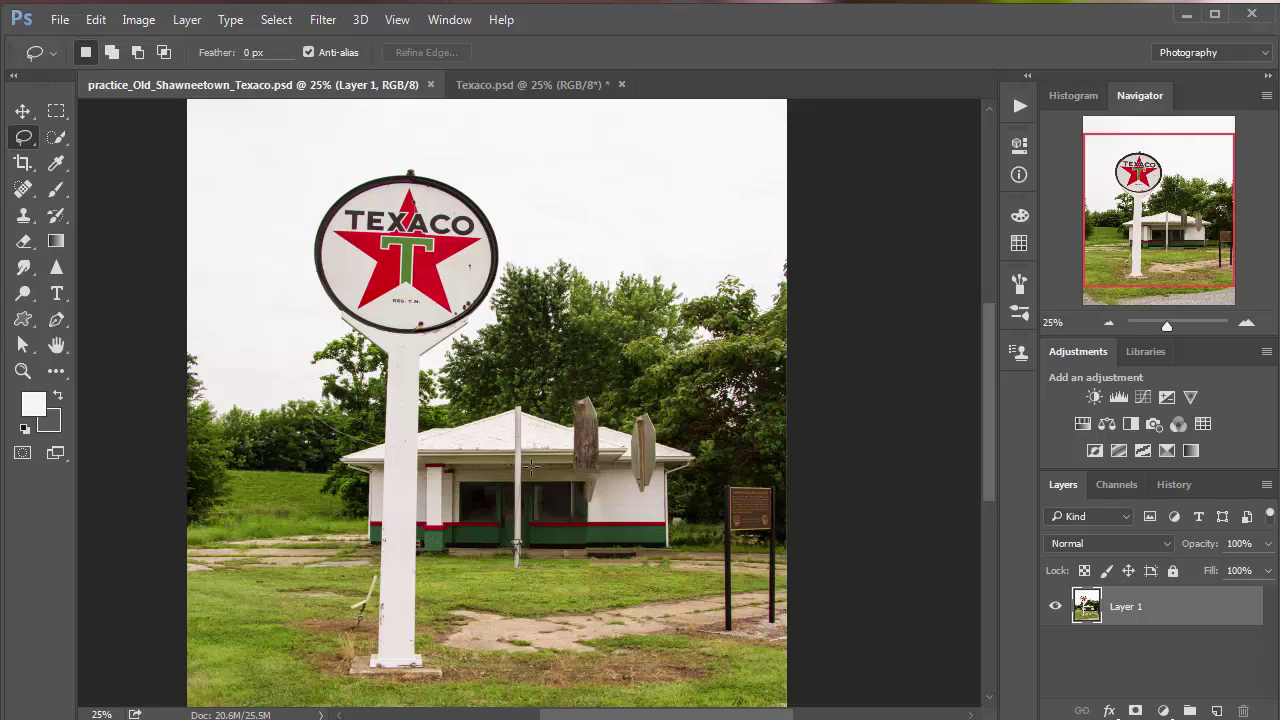
scroll(520, 503, up, 3)
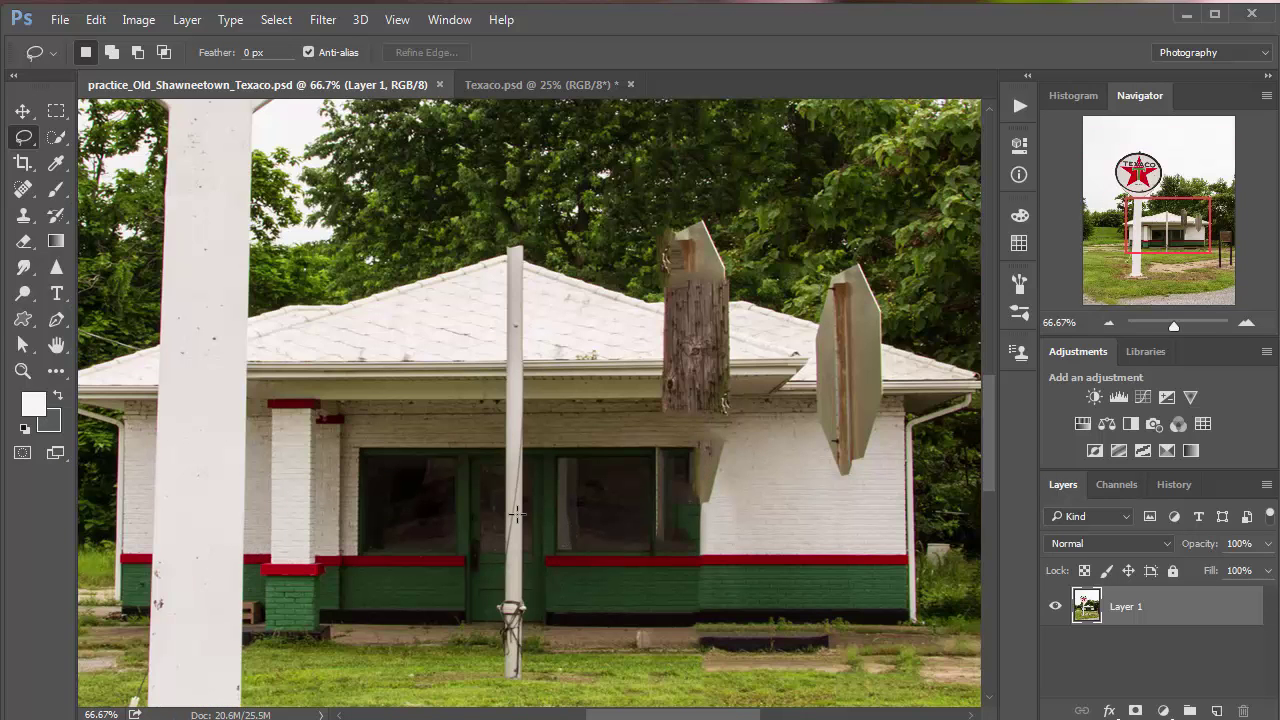
drag(531, 524, 539, 470)
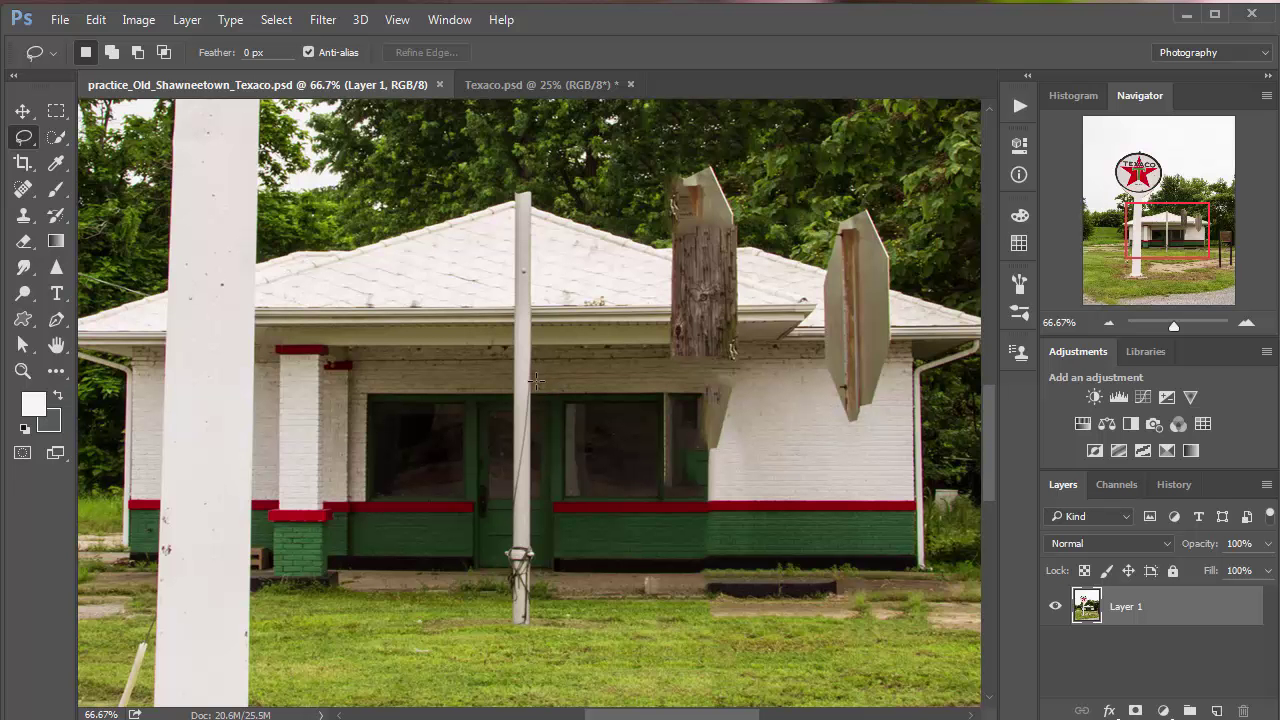
mouse_move(536, 376)
mouse_down()
mouse_move(537, 360)
mouse_move(508, 360)
mouse_move(508, 540)
mouse_move(537, 540)
mouse_up()
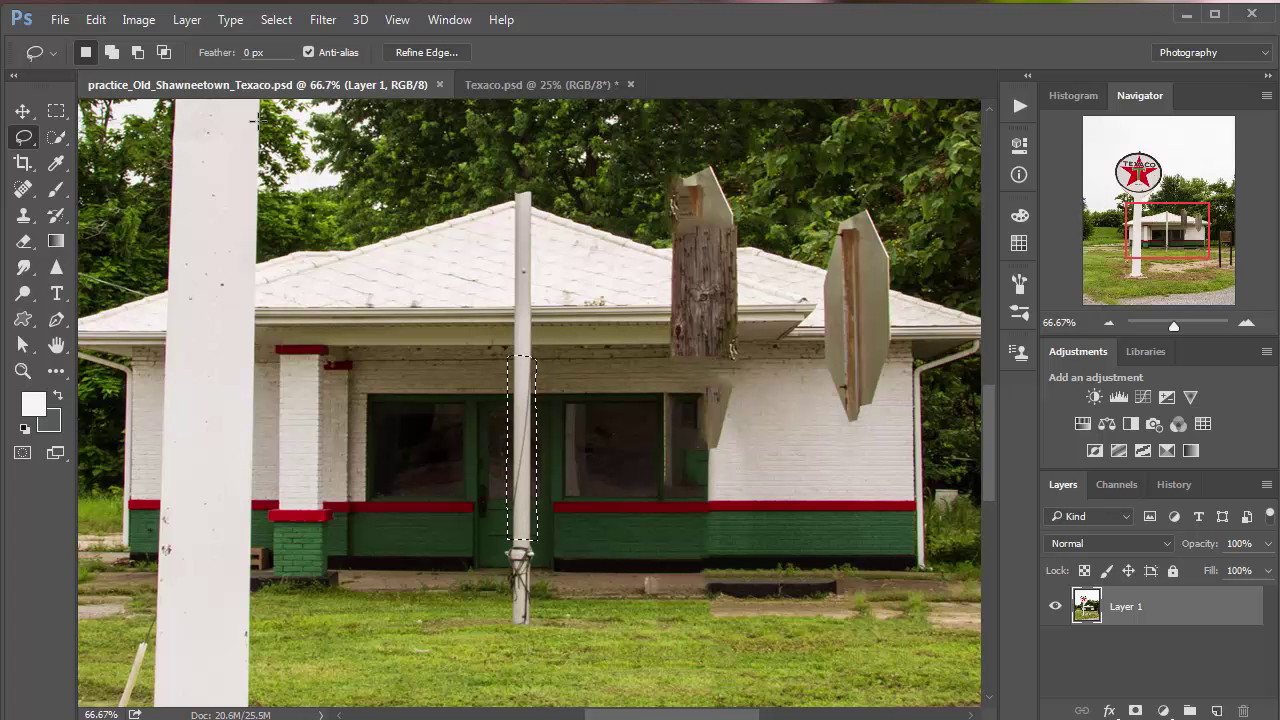
click(95, 22)
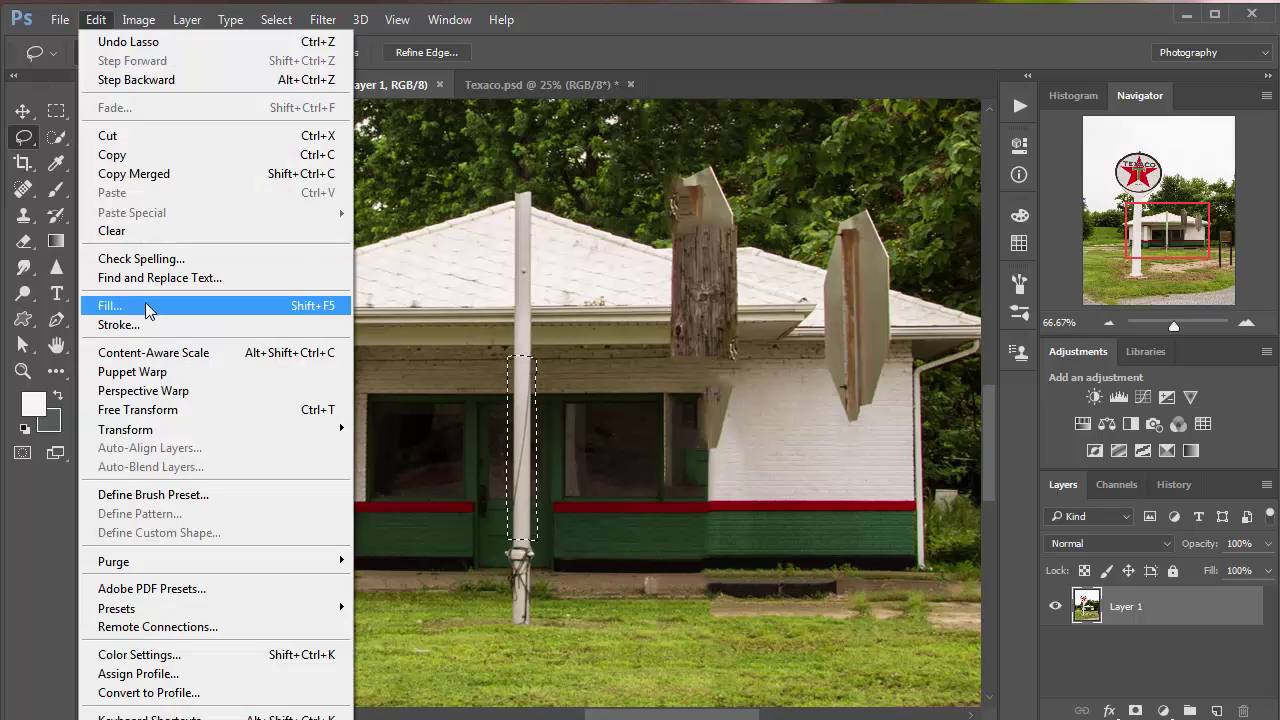
click(145, 303)
click(889, 229)
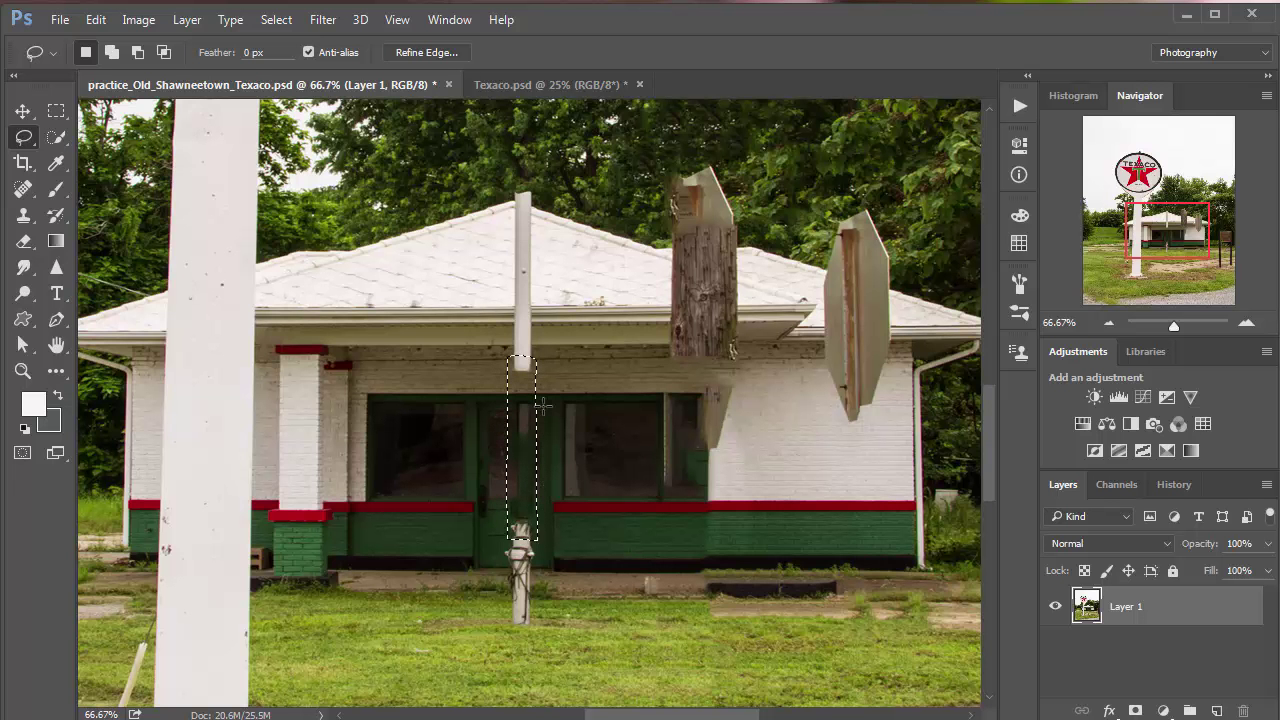
key(ctrl+d)
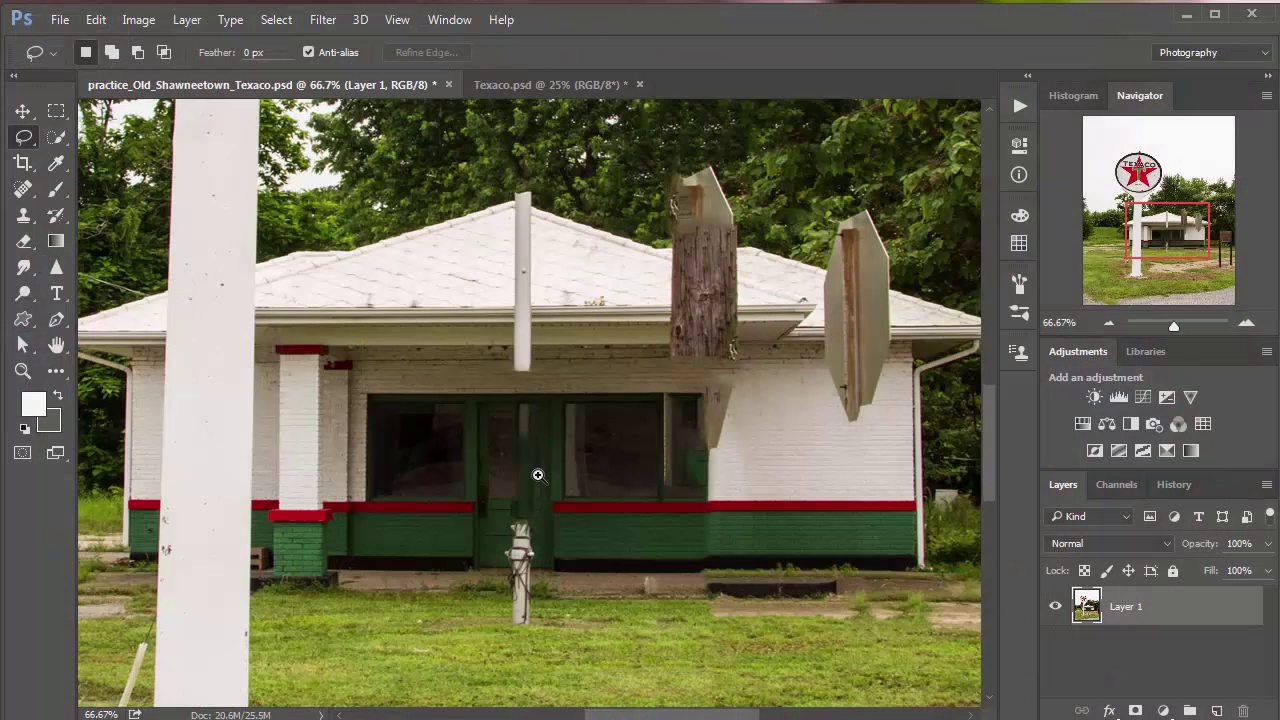
Zoom in to 200% on the door, reselect the filled area, and undo the fill.
ctrl+click(540, 475)
ctrl+click(540, 475)
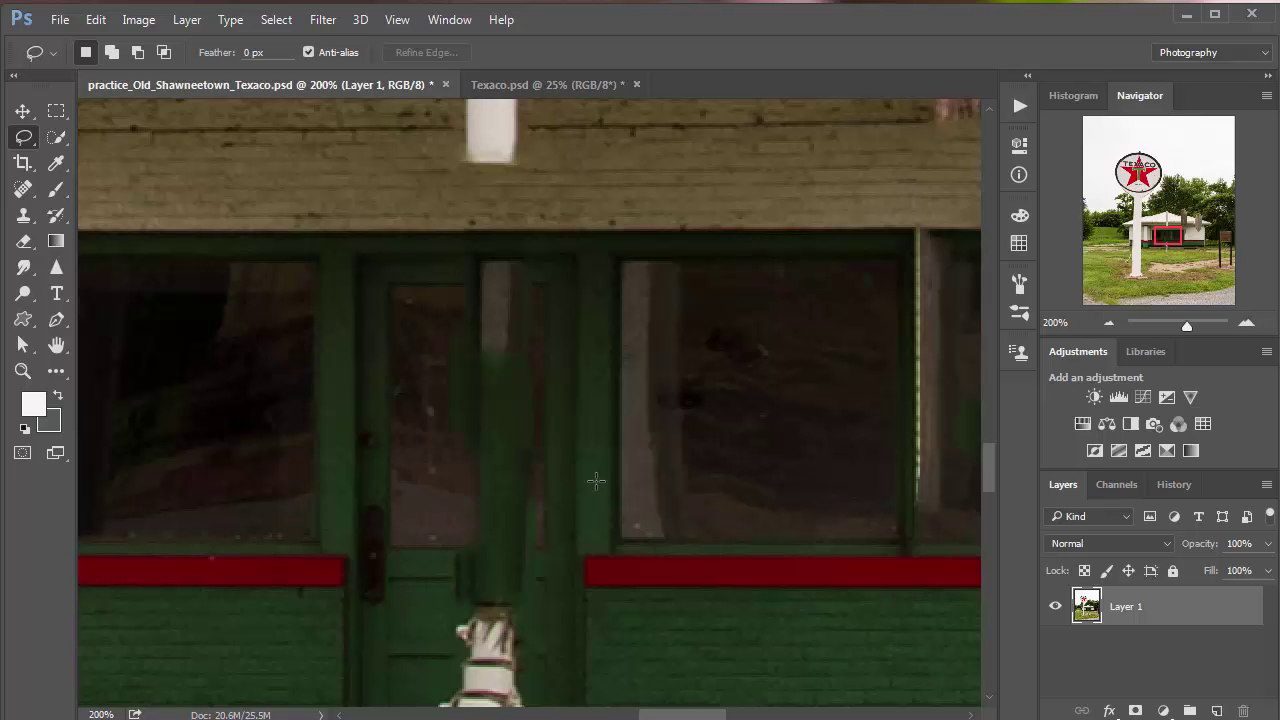
key(ctrl+shift+d)
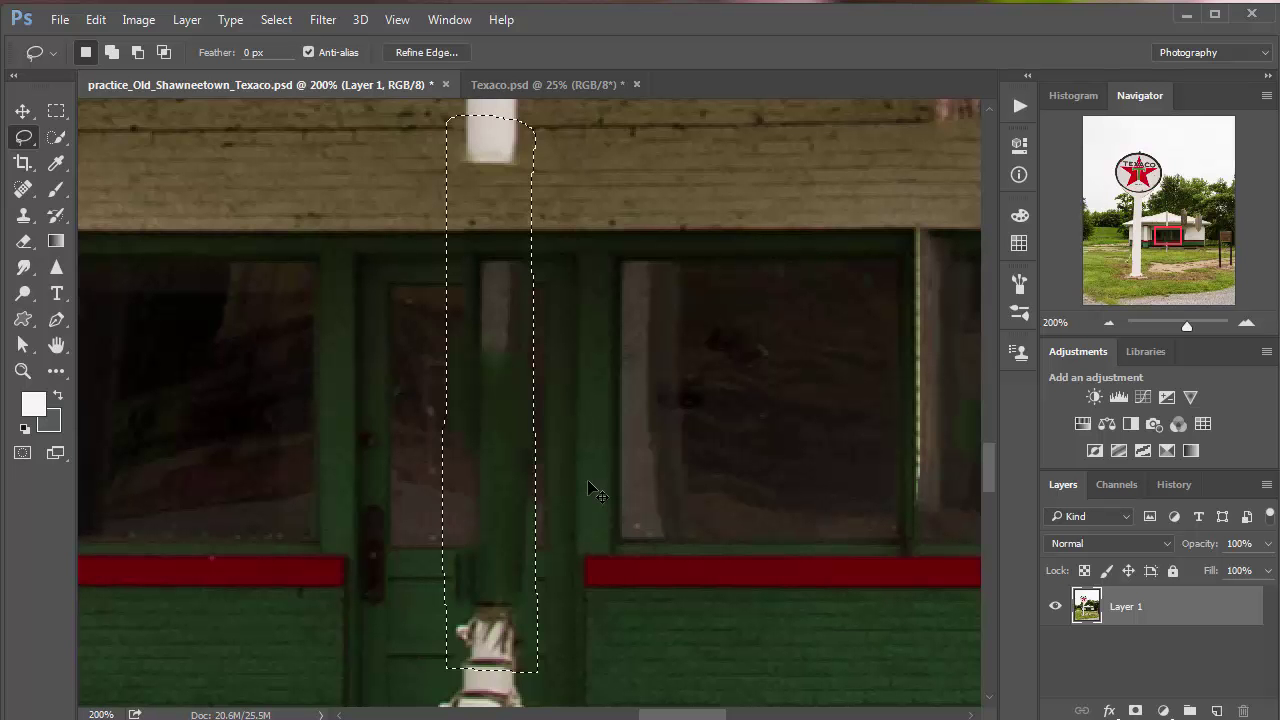
key(ctrl+z)
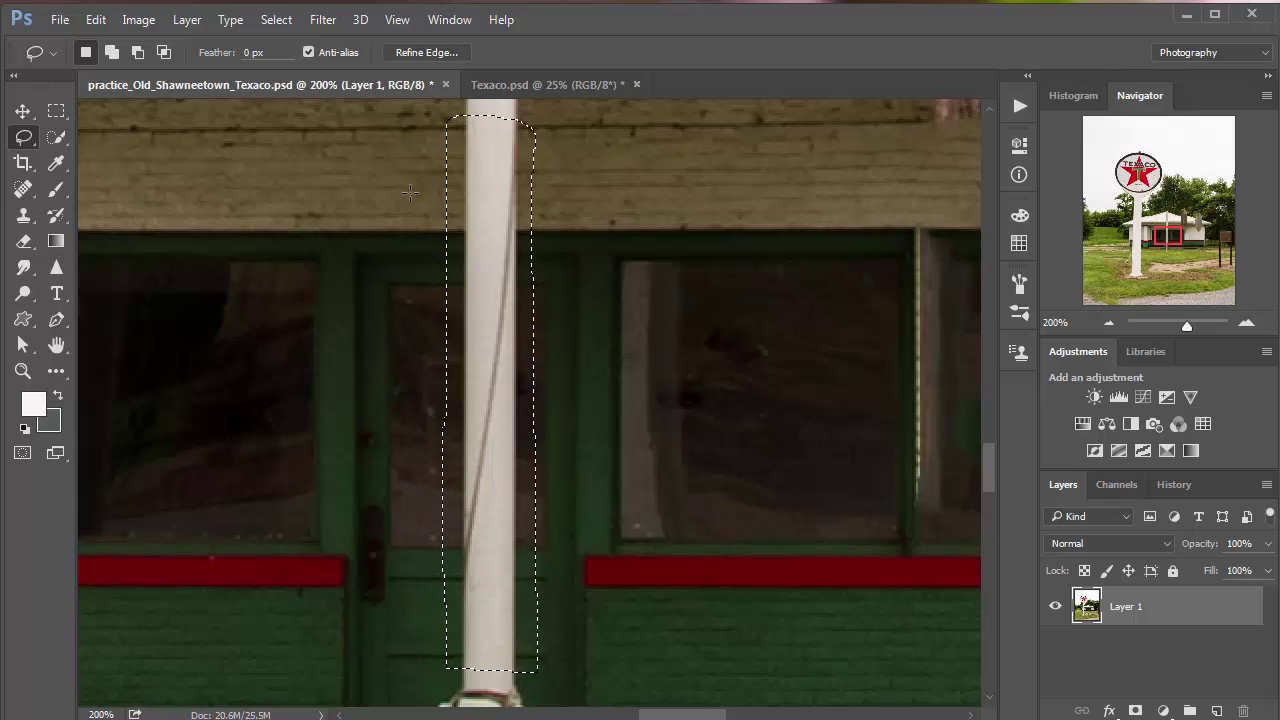
key(ctrl+d)
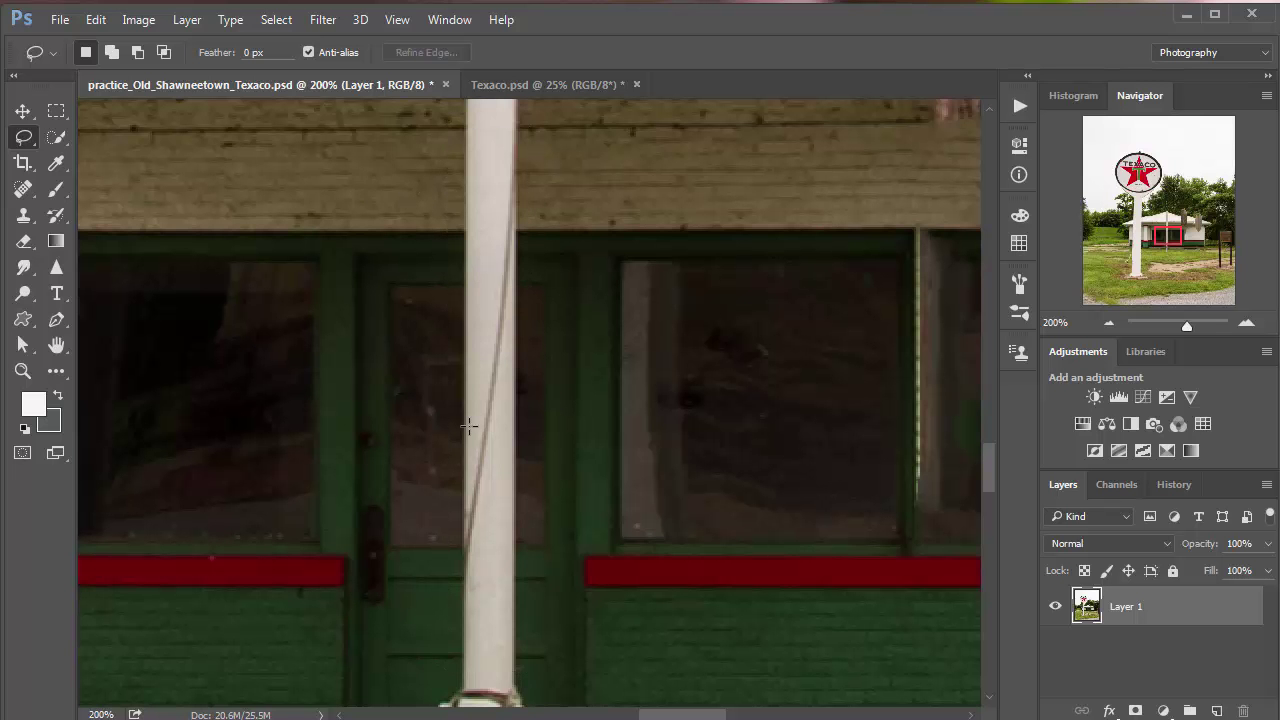
Copy a 2 px feathered strip of door glass left of the pole to Layer 2.
click(57, 111)
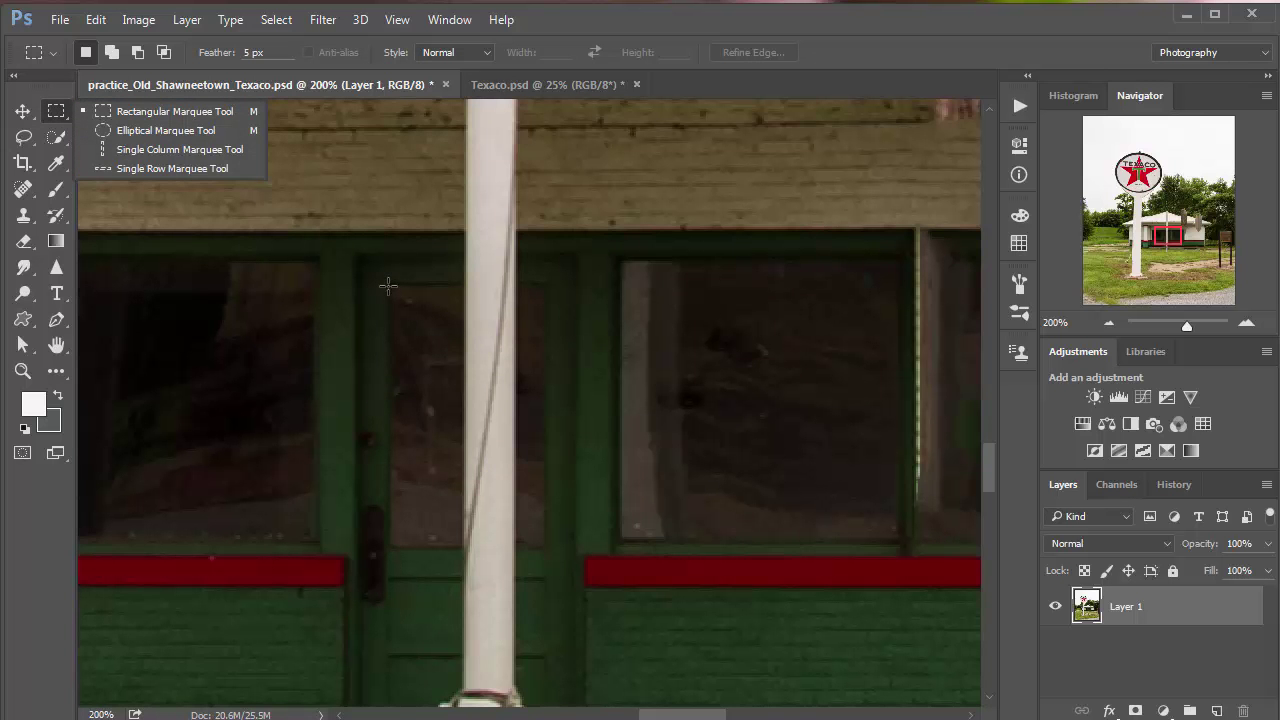
drag(388, 283, 462, 546)
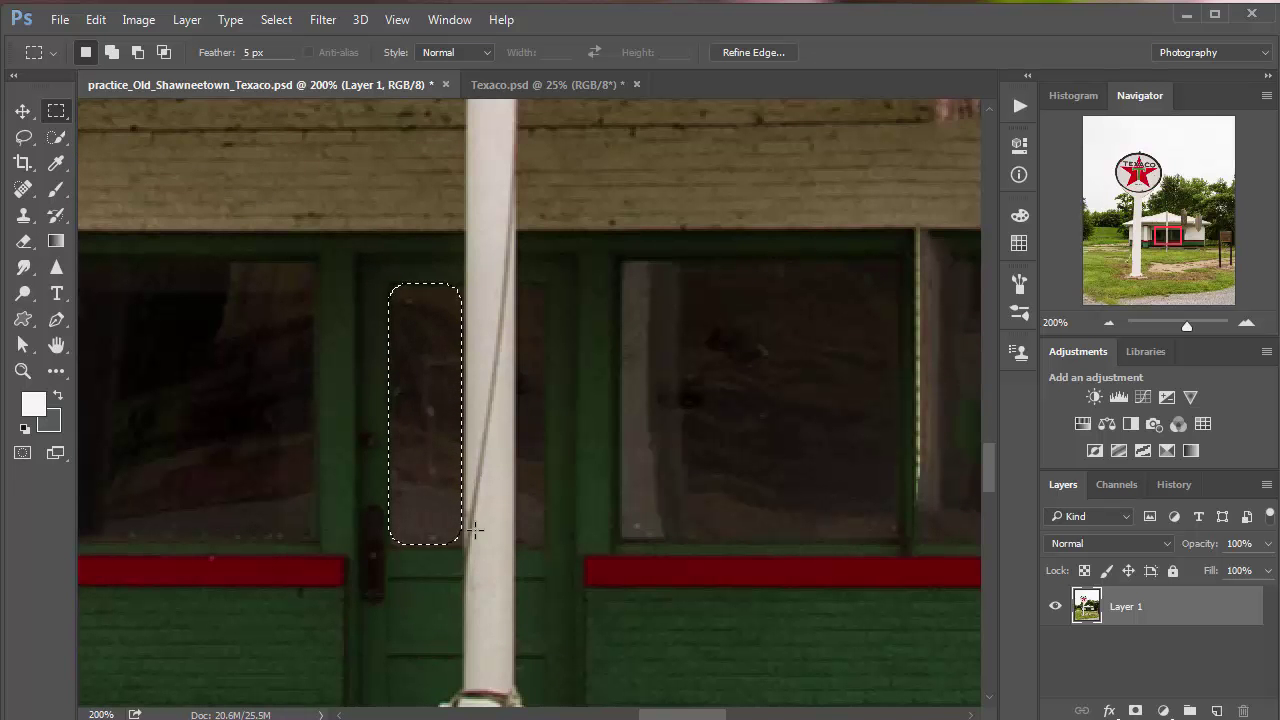
click(246, 53)
text(2)
click(415, 308)
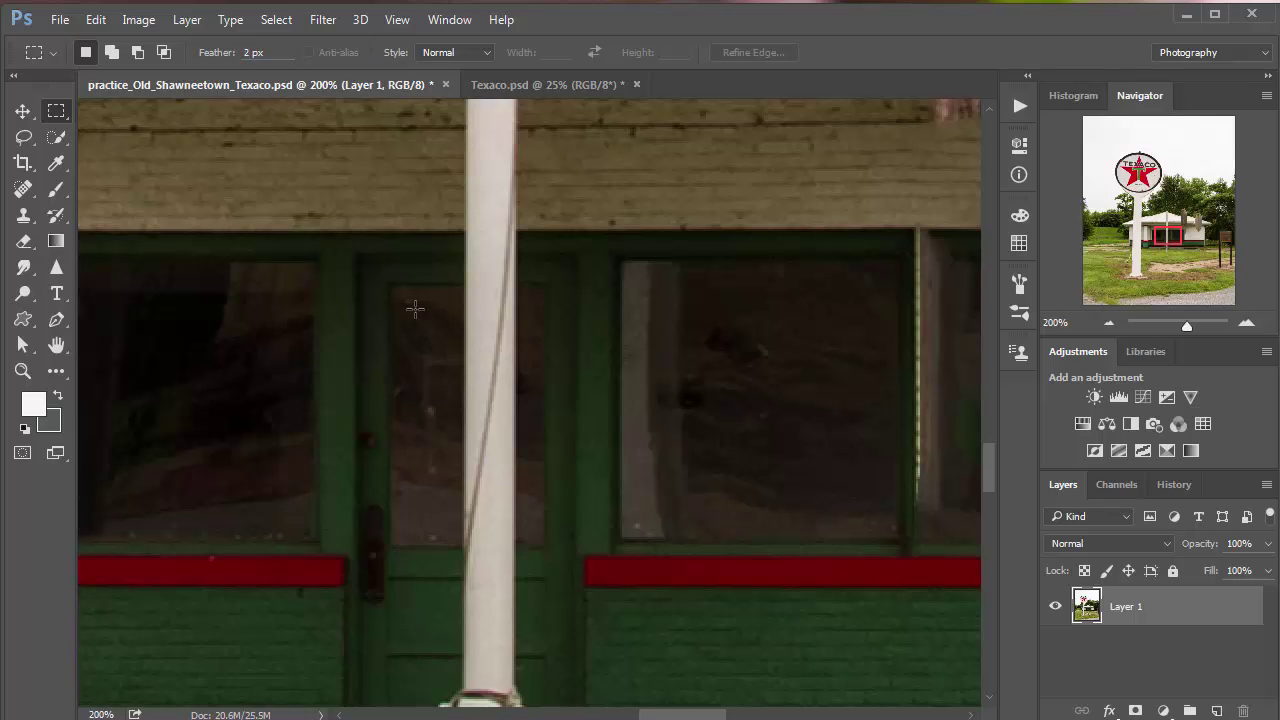
drag(389, 282, 464, 495)
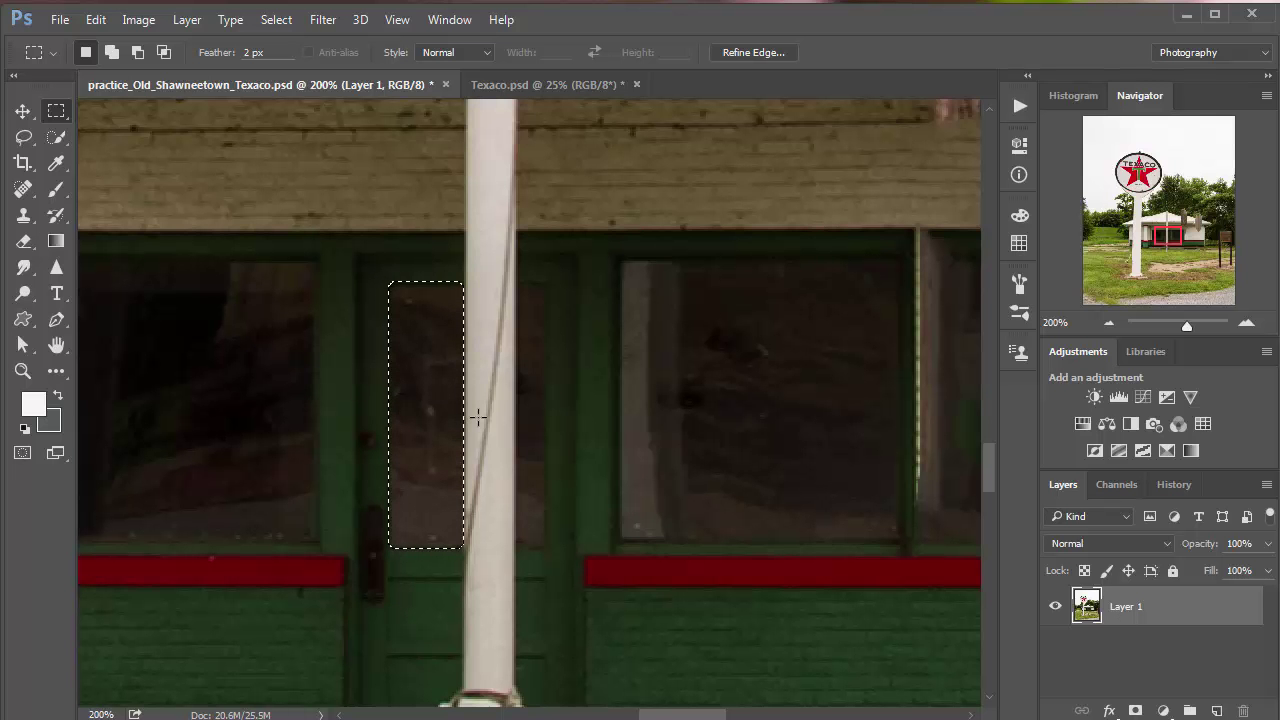
key(ctrl+j)
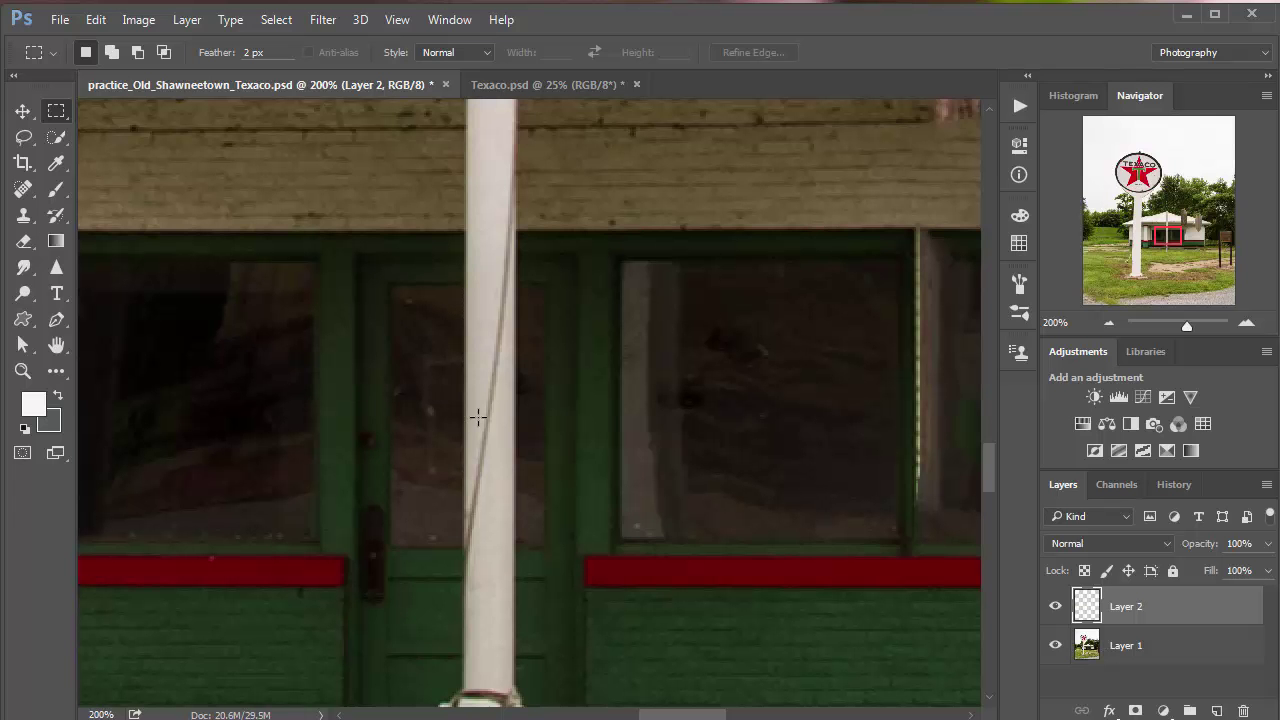
Nudge the Layer 2 glass patch right over the pole and add a layer mask.
click(21, 112)
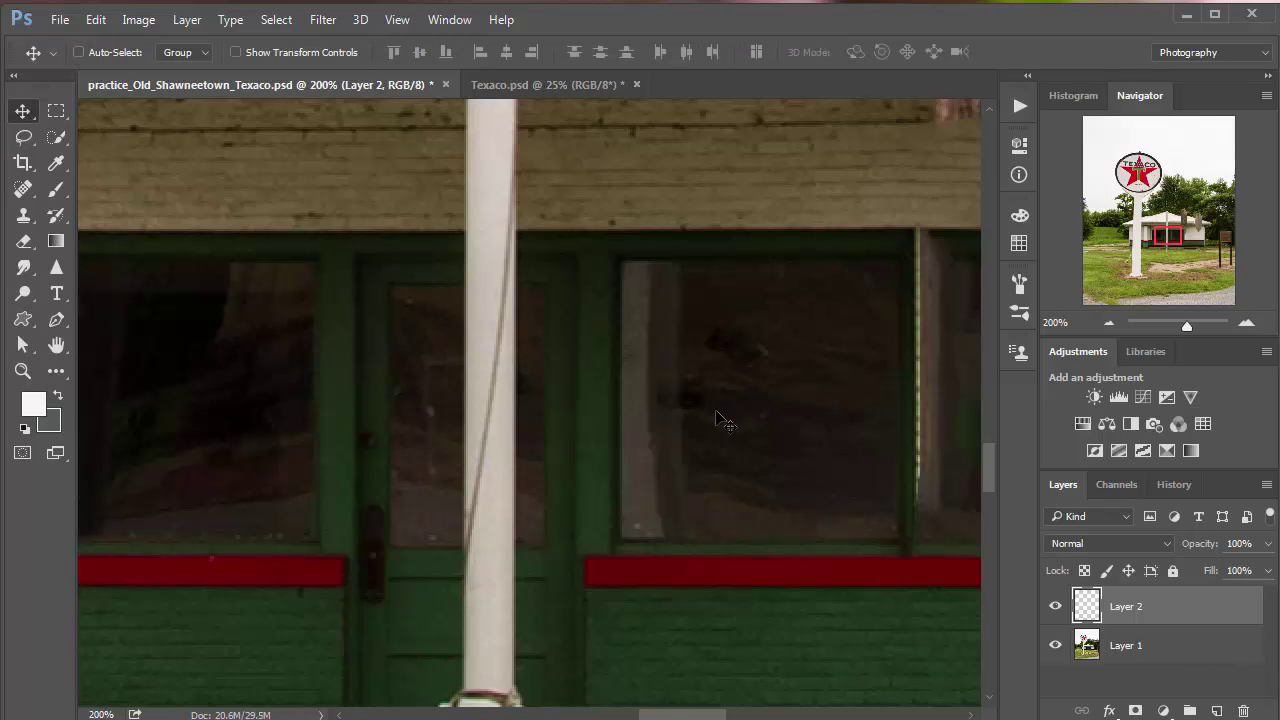
key(Right)
key(Right)
key(Right)
key(Right)
key(Right)
key(Right)
key(Right)
key(Right)
key(Right)
key(Right)
key(Right)
key(Right)
key(Right)
key(Right)
key(Right)
key(Right)
key(Right)
key(Right)
key(Right)
key(Right)
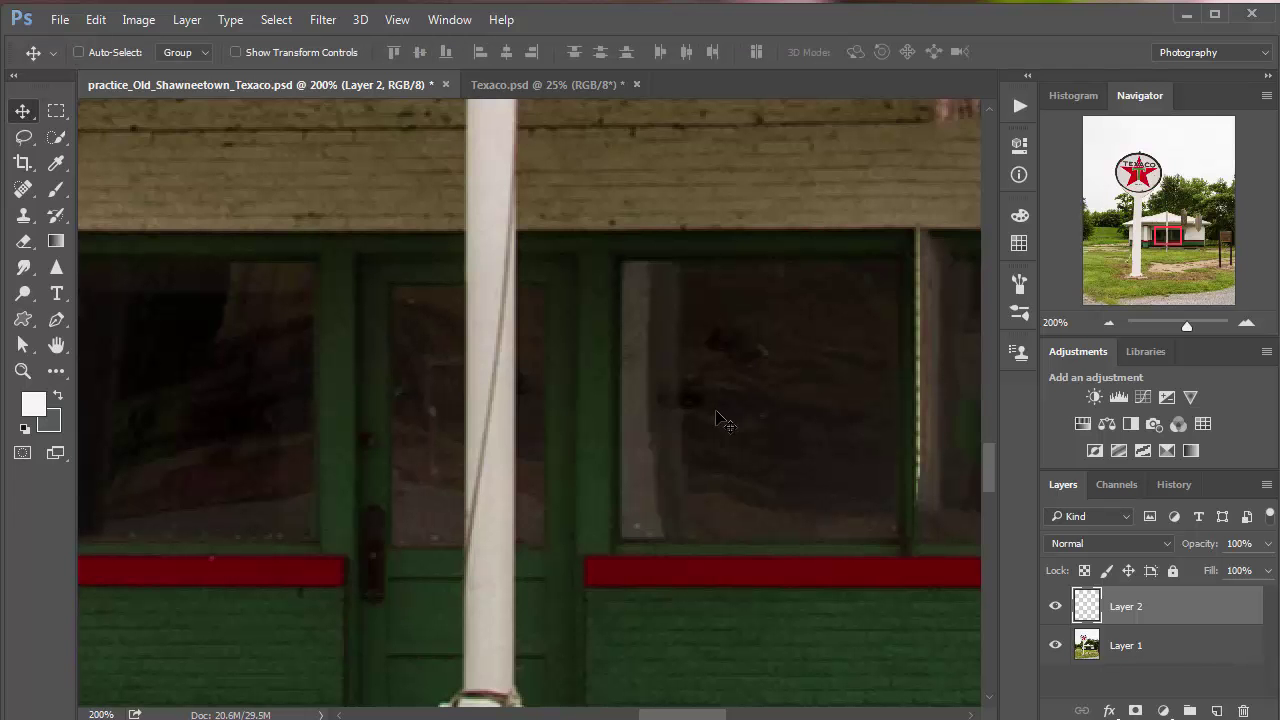
key(Right)
key(Right)
key(Right)
key(Right)
key(Right)
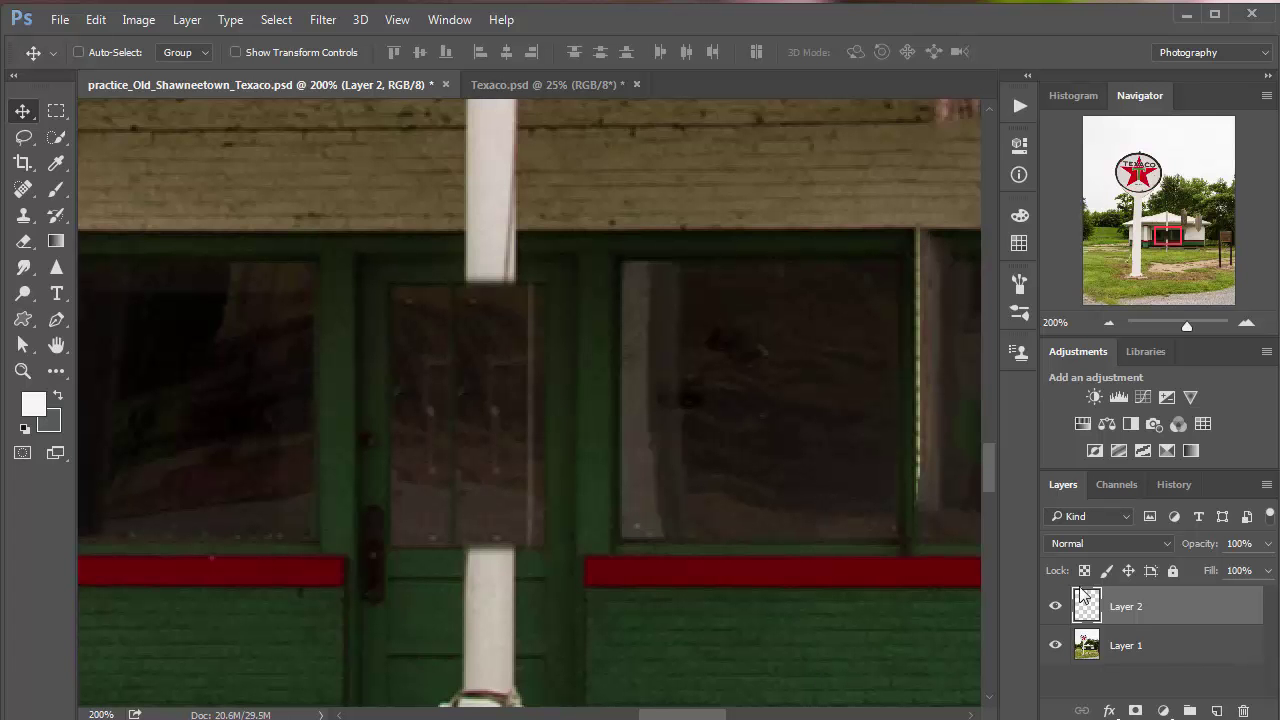
click(1135, 710)
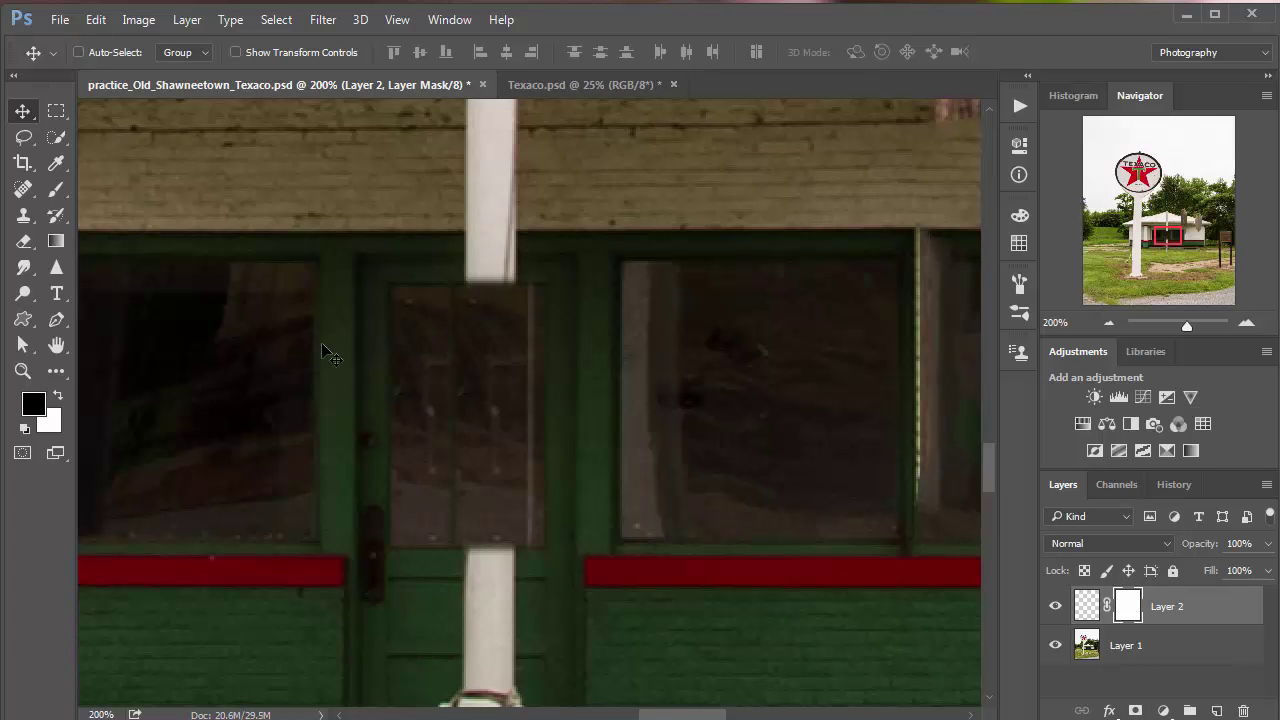
click(494, 373)
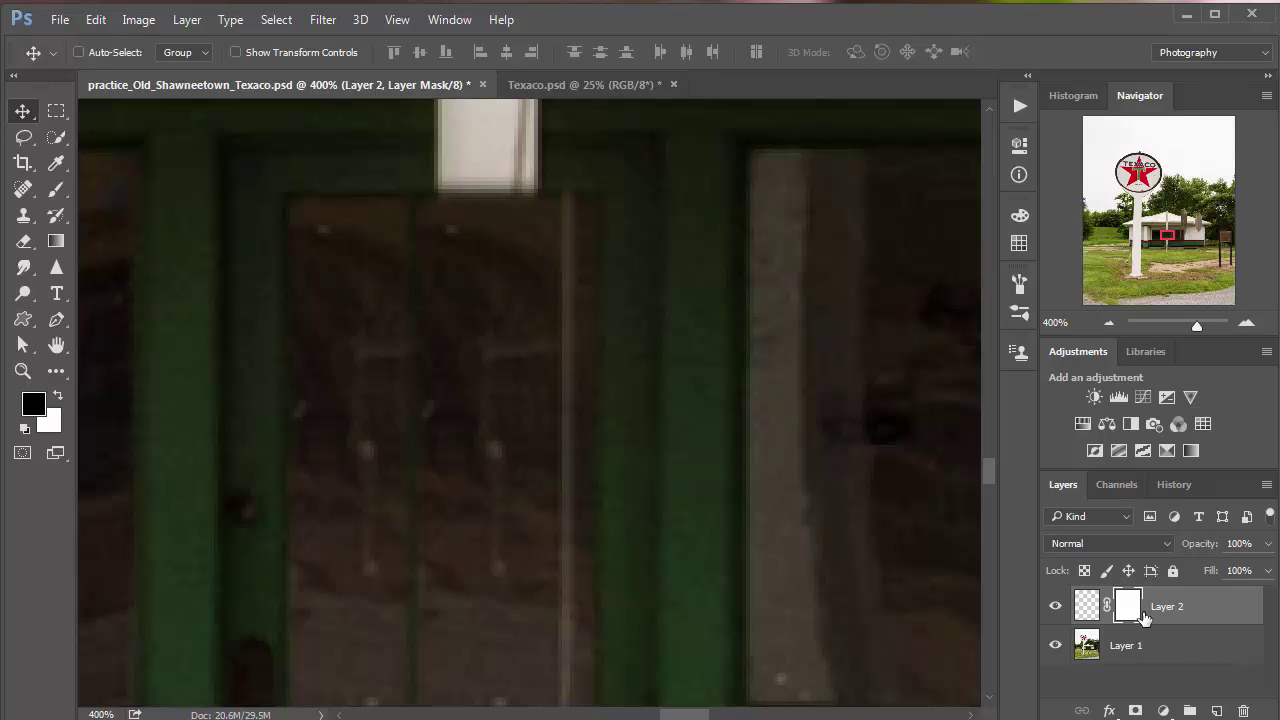
Set up a 15 px brush with 0% hardness.
click(56, 189)
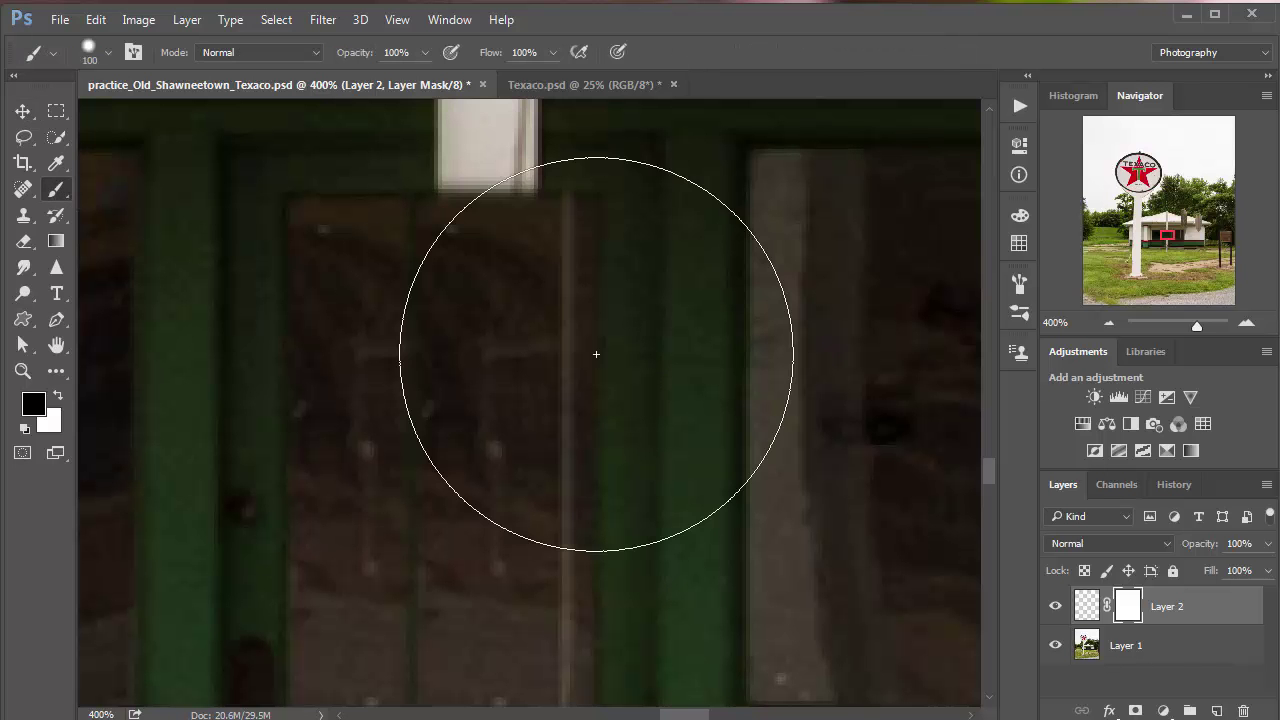
key(bracketleft)
key(bracketleft)
key(bracketleft)
key(bracketleft)
key(bracketleft)
key(bracketleft)
key(bracketleft)
key(bracketleft)
key(bracketleft)
key(bracketleft)
key(bracketleft)
key(bracketleft)
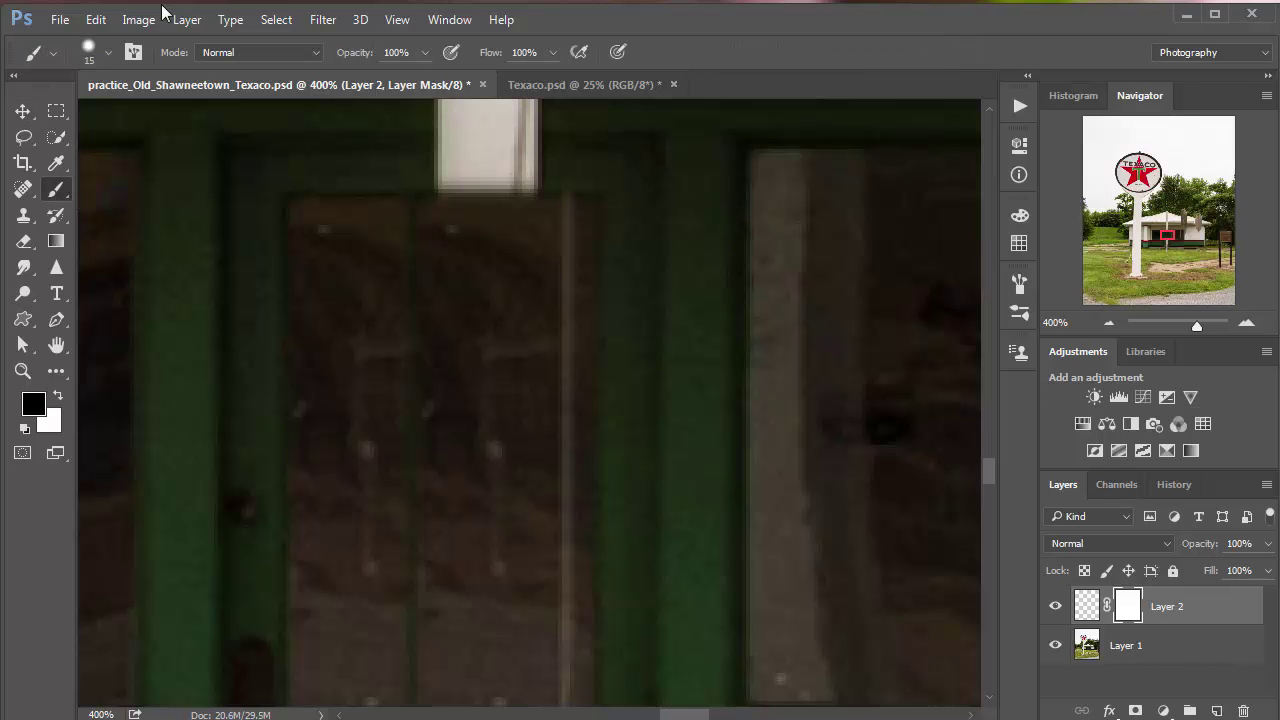
click(88, 52)
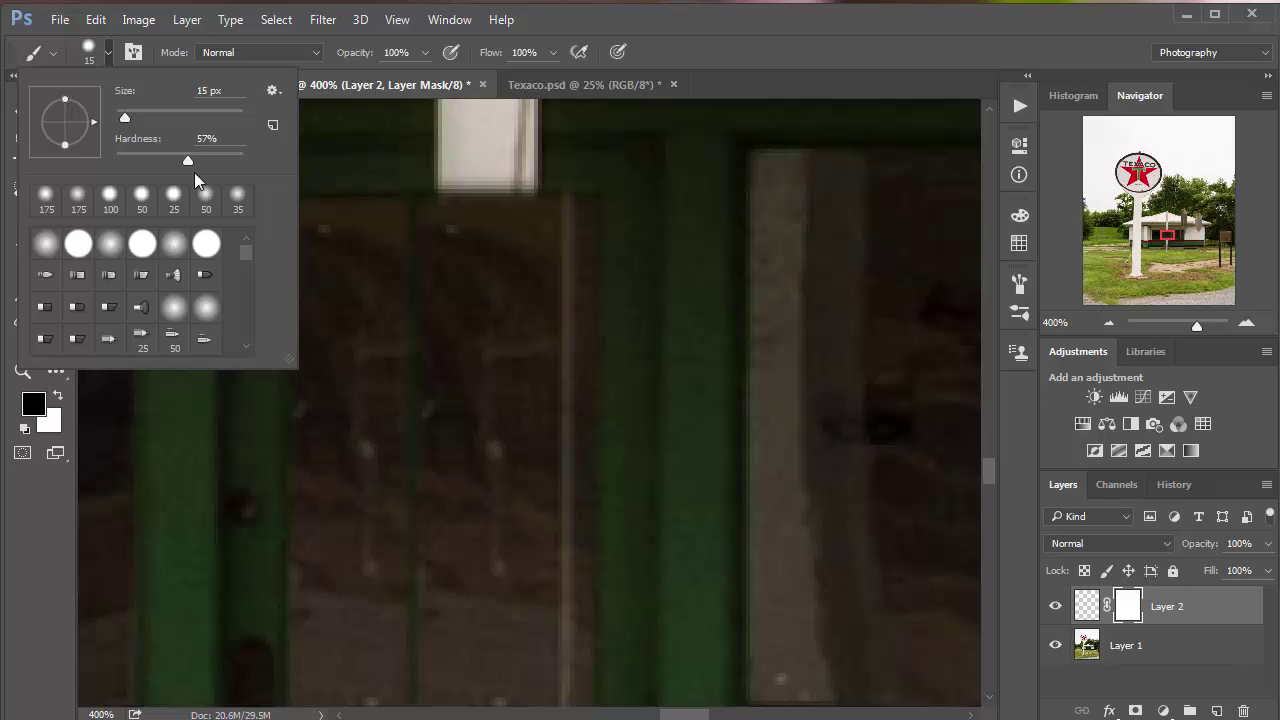
drag(181, 165, 110, 163)
key(Return)
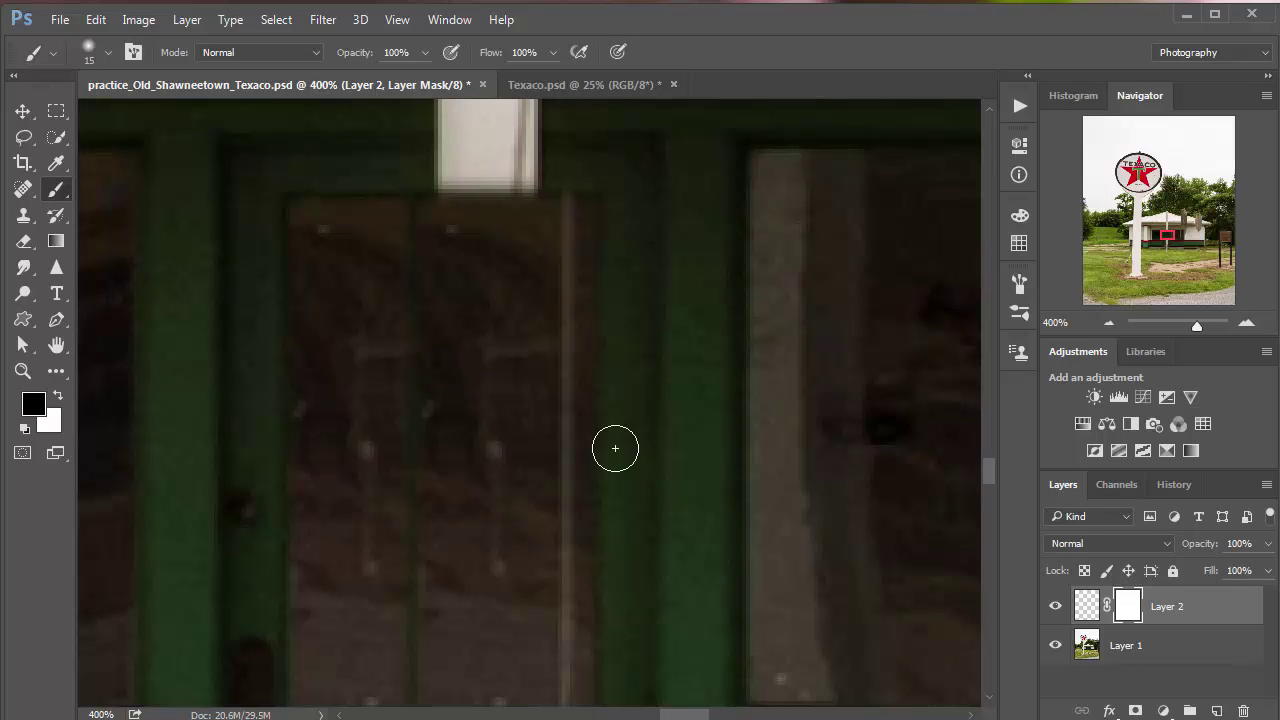
Blend the patch edge along the door post on the mask at 16% opacity.
drag(440, 226, 440, 306)
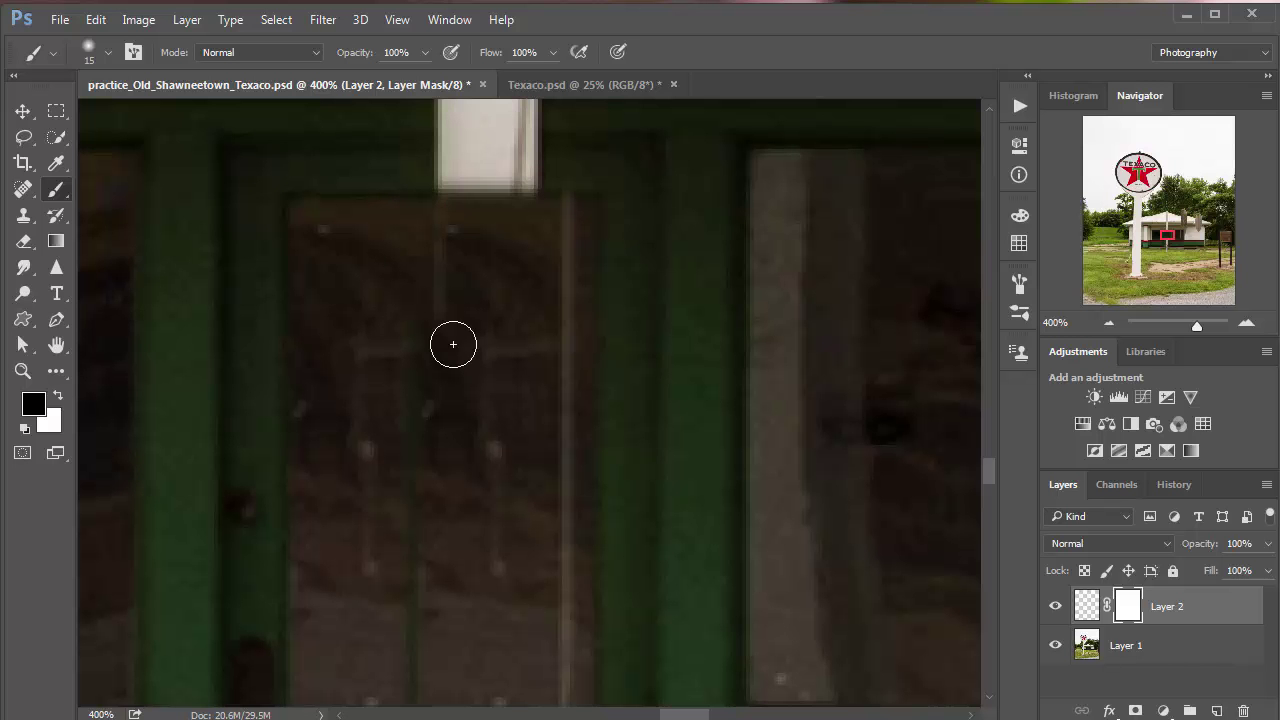
key(ctrl+z)
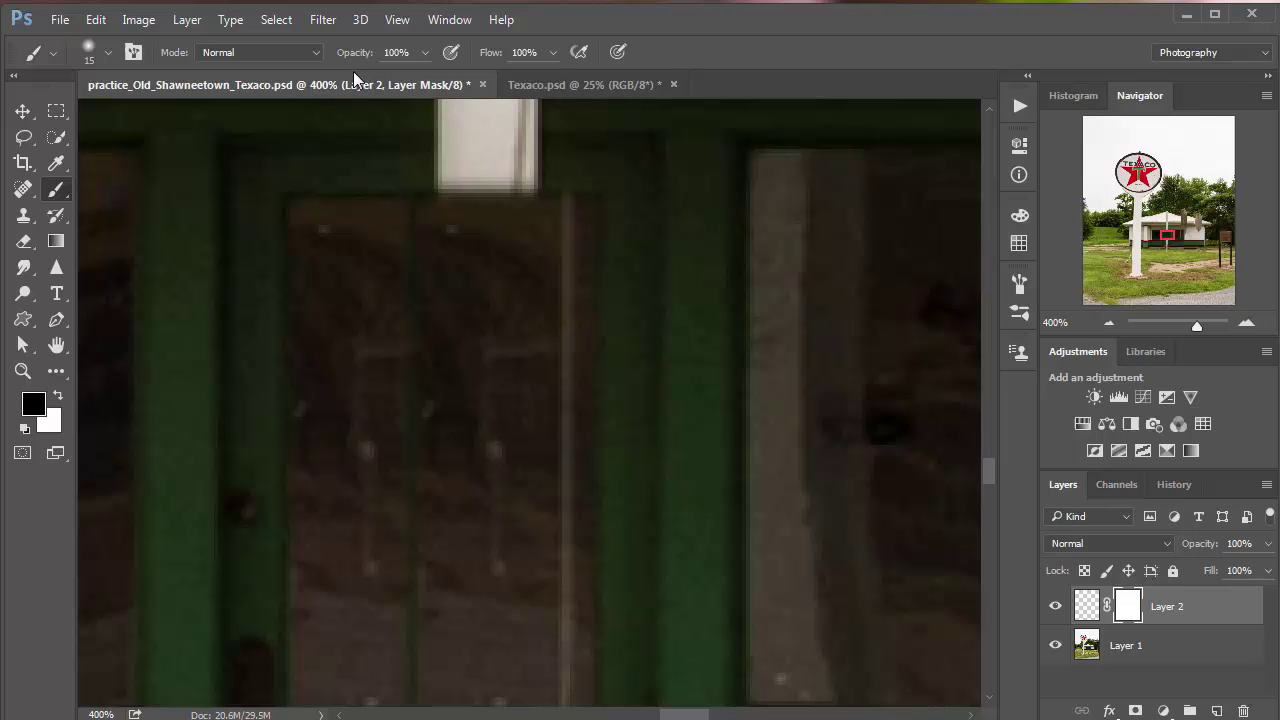
click(425, 53)
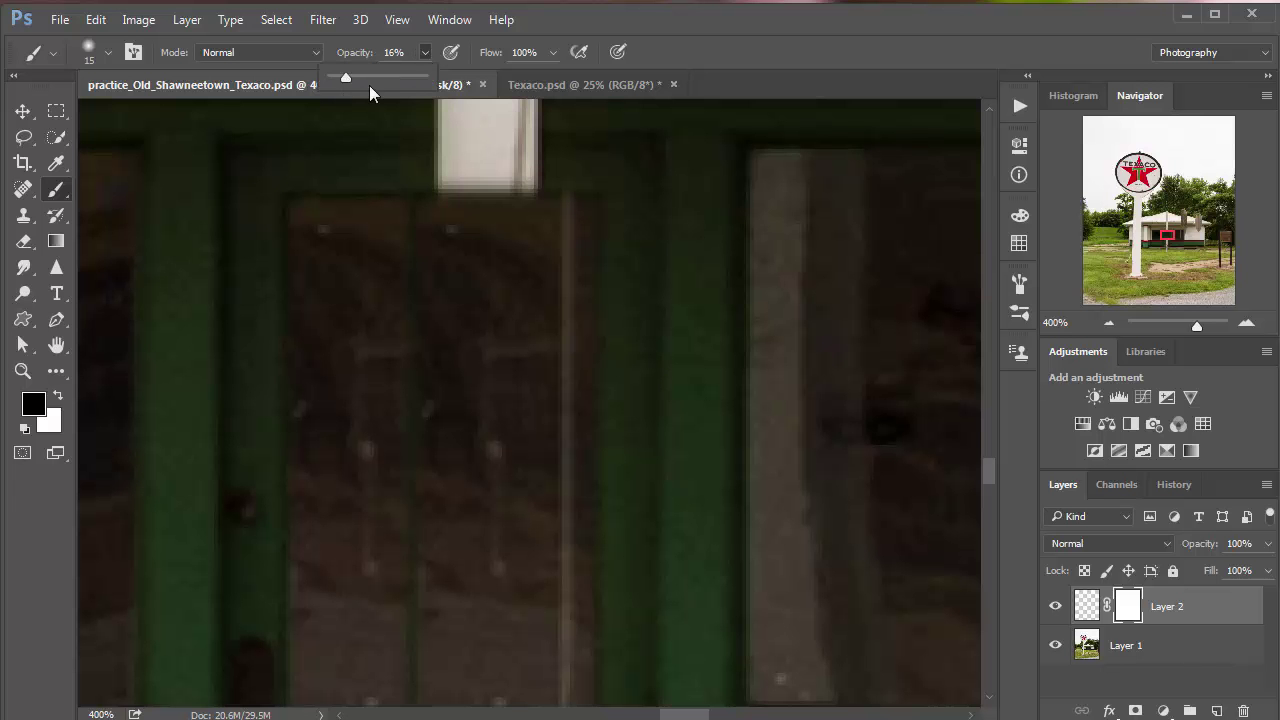
click(390, 310)
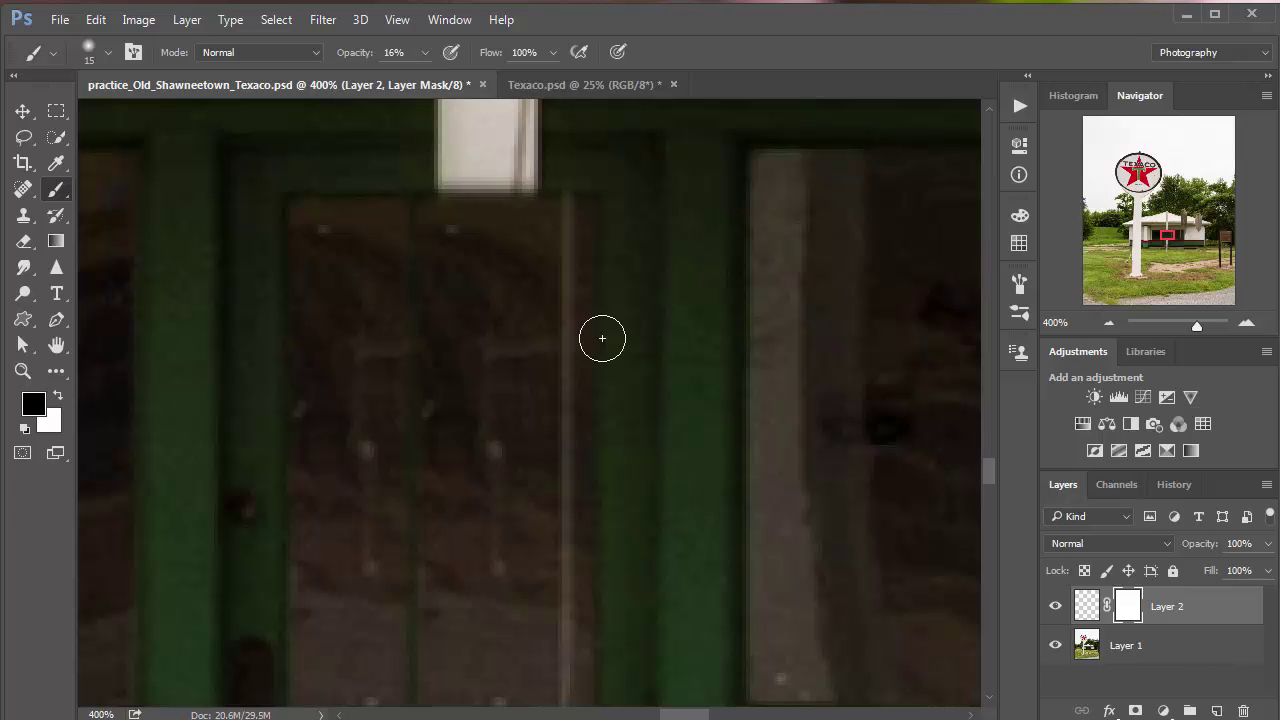
mouse_move(602, 338)
mouse_down()
mouse_move(609, 209)
mouse_move(620, 426)
mouse_move(589, 223)
mouse_move(584, 392)
mouse_move(540, 197)
mouse_move(535, 418)
mouse_up()
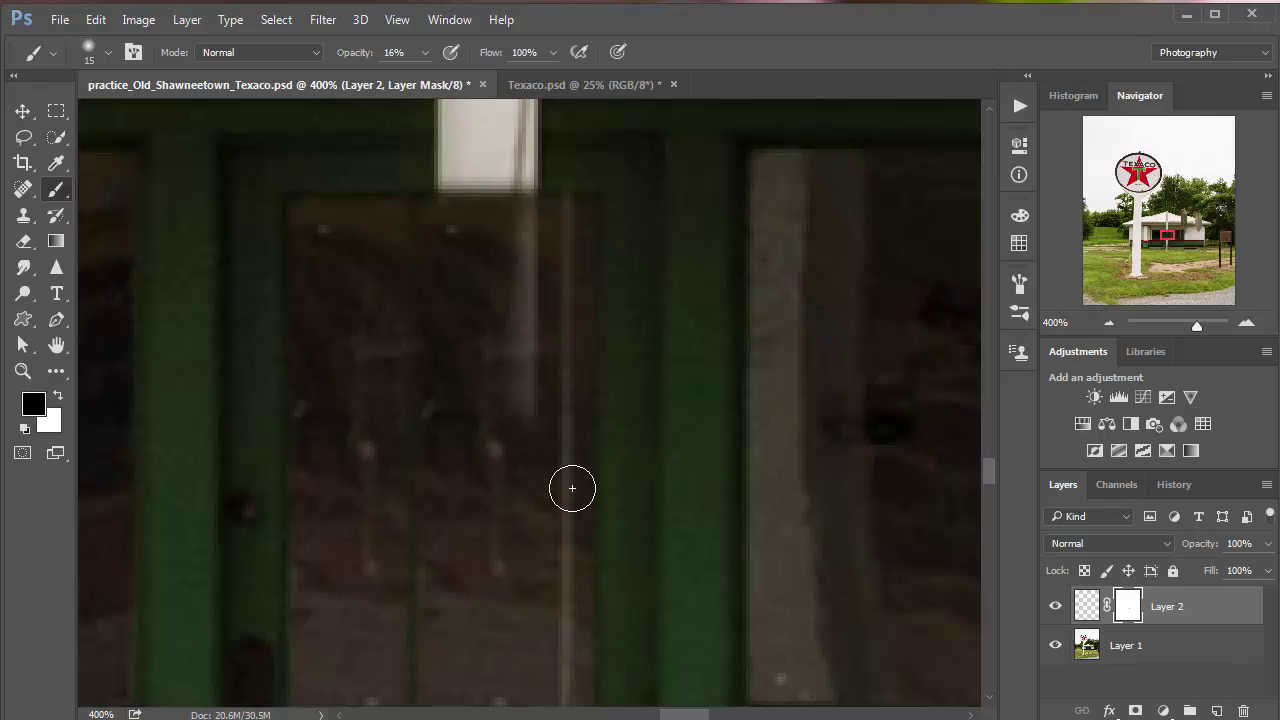
key(x)
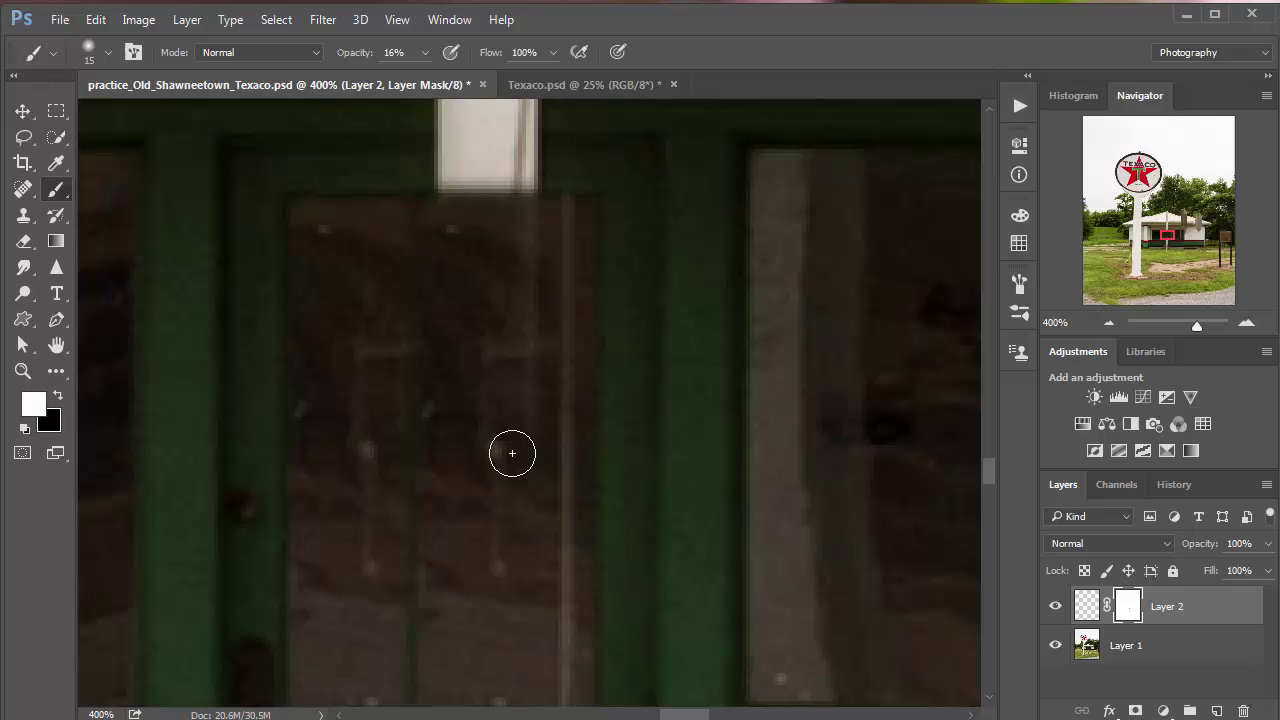
key(x)
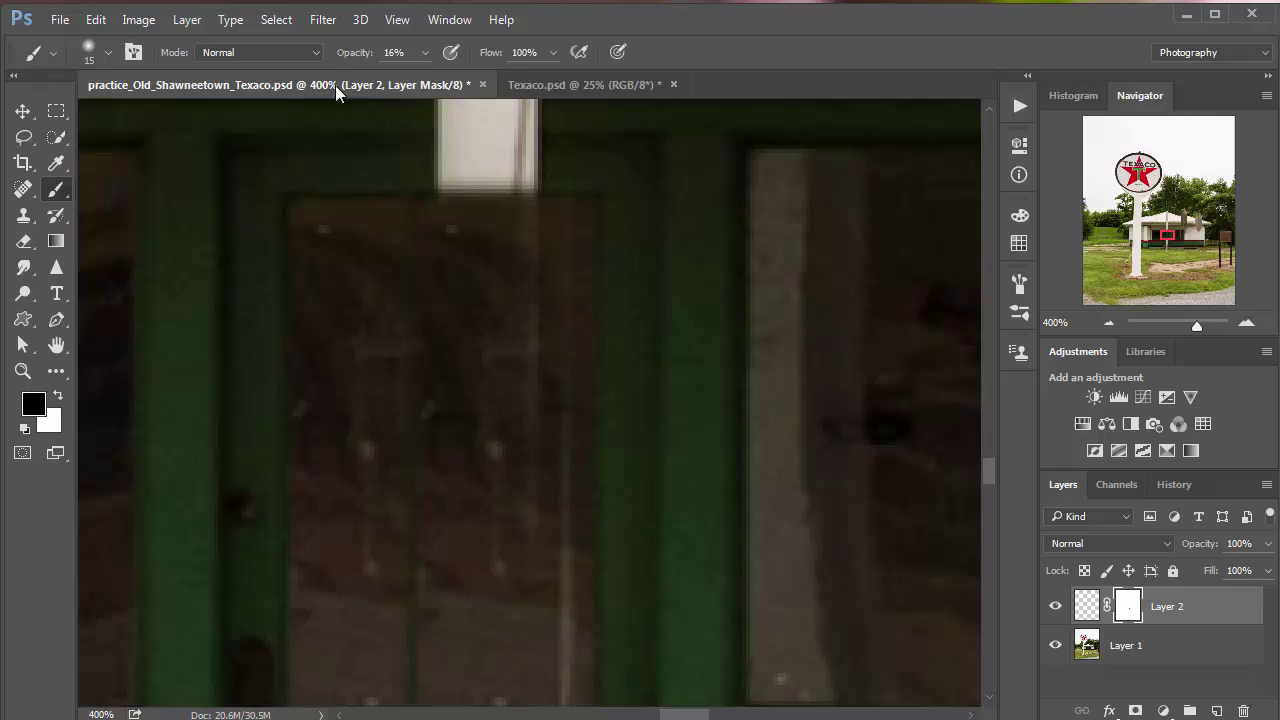
Refine Layer 2's mask with white and black strokes at 40% brush opacity.
click(425, 53)
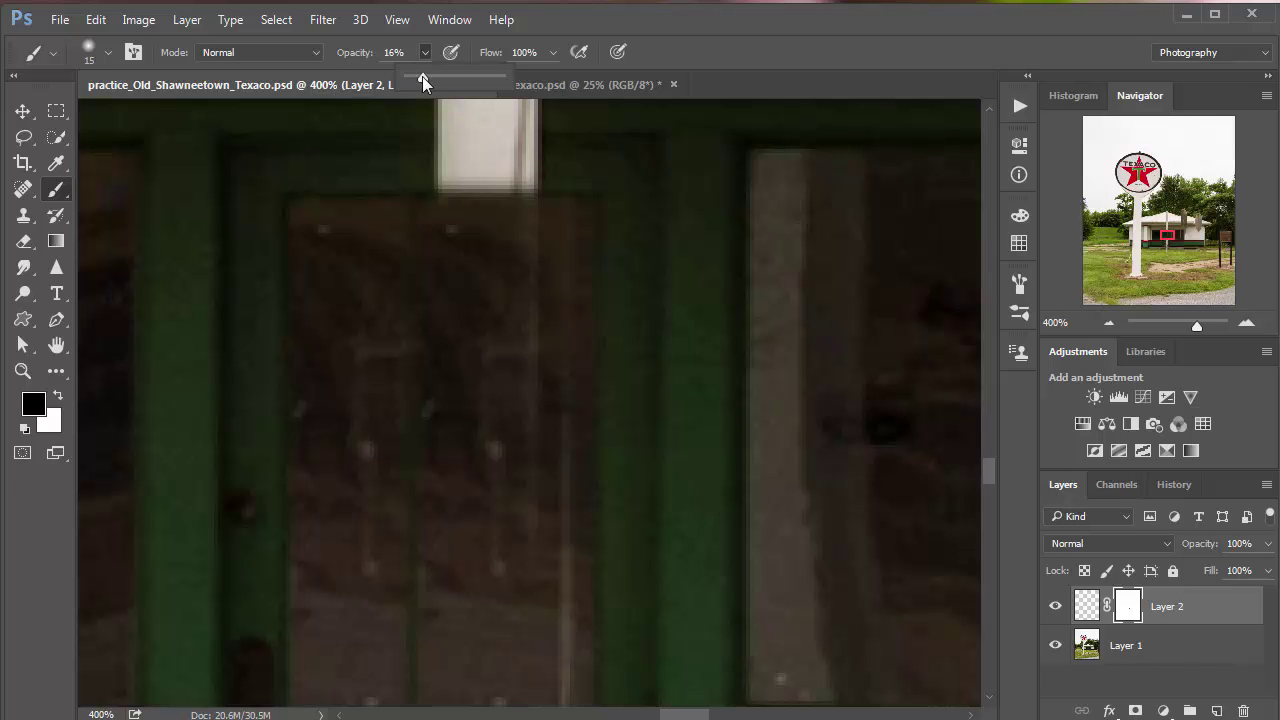
drag(422, 82, 505, 78)
key(x)
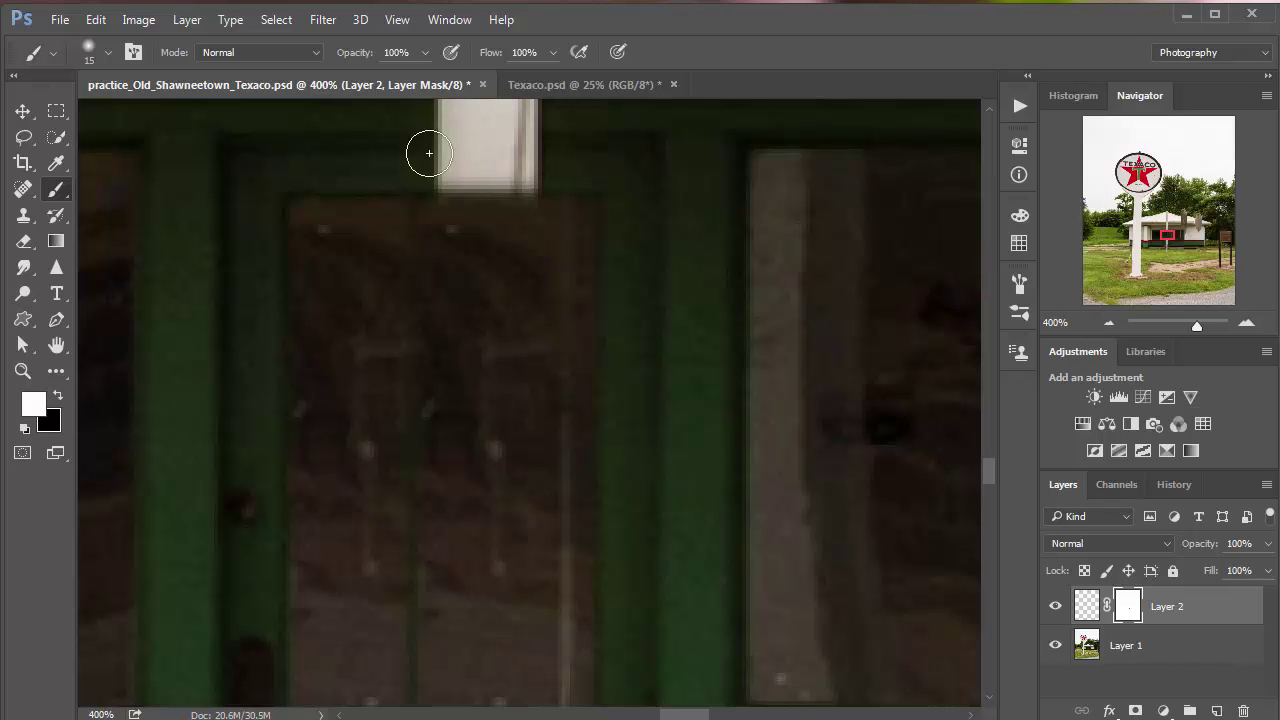
click(425, 55)
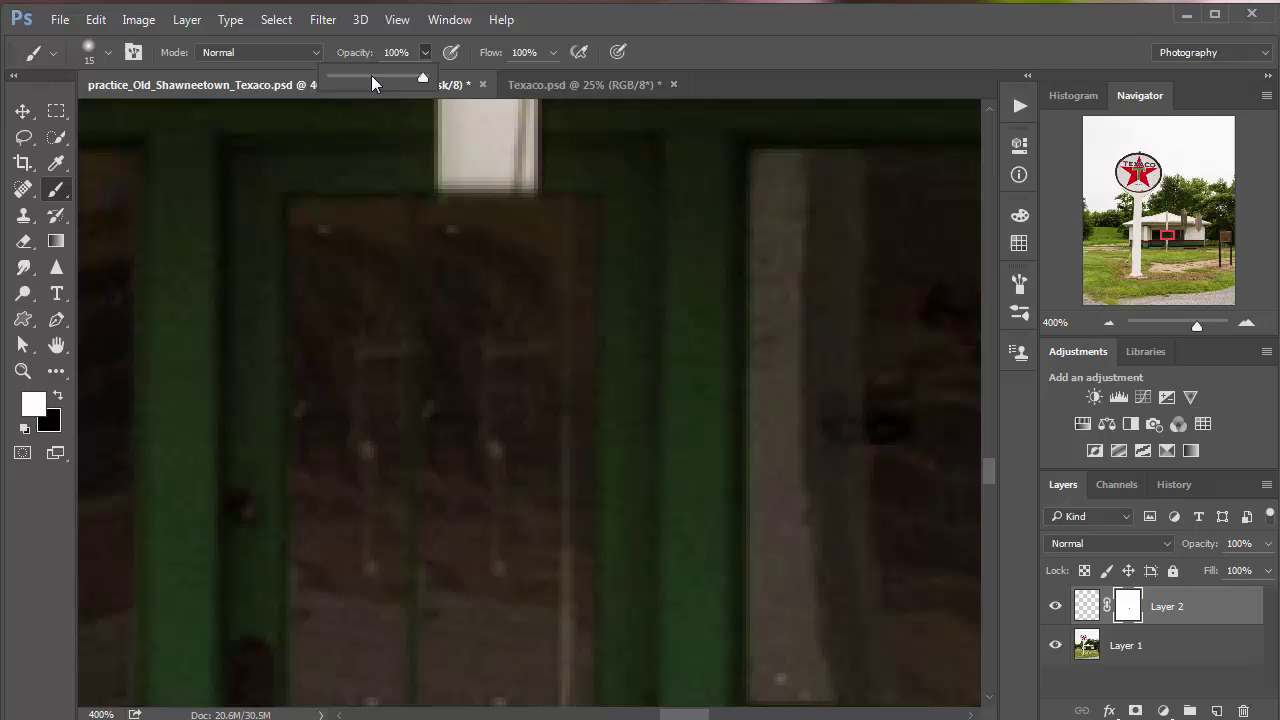
click(369, 80)
key(x)
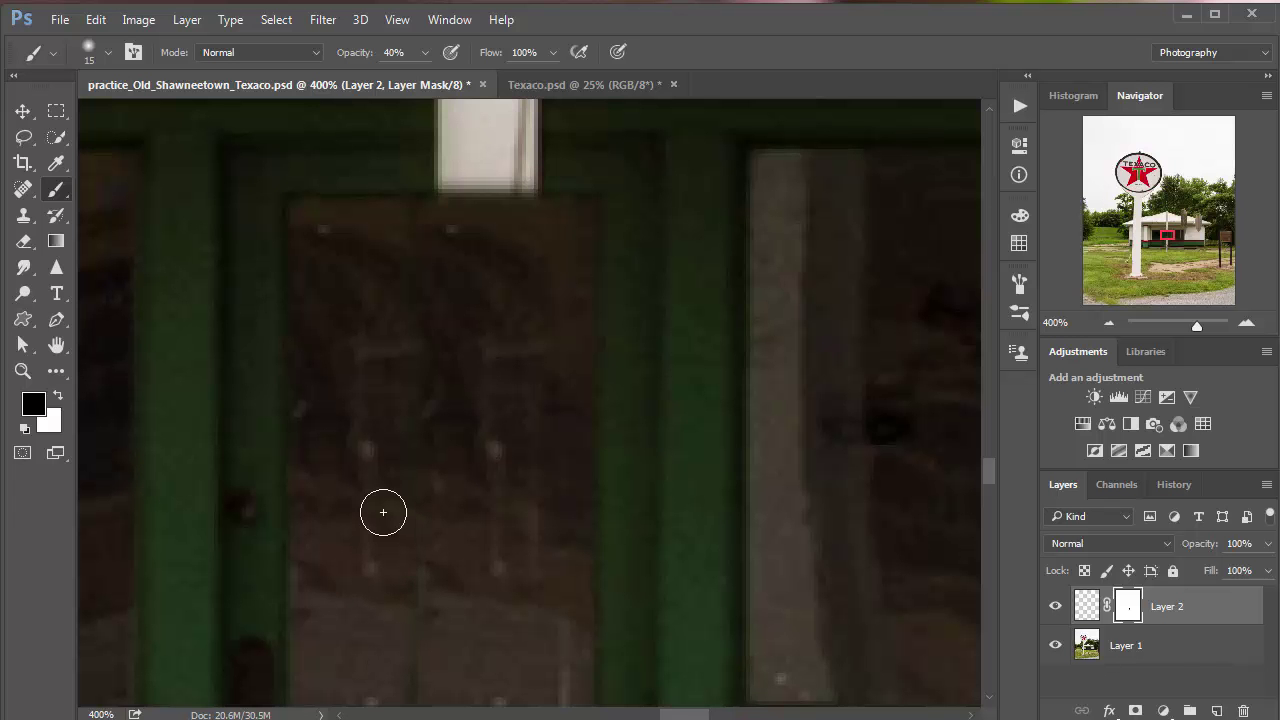
drag(552, 543, 553, 376)
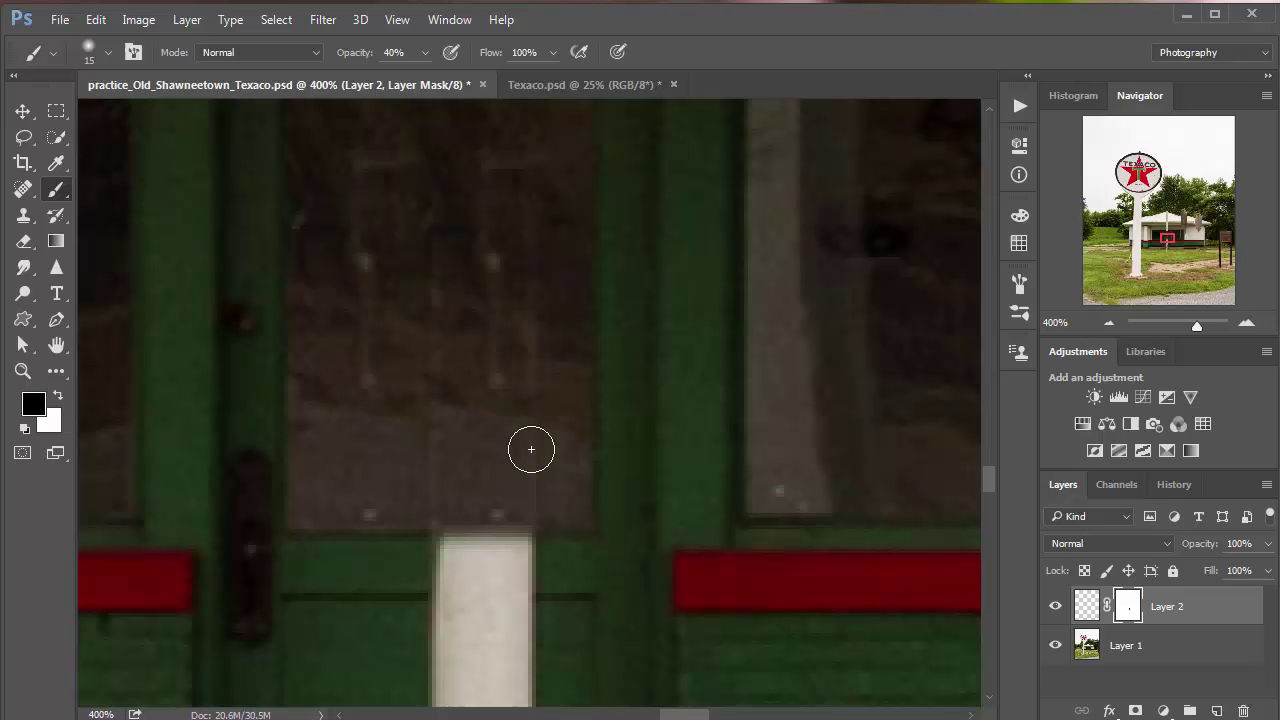
key(x)
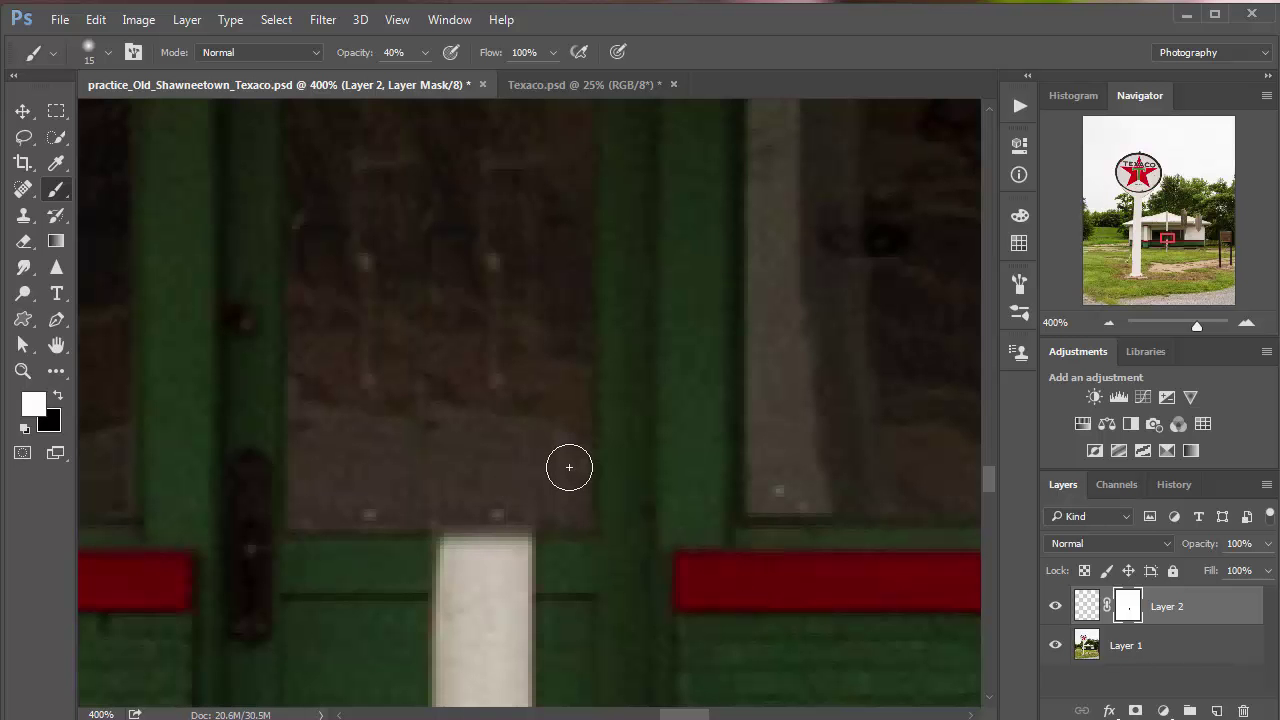
scroll(569, 467, down, 4)
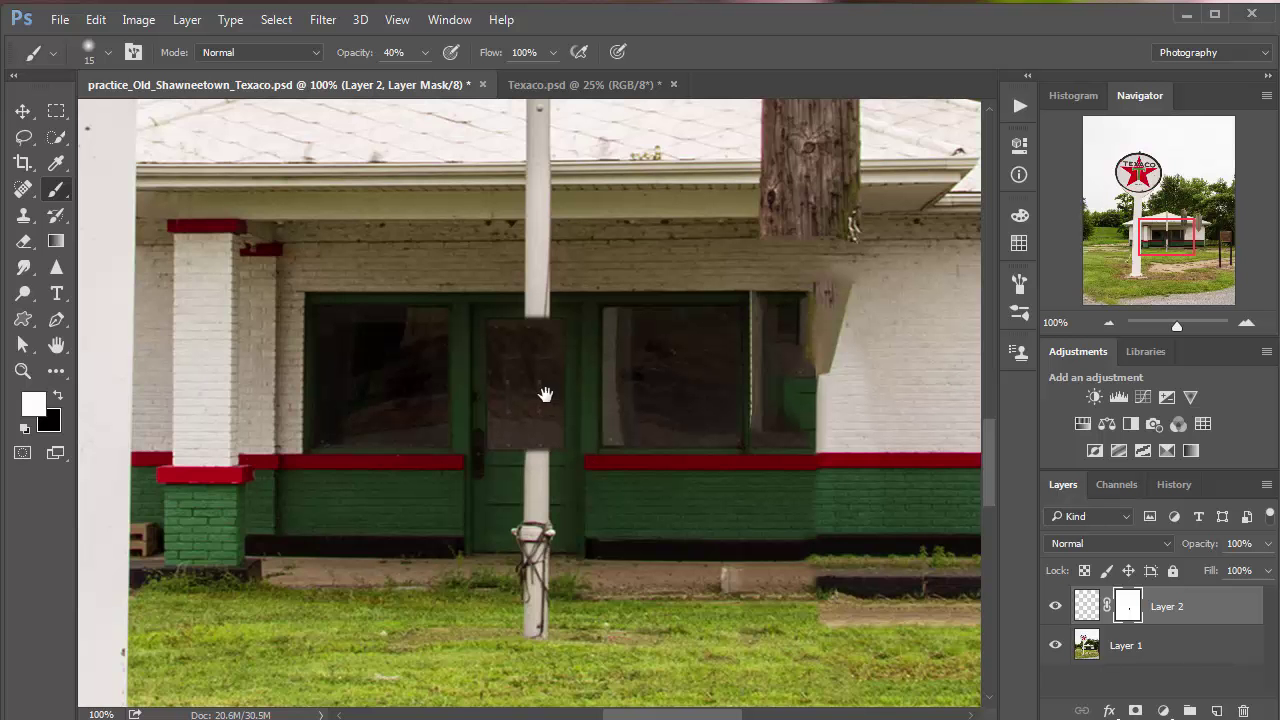
Zoom to 300%, target Layer 2's pixels, and toggle its visibility to compare.
key(super)
key(Escape)
ctrl+click(538, 380)
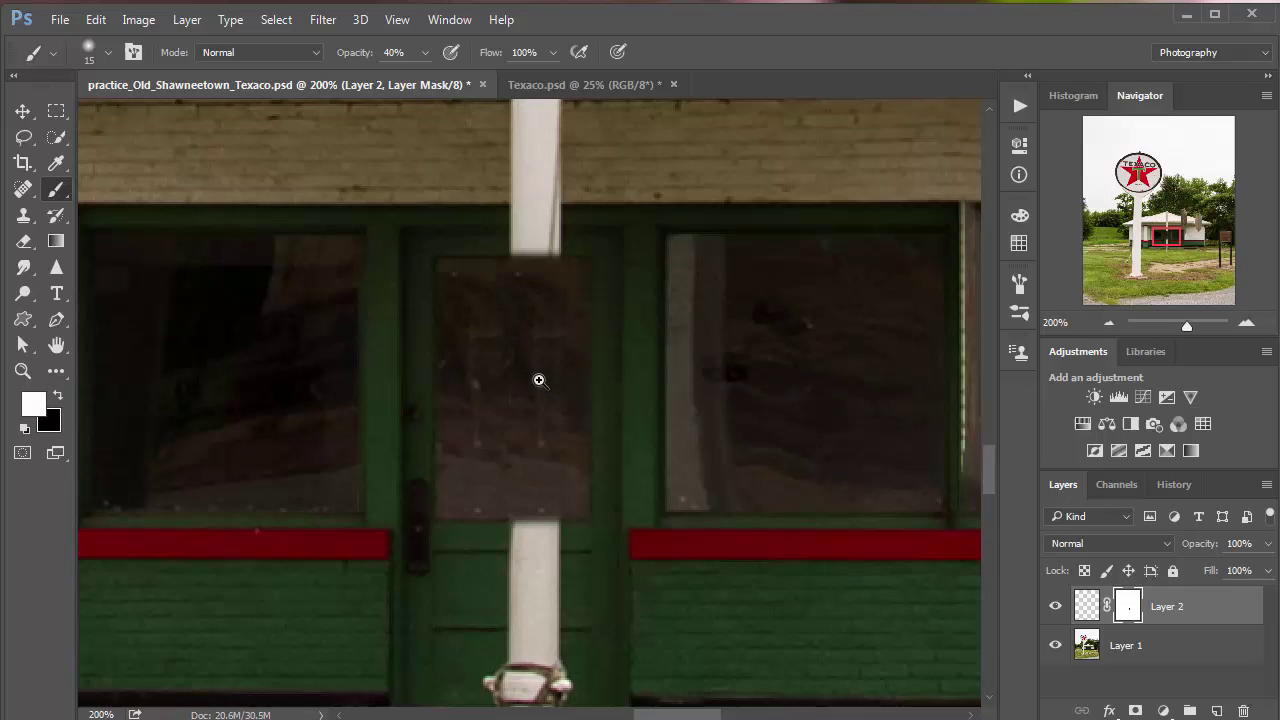
ctrl+click(538, 380)
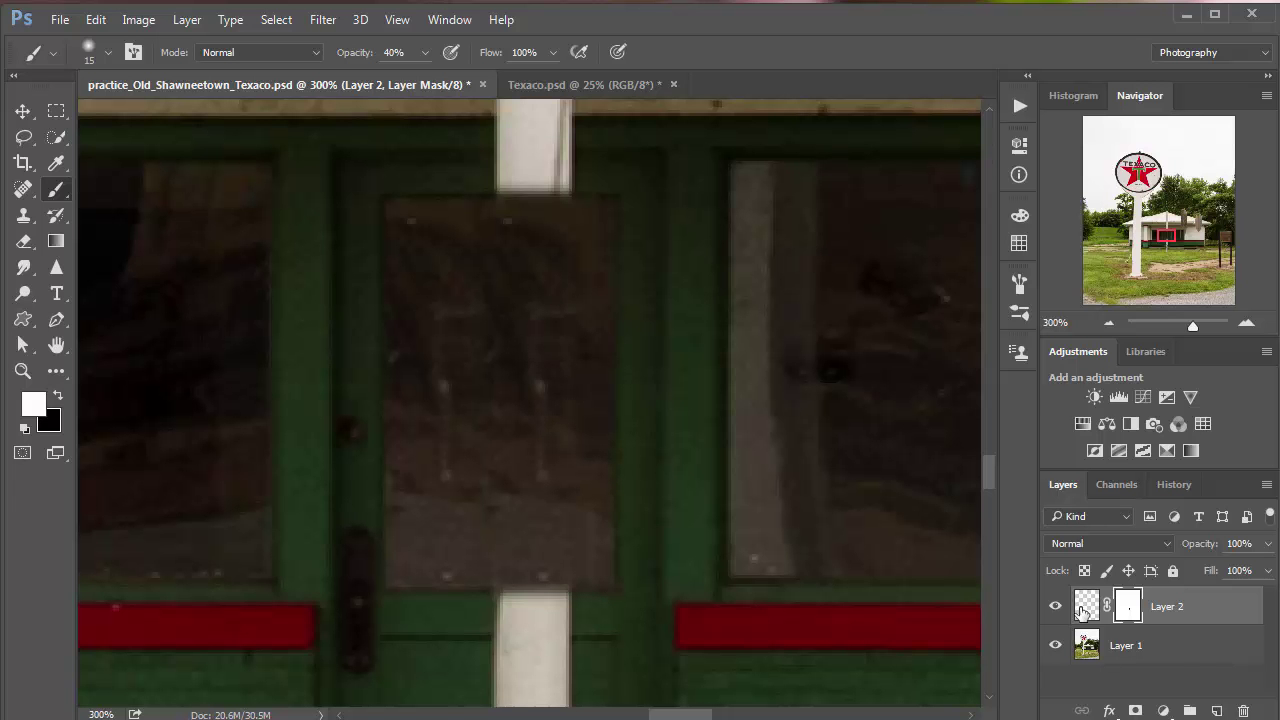
click(1084, 609)
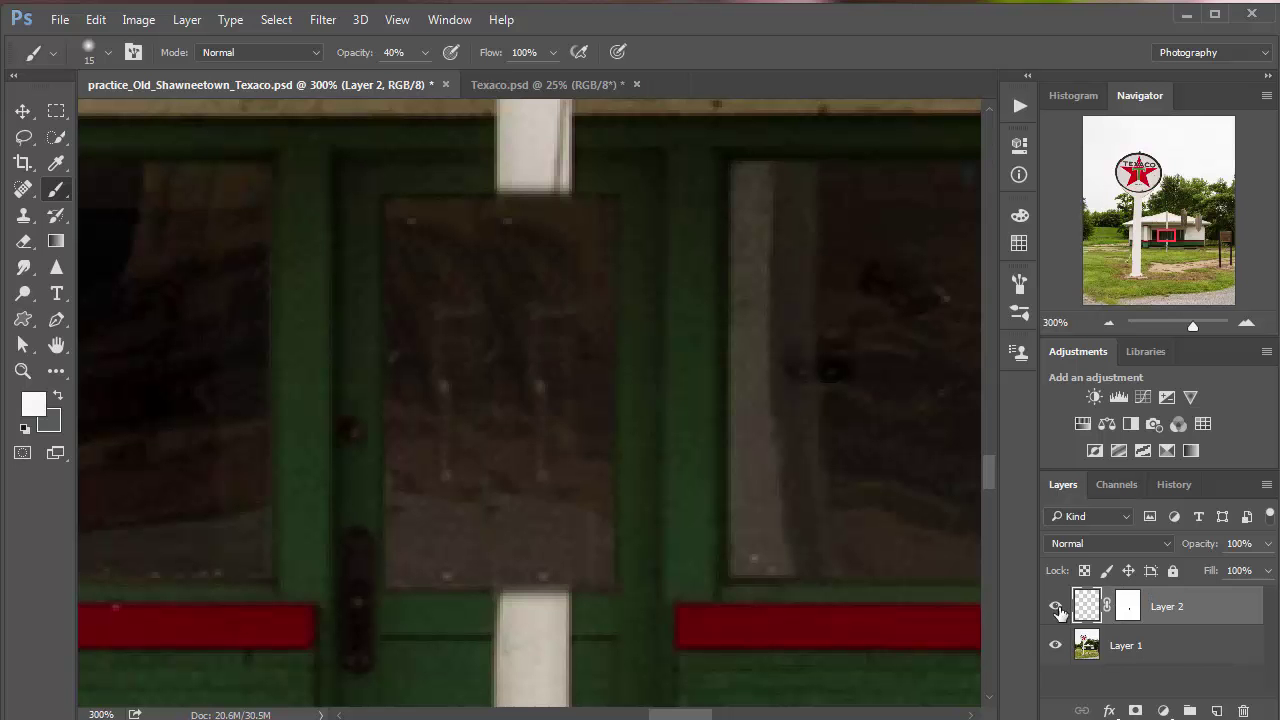
click(1055, 606)
click(1055, 606)
Content-Aware Fill two light streaks inside the door patch.
click(25, 138)
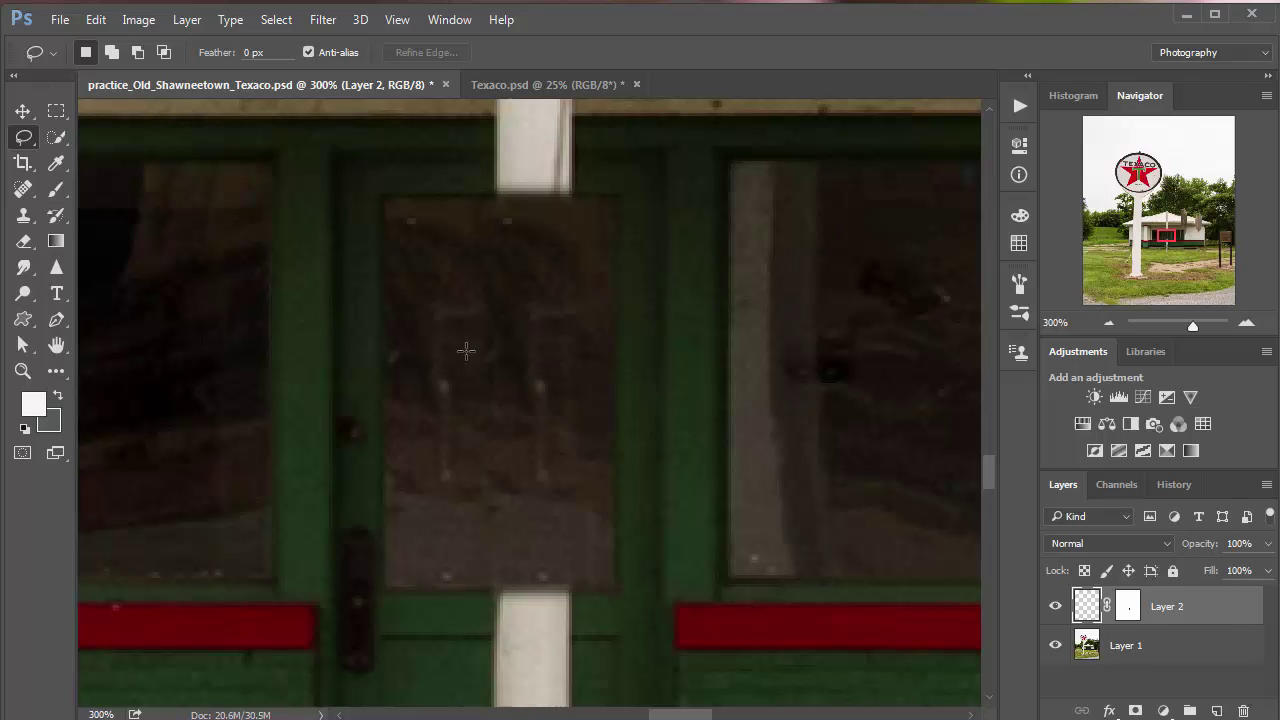
mouse_move(547, 323)
mouse_down()
mouse_move(579, 320)
mouse_move(577, 304)
mouse_move(544, 309)
mouse_move(524, 331)
mouse_move(529, 486)
mouse_move(550, 489)
mouse_move(547, 324)
mouse_up()
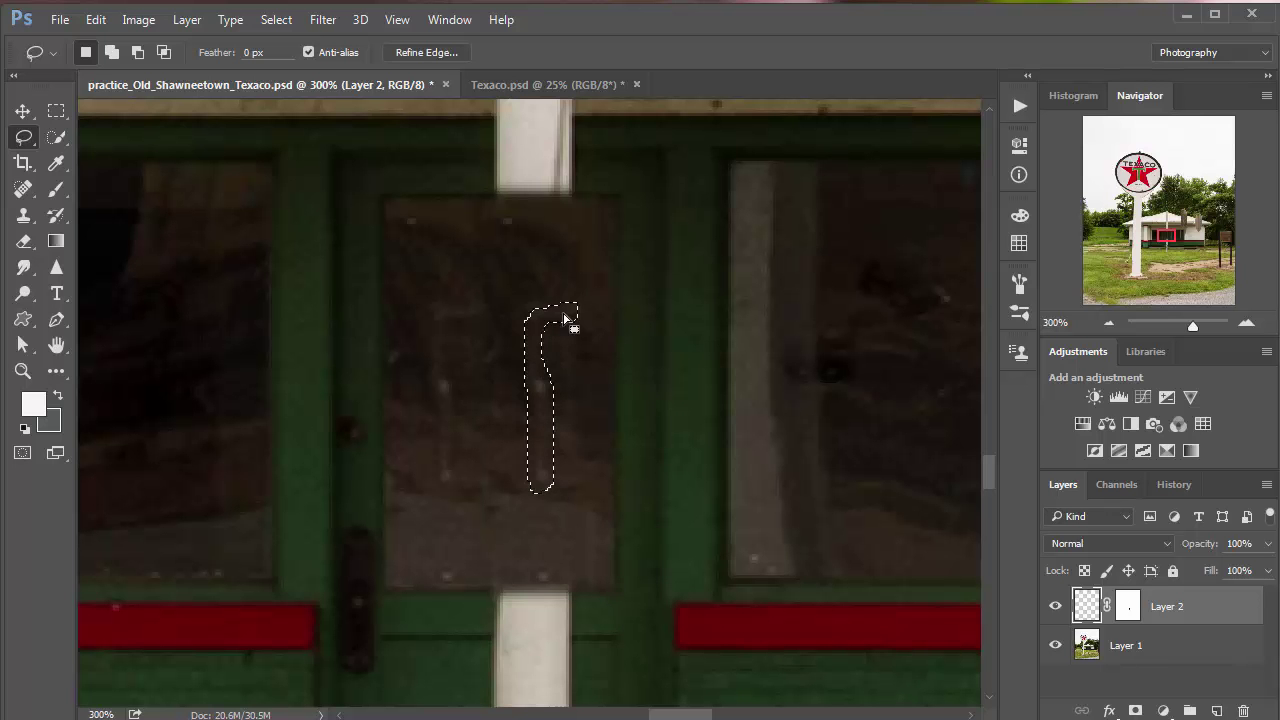
click(96, 20)
click(295, 305)
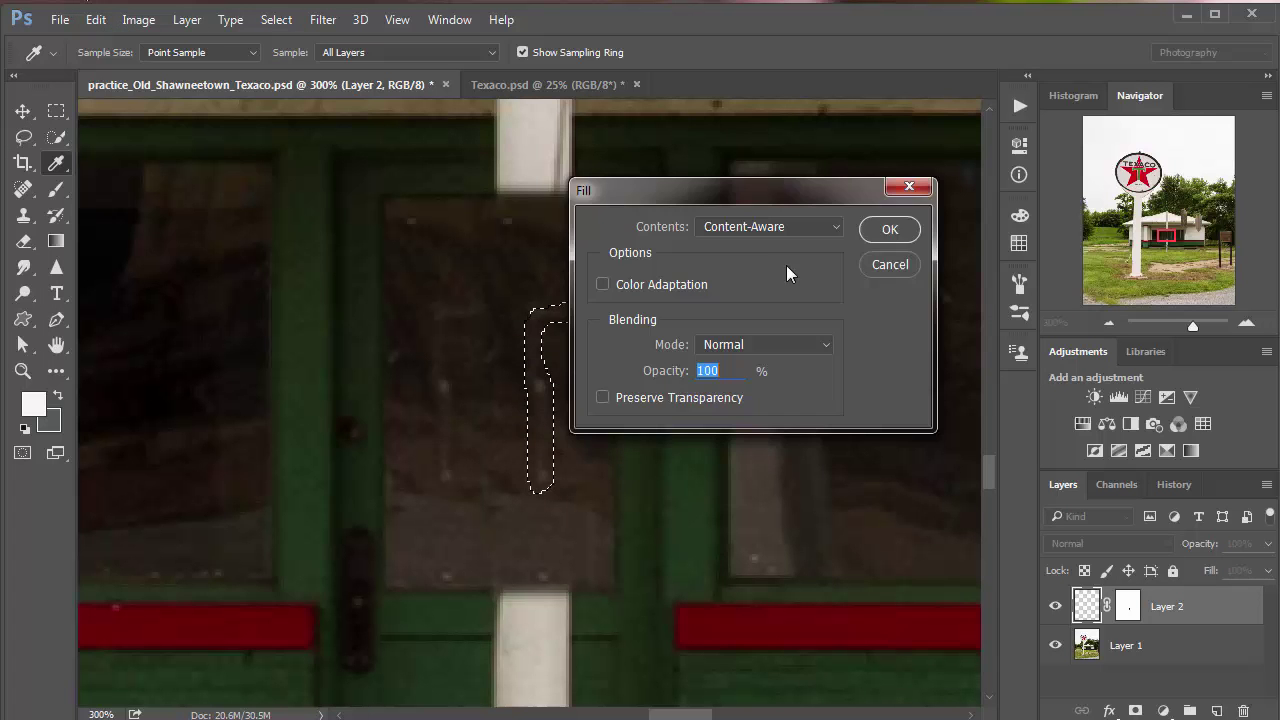
click(889, 230)
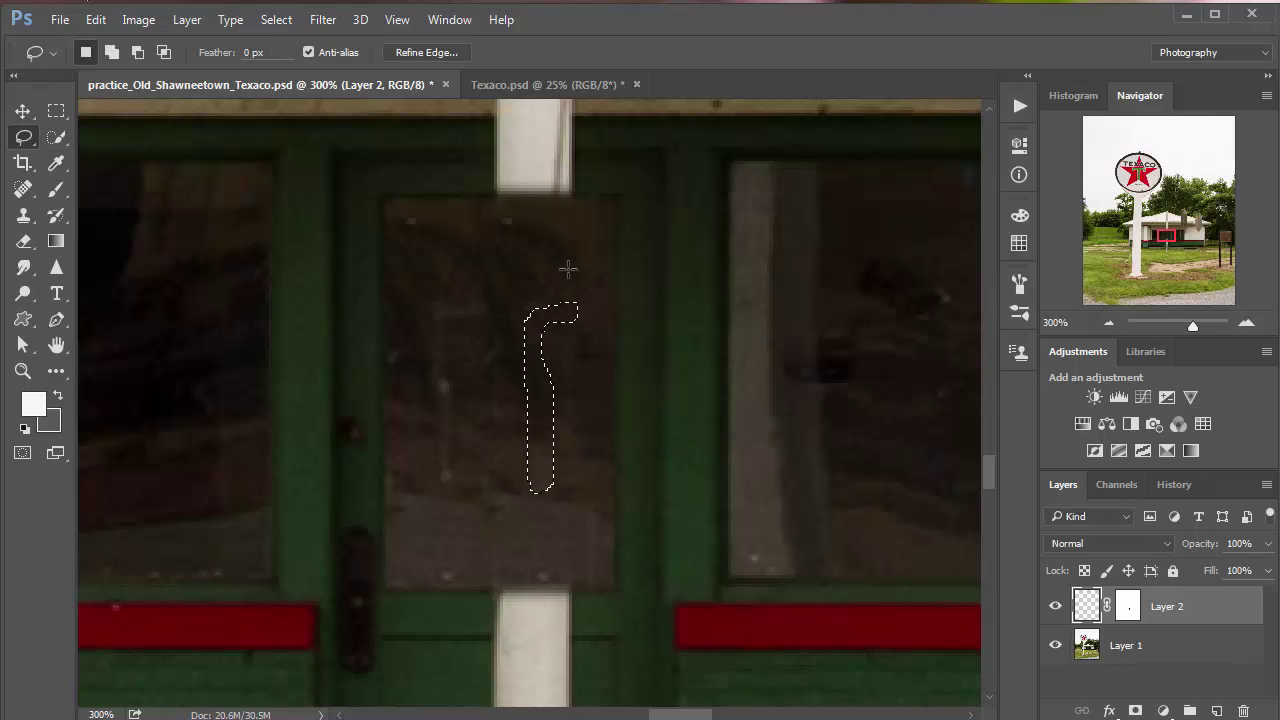
key(ctrl+d)
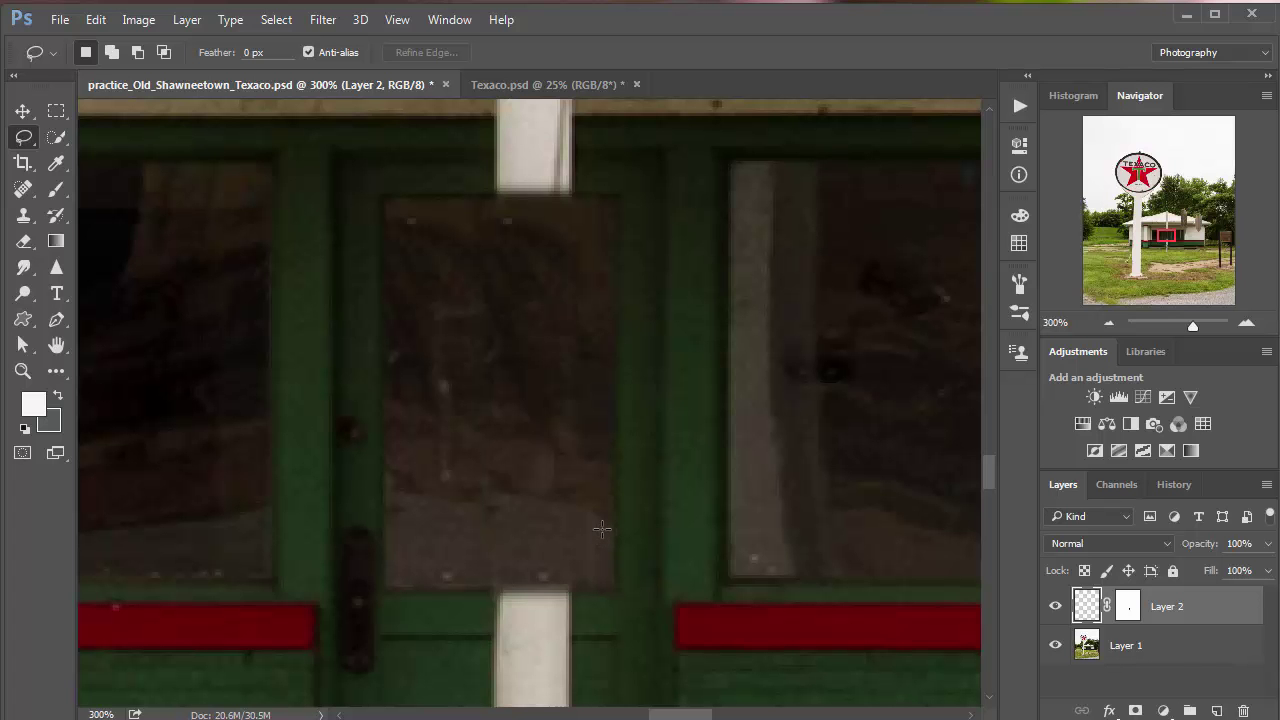
mouse_move(596, 502)
mouse_down()
mouse_move(578, 572)
mouse_move(600, 557)
mouse_move(601, 530)
mouse_up()
click(96, 20)
click(330, 294)
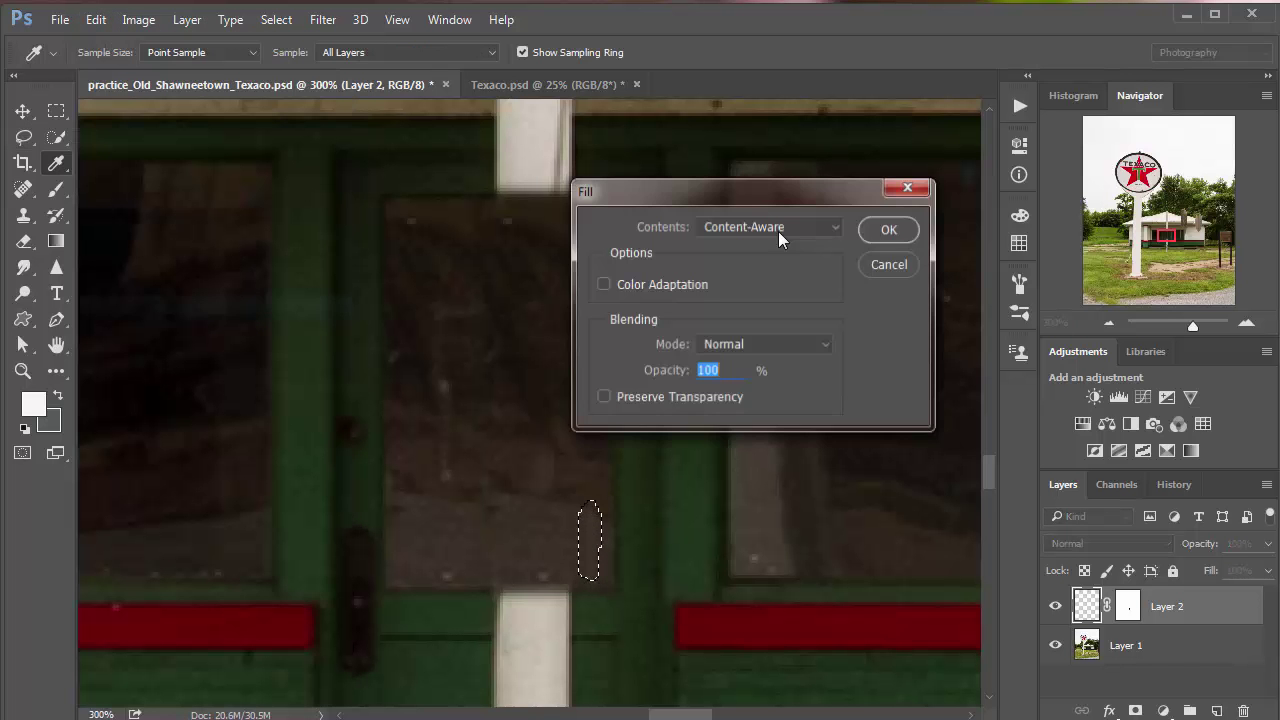
click(888, 229)
key(ctrl+d)
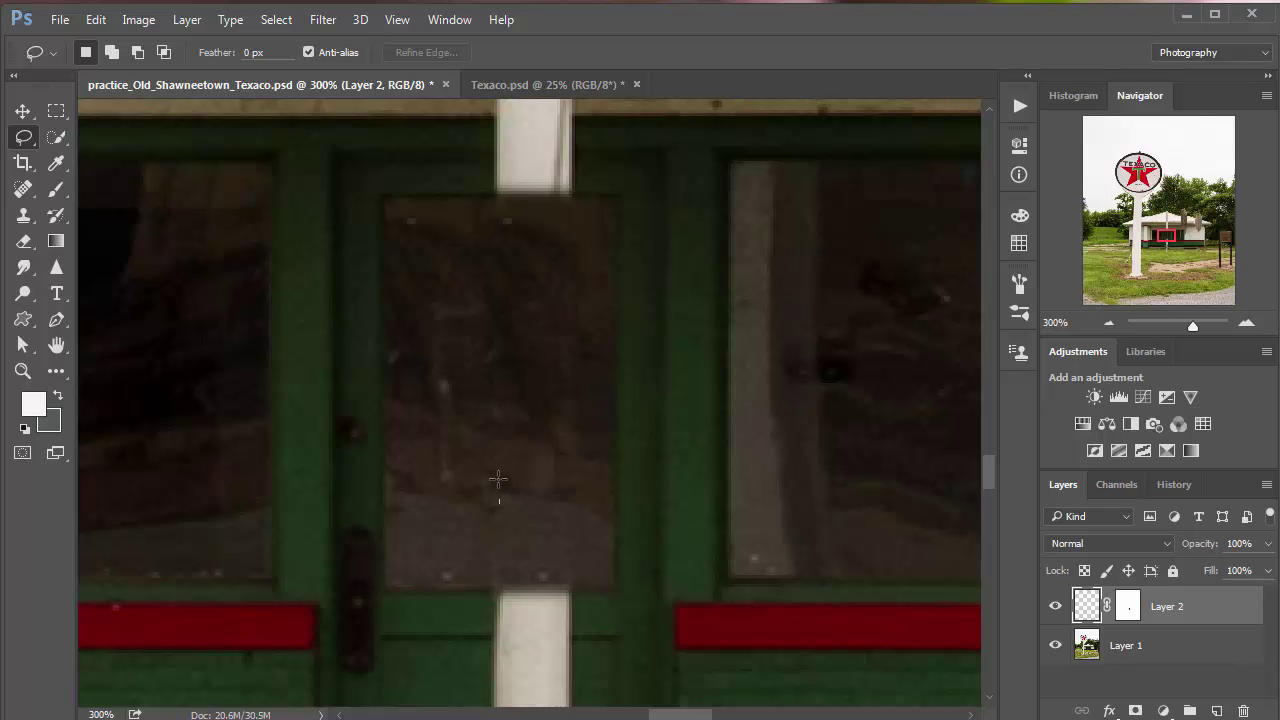
Content-Aware Fill three small leftover spots near the patch's top and bottom edges.
mouse_move(498, 480)
mouse_down()
mouse_move(476, 522)
mouse_move(498, 548)
mouse_move(492, 472)
mouse_up()
click(95, 19)
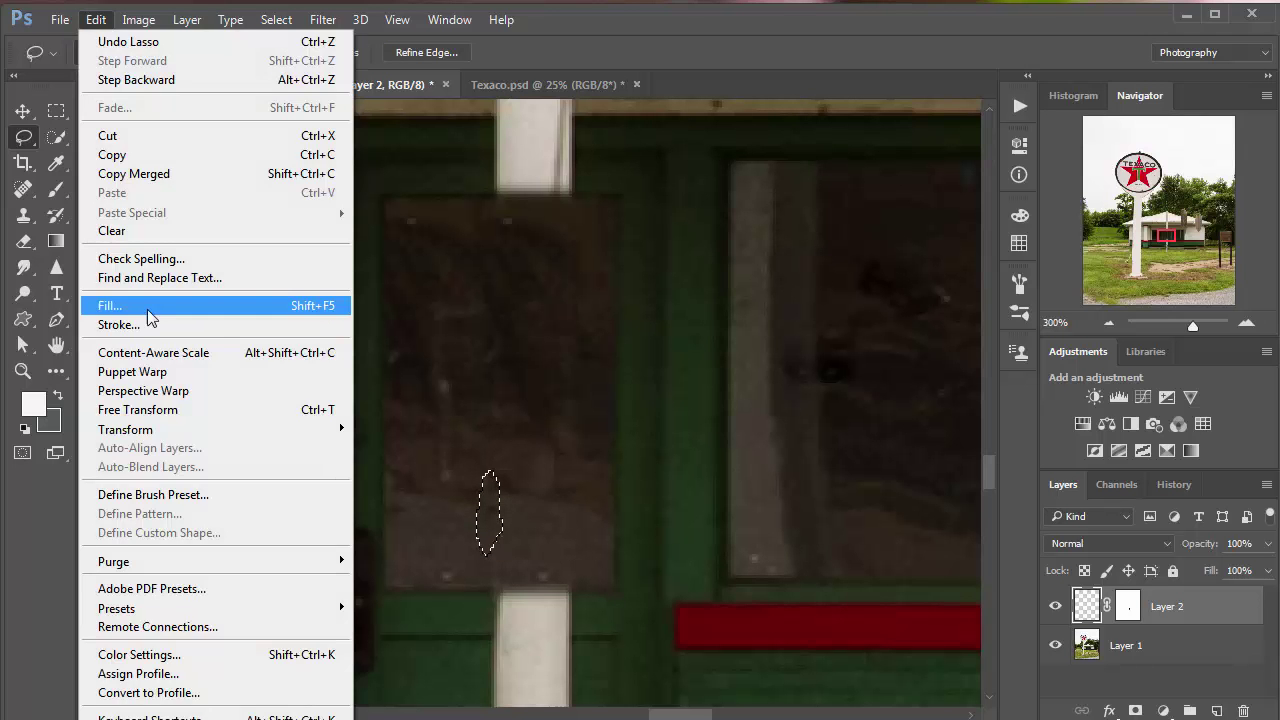
click(148, 317)
click(895, 229)
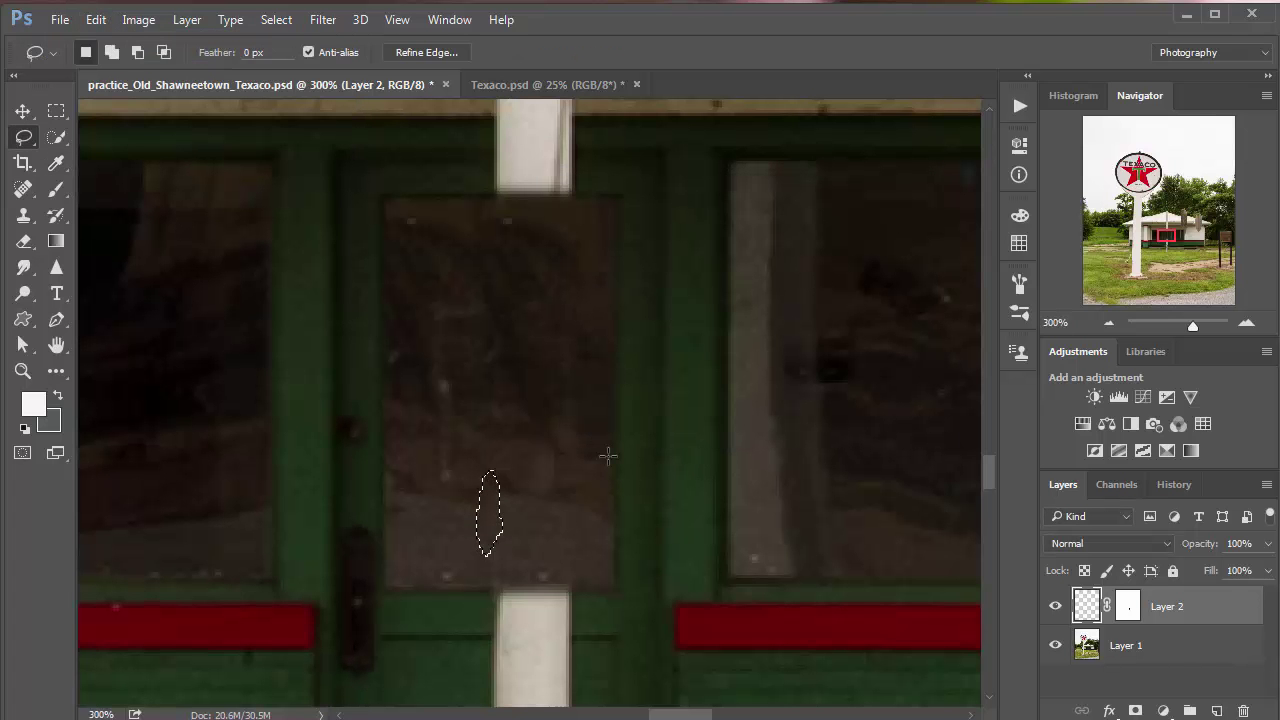
key(ctrl+d)
drag(515, 216, 514, 217)
click(95, 19)
click(150, 310)
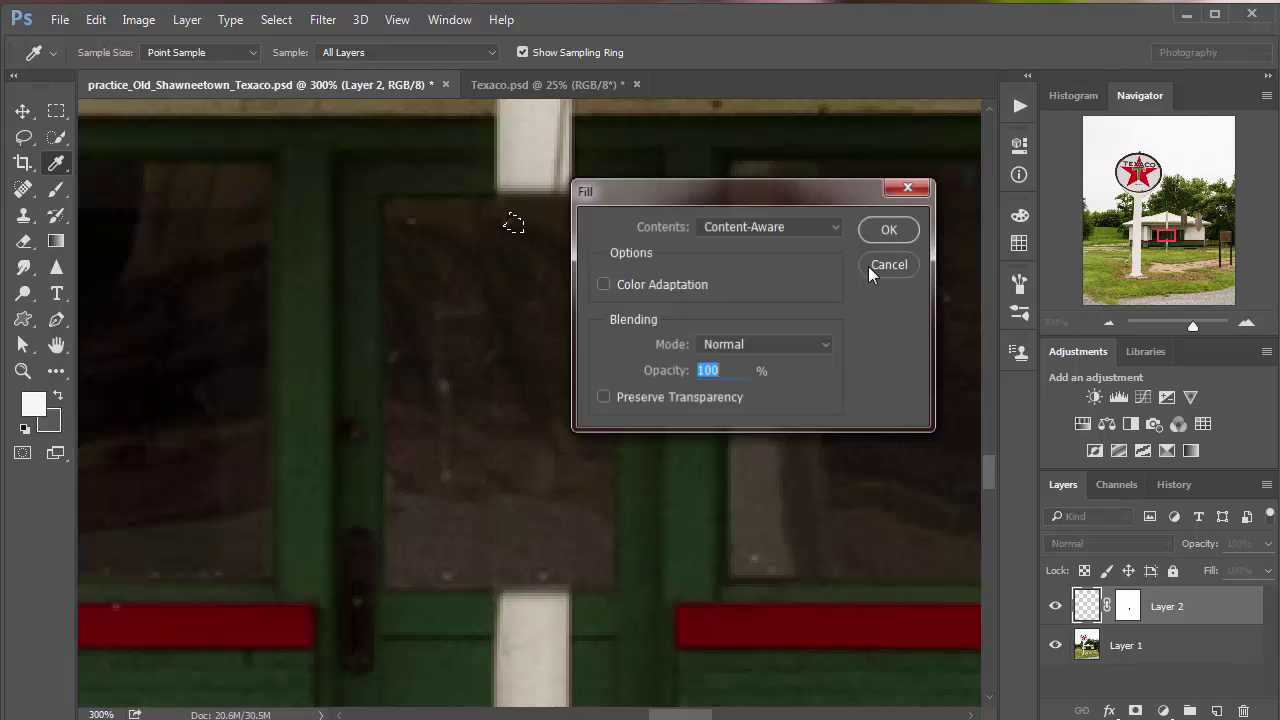
click(889, 230)
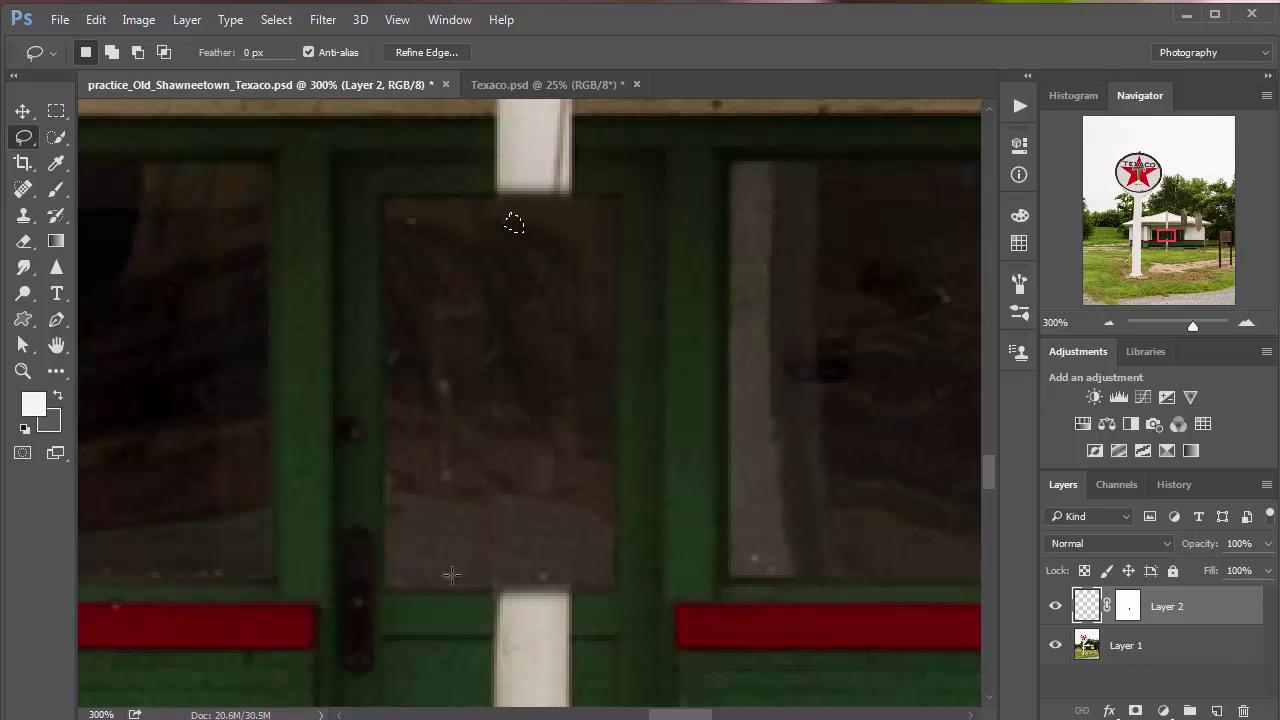
drag(550, 571, 546, 573)
click(95, 19)
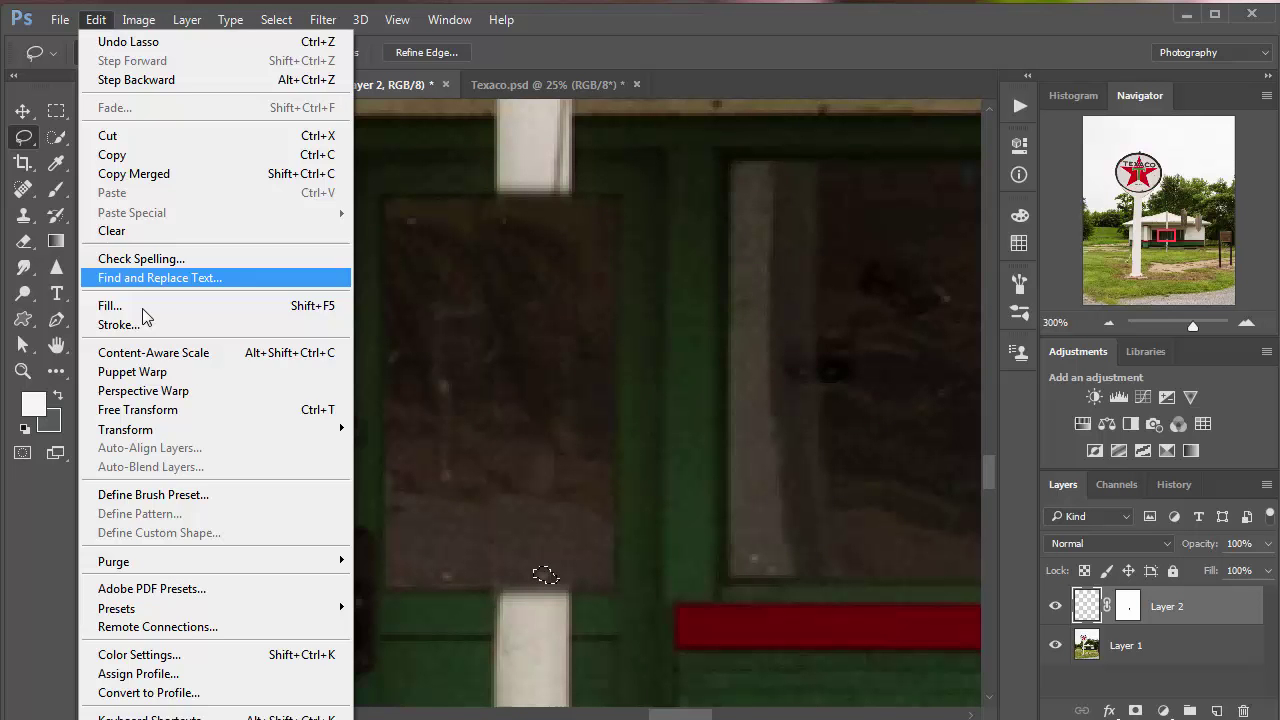
click(150, 305)
click(880, 231)
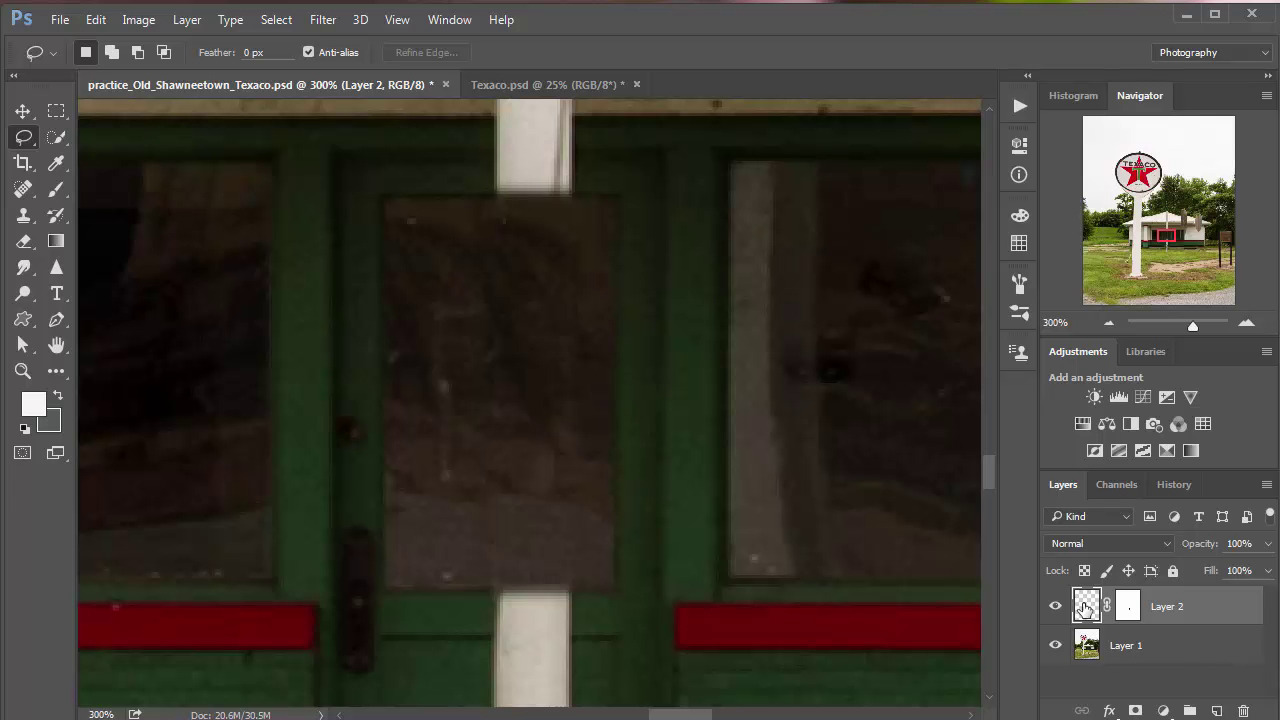
Merge Layer 2 down into Layer 1 and pan to the lower door and pole.
key(ctrl+e)
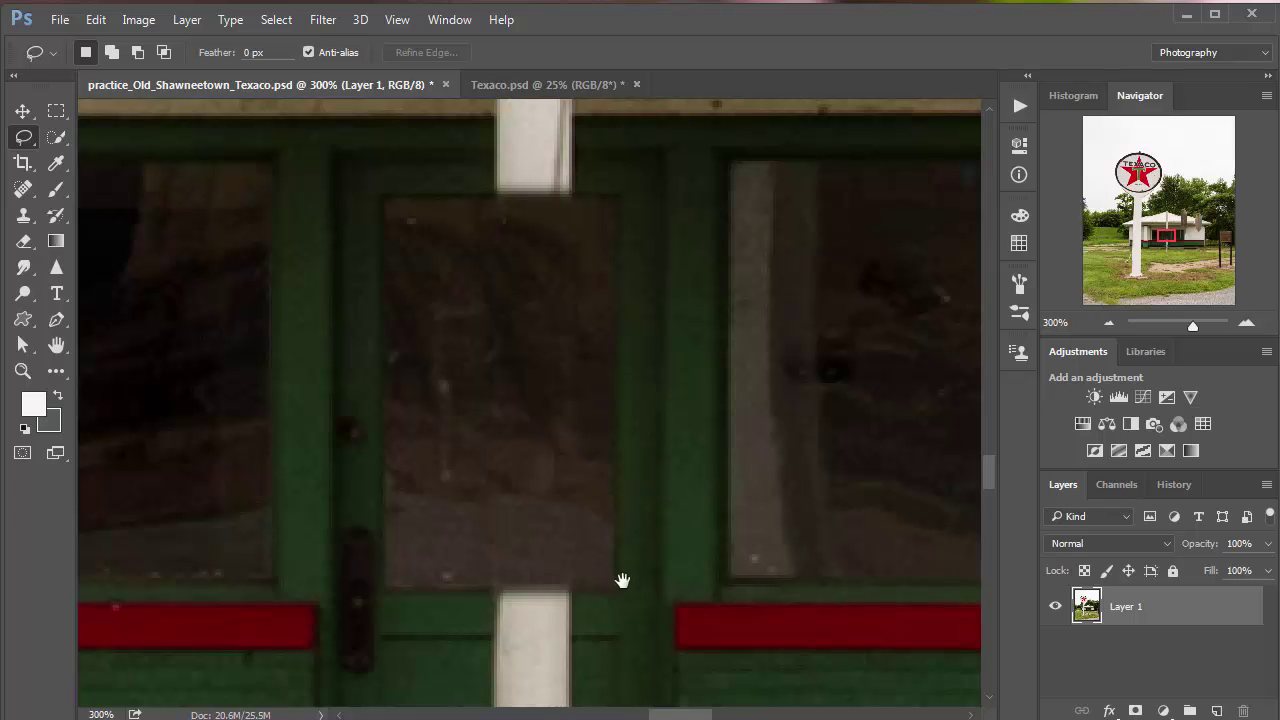
drag(623, 588, 638, 362)
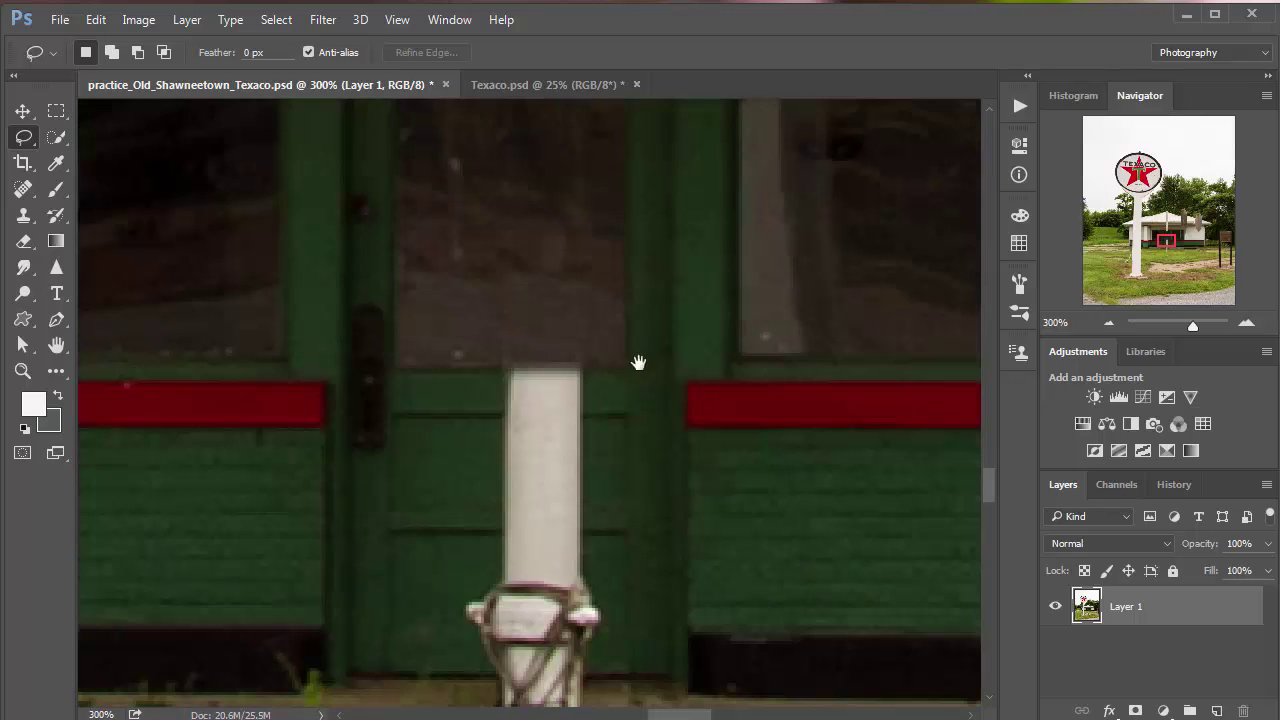
scroll(626, 431, down, 3)
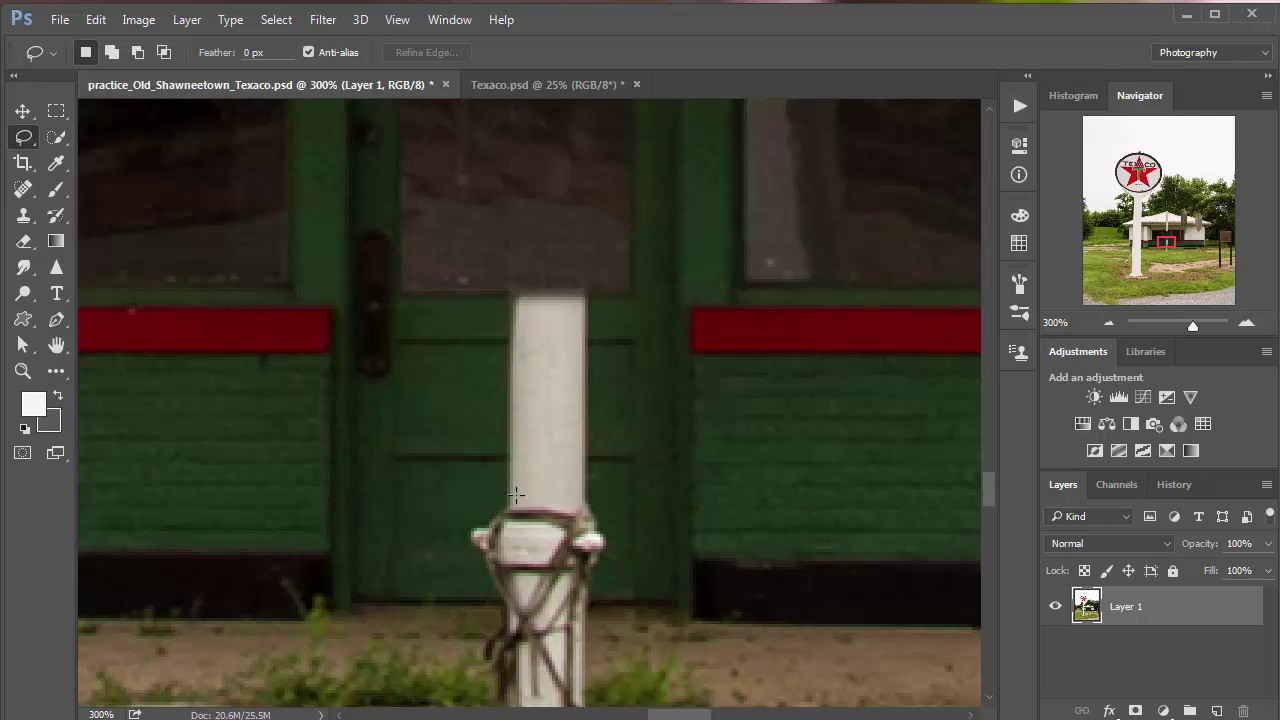
After undoing a Content-Aware attempt, copy the door strip left of the lower pole to Layer 2.
click(56, 111)
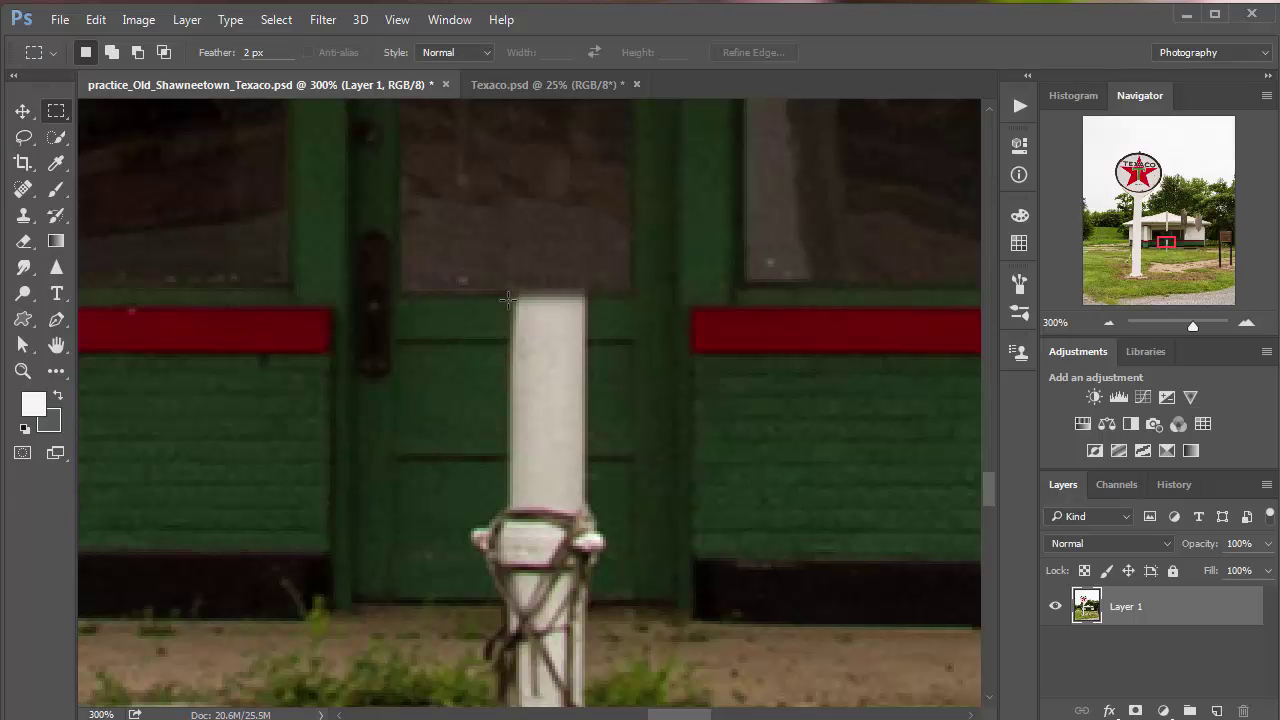
drag(499, 289, 606, 503)
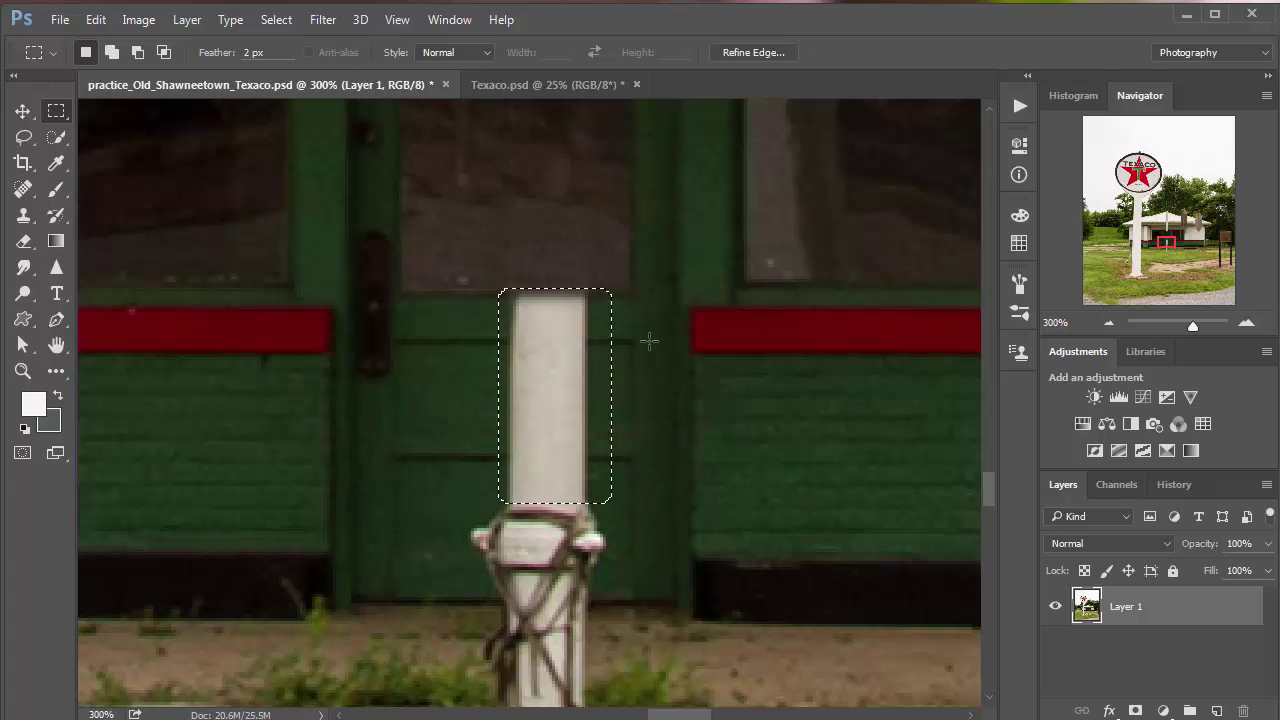
key(alt)
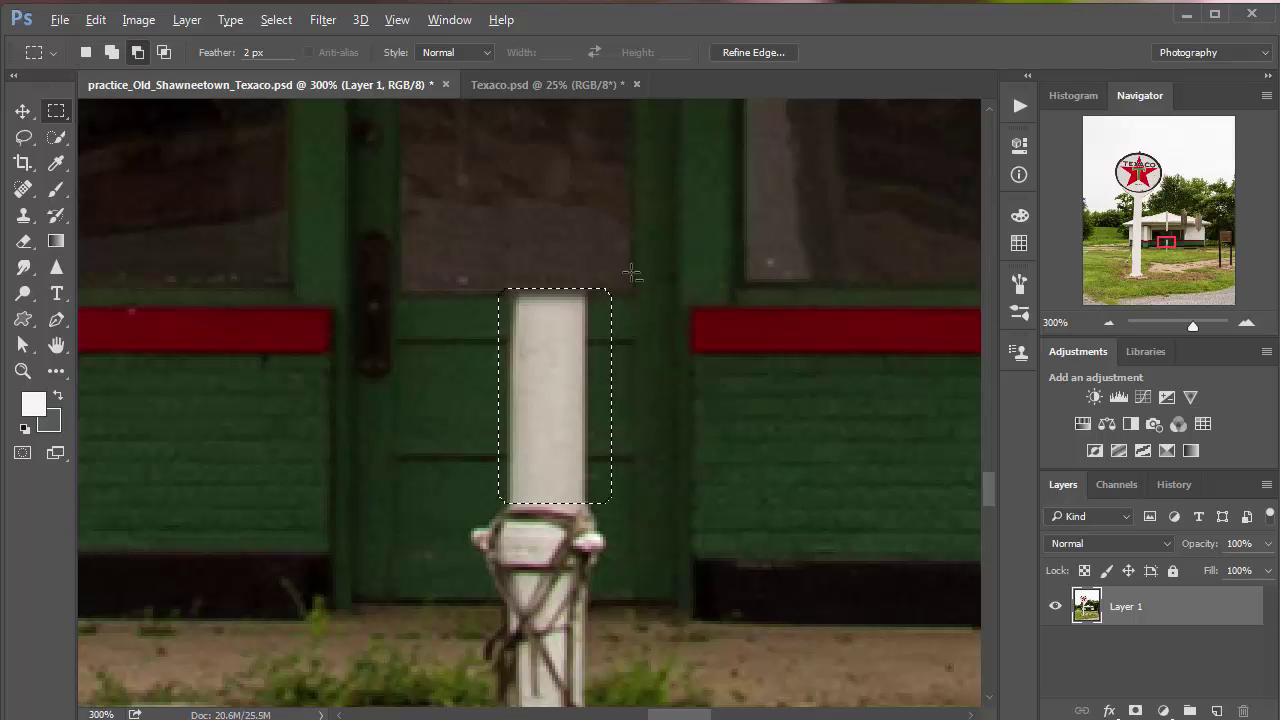
drag(628, 267, 605, 502)
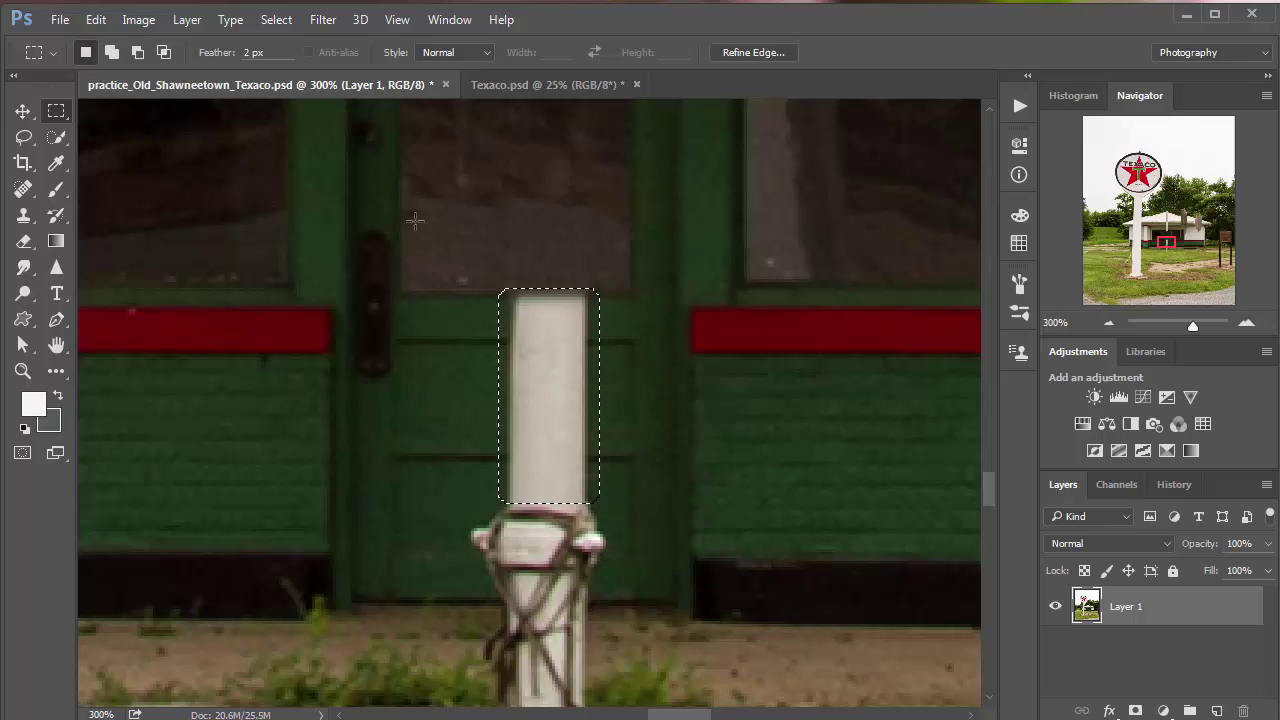
click(98, 20)
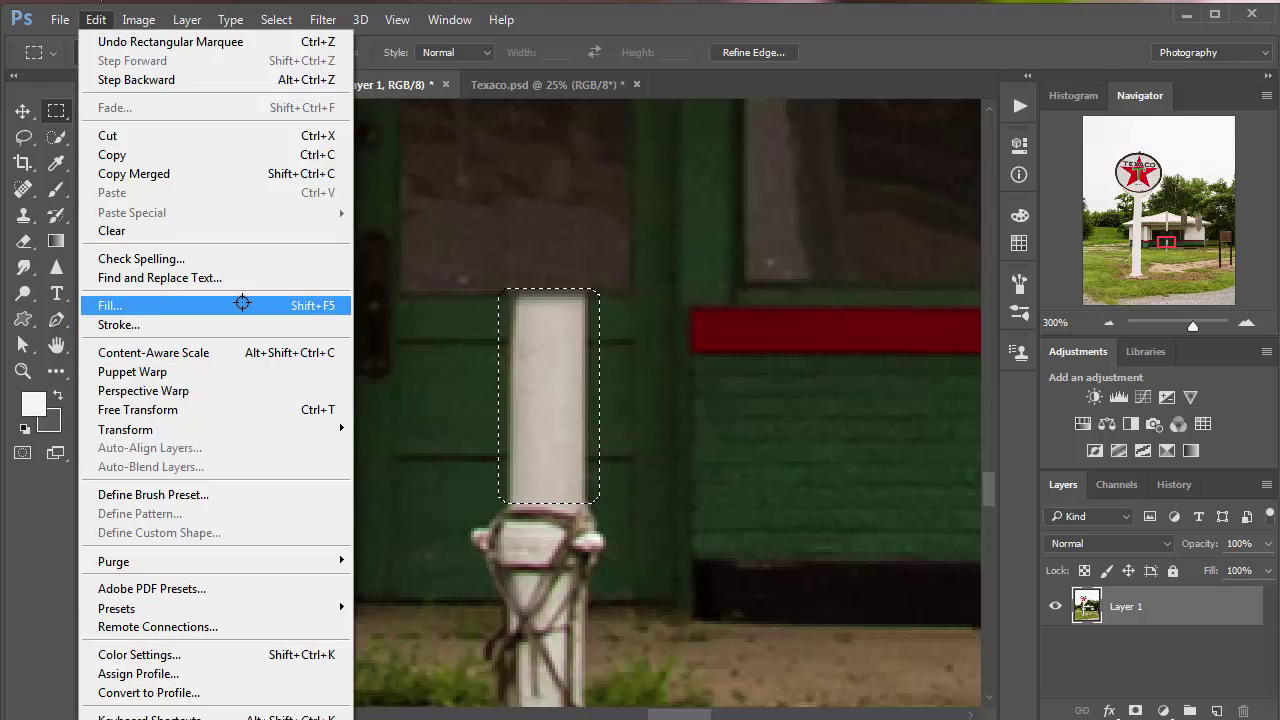
click(243, 302)
click(880, 234)
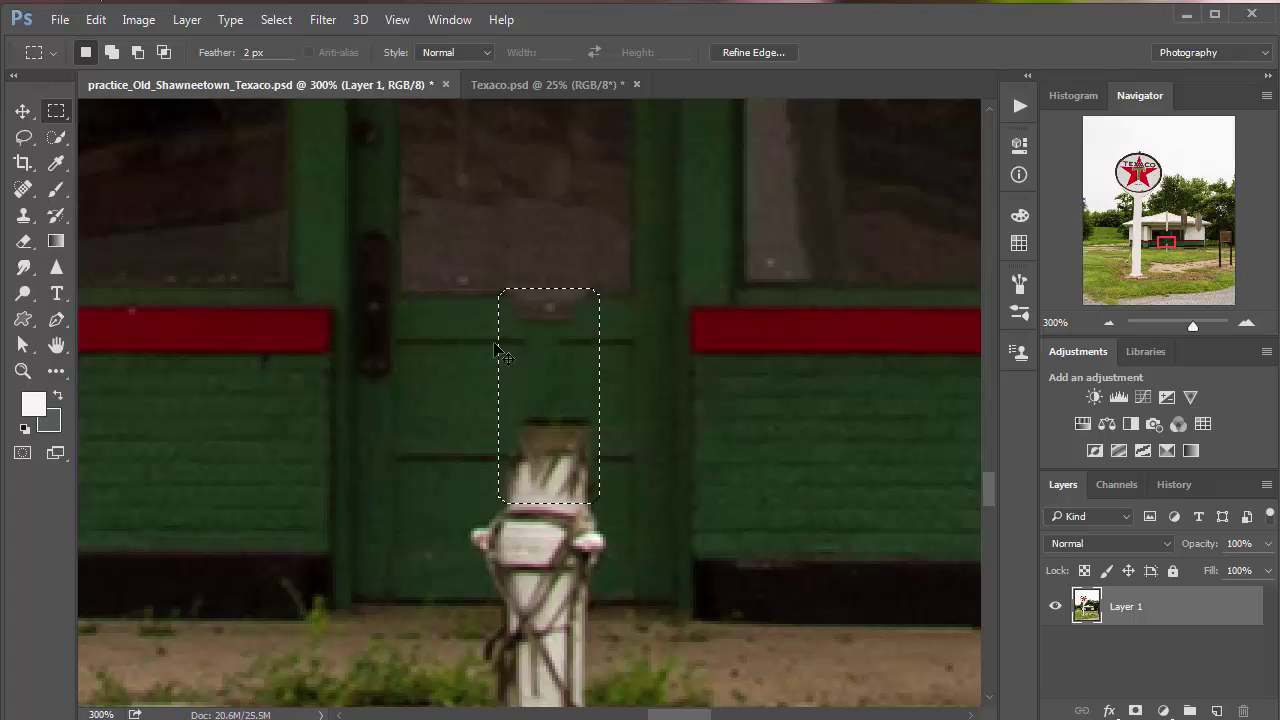
key(ctrl+z)
key(ctrl+d)
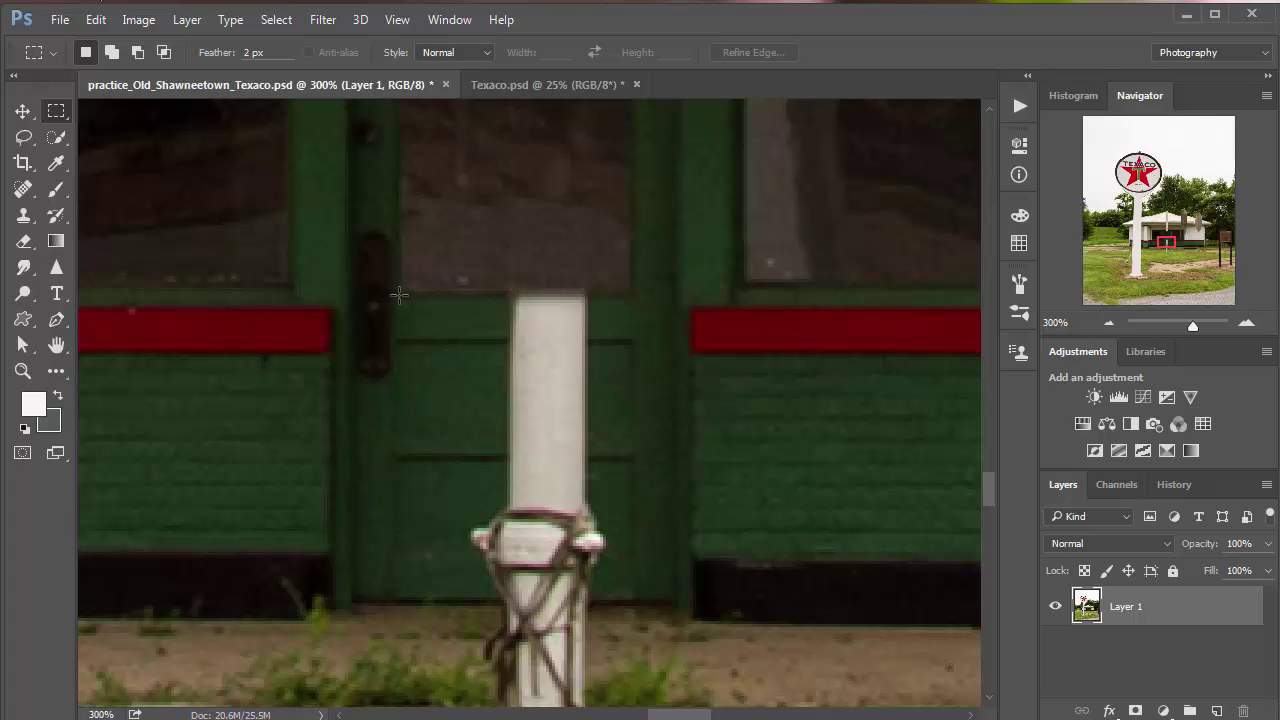
drag(399, 294, 507, 503)
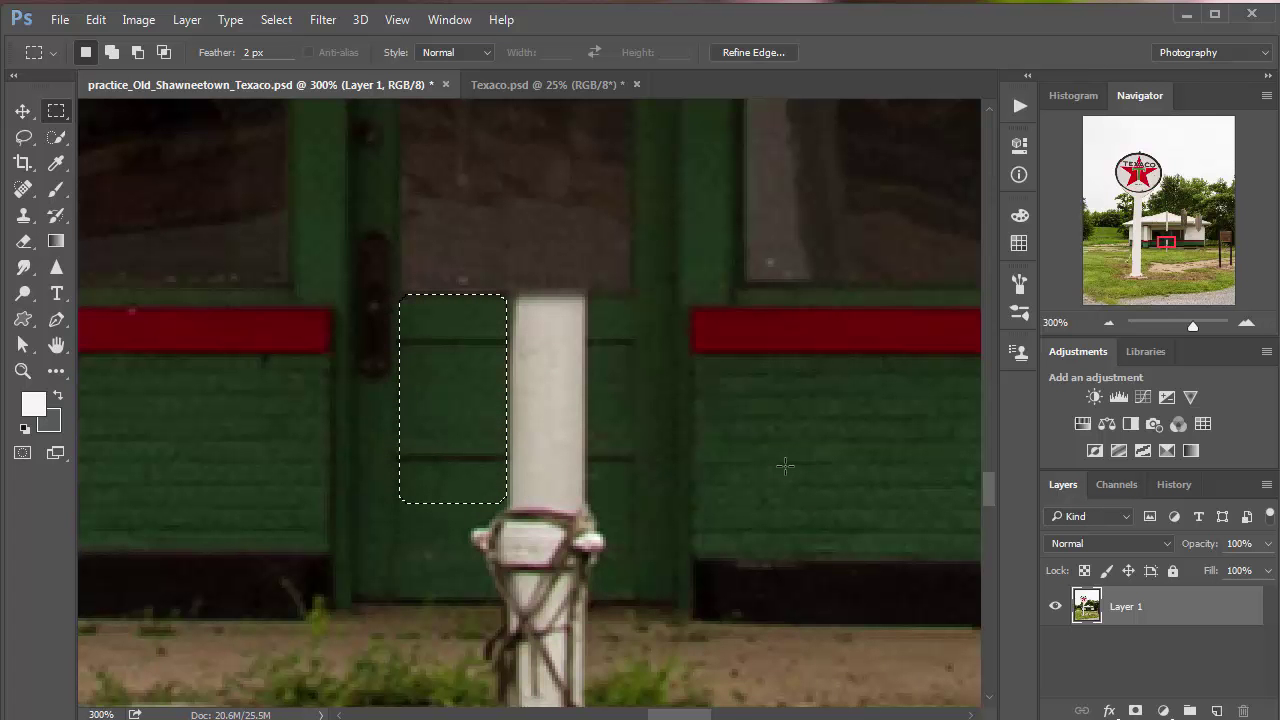
key(ctrl+j)
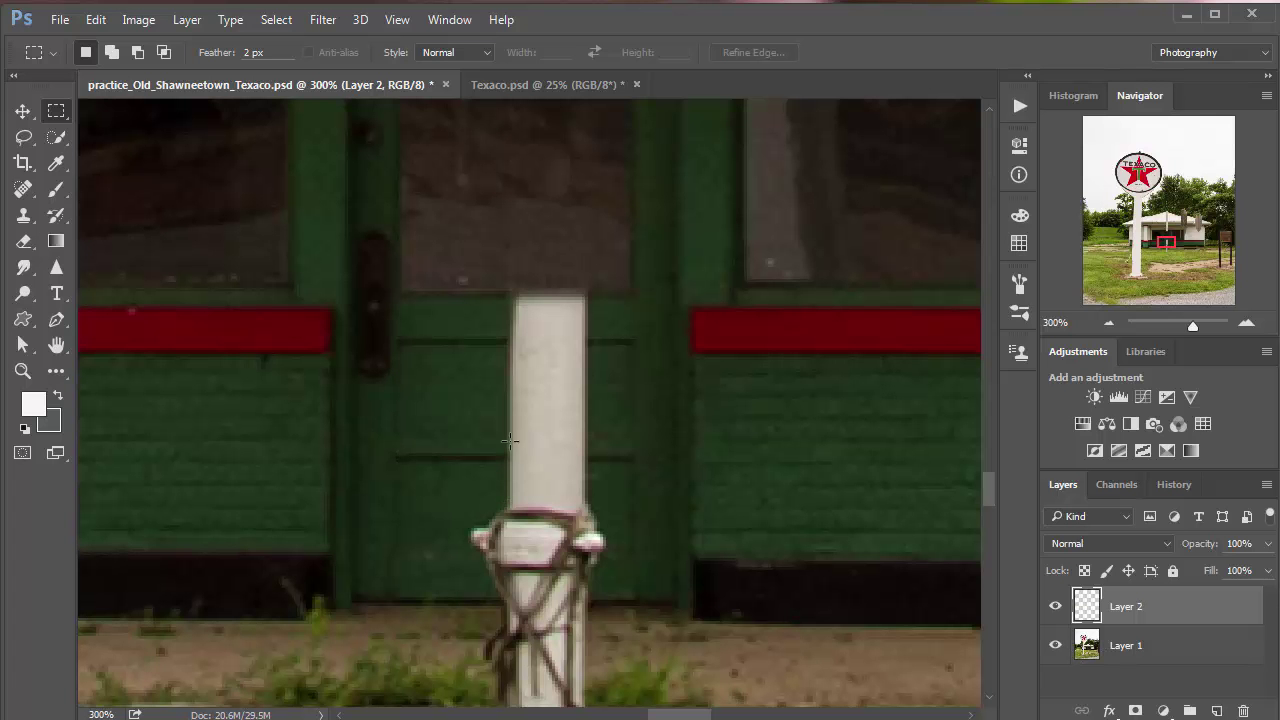
Nudge Layer 2's copied door strip right over the lower pole and add a white layer mask.
click(22, 110)
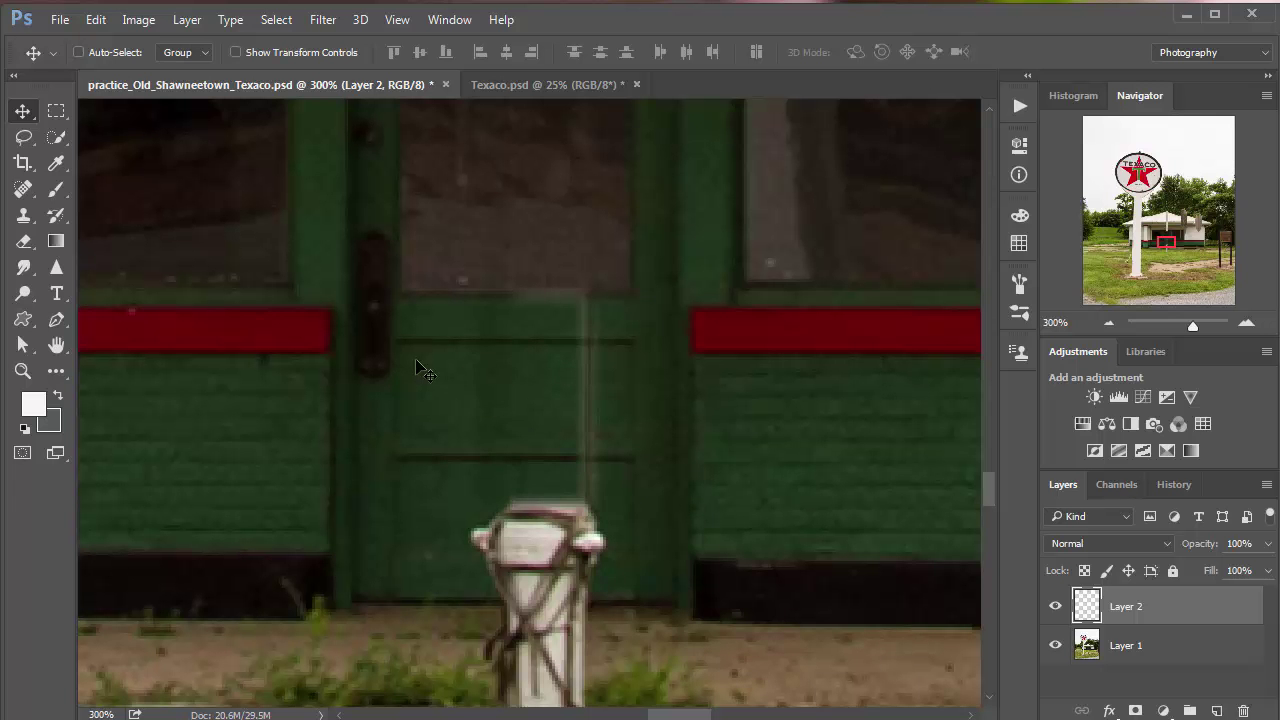
key(Right)
key(Right)
key(Right)
key(Right)
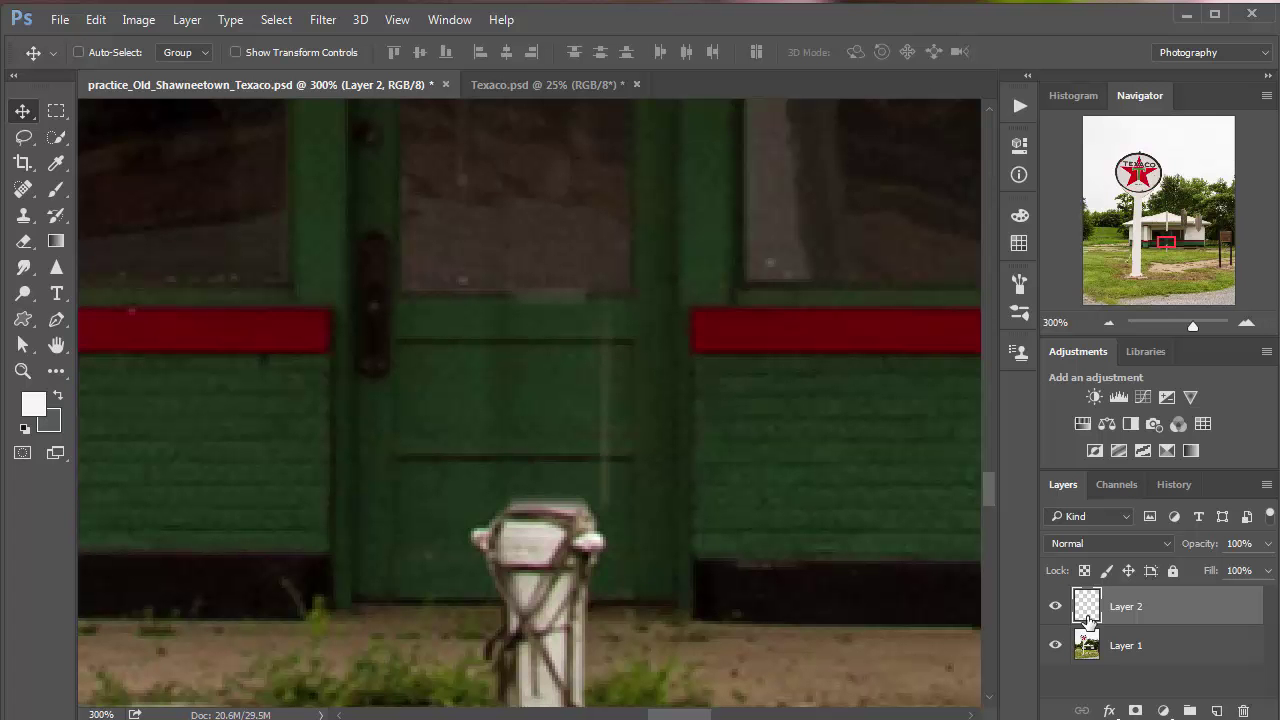
click(1136, 710)
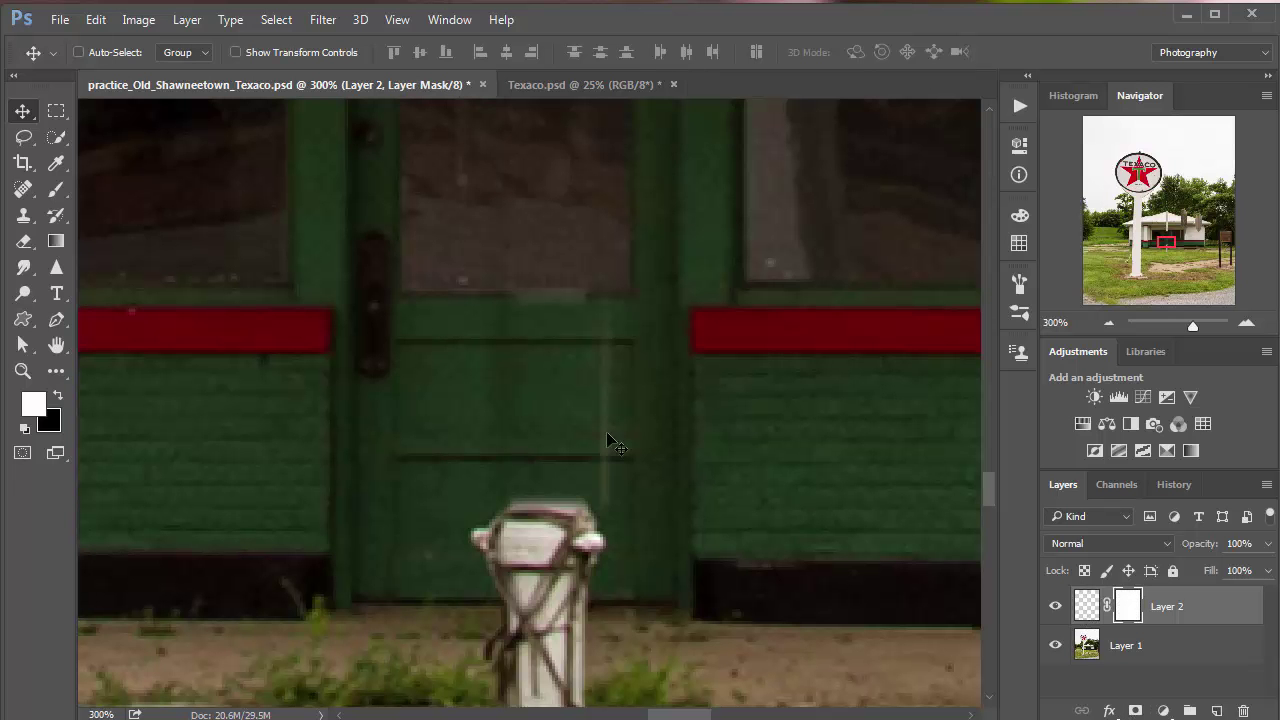
Paint black at 25% brush opacity on Layer 2's mask to blend the door patch seam.
click(57, 192)
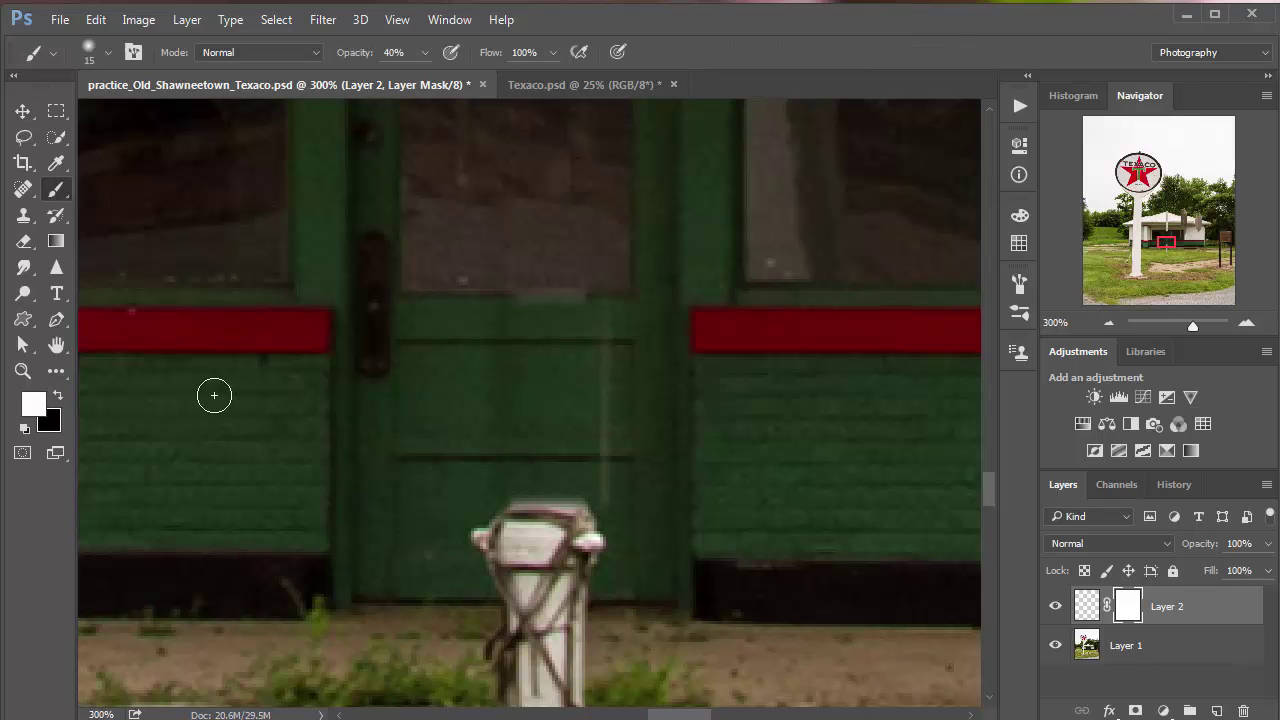
click(60, 393)
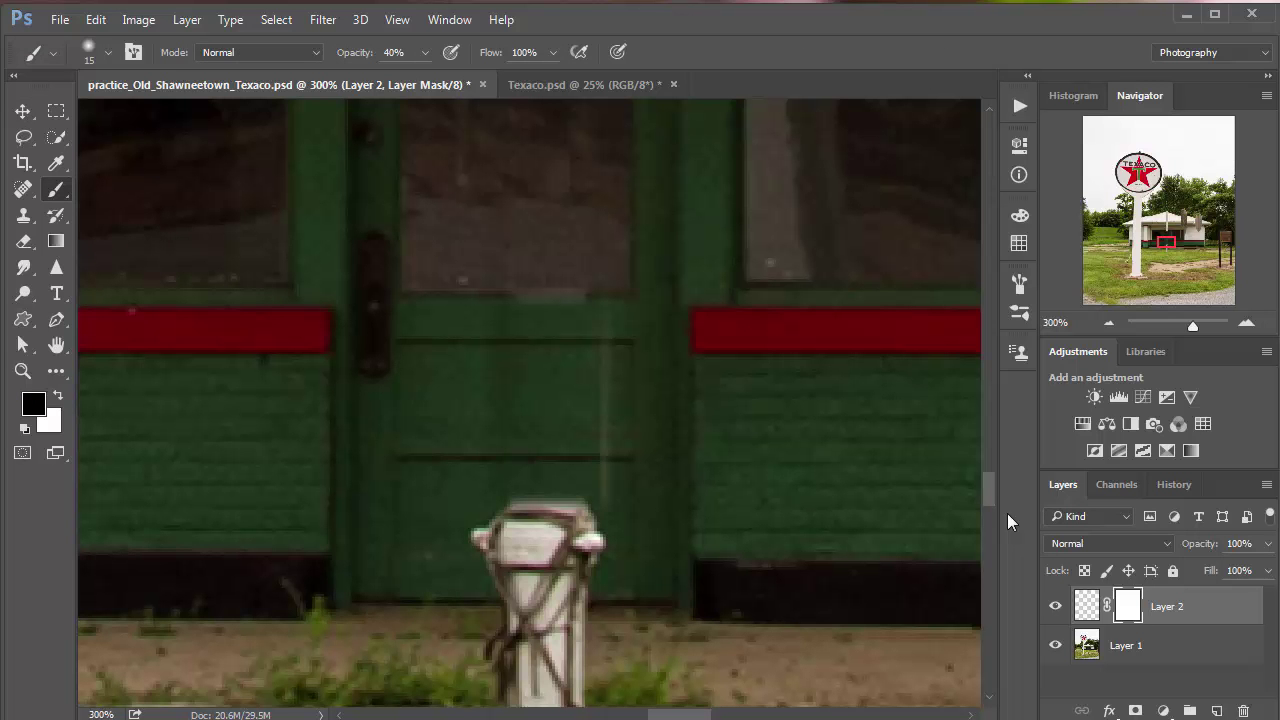
click(424, 52)
drag(423, 77, 409, 77)
click(624, 301)
mouse_move(619, 355)
mouse_down()
mouse_move(624, 447)
mouse_move(617, 492)
mouse_move(616, 429)
mouse_move(610, 499)
mouse_move(618, 382)
mouse_move(622, 487)
mouse_move(614, 392)
mouse_up()
mouse_move(480, 348)
mouse_down()
mouse_move(494, 331)
mouse_move(486, 406)
mouse_move(487, 372)
mouse_move(546, 363)
mouse_move(503, 486)
mouse_move(497, 457)
mouse_move(480, 495)
mouse_move(554, 363)
mouse_move(554, 394)
mouse_move(540, 363)
mouse_move(543, 383)
mouse_up()
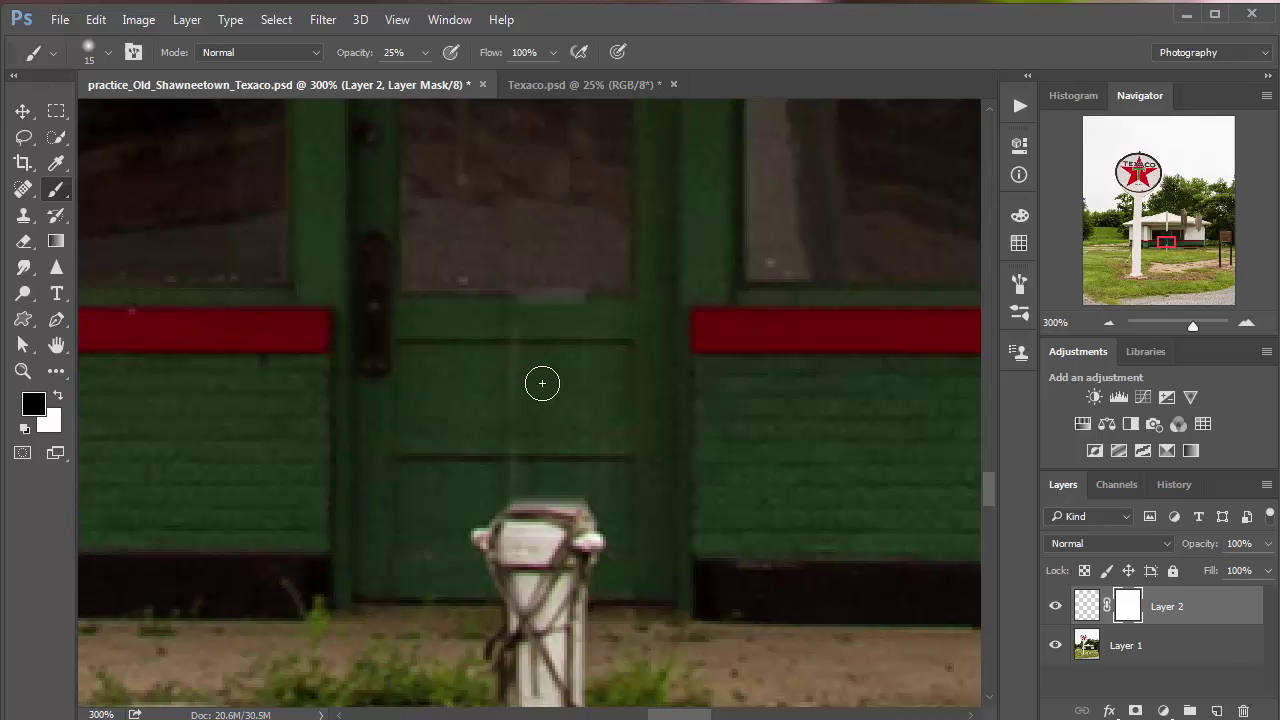
Compare the repair by toggling Layer 2's visibility, then merge it down into Layer 1.
key(x)
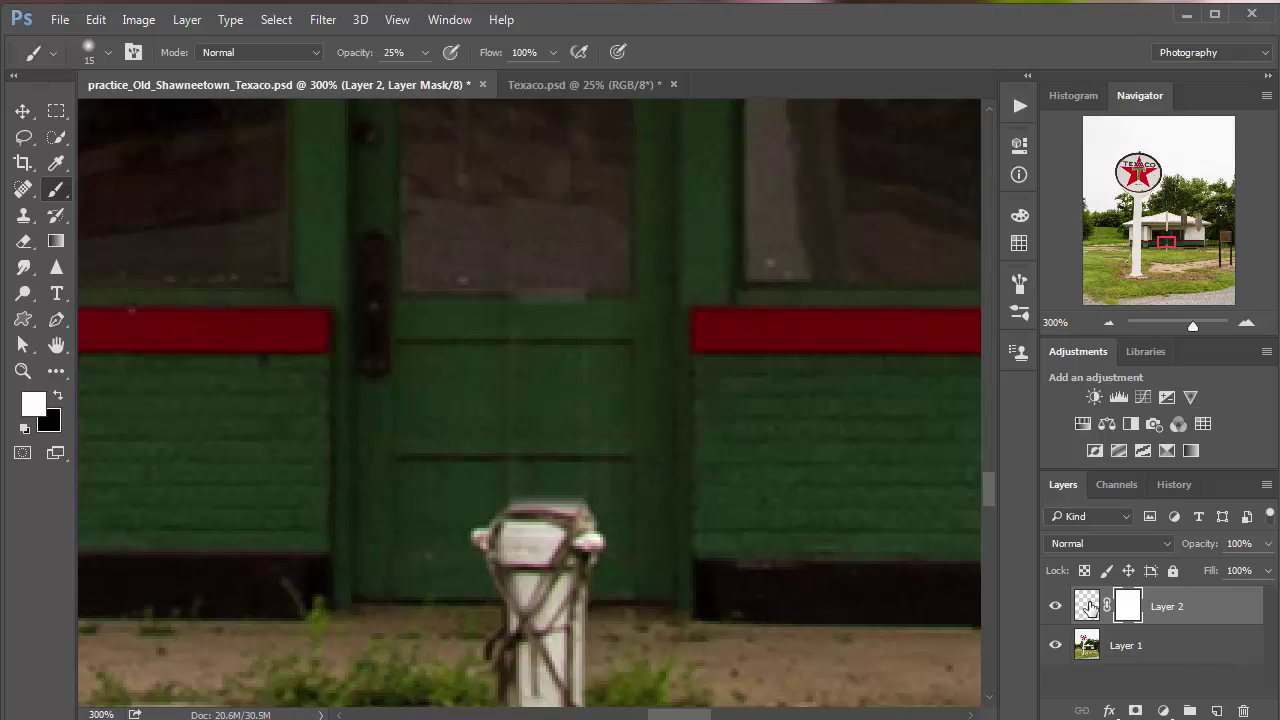
click(1090, 606)
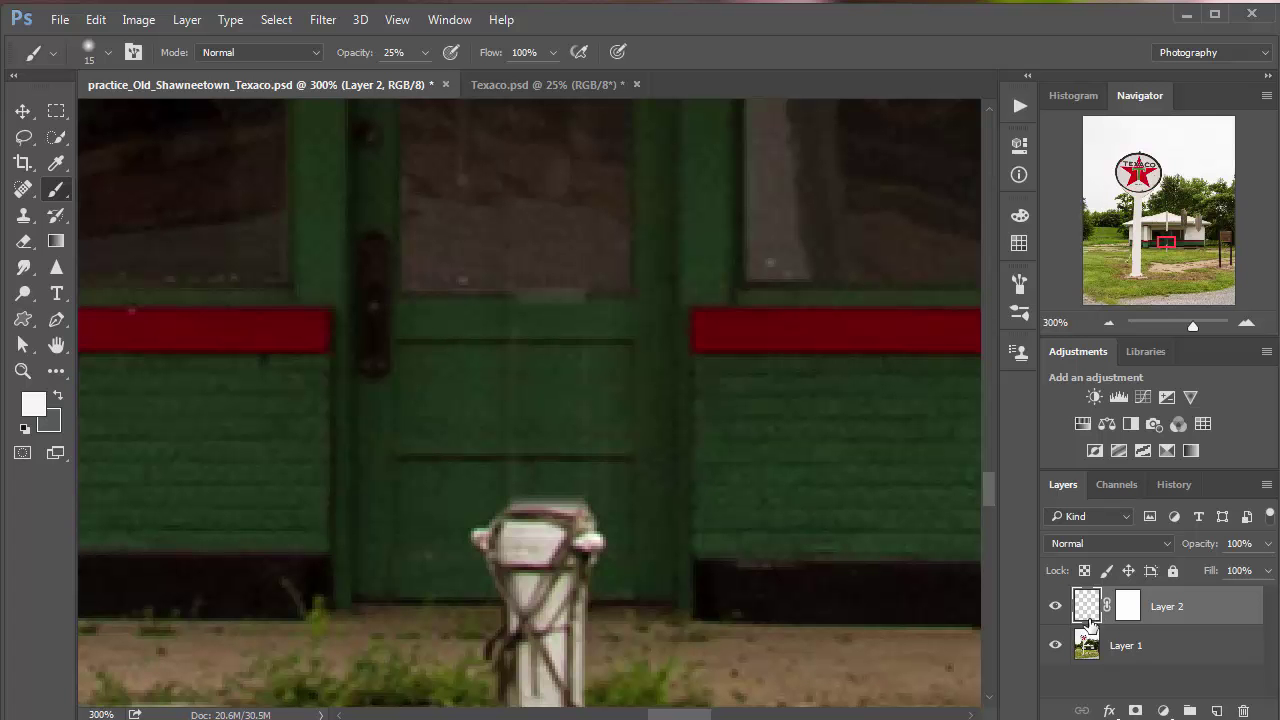
click(1054, 608)
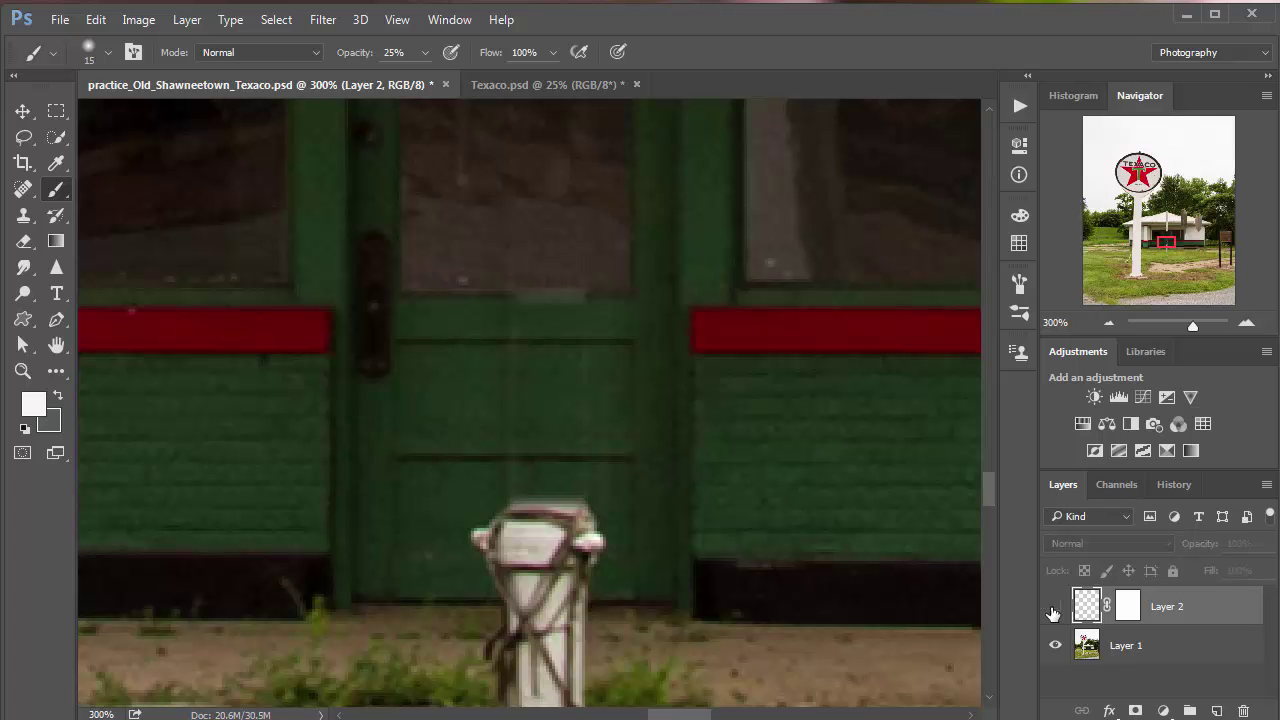
click(1054, 609)
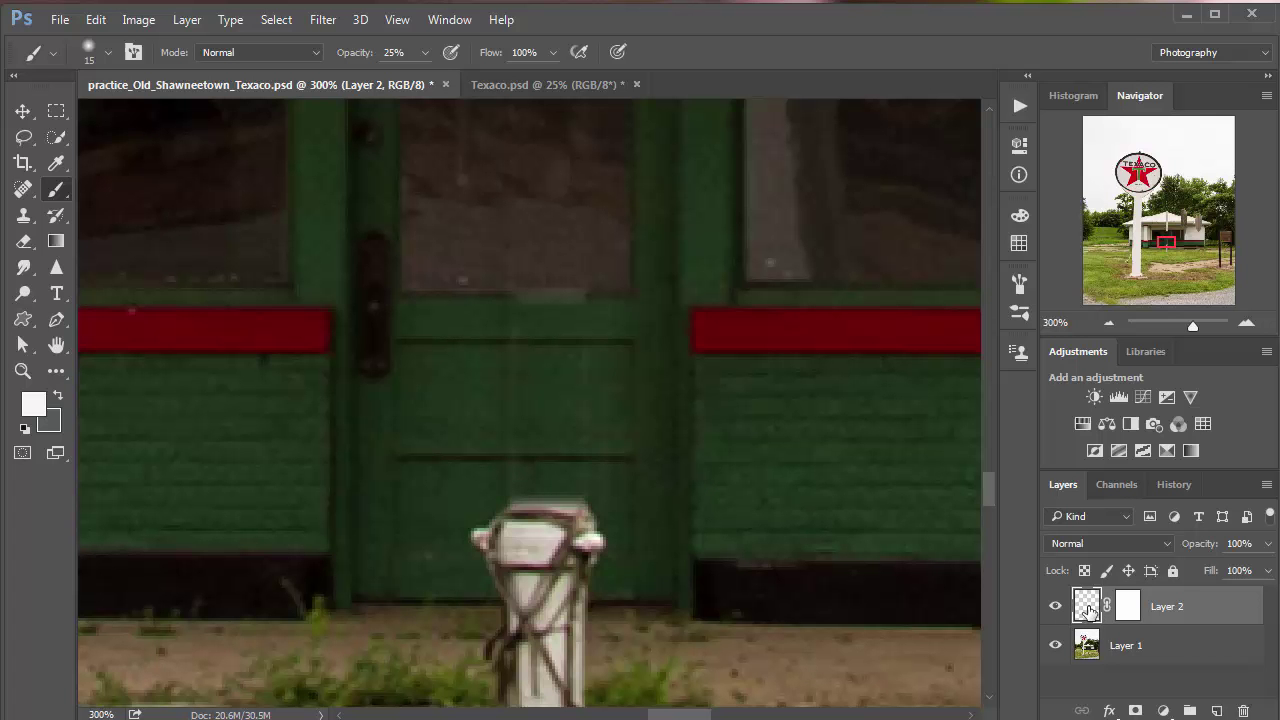
key(ctrl+e)
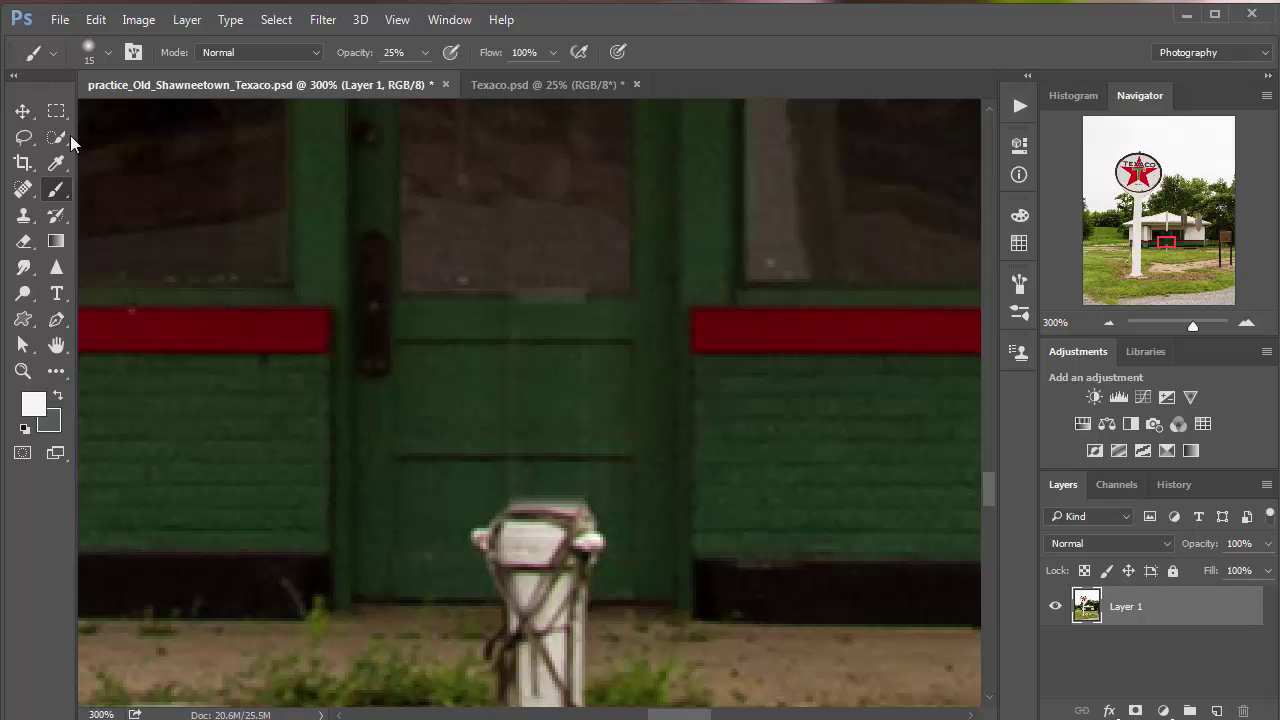
Spot-heal the light streaks and blemishes across the green door panel with a size 8 brush.
click(22, 190)
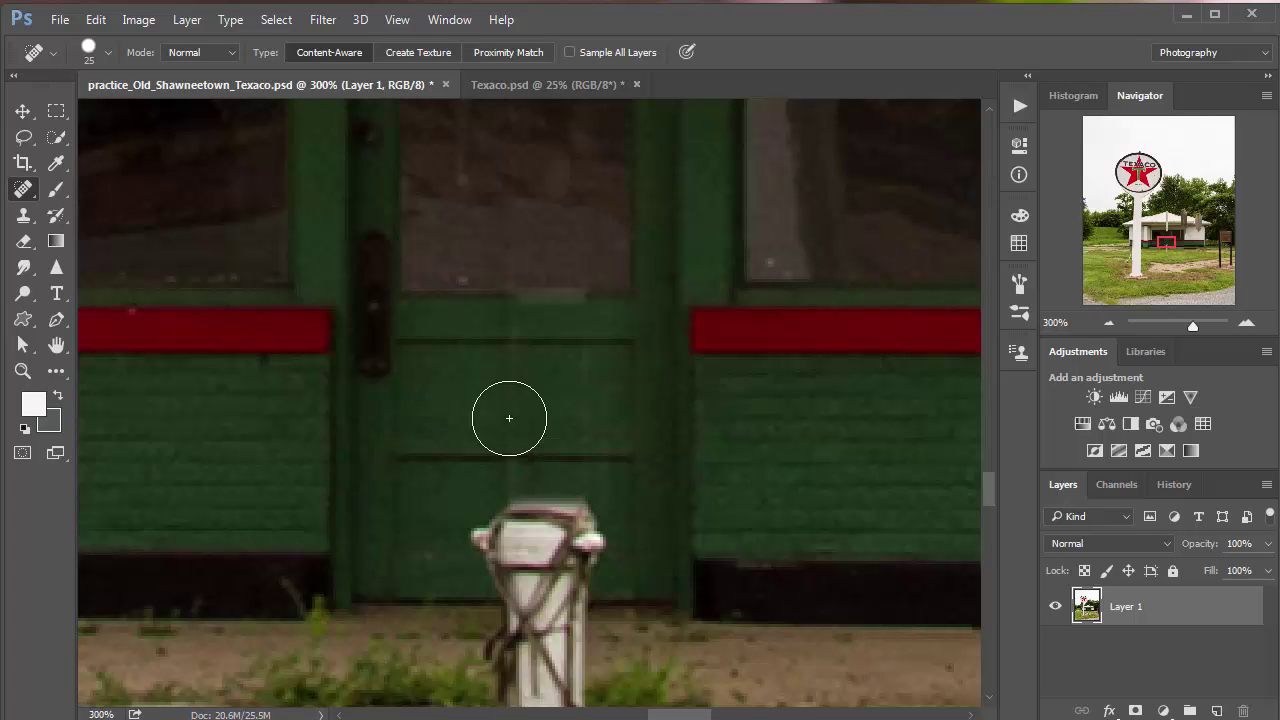
key(bracketleft)
key(bracketleft)
key(bracketleft)
drag(508, 363, 507, 428)
mouse_move(579, 360)
mouse_down()
mouse_move(583, 424)
mouse_move(594, 392)
mouse_up()
mouse_move(531, 320)
mouse_down()
mouse_move(546, 333)
mouse_move(531, 344)
mouse_up()
drag(514, 448, 513, 497)
drag(589, 456, 622, 458)
click(510, 488)
drag(466, 294, 510, 298)
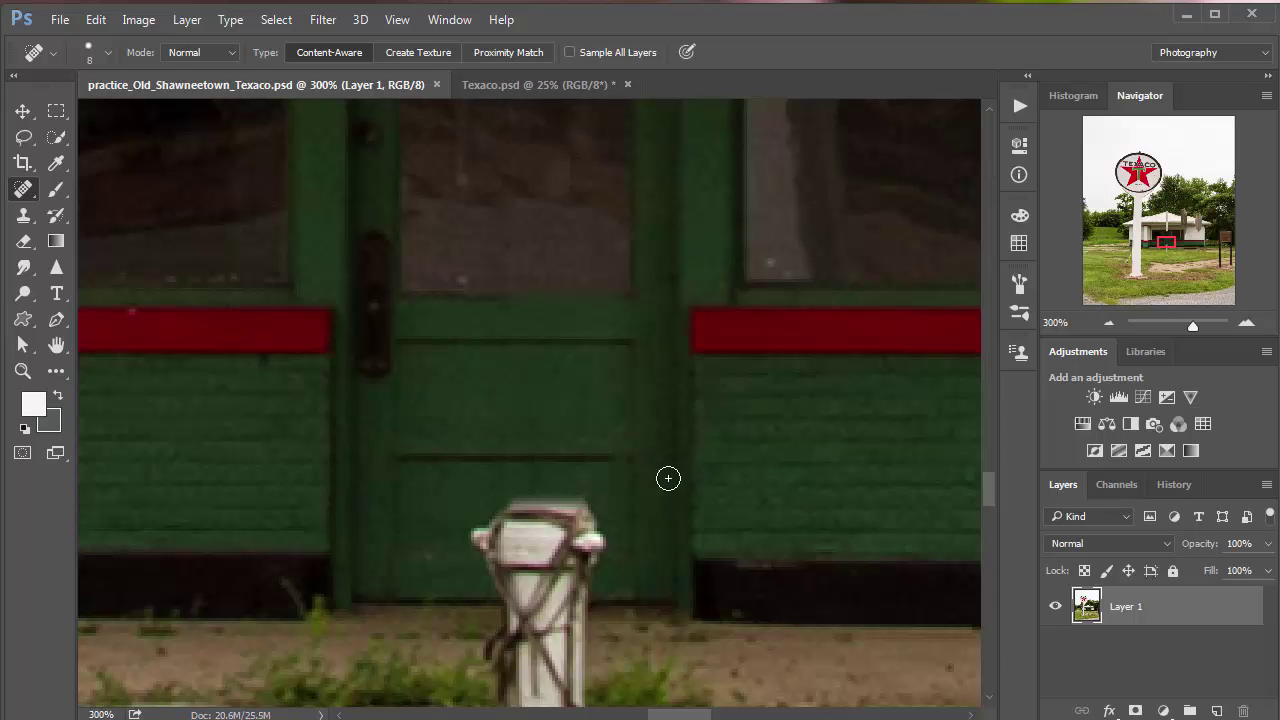
key(ctrl+minus)
key(ctrl+minus)
key(ctrl+minus)
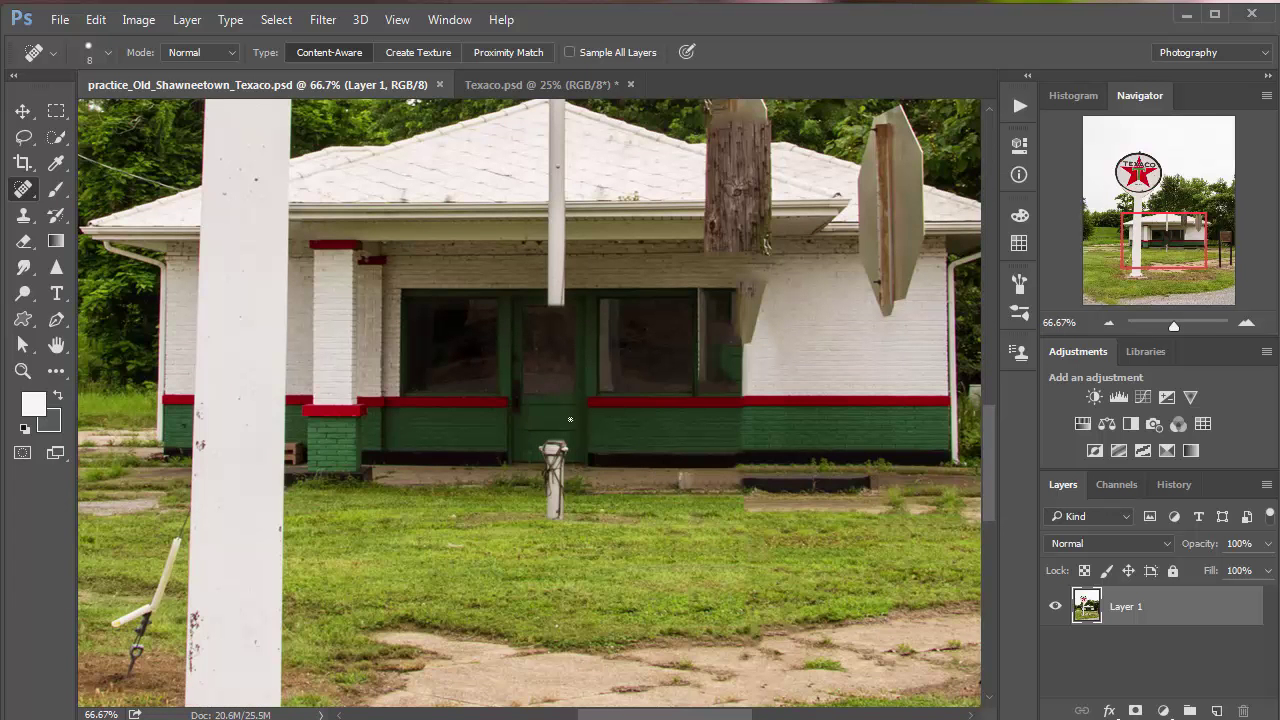
Zoom in and lasso around the small white post in front of the green door.
key(ctrl+plus)
key(ctrl+plus)
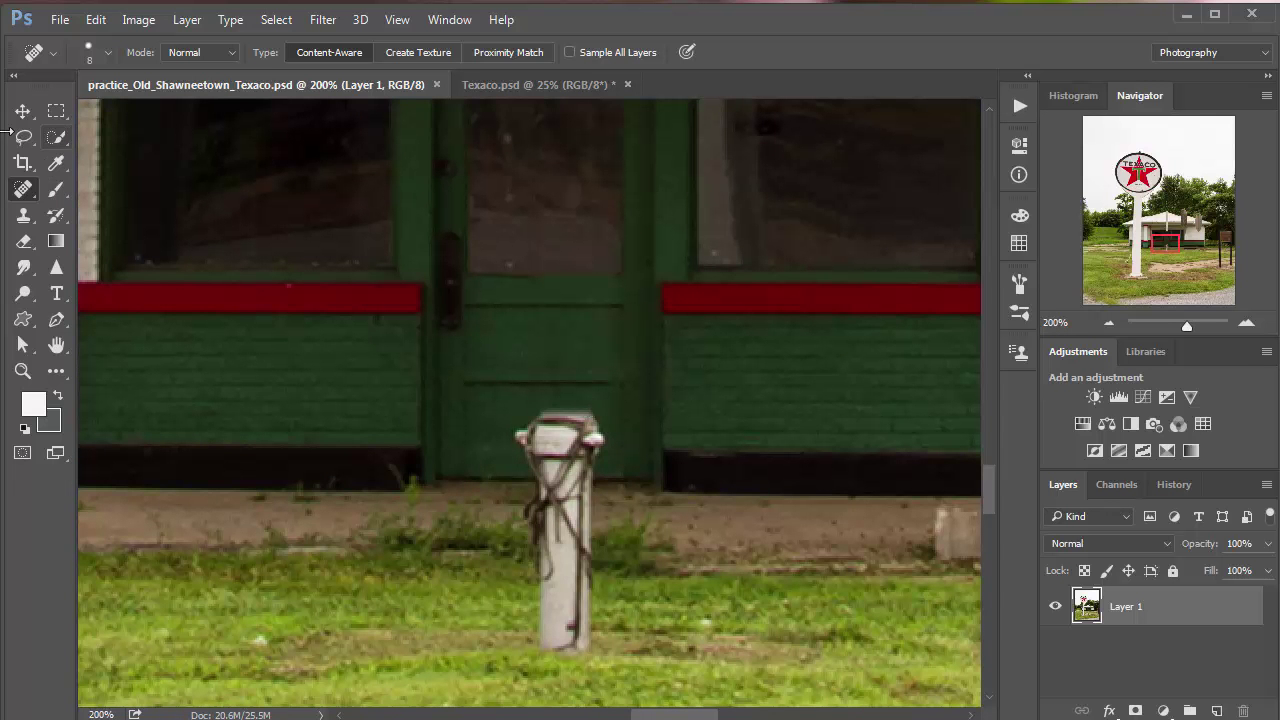
click(24, 138)
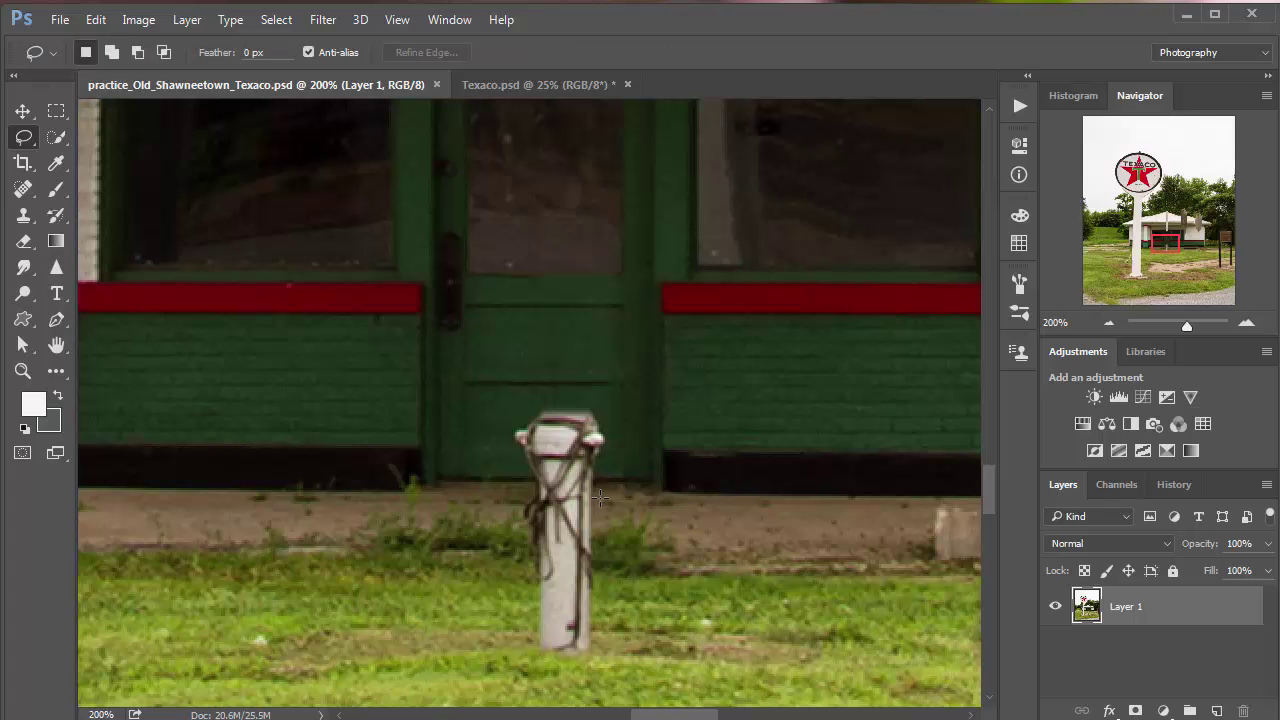
mouse_move(600, 497)
mouse_down()
mouse_move(606, 416)
mouse_move(560, 400)
mouse_move(514, 411)
mouse_move(545, 665)
mouse_move(604, 630)
mouse_move(601, 497)
mouse_up()
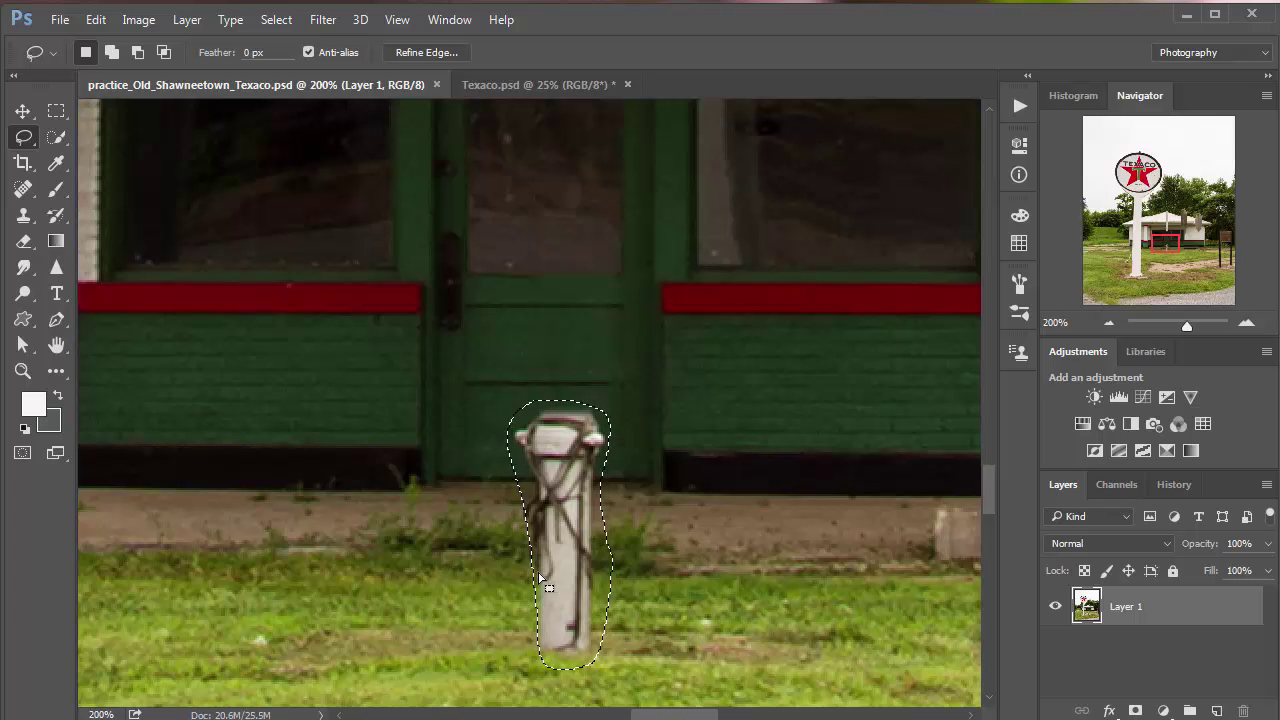
key(shift)
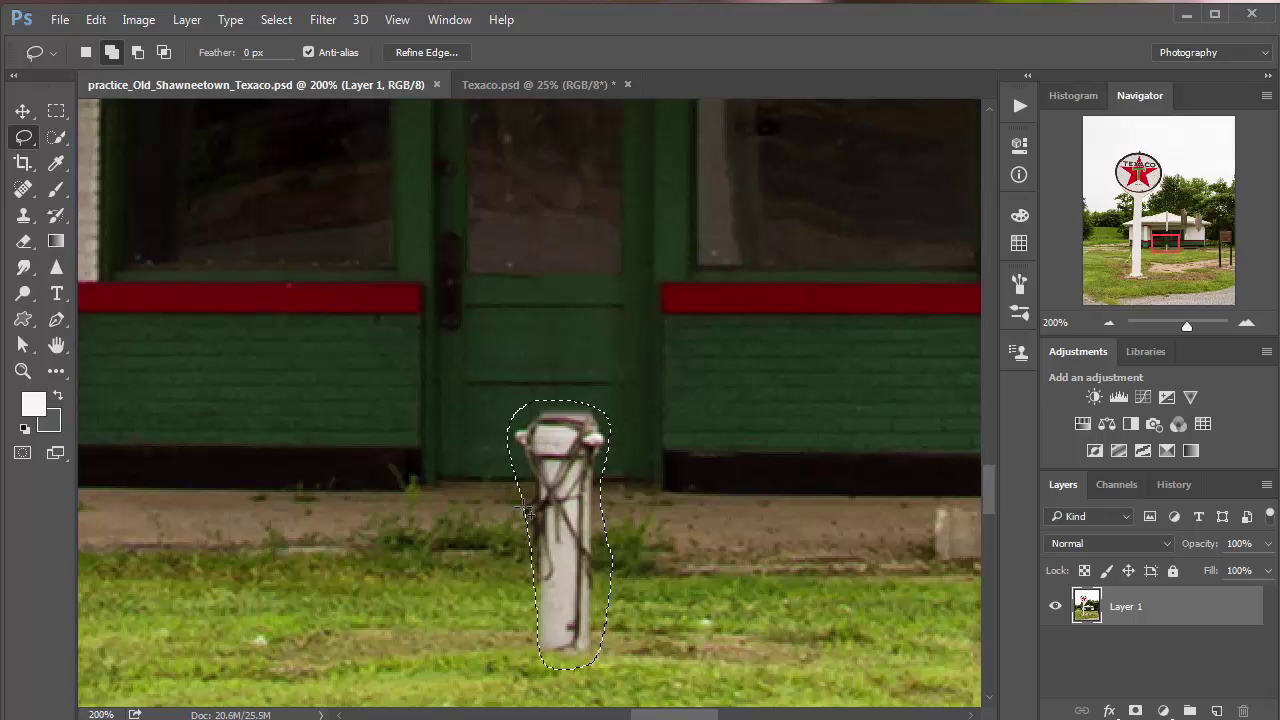
drag(527, 493, 528, 594)
mouse_move(540, 647)
mouse_down()
mouse_move(562, 637)
mouse_move(530, 612)
mouse_move(534, 650)
mouse_move(565, 635)
mouse_move(628, 652)
mouse_move(614, 545)
mouse_up()
key(alt)
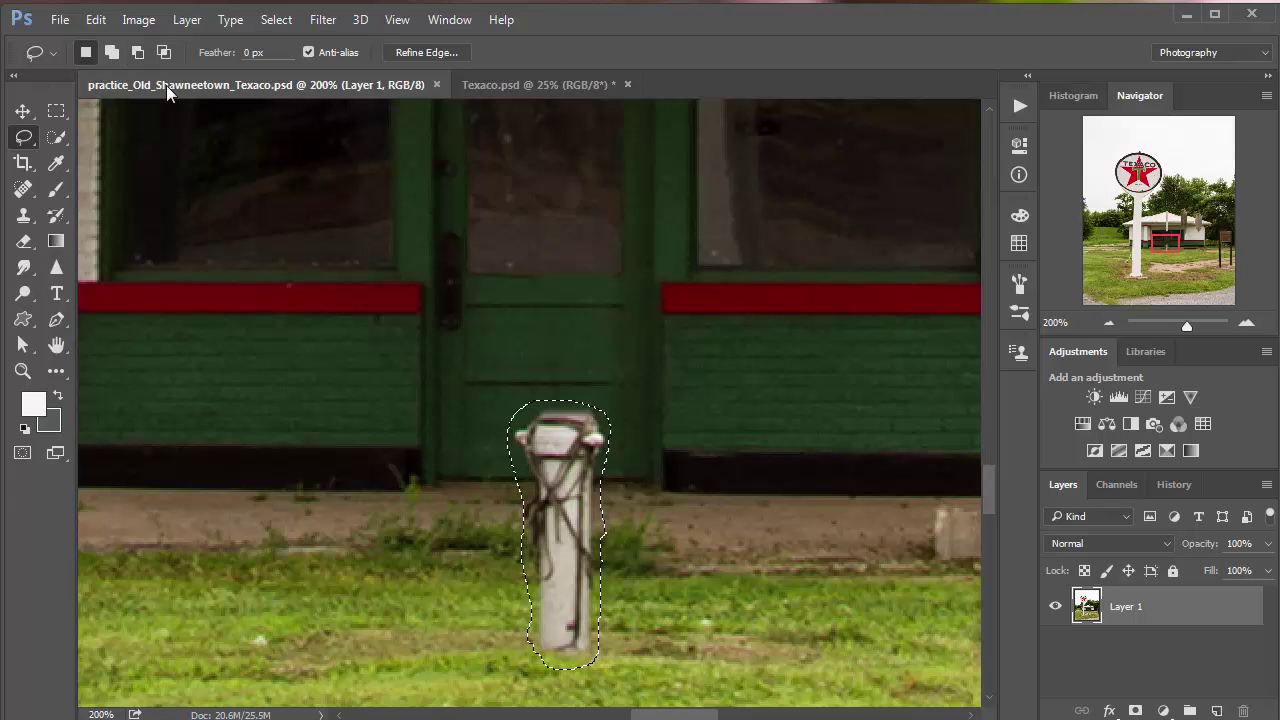
Content-Aware Fill the selection to erase the post, then deselect.
click(92, 20)
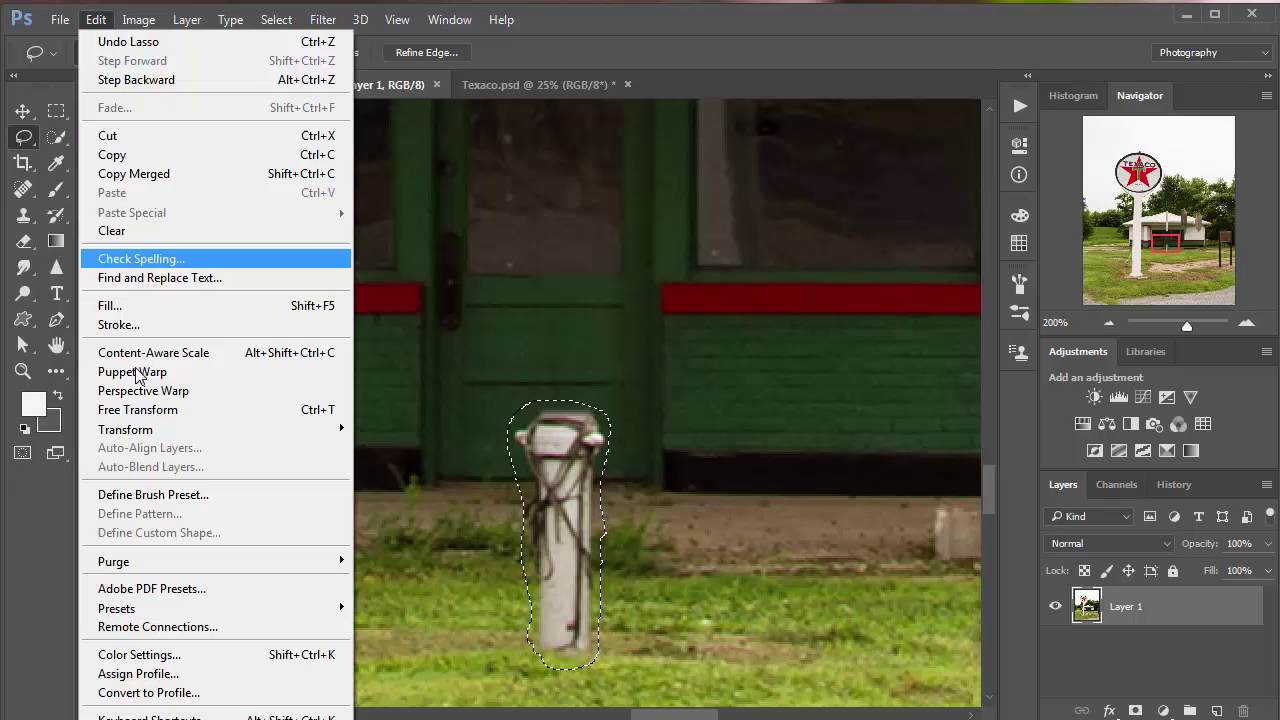
click(129, 303)
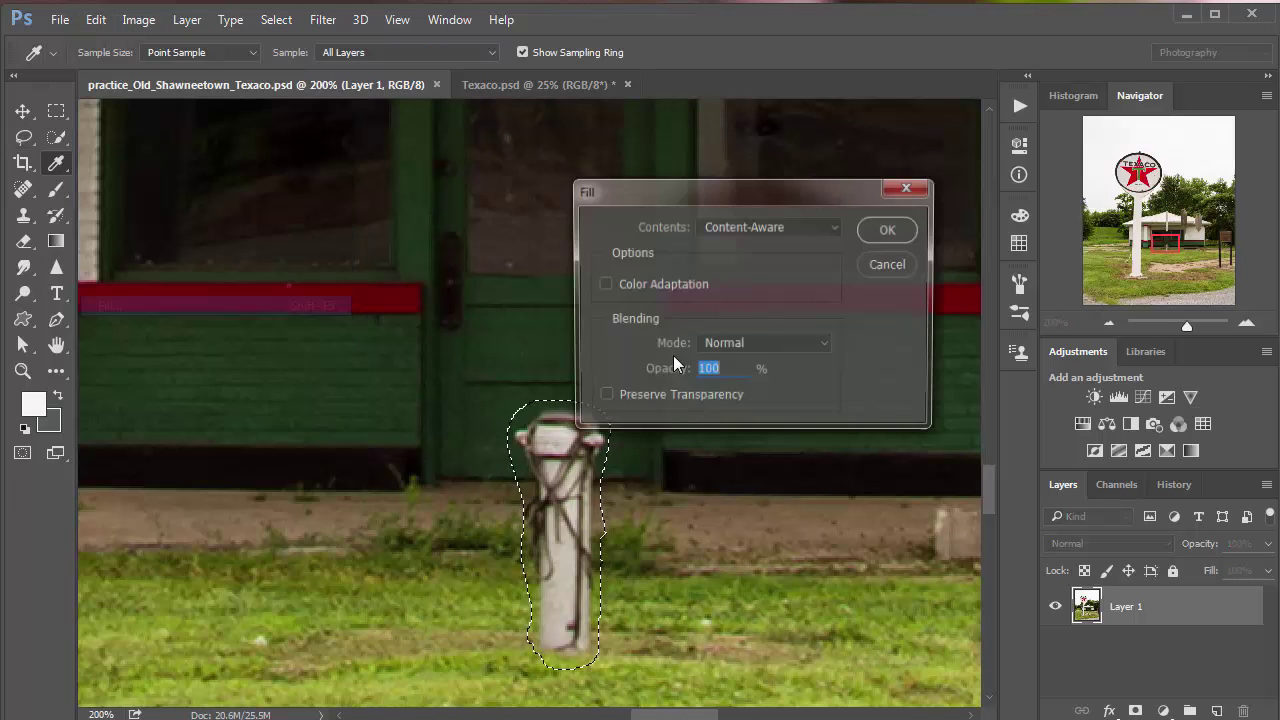
click(878, 230)
key(ctrl+d)
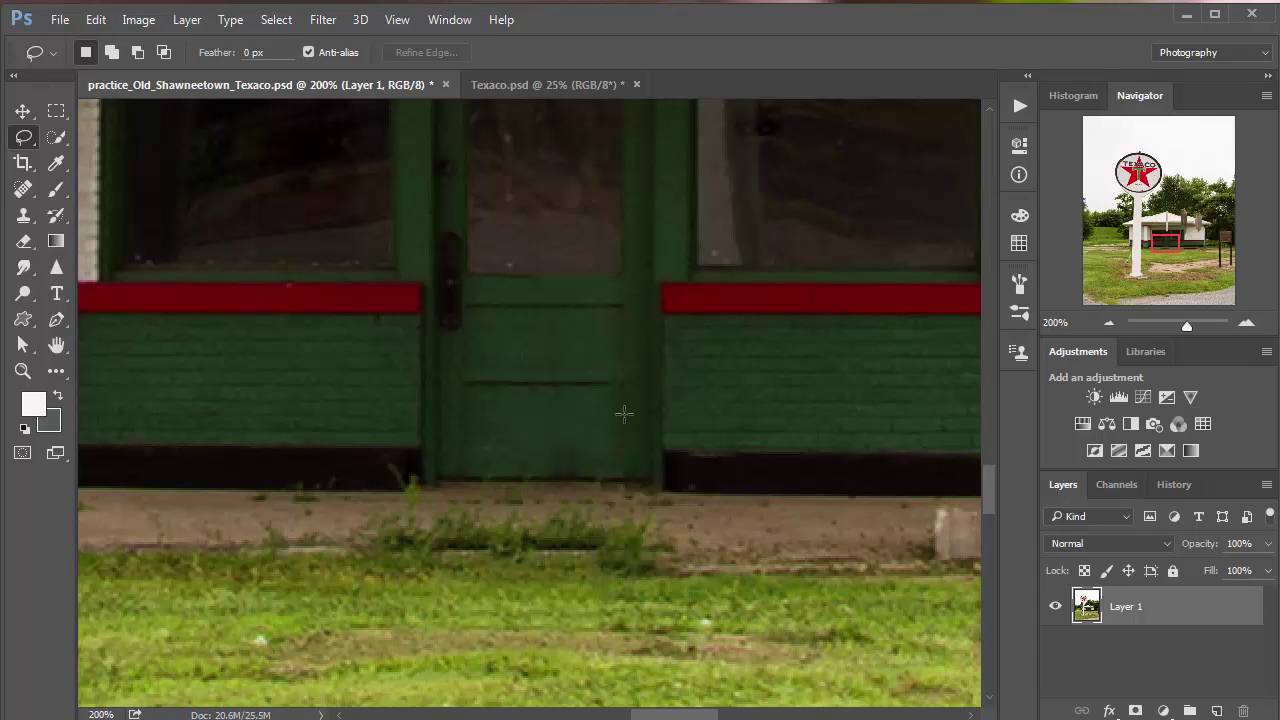
click(96, 22)
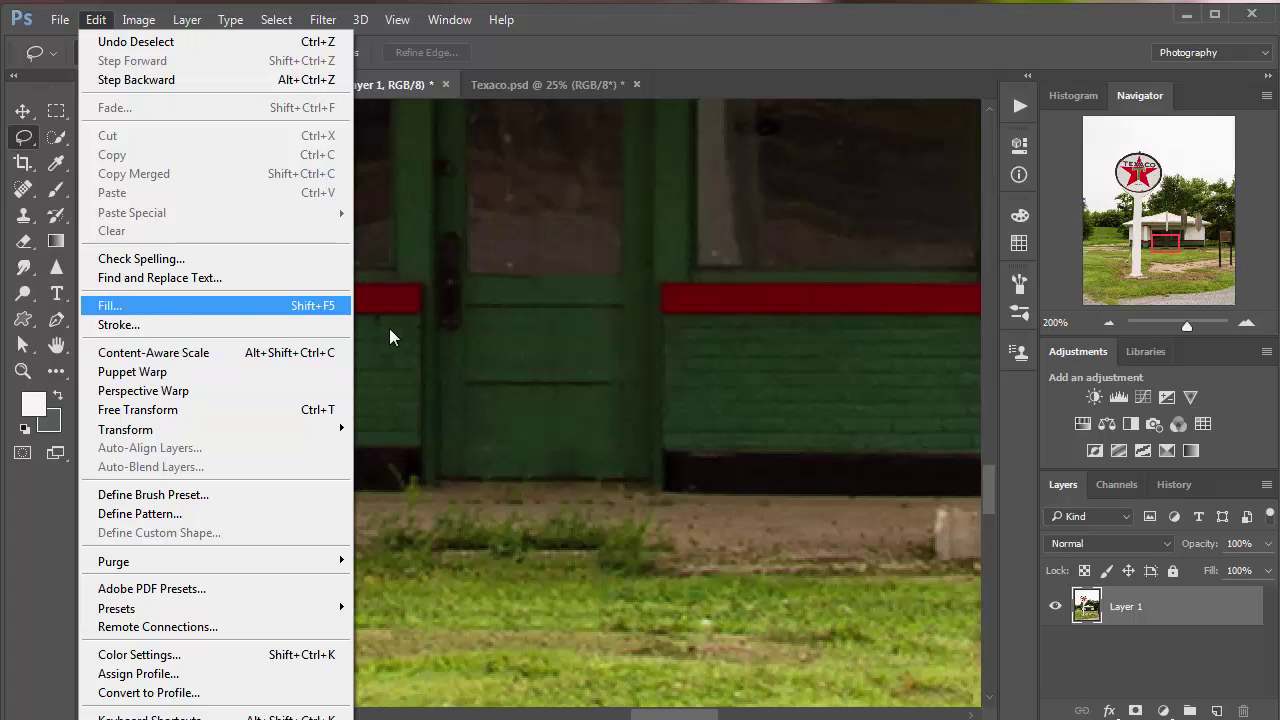
click(681, 578)
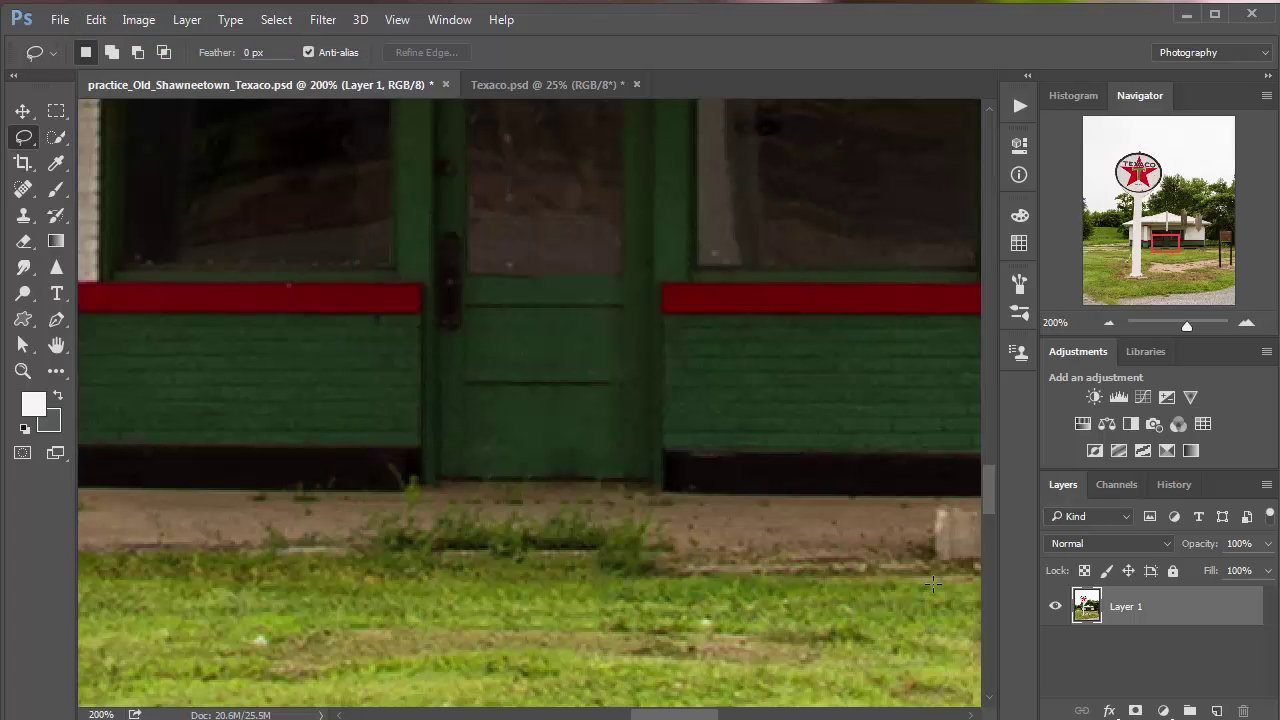
scroll(990, 476, up, 10)
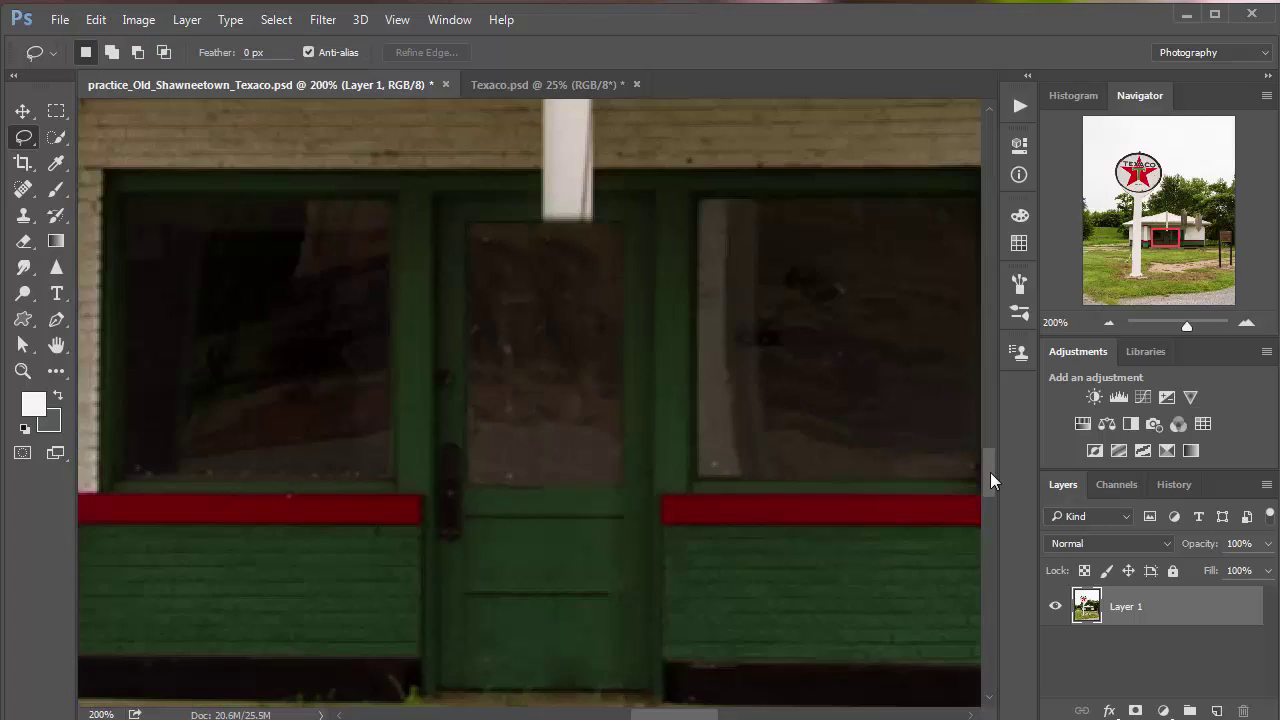
scroll(990, 460, down, 3)
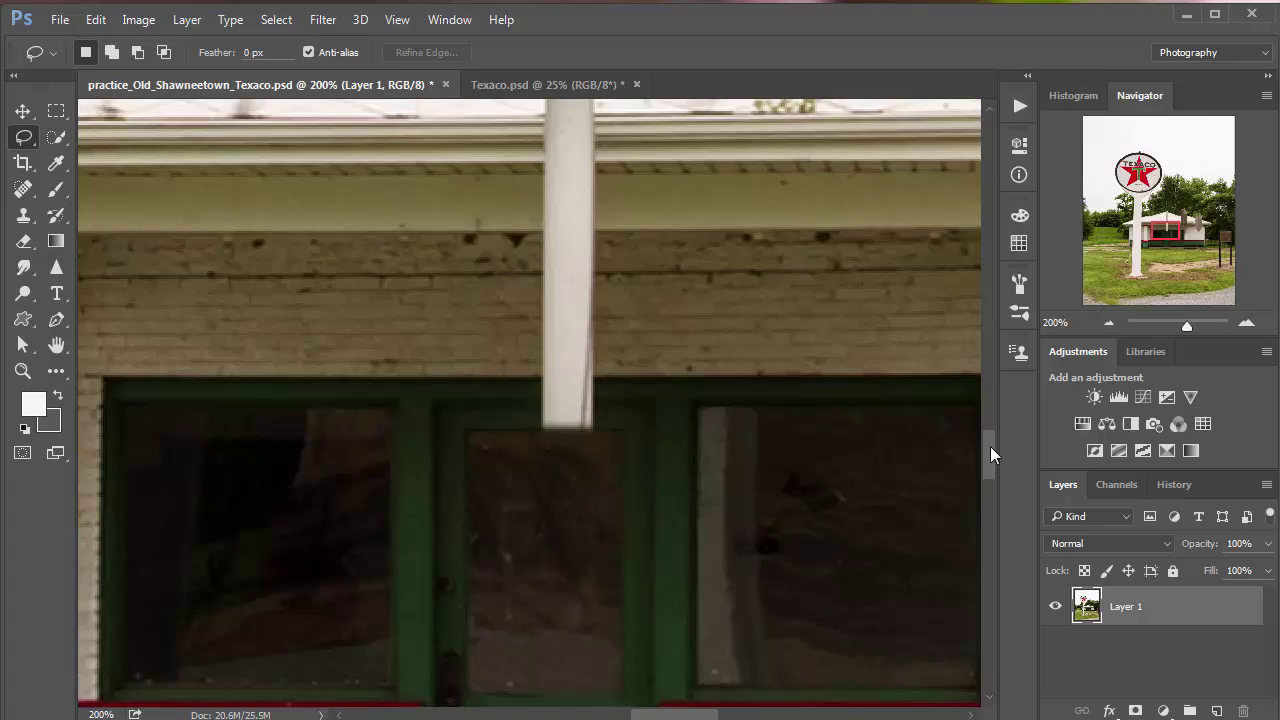
scroll(990, 446, up, 5)
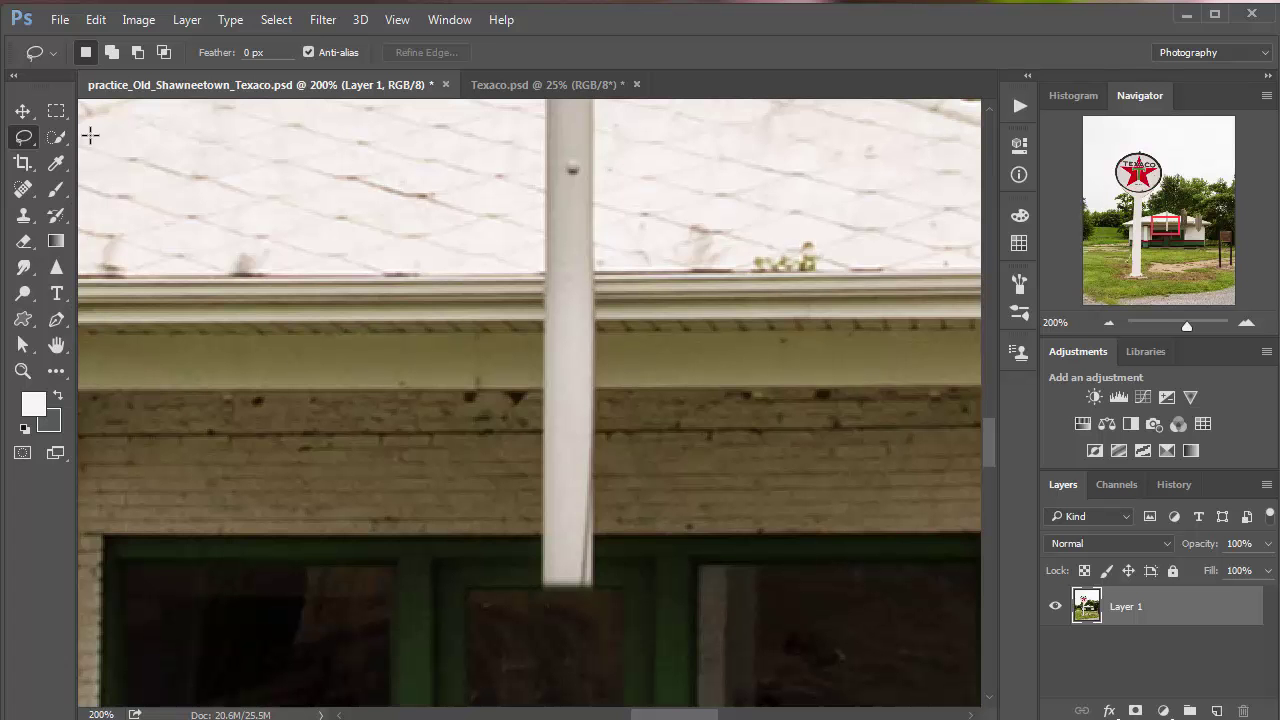
click(56, 111)
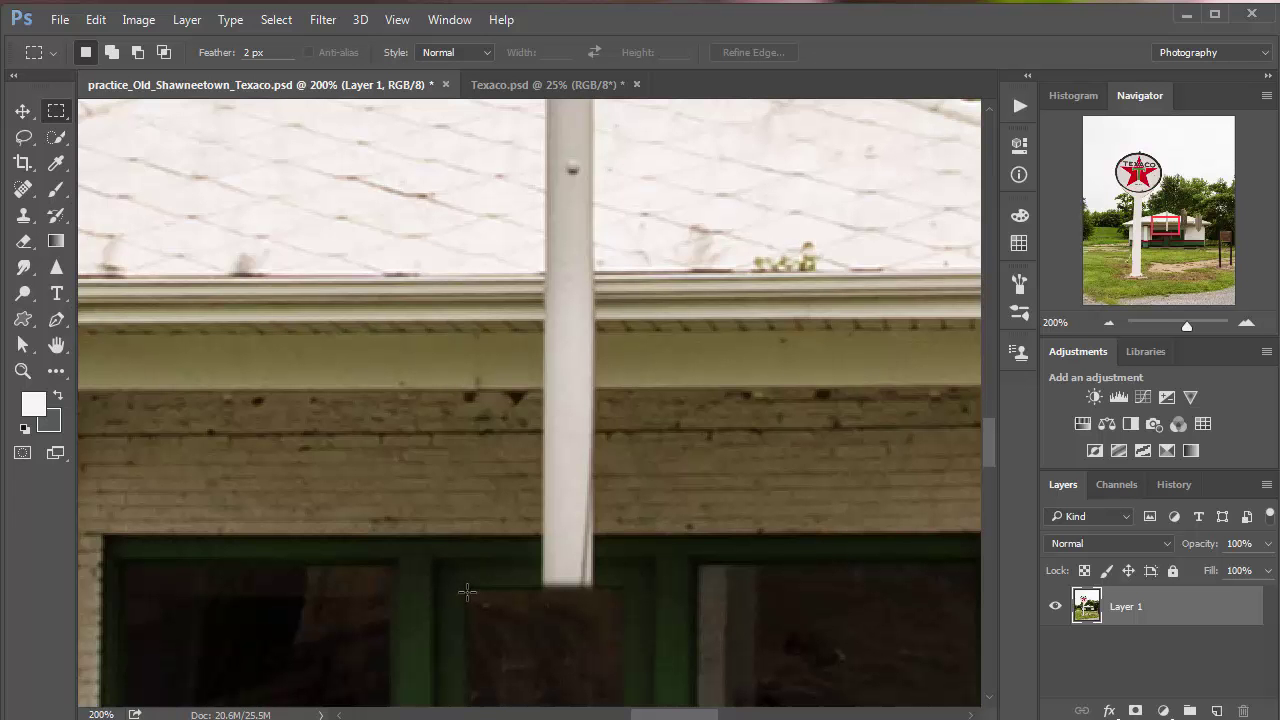
Copy a marquee strip of fascia left of the pole onto a new Layer 2.
drag(467, 592, 540, 263)
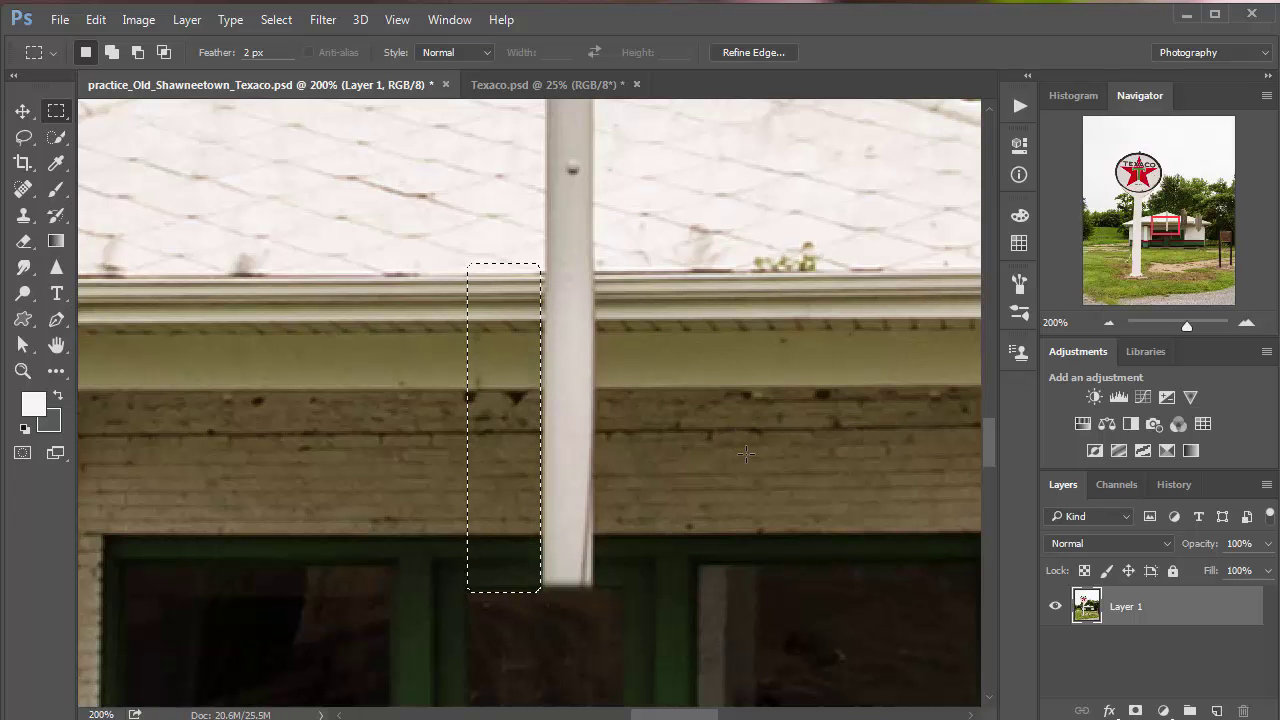
key(ctrl+j)
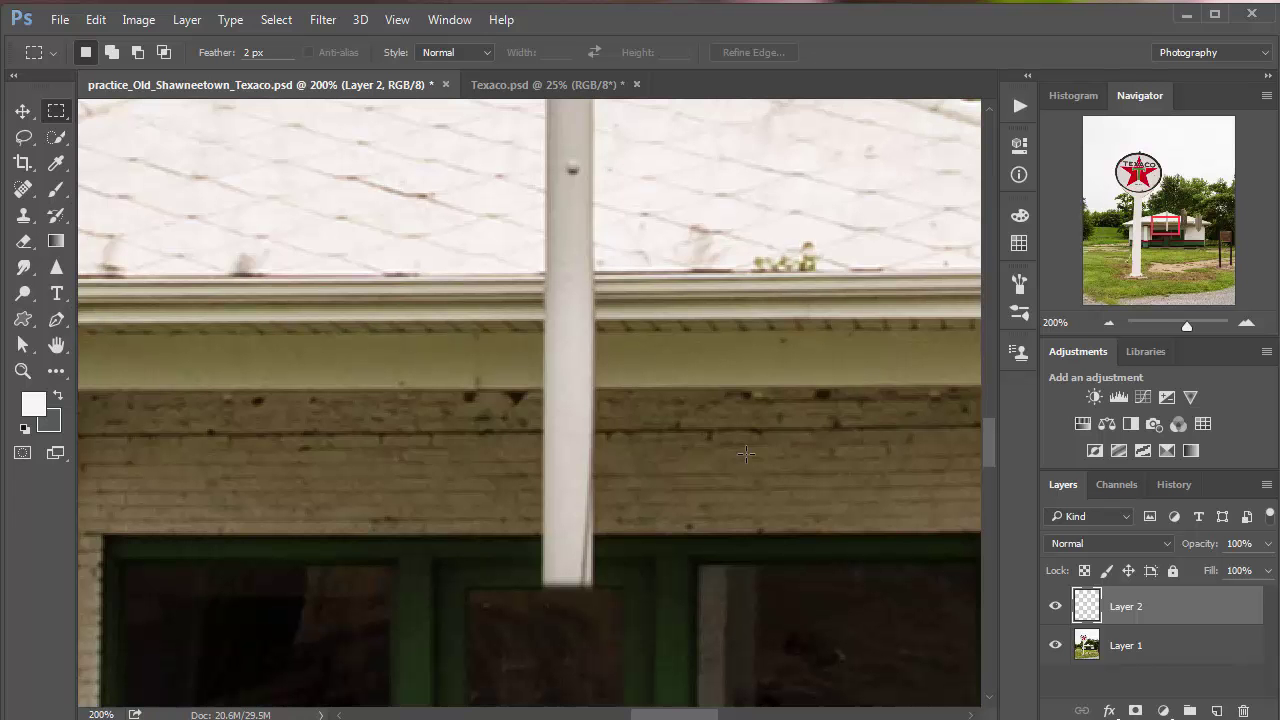
key(v)
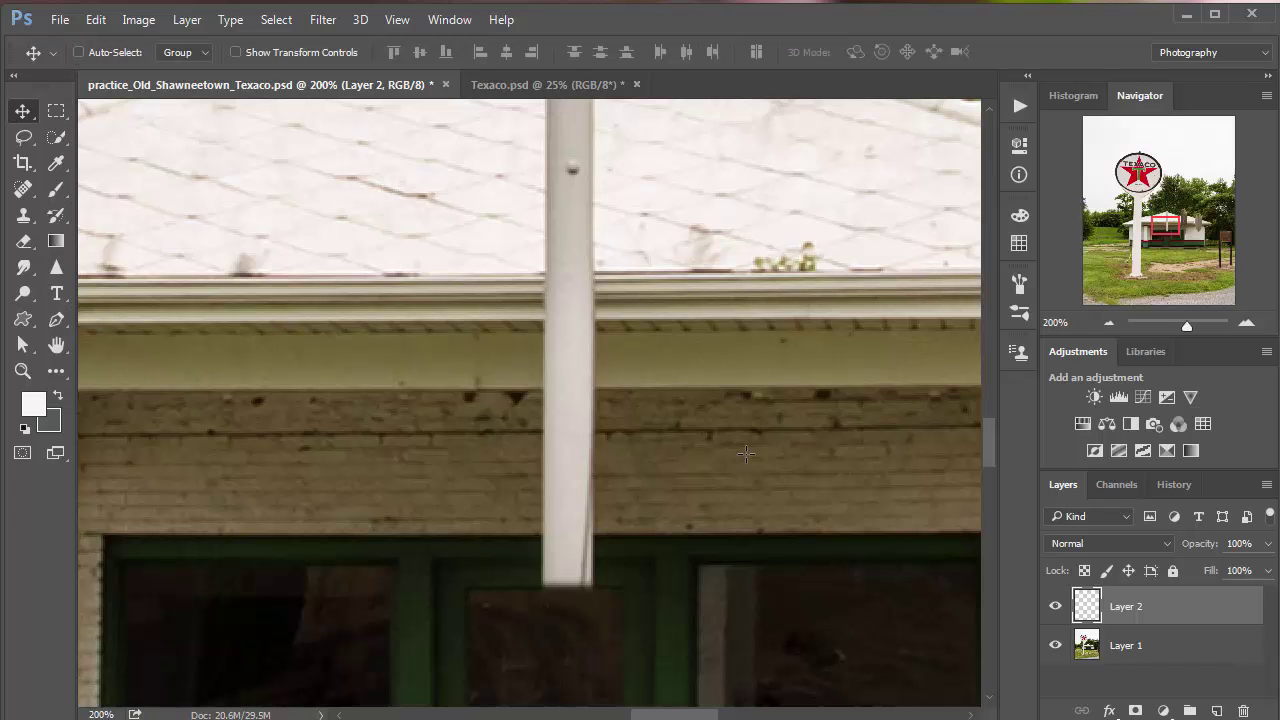
Nudge the copied fascia strip right over the pole, undoing once and retrying to align it.
key(Right)
key(Right)
key(Right)
key(Right)
key(Right)
key(Right)
key(Right)
key(Right)
key(Right)
key(Right)
key(Right)
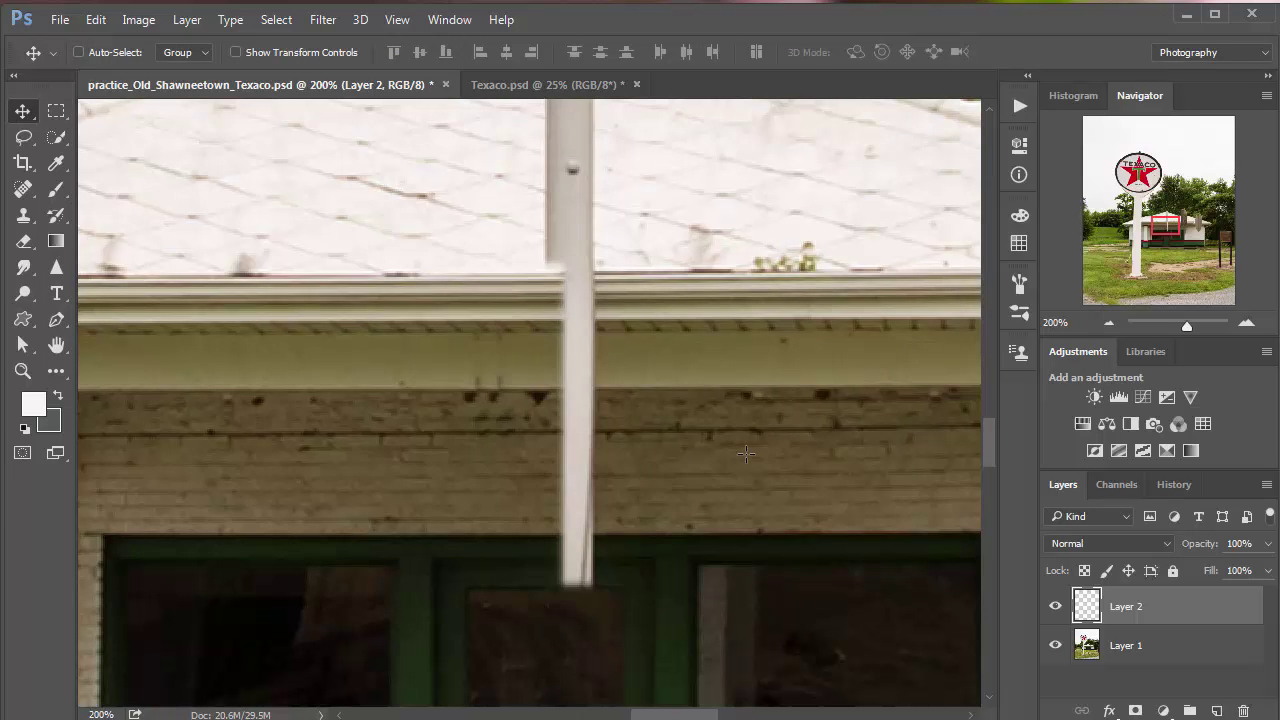
key(Right)
key(Right)
key(Right)
key(Right)
key(Right)
key(Right)
key(Right)
key(Right)
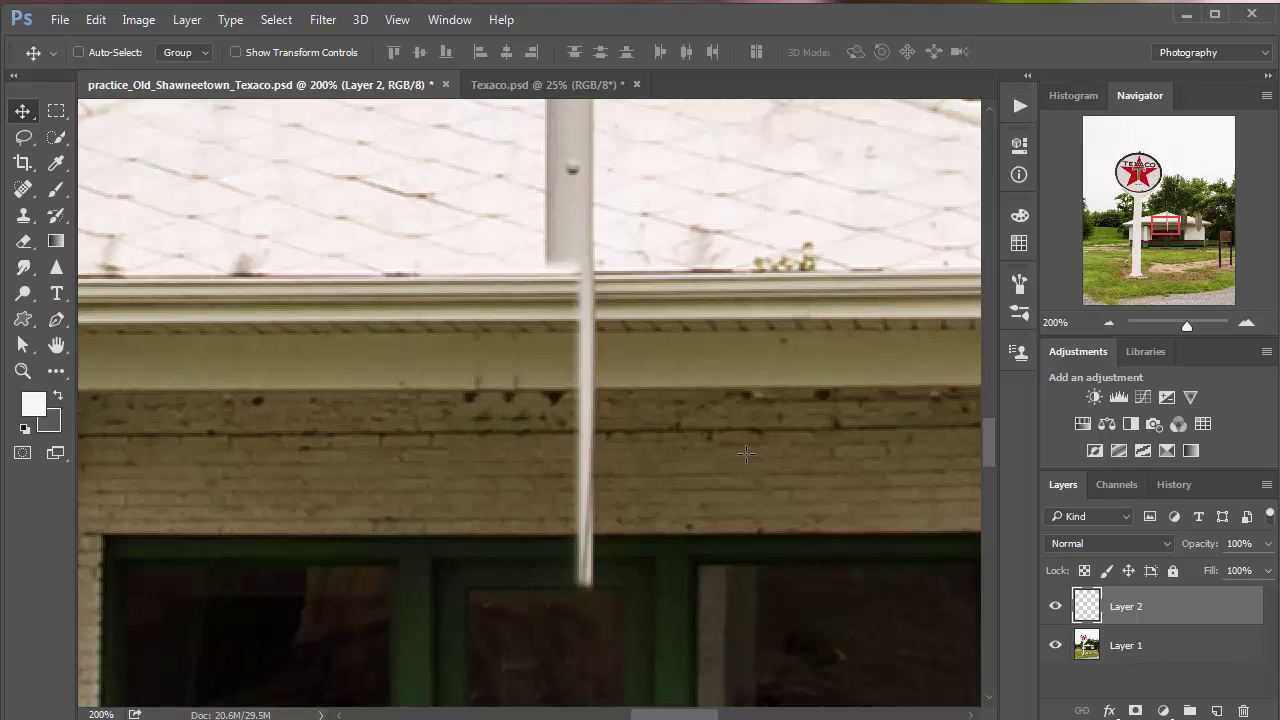
key(Right)
key(Right)
key(Right)
key(Right)
key(Right)
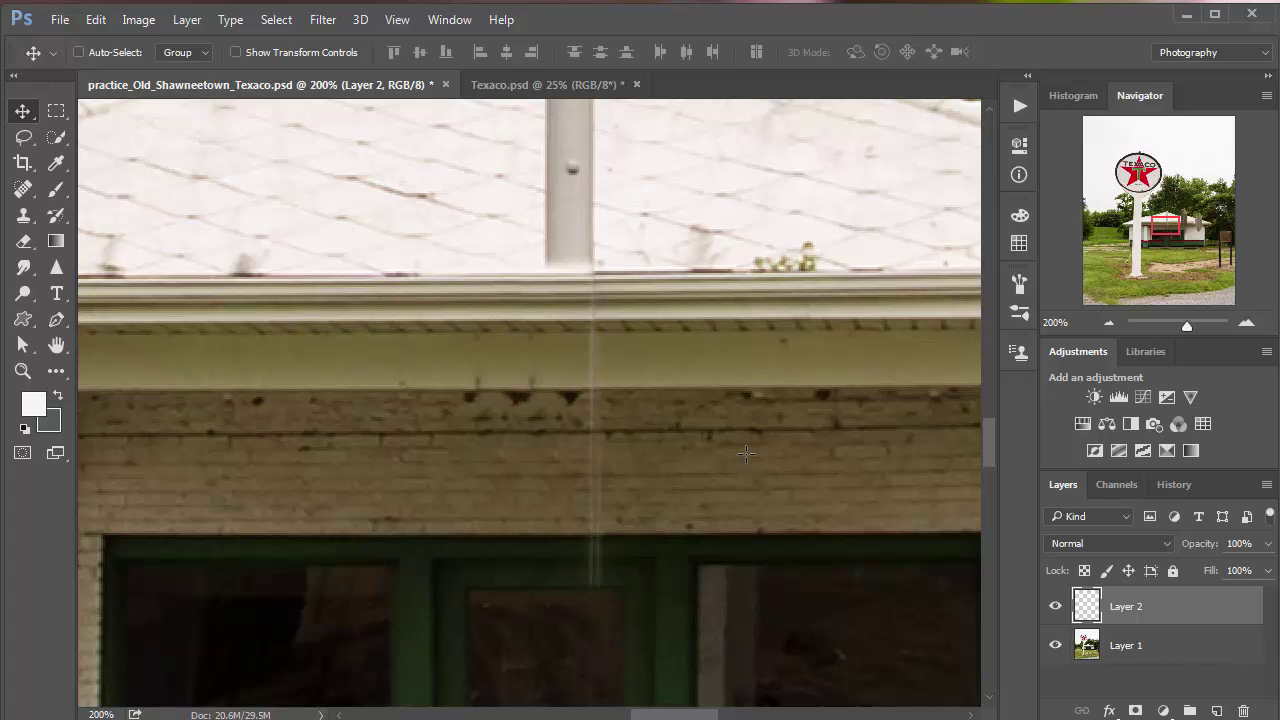
key(Right)
key(Right)
key(Right)
key(Down)
key(Down)
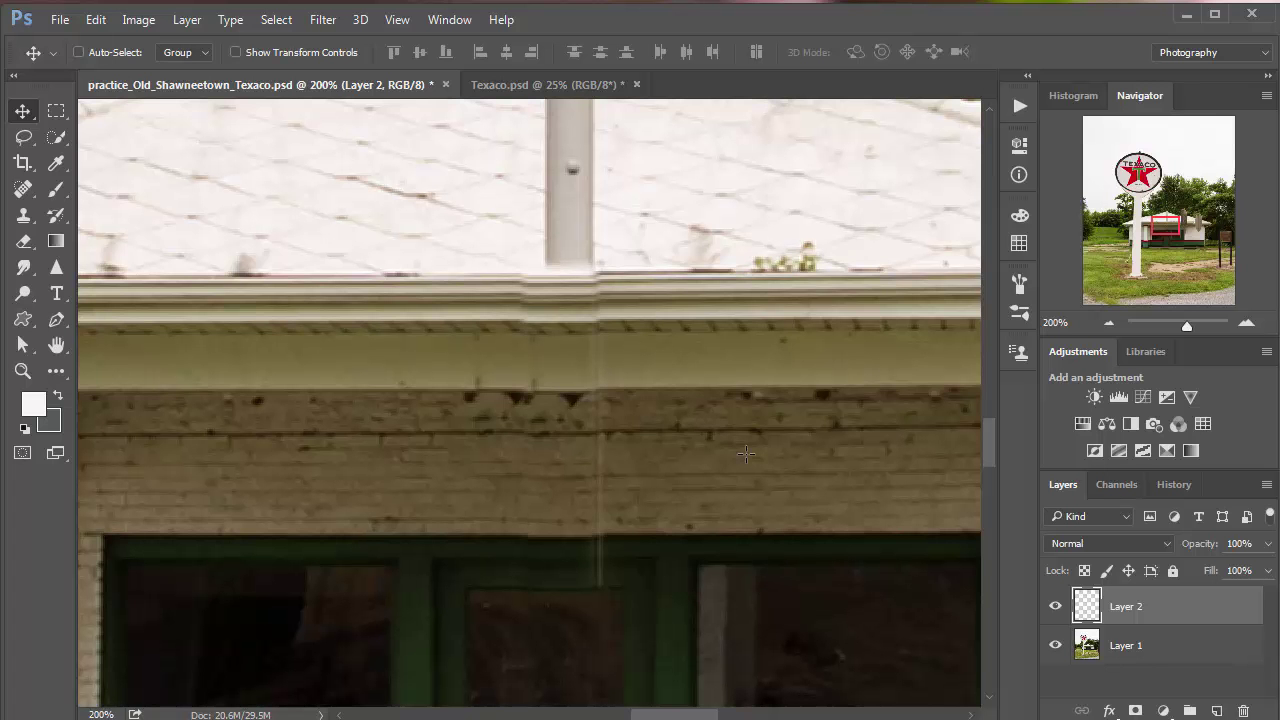
key(ctrl+z)
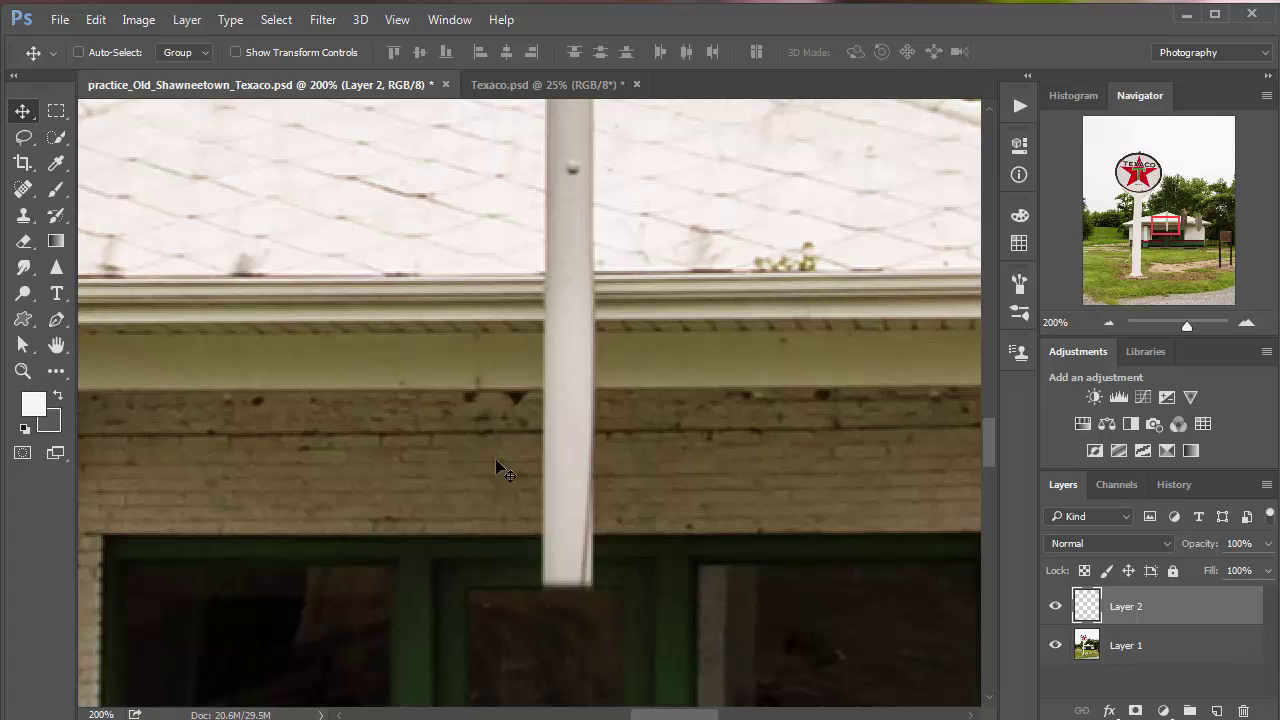
key(Right)
key(Right)
key(Right)
key(Right)
key(Right)
key(Right)
key(Right)
key(Right)
key(Right)
key(Right)
key(Right)
key(Right)
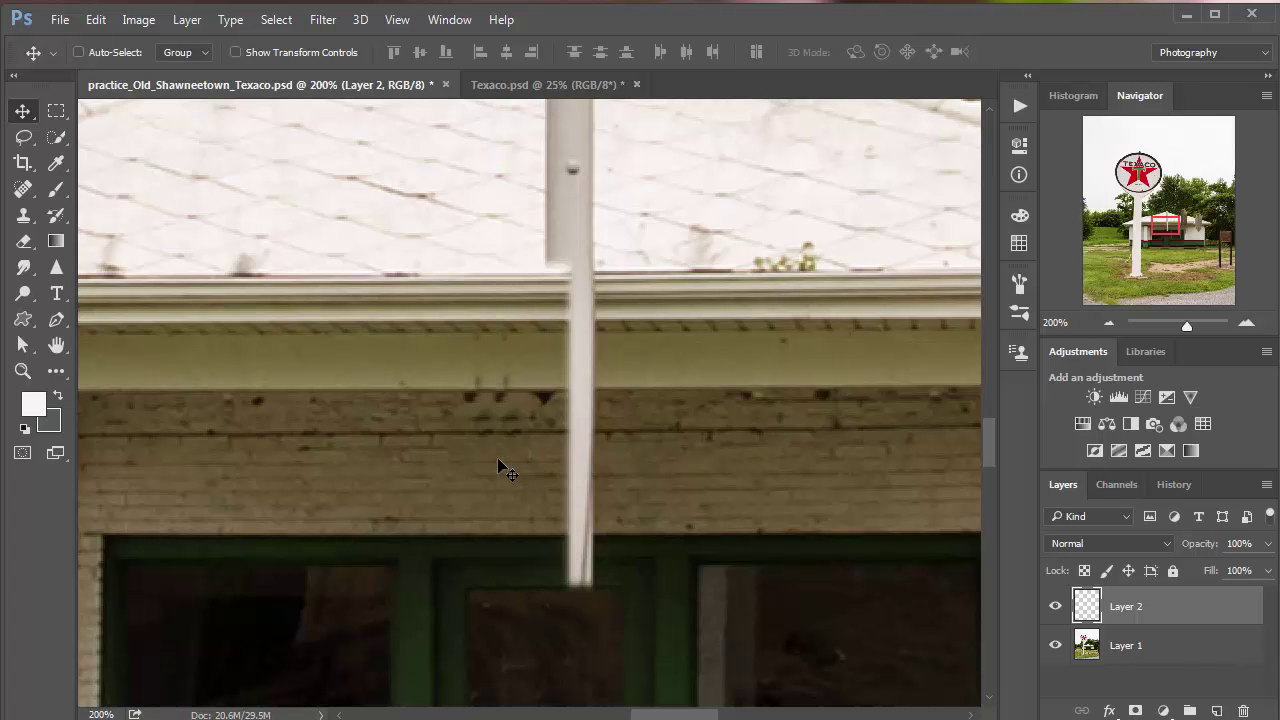
key(Right)
key(Right)
key(Right)
key(Right)
key(Right)
key(Right)
key(Right)
key(Right)
key(Right)
key(Right)
key(Right)
key(Right)
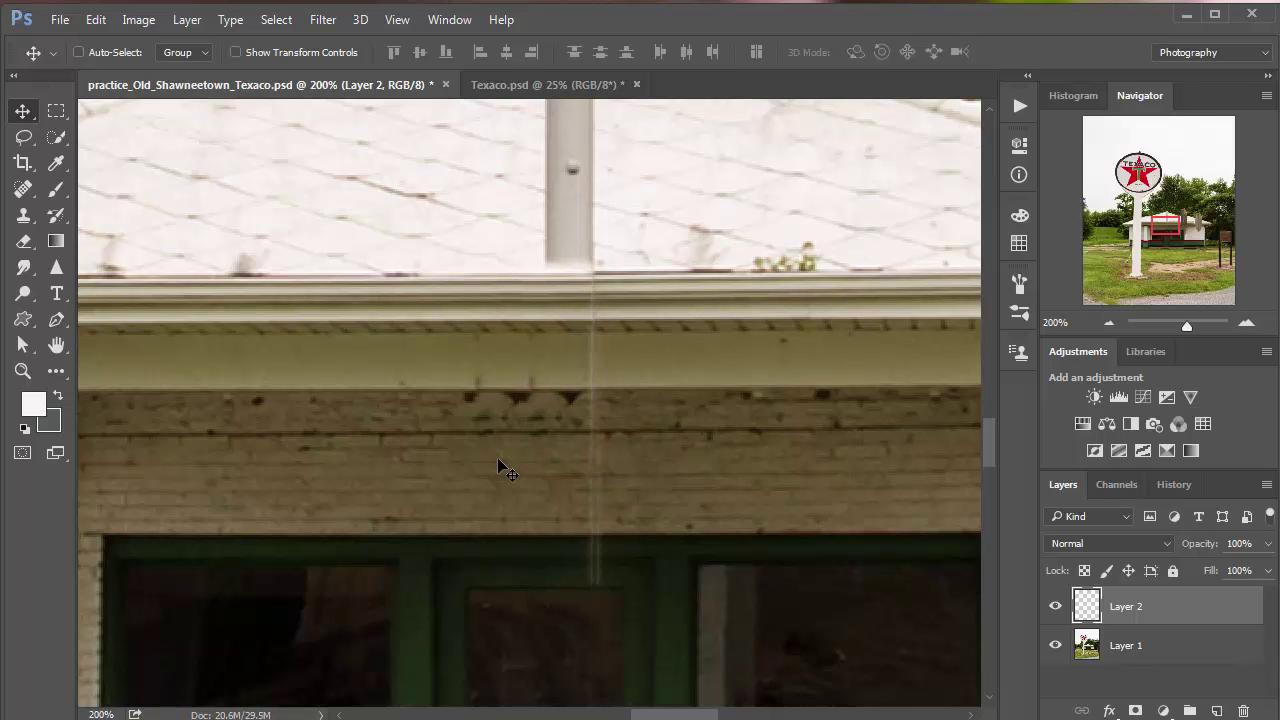
key(Right)
key(Right)
Delete the old patch and copy a fresh fascia strip, with feather 0, onto a new layer.
click(1245, 711)
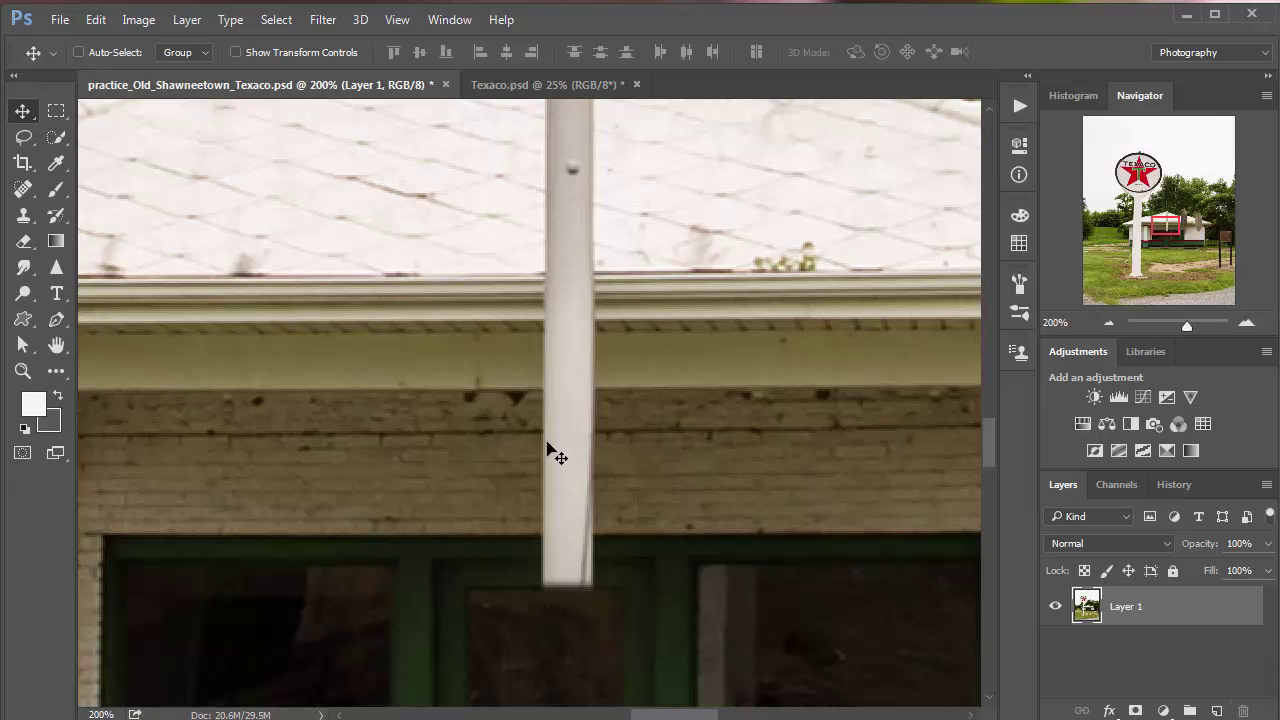
click(56, 111)
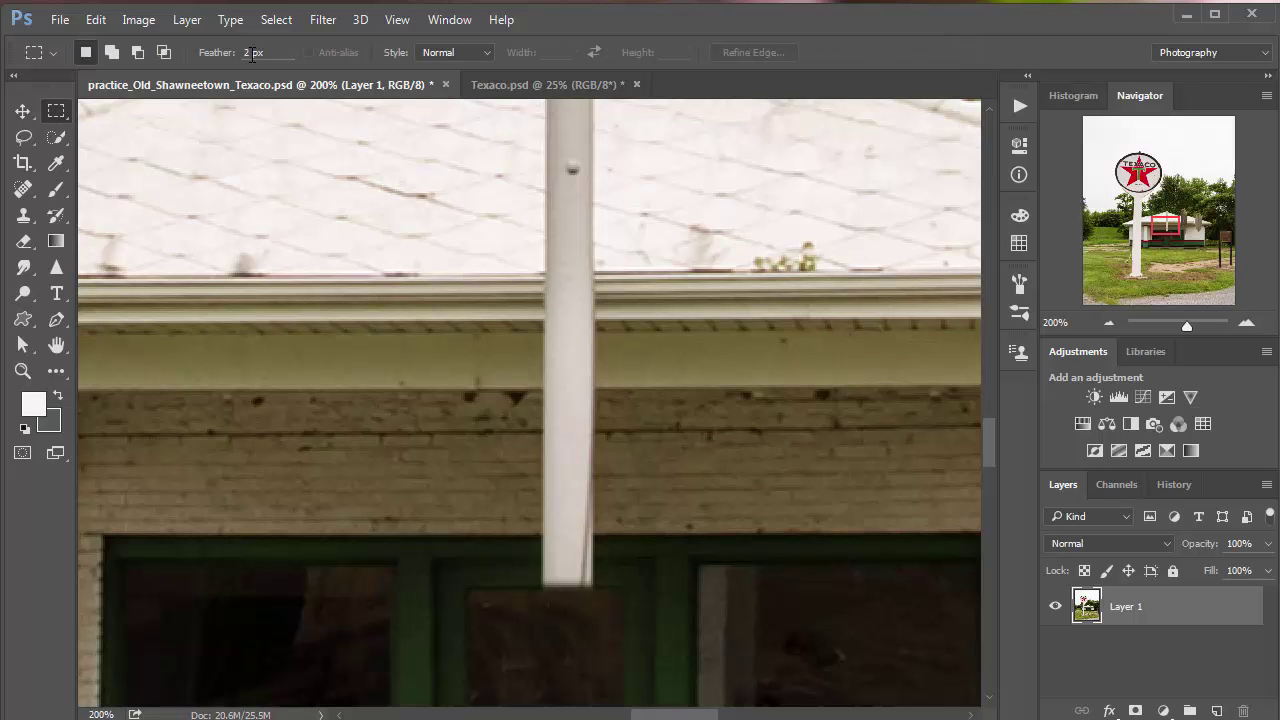
click(248, 52)
text(0)
drag(467, 595, 540, 251)
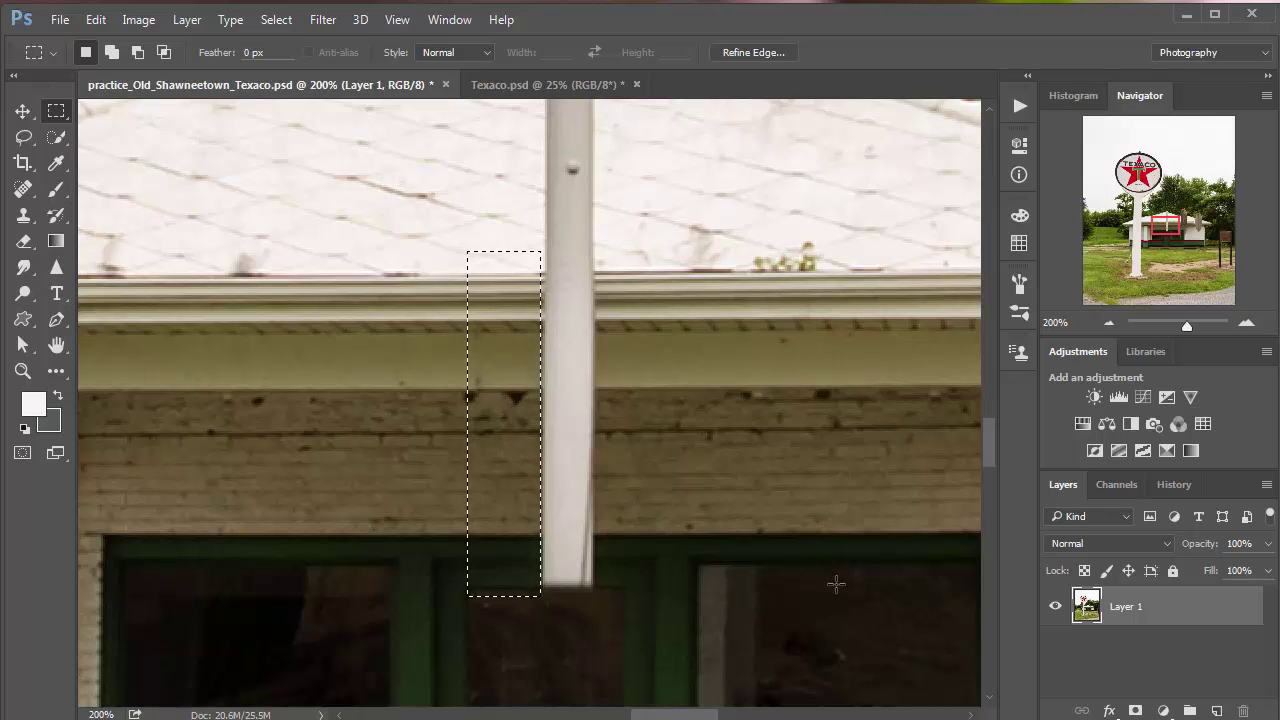
key(ctrl+j)
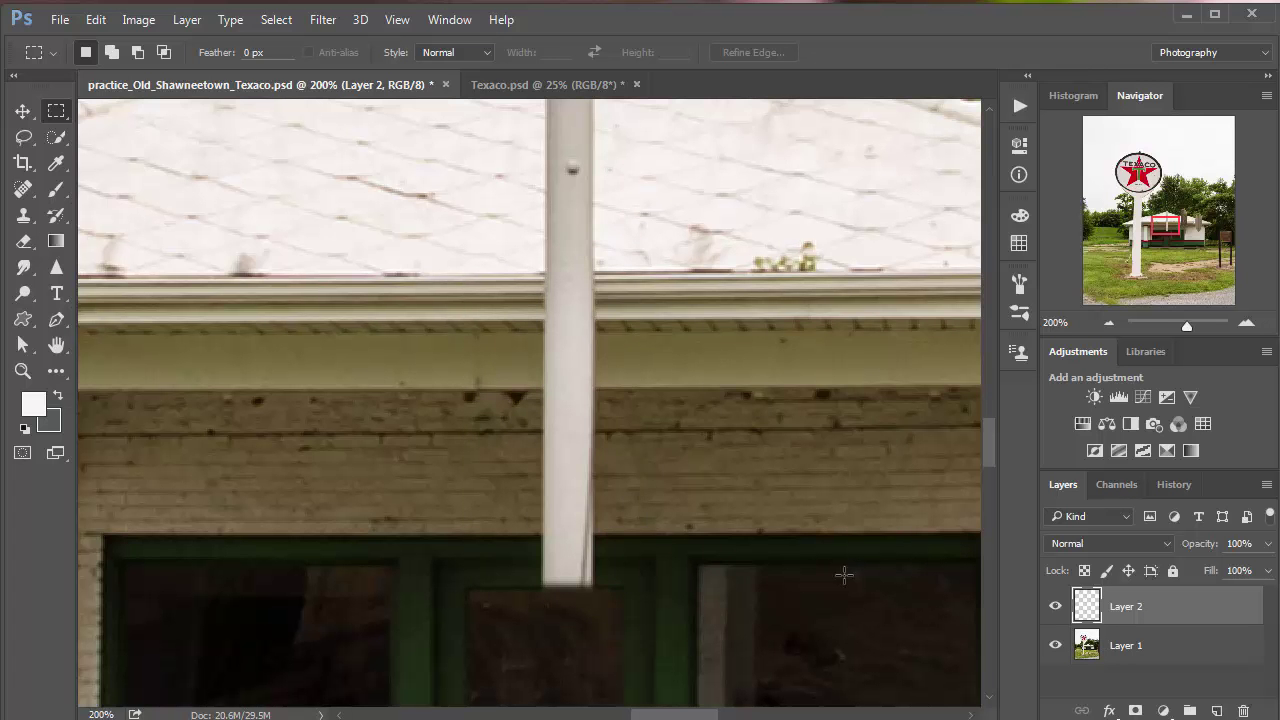
Slide the new fascia strip right until the pole disappears, then merge it into Layer 1.
key(v)
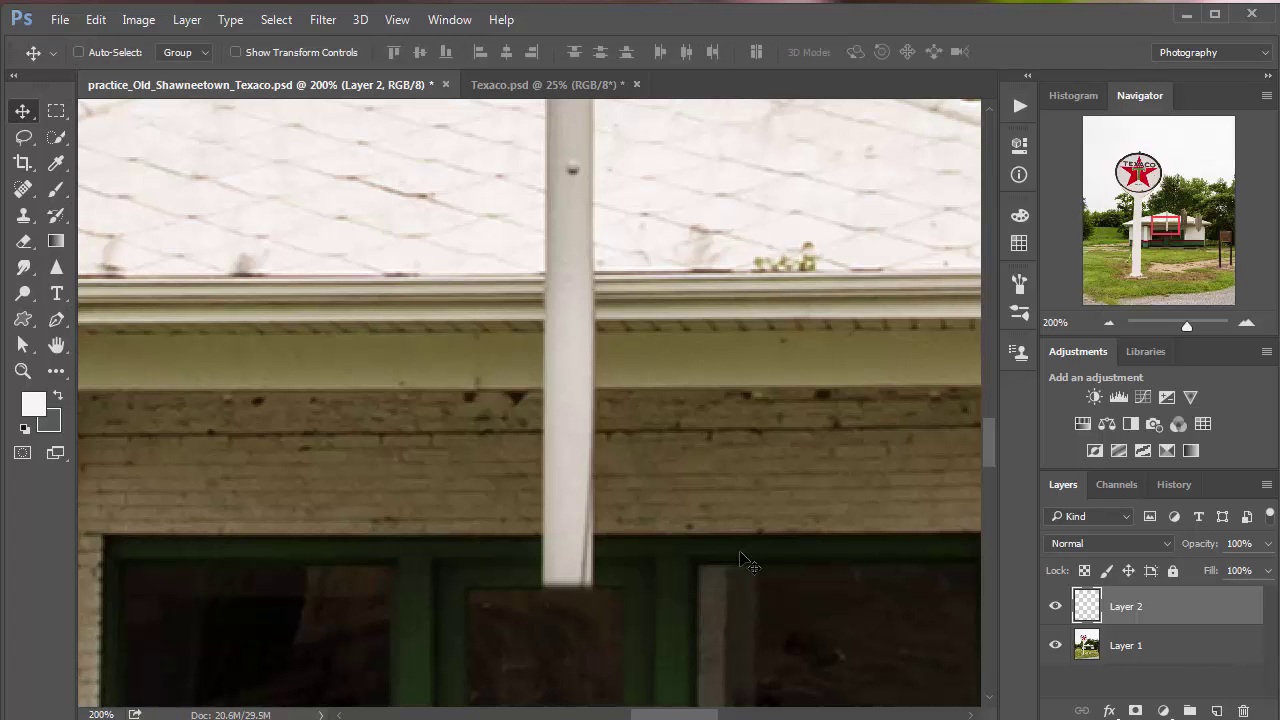
key(Right)
key(Right)
key(Right)
key(Right)
key(Right)
key(Right)
key(Right)
key(Right)
key(Right)
key(Right)
key(Right)
key(Right)
key(Right)
key(Right)
key(Right)
key(Right)
key(Right)
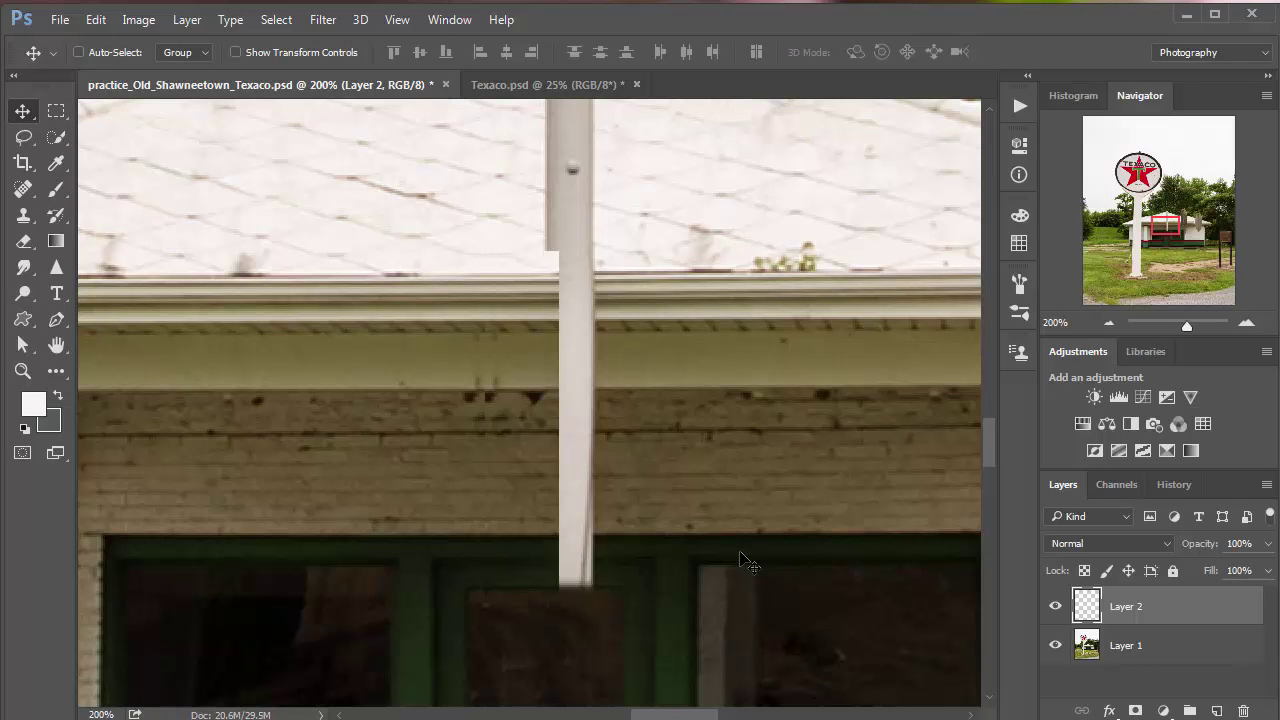
key(Right)
key(Right)
key(Right)
key(Right)
key(Right)
key(Right)
key(Right)
key(Right)
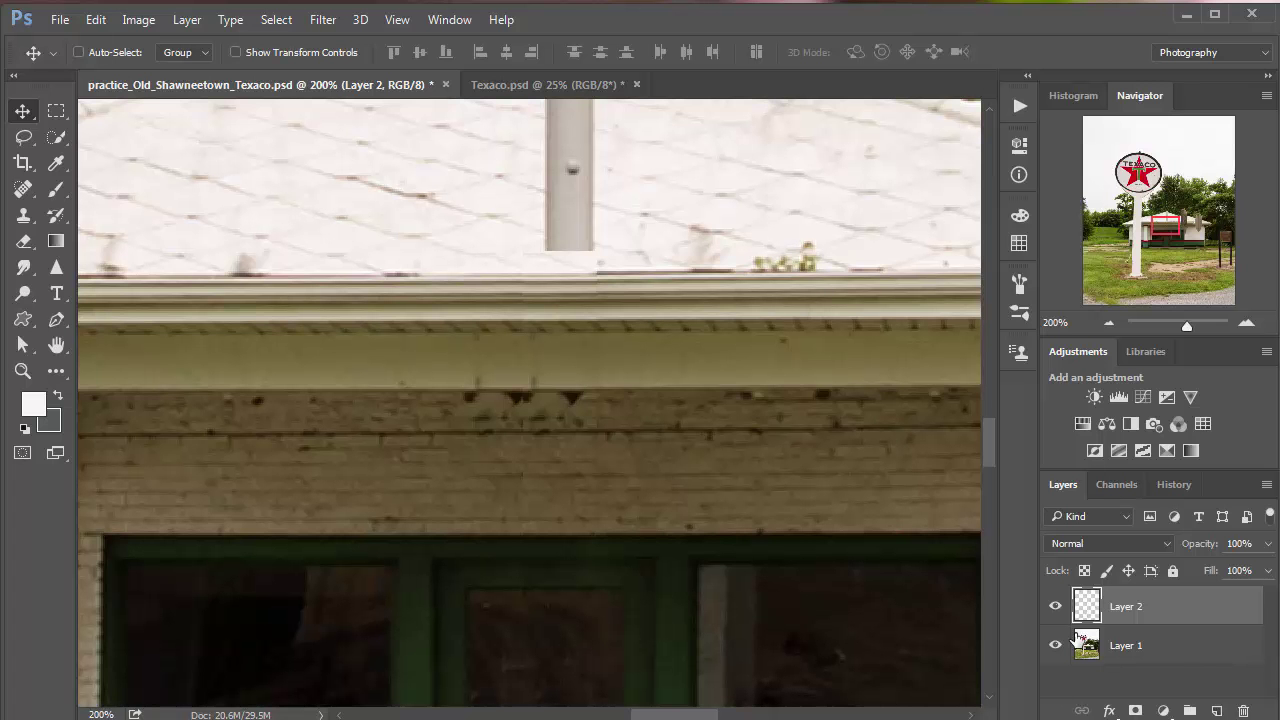
key(ctrl+e)
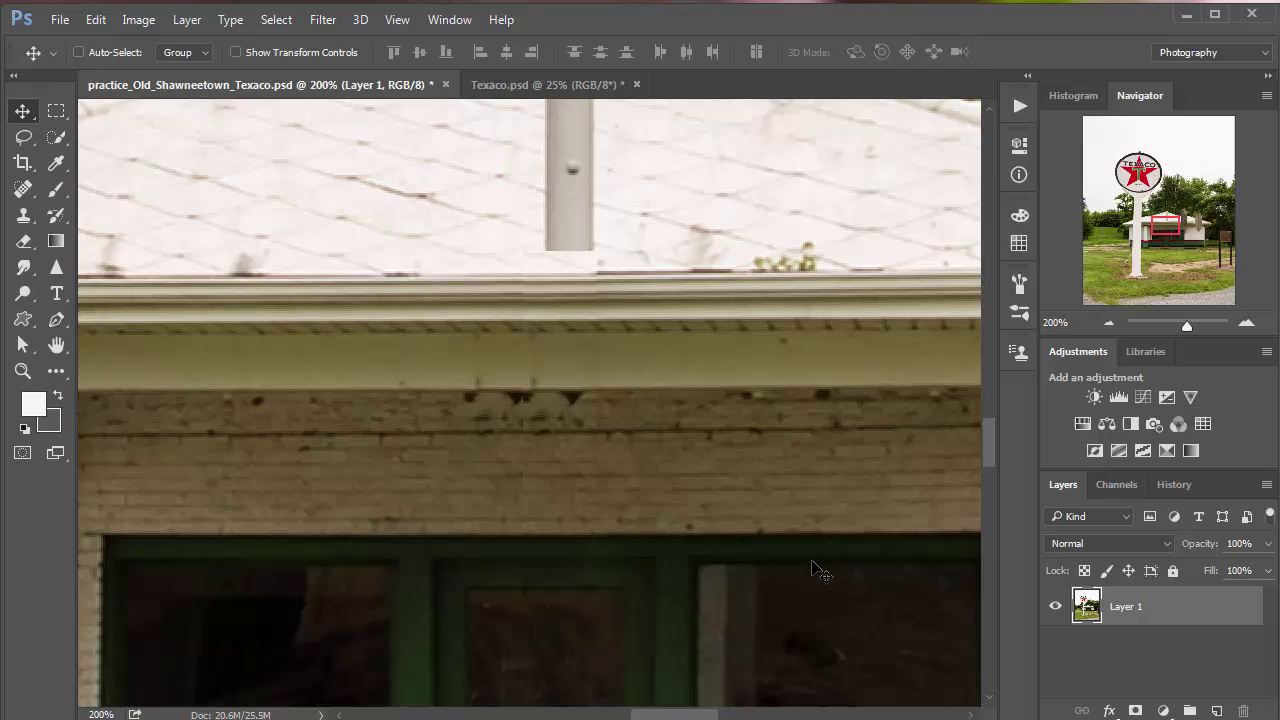
Save the photo, zoom to 300%, and spot-heal the two patch seams on the fascia.
key(ctrl+s)
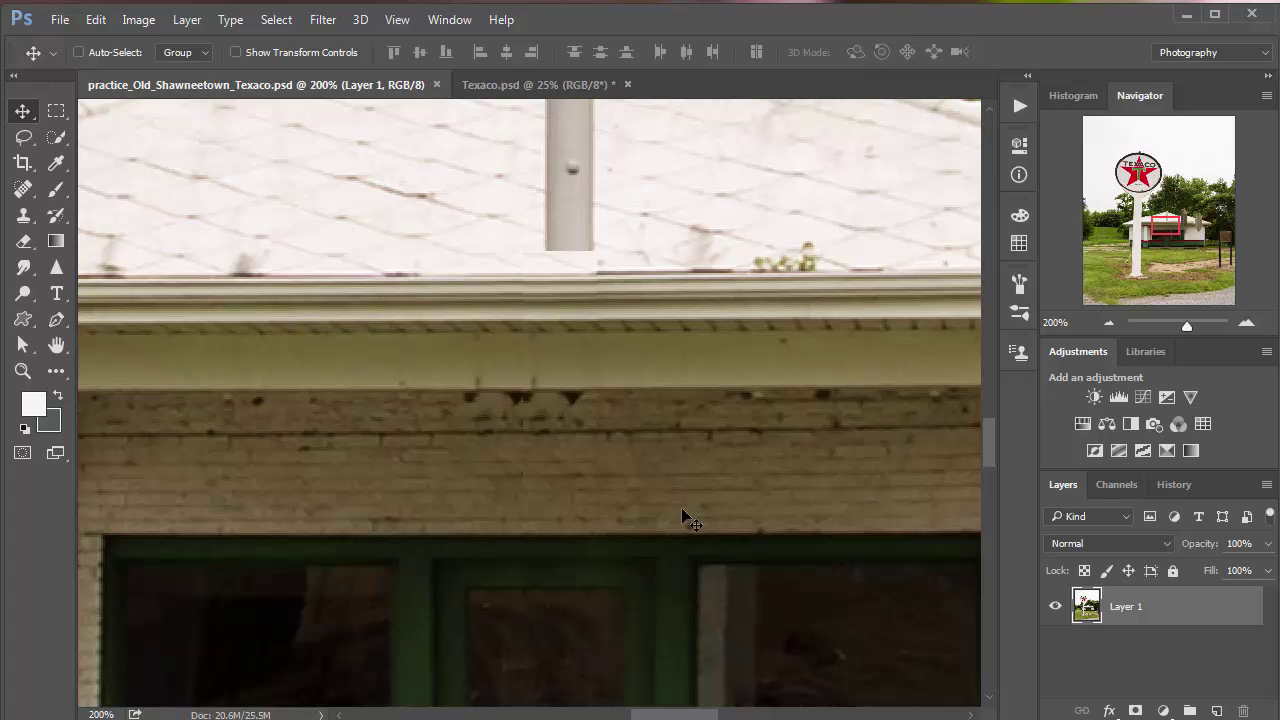
key(ctrl+space)
click(559, 381)
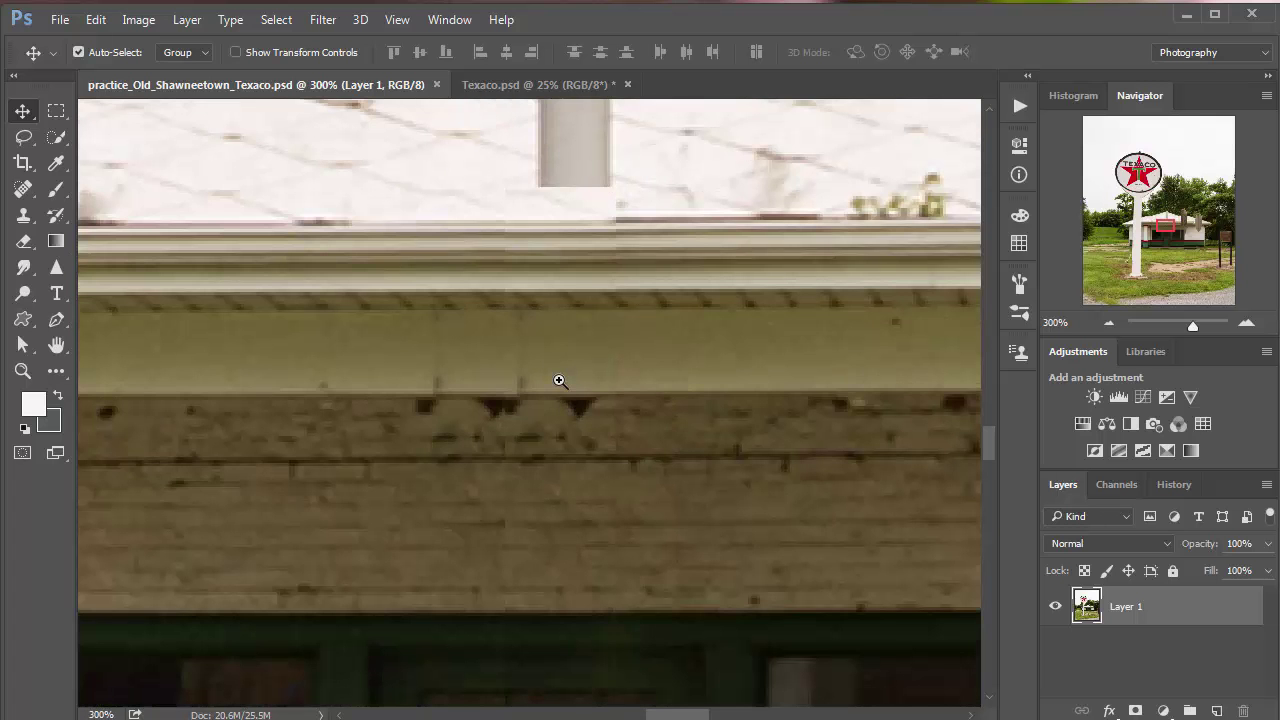
click(25, 193)
right_click(25, 193)
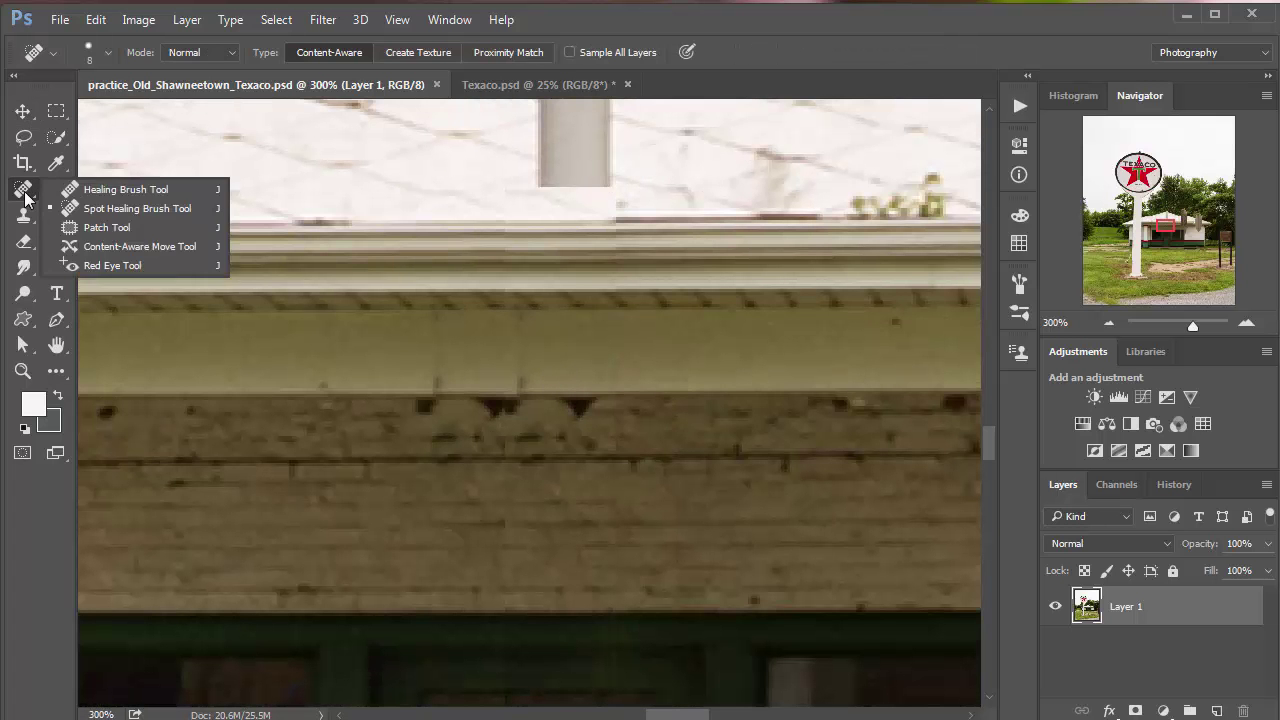
click(110, 206)
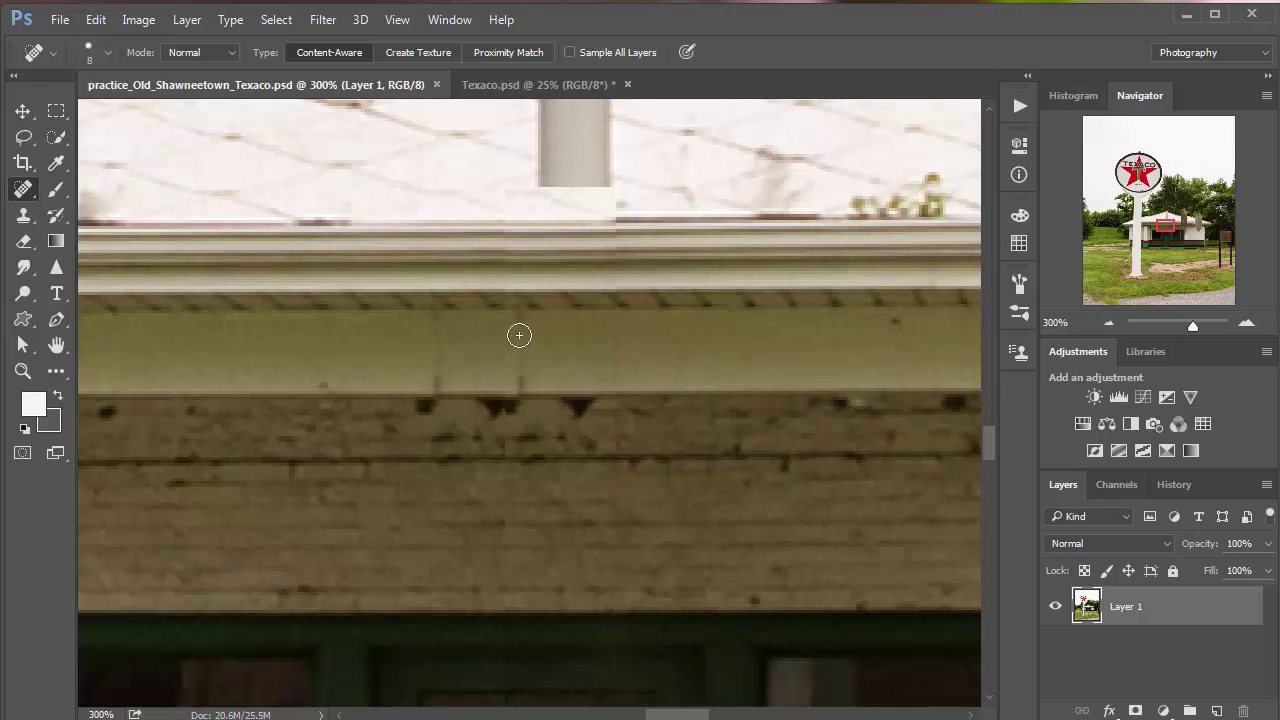
drag(518, 323, 521, 378)
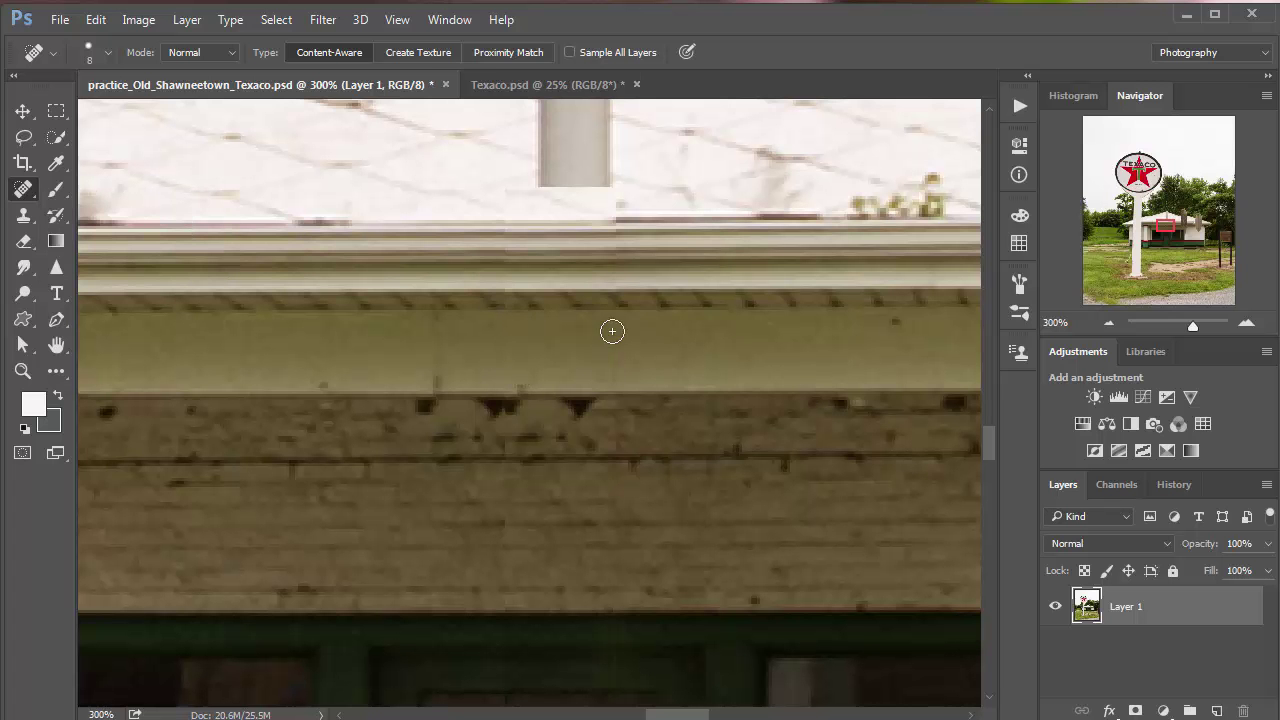
mouse_move(611, 331)
mouse_down()
mouse_move(626, 366)
mouse_move(616, 324)
mouse_up()
Spot-heal the dark blemish on the green window trim, undoing an unwanted gutter-edge stroke.
key(space)
drag(722, 501, 726, 414)
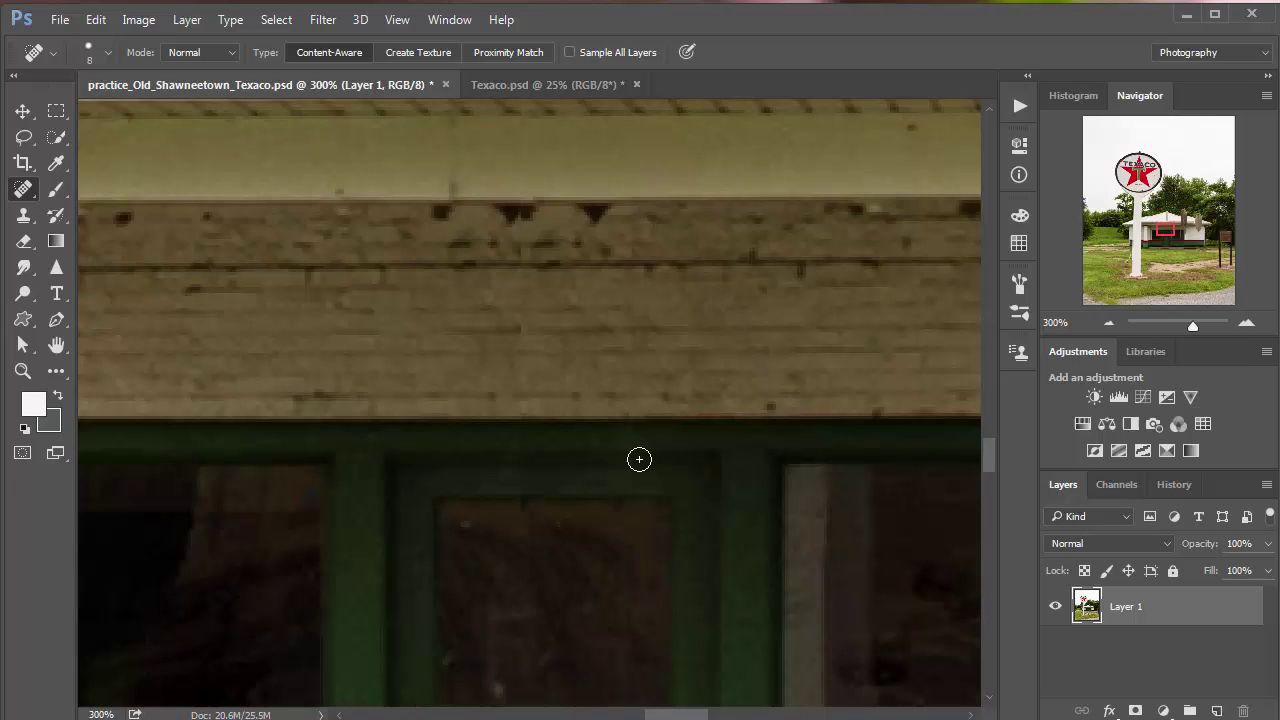
drag(630, 473, 630, 436)
drag(654, 396, 657, 531)
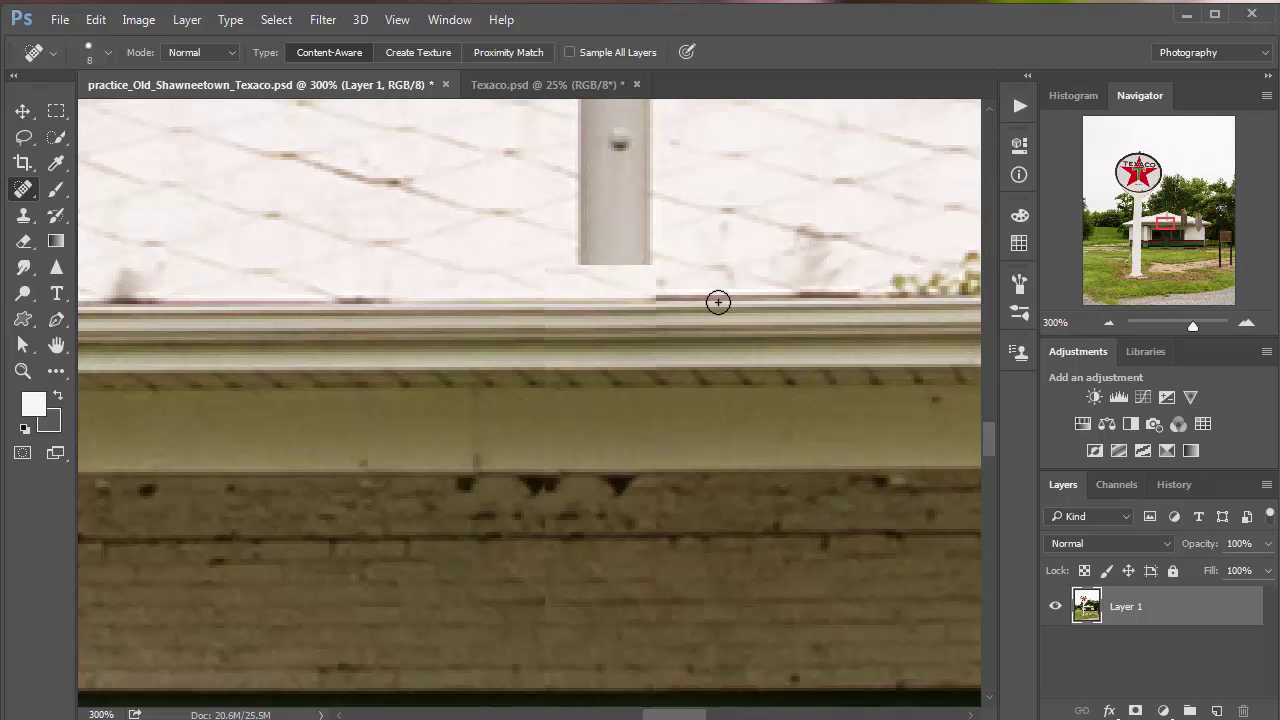
drag(718, 302, 465, 302)
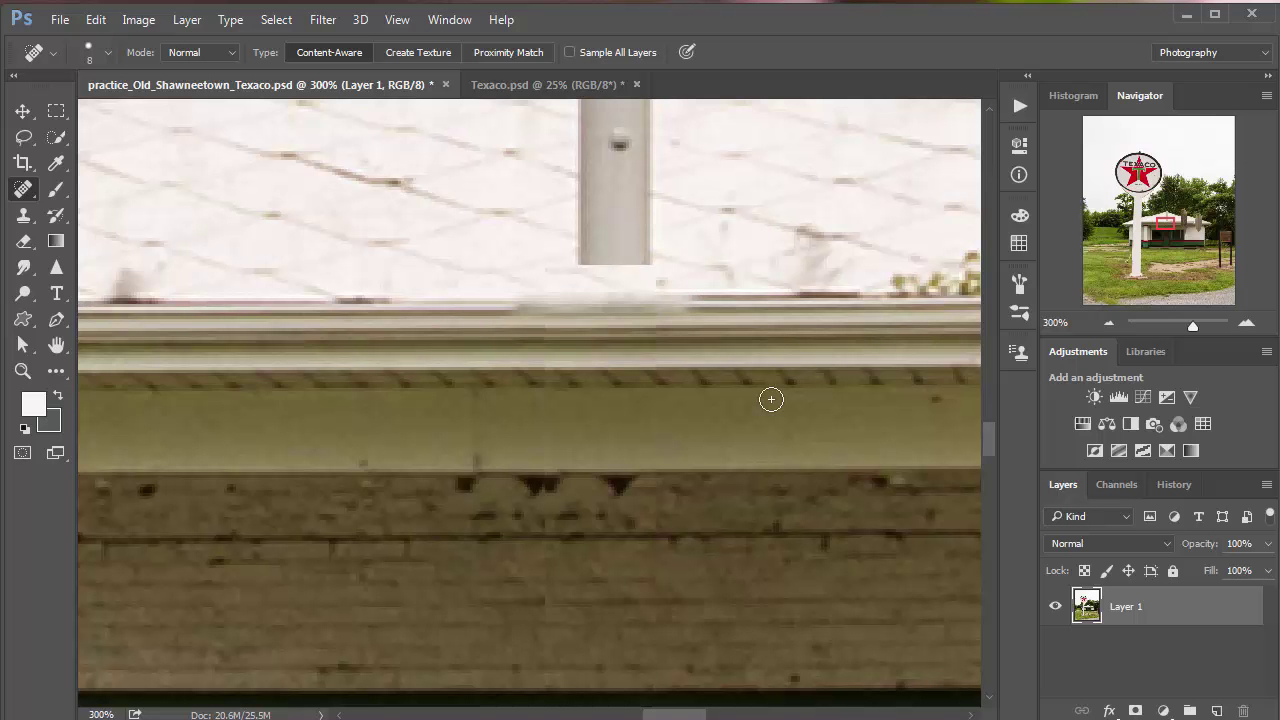
key(ctrl+z)
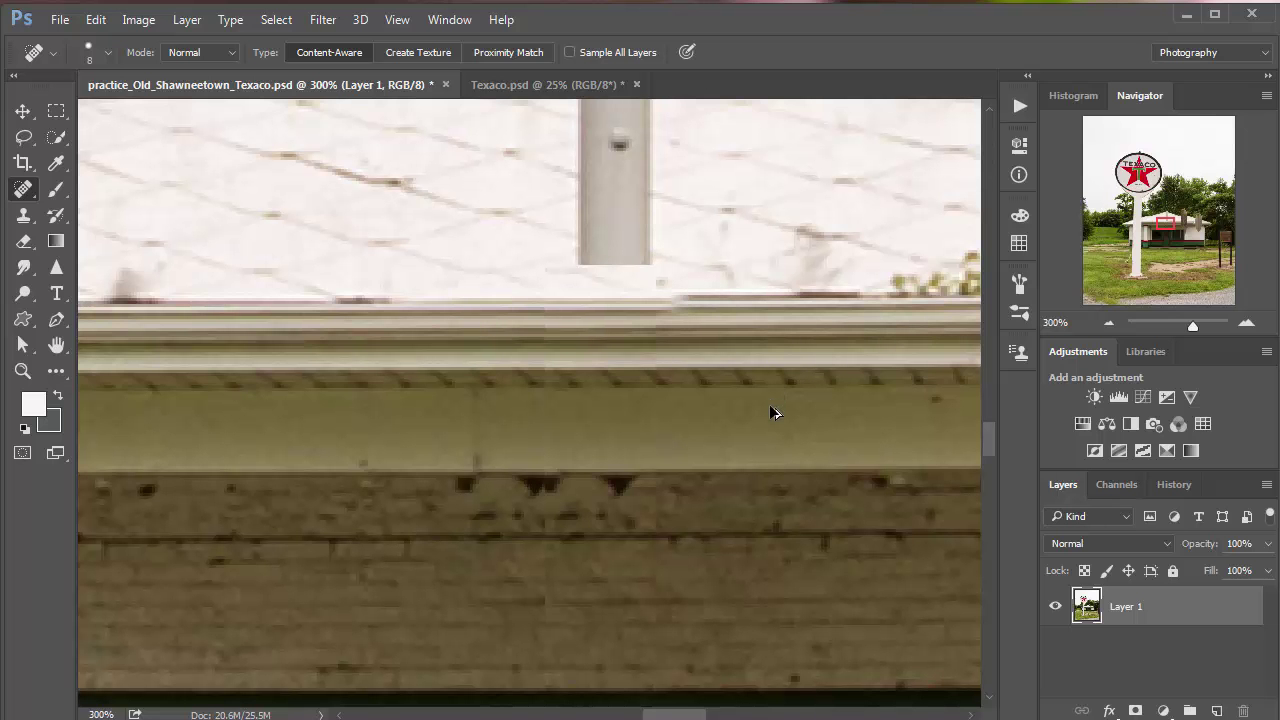
key(ctrl+alt+z)
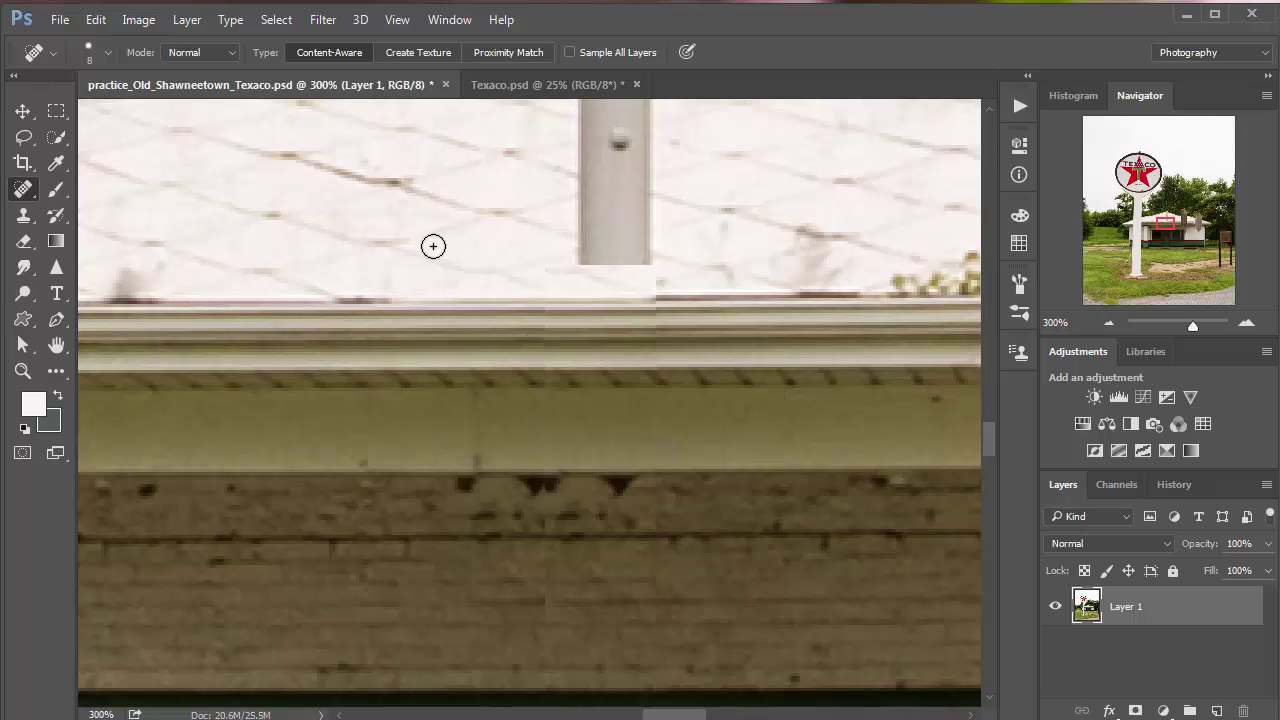
click(23, 190)
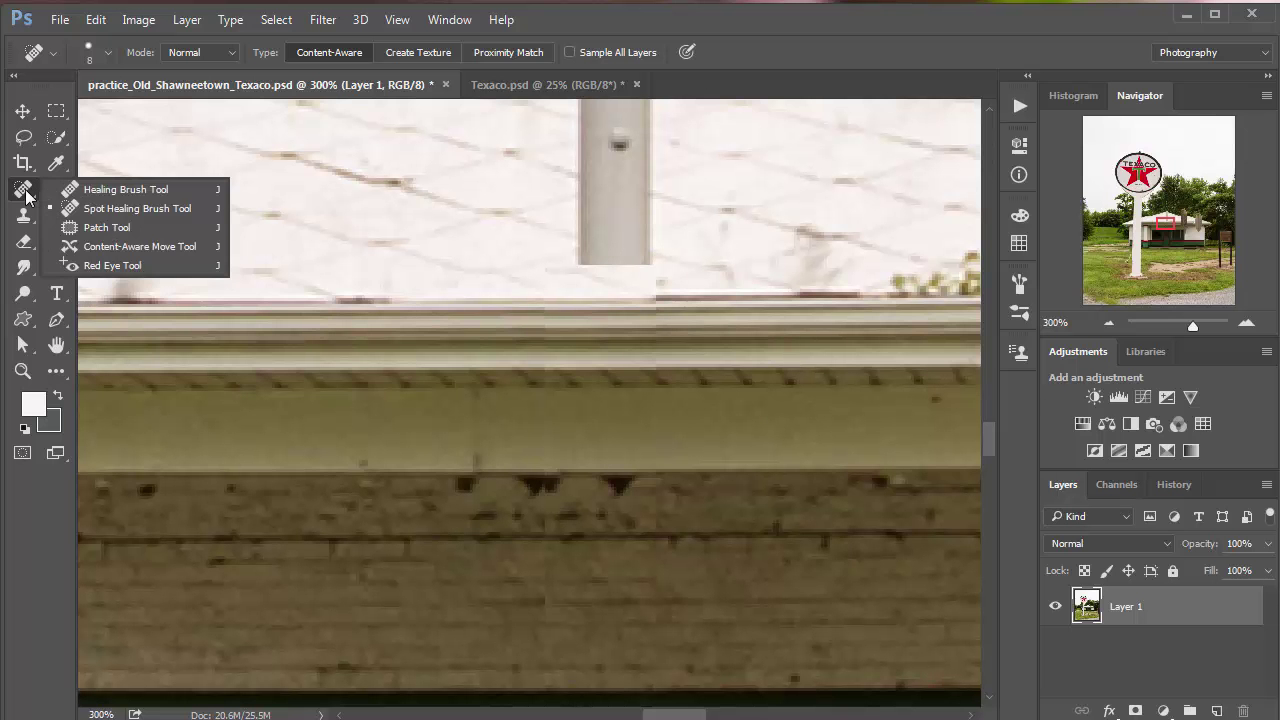
Use the Healing Brush to blend away the dark seam and a dark spot on the gutter beside the pole.
click(136, 190)
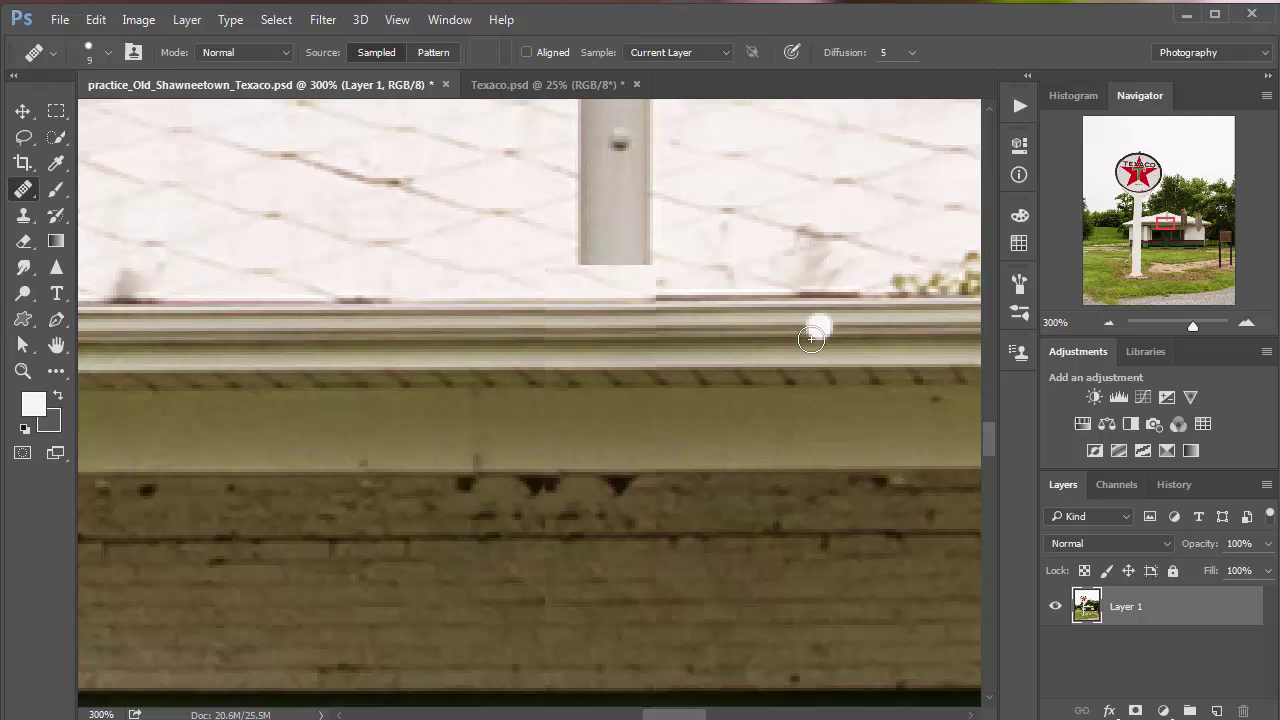
key(space)
drag(822, 362, 717, 371)
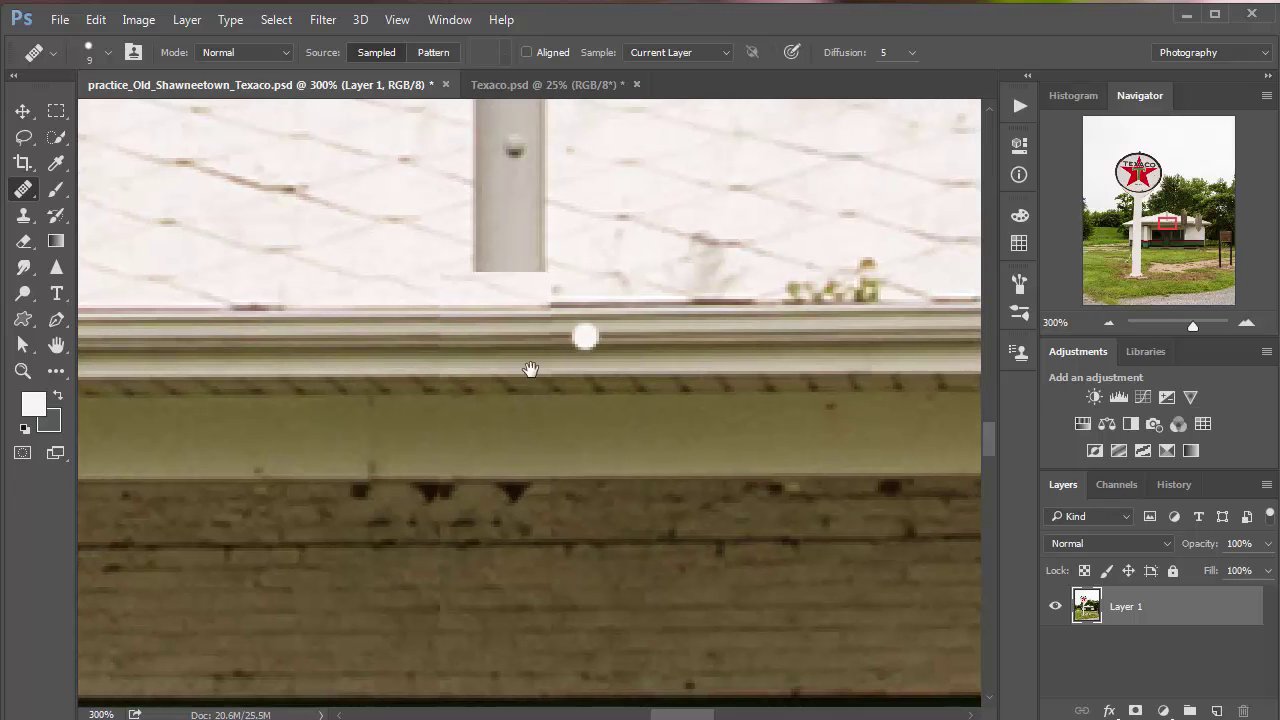
drag(530, 370, 666, 371)
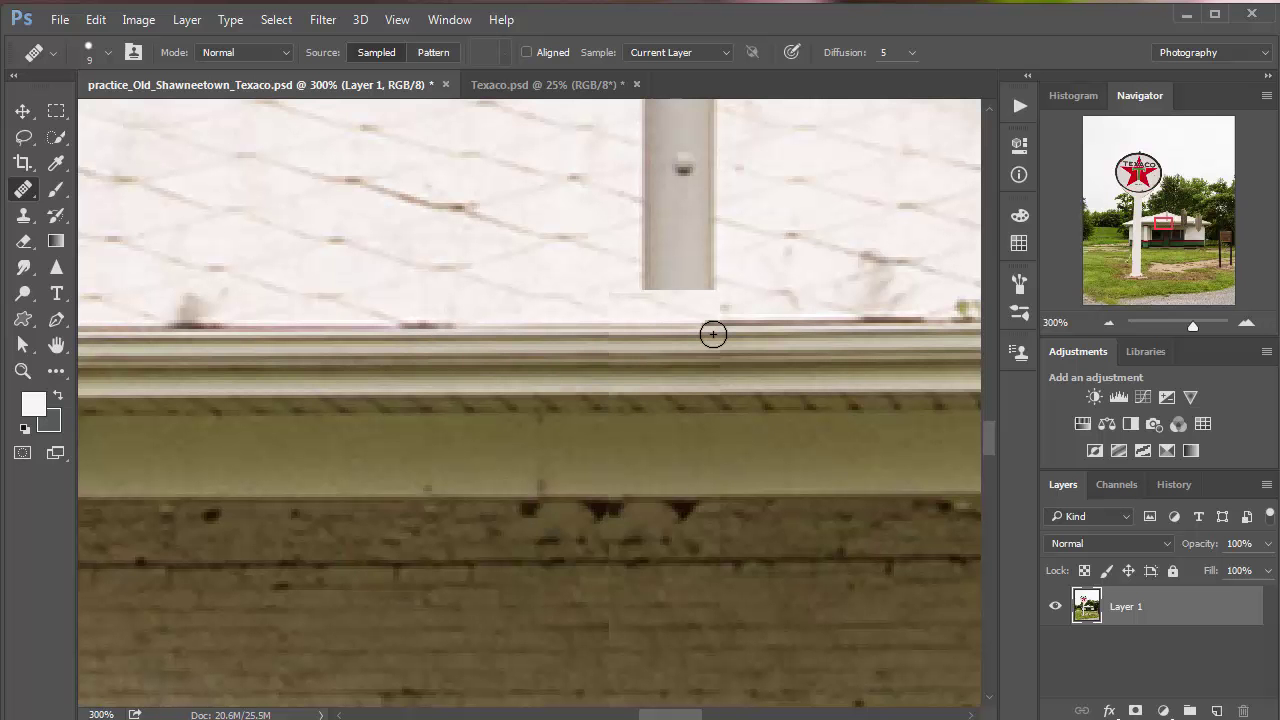
drag(713, 334, 583, 336)
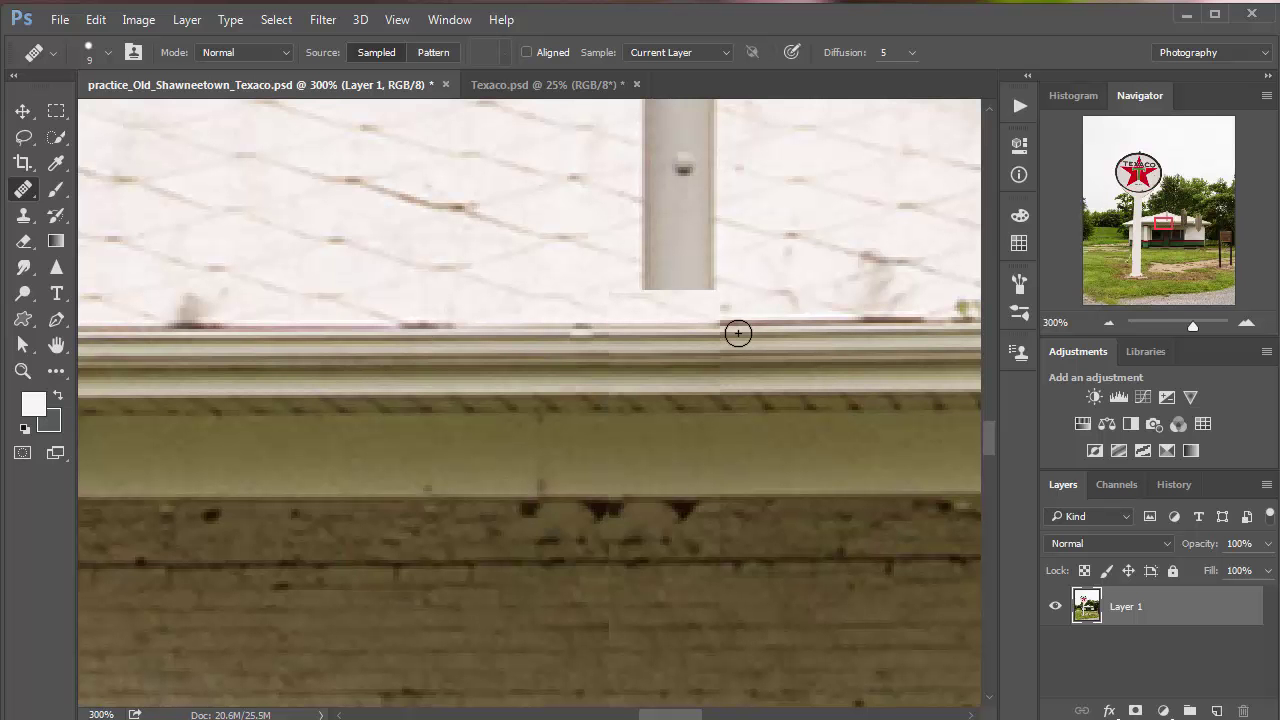
click(738, 333)
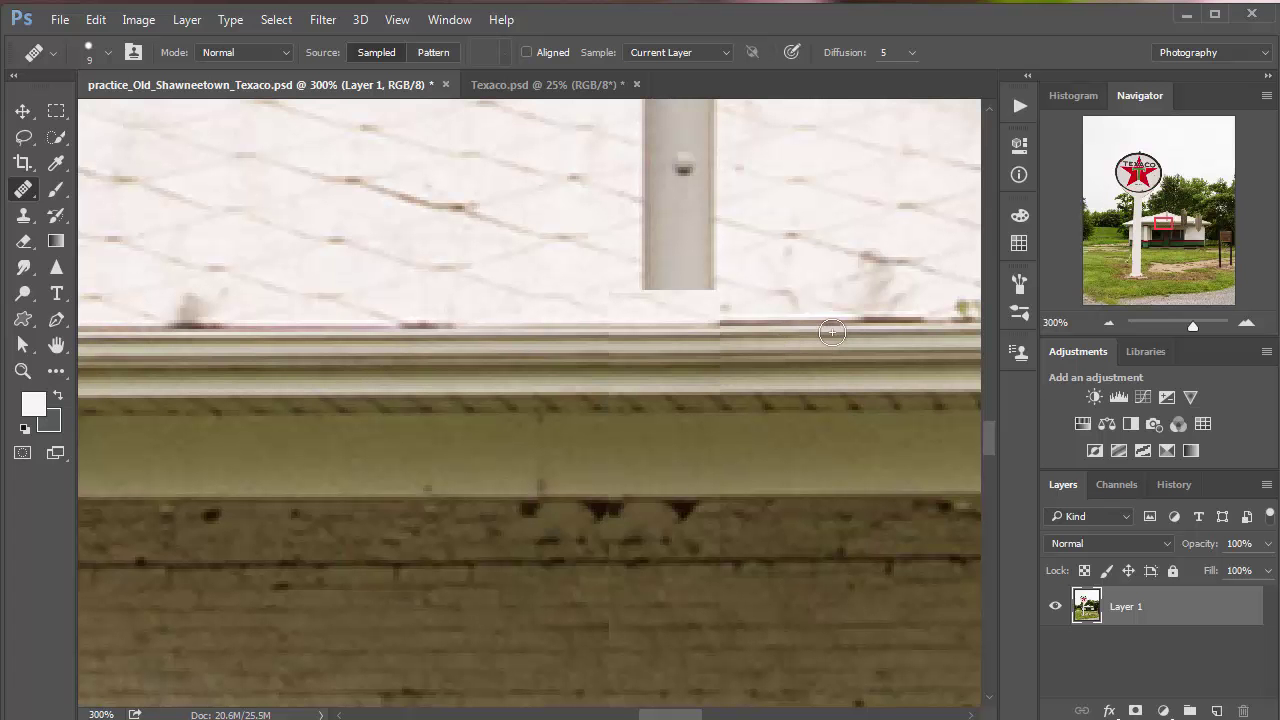
Clone Stamp clean gutter texture, with a smaller brush, over the gutter seam and roof edge at the pole's base.
right_click(23, 215)
click(120, 212)
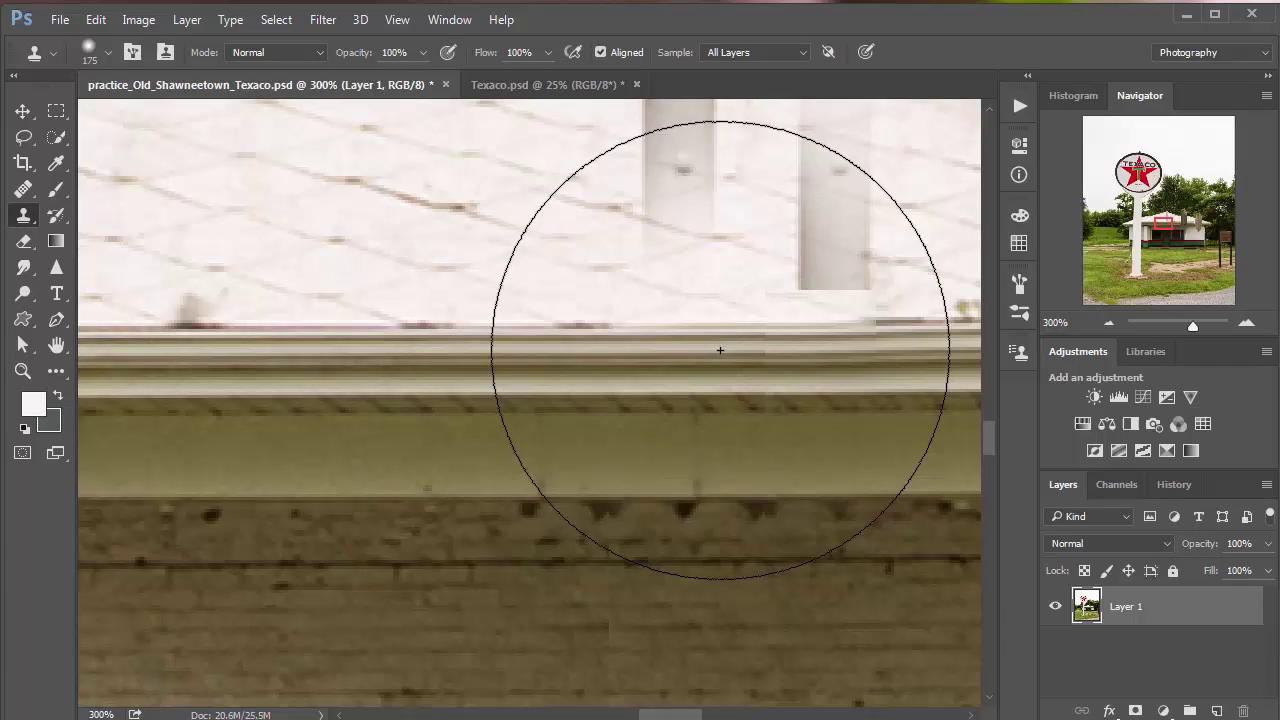
key(bracketleft)
key(bracketleft)
key(bracketleft)
key(bracketleft)
key(bracketleft)
key(bracketleft)
key(bracketleft)
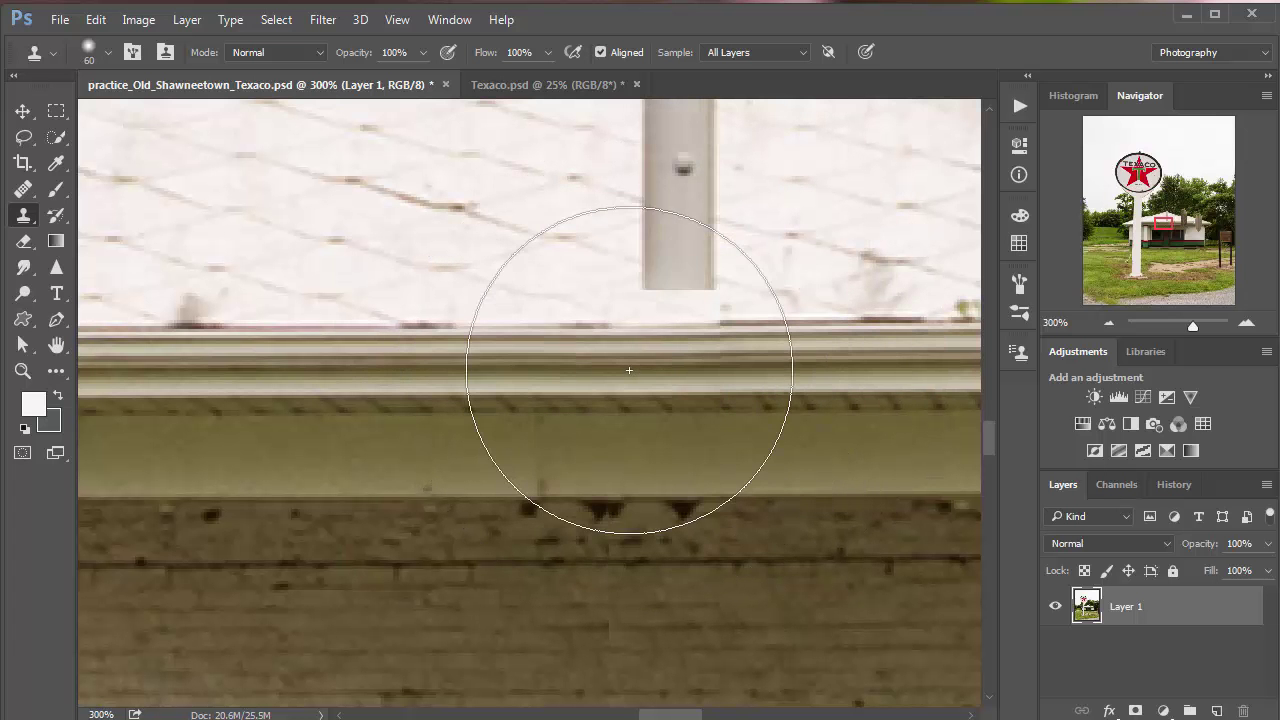
key(bracketleft)
key(bracketleft)
key(bracketleft)
key(bracketleft)
key(bracketleft)
key(bracketleft)
key(bracketleft)
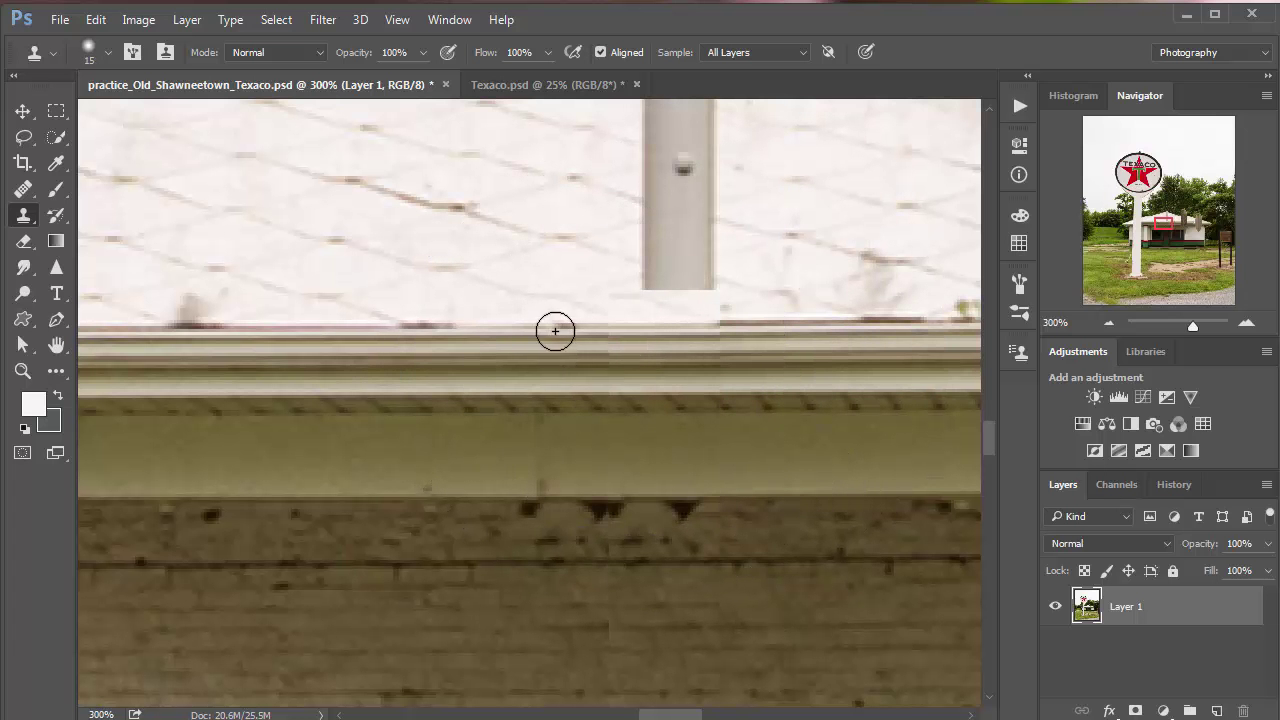
alt+click(502, 336)
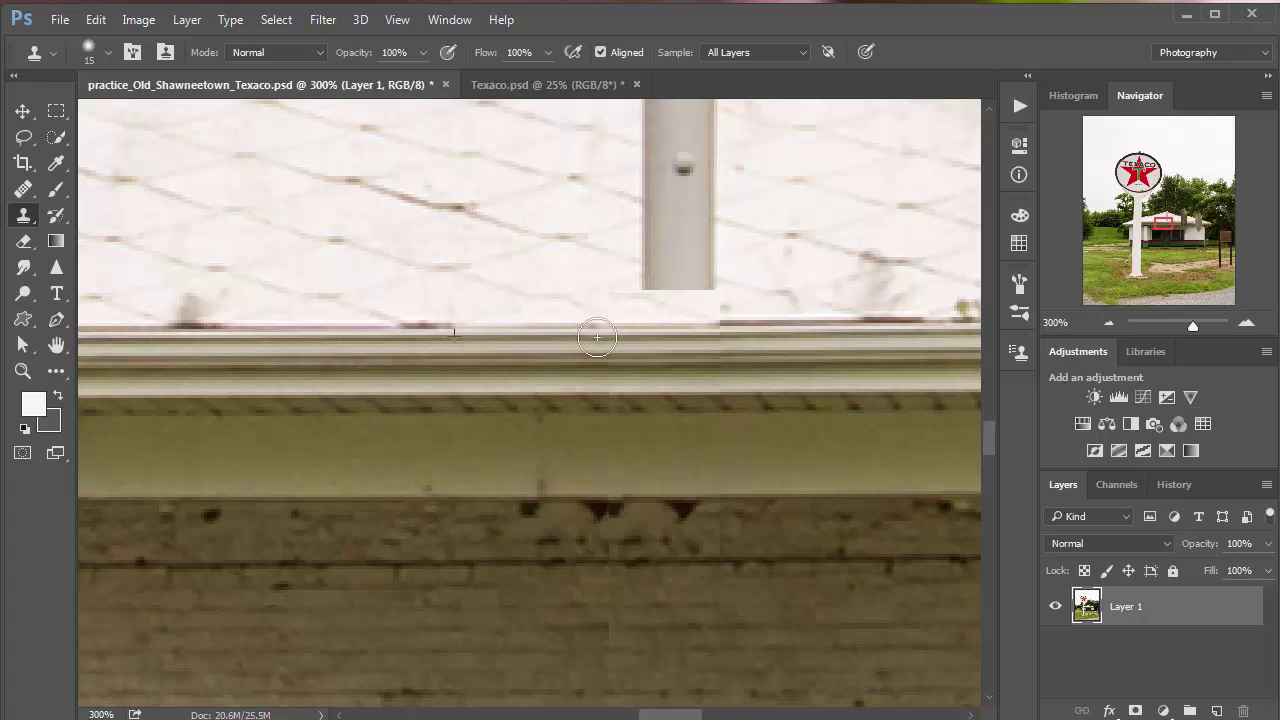
mouse_move(597, 337)
mouse_down()
mouse_move(726, 340)
mouse_move(573, 345)
mouse_up()
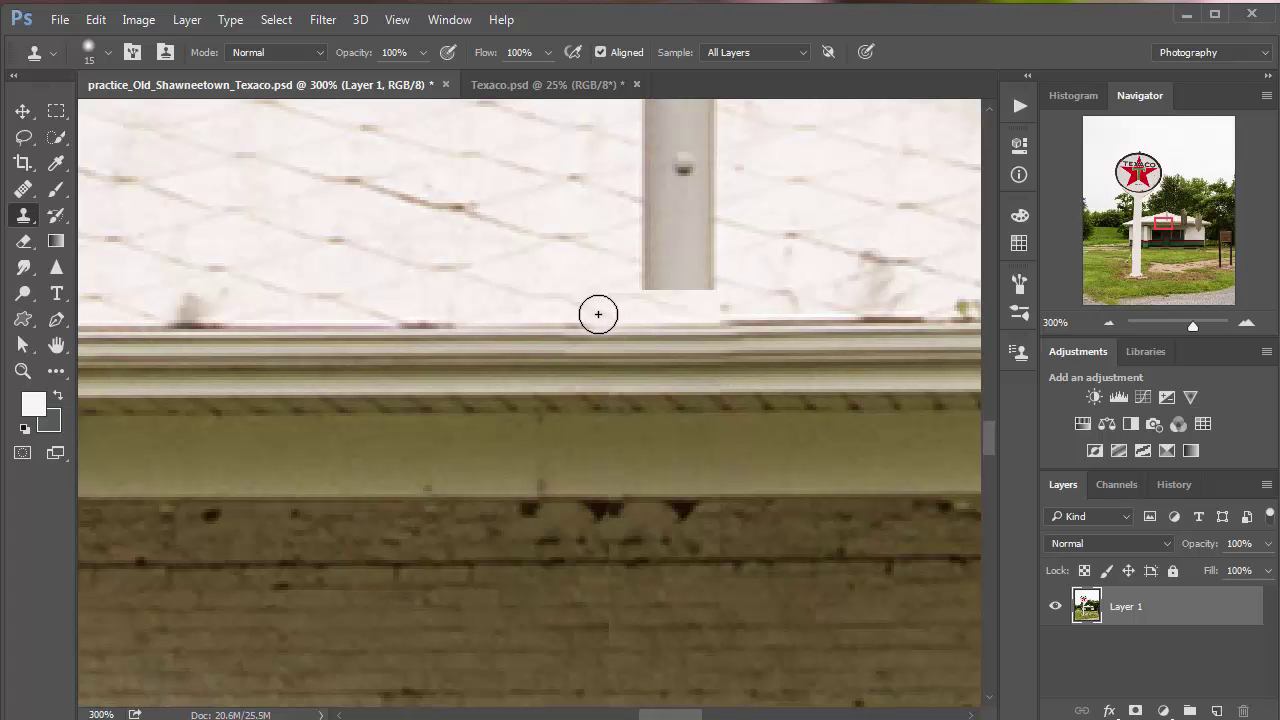
drag(598, 314, 606, 311)
alt+click(856, 276)
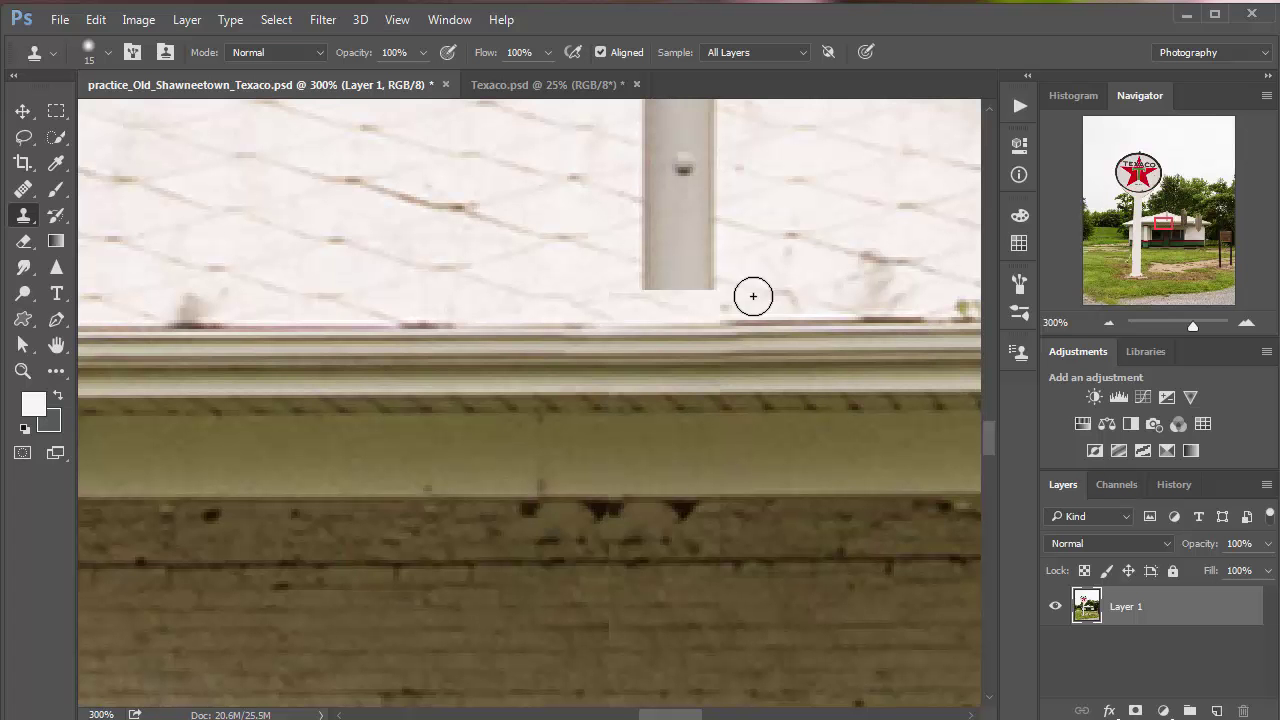
click(723, 306)
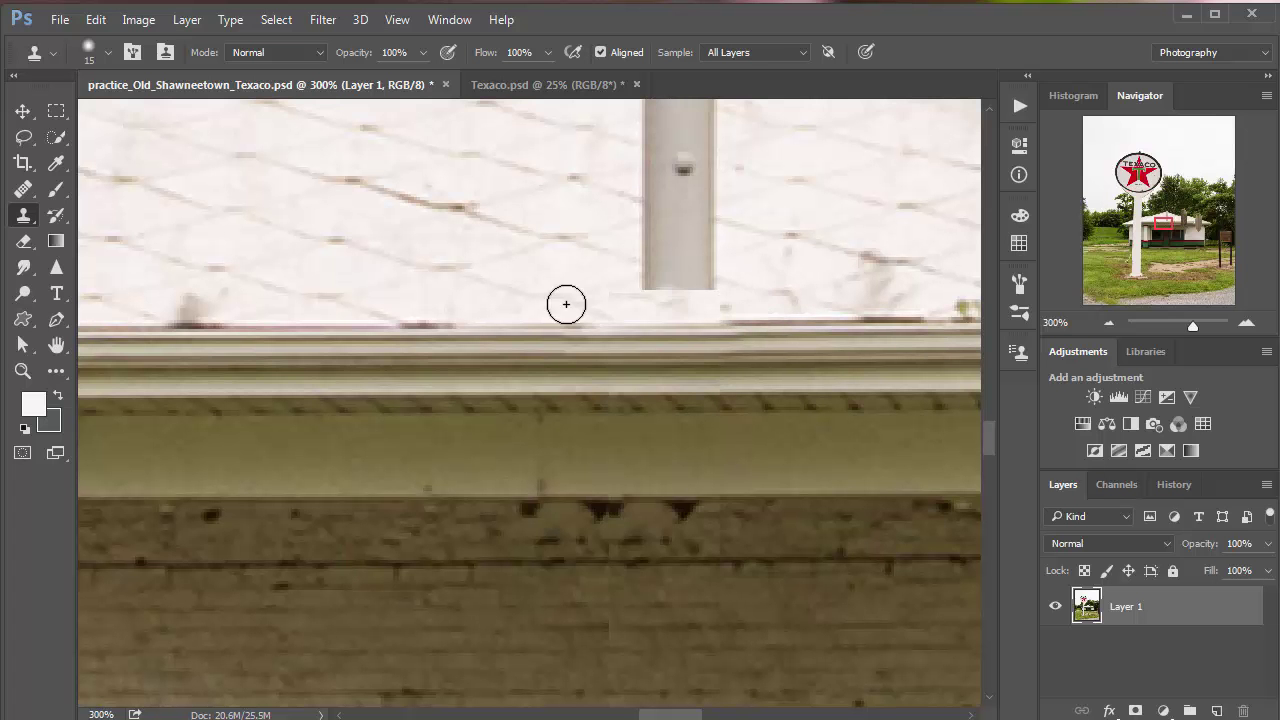
mouse_move(754, 403)
mouse_down()
mouse_move(760, 614)
mouse_move(729, 665)
mouse_up()
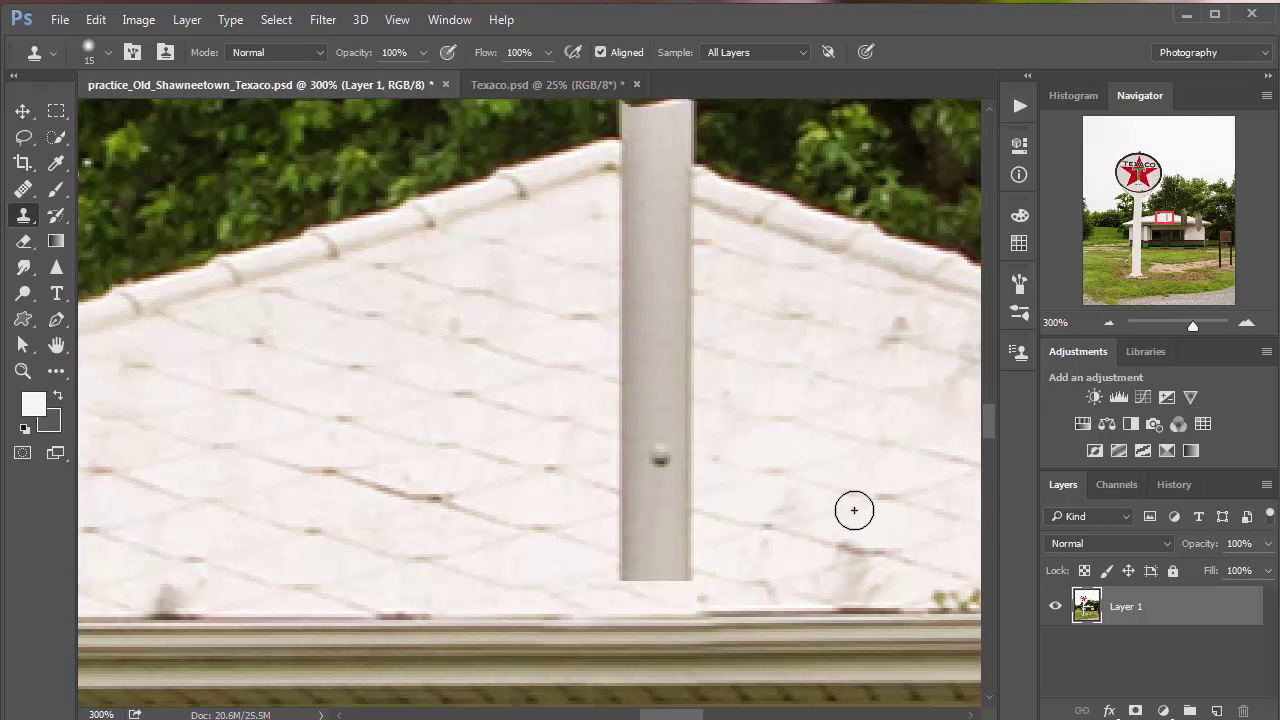
Copy a rectangular area of clean roof shingles onto a new Layer 2.
click(56, 111)
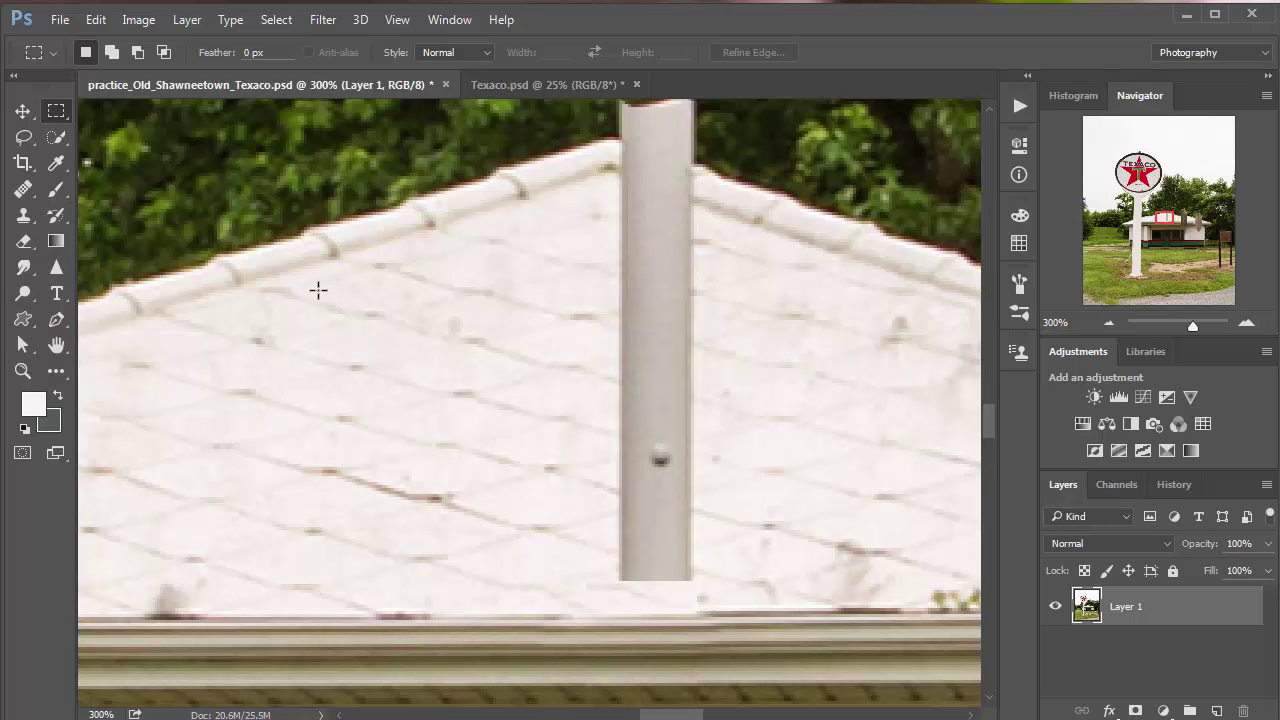
drag(317, 290, 514, 613)
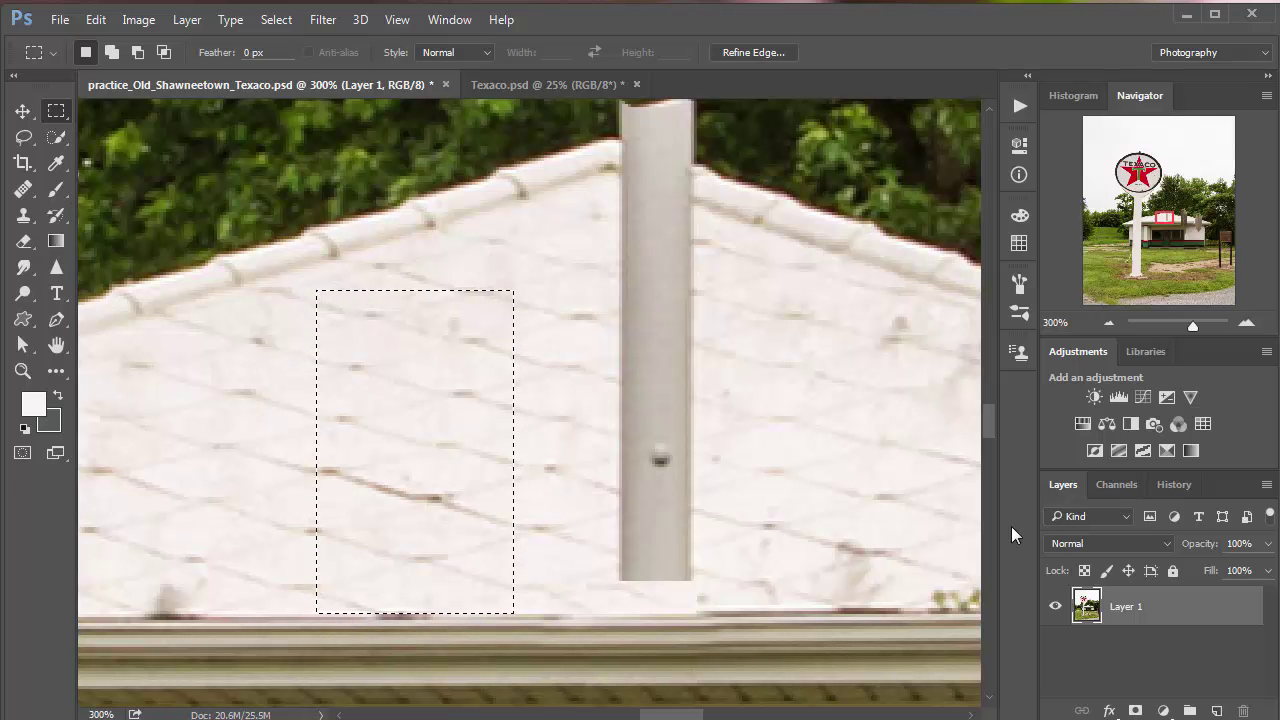
key(ctrl+j)
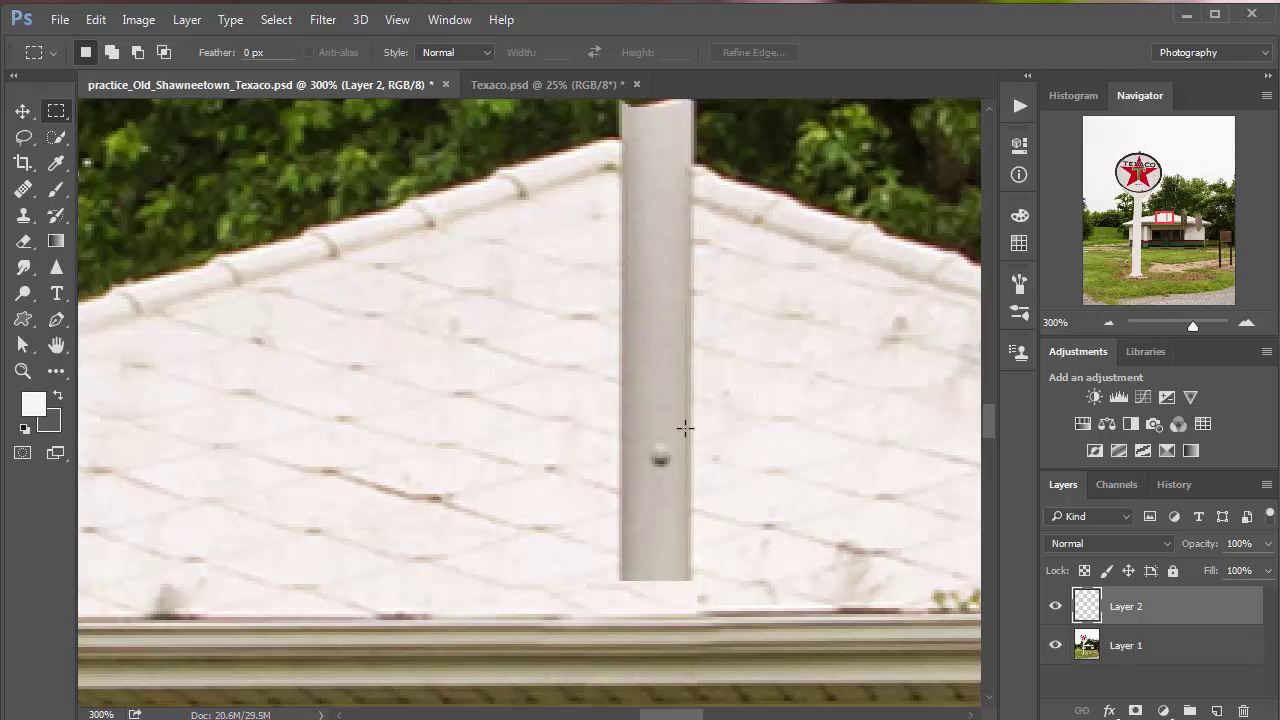
Nudge the shingle patch up and right until it covers the white post on the roof.
key(v)
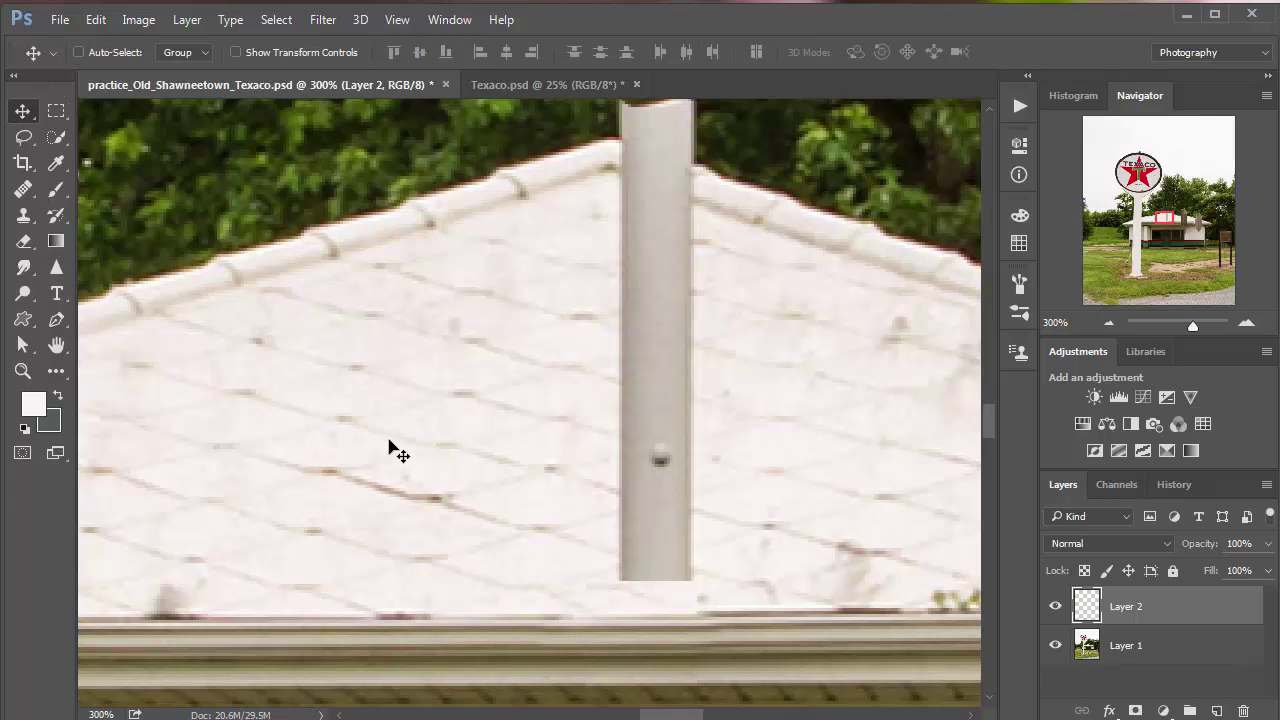
drag(394, 441, 396, 441)
key(Up)
key(Right)
key(Right)
key(Right)
key(Right)
key(Right)
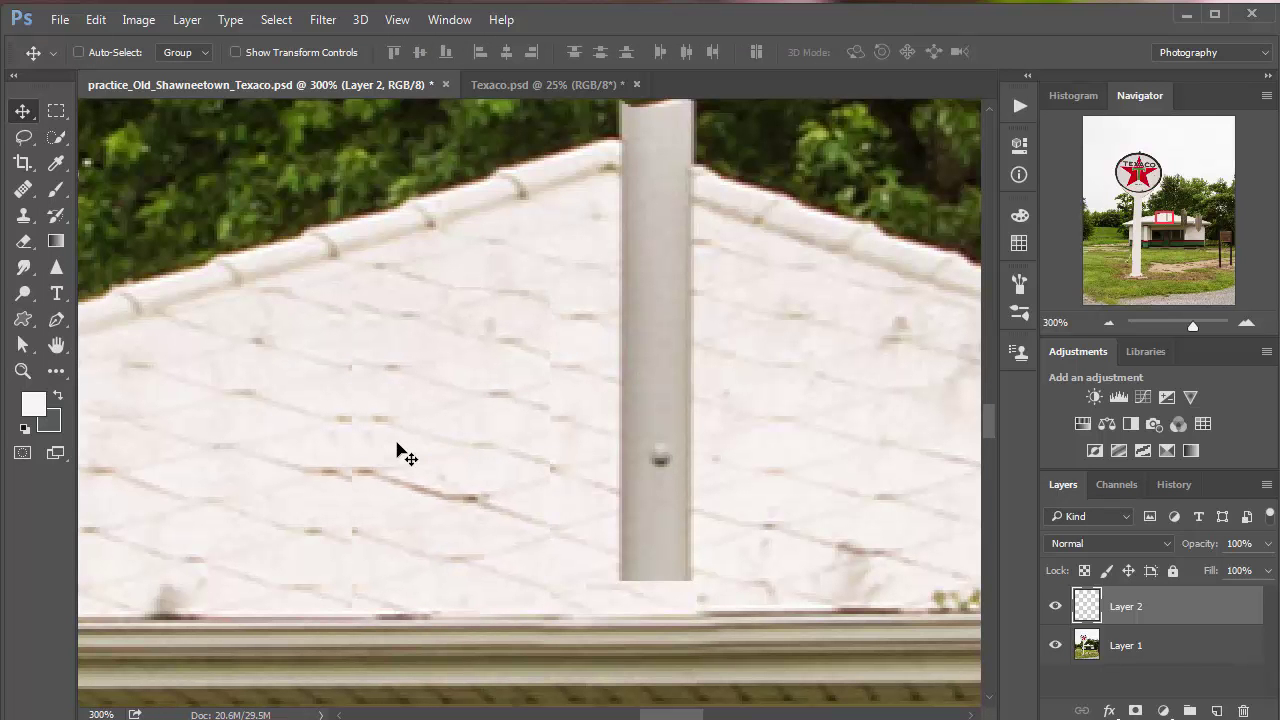
key(shift+Right)
key(shift+Right)
key(shift+Right)
key(shift+Right)
key(shift+Right)
key(shift+Right)
key(shift+Right)
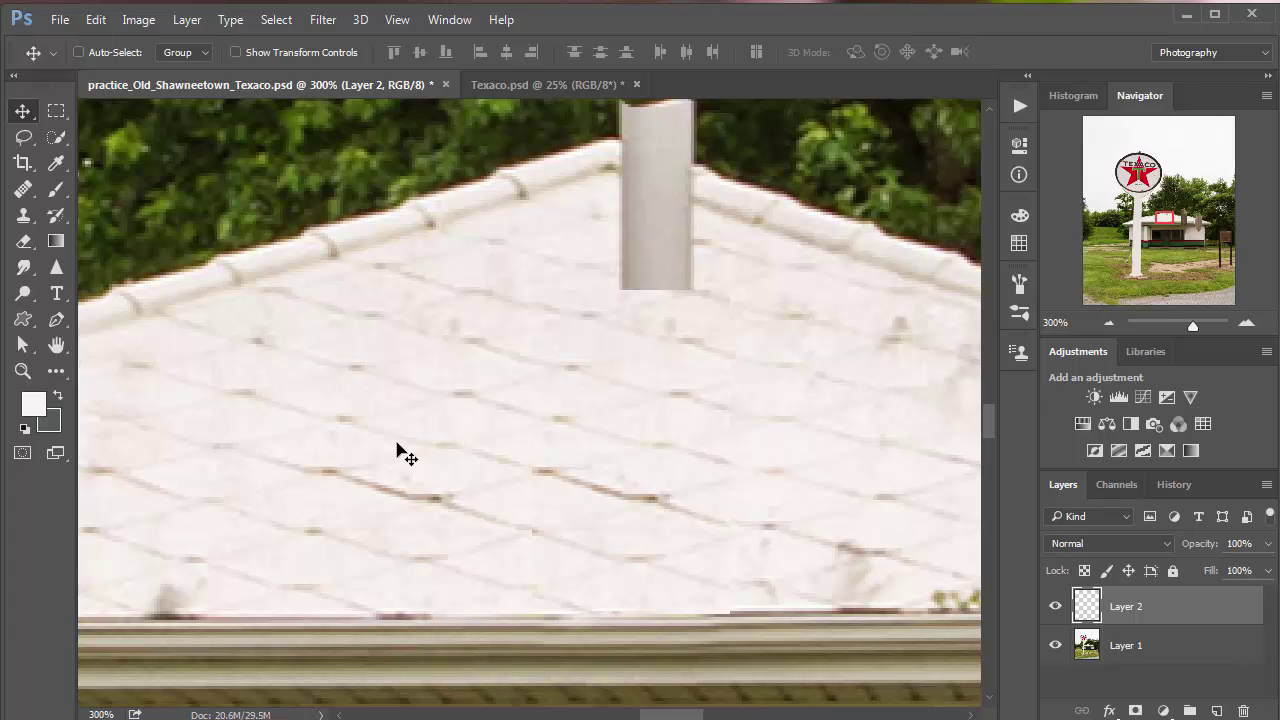
key(shift+Left)
key(shift+Left)
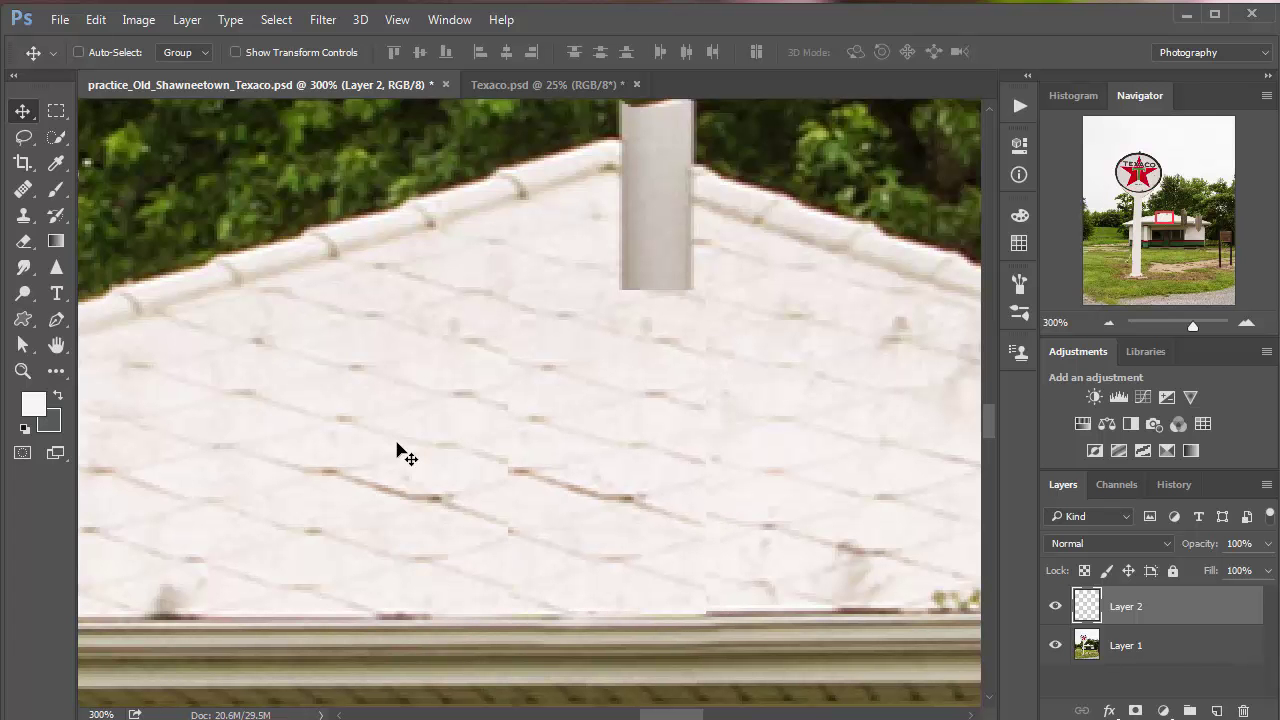
key(Right)
key(Right)
key(Right)
key(Right)
key(Right)
key(Right)
key(Right)
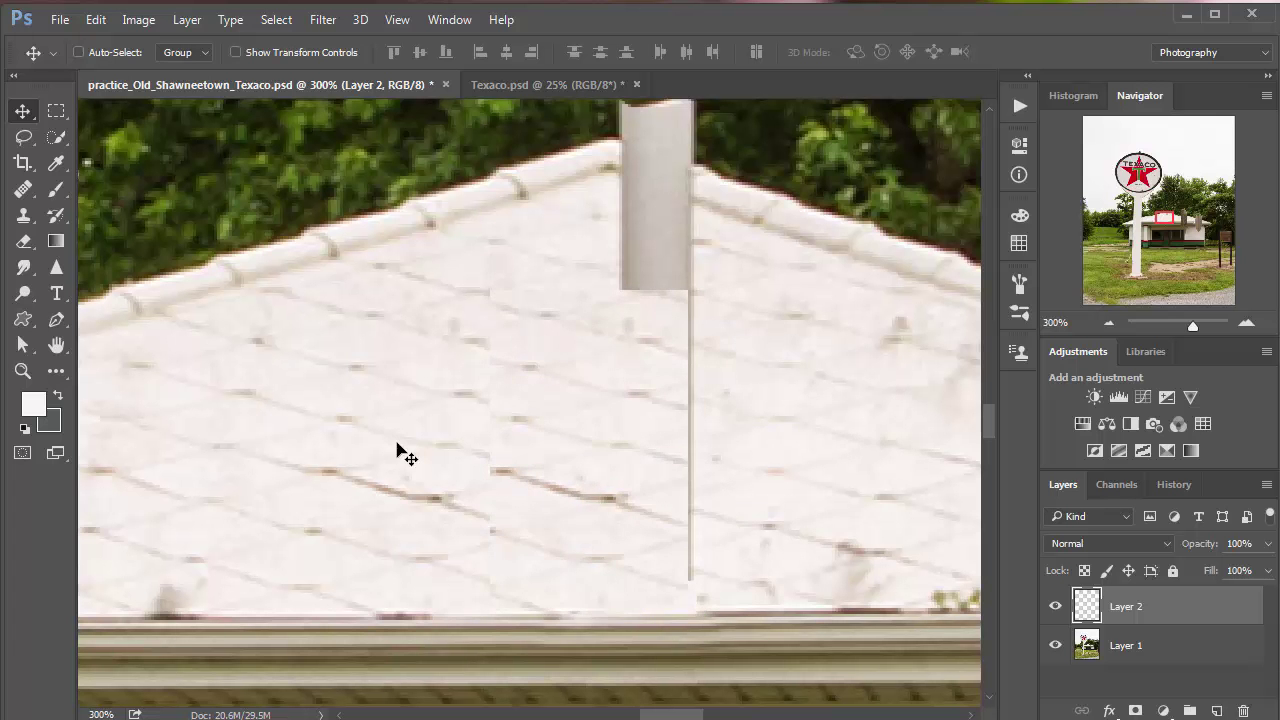
key(Right)
key(Right)
key(Right)
key(Right)
key(Right)
key(Right)
key(Right)
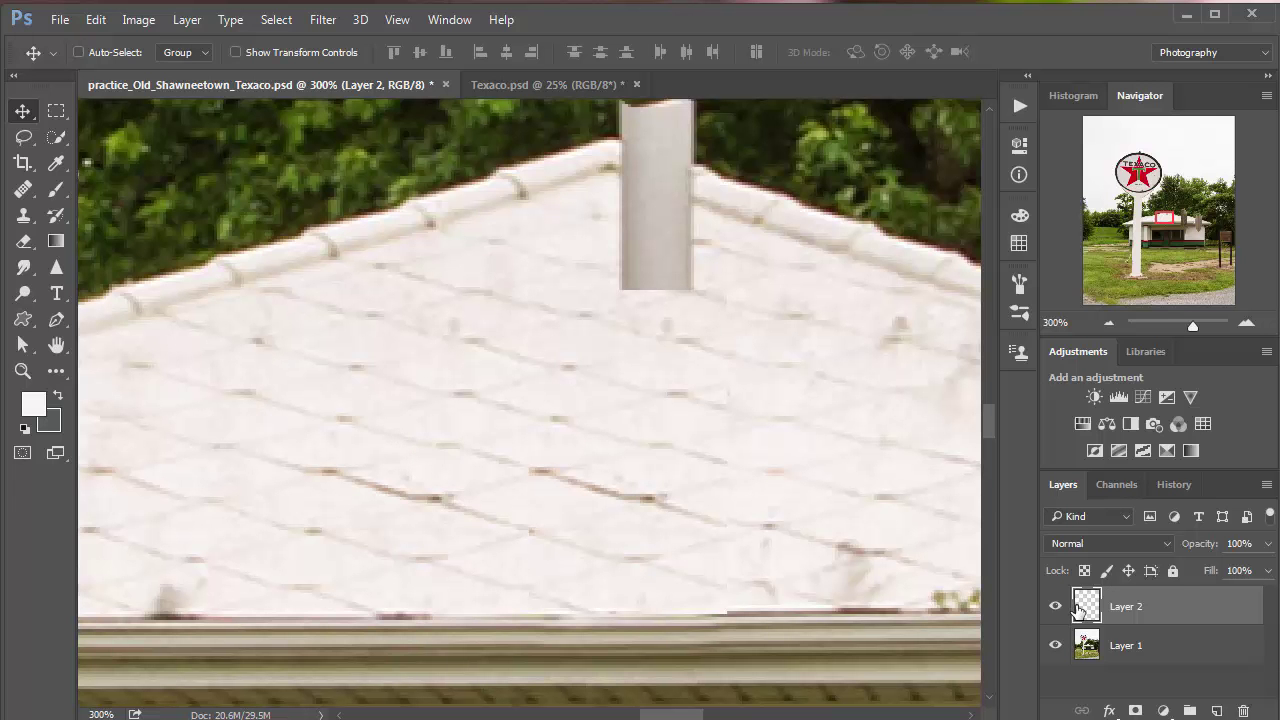
Merge the roof patch into Layer 1 and save practice_Old_Shawneetown_Texaco.psd.
key(ctrl+e)
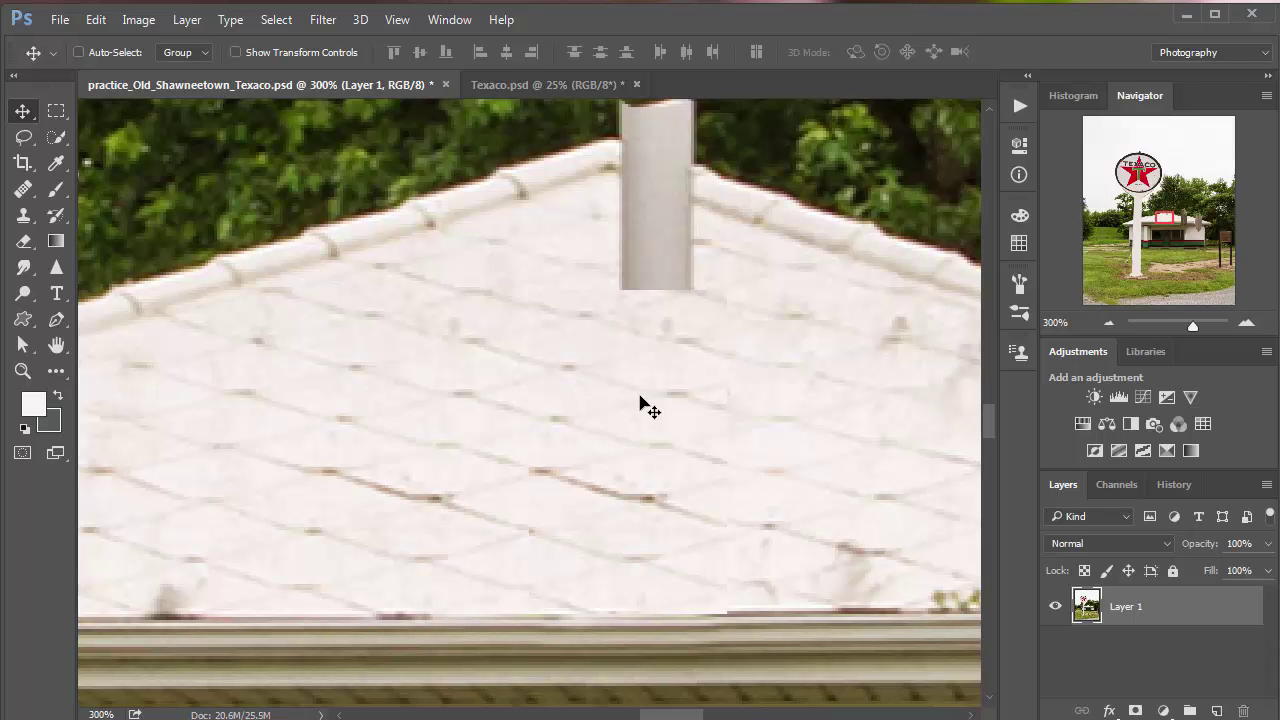
key(ctrl)
key(ctrl+s)
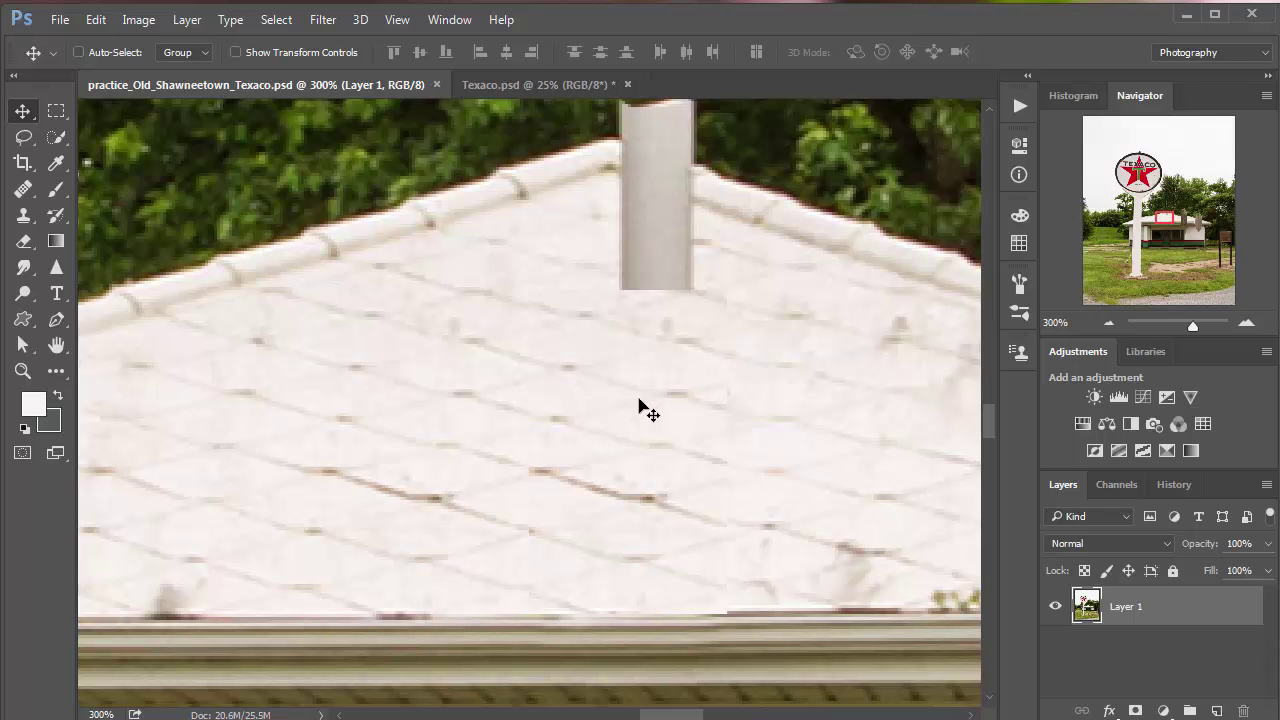
key(ctrl)
key(ctrl+minus)
key(ctrl+minus)
key(ctrl+minus)
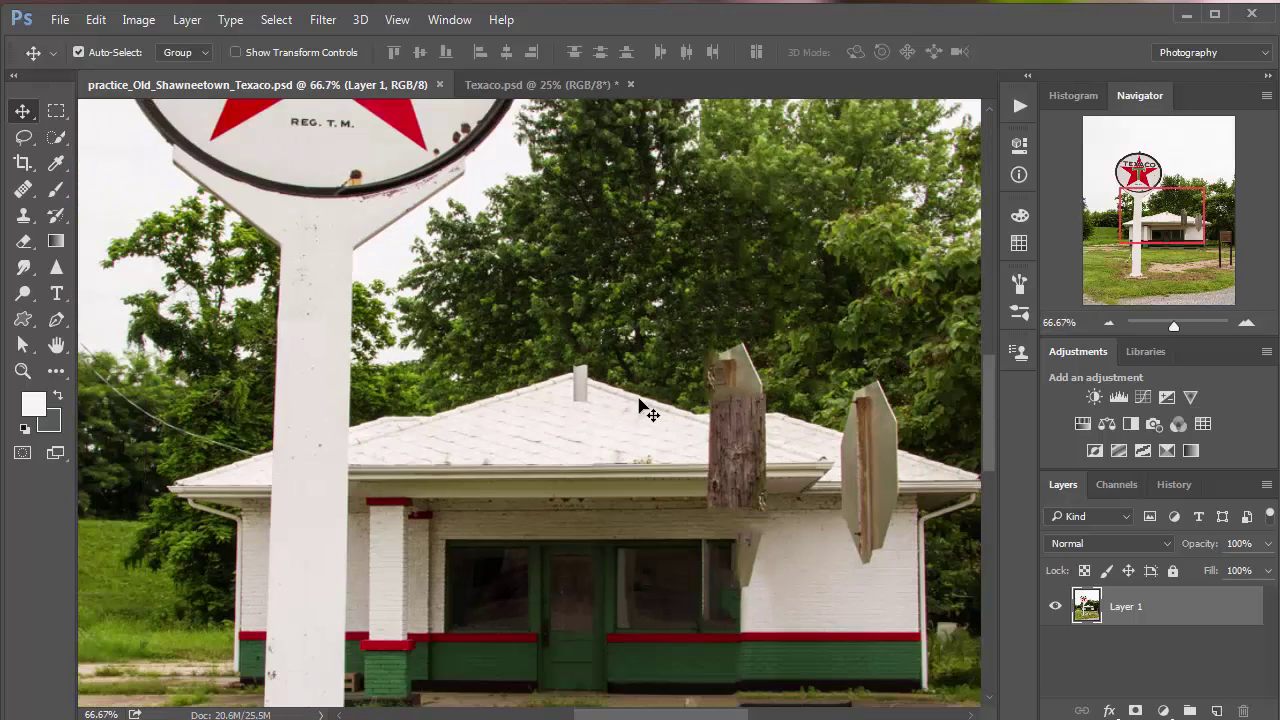
key(ctrl+minus)
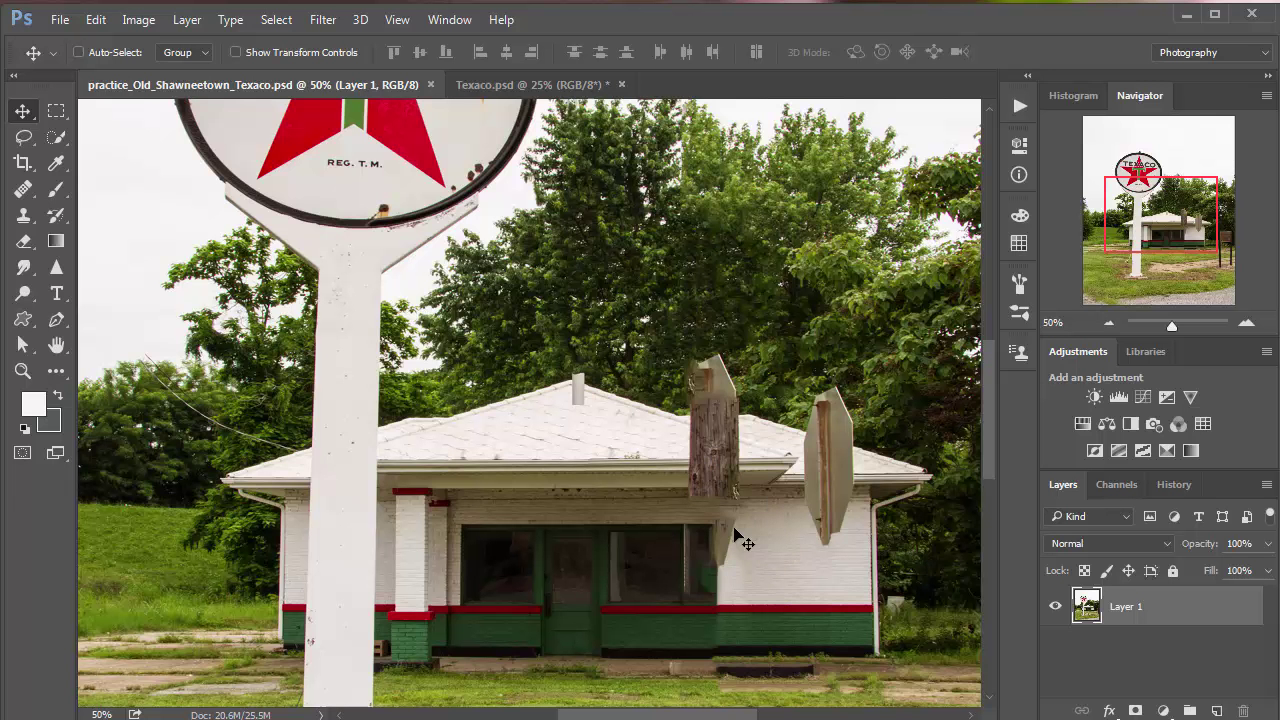
scroll(744, 540, up, 2)
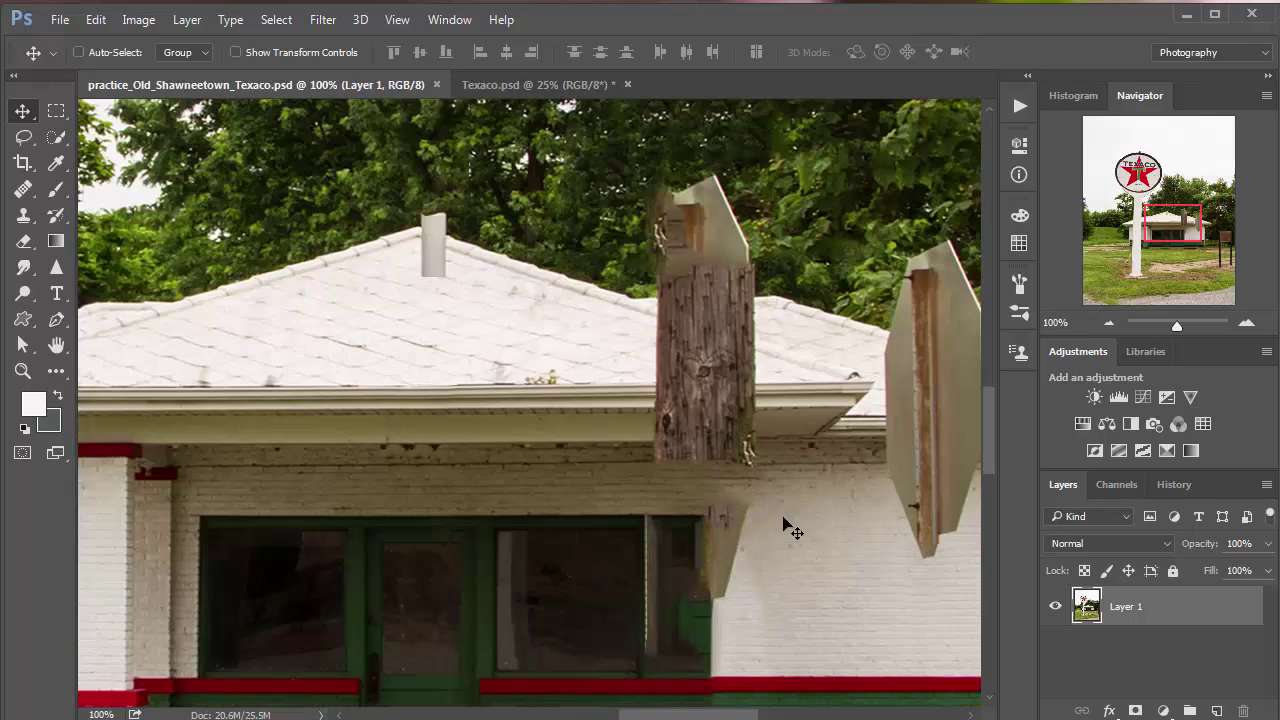
scroll(734, 514, up, 1)
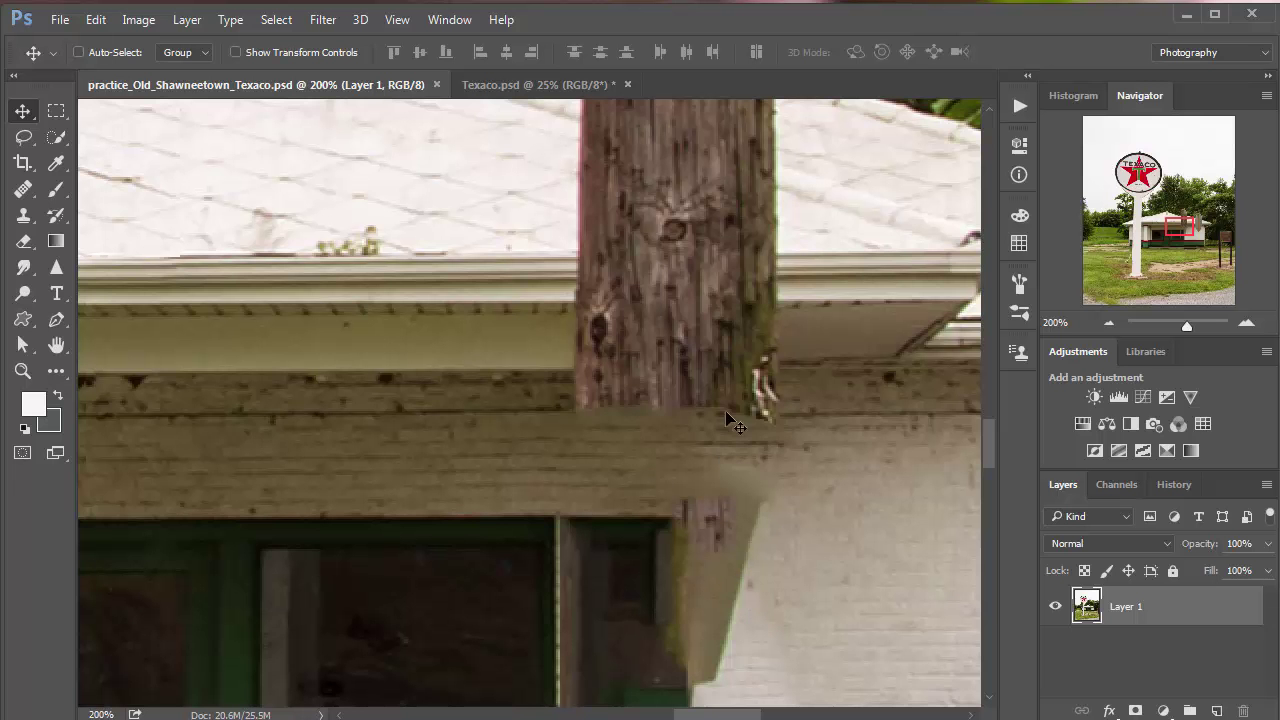
drag(703, 380, 706, 470)
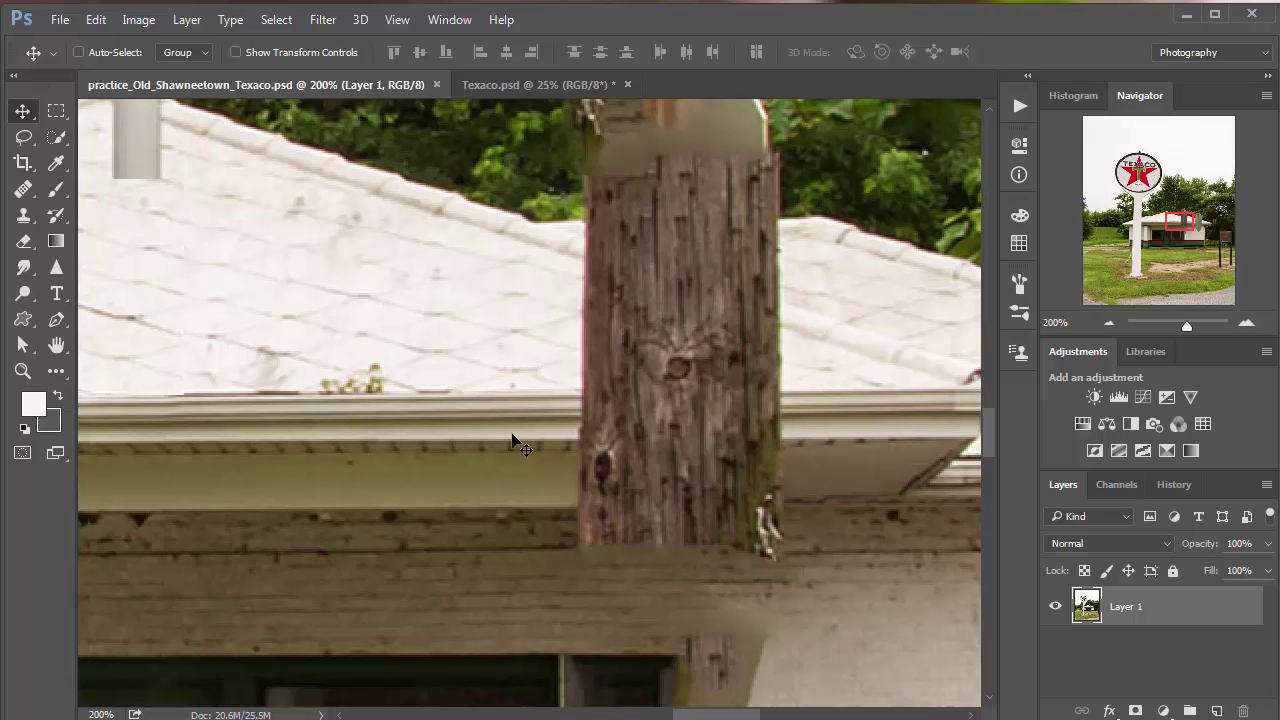
Copy a clean stretch of fascia left of the pole onto a new layer.
click(56, 112)
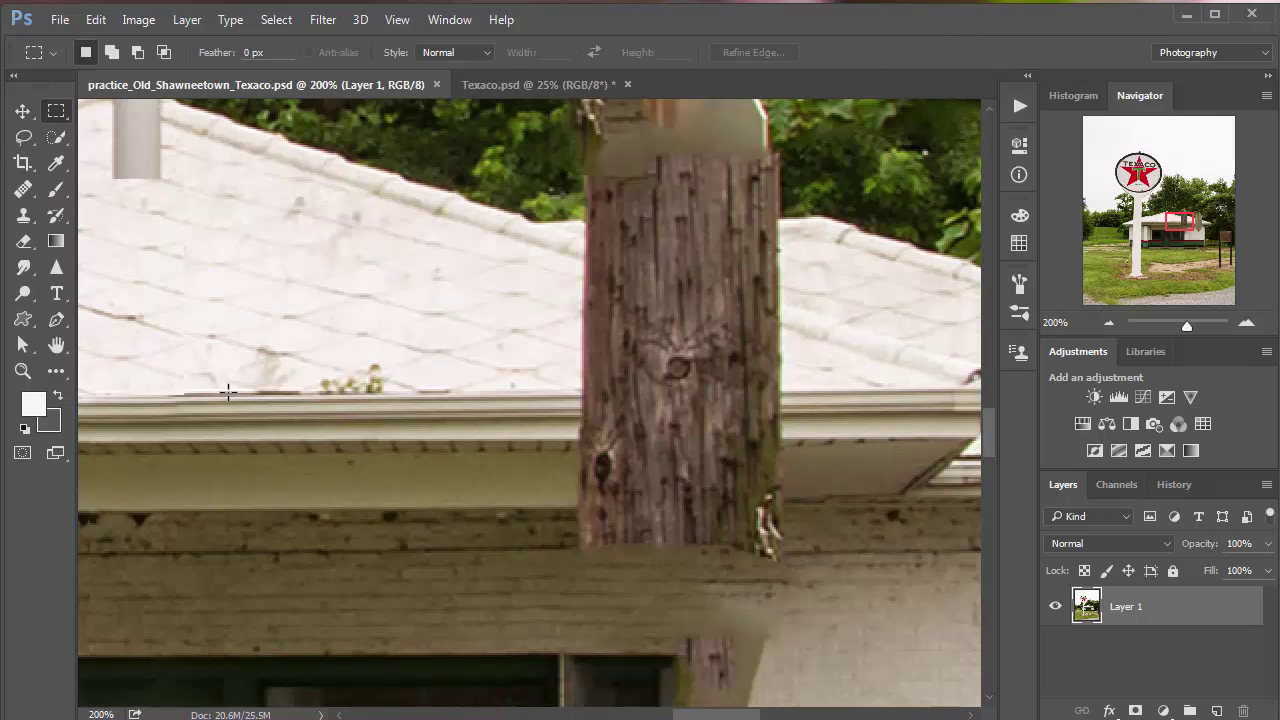
drag(198, 359, 486, 522)
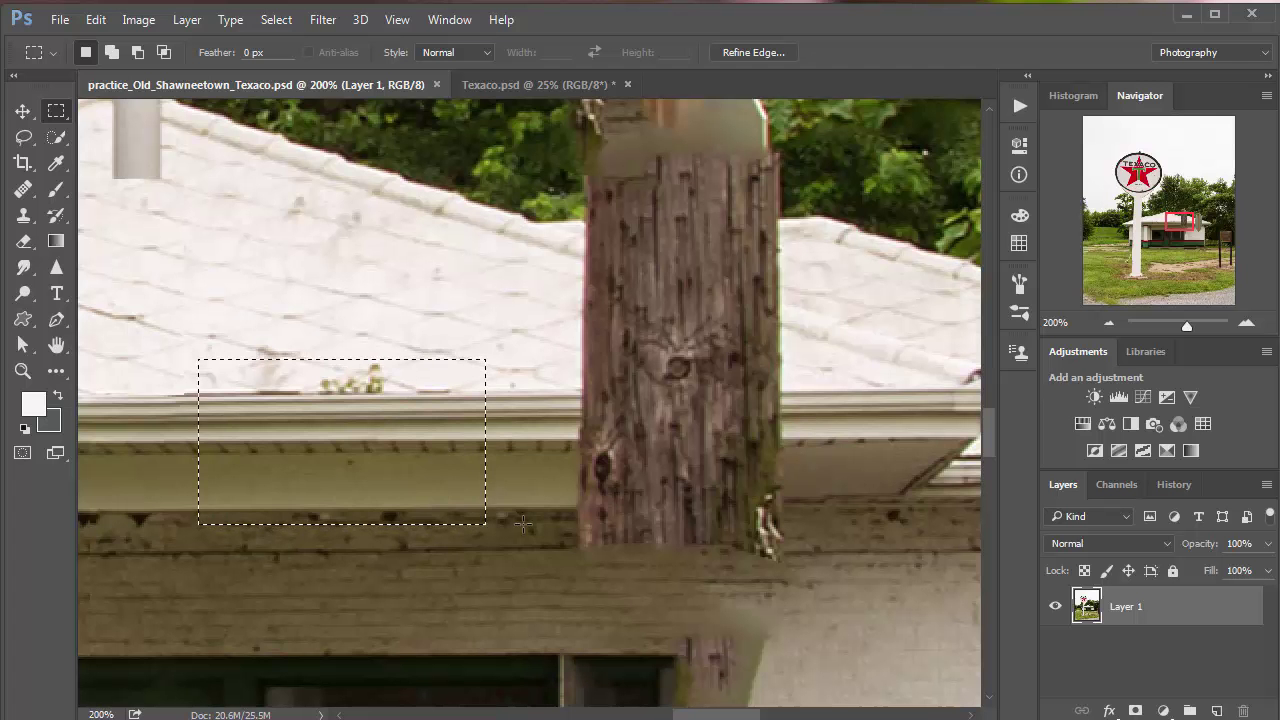
click(193, 357)
drag(192, 355, 517, 584)
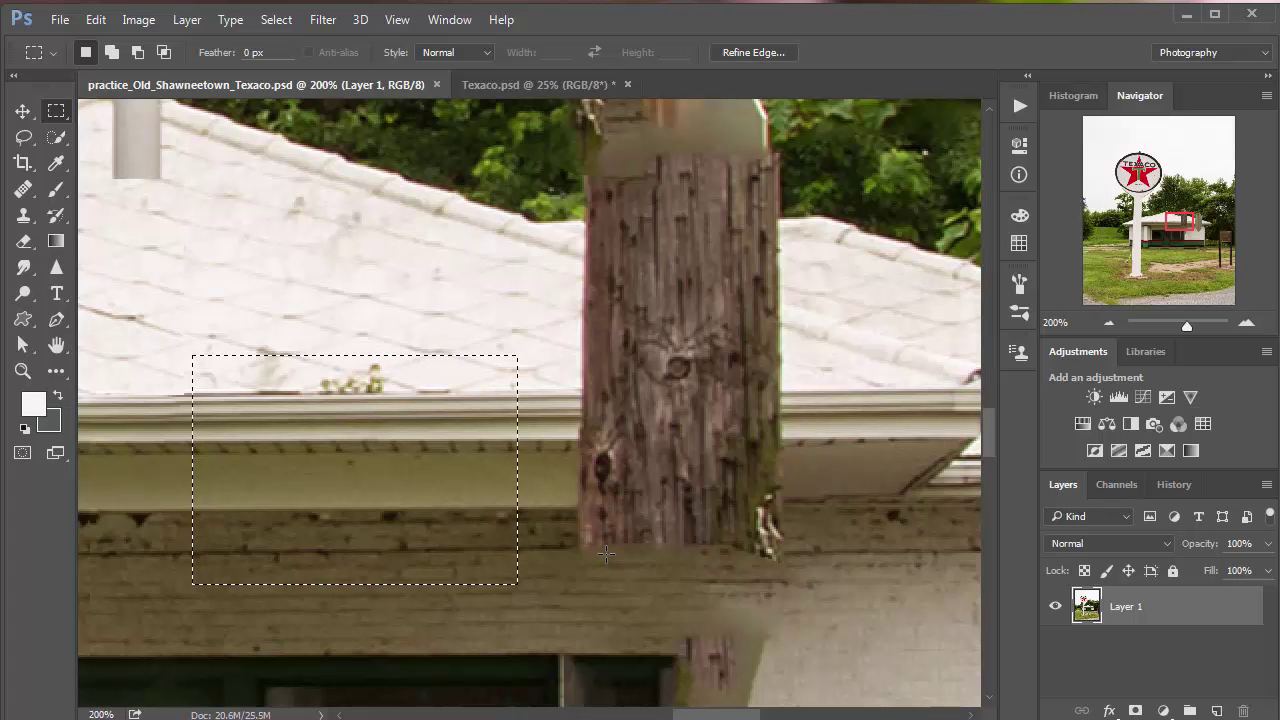
key(ctrl+j)
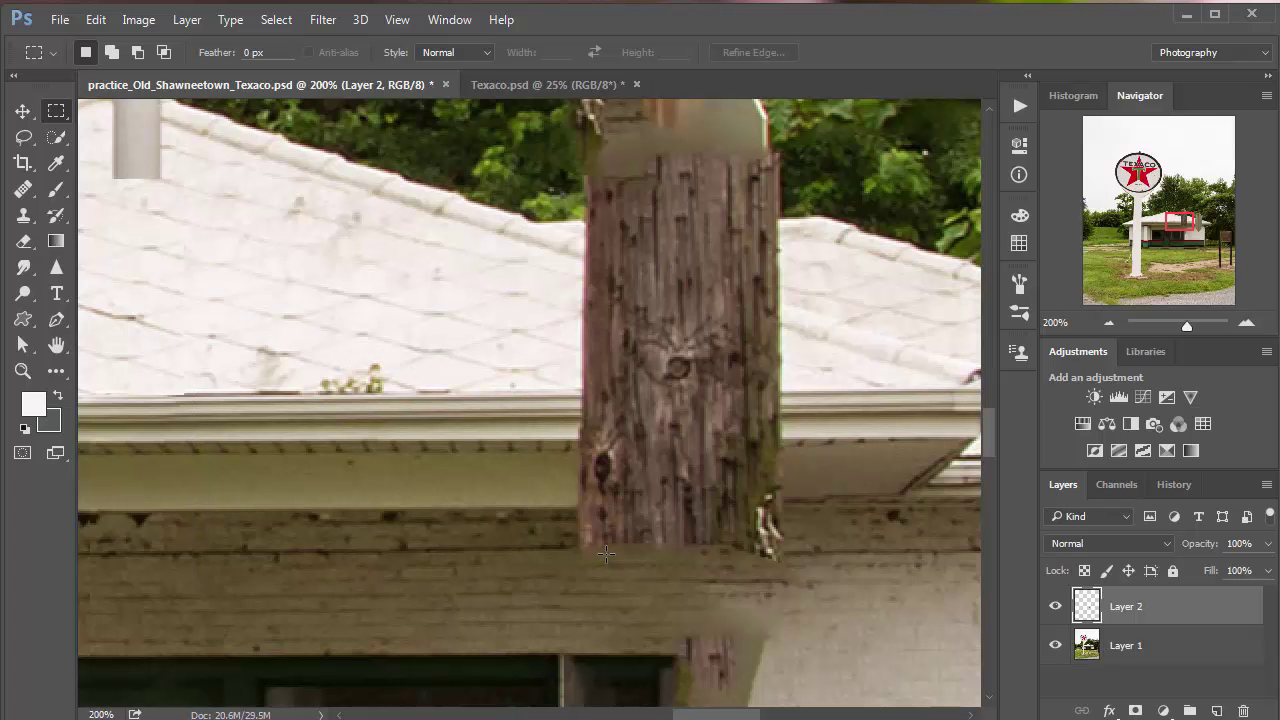
Nudge the fascia copy right over the wooden pole and align it vertically.
key(v)
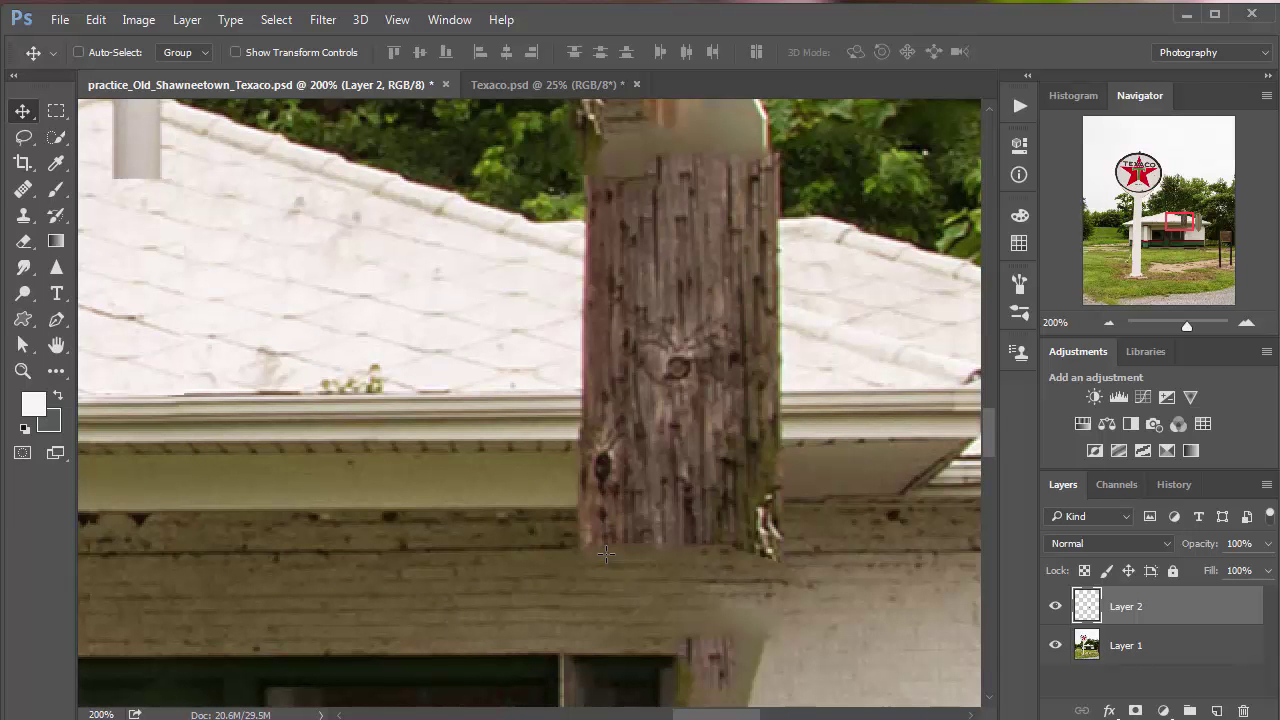
key(shift+Right)
key(shift+Right)
key(shift+Right)
key(shift+Right)
key(shift+Right)
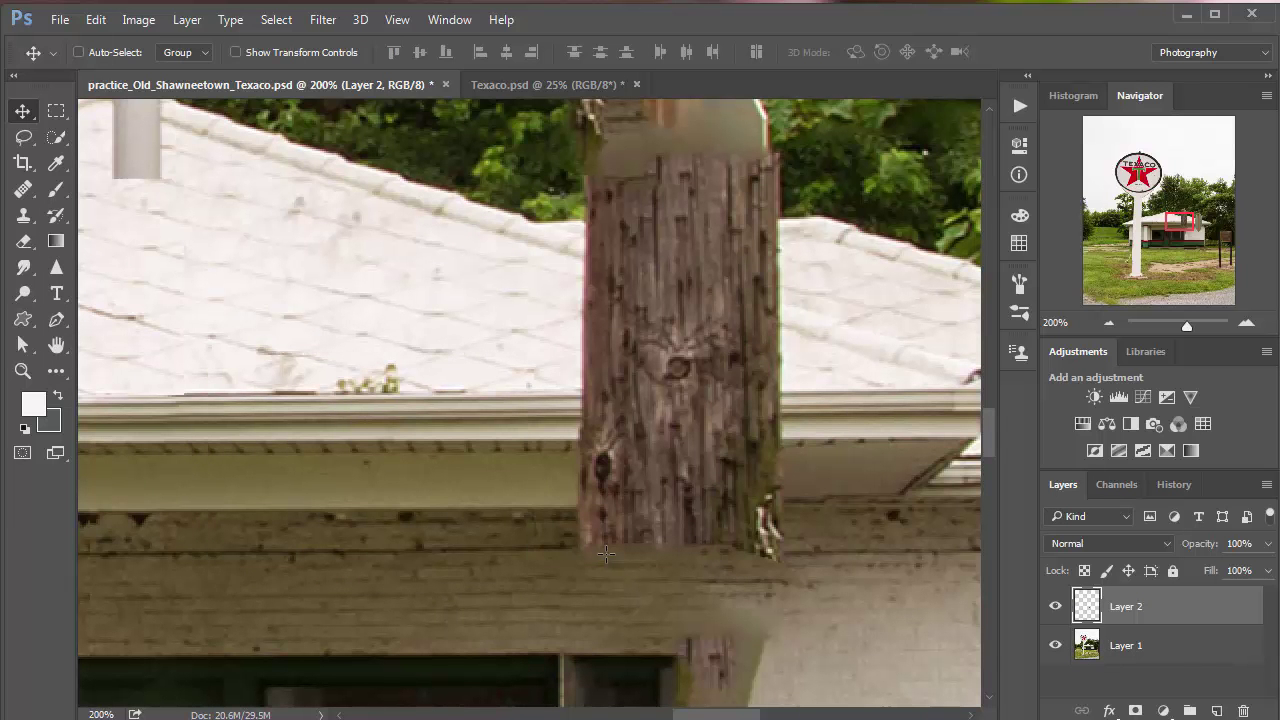
key(shift+Right)
key(shift+Right)
key(shift+Right)
key(shift+Right)
key(shift+Right)
key(shift+Right)
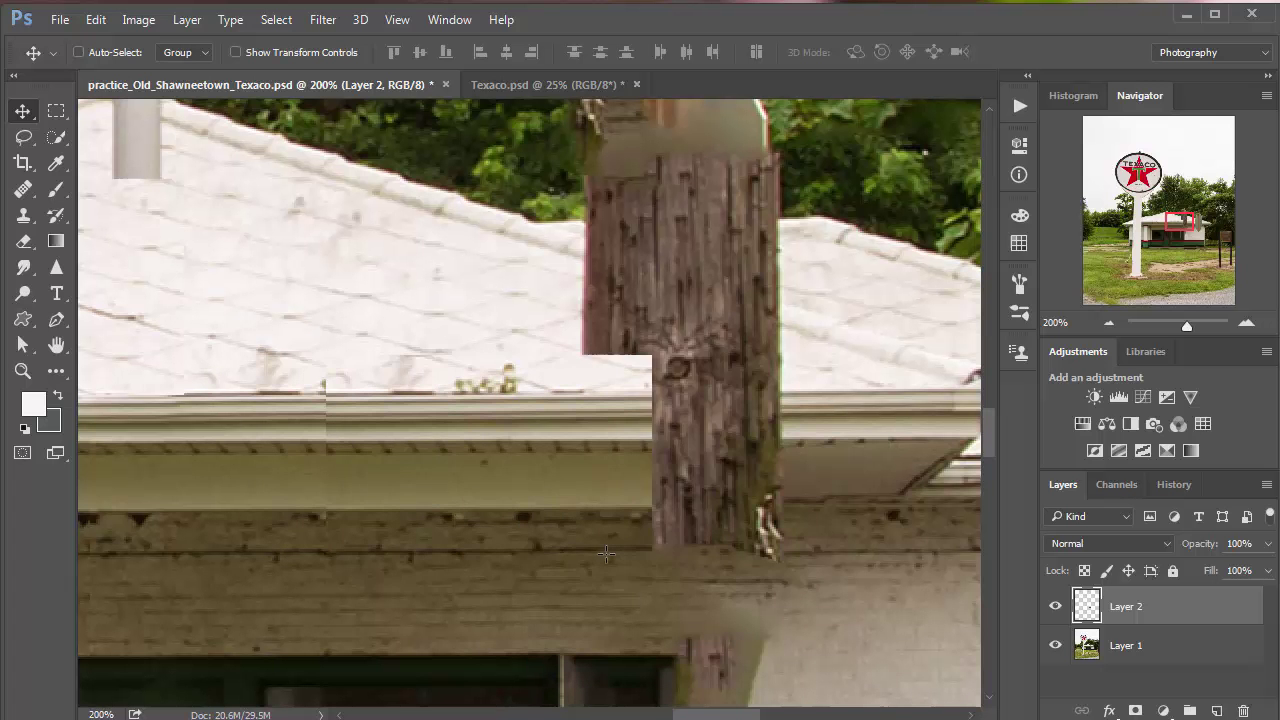
key(shift+Right)
key(shift+Right)
key(shift+Right)
key(shift+Right)
key(shift+Right)
key(shift+Right)
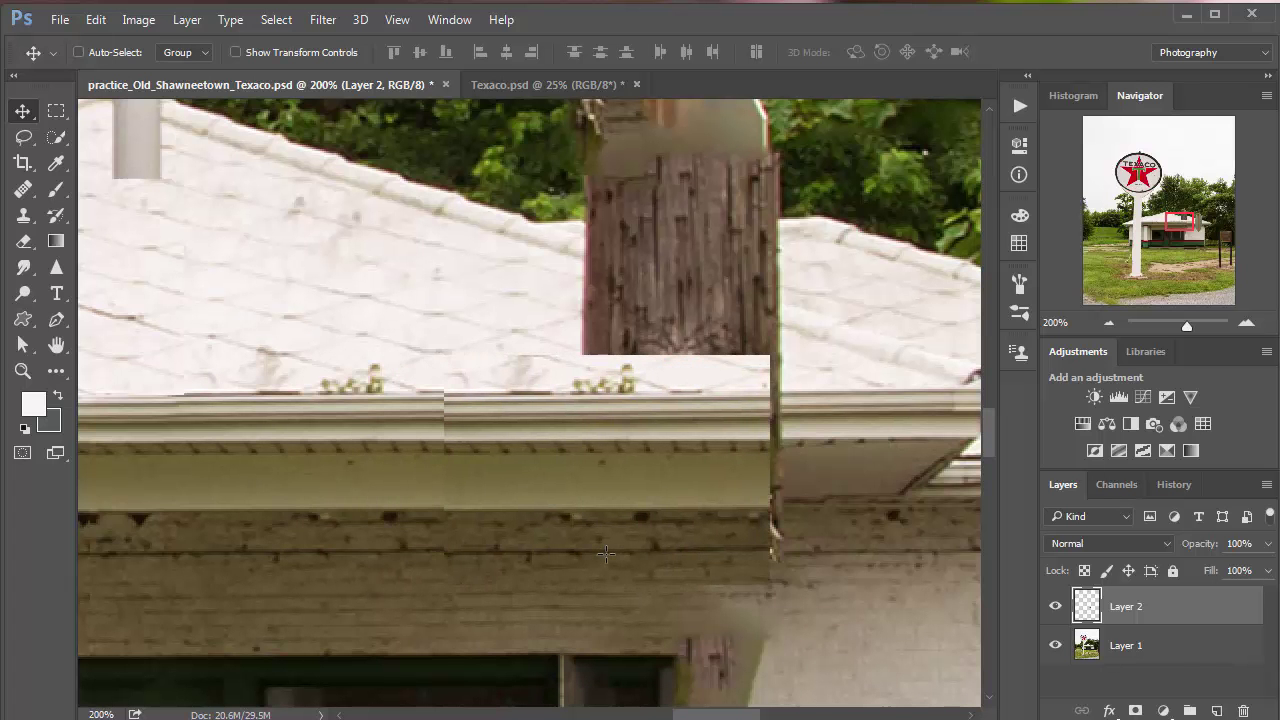
key(Right)
key(Right)
key(Right)
key(Right)
key(Right)
key(Right)
key(Right)
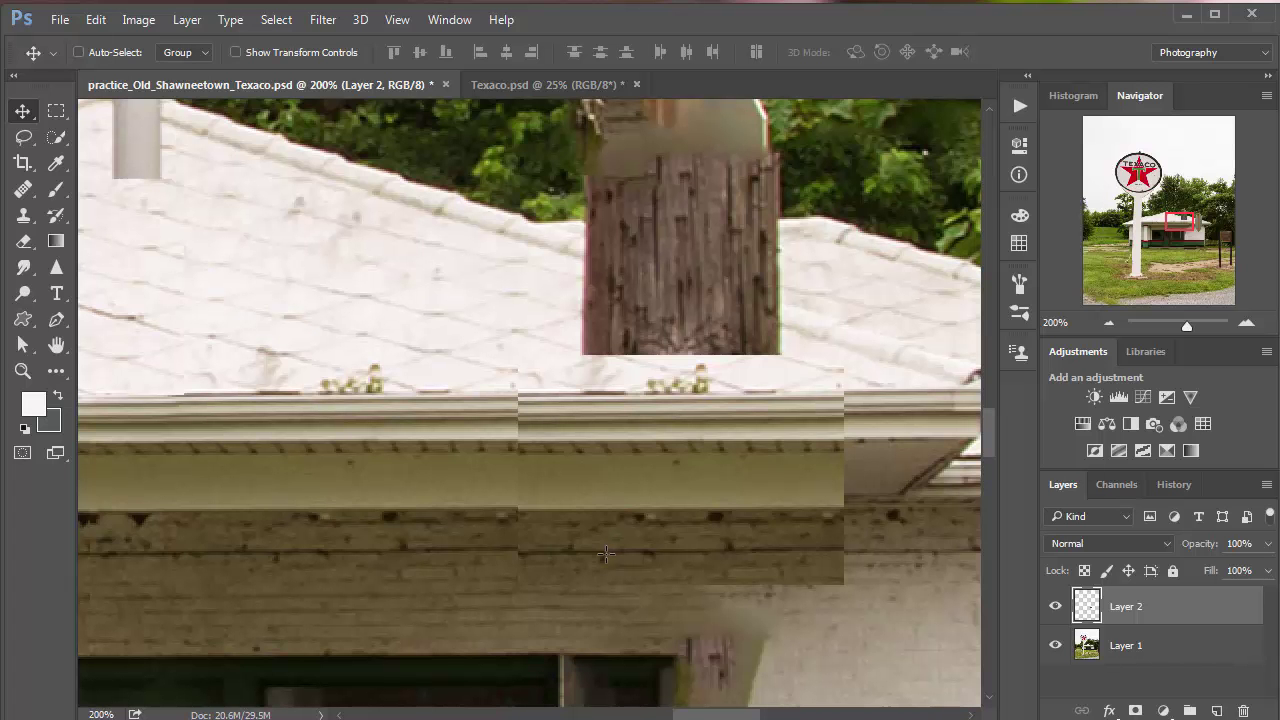
key(Up)
key(Up)
key(Up)
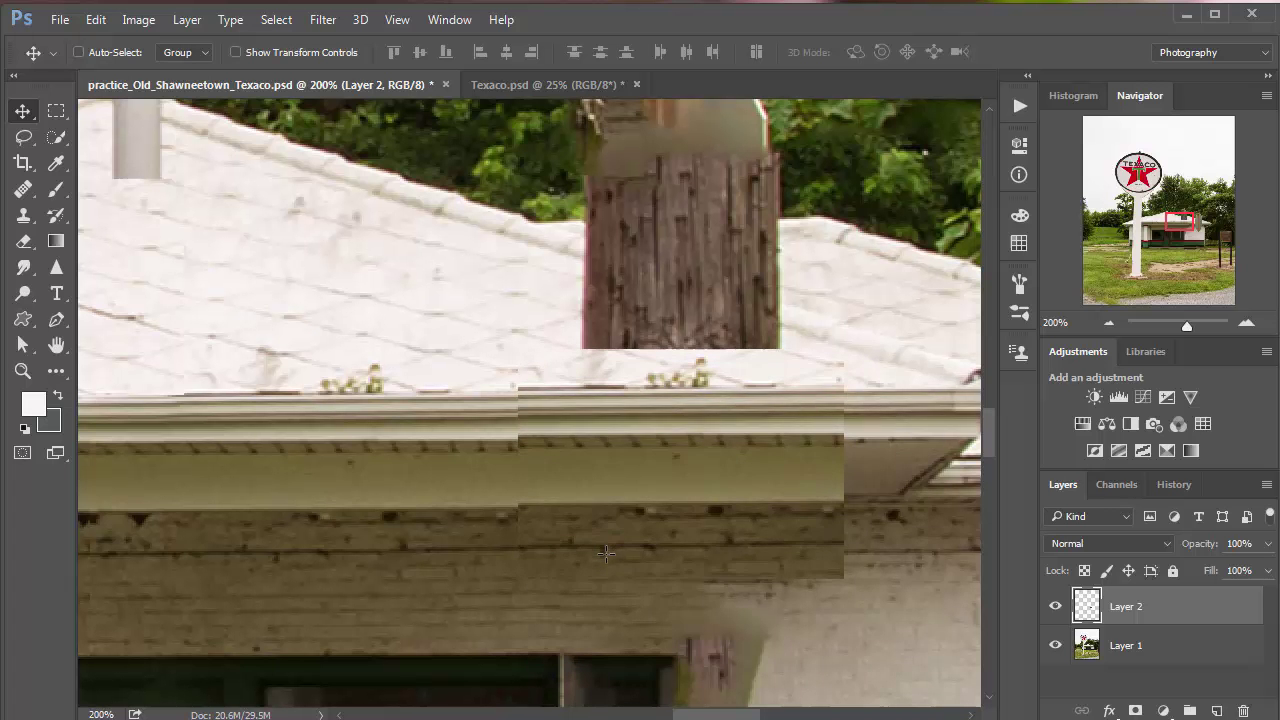
key(Down)
key(Down)
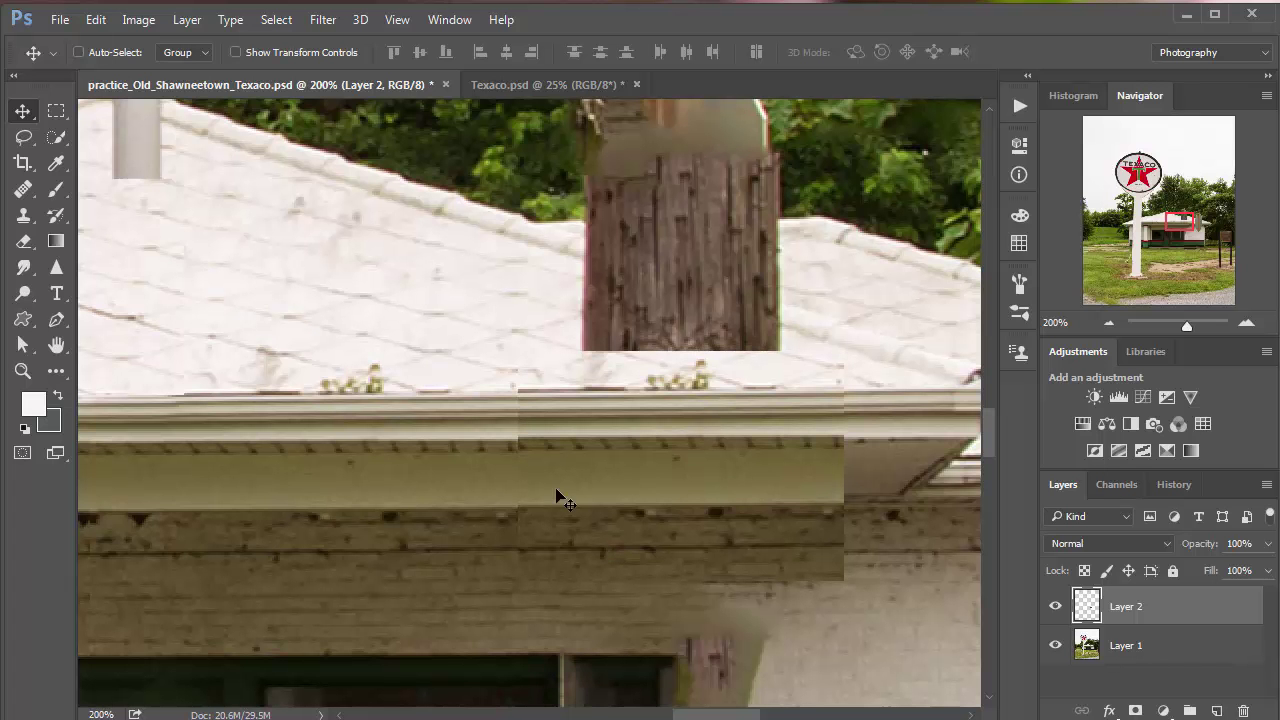
Mask Layer 2 and paint its hard right edge with an enlarged black brush at 25% opacity.
click(1136, 711)
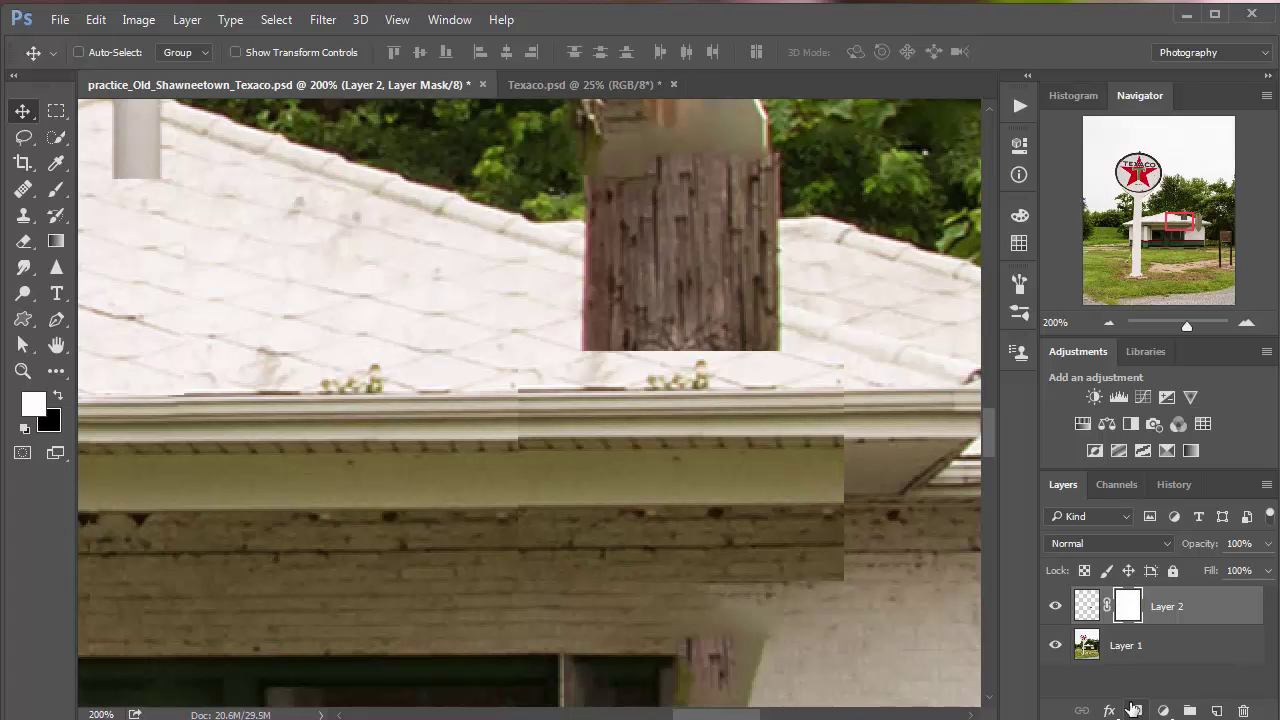
key(b)
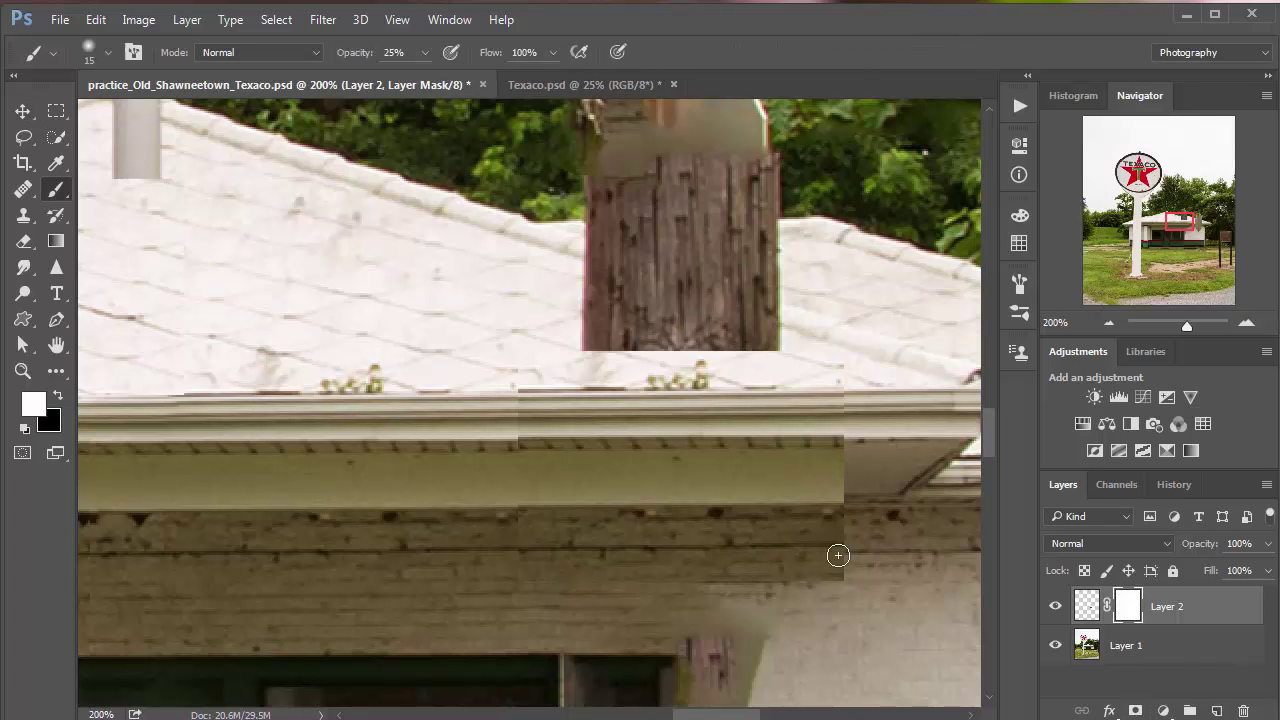
click(59, 396)
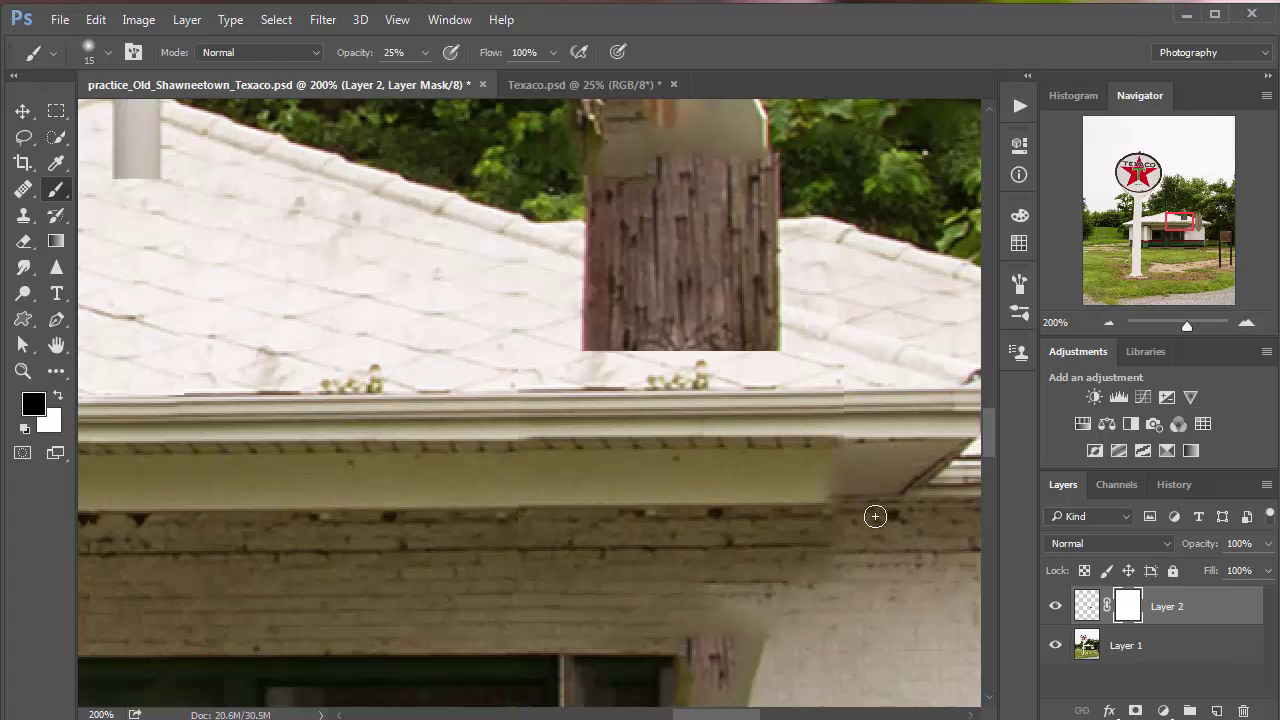
key(bracketright)
key(bracketright)
key(bracketright)
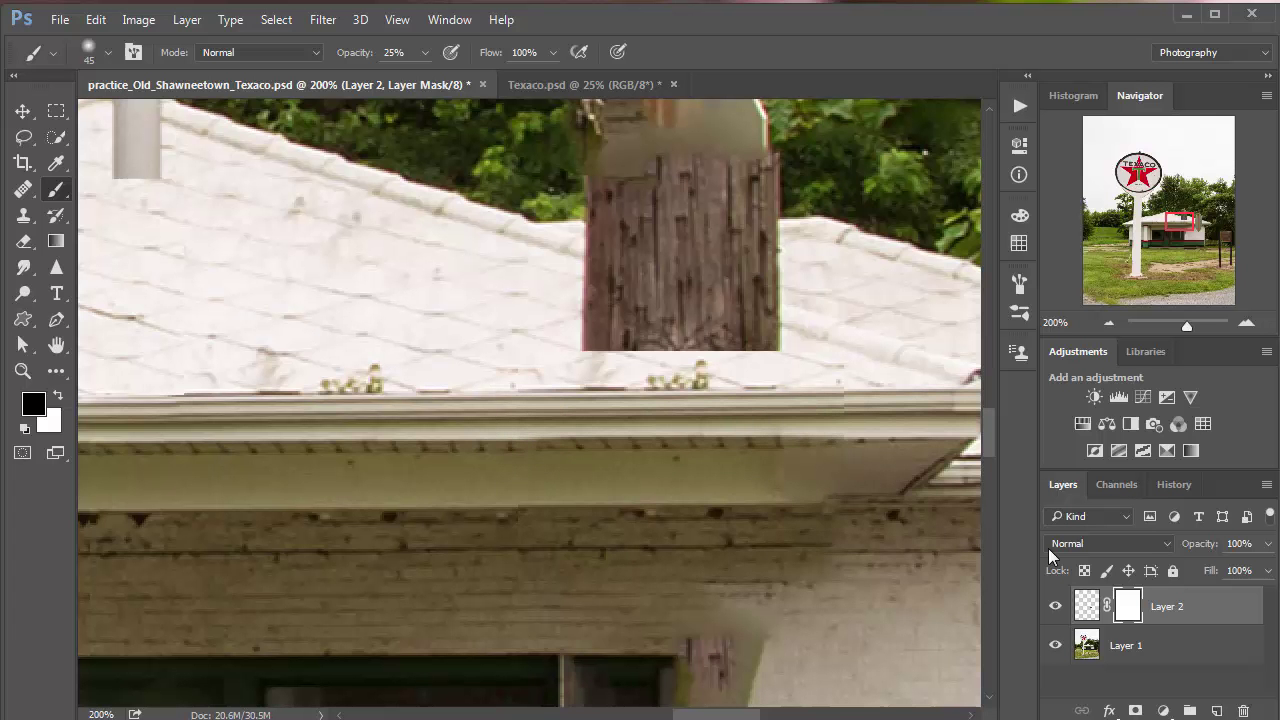
key(ctrl+minus)
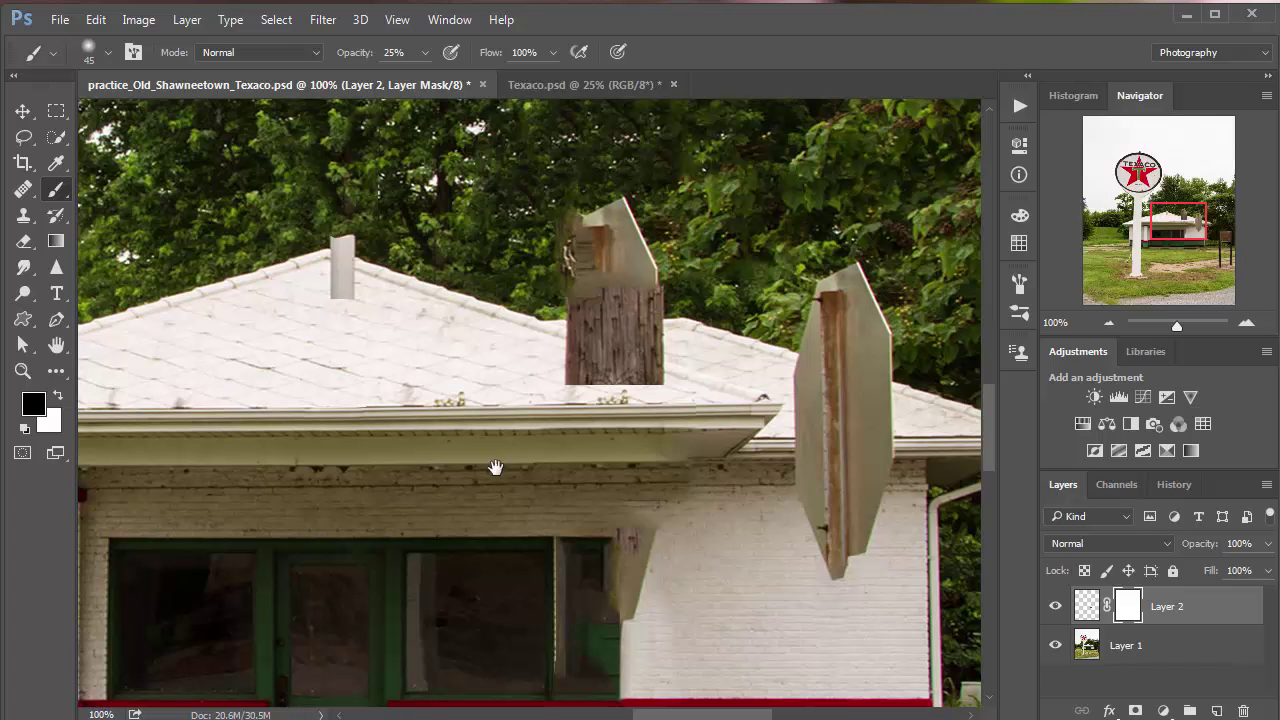
Draw a rectangular marquee around a strip of the left roof slope.
mouse_move(495, 467)
mouse_down()
mouse_move(543, 409)
mouse_move(586, 409)
mouse_move(560, 423)
mouse_up()
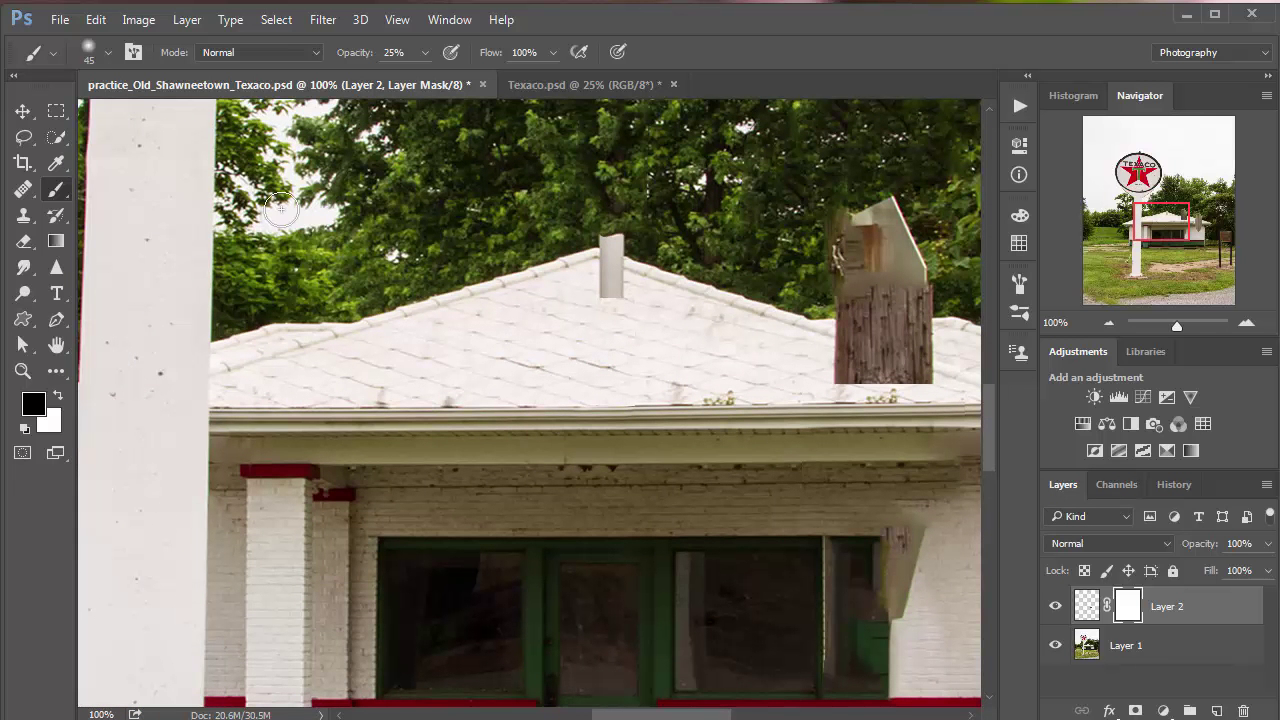
click(54, 115)
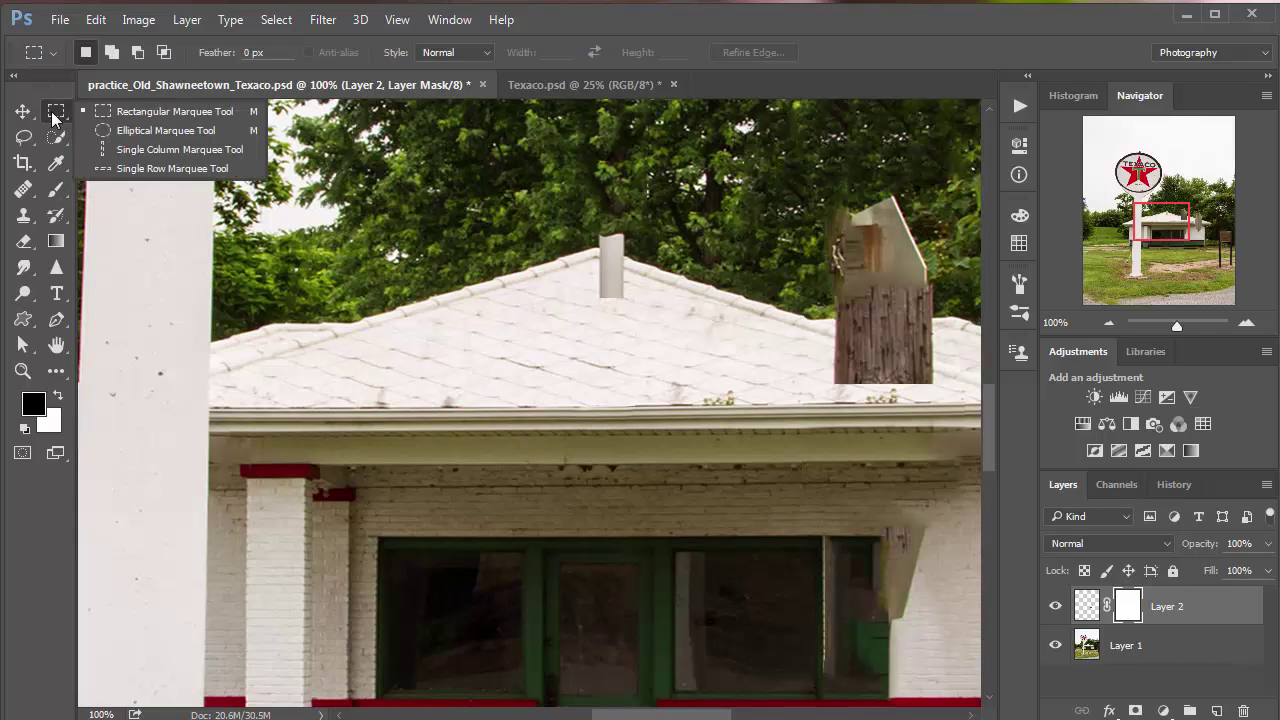
click(148, 114)
drag(382, 270, 547, 321)
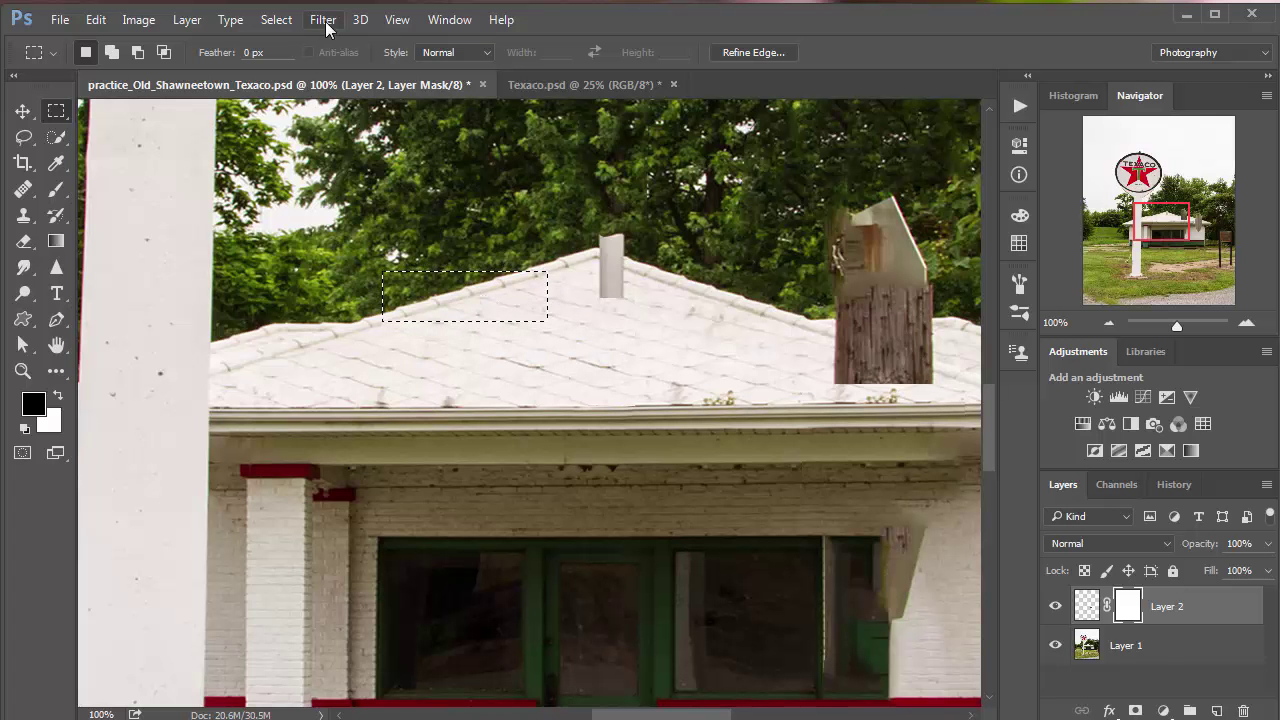
Rotate and reshape the selection with Transform Selection to follow the roof slope up to the ridge.
click(276, 20)
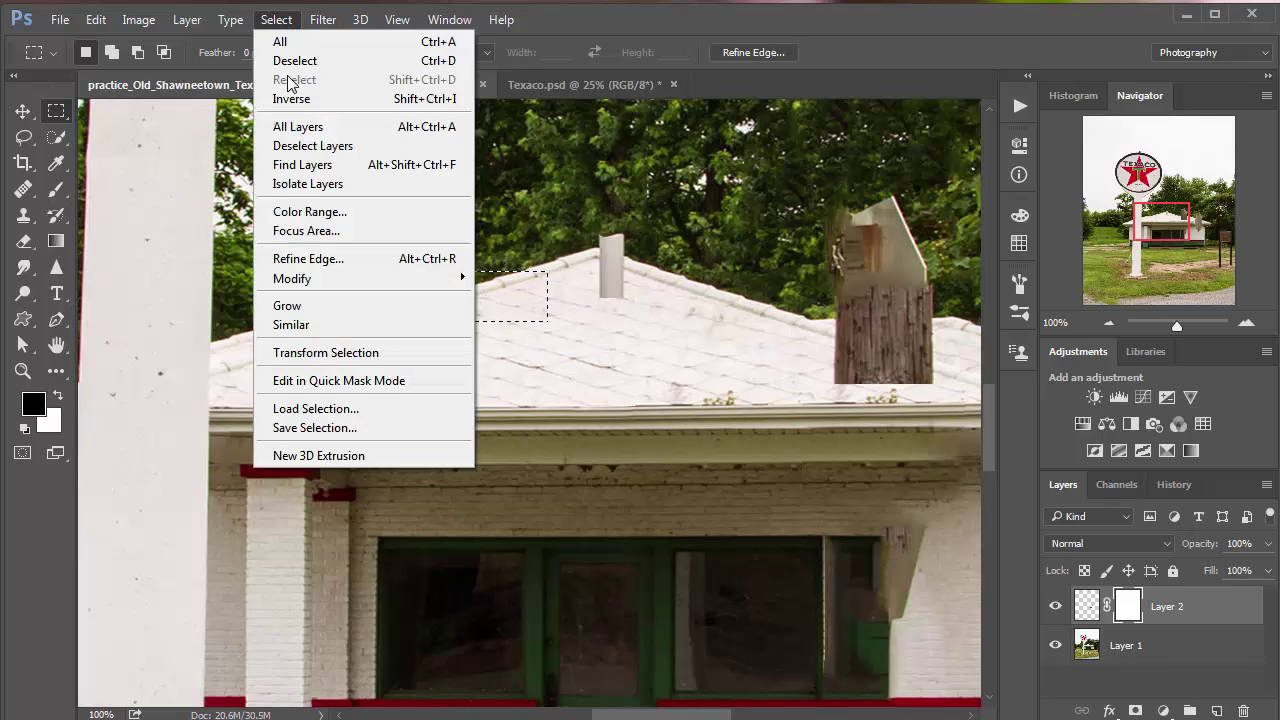
click(334, 353)
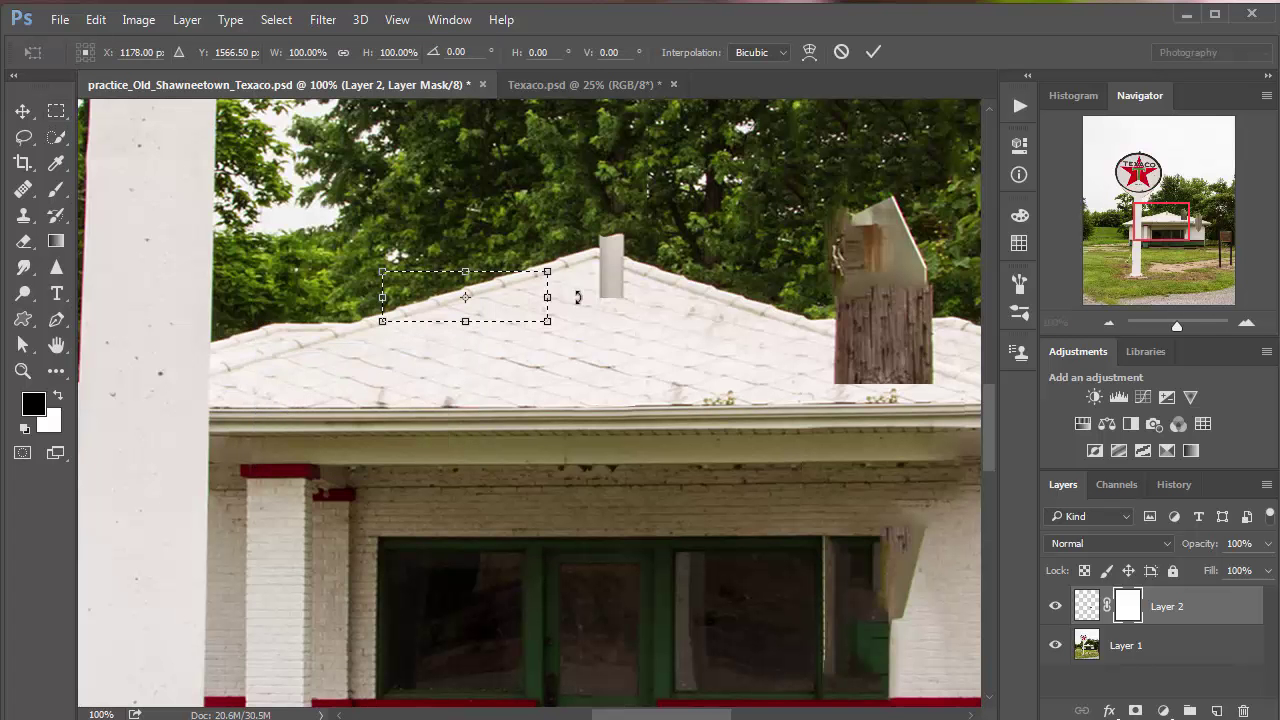
drag(566, 307, 563, 262)
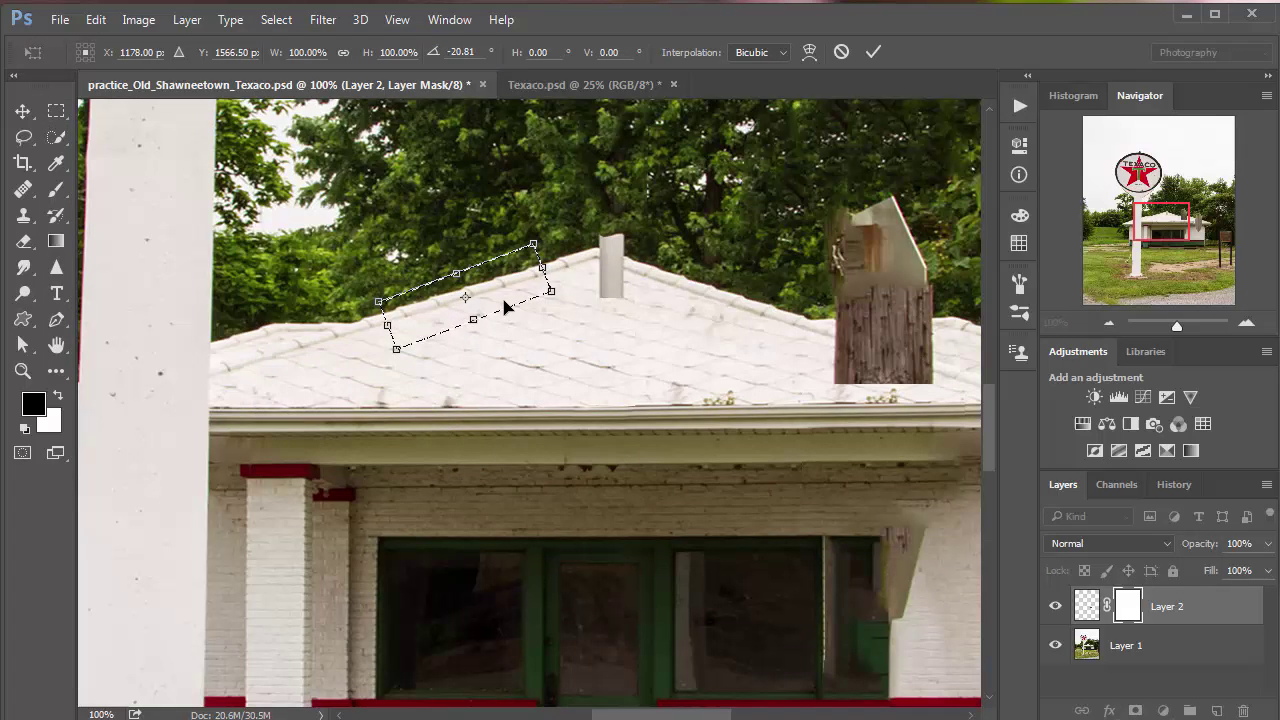
drag(508, 303, 530, 302)
drag(410, 340, 391, 342)
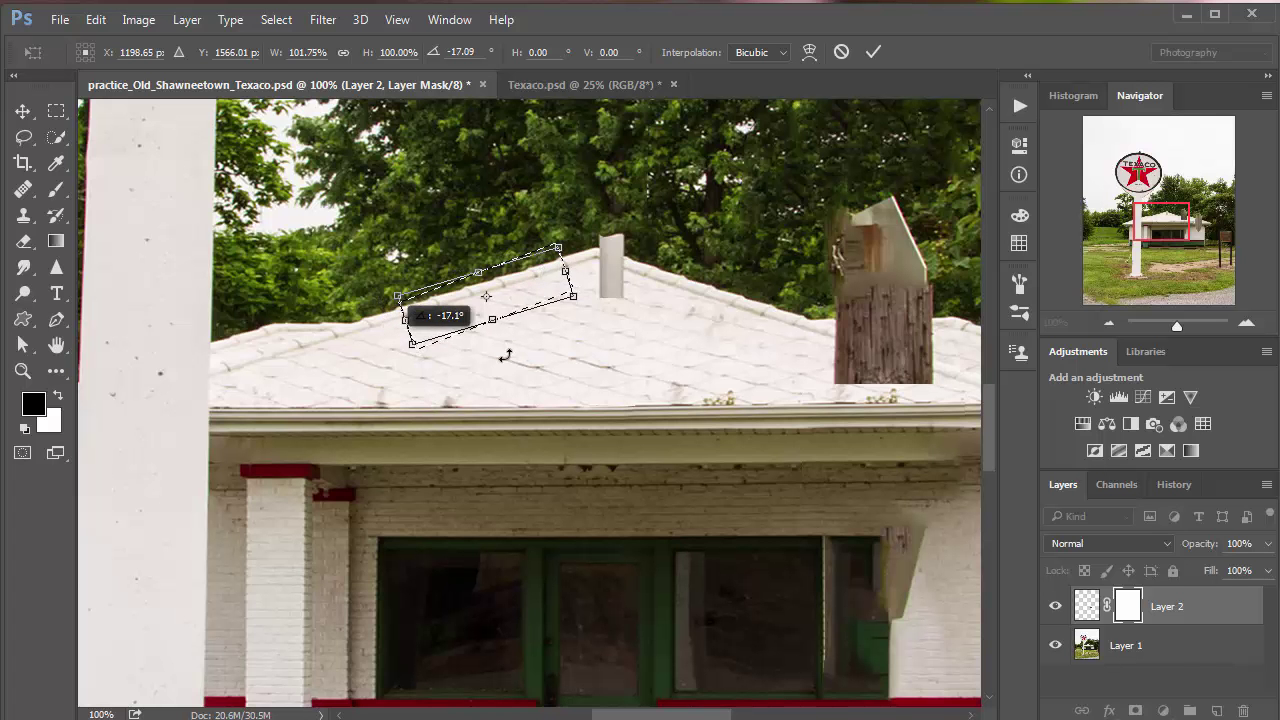
drag(492, 319, 488, 313)
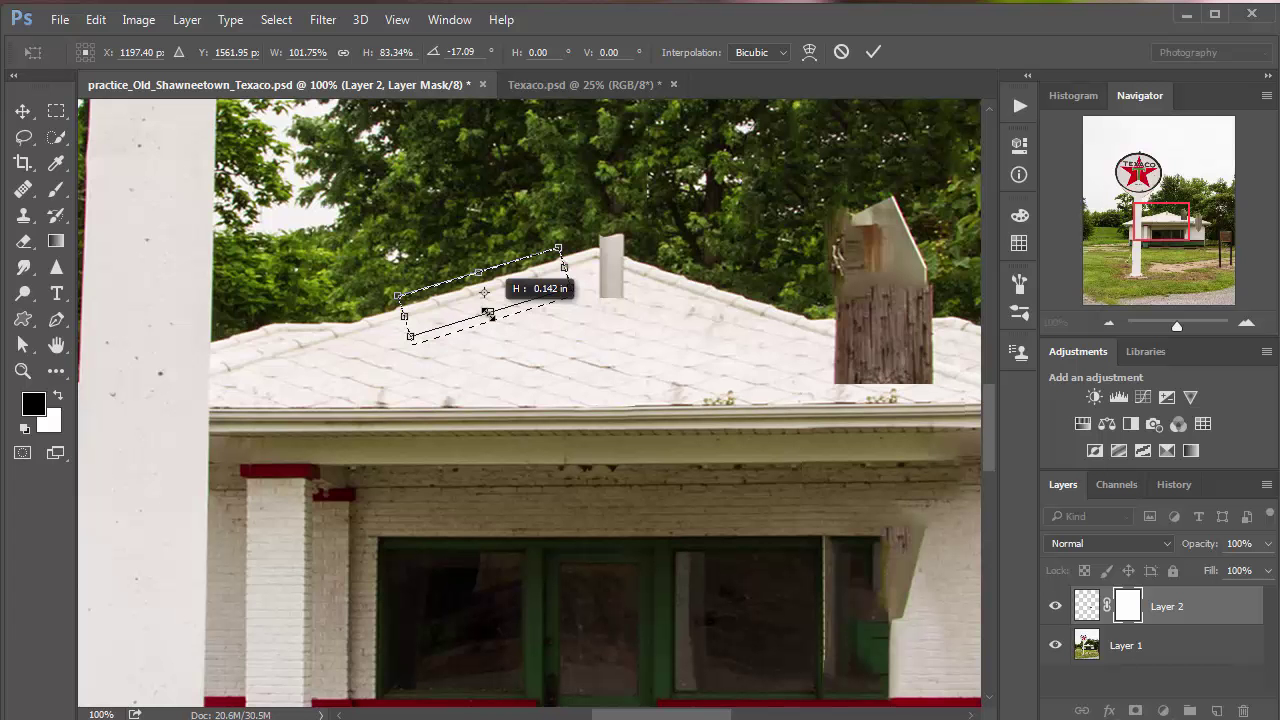
drag(565, 266, 592, 262)
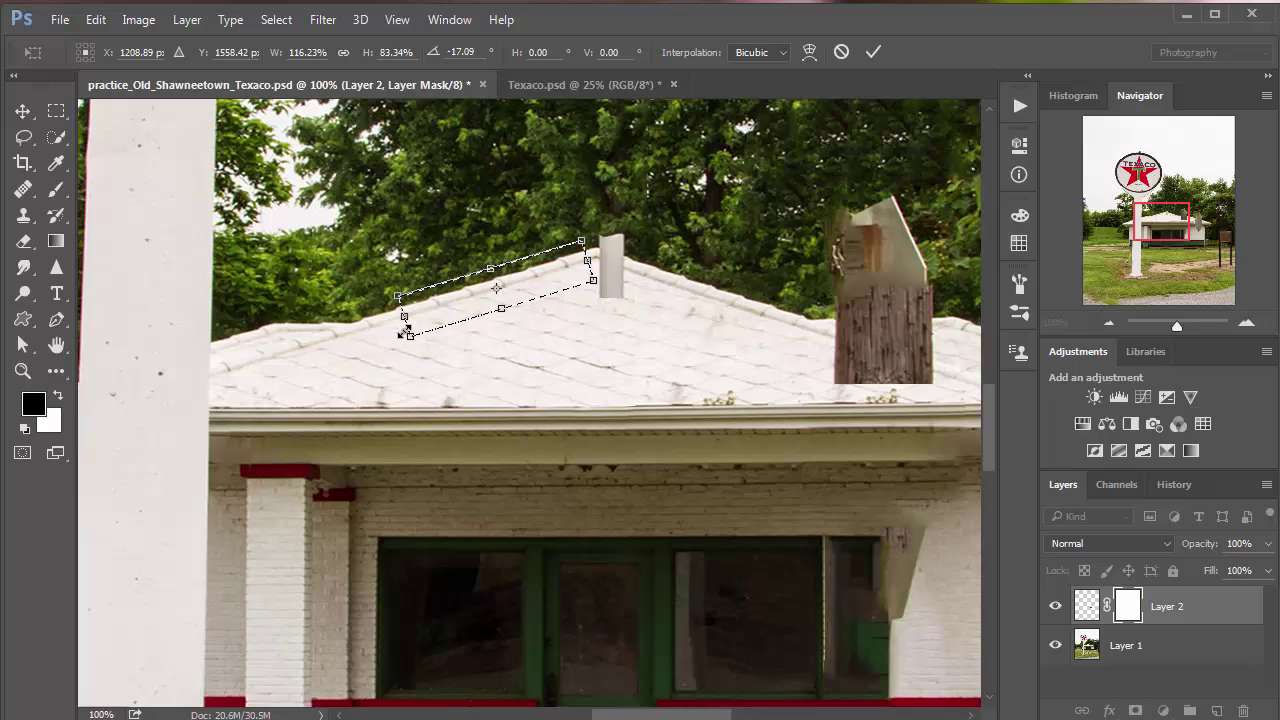
drag(380, 333, 360, 342)
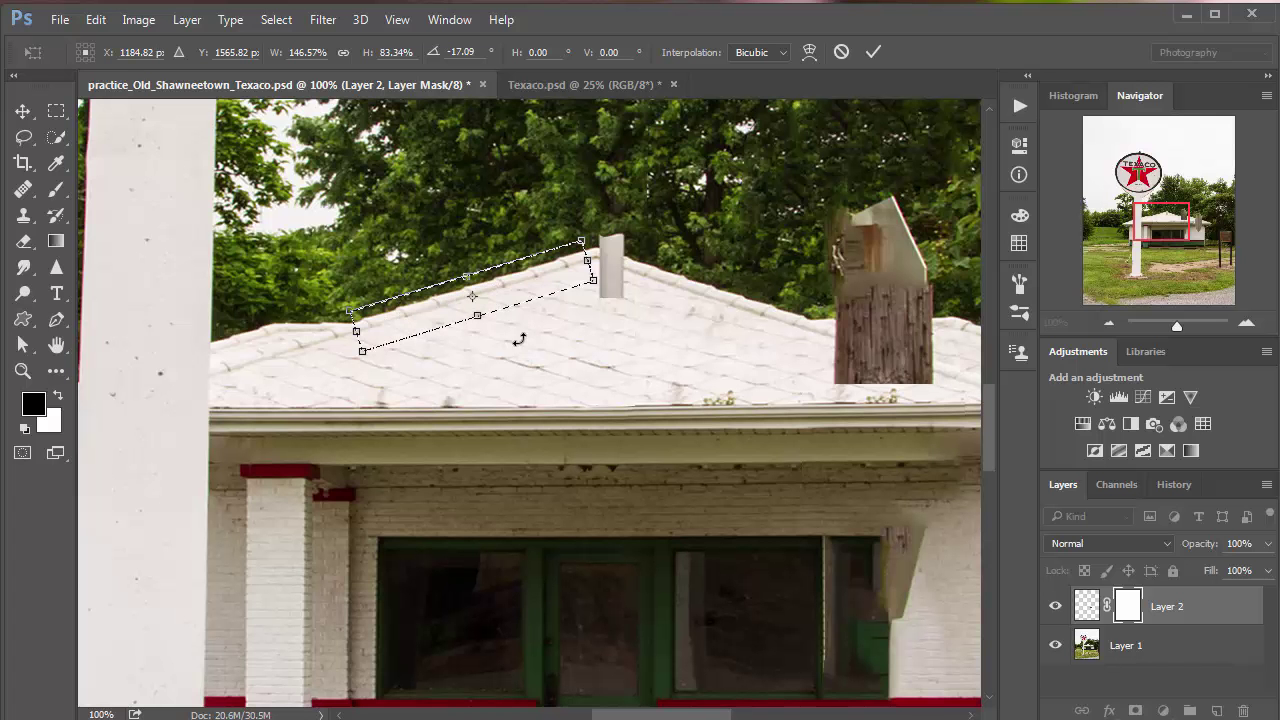
key(Return)
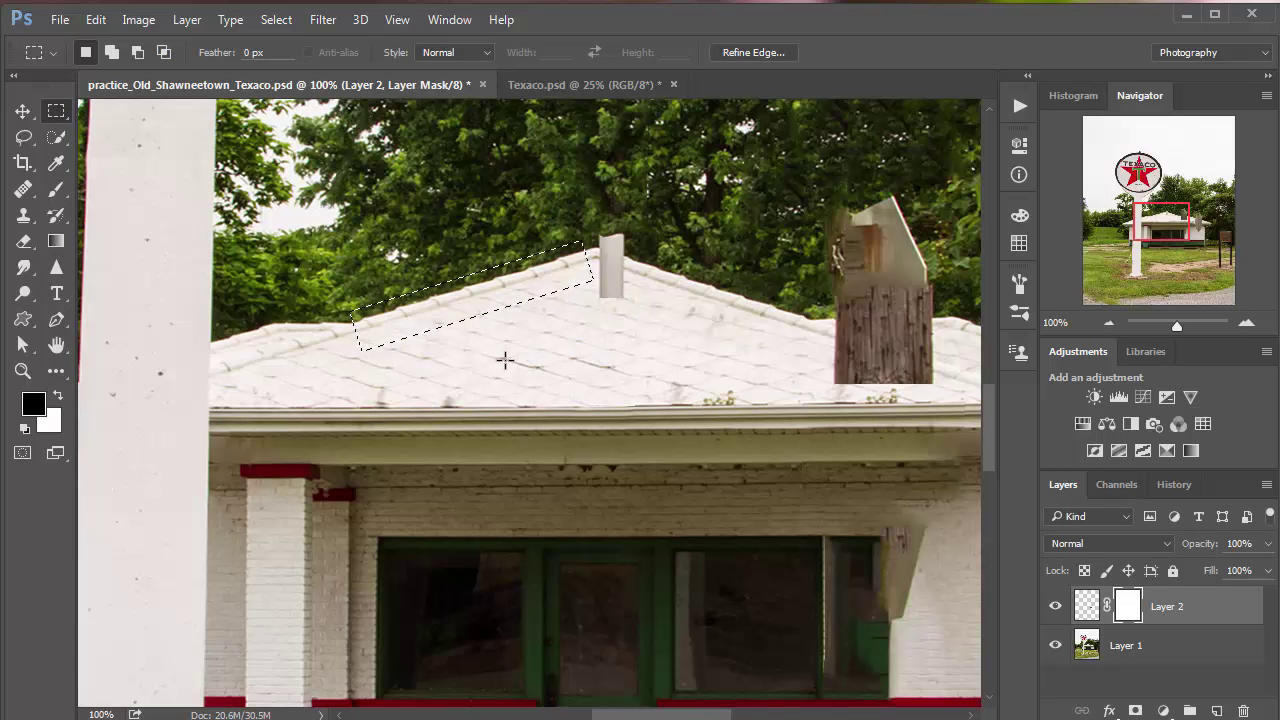
Merge the masked Layer 2 fascia patch down into Layer 1.
key(ctrl+j)
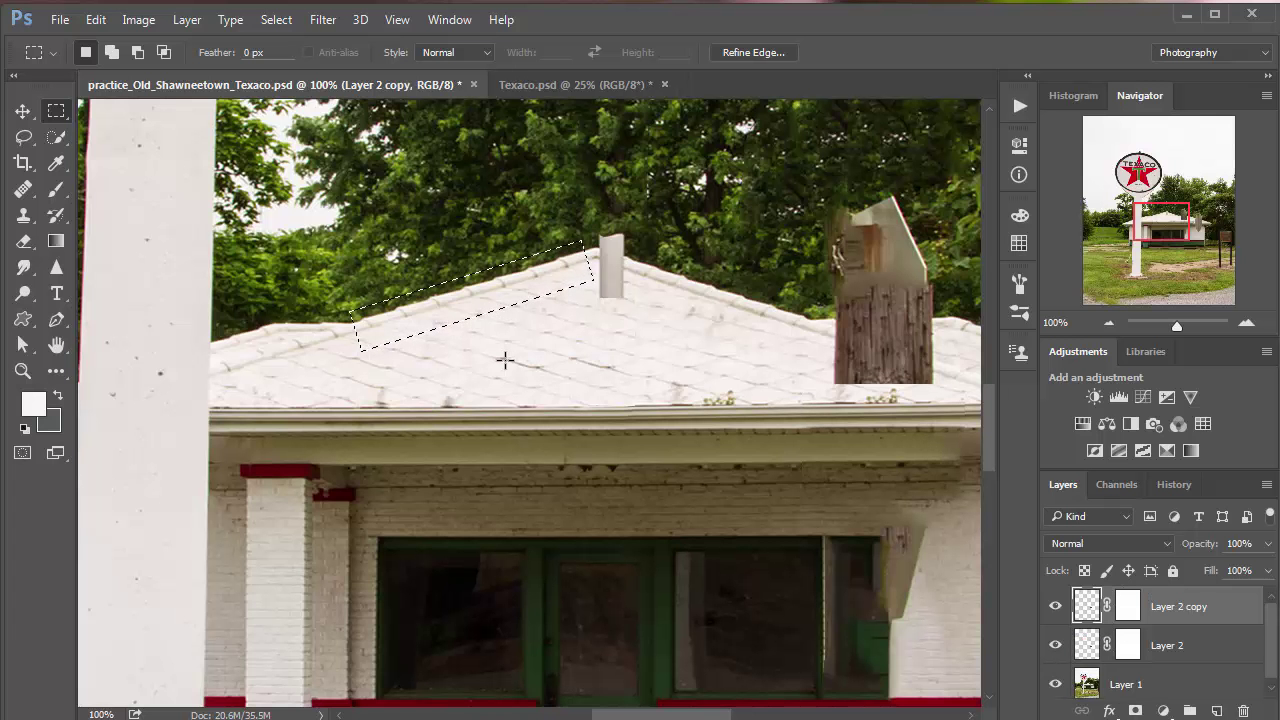
key(ctrl+z)
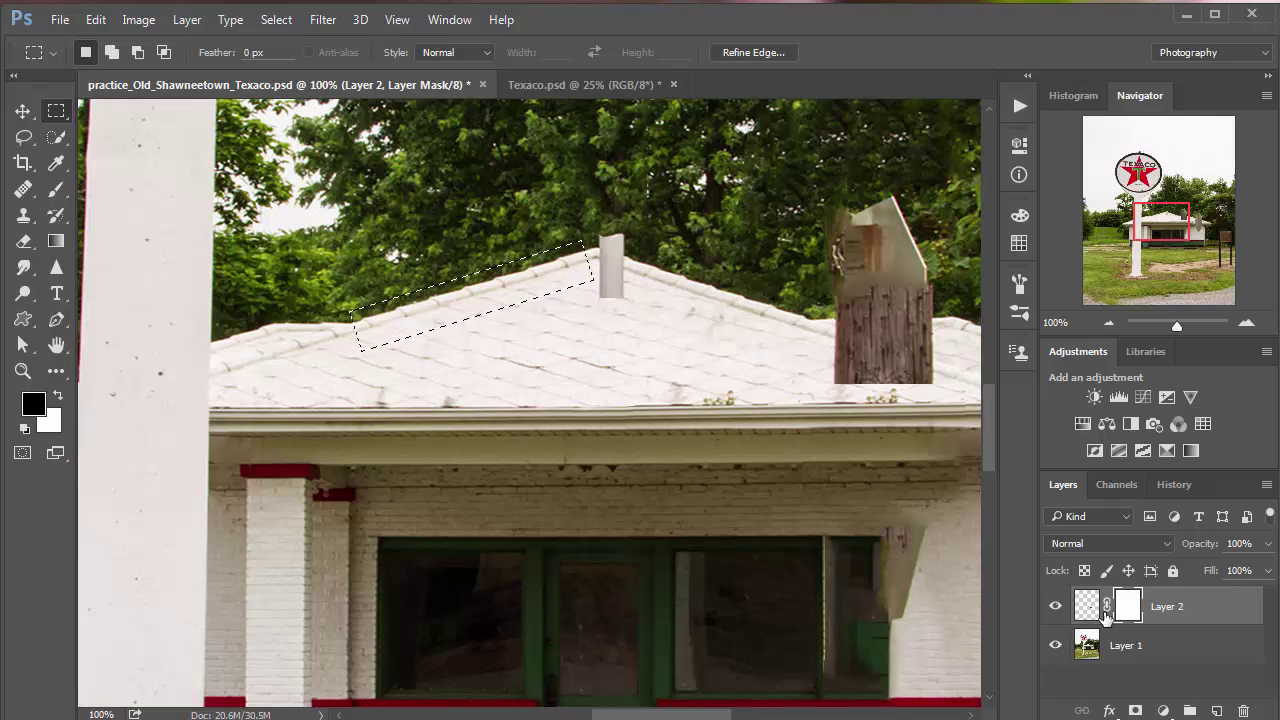
click(1087, 606)
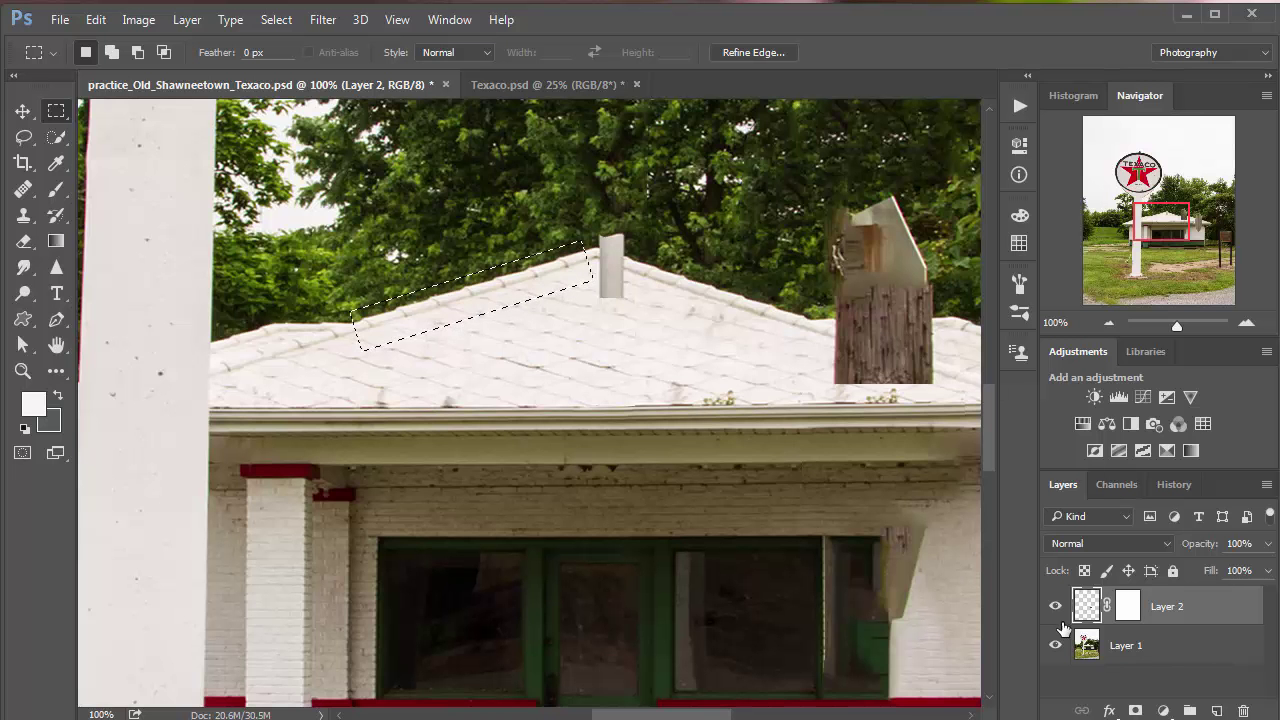
key(ctrl+e)
click(1056, 606)
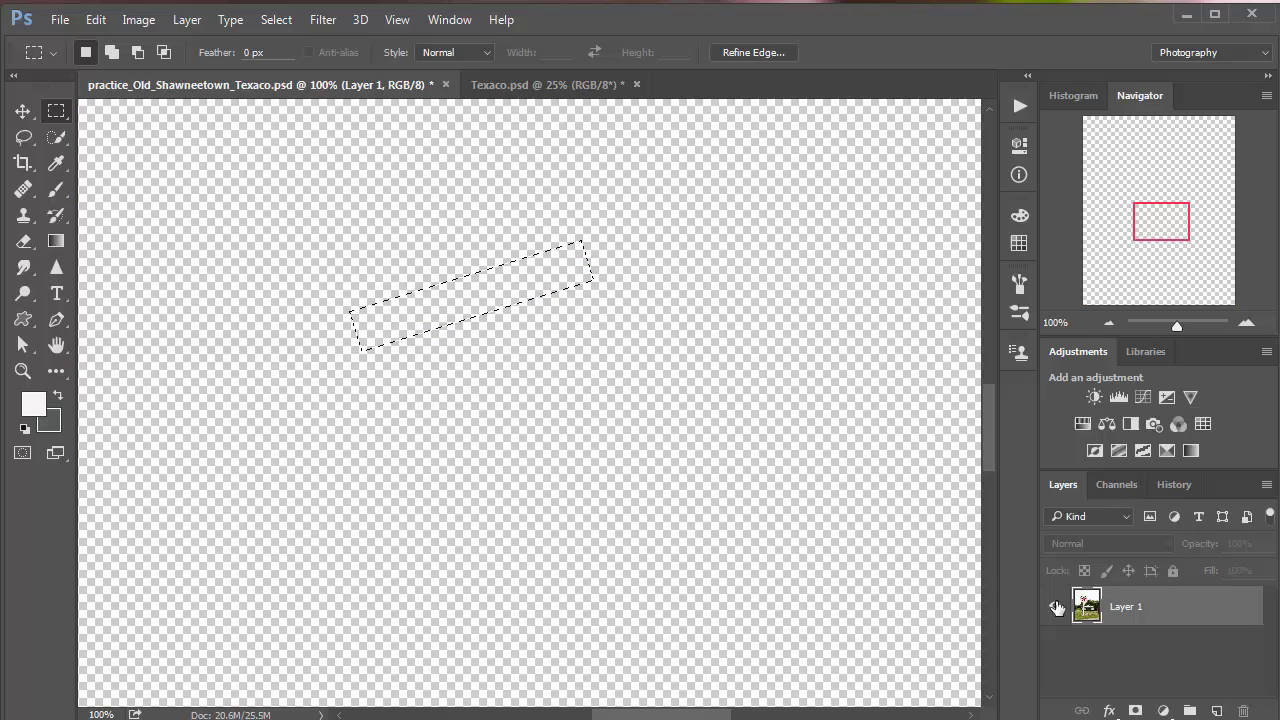
click(1056, 606)
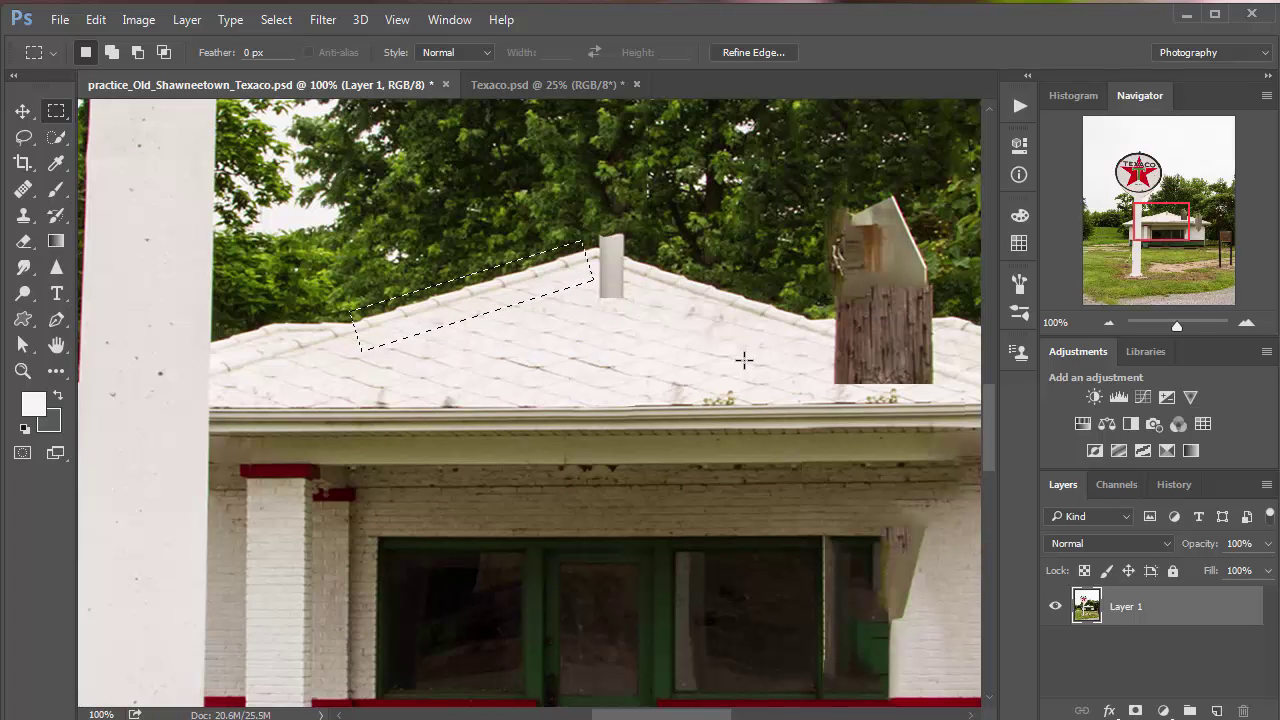
Copy the roof strip to a new Layer 2 and nudge it up and right.
key(ctrl+j)
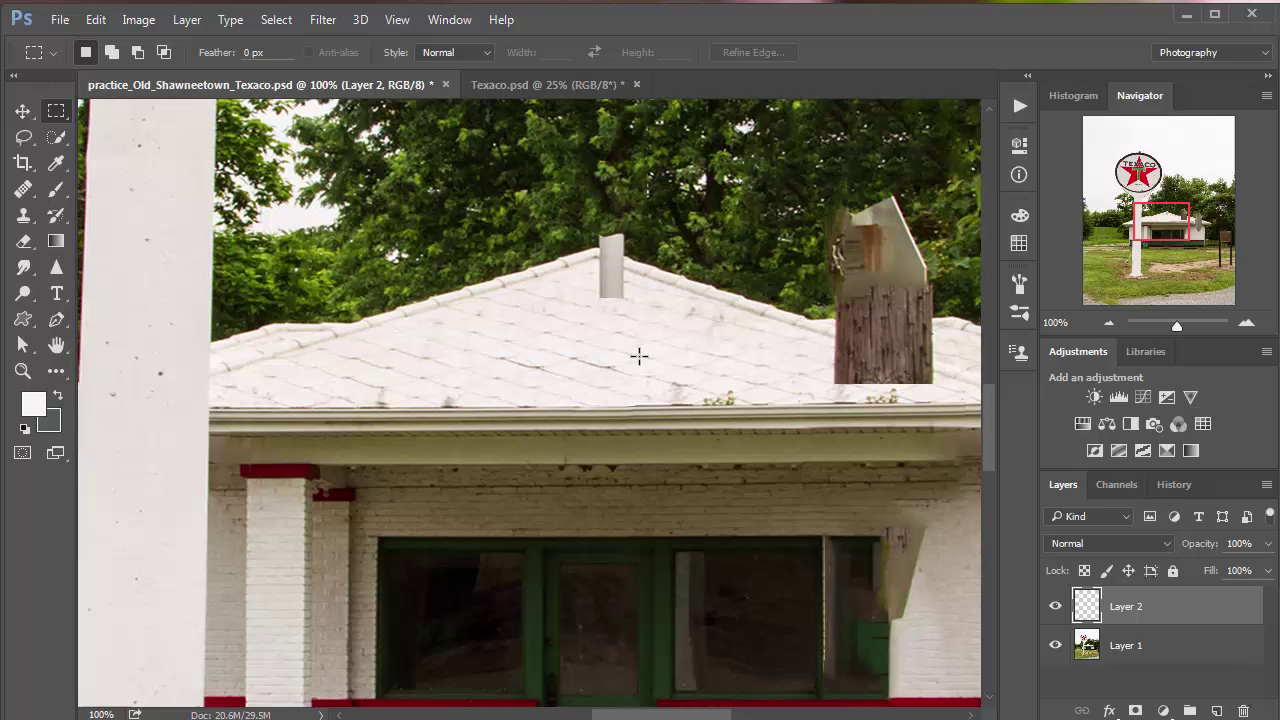
key(v)
key(Up)
key(Up)
key(Up)
key(Up)
key(Up)
key(Up)
key(Up)
key(Up)
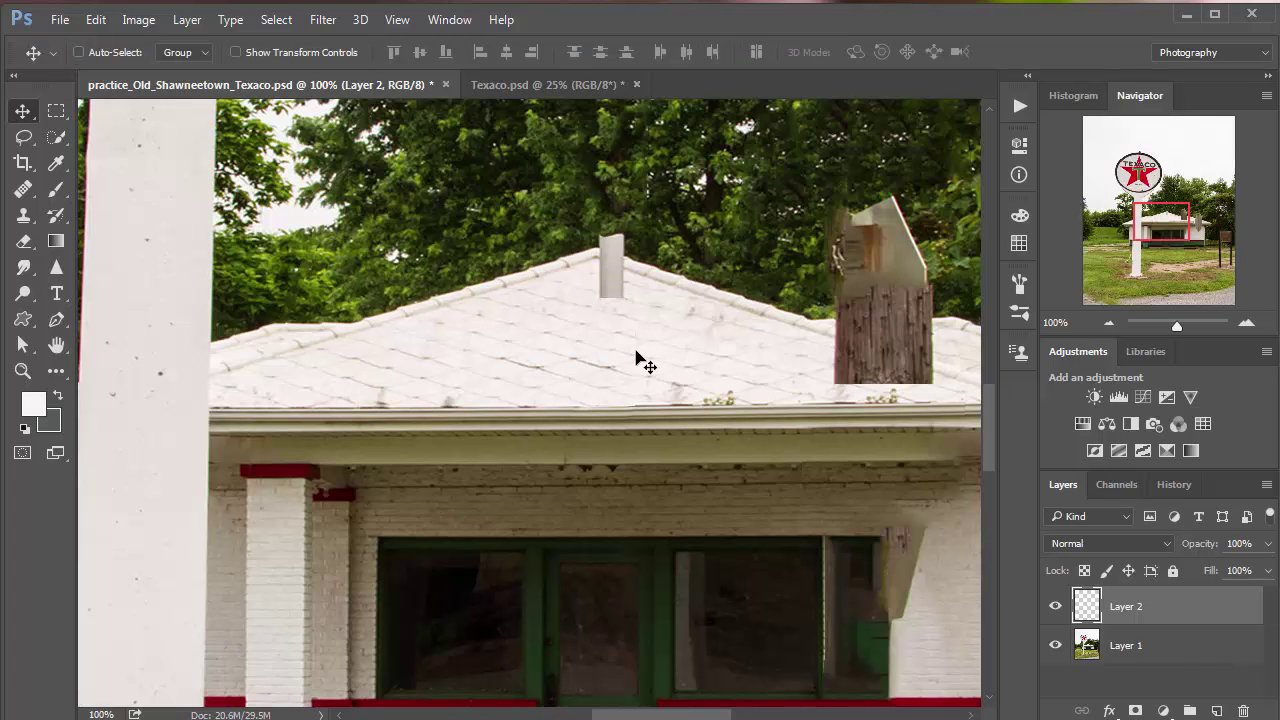
key(shift+Right)
key(shift+Right)
key(shift+Right)
key(shift+Right)
key(shift+Right)
key(shift+Right)
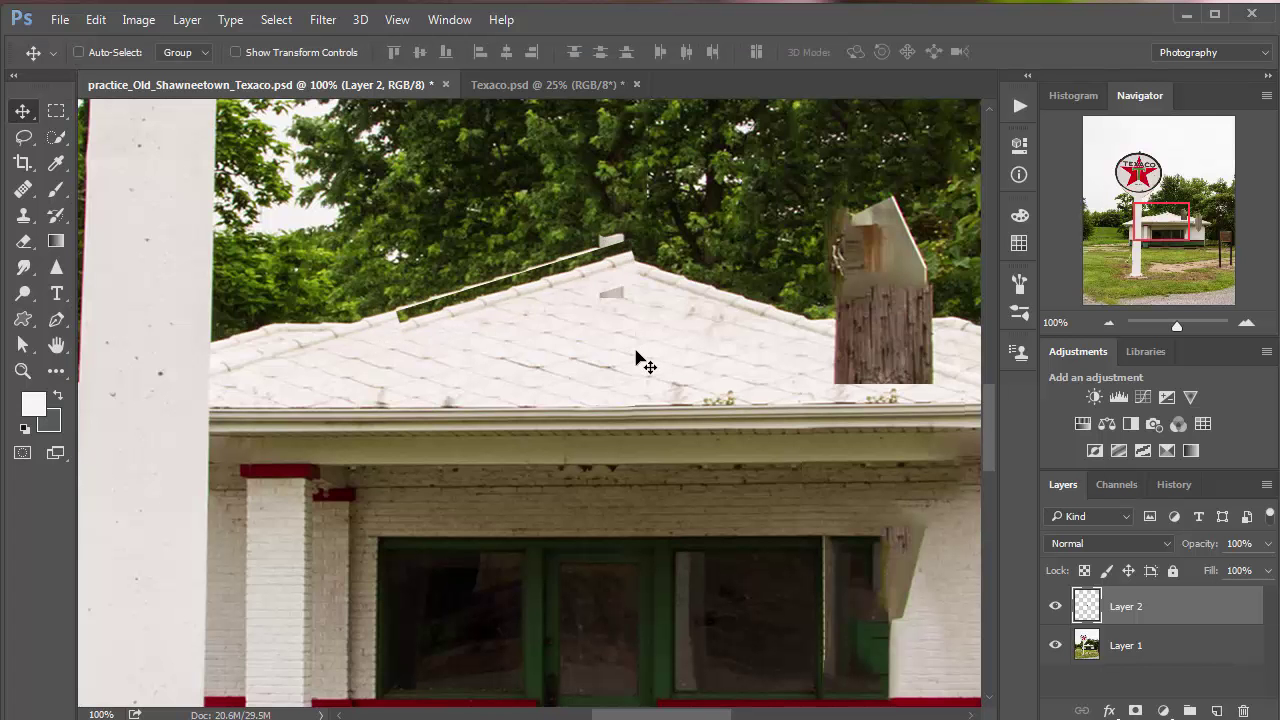
key(shift+Right)
key(shift+Right)
key(shift+Right)
key(shift+Right)
key(shift+Right)
key(shift+Right)
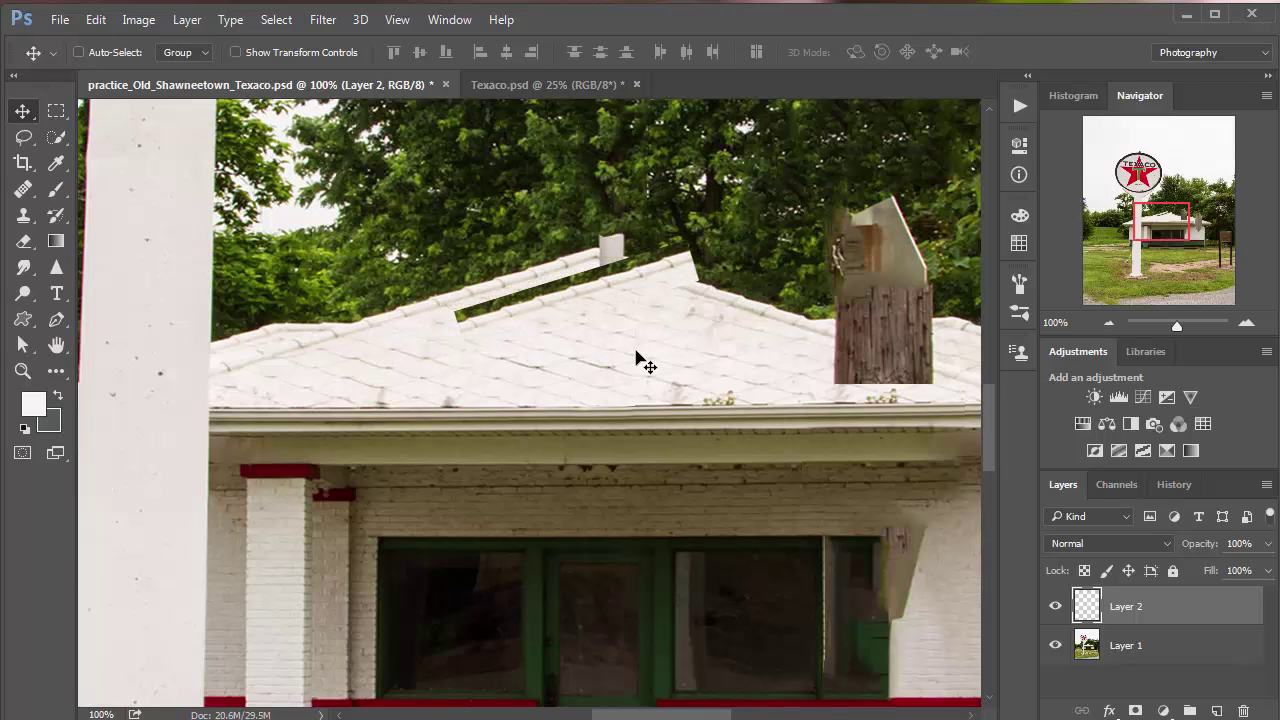
key(shift+Right)
key(shift+Right)
key(shift+Right)
key(shift+Right)
key(shift+Right)
key(shift+Right)
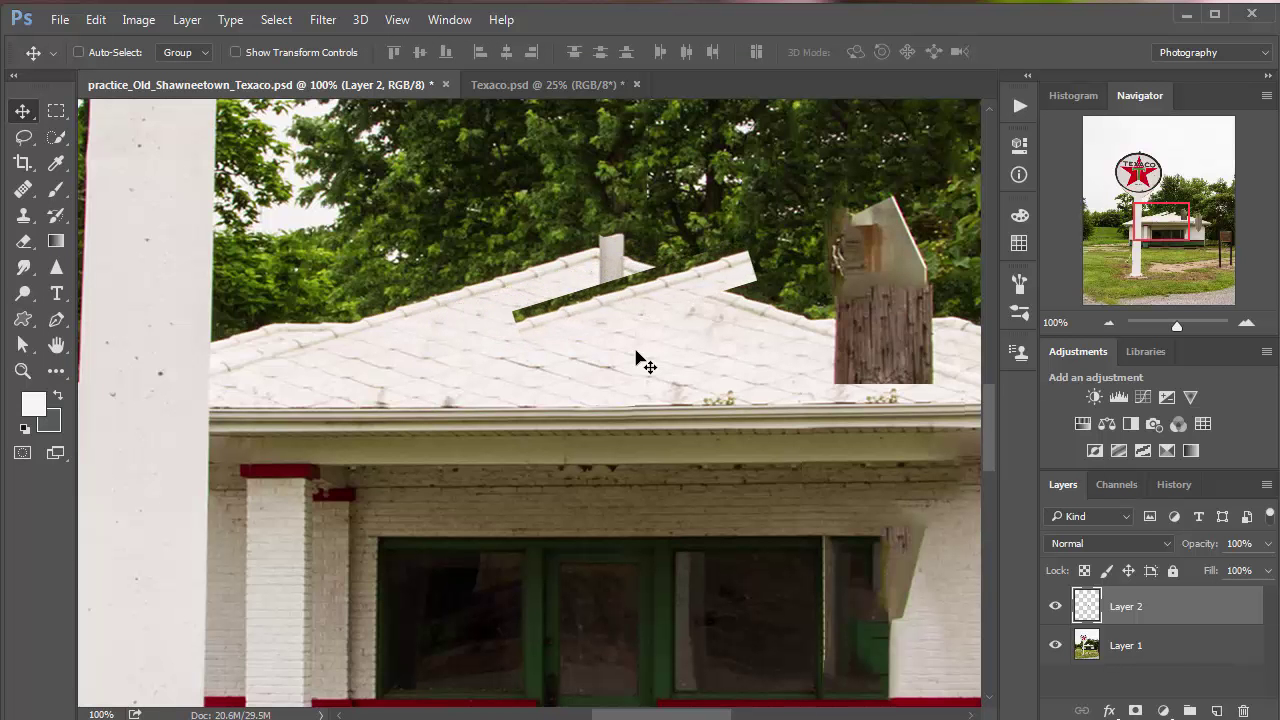
key(shift+Right)
key(shift+Right)
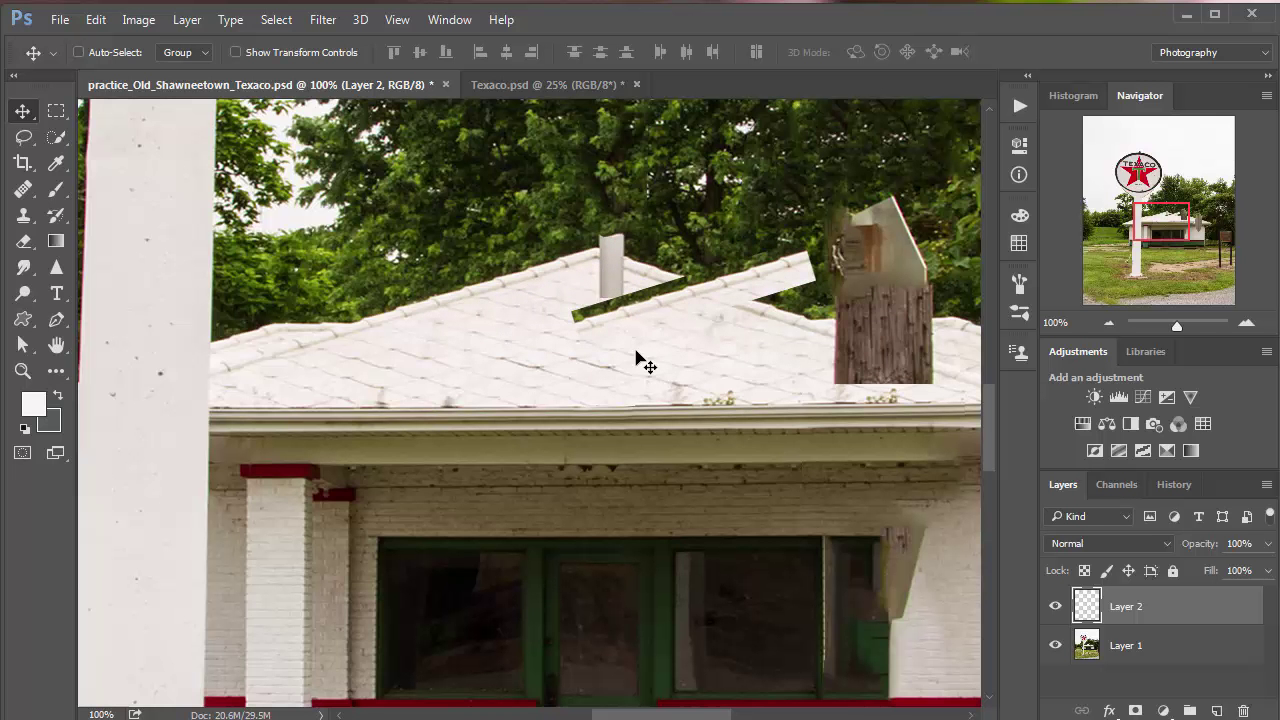
drag(837, 414, 605, 418)
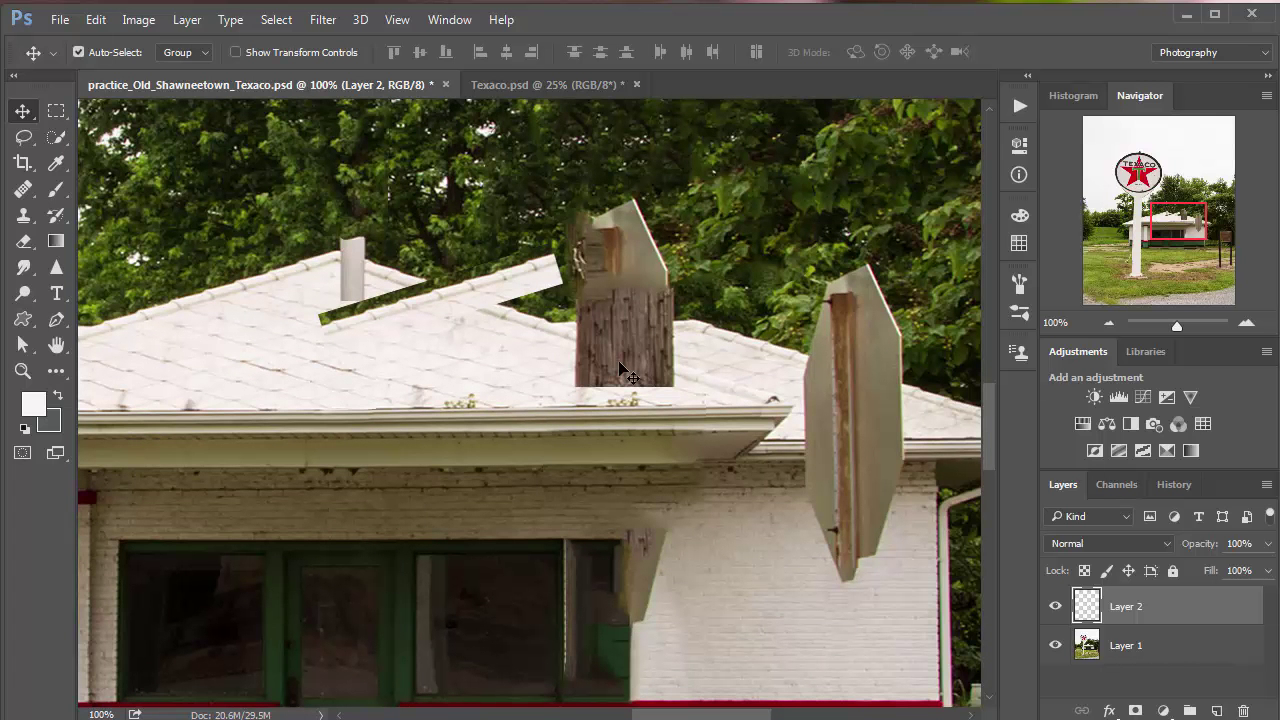
Rotate the roof strip about 37.8° and move it onto the right slope.
key(ctrl+t)
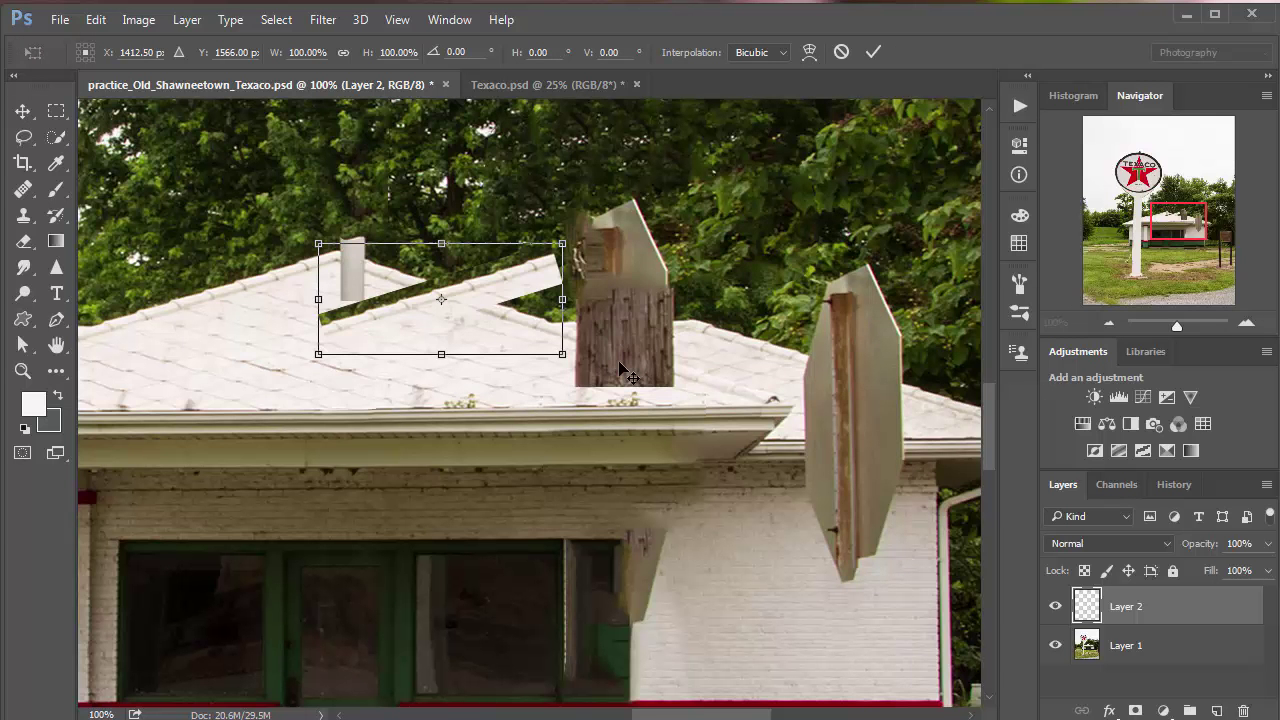
drag(648, 346, 600, 492)
drag(553, 382, 699, 444)
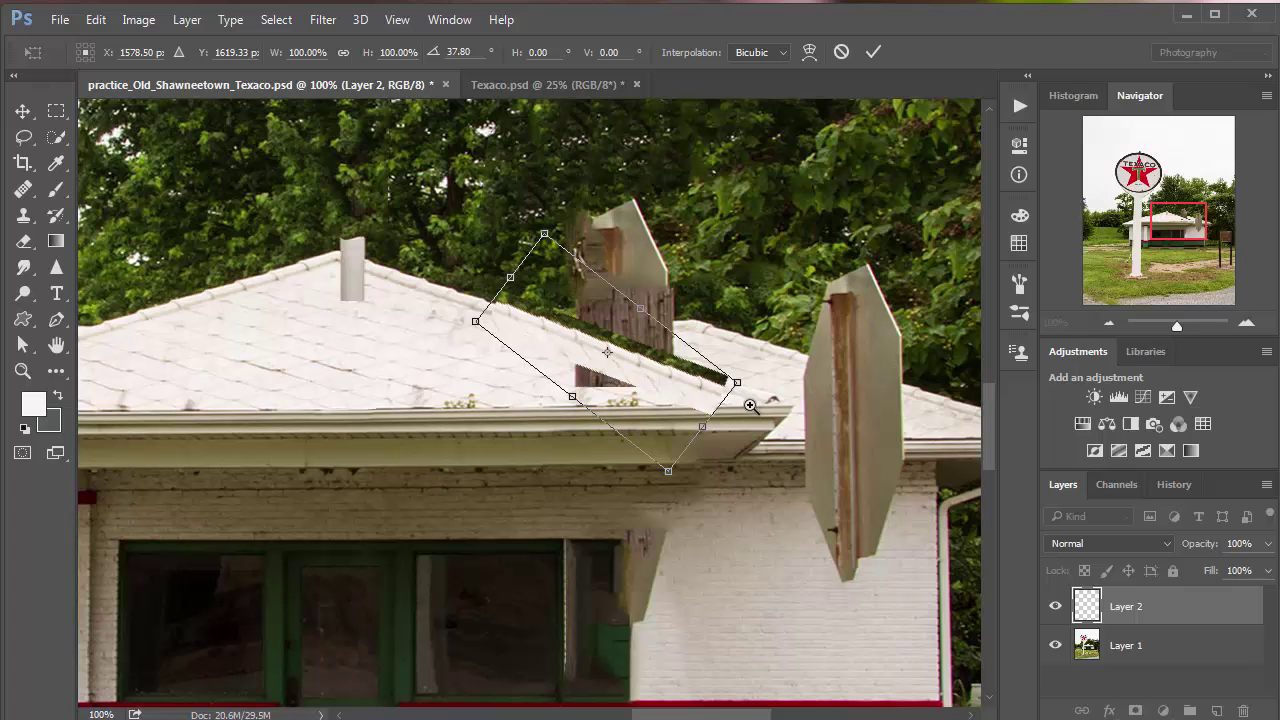
Flip the copied roof patch horizontally and rotate it about 1.65° to match the roof slope.
click(666, 371)
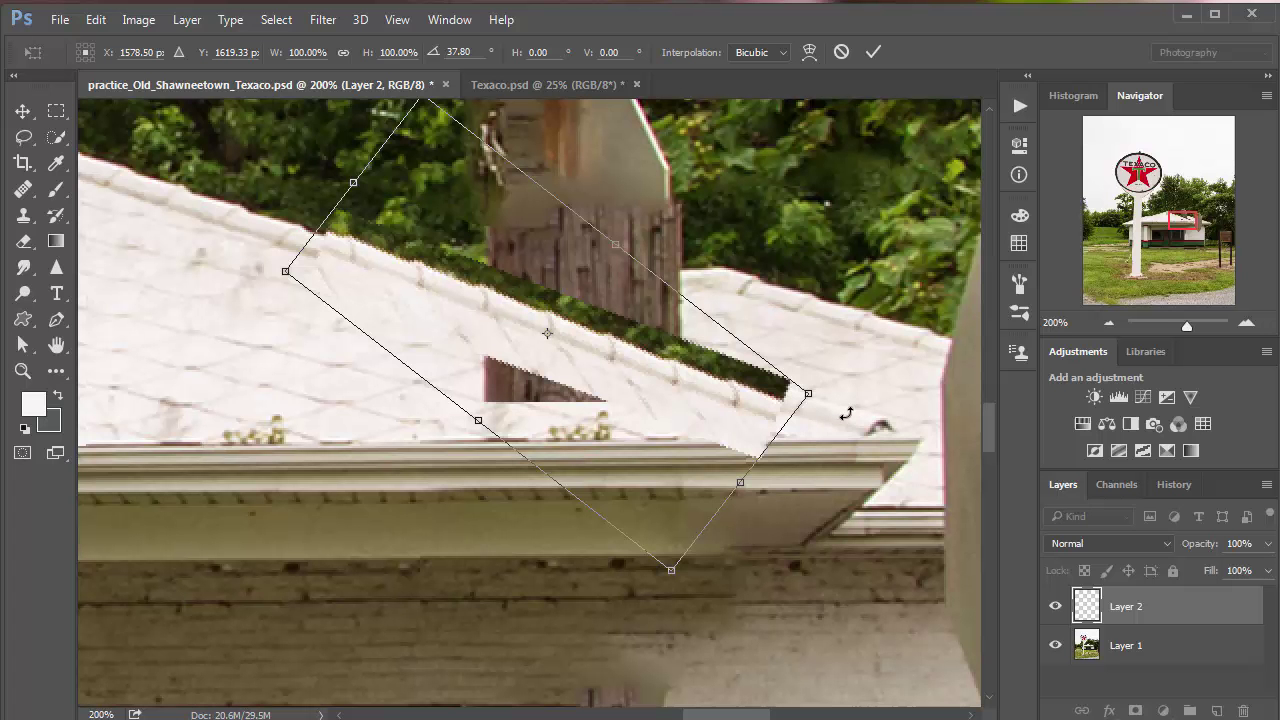
drag(846, 410, 852, 402)
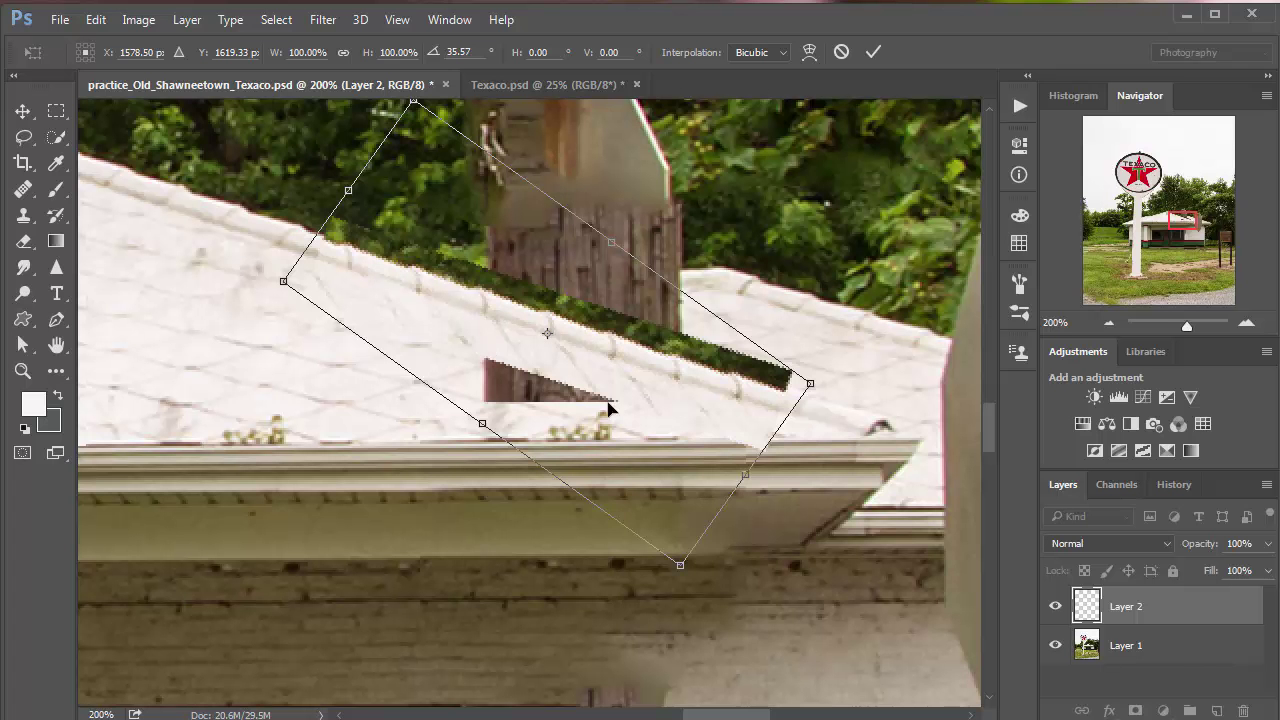
right_click(585, 365)
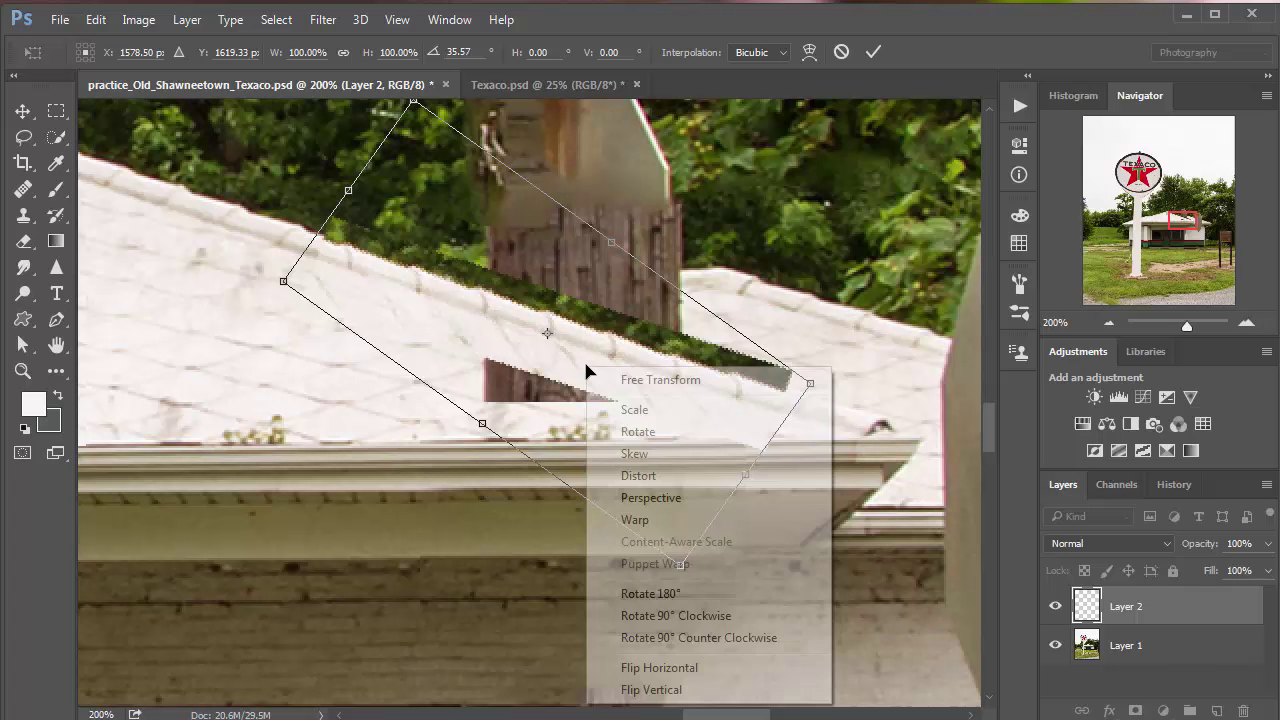
click(683, 677)
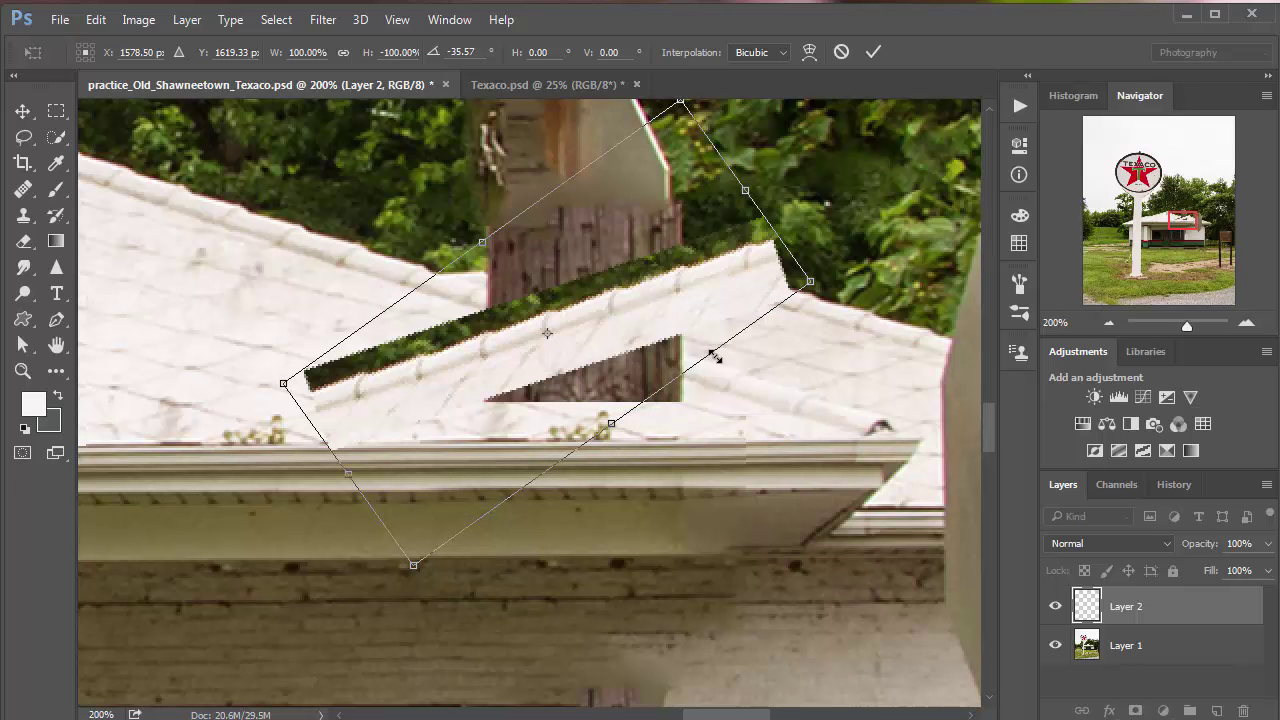
drag(815, 213, 826, 362)
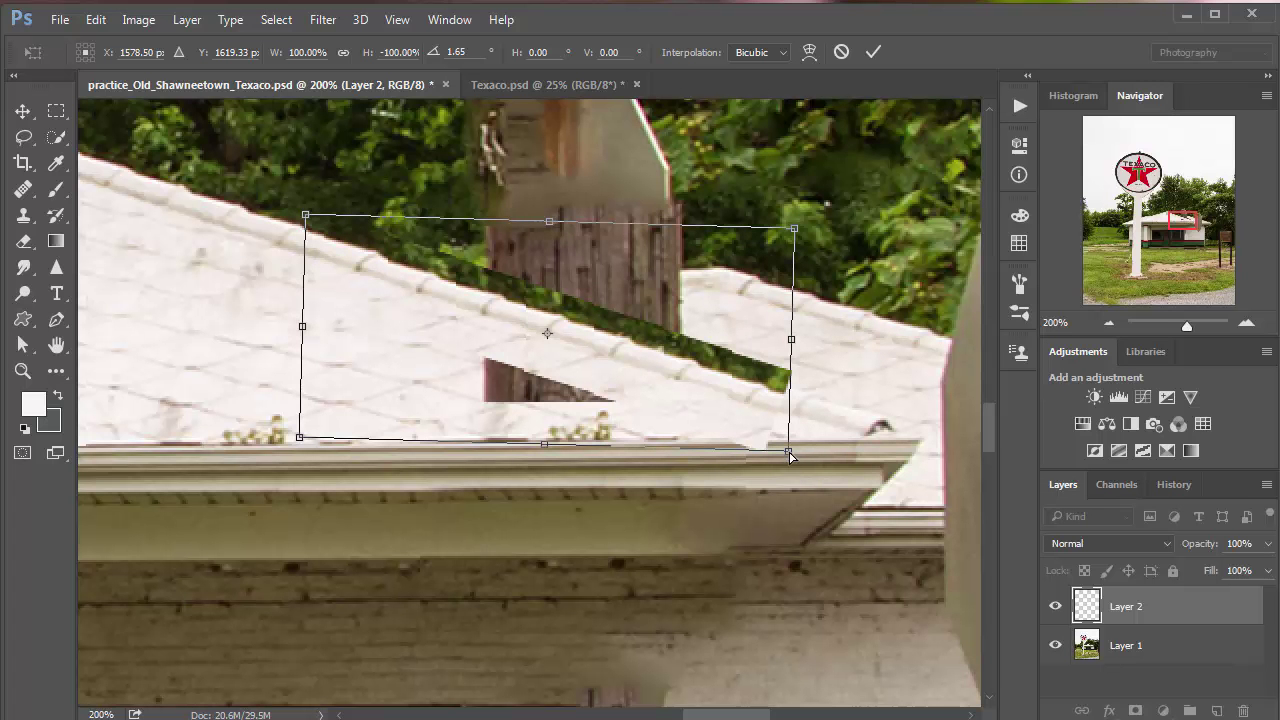
drag(790, 455, 790, 432)
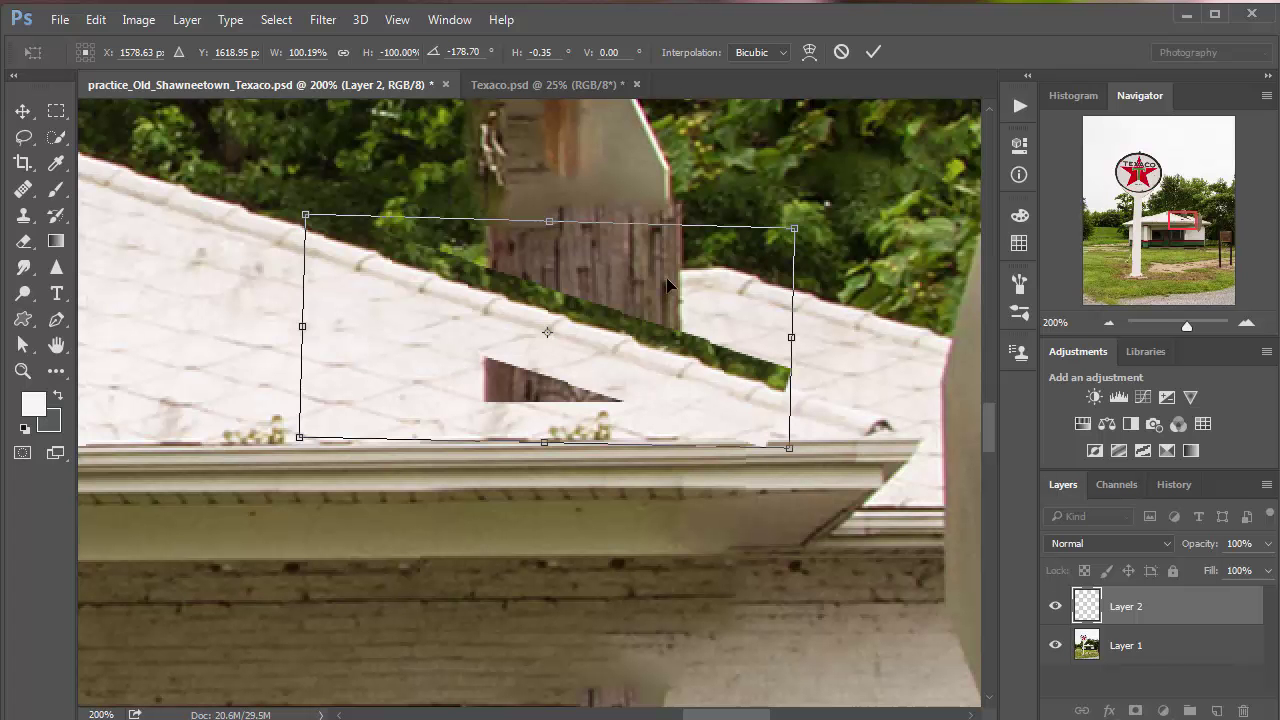
Commit the transform, add a layer mask to Layer 2, and paint the green strip with a smaller brush.
key(Return)
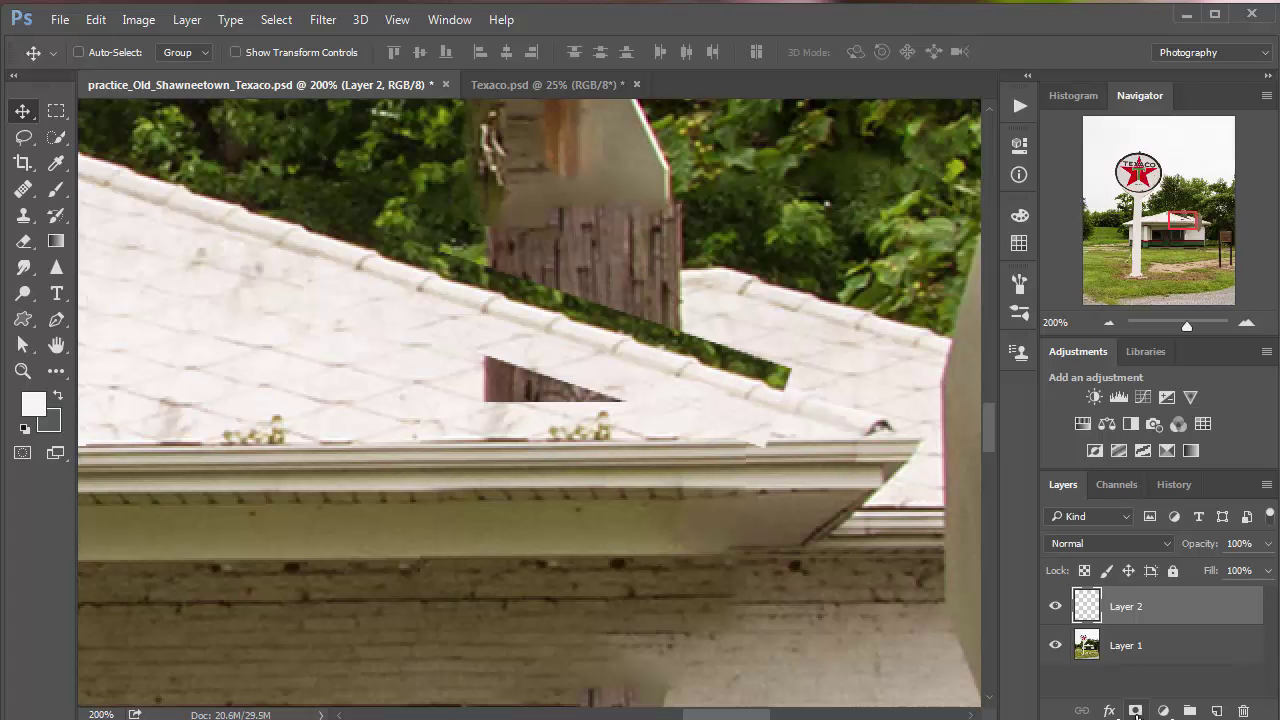
click(1135, 711)
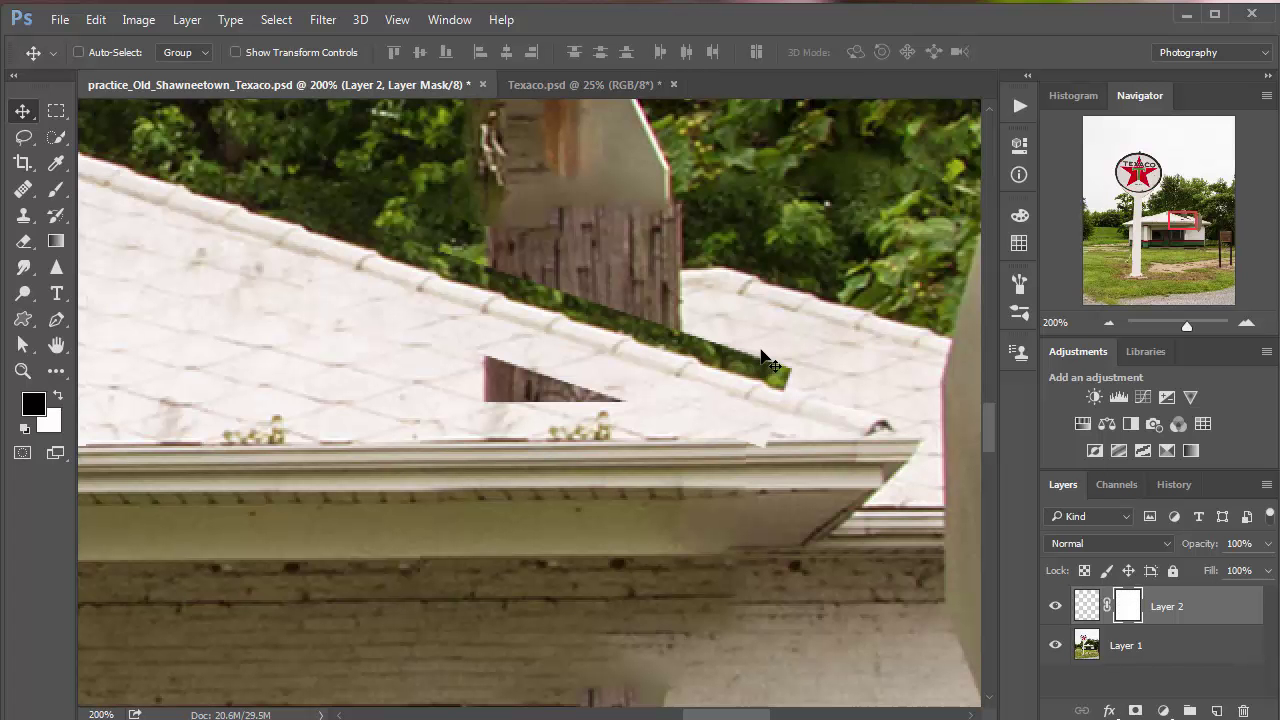
key(b)
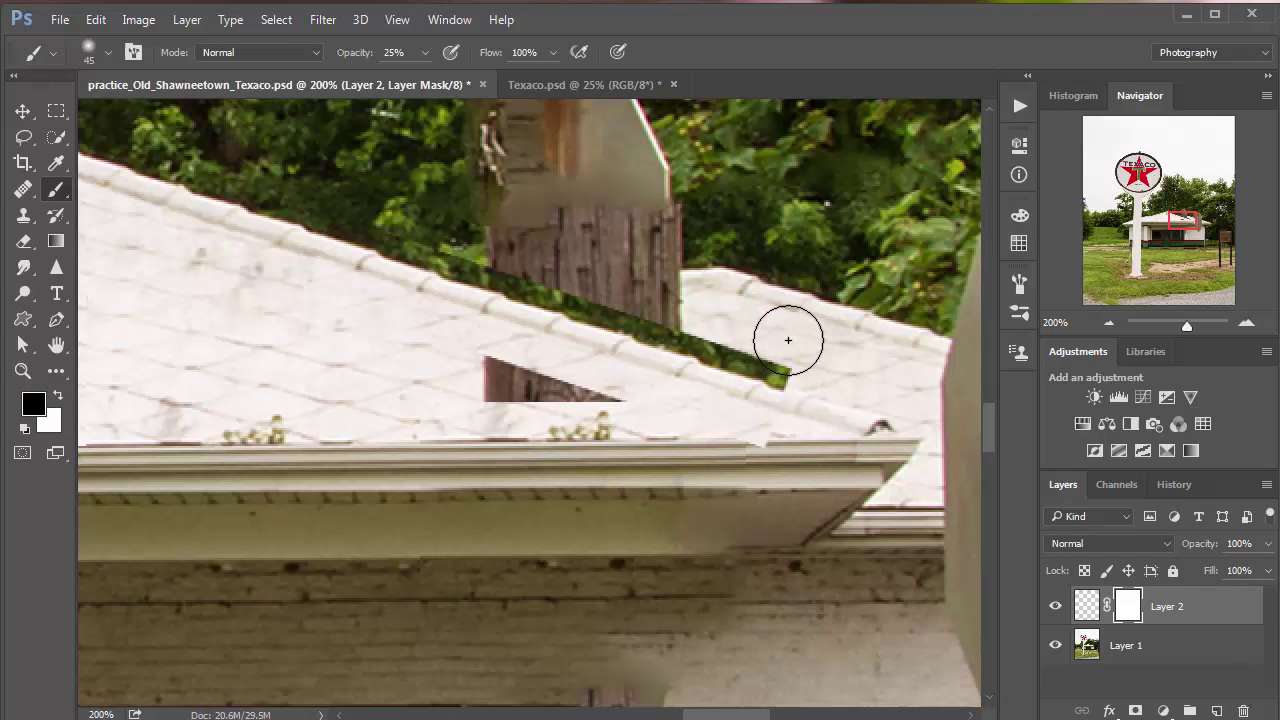
key(bracketleft)
key(bracketleft)
key(bracketleft)
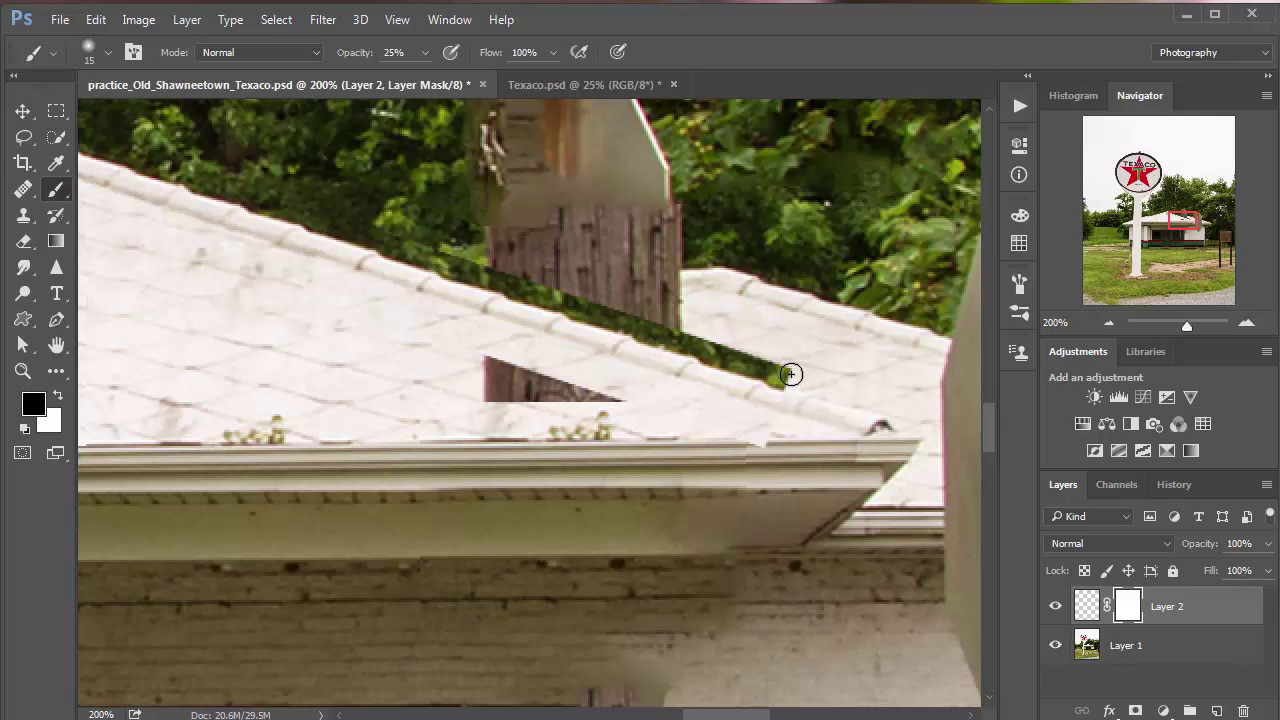
mouse_move(790, 374)
mouse_down()
mouse_move(745, 360)
mouse_move(770, 368)
mouse_up()
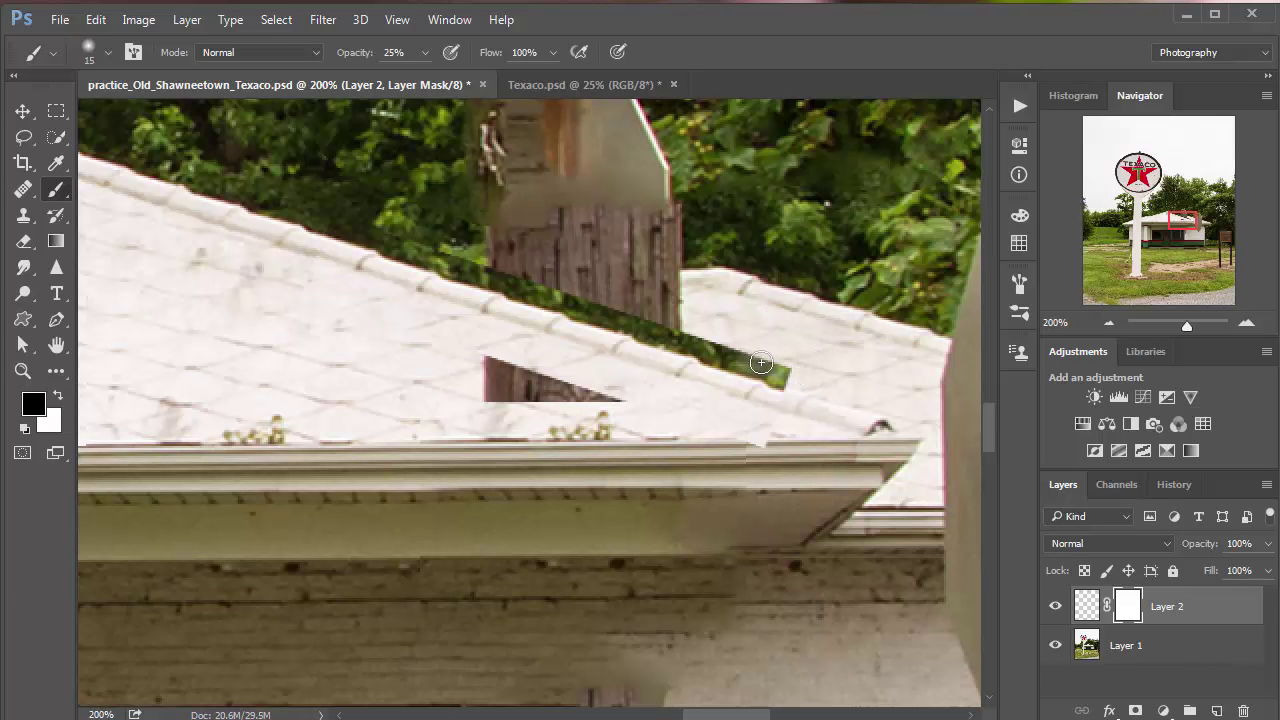
At 100% brush opacity, mask out the green strip and dark wedge, then target Layer 2's pixels.
click(426, 53)
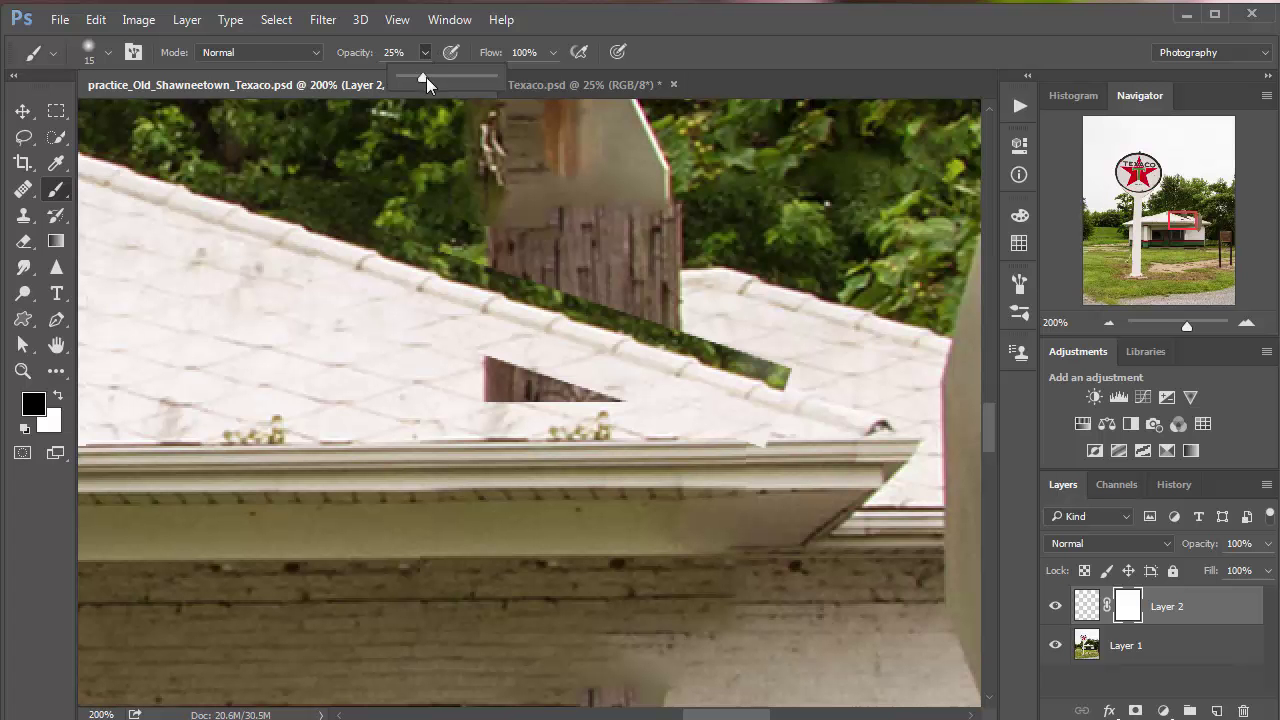
drag(424, 76, 498, 77)
click(761, 364)
mouse_move(761, 364)
mouse_down()
mouse_move(734, 354)
mouse_move(794, 380)
mouse_move(726, 343)
mouse_move(632, 318)
mouse_move(720, 357)
mouse_move(711, 349)
mouse_up()
drag(607, 316, 369, 231)
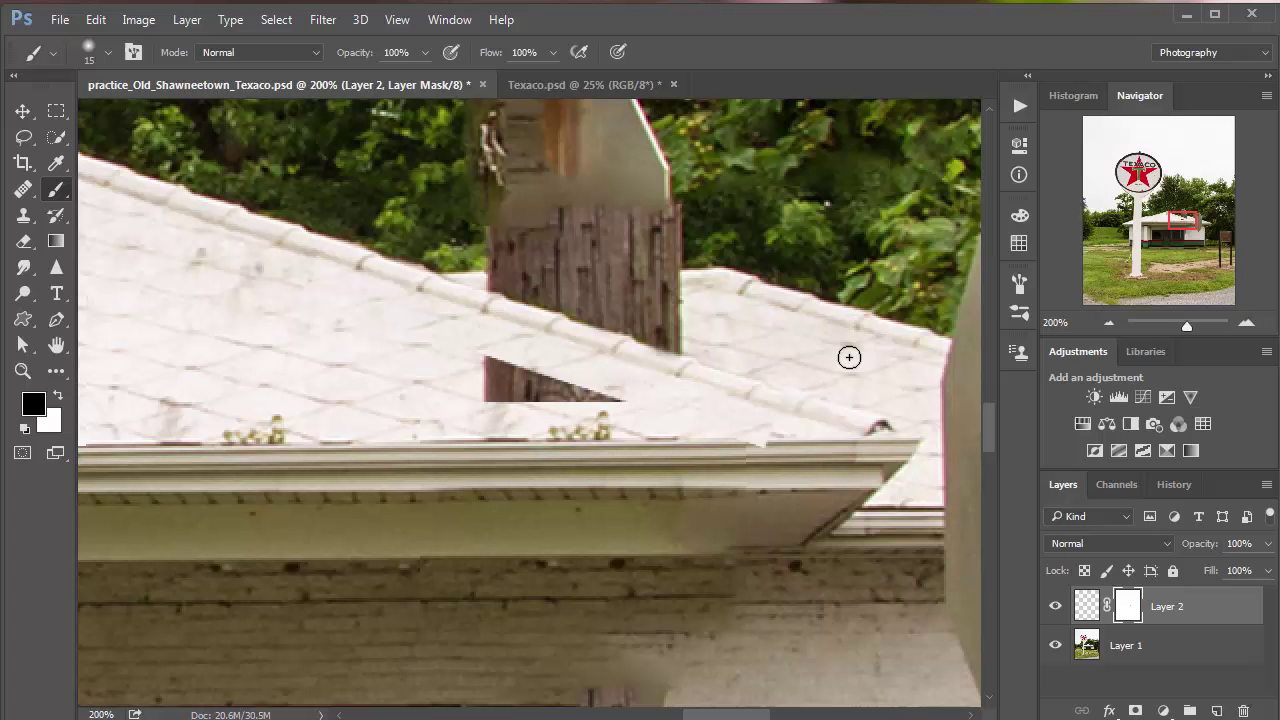
mouse_move(546, 397)
mouse_down()
mouse_move(616, 393)
mouse_move(611, 380)
mouse_move(518, 390)
mouse_move(608, 382)
mouse_move(589, 378)
mouse_up()
click(1086, 614)
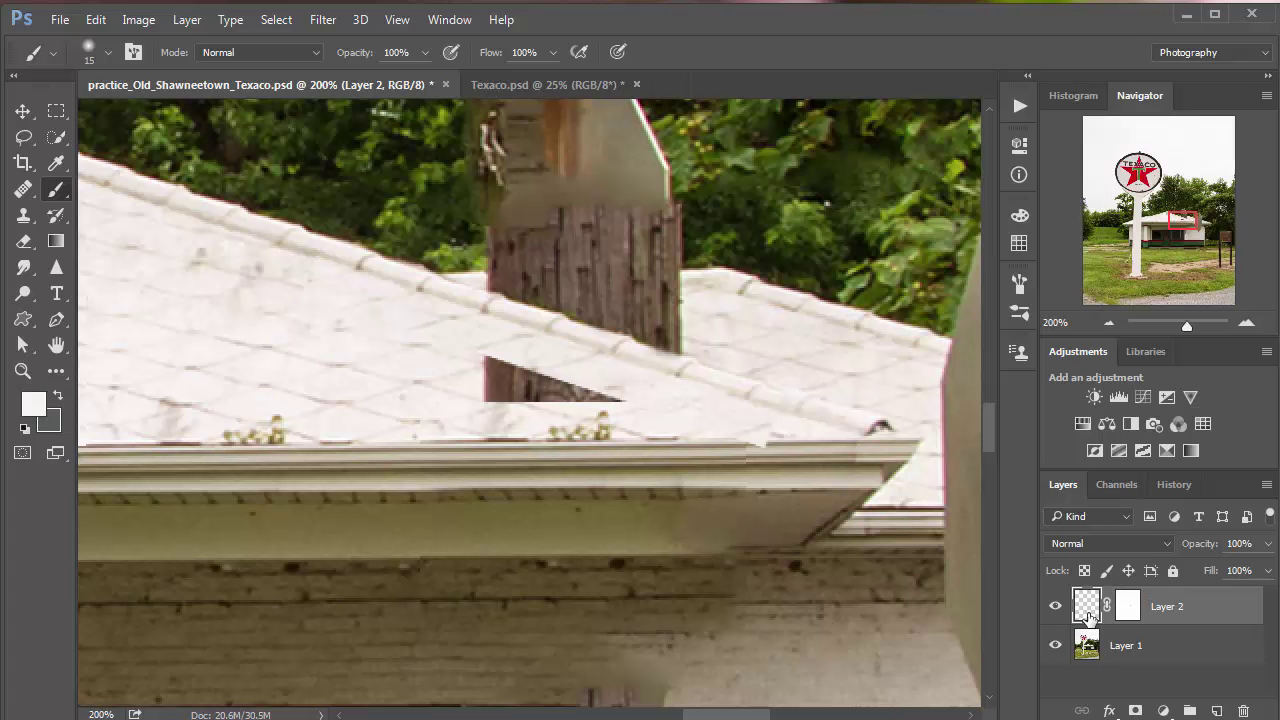
Merge the roof patch into Layer 1, save, and copy a rectangle of clean shingles to Layer 2.
key(ctrl+e)
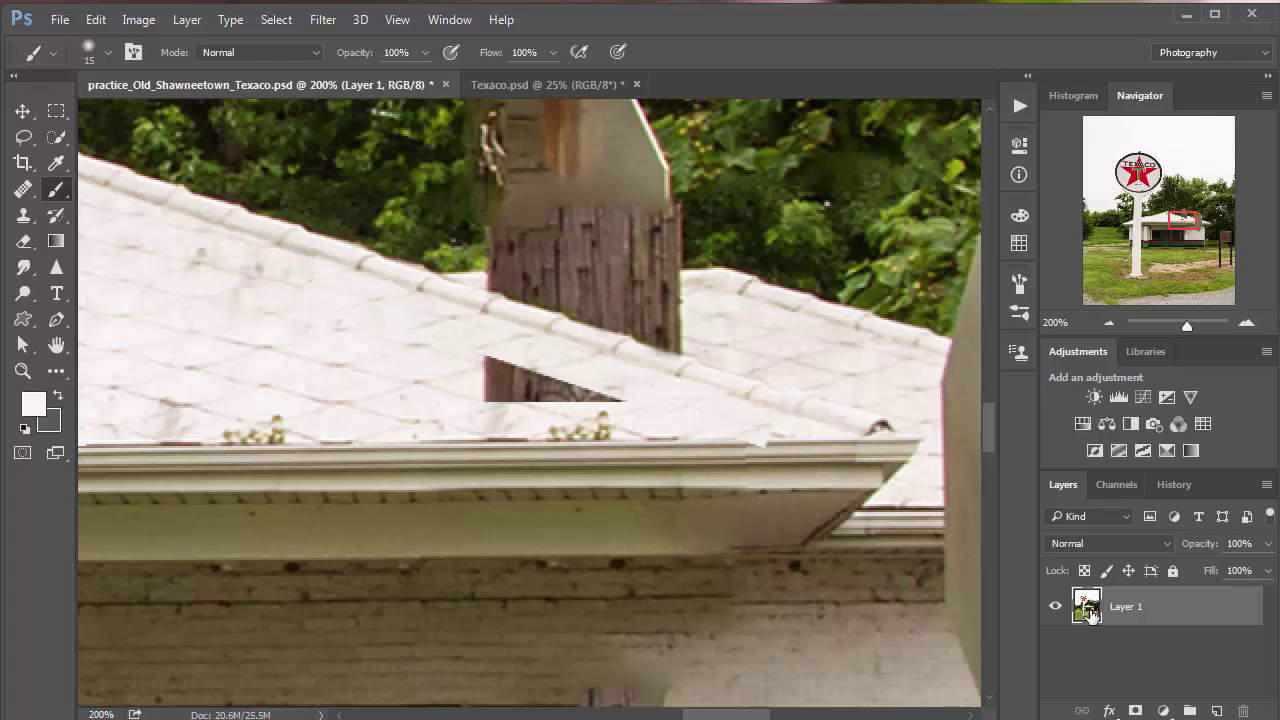
key(ctrl+s)
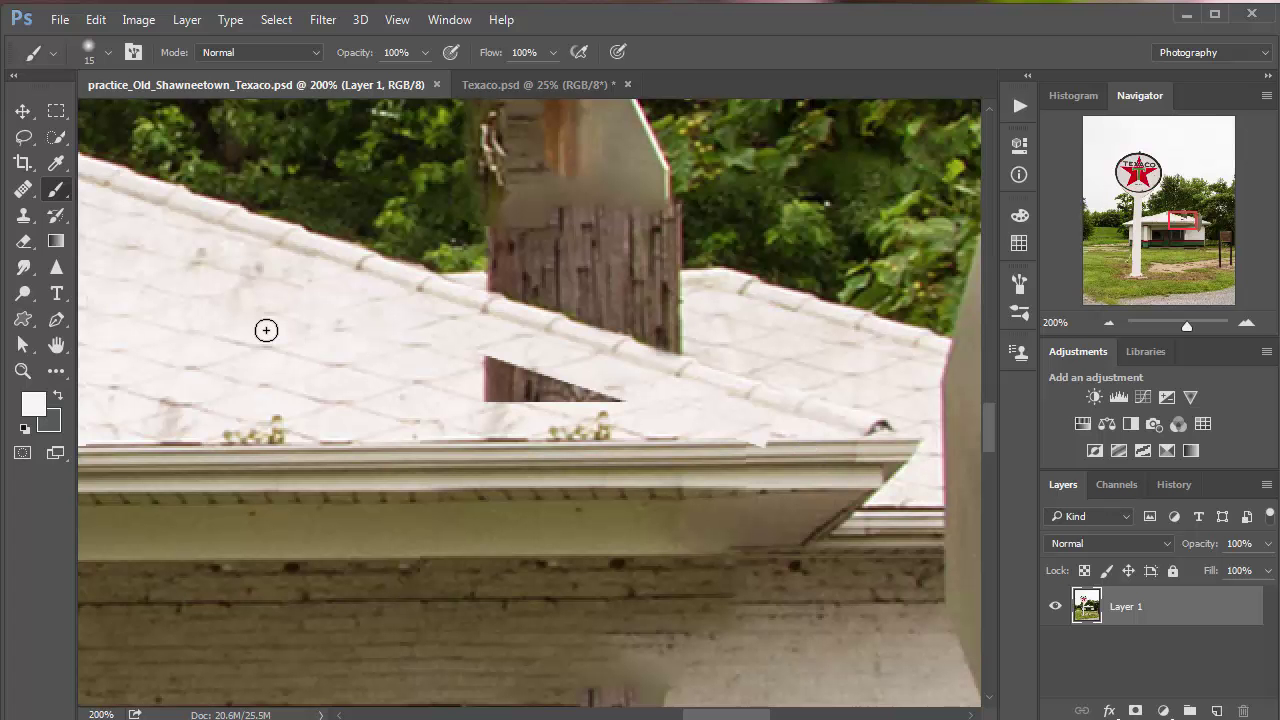
key(m)
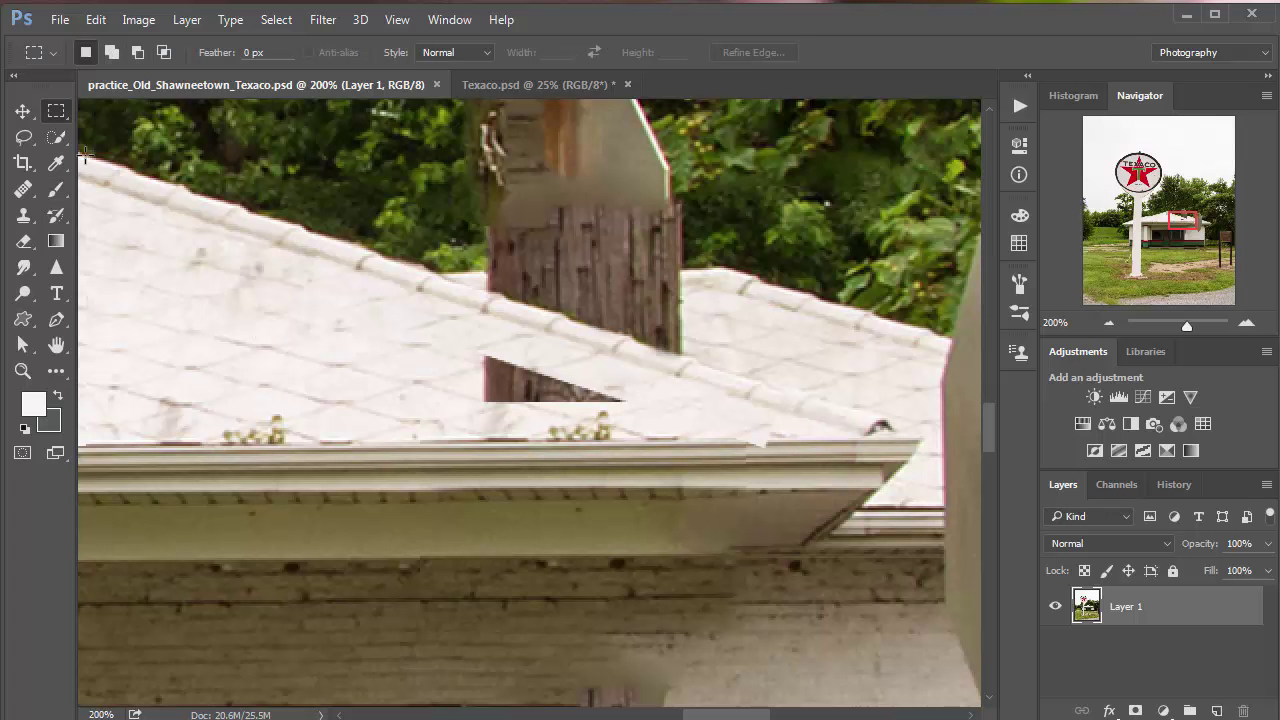
drag(460, 383, 537, 391)
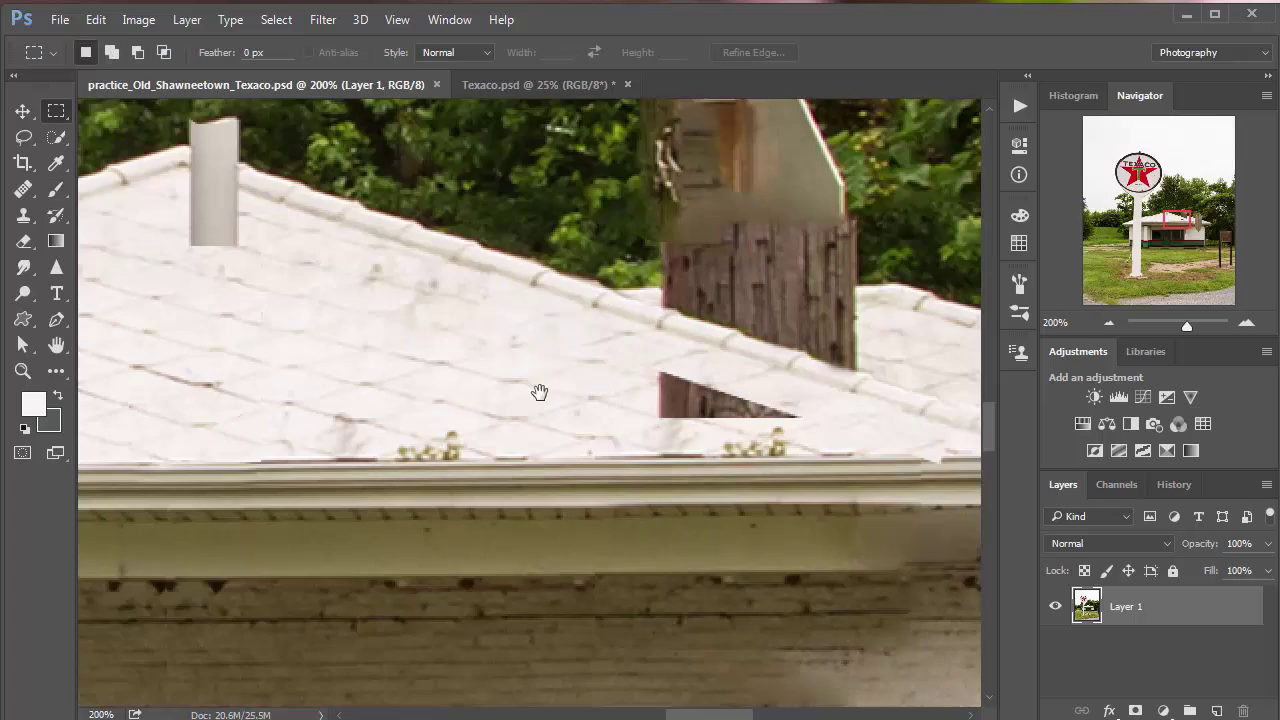
drag(394, 386, 449, 386)
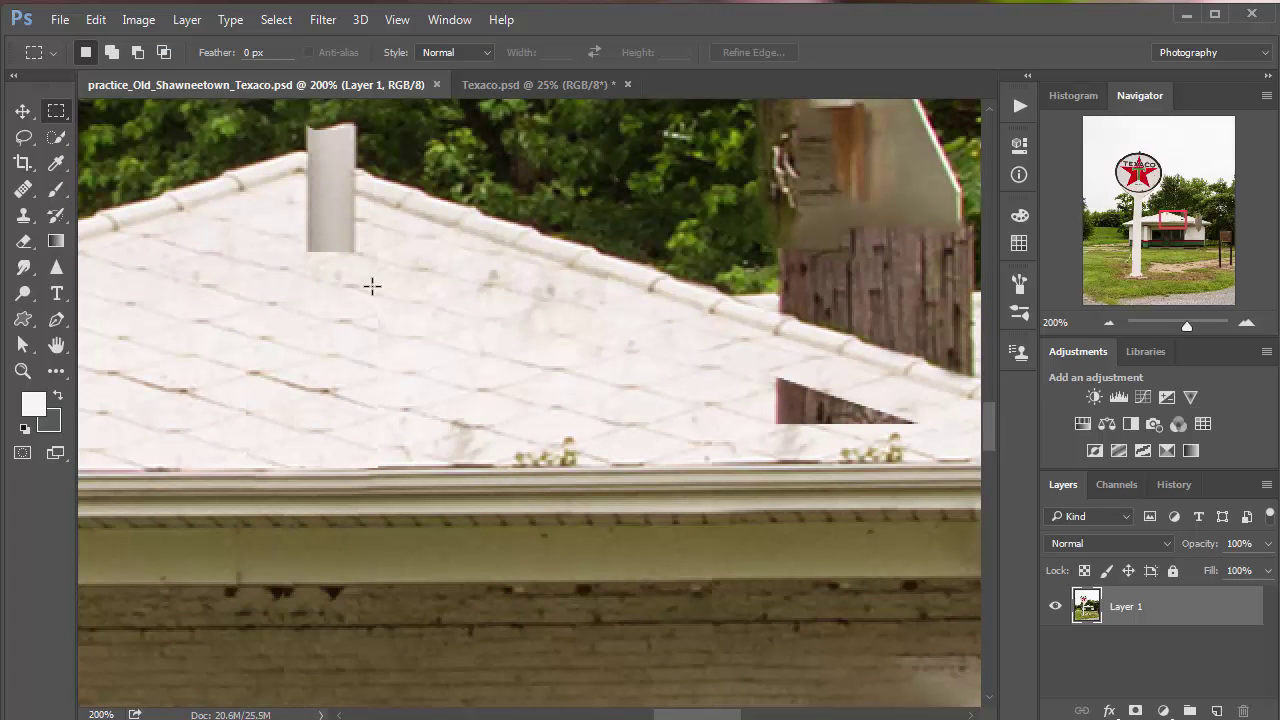
drag(372, 272, 469, 369)
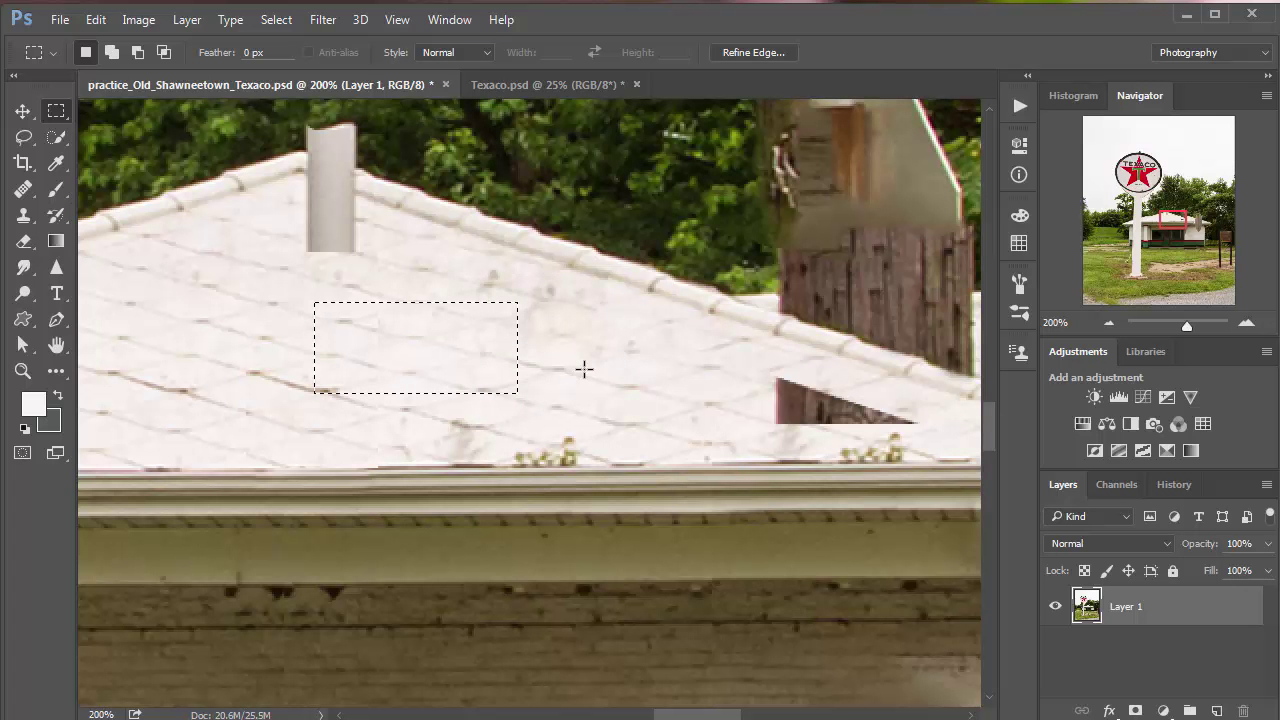
key(ctrl+j)
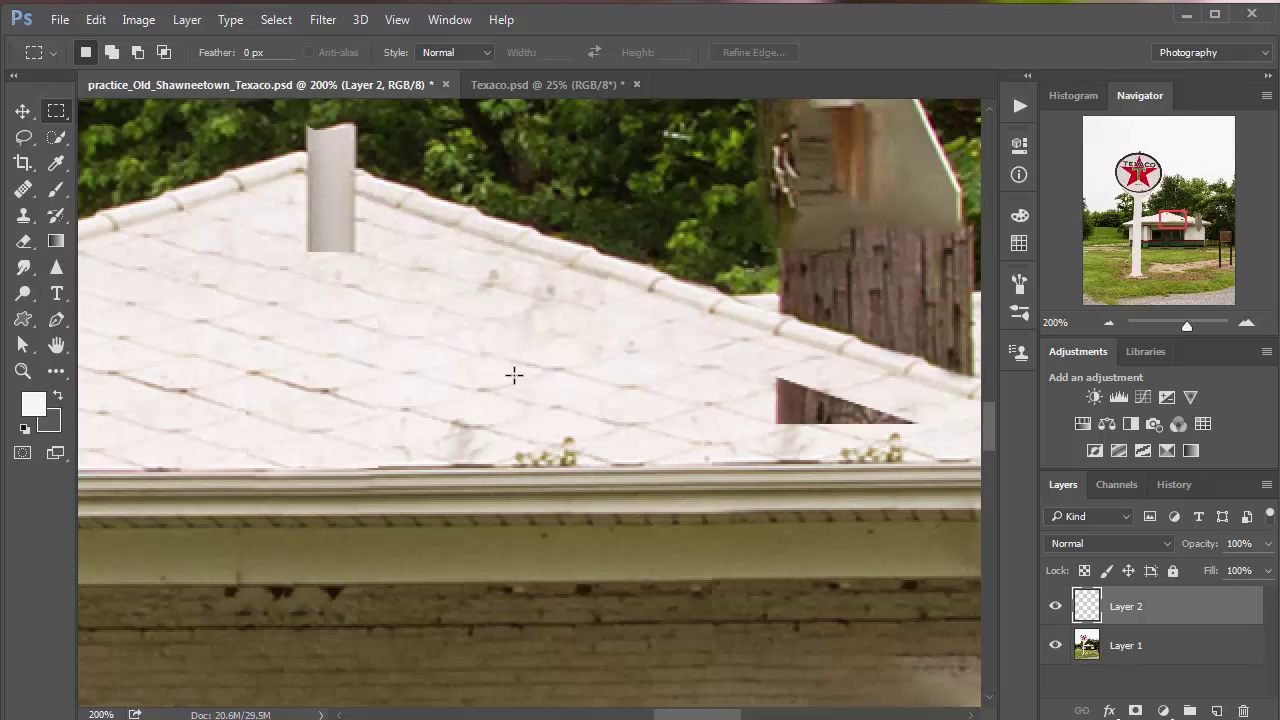
Move the shingle patch over the wedge near the gutter, rotate and skew it, and nudge it into place.
key(v)
drag(517, 360, 914, 451)
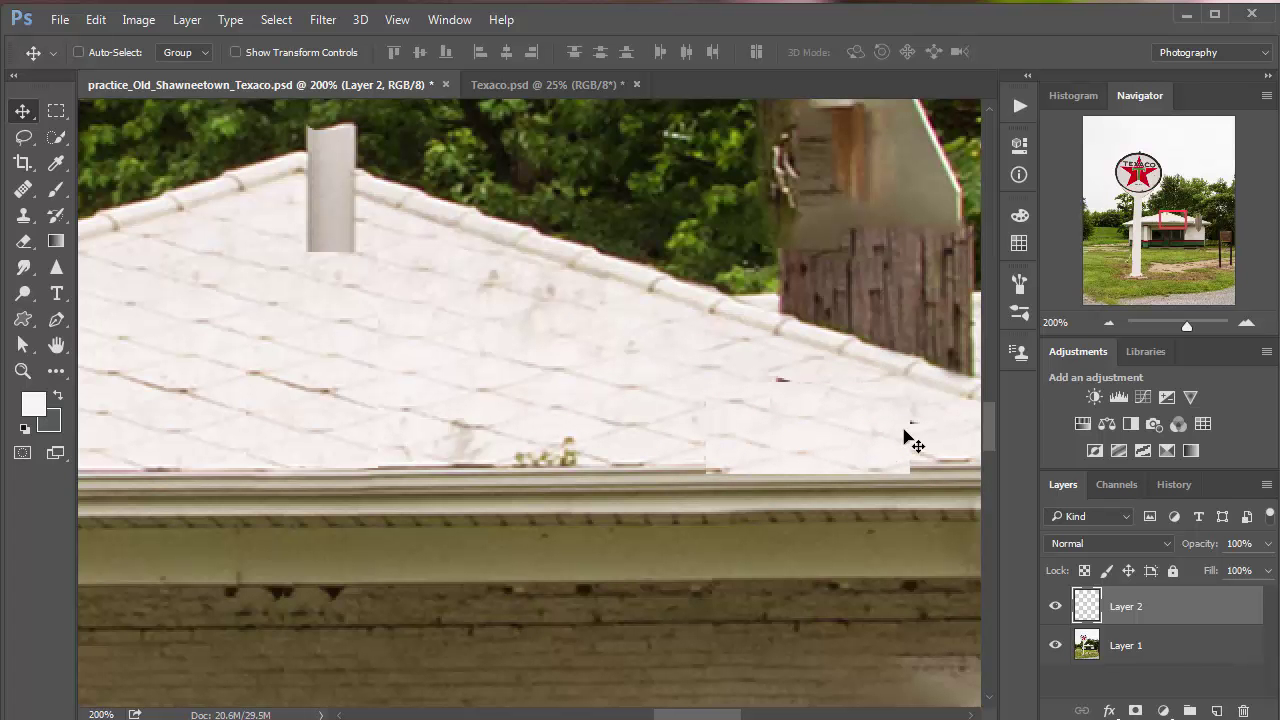
key(ctrl)
key(ctrl+t)
drag(943, 451, 942, 456)
drag(945, 451, 945, 450)
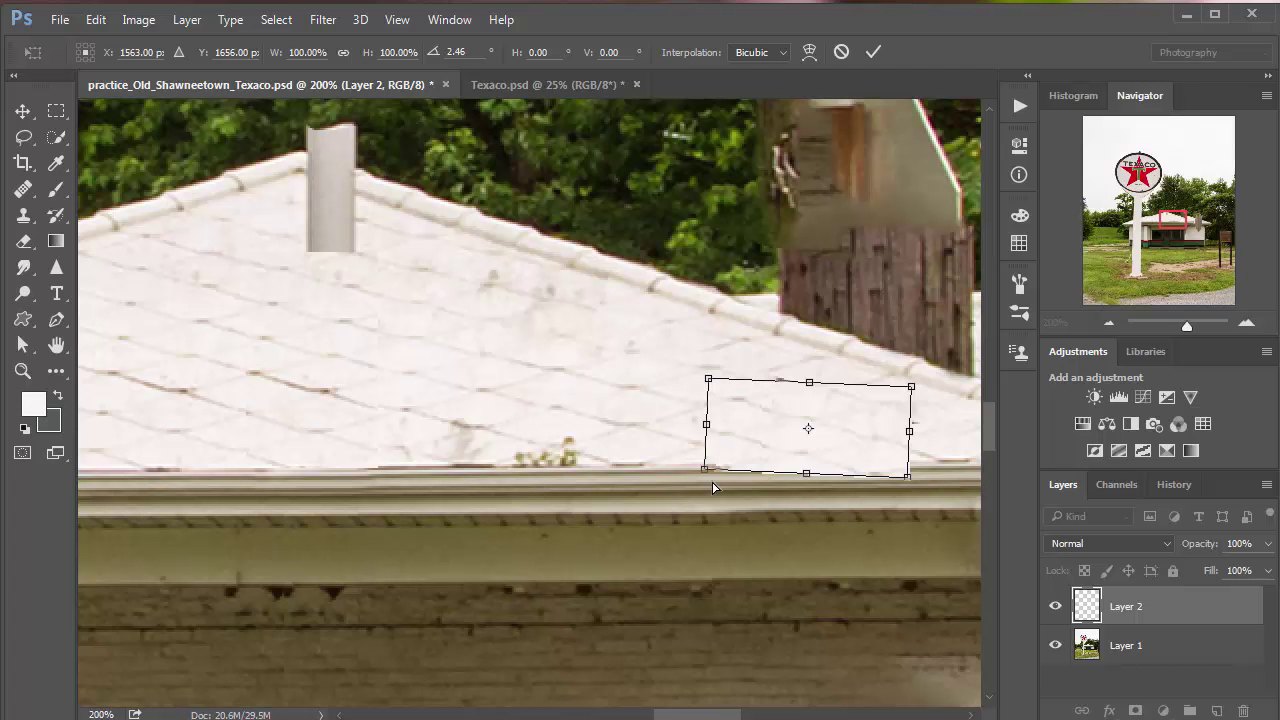
drag(708, 380, 672, 386)
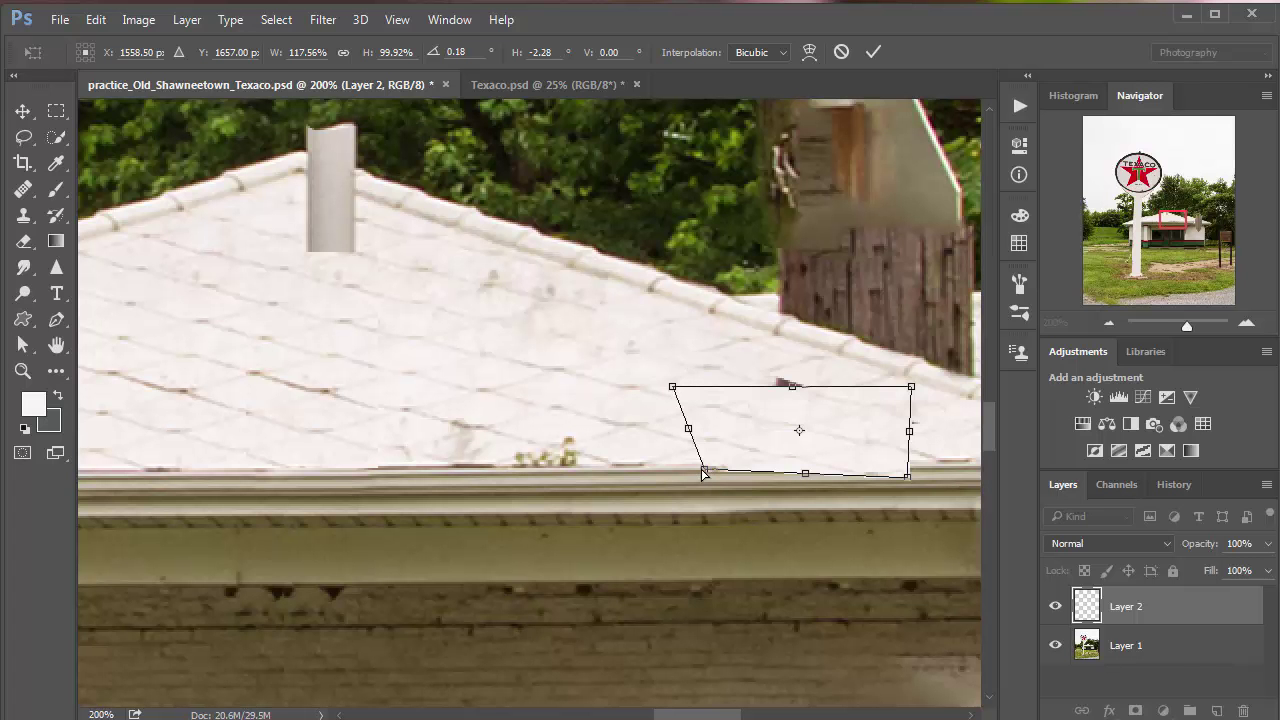
drag(703, 474, 697, 473)
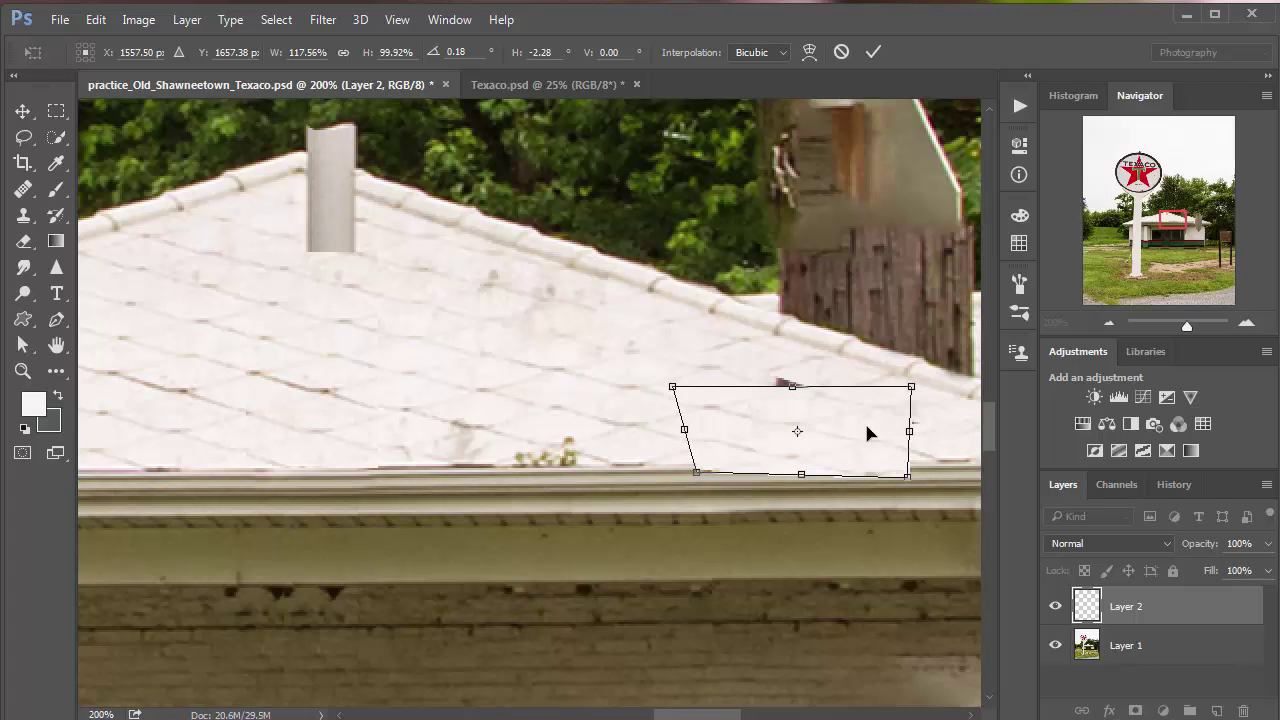
key(Return)
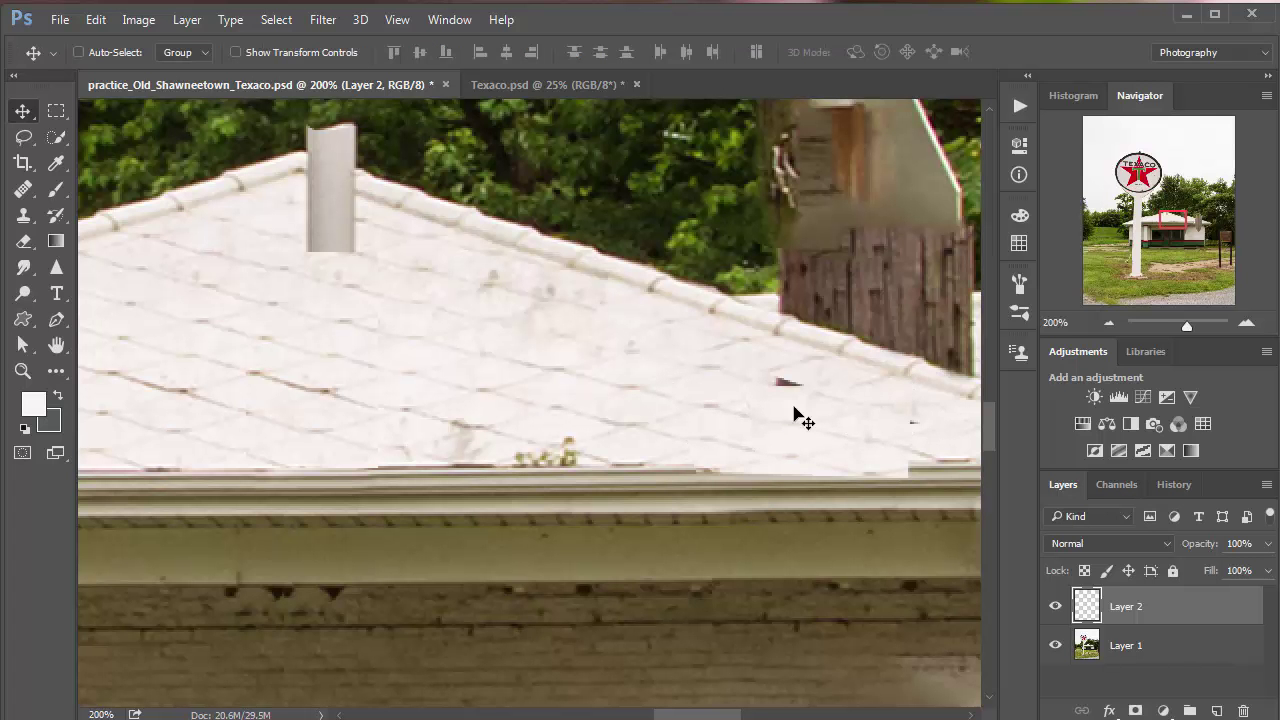
key(ctrl)
key(Up)
key(Up)
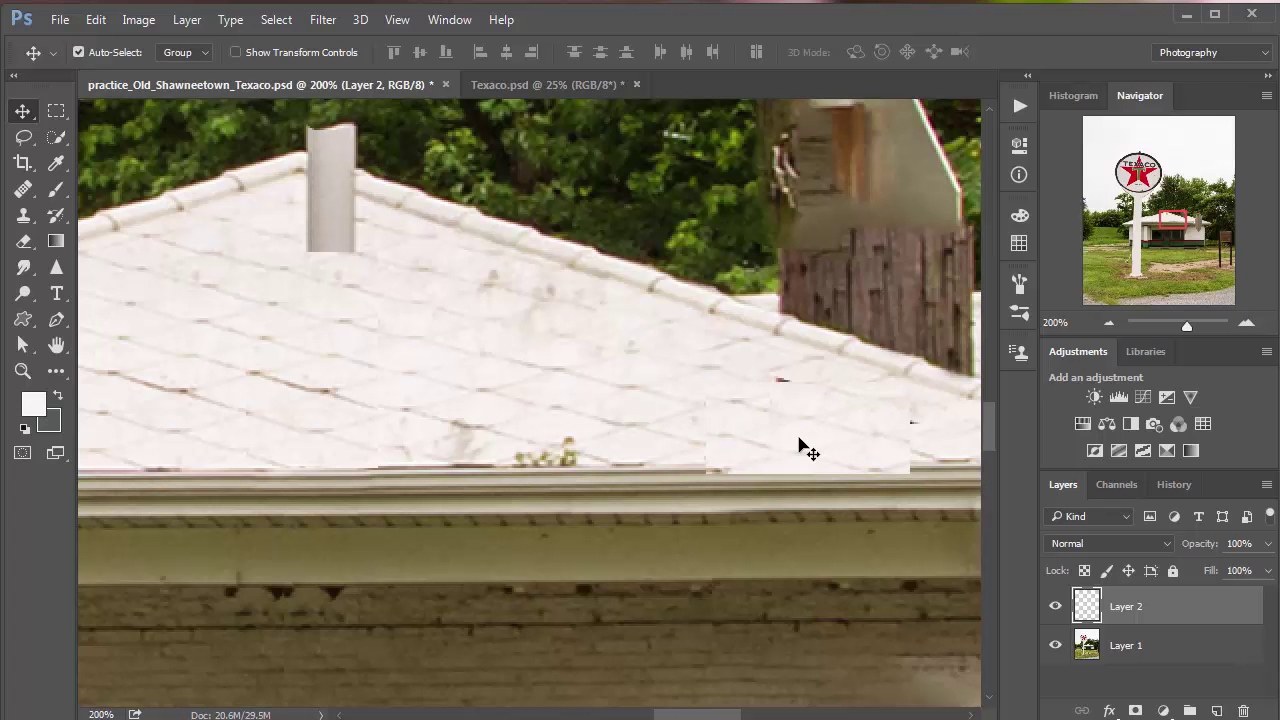
drag(796, 431, 755, 431)
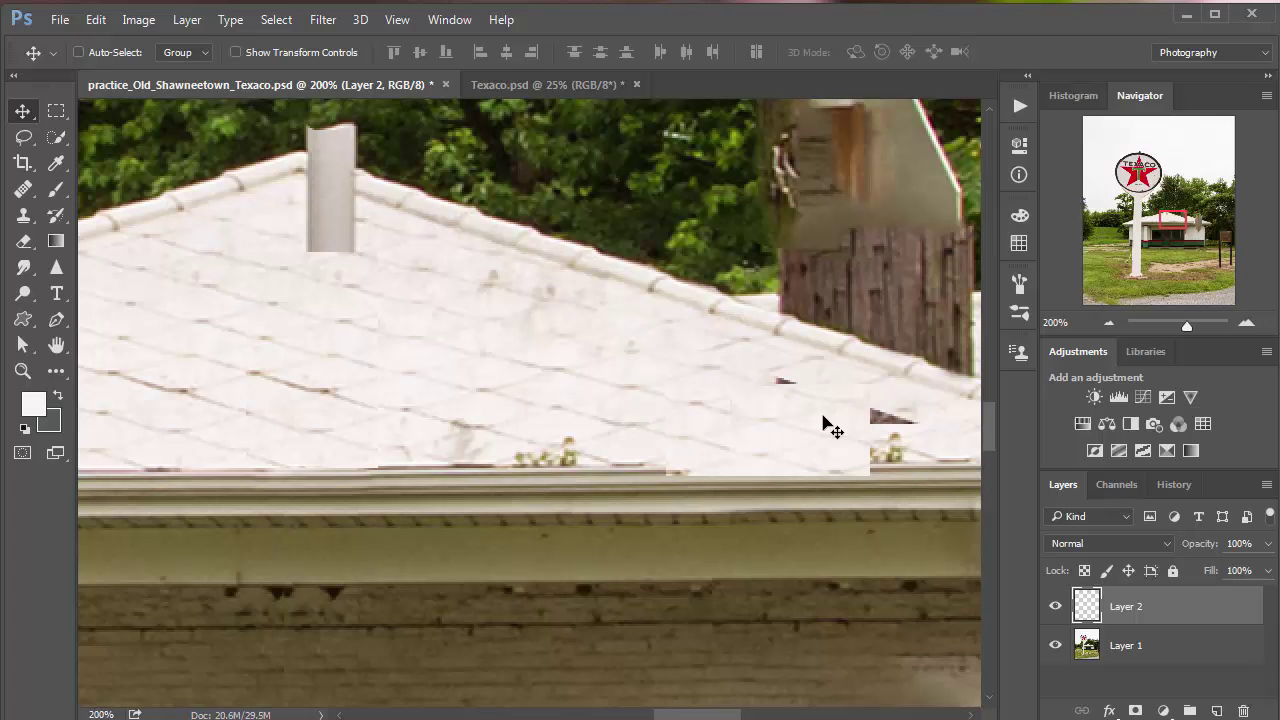
Stretch the patch to 129.9% width, tilt it 1.32°, and fit its corners to the roofline.
key(ctrl)
key(ctrl+t)
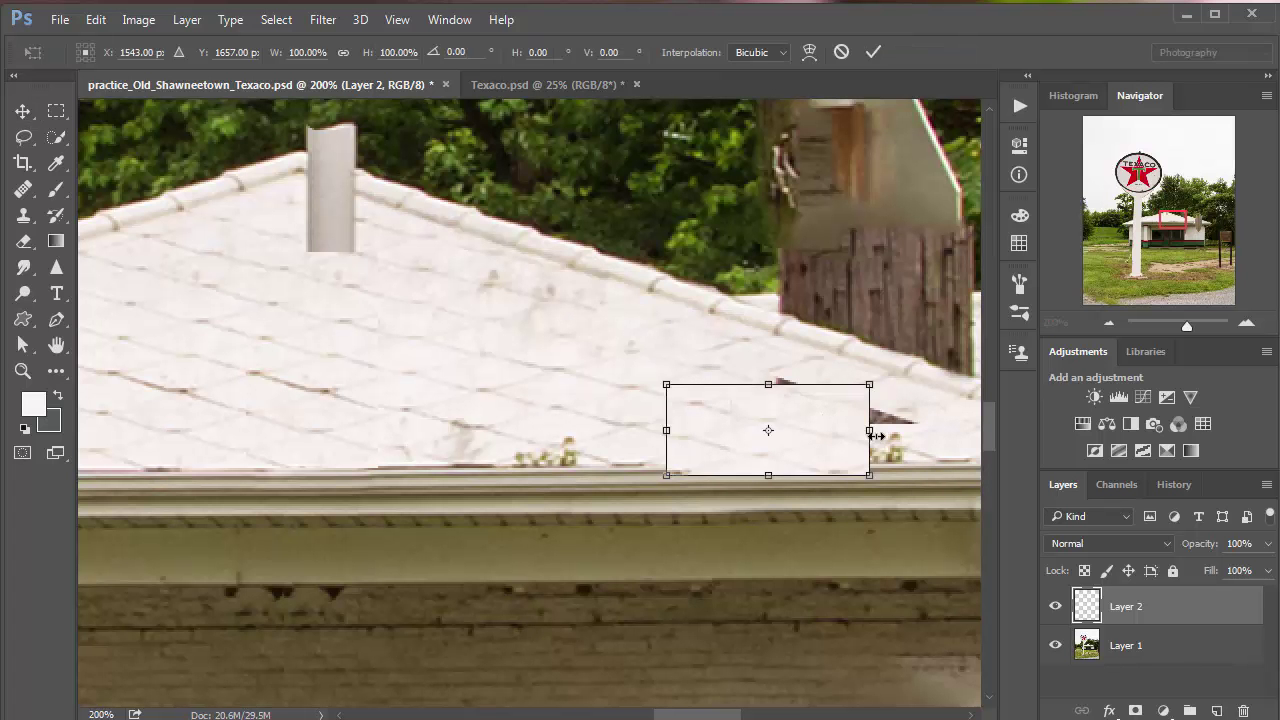
drag(878, 436, 922, 436)
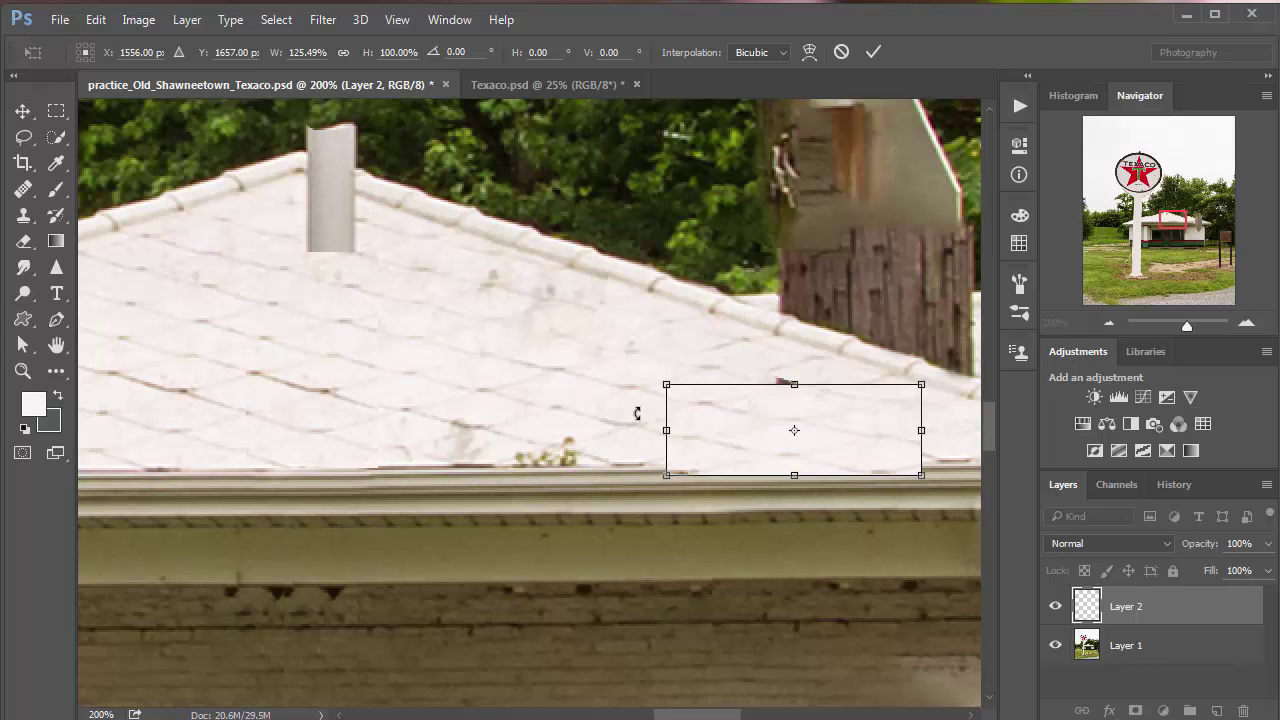
drag(637, 413, 634, 409)
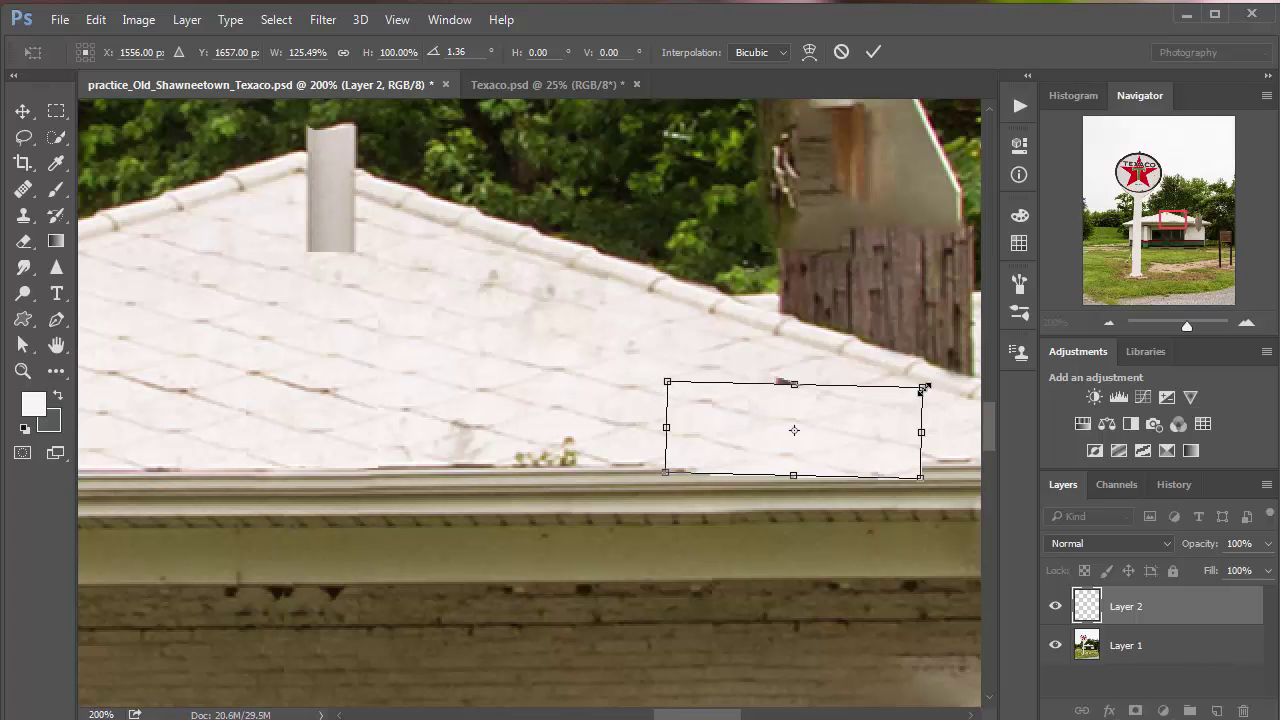
drag(922, 394, 922, 401)
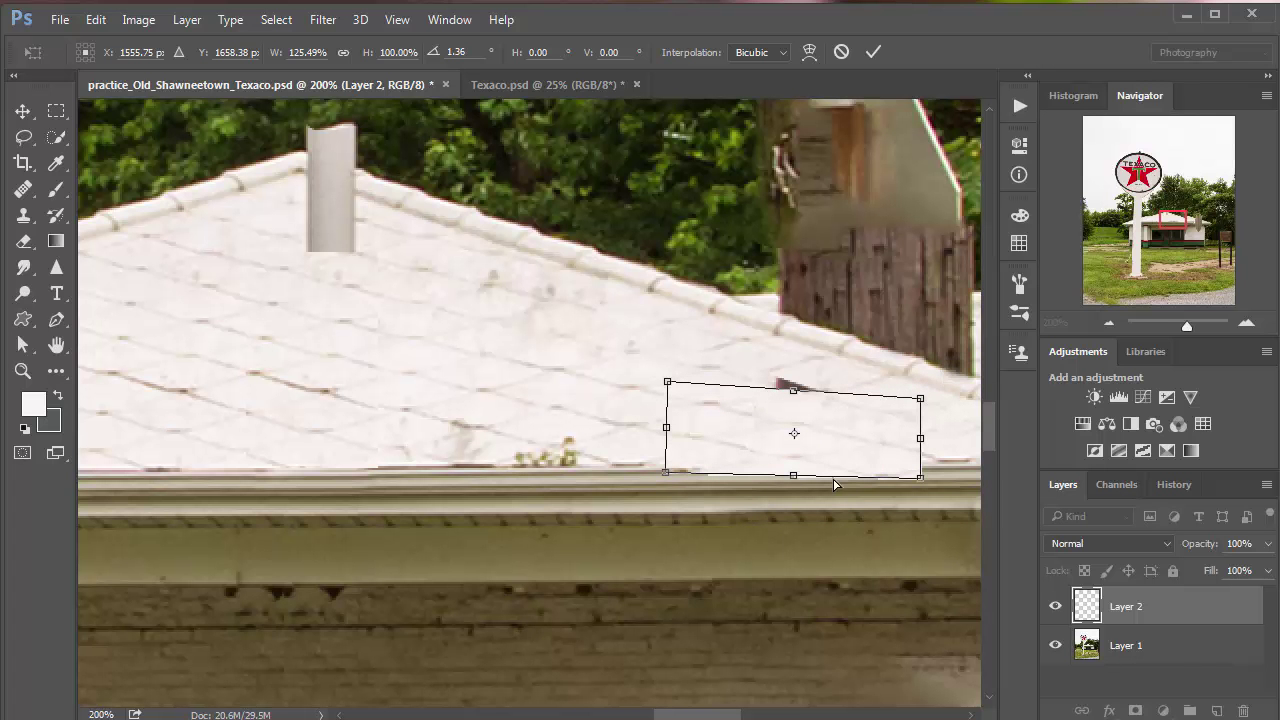
drag(666, 478, 657, 479)
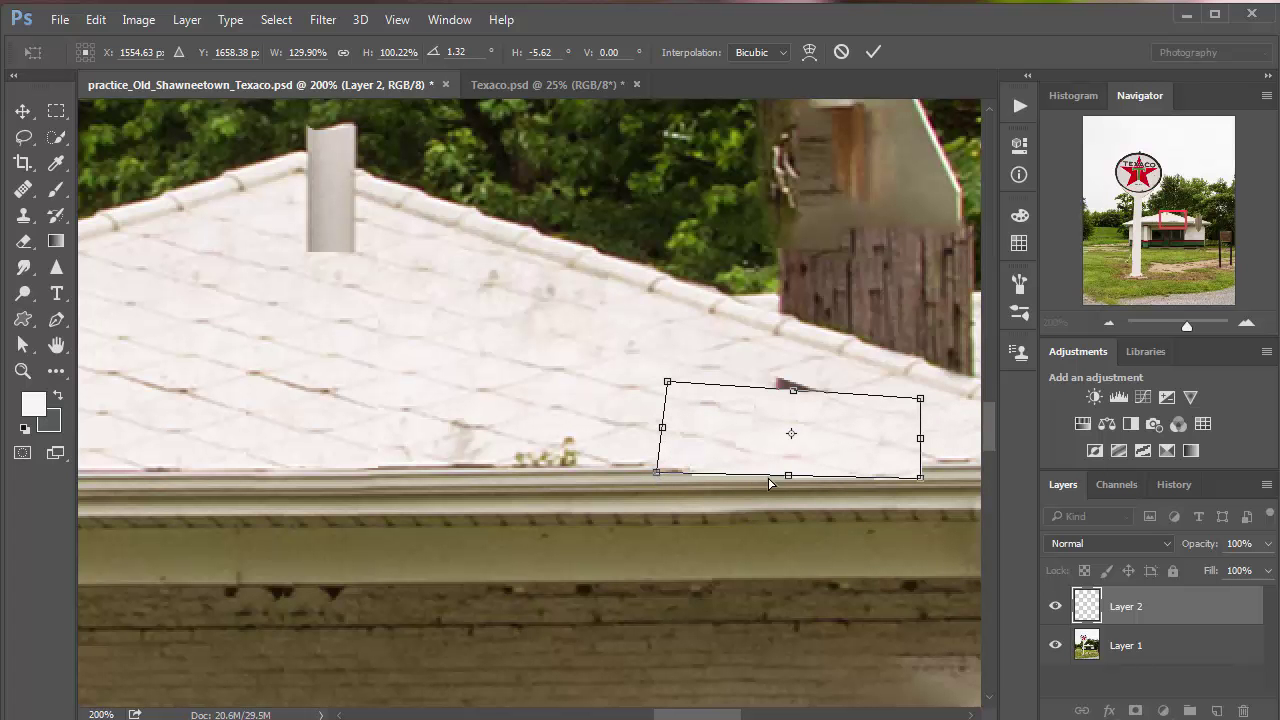
drag(793, 390, 792, 390)
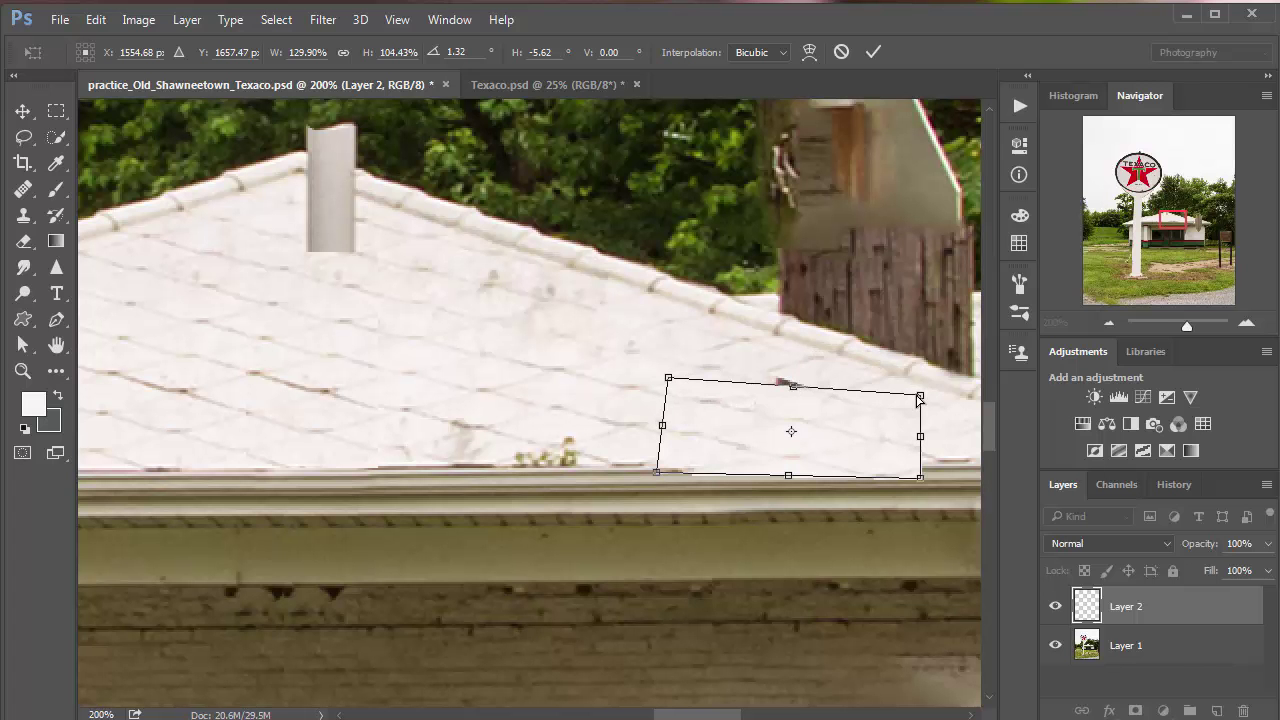
drag(920, 401, 919, 406)
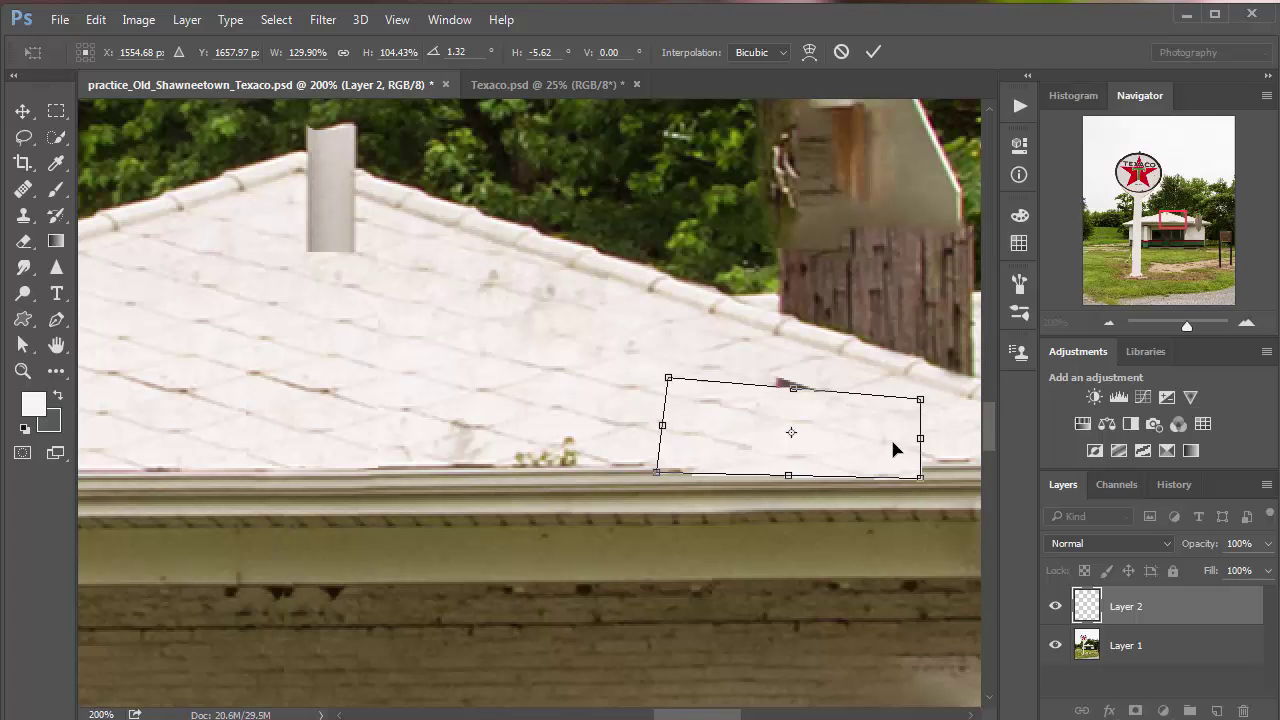
key(Return)
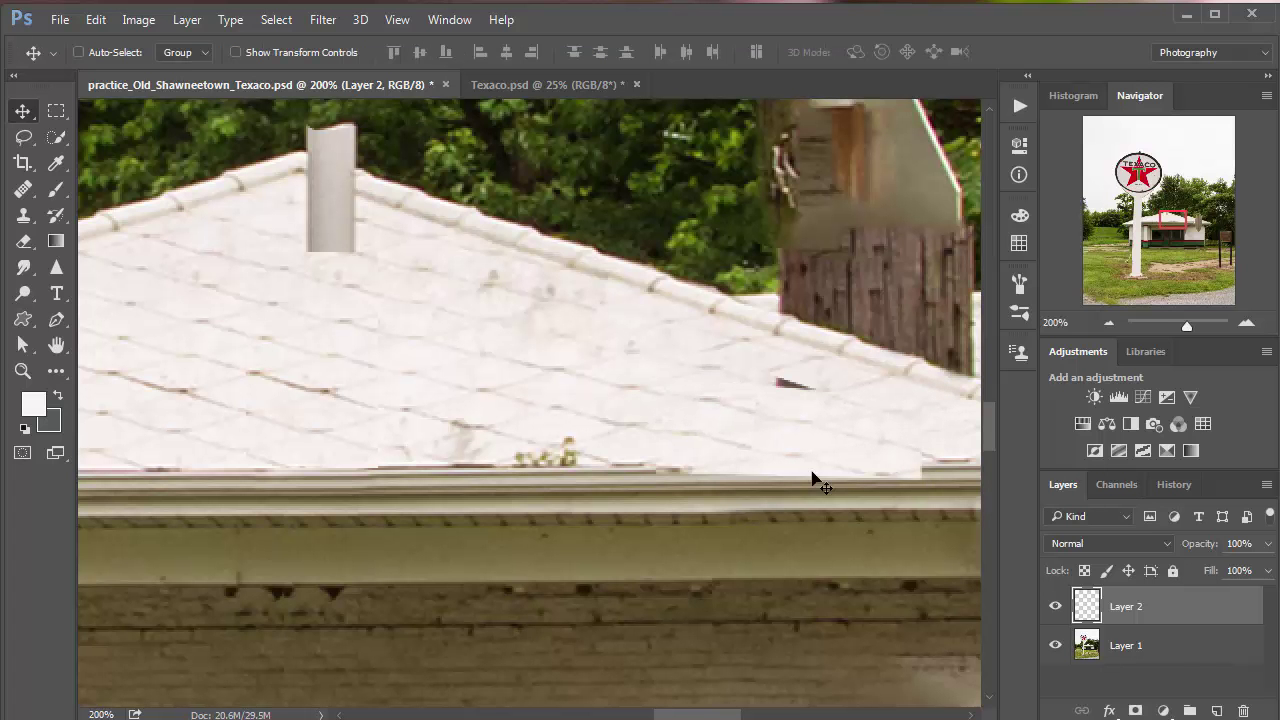
Mask the patch's lower edge along the gutter with a 9 px, 70% hardness black brush.
click(1135, 711)
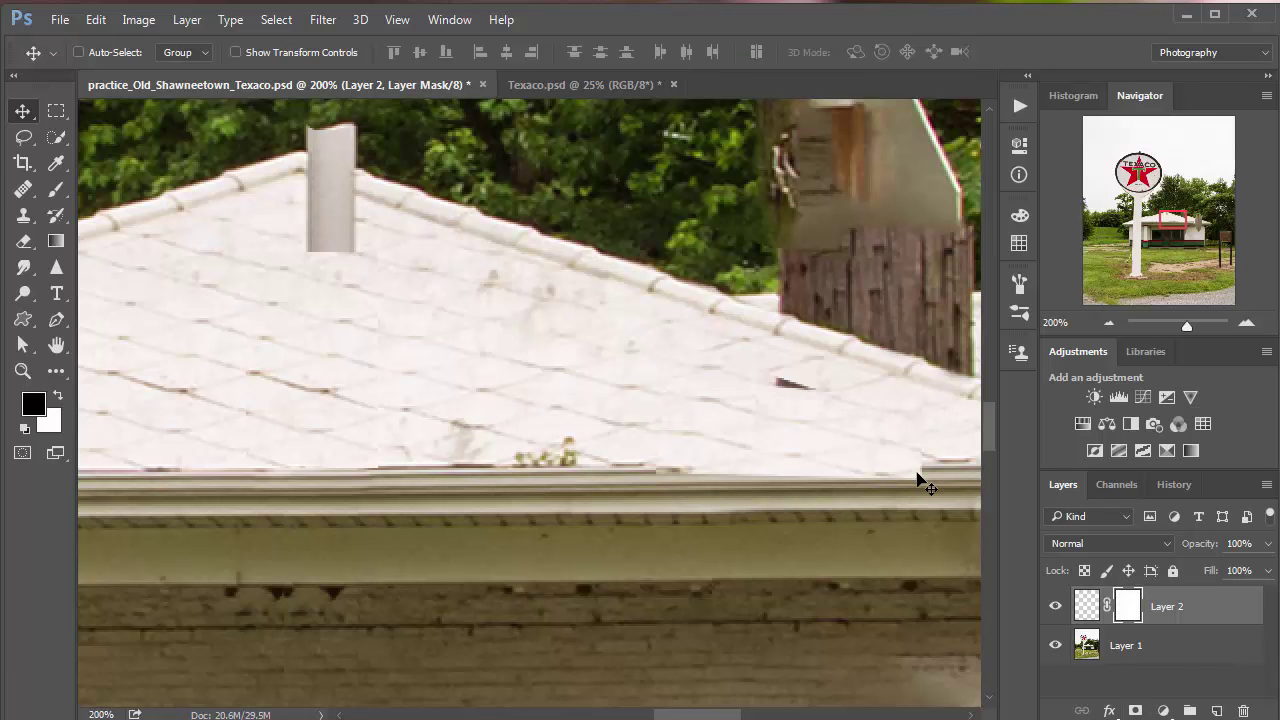
drag(916, 478, 916, 492)
key(b)
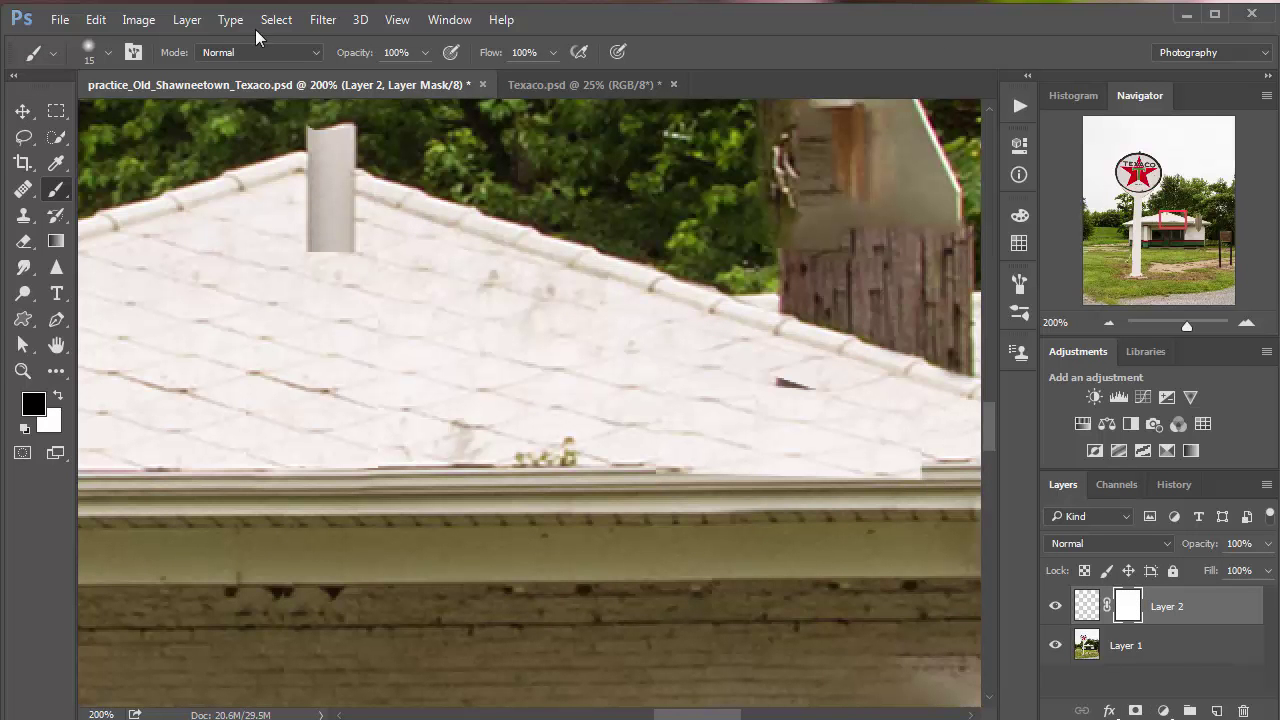
click(86, 50)
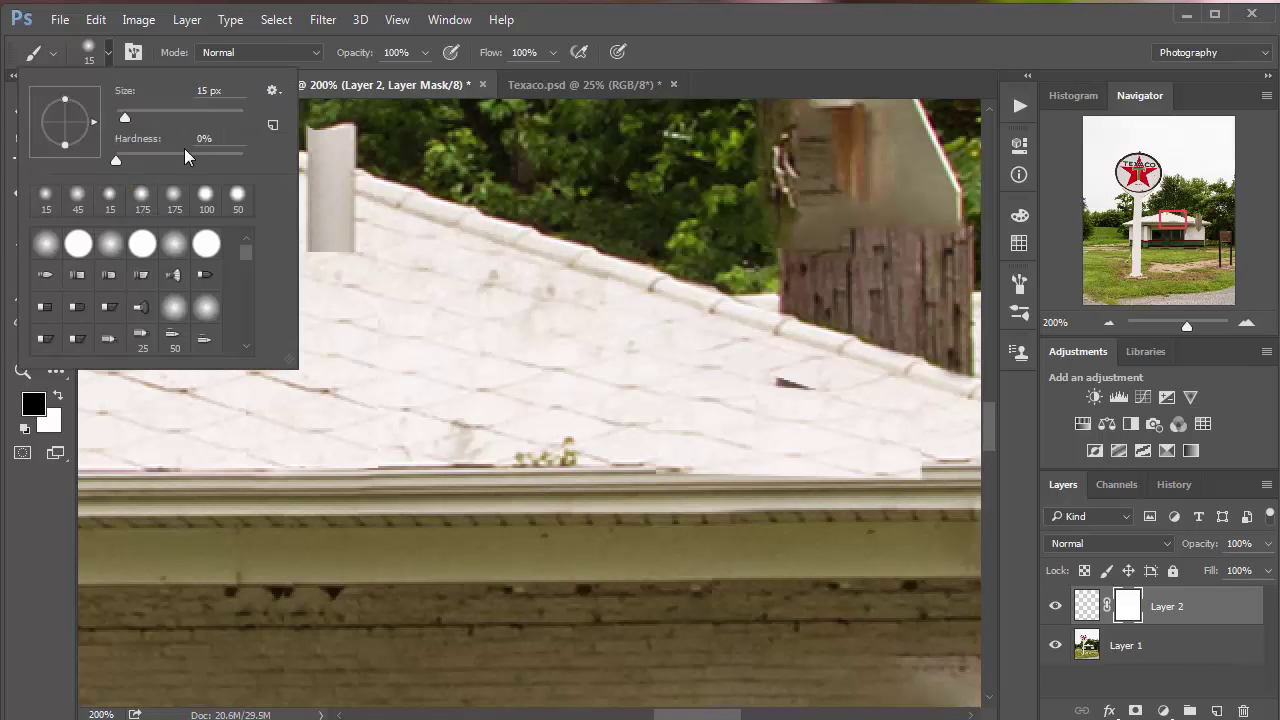
click(205, 155)
click(851, 48)
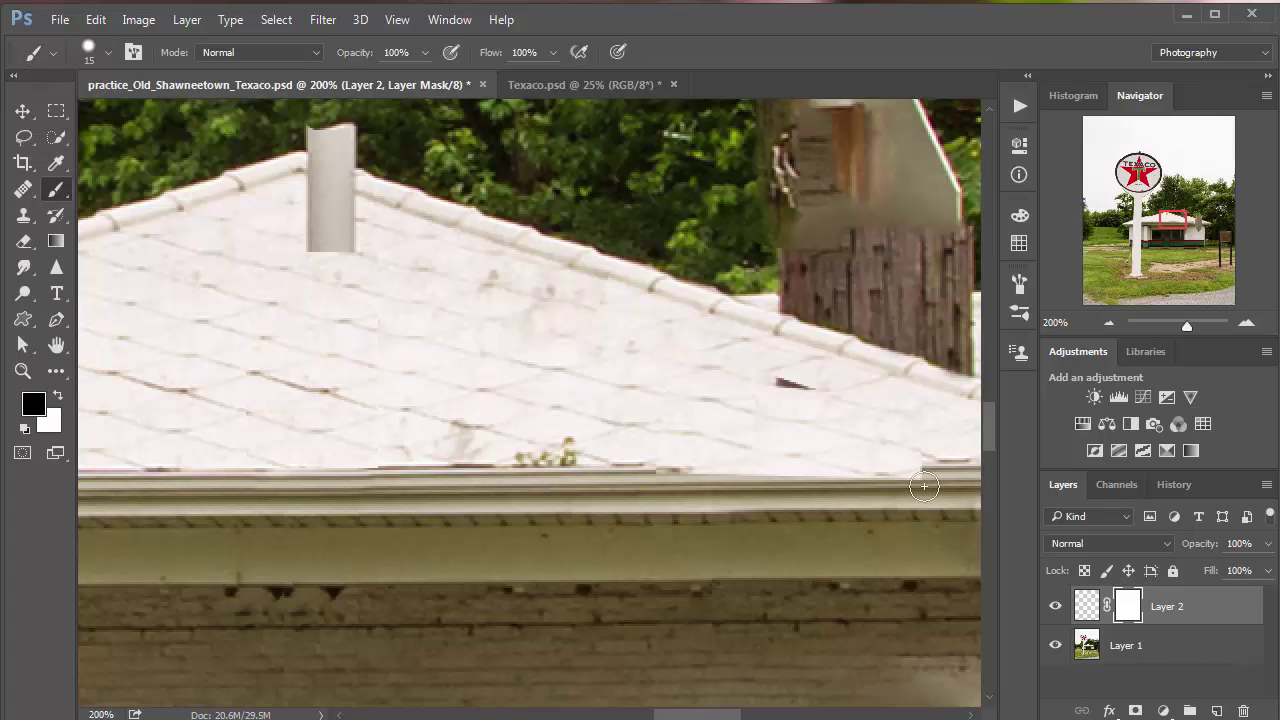
key(bracketleft)
key(bracketleft)
drag(944, 473, 595, 475)
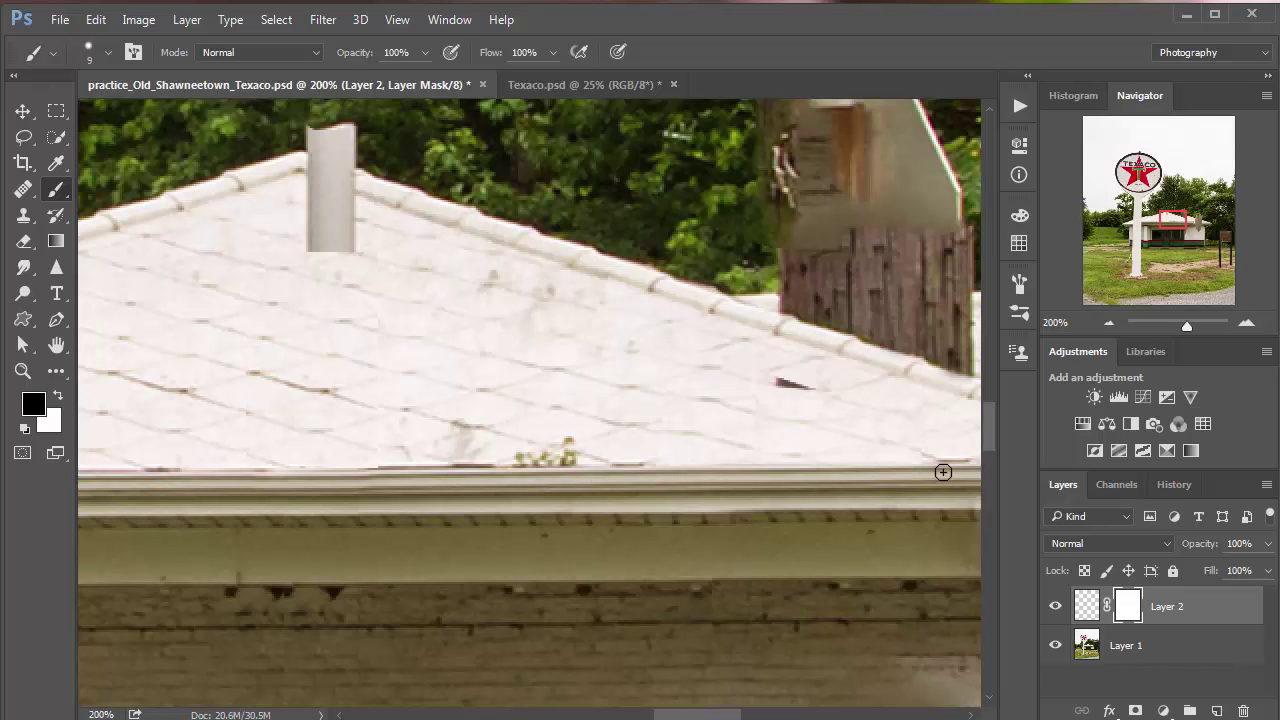
drag(942, 472, 637, 476)
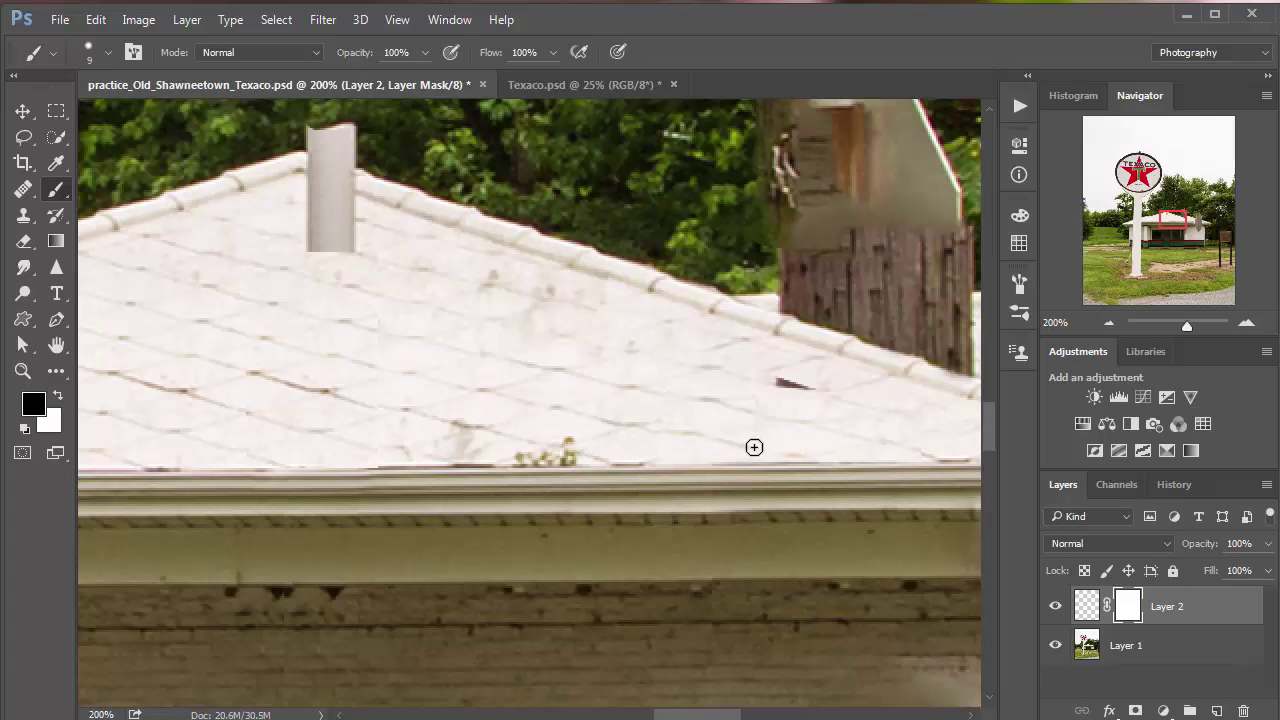
Merge the shingle patch into Layer 1 and save the document.
click(1088, 607)
key(Delete)
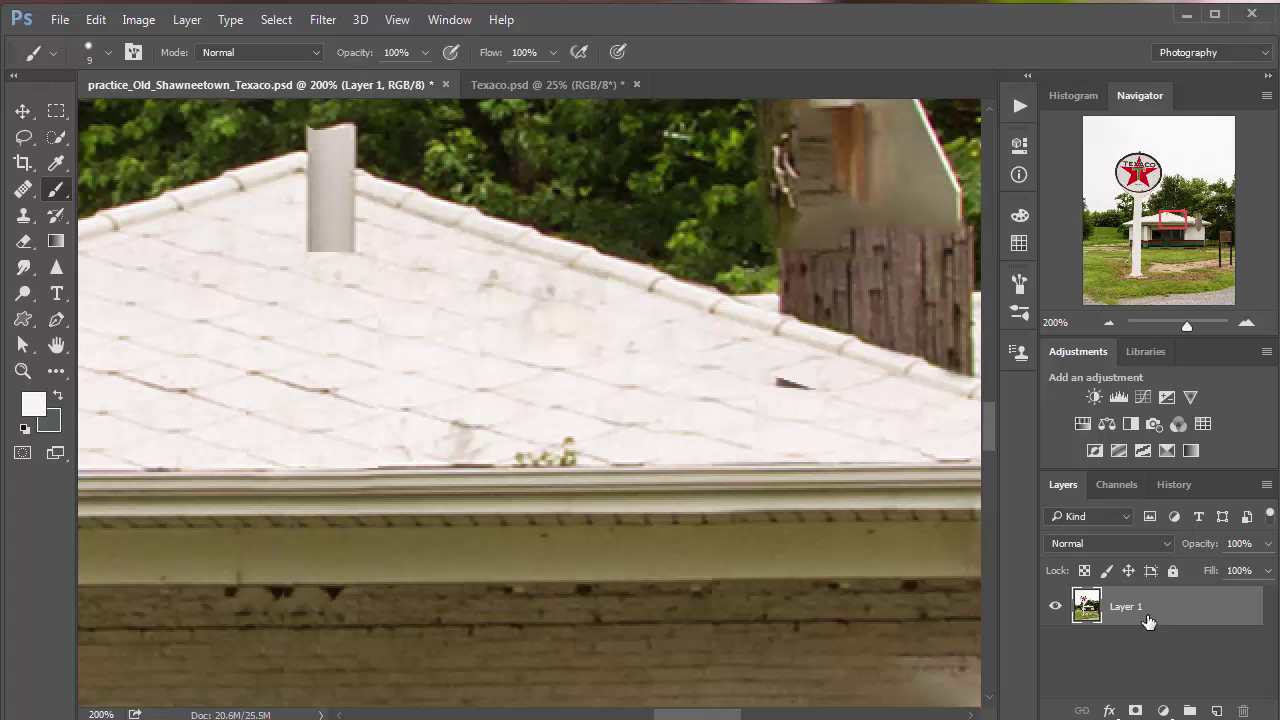
key(ctrl+s)
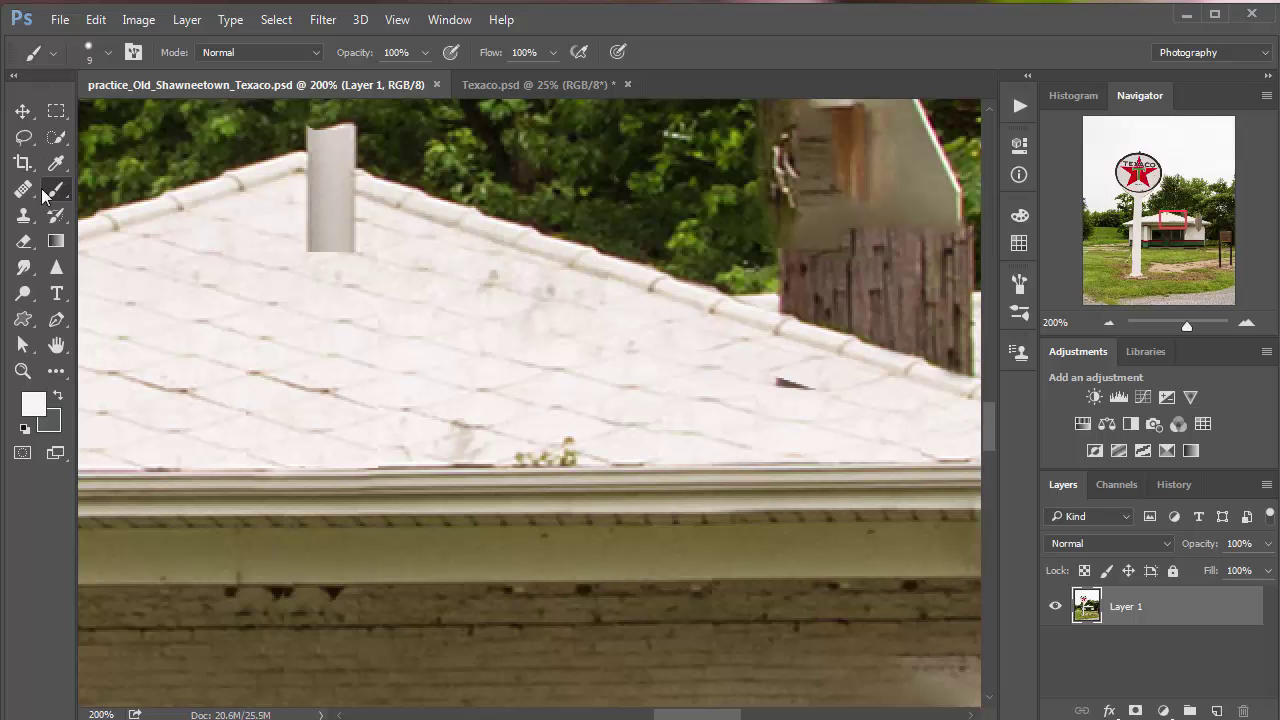
Heal the debris clump on the roof edge above the gutter with the Content-Aware Spot Healing Brush.
drag(26, 190, 138, 210)
drag(772, 380, 810, 386)
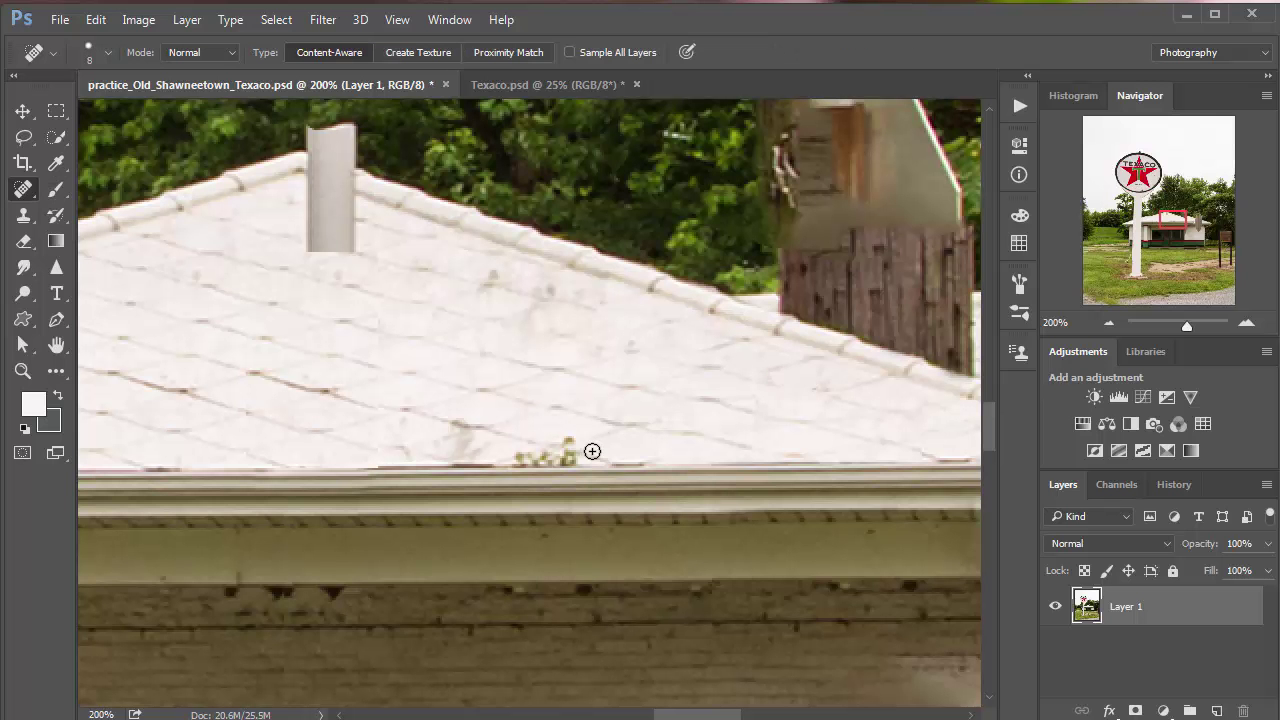
mouse_move(651, 461)
mouse_down()
mouse_move(616, 459)
mouse_move(674, 448)
mouse_move(515, 457)
mouse_move(581, 456)
mouse_up()
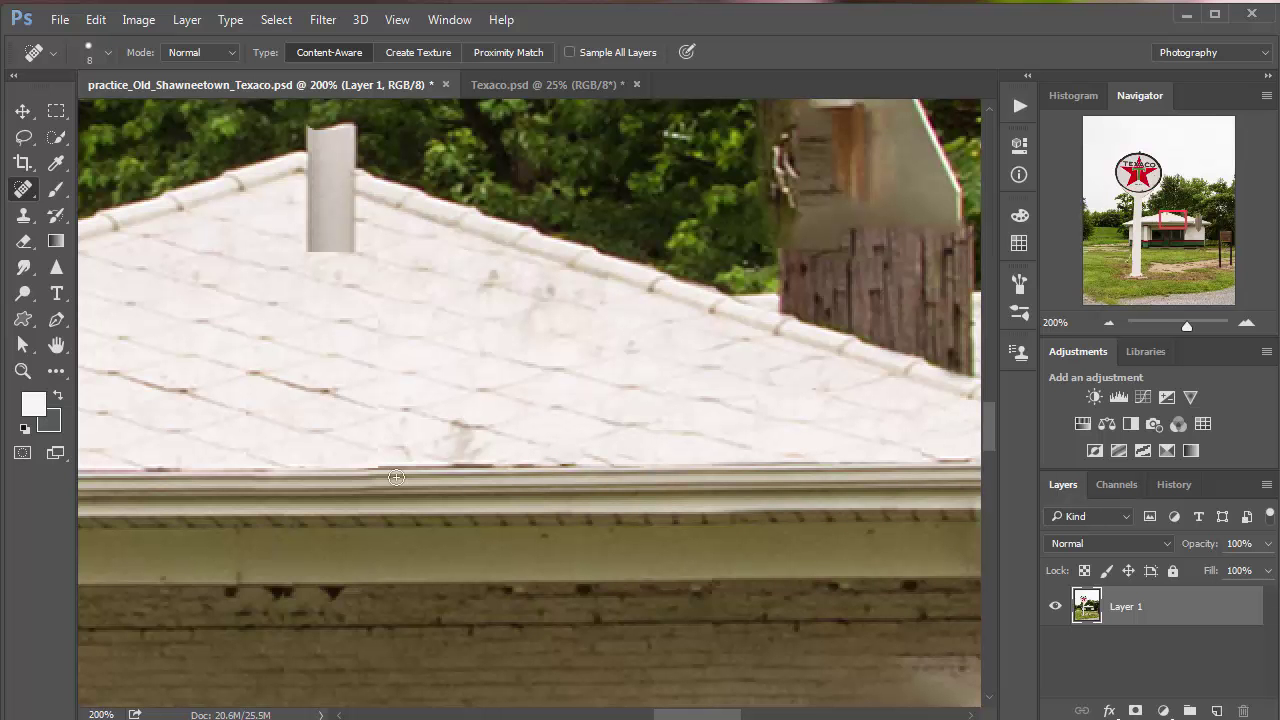
click(24, 216)
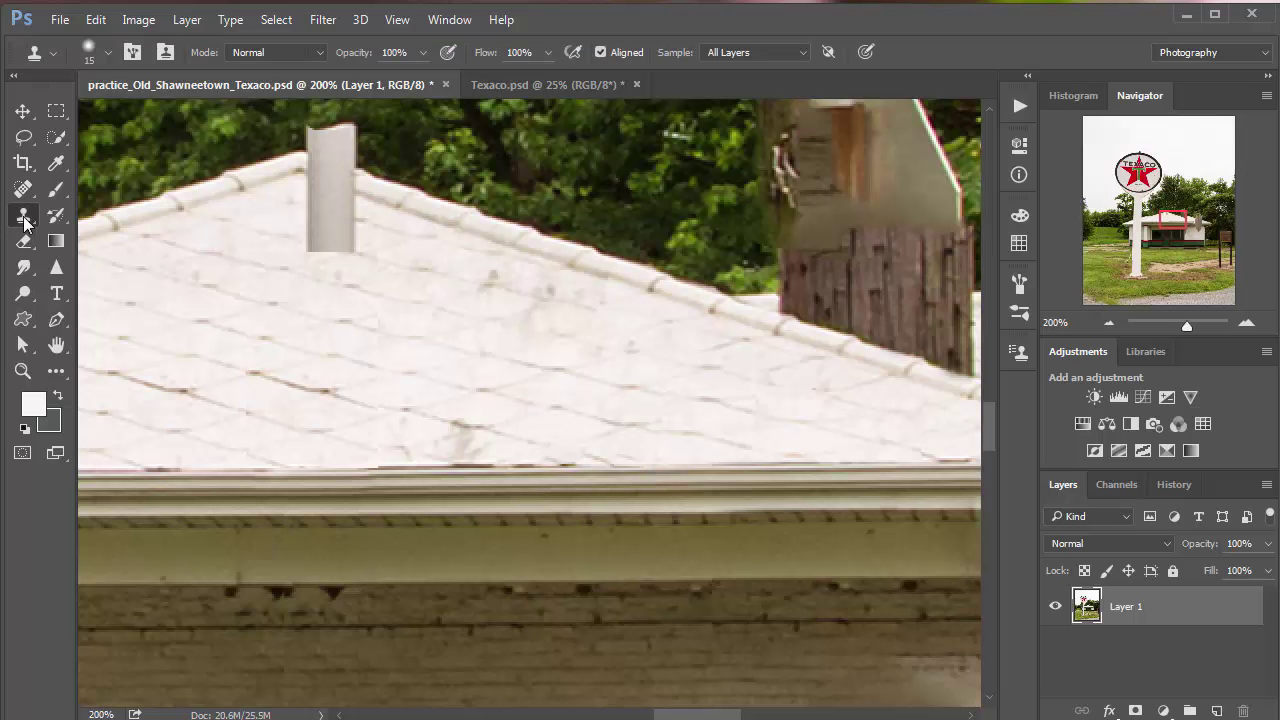
Set a 10 px Clone Stamp sourced from the gutter edge and clone over the dark line.
right_click(24, 218)
click(104, 220)
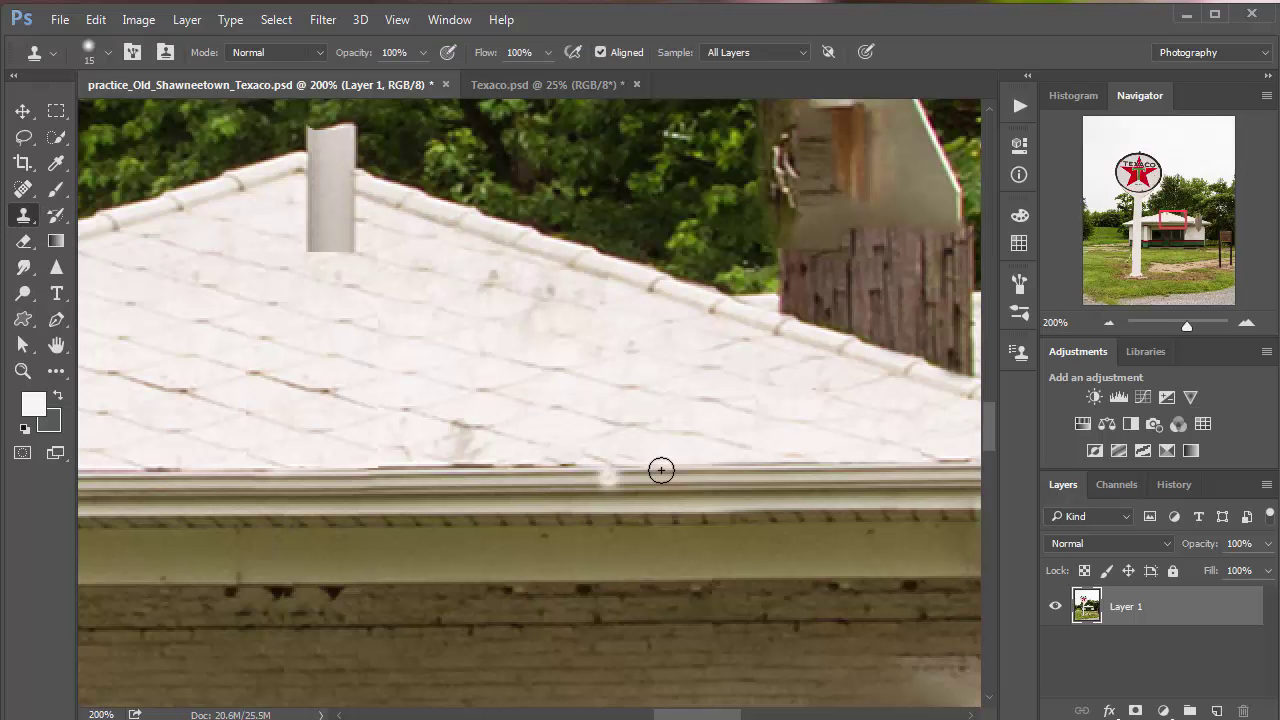
key(bracketleft)
alt+click(654, 471)
mouse_move(580, 472)
mouse_down()
mouse_move(478, 470)
mouse_move(548, 472)
mouse_up()
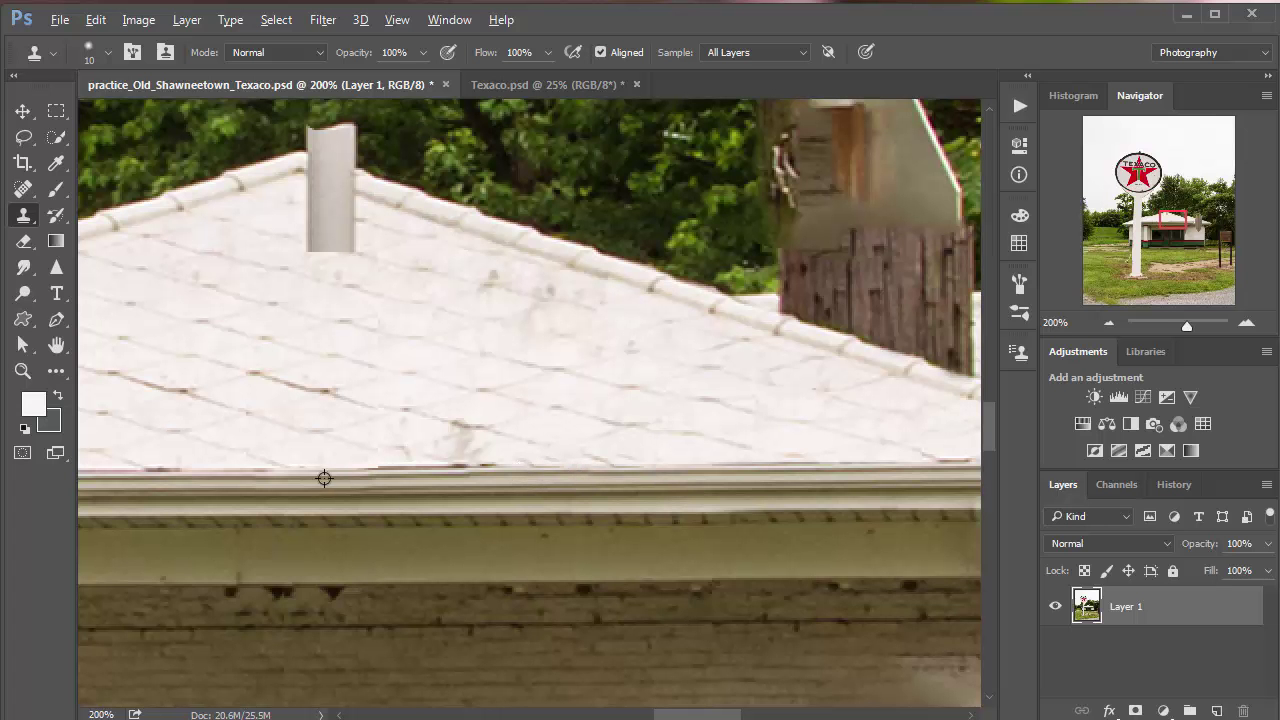
Clone from a new gutter source along the edge to smooth the roof's lower line.
alt+click(232, 477)
mouse_move(366, 477)
mouse_down()
mouse_move(504, 470)
mouse_move(363, 469)
mouse_move(626, 480)
mouse_up()
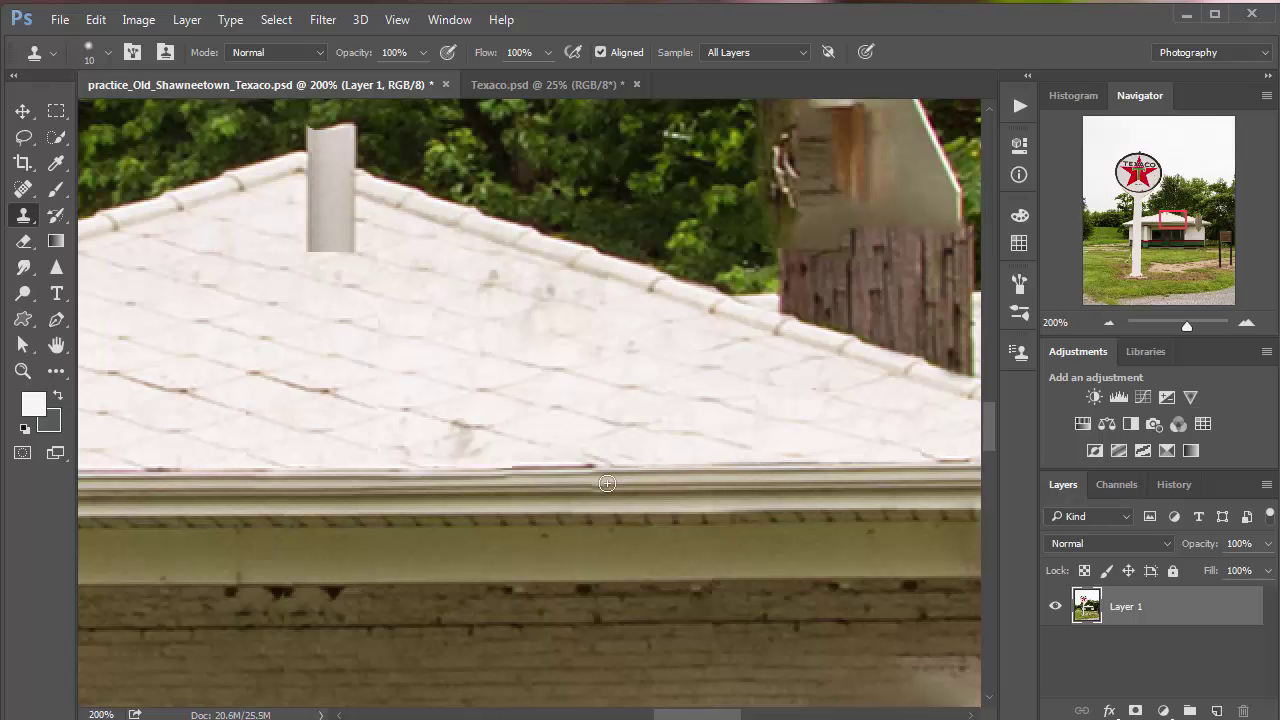
click(606, 488)
key(super)
key(super)
mouse_move(603, 469)
mouse_down()
mouse_move(527, 465)
mouse_move(569, 463)
mouse_up()
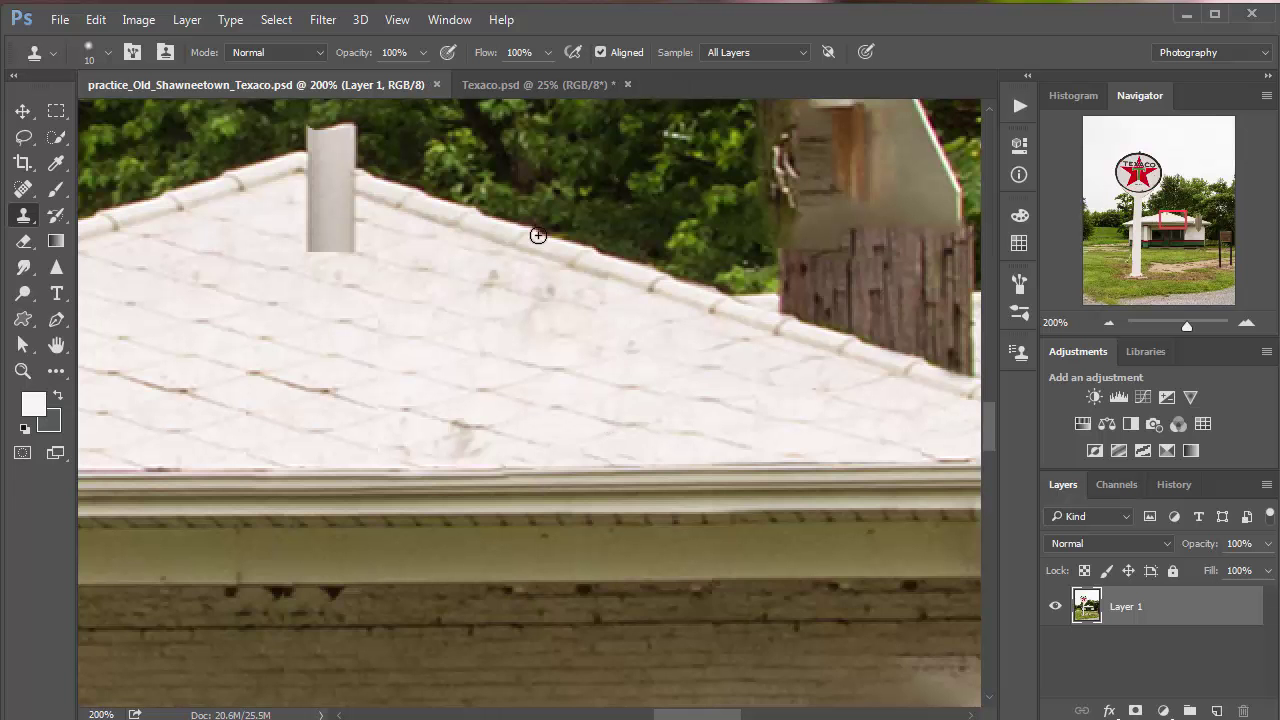
mouse_move(537, 234)
mouse_down()
mouse_move(657, 411)
mouse_move(695, 421)
mouse_move(694, 460)
mouse_up()
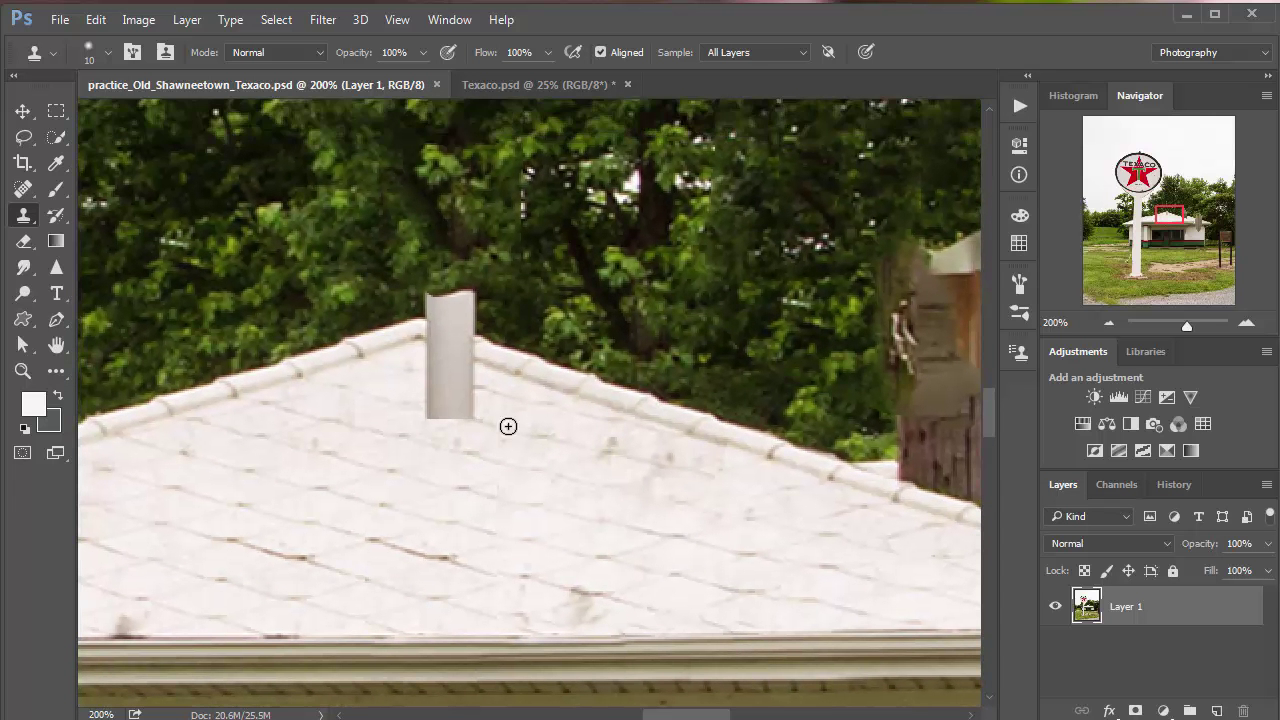
Lasso the chimney's lower part and Content-Aware fill it, leaving a short stub at the ridge.
click(436, 406)
key(ctrl+z)
click(24, 137)
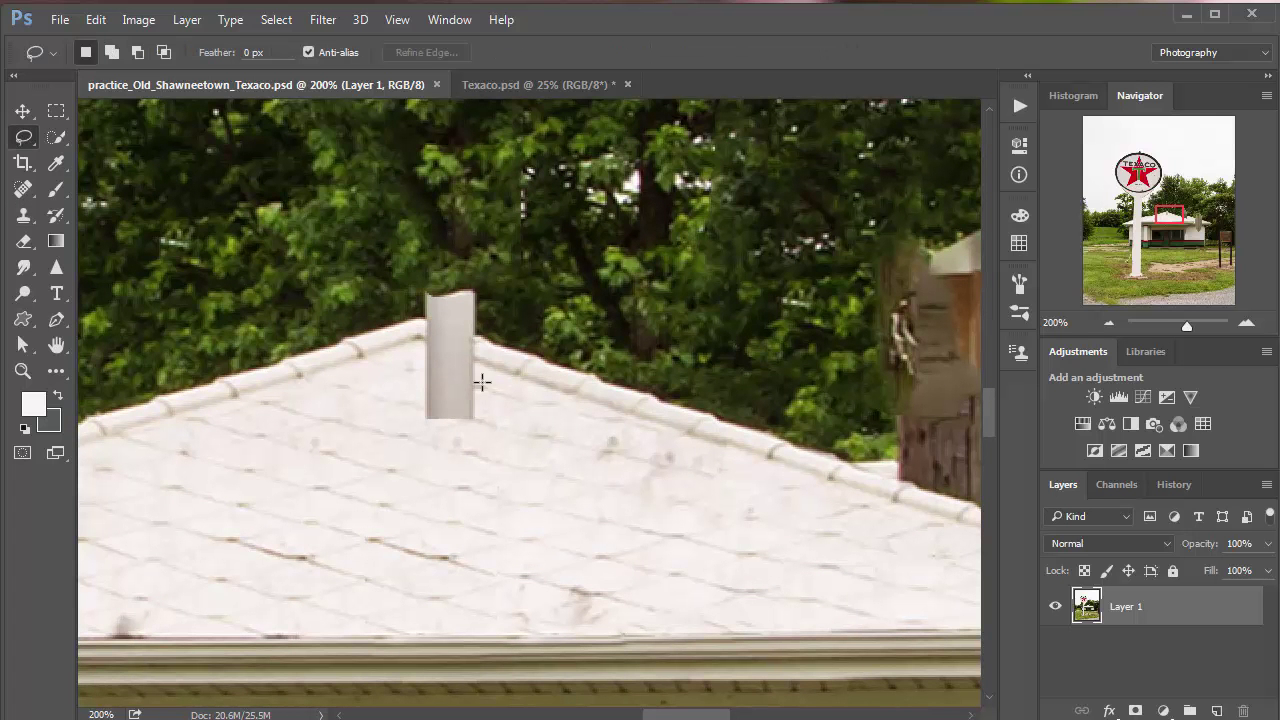
mouse_move(477, 366)
mouse_down()
mouse_move(418, 339)
mouse_move(424, 421)
mouse_move(486, 430)
mouse_move(505, 378)
mouse_up()
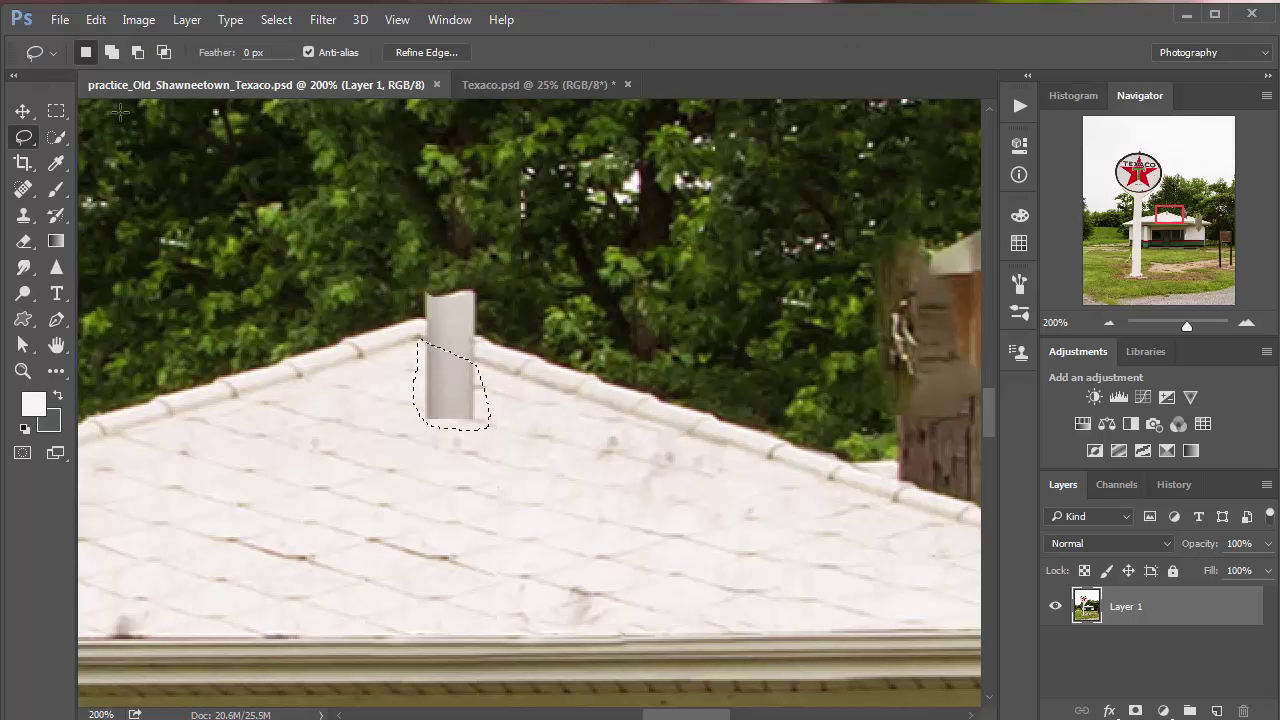
click(96, 19)
click(112, 305)
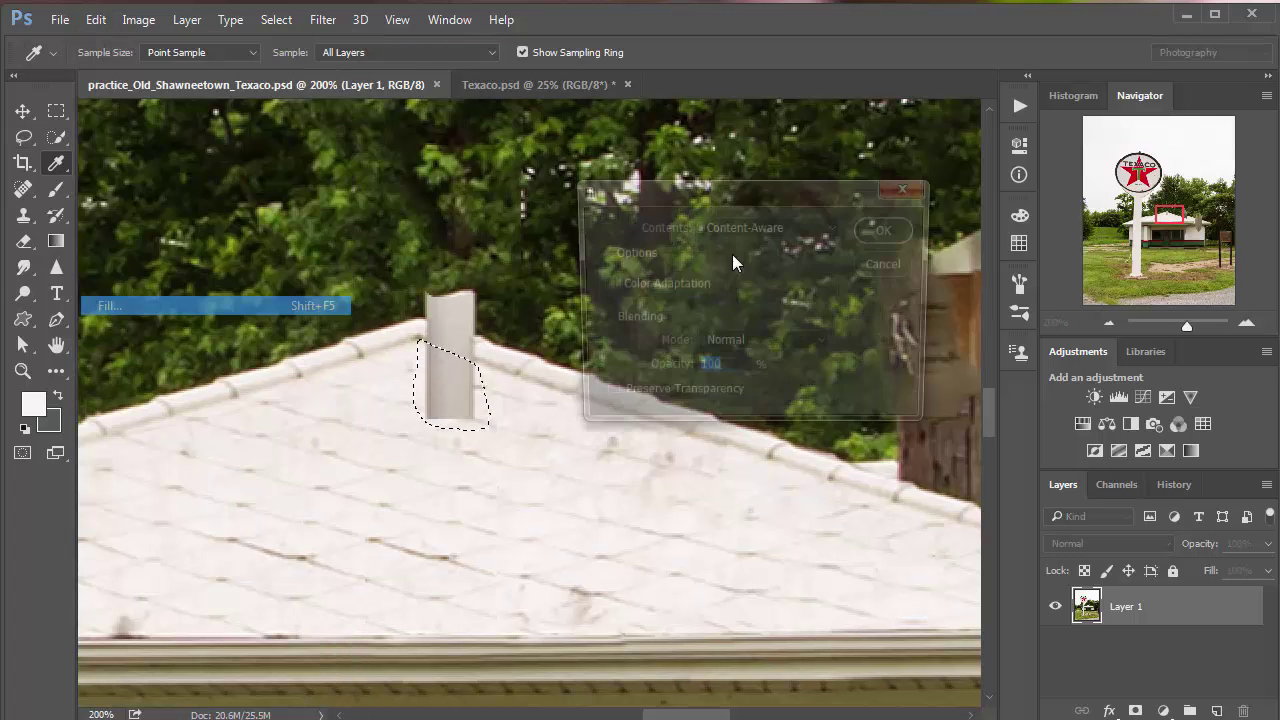
click(888, 230)
key(ctrl+d)
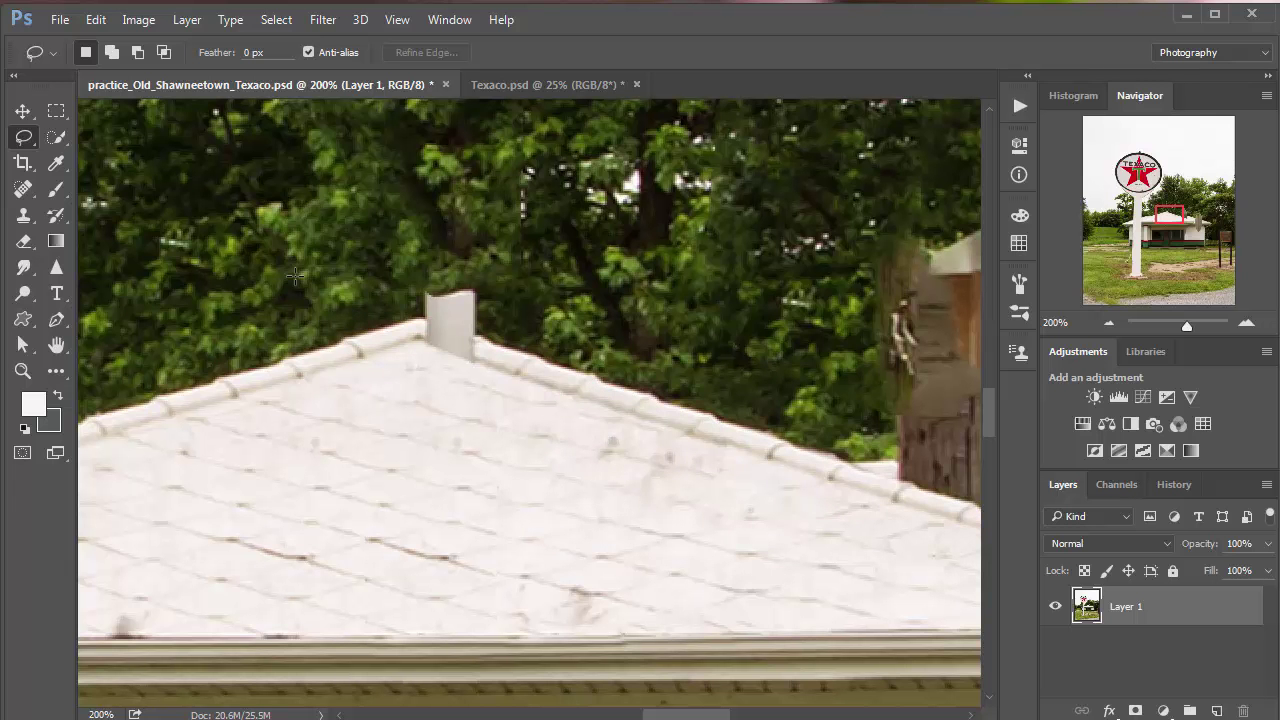
Select a ridge strip right of the chimney, angle it 19.05°, trim it, and copy to Layer 2.
click(56, 110)
drag(512, 350, 790, 439)
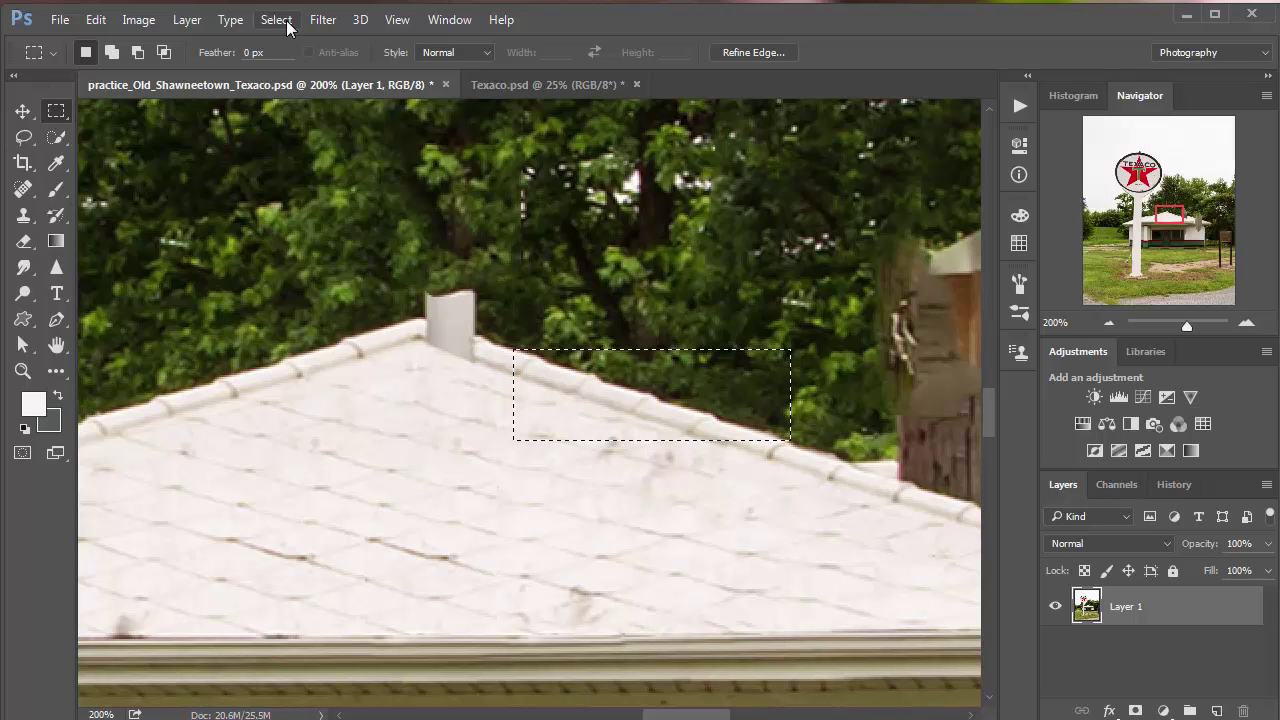
click(276, 19)
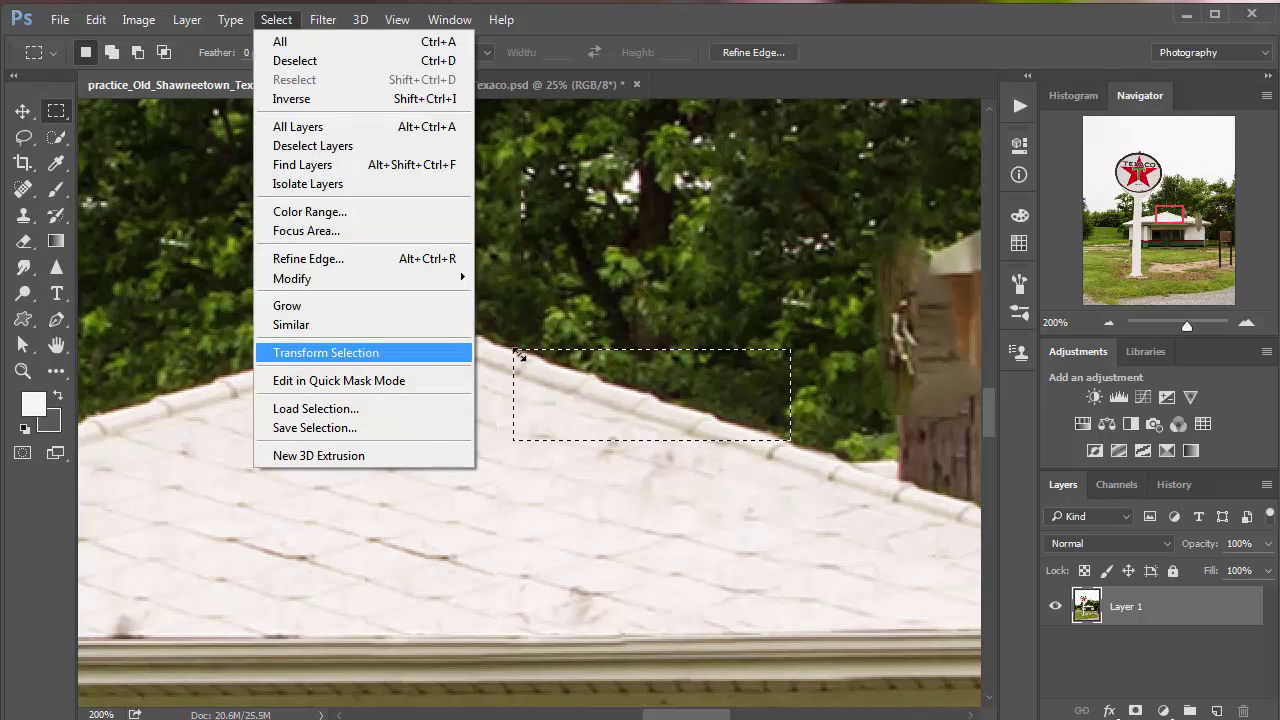
click(343, 353)
drag(816, 428, 798, 478)
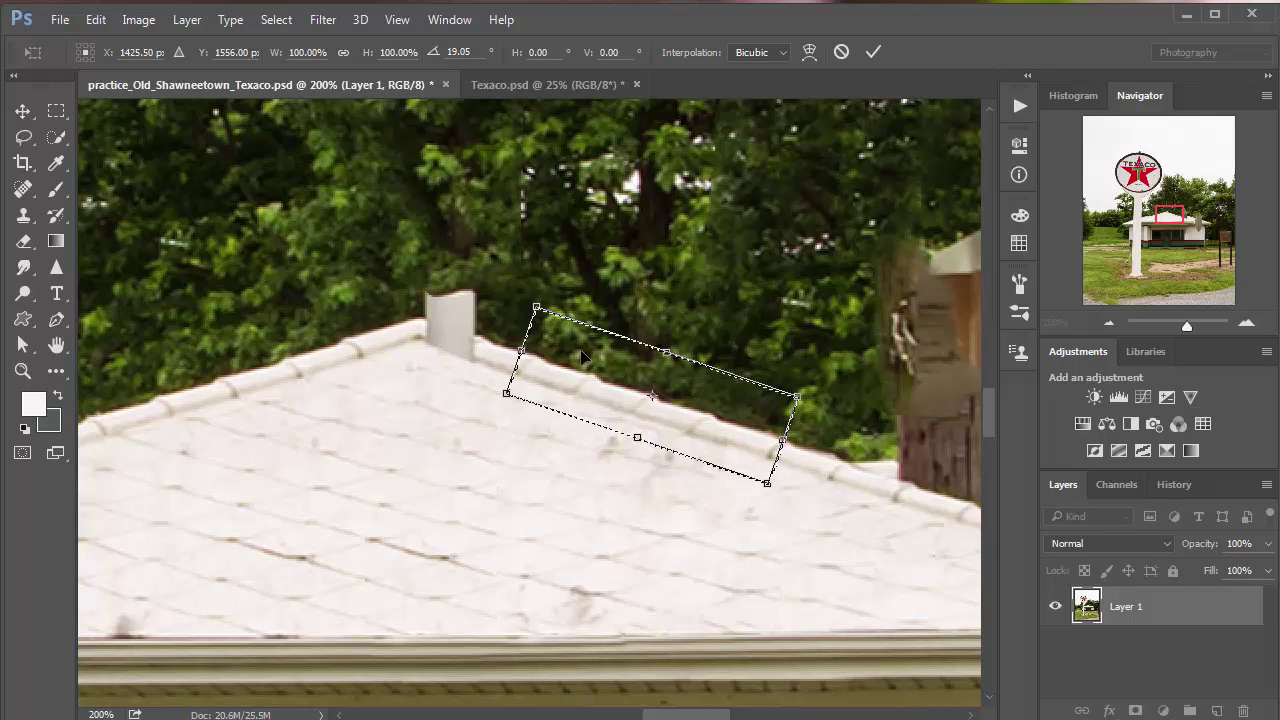
drag(664, 354, 656, 386)
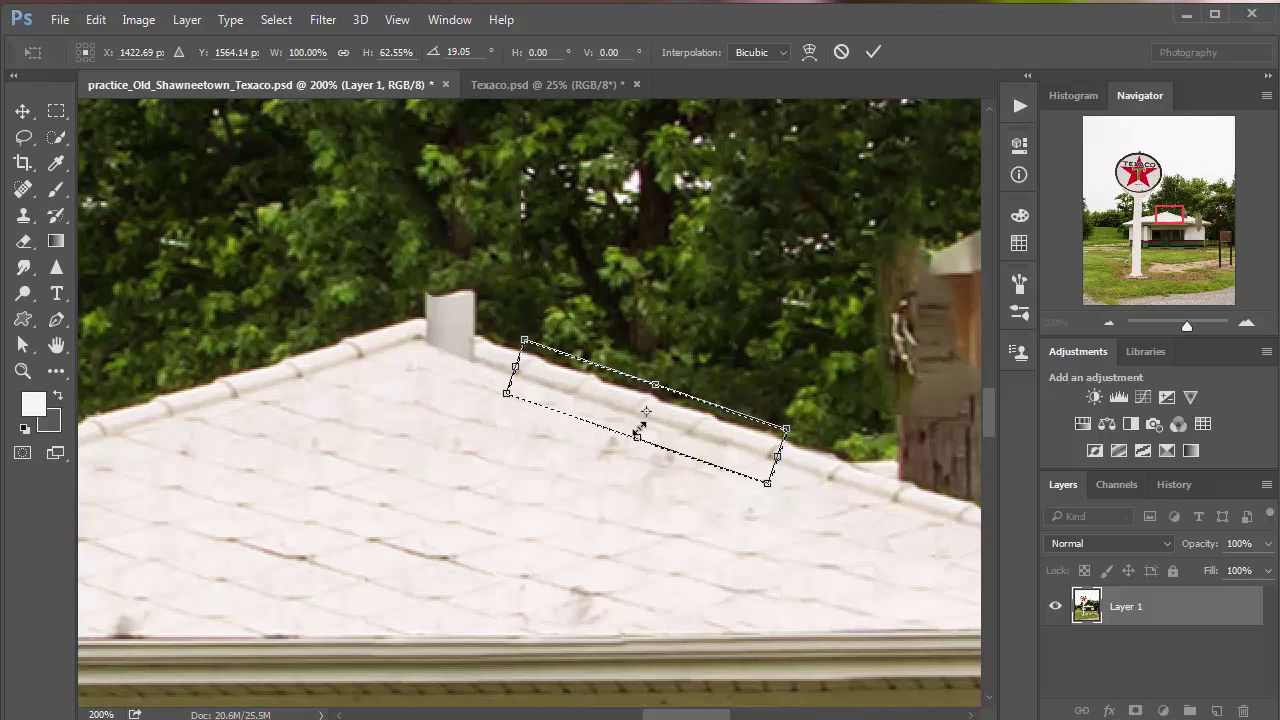
drag(637, 437, 660, 430)
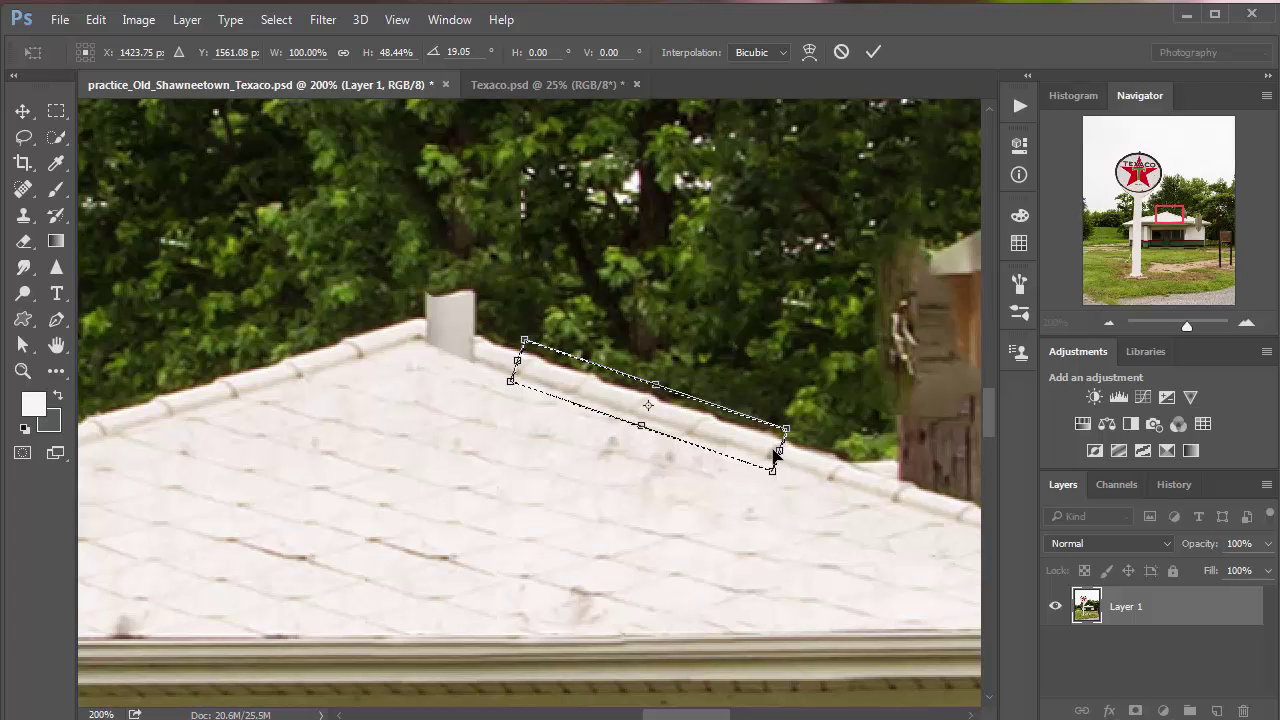
drag(765, 443, 672, 412)
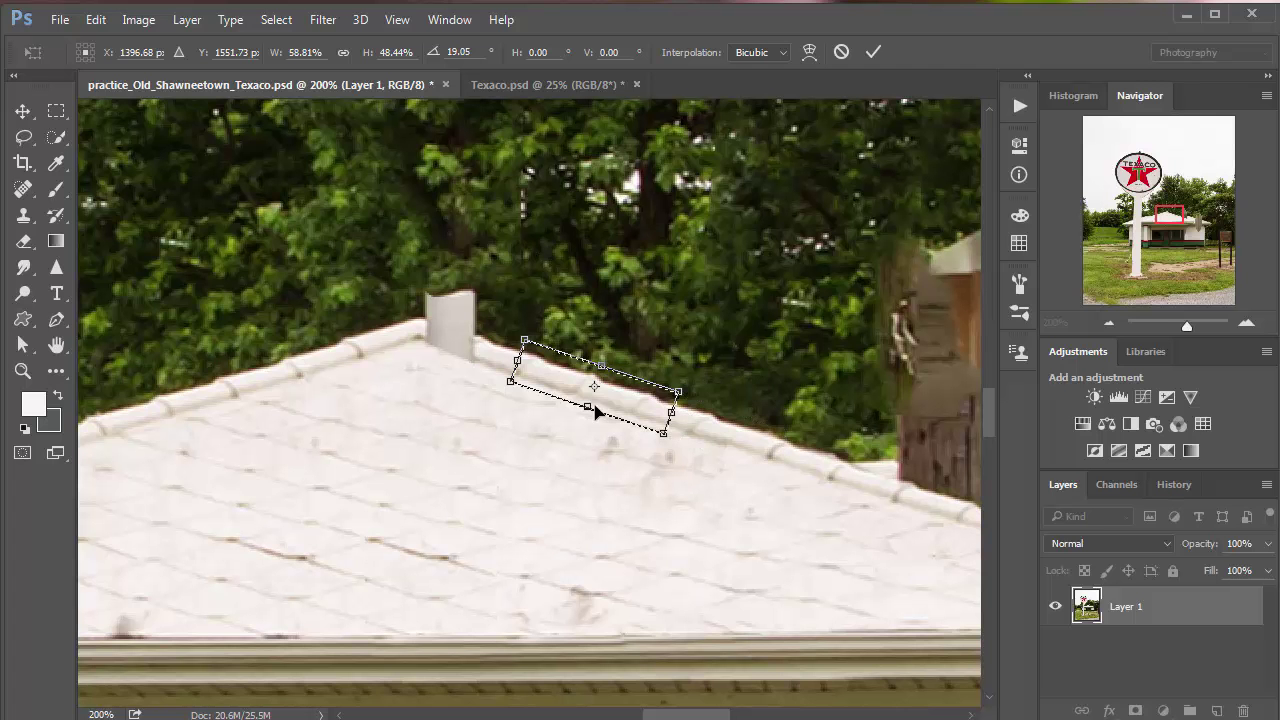
key(Return)
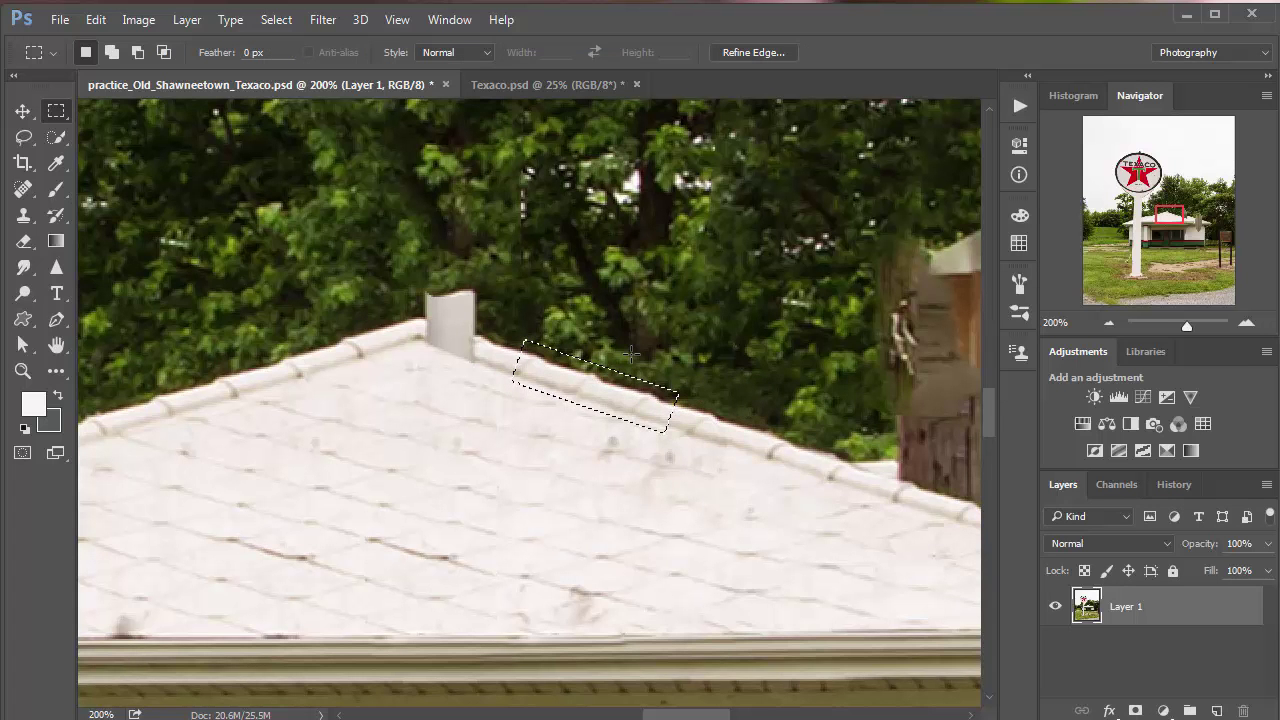
key(ctrl+j)
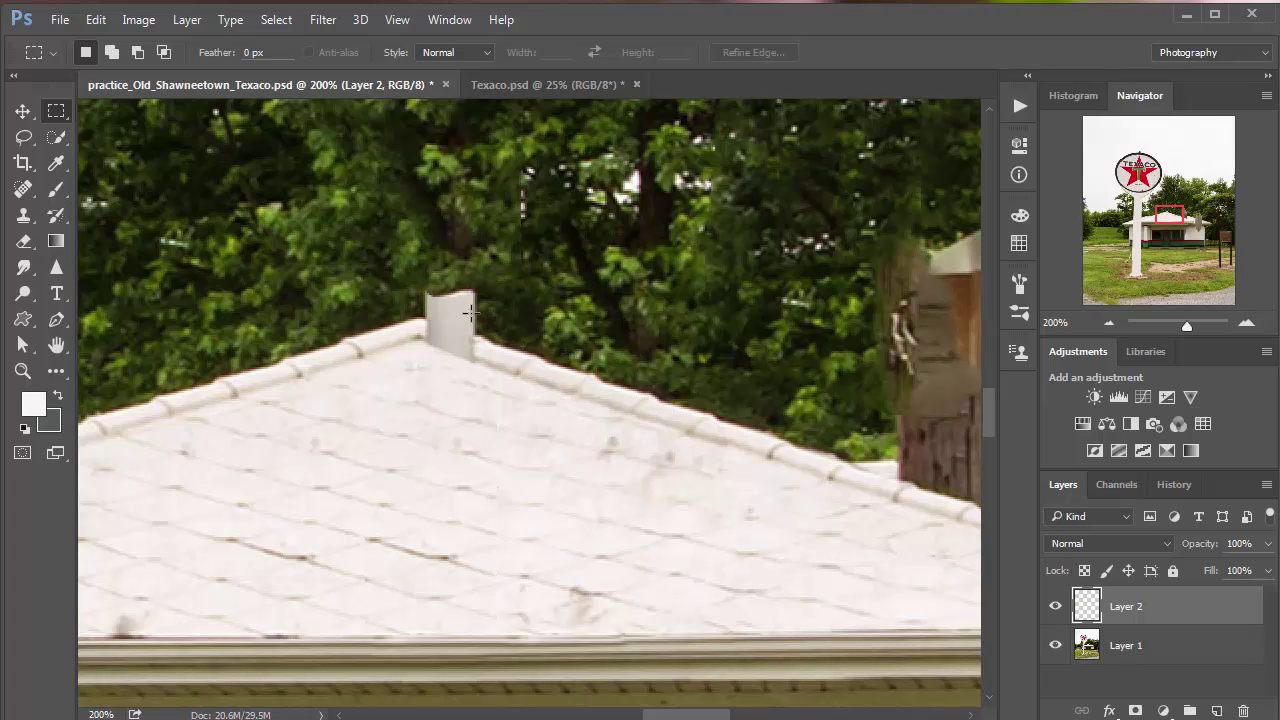
Slide the ridge strip over the chimney stub, compare it on and off, merge into Layer 1, and save.
key(v)
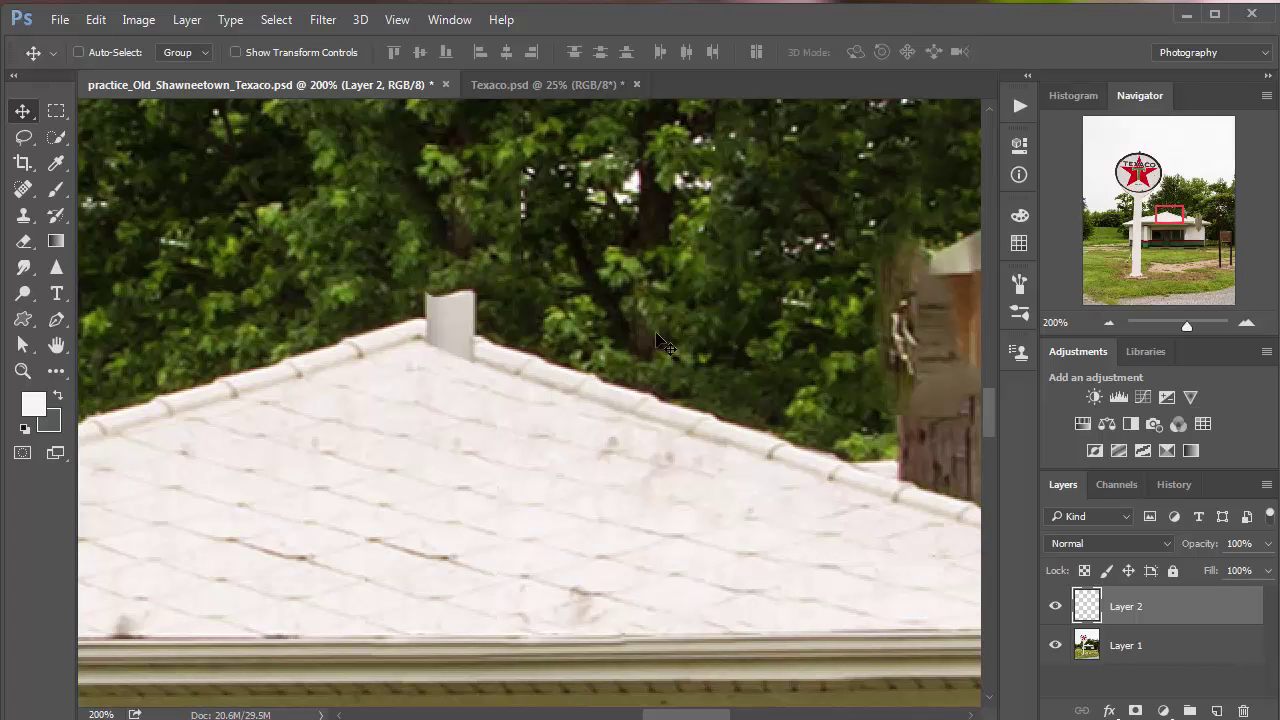
drag(609, 403, 506, 359)
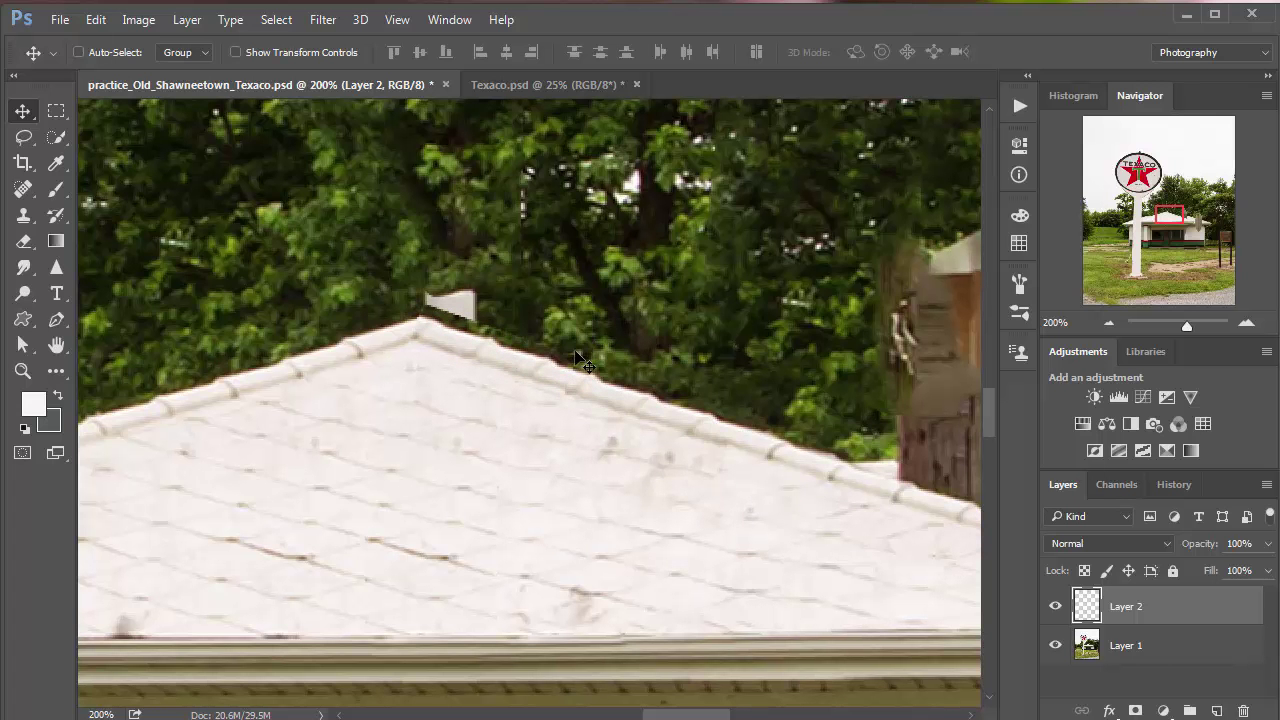
click(1055, 606)
click(1055, 606)
key(ctrl)
key(ctrl+e)
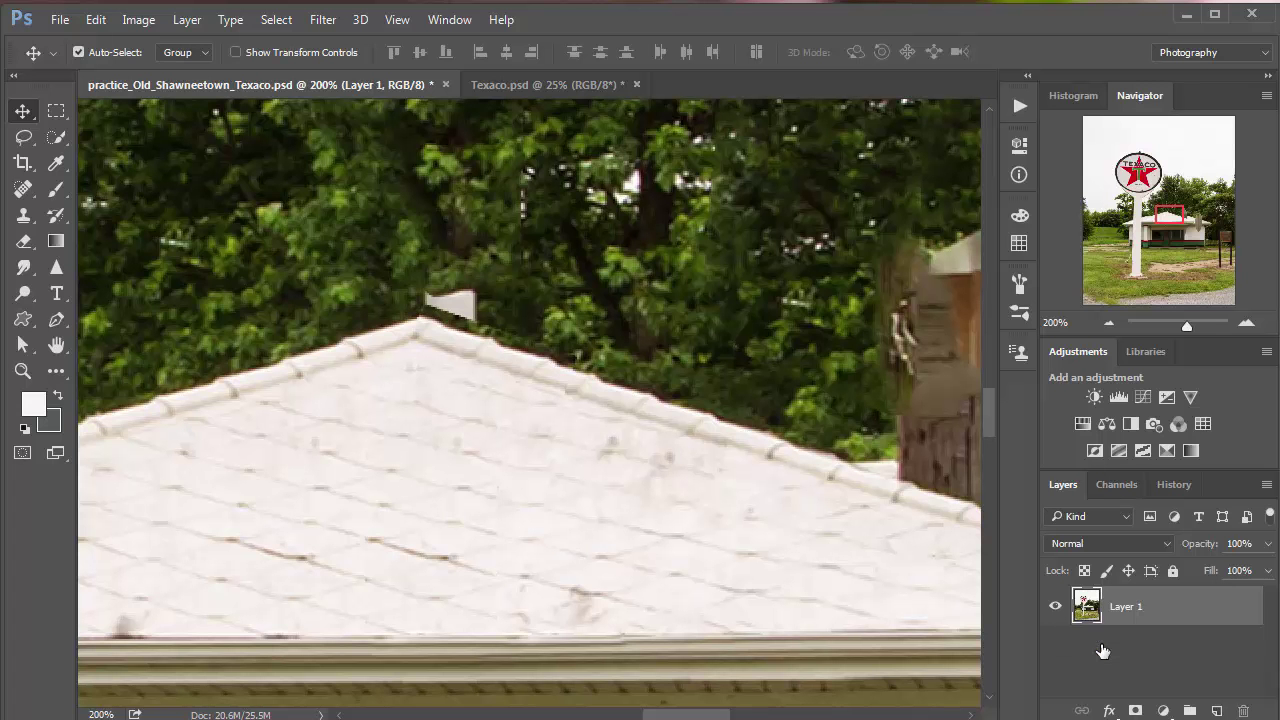
key(ctrl+s)
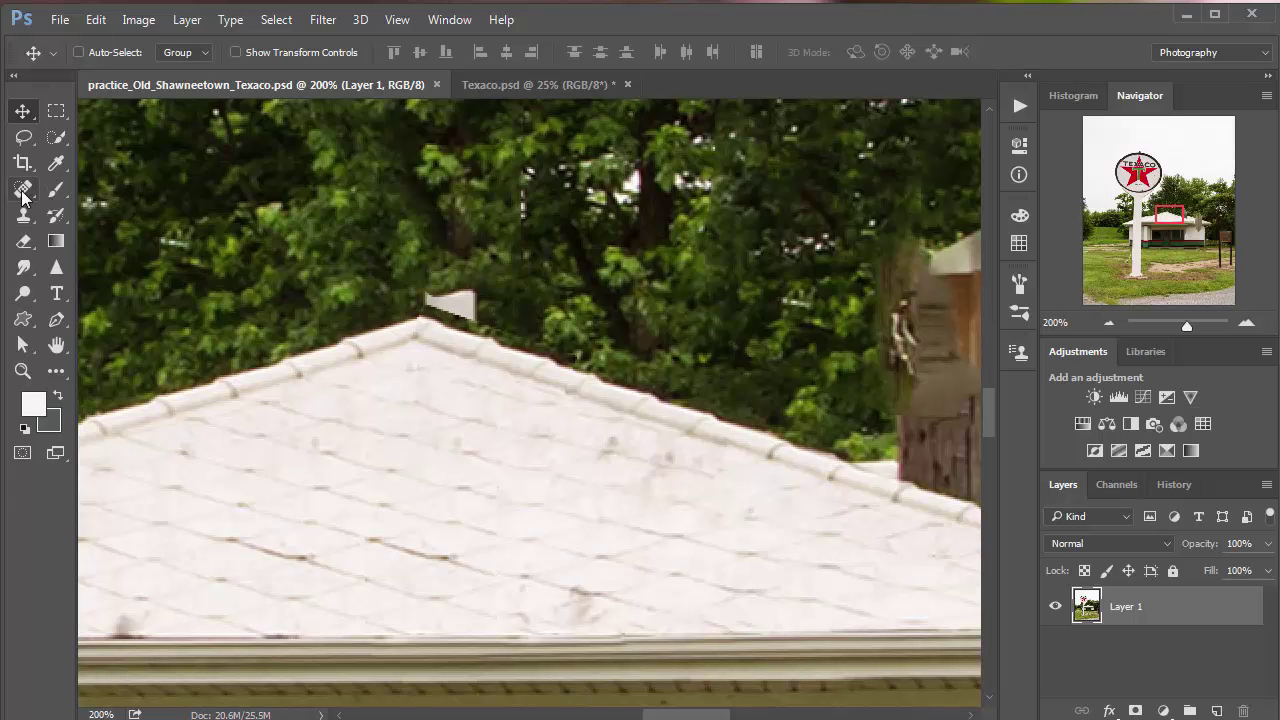
Spot-heal the white sliver above the roof peak, then zoom out to show the whole station.
mouse_move(22, 197)
mouse_down()
mouse_move(113, 196)
mouse_move(104, 210)
mouse_up()
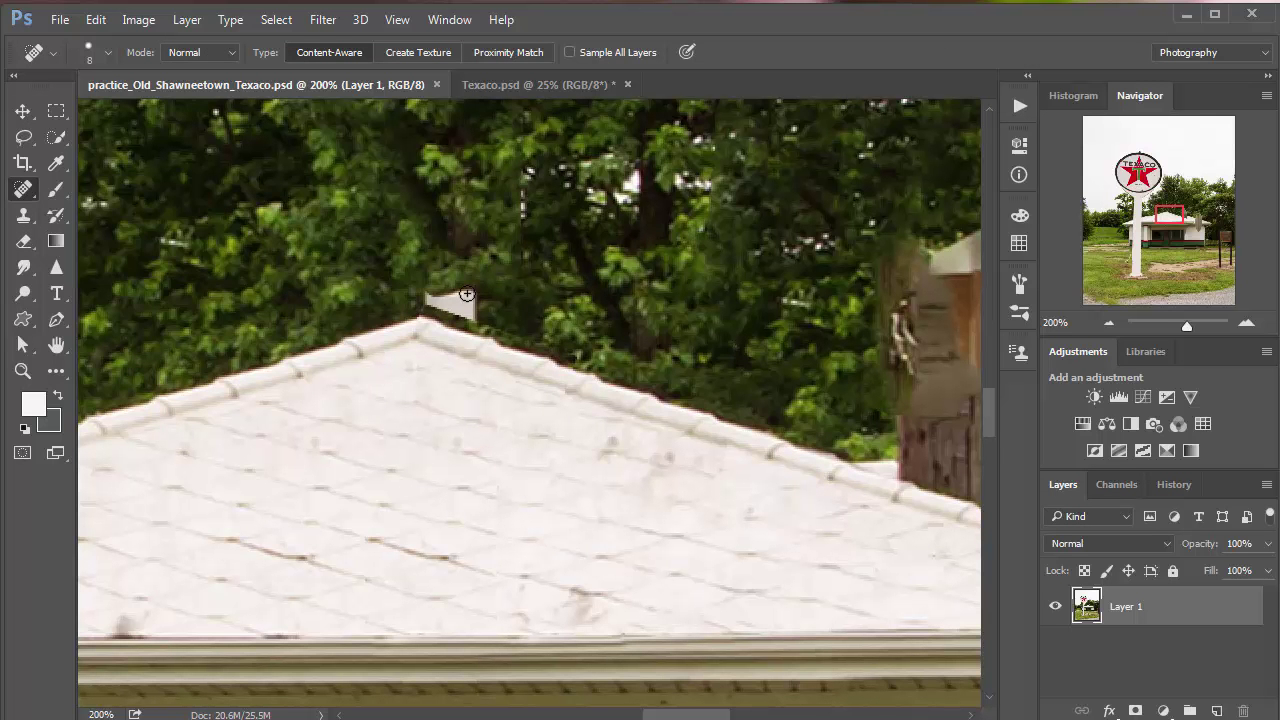
mouse_move(468, 295)
mouse_down()
mouse_move(428, 292)
mouse_move(461, 313)
mouse_move(447, 297)
mouse_up()
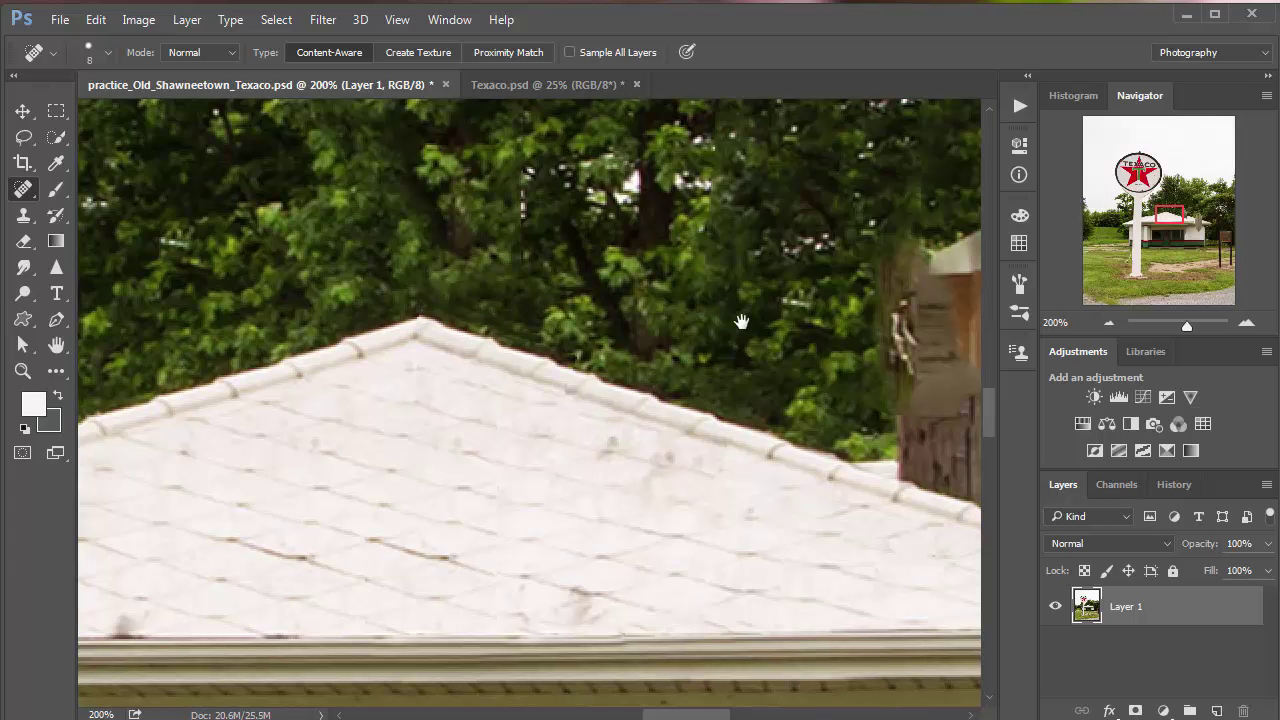
mouse_move(737, 320)
mouse_down()
mouse_move(566, 294)
mouse_move(742, 330)
mouse_move(610, 288)
mouse_move(600, 297)
mouse_move(667, 340)
mouse_up()
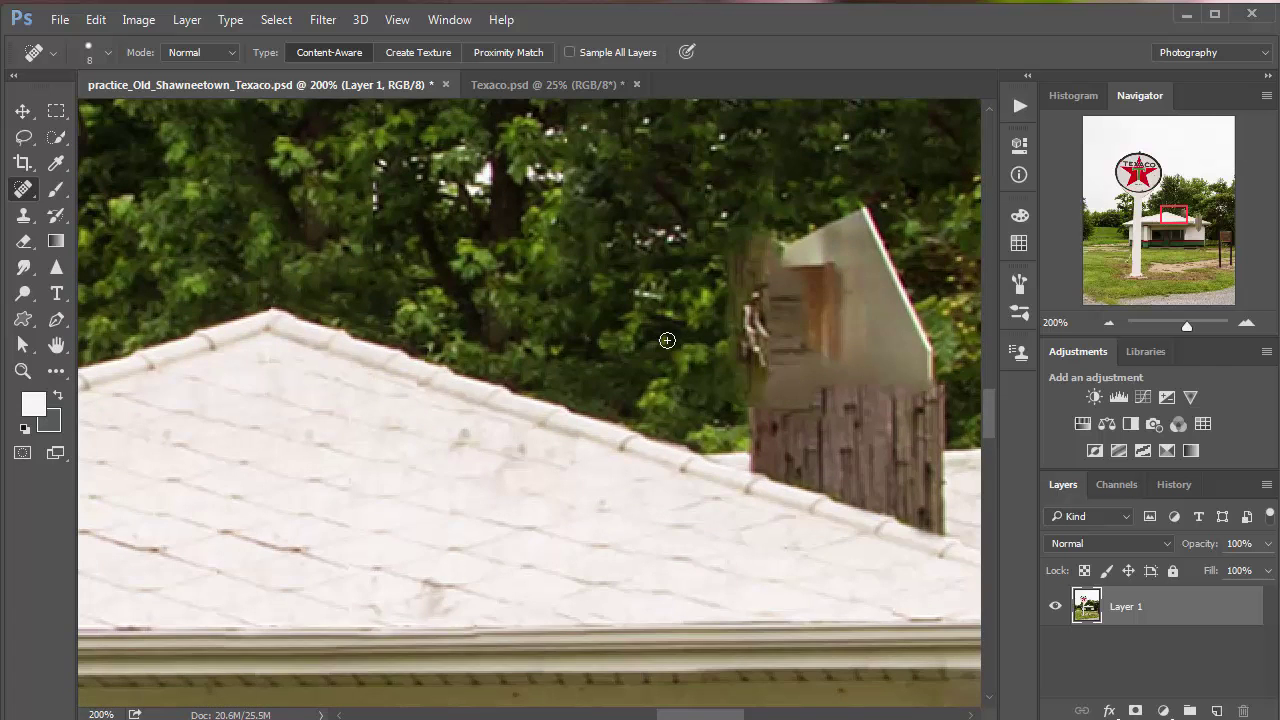
key(ctrl+minus)
key(ctrl+minus)
key(ctrl+minus)
key(ctrl+minus)
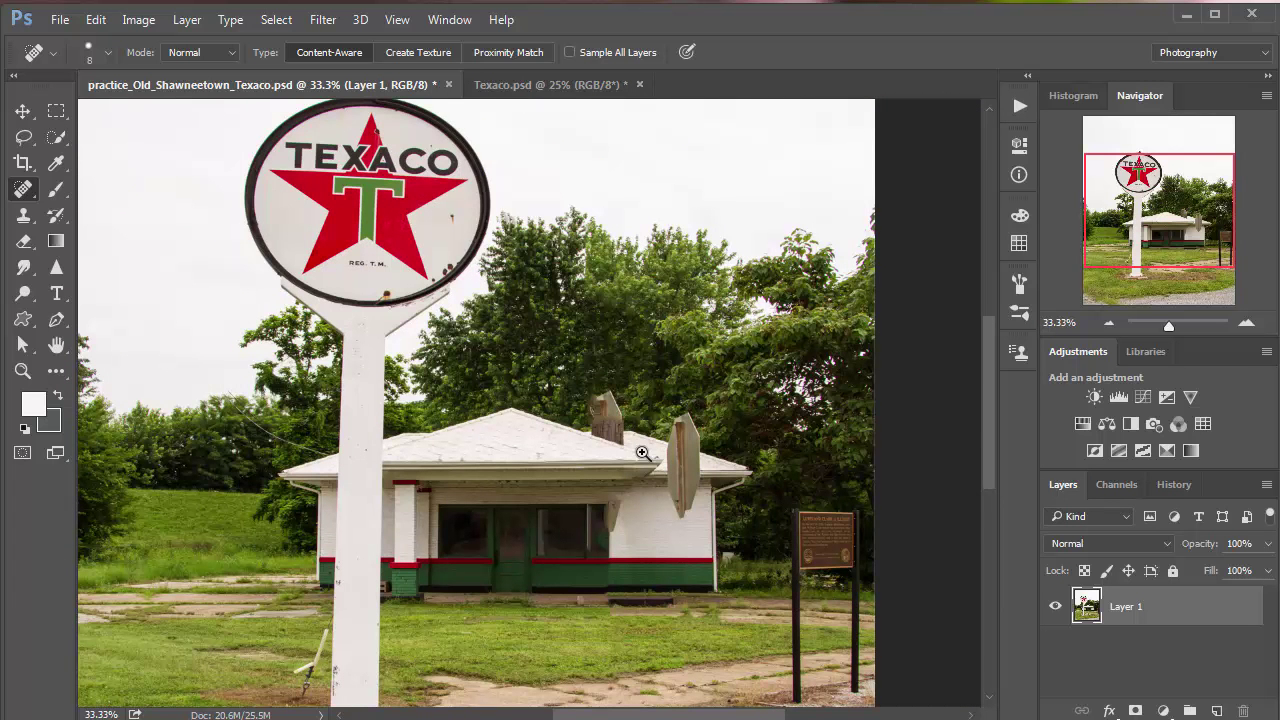
Switch to the practice_Old_Shawneetown_Texaco+2.psd document showing the building front.
scroll(661, 457, up, 2)
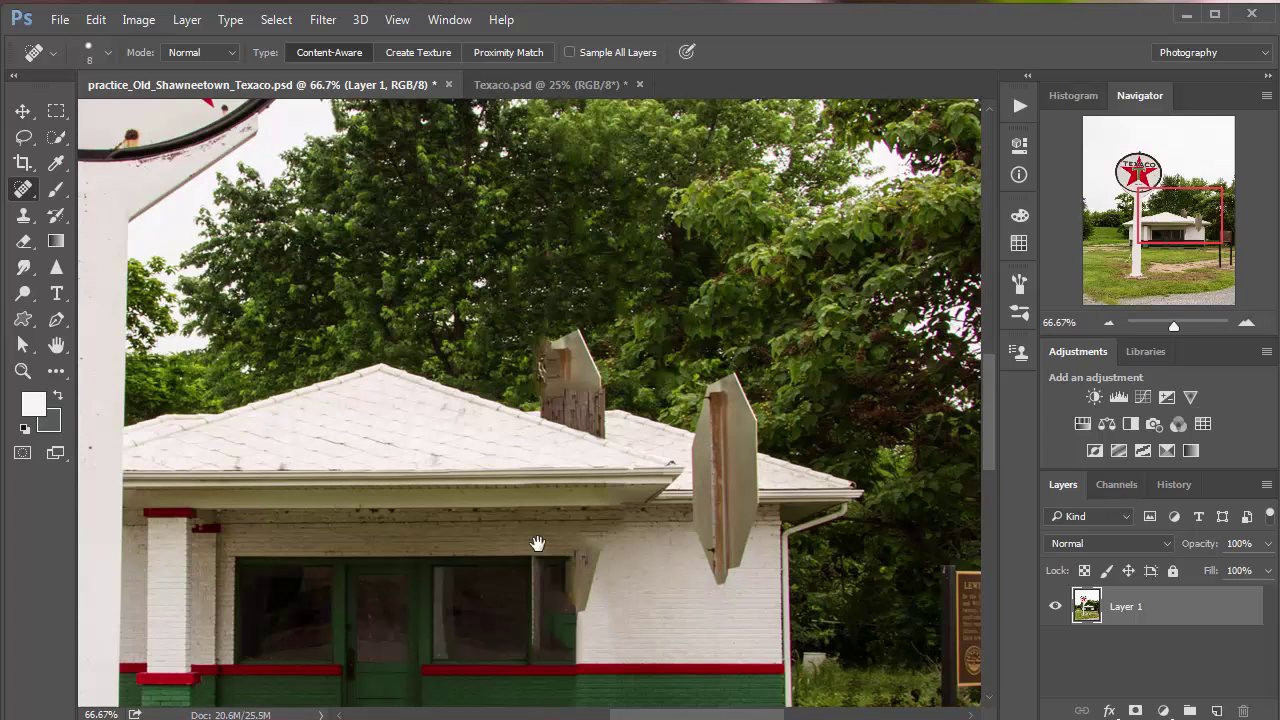
drag(534, 543, 670, 355)
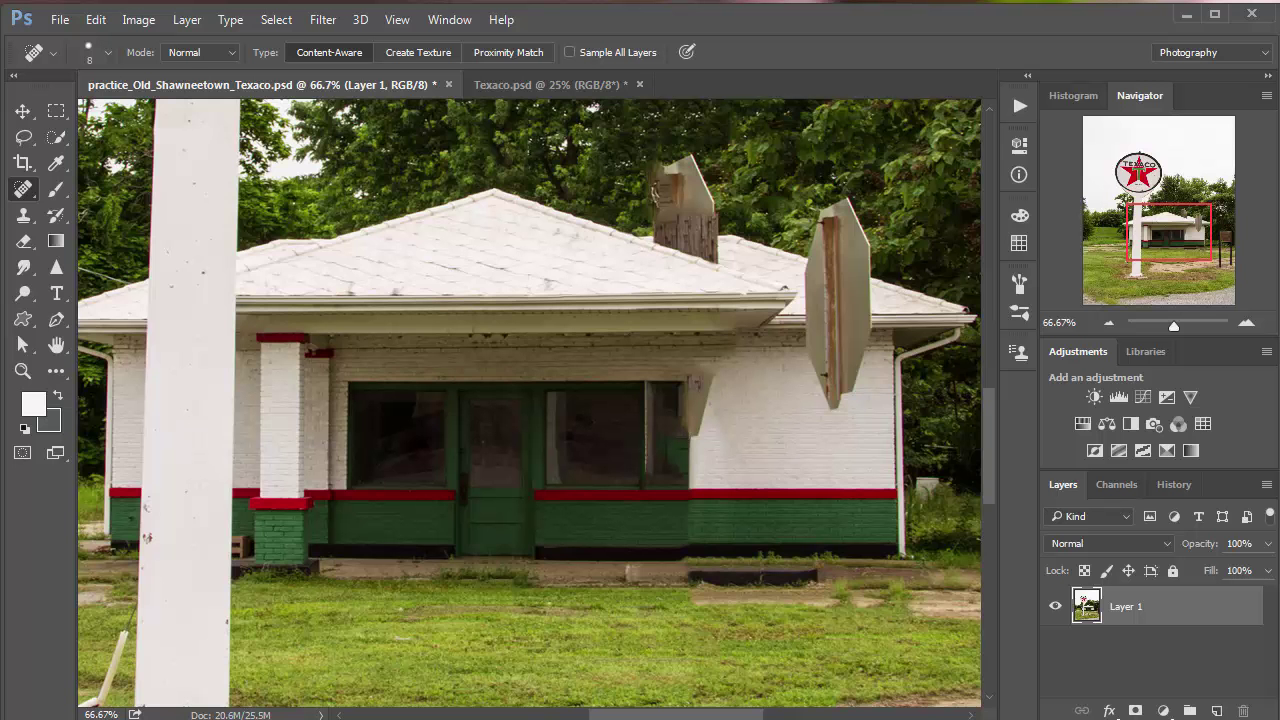
click(550, 84)
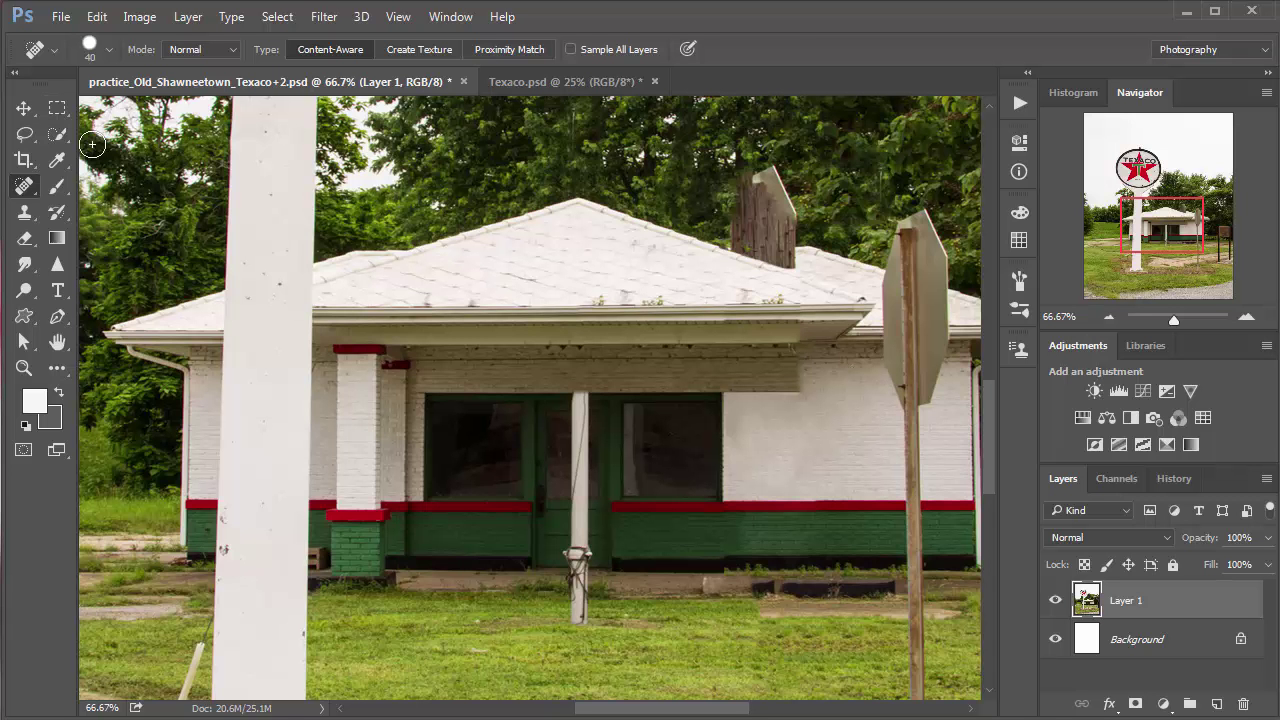
Copy a rectangular selection of the left red-trimmed brick pillar onto new Layer 2.
click(58, 109)
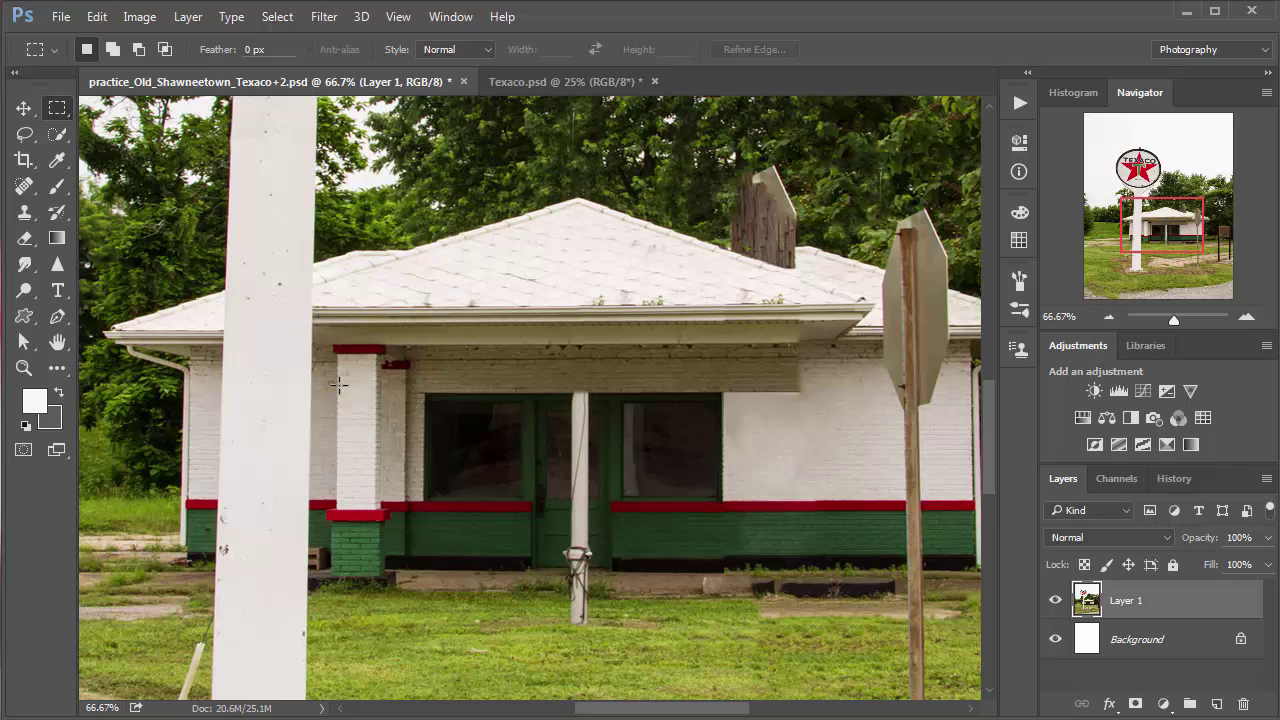
drag(338, 384, 422, 601)
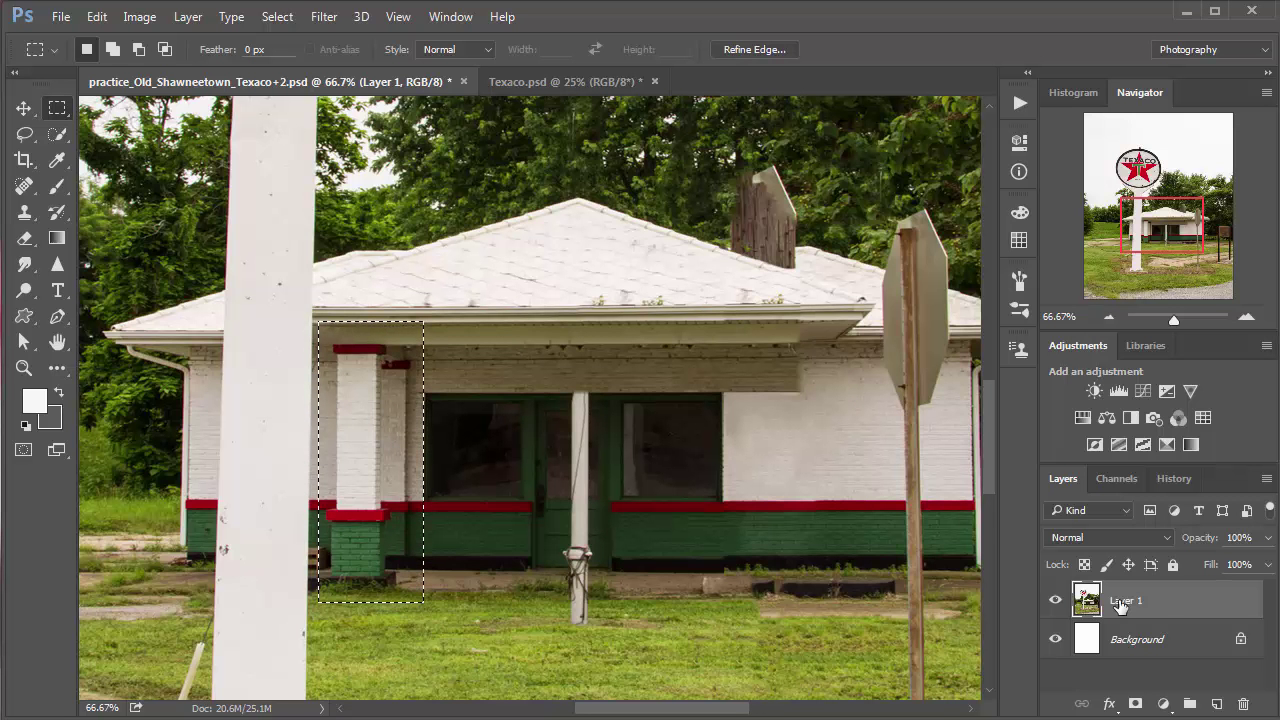
key(ctrl+j)
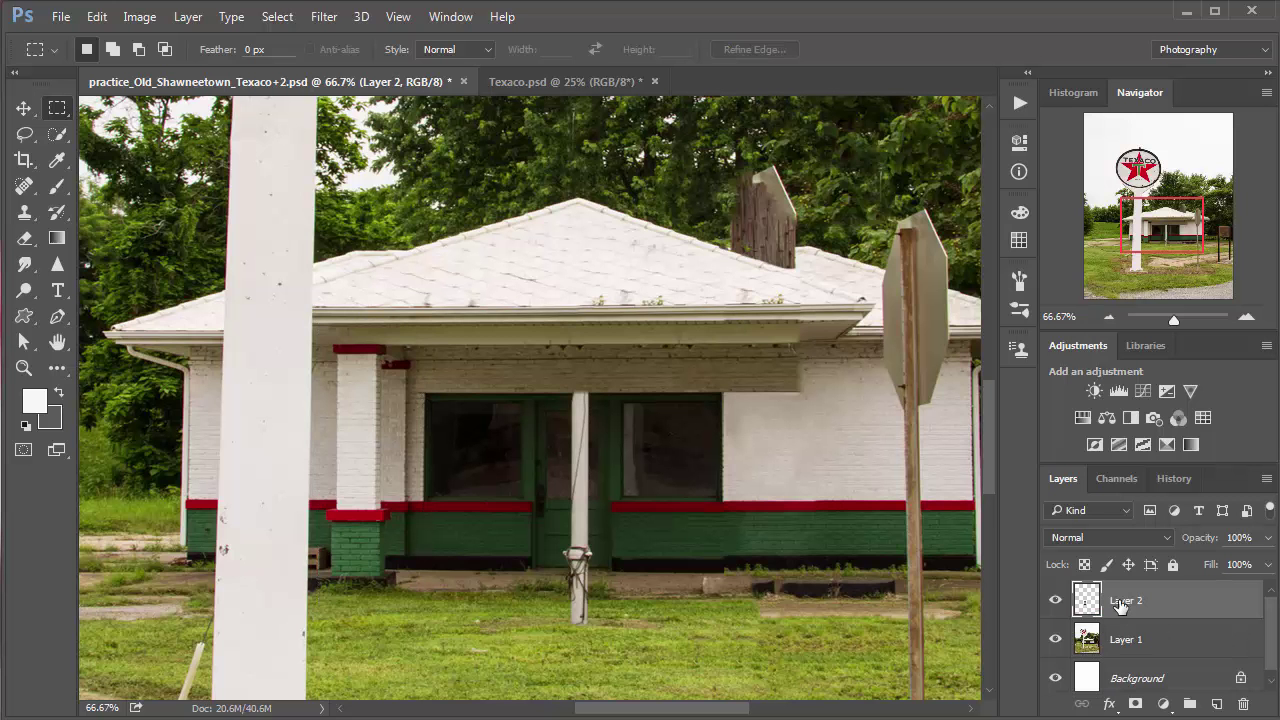
key(v)
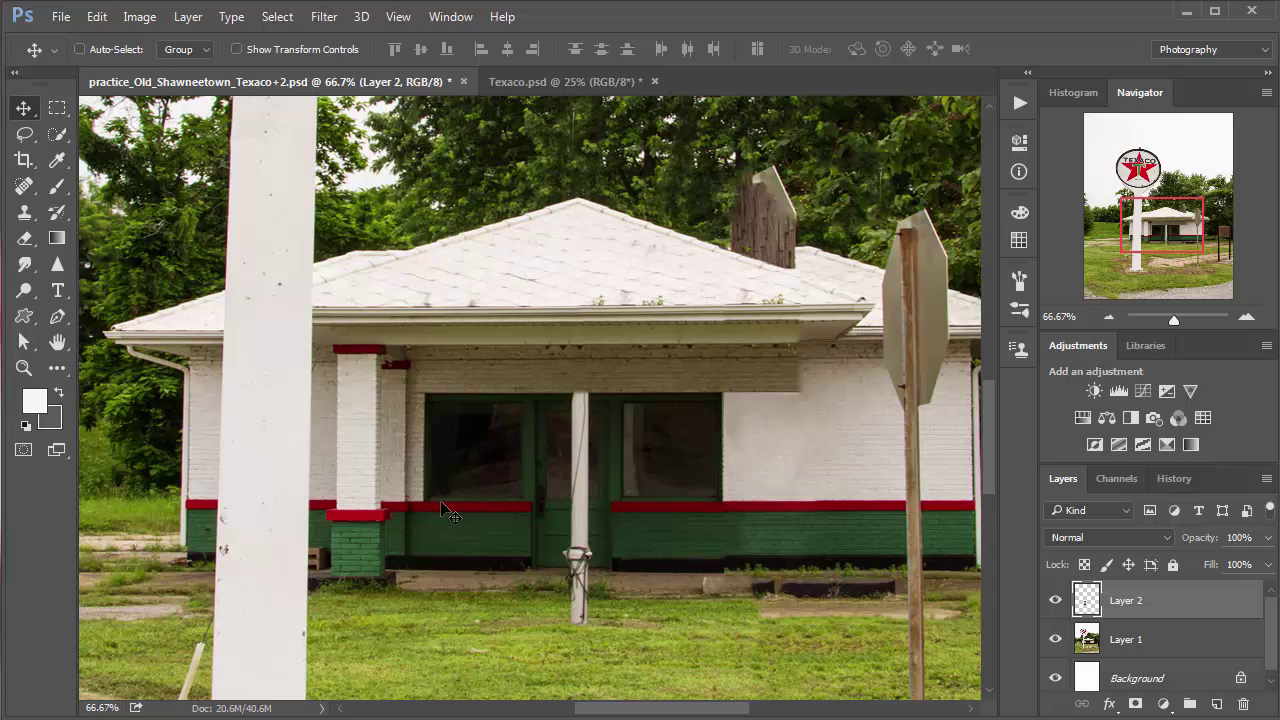
Move the pillar copy to the right of the middle window and flip it horizontally.
drag(445, 511, 730, 514)
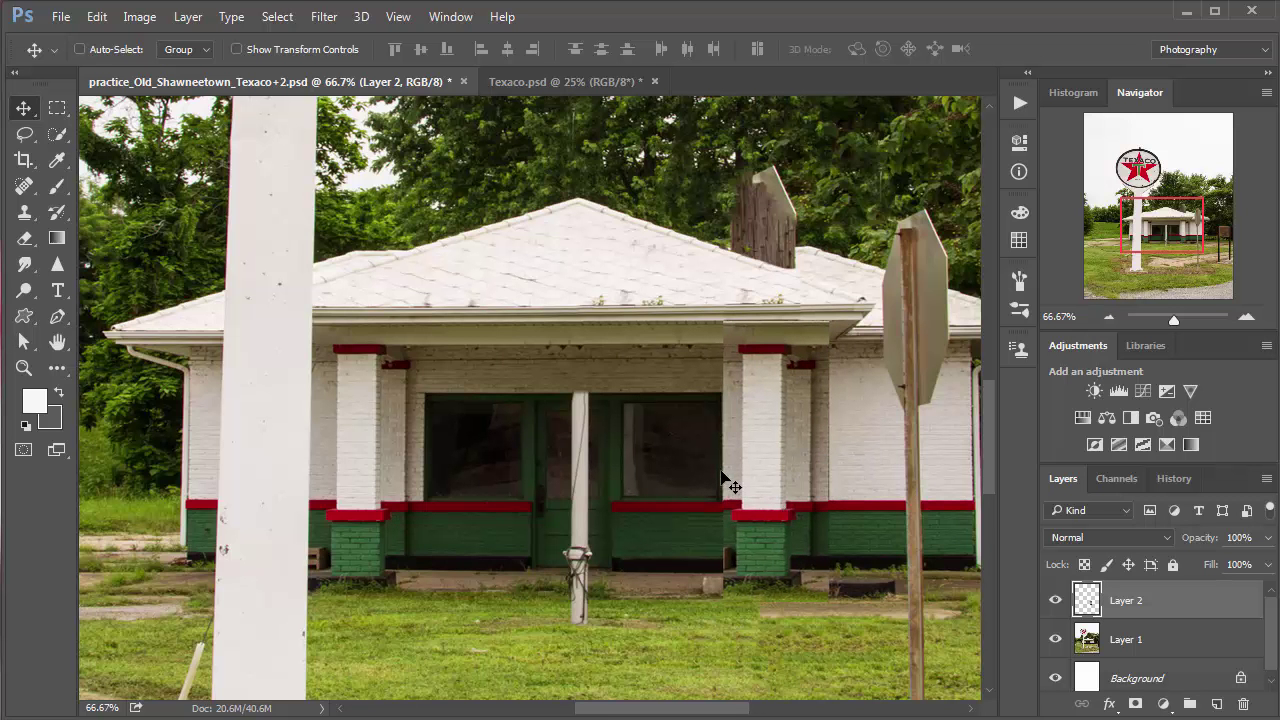
drag(769, 562, 776, 557)
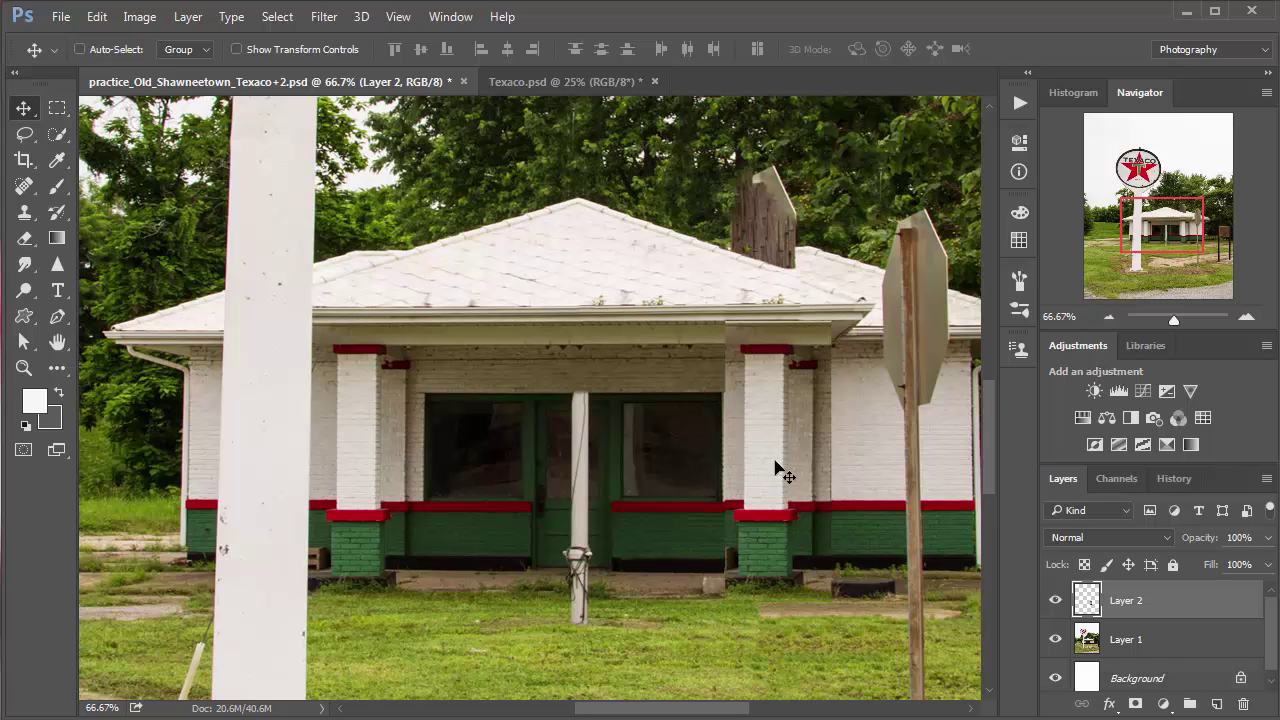
key(ctrl+t)
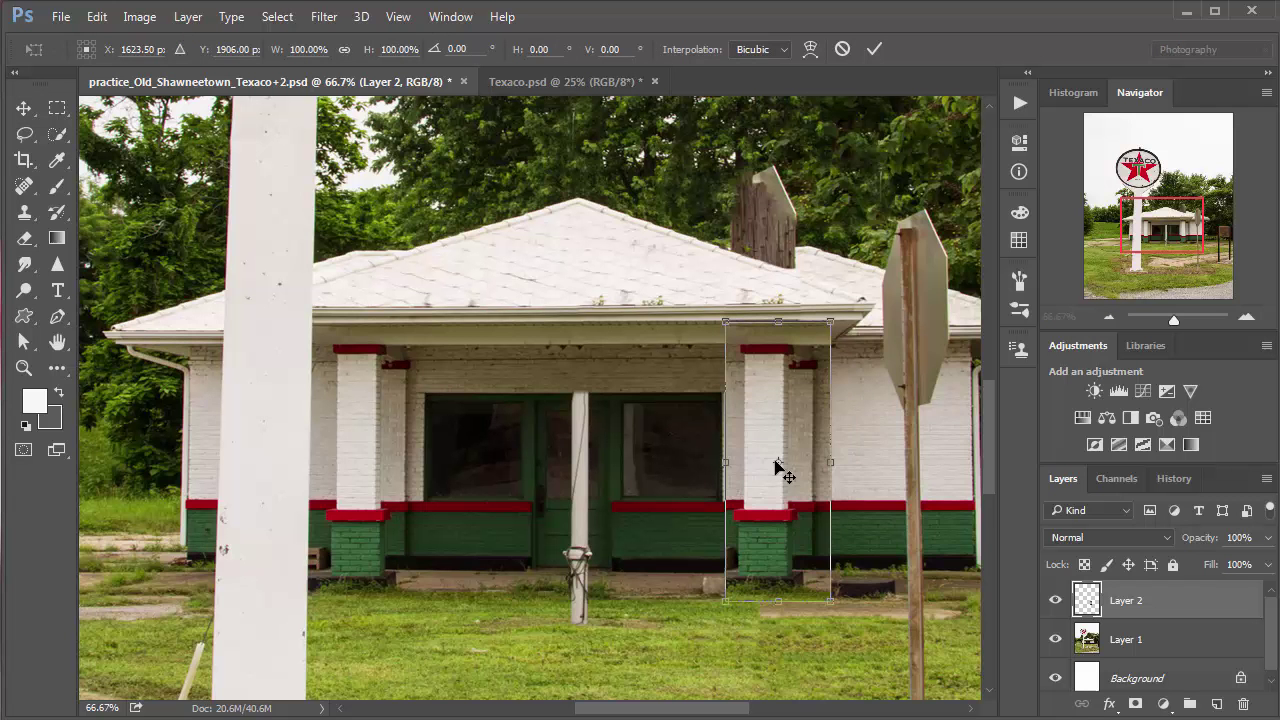
right_click(754, 416)
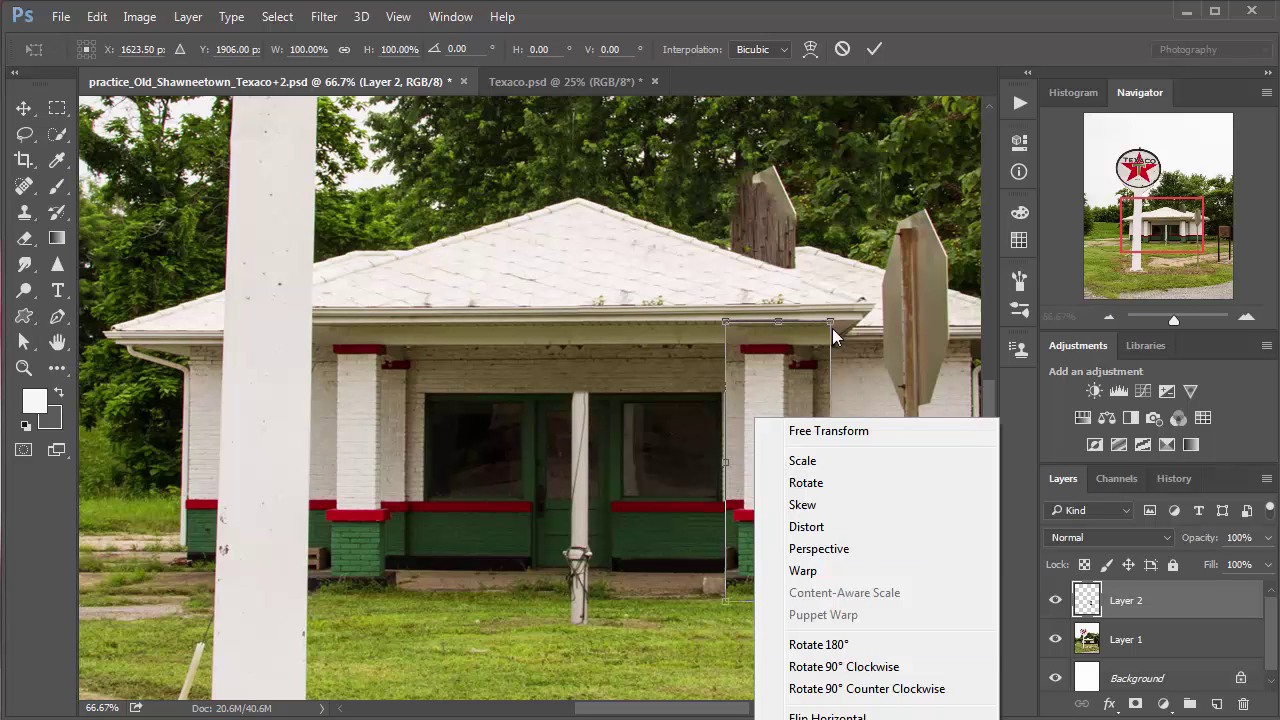
right_click(771, 353)
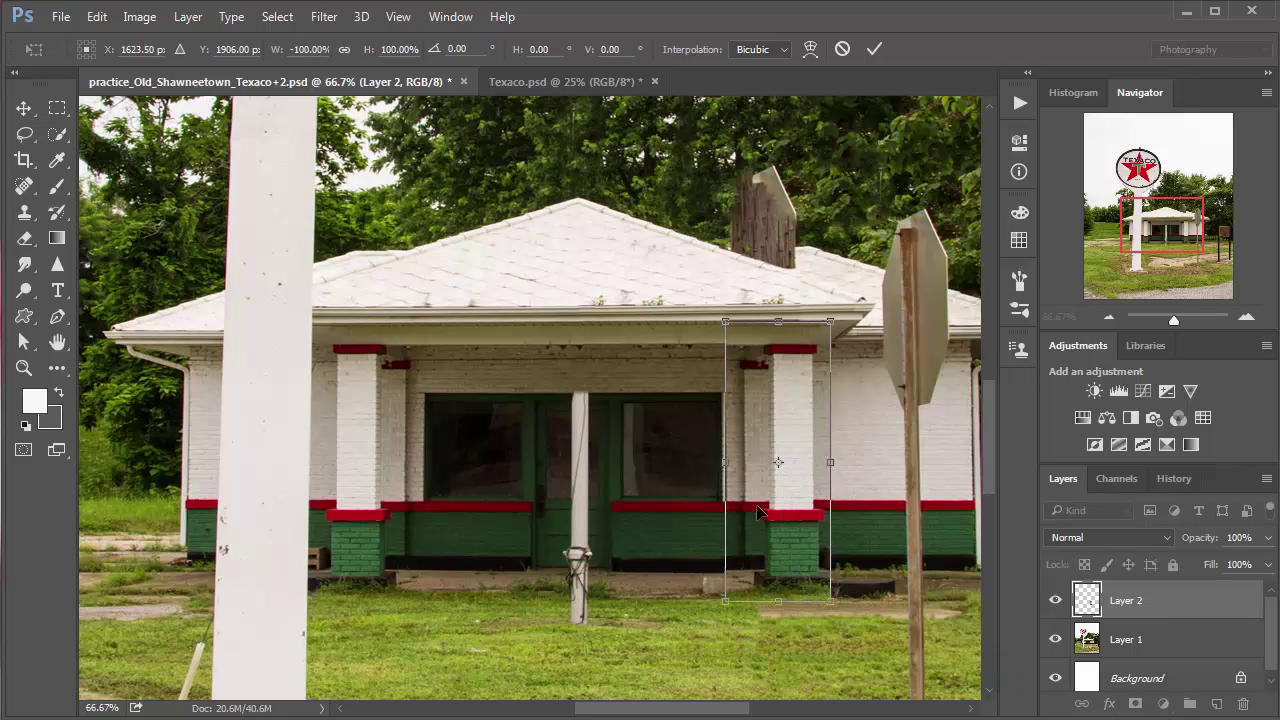
drag(778, 505, 781, 507)
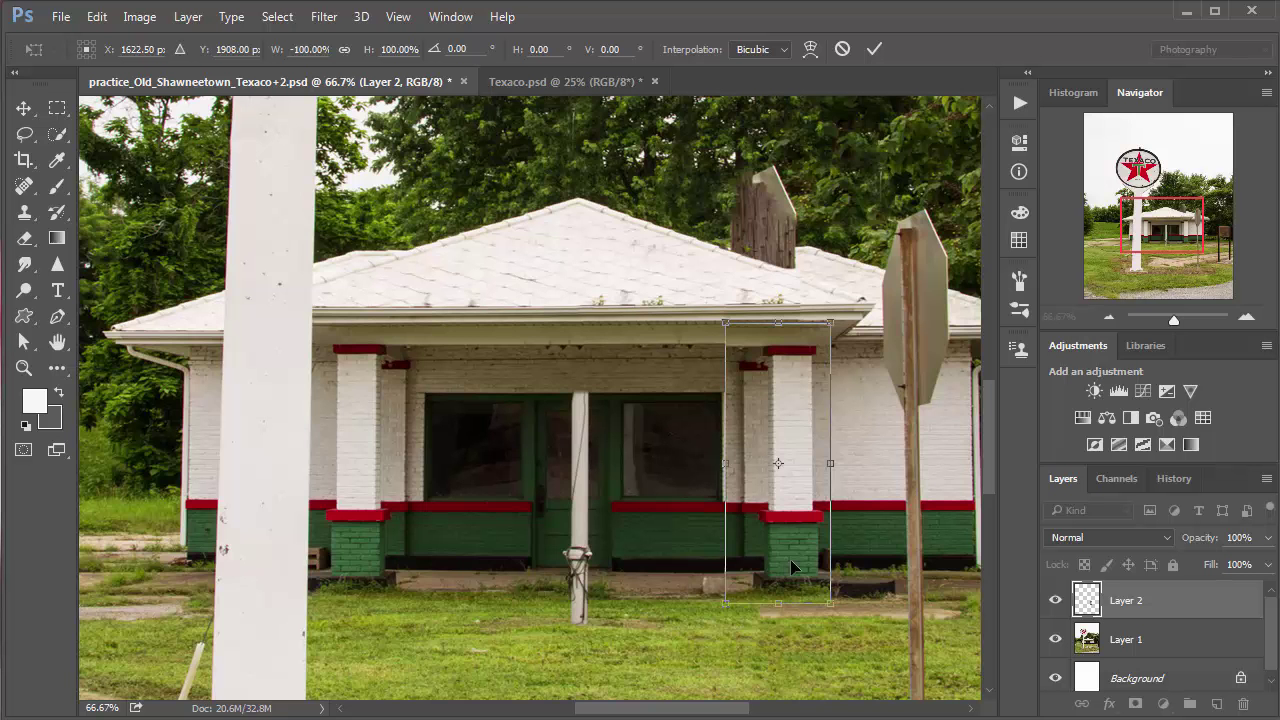
Nudge the flipped pillar up one pixel, commit the transform, and nudge it slightly left.
scroll(788, 575, up, 2)
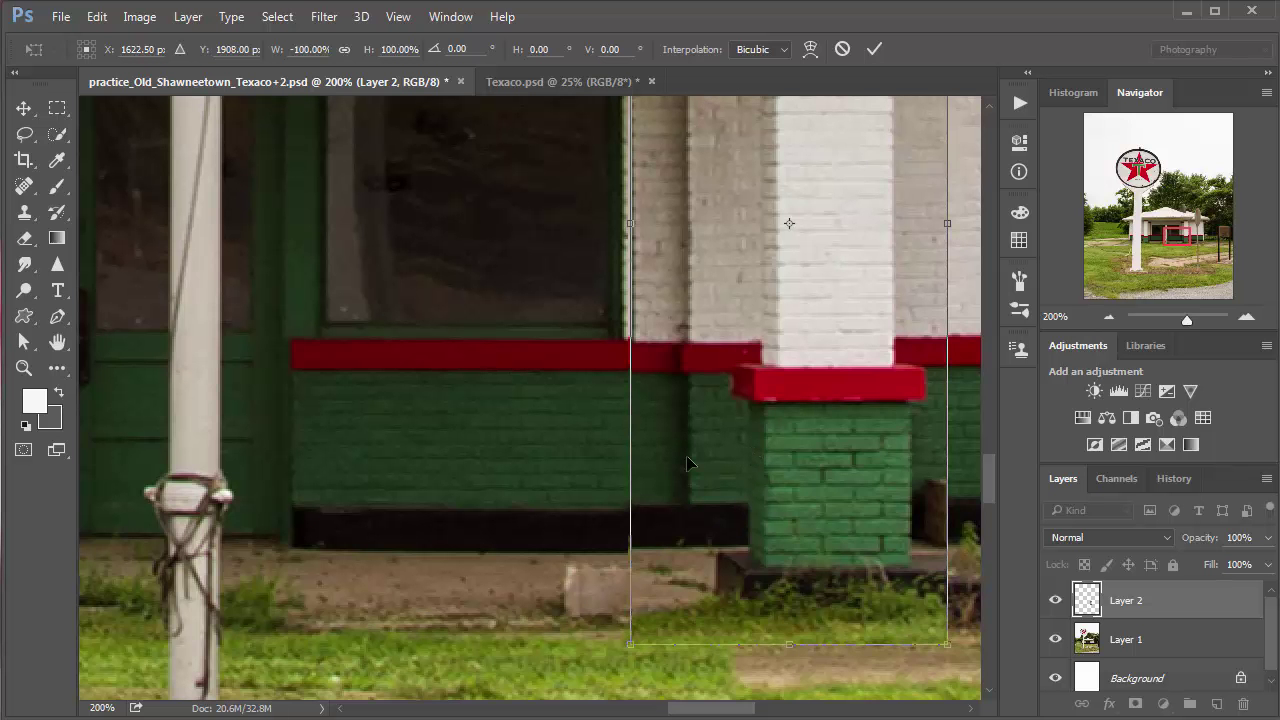
key(Up)
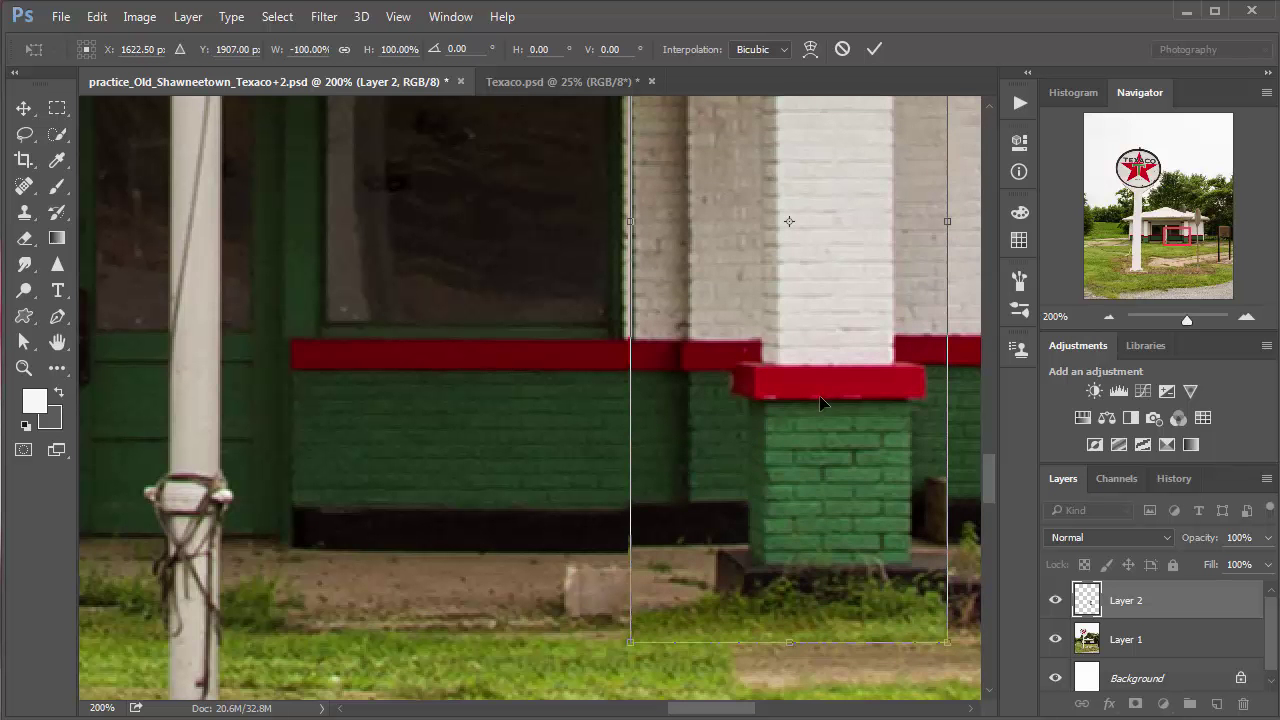
key(Return)
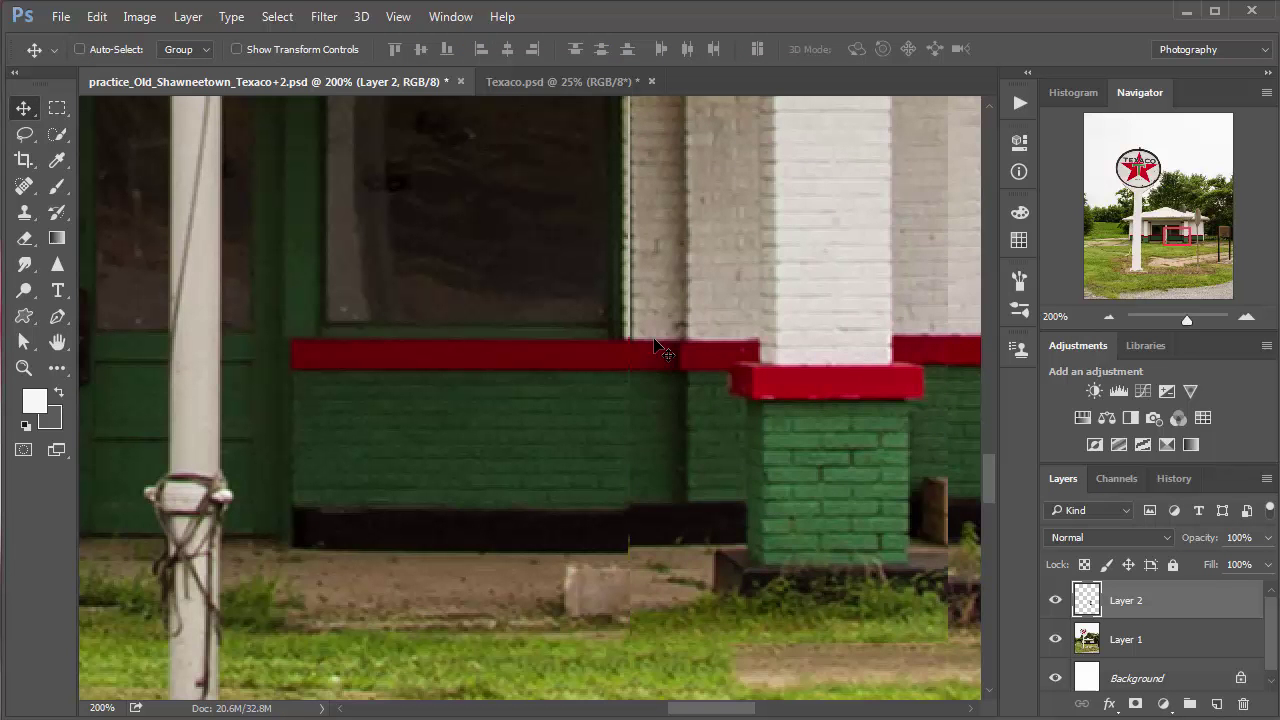
key(ctrl+minus)
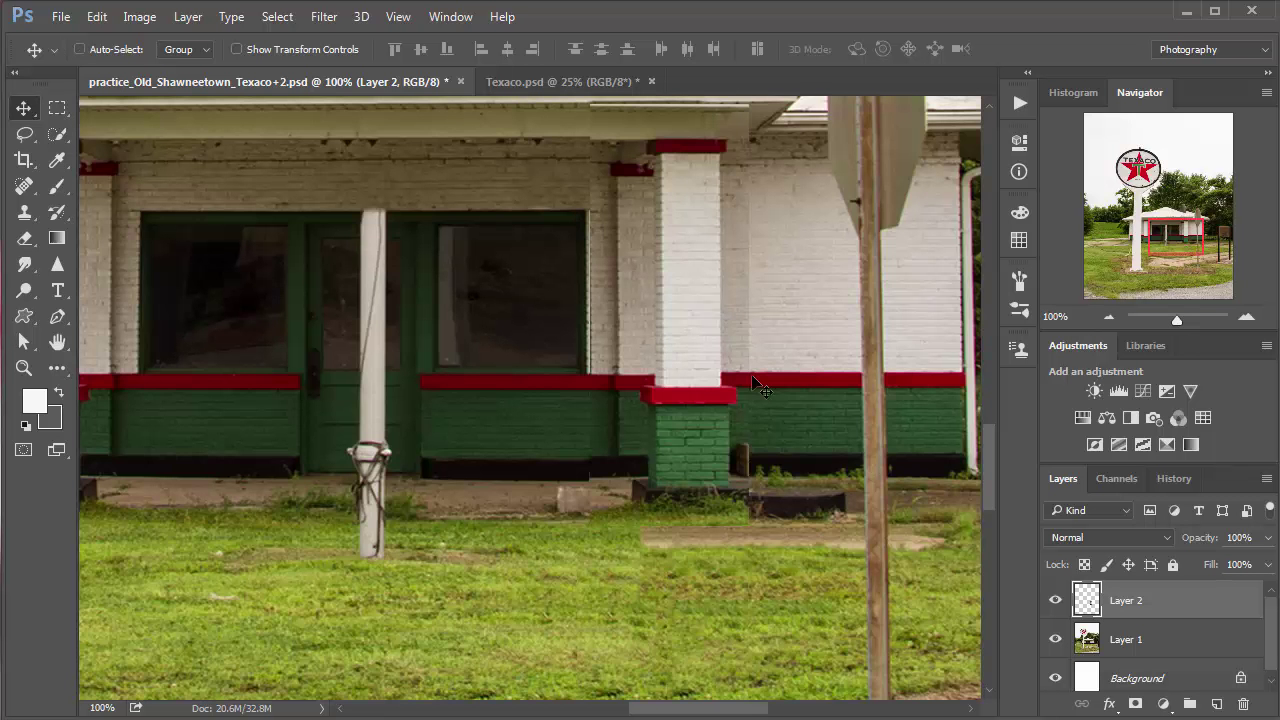
key(Left)
key(Left)
key(Left)
key(Left)
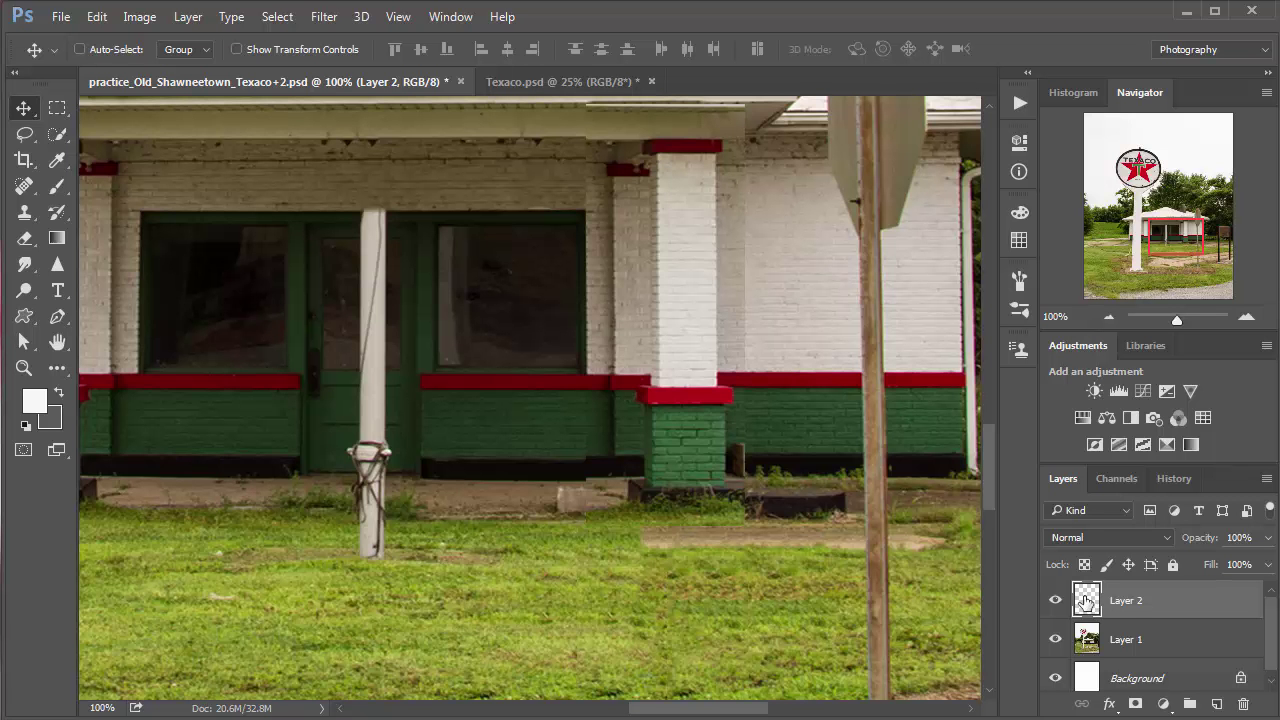
Merge the pillar patch down into Layer 1 and save the document.
key(ctrl+e)
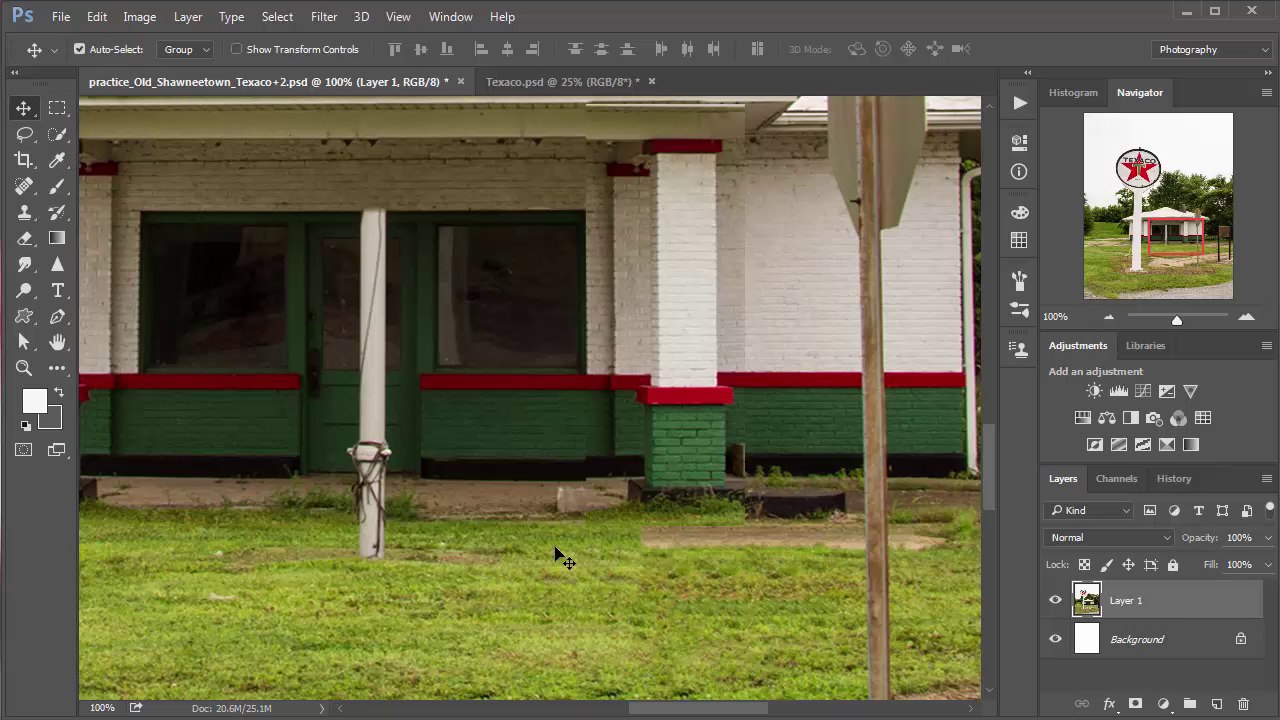
key(ctrl+s)
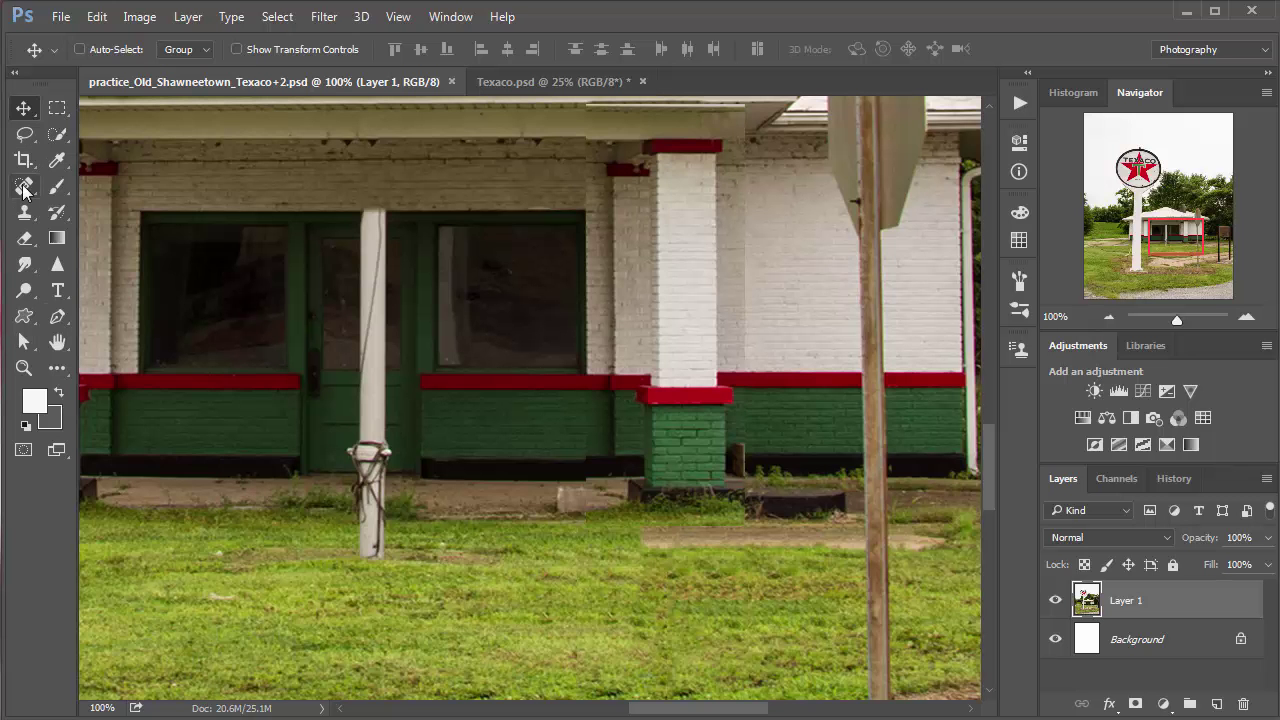
drag(24, 187, 110, 203)
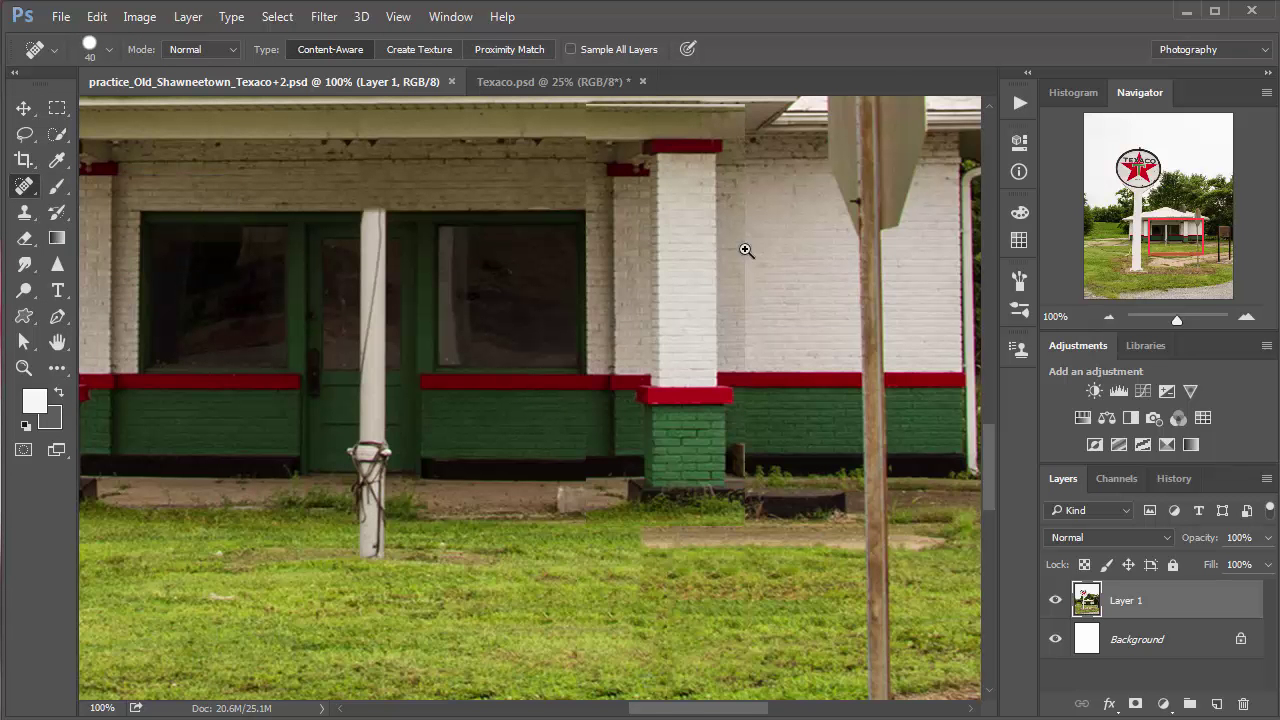
Spot-heal the dark blemishes and streaks on the white brick wall and narrow column at size 25.
ctrl+click(745, 250)
scroll(749, 305, up, 2)
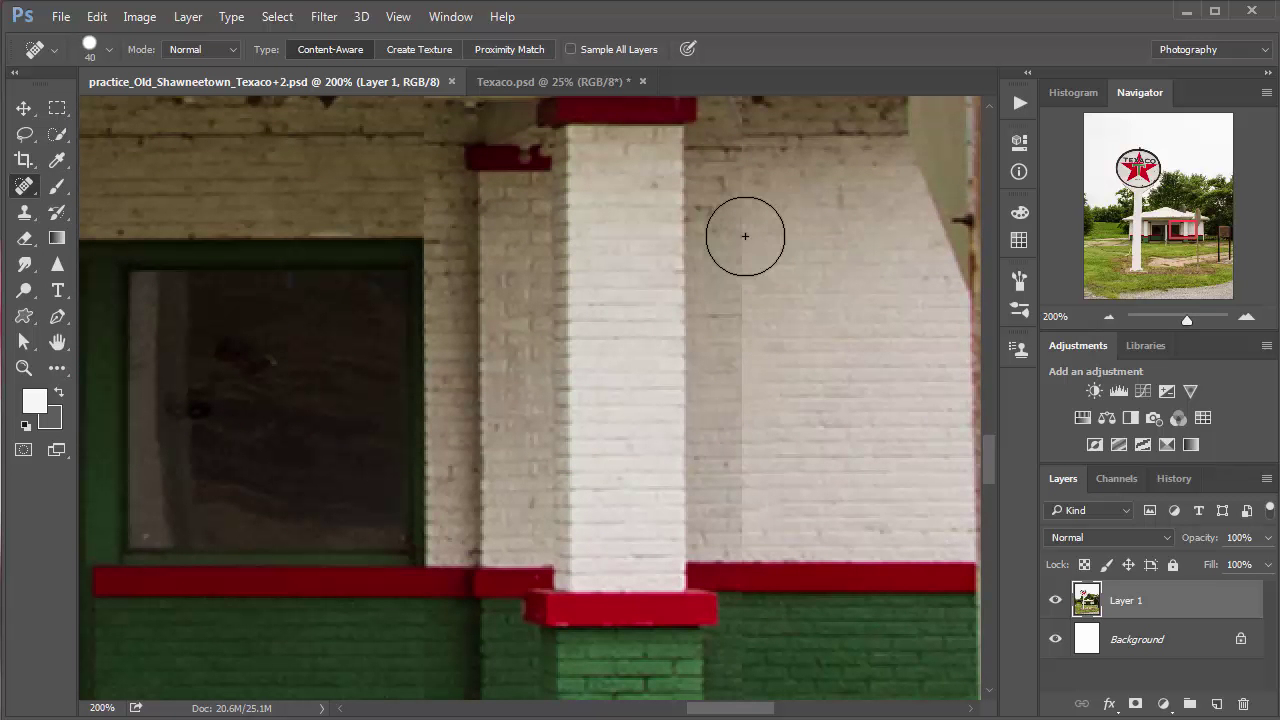
key(bracketleft)
key(bracketleft)
key(bracketleft)
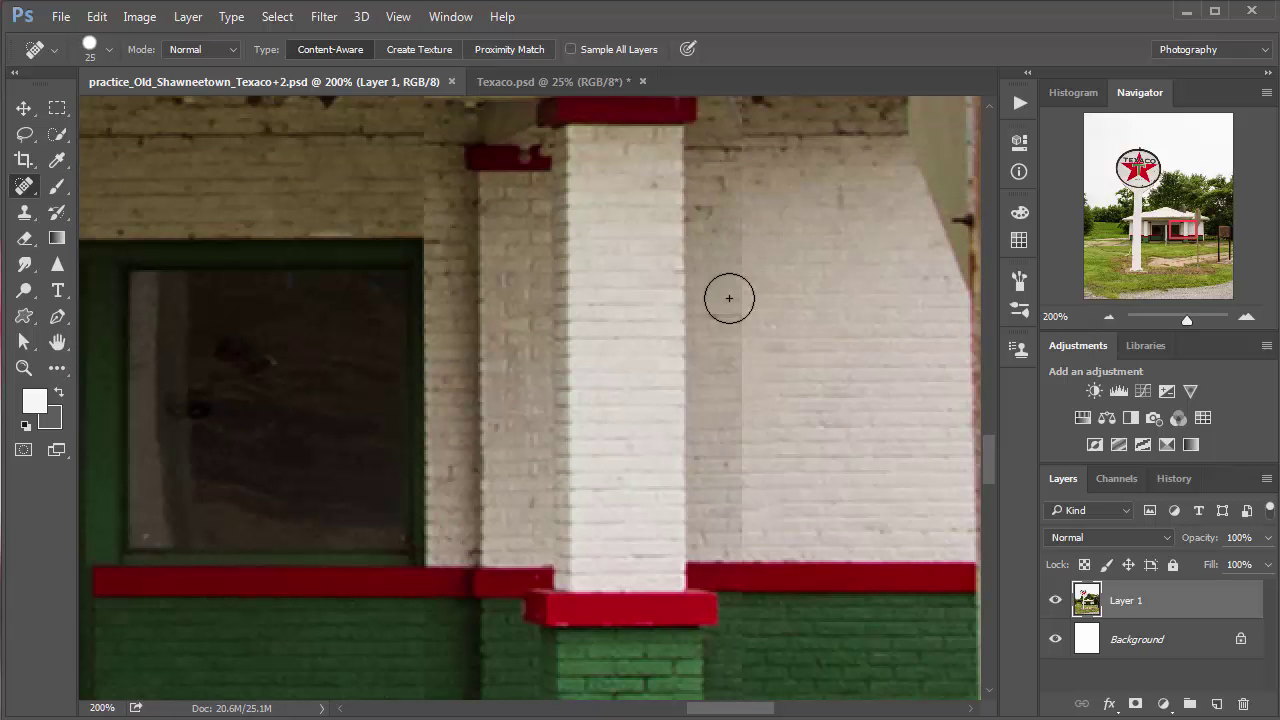
mouse_move(741, 395)
mouse_down()
mouse_move(741, 470)
mouse_move(762, 510)
mouse_up()
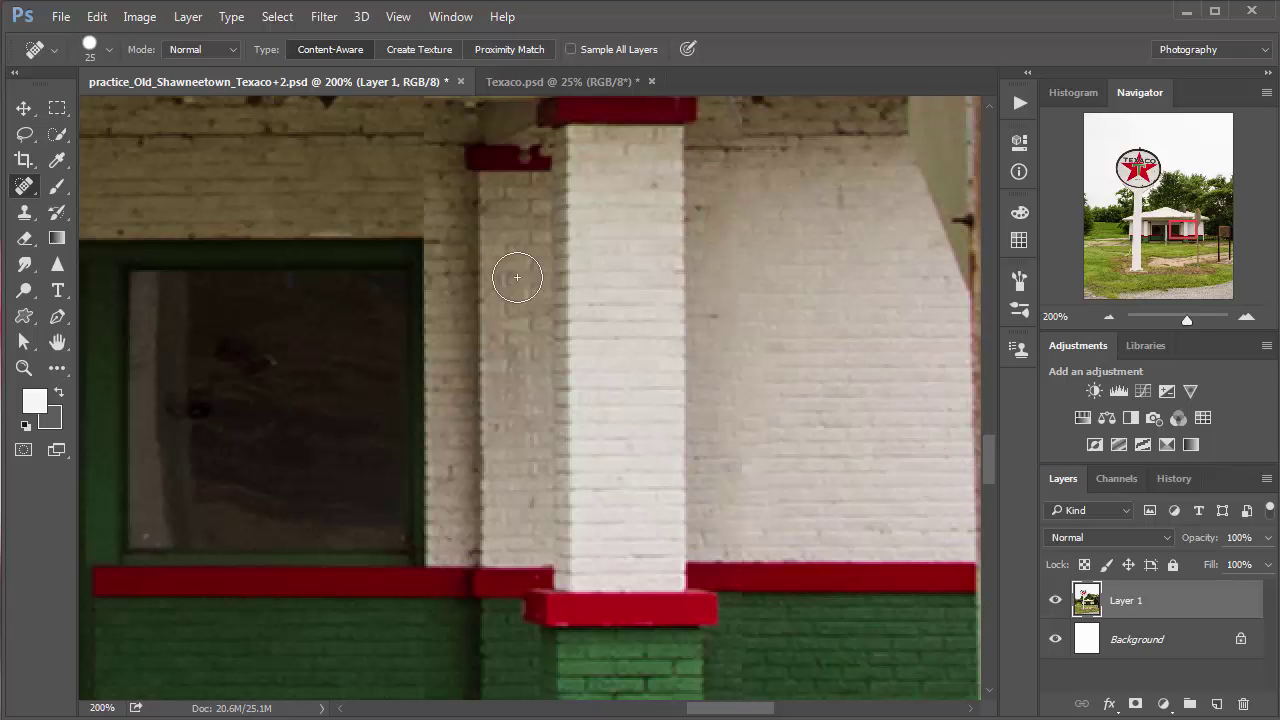
click(424, 174)
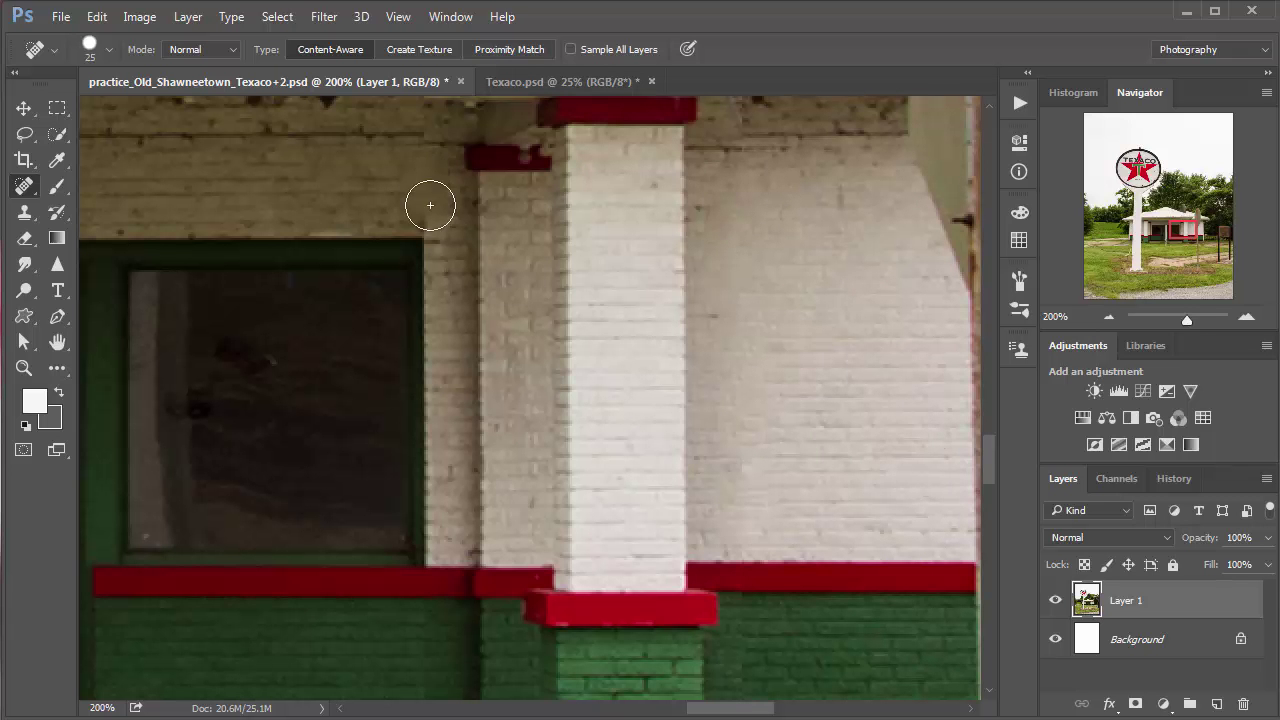
click(430, 205)
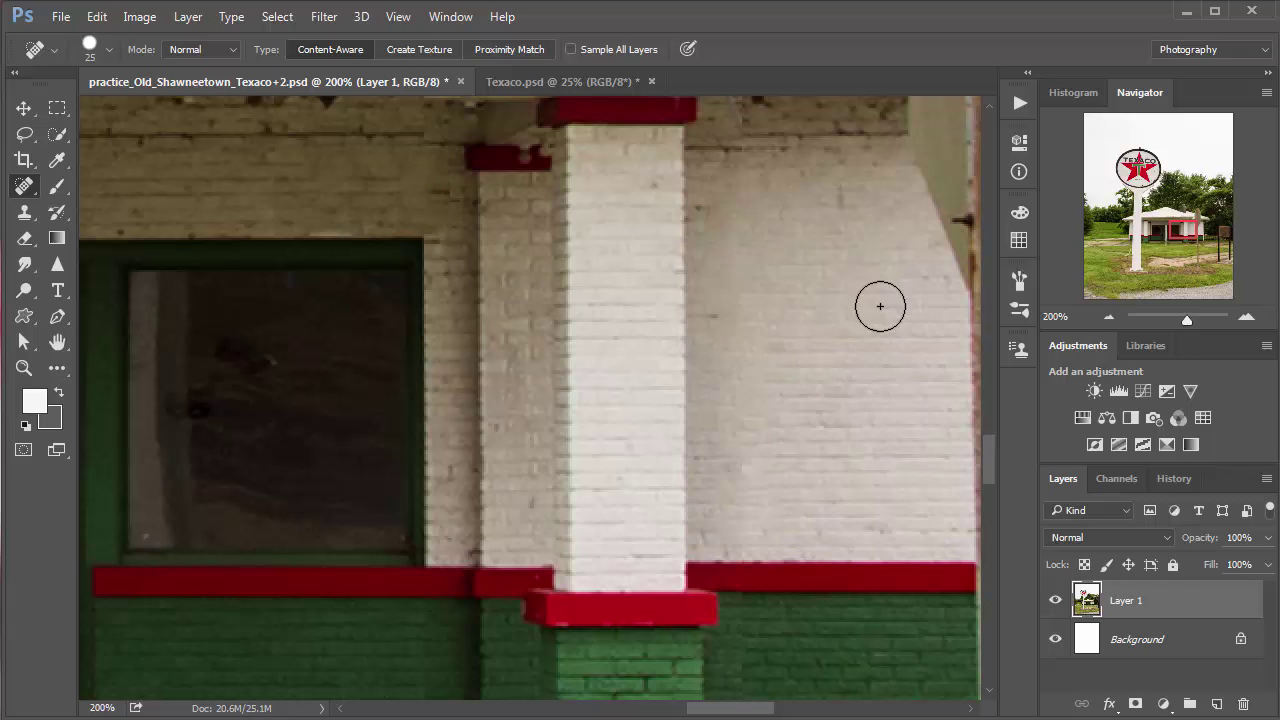
drag(744, 474, 747, 522)
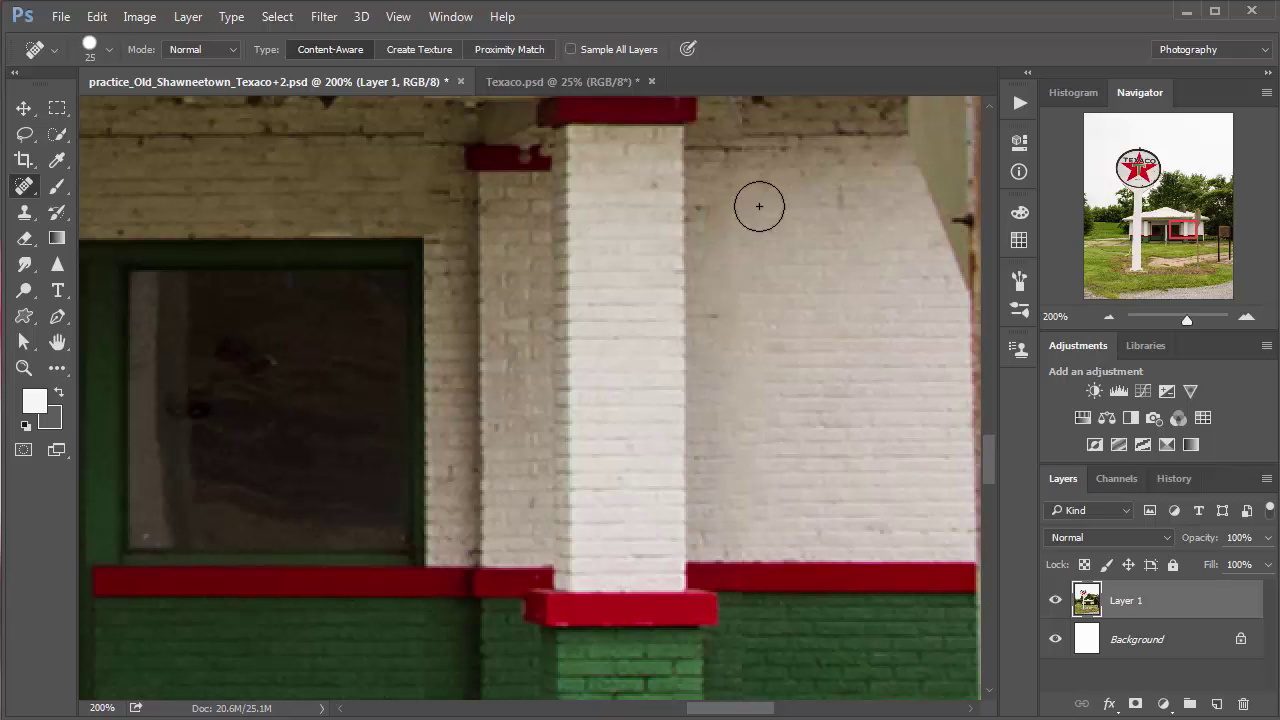
key(ctrl+minus)
key(ctrl+minus)
key(ctrl+minus)
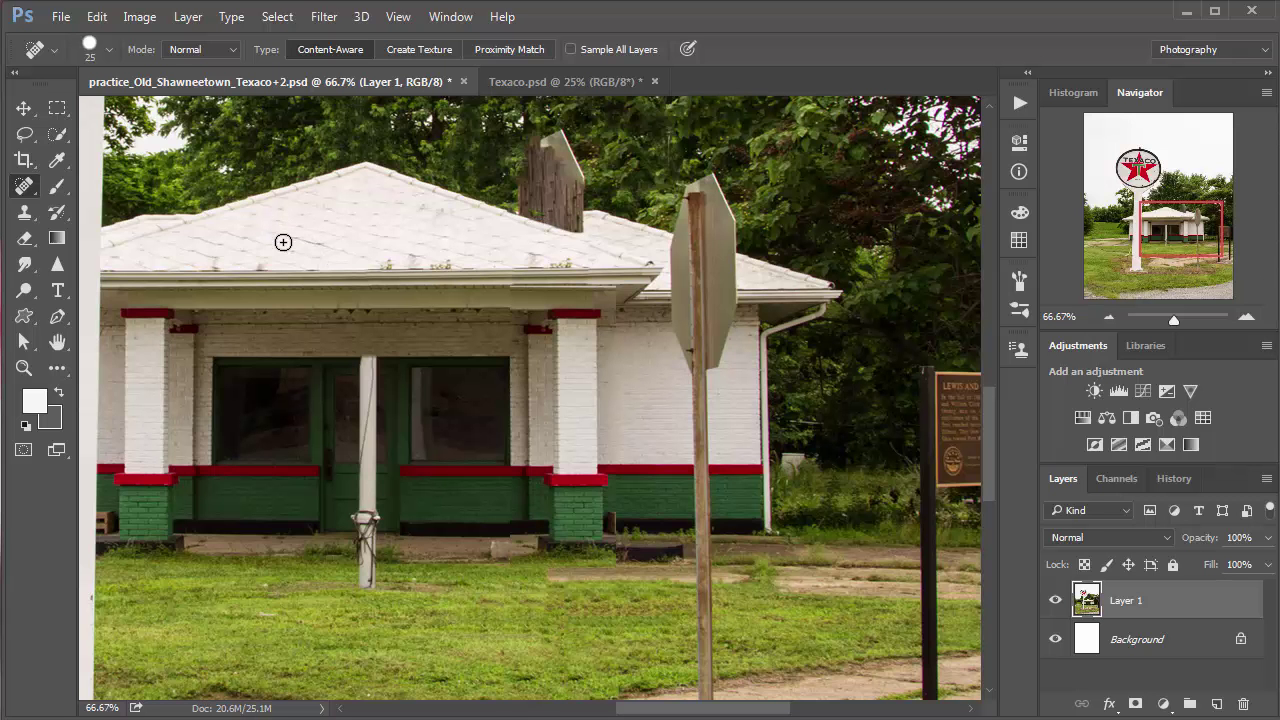
Select a roof-shingle strip rotated about -17.53° at 68.42% height and copy it to Layer 2.
click(57, 108)
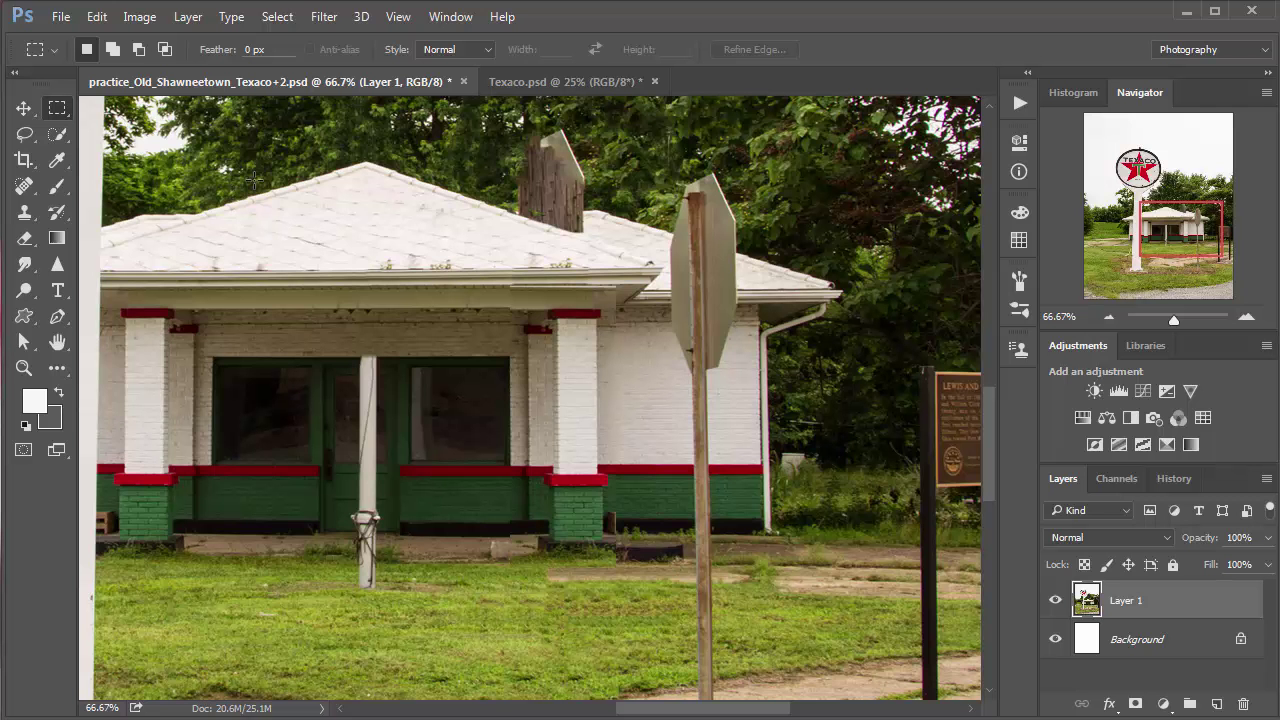
drag(304, 190, 349, 200)
click(278, 17)
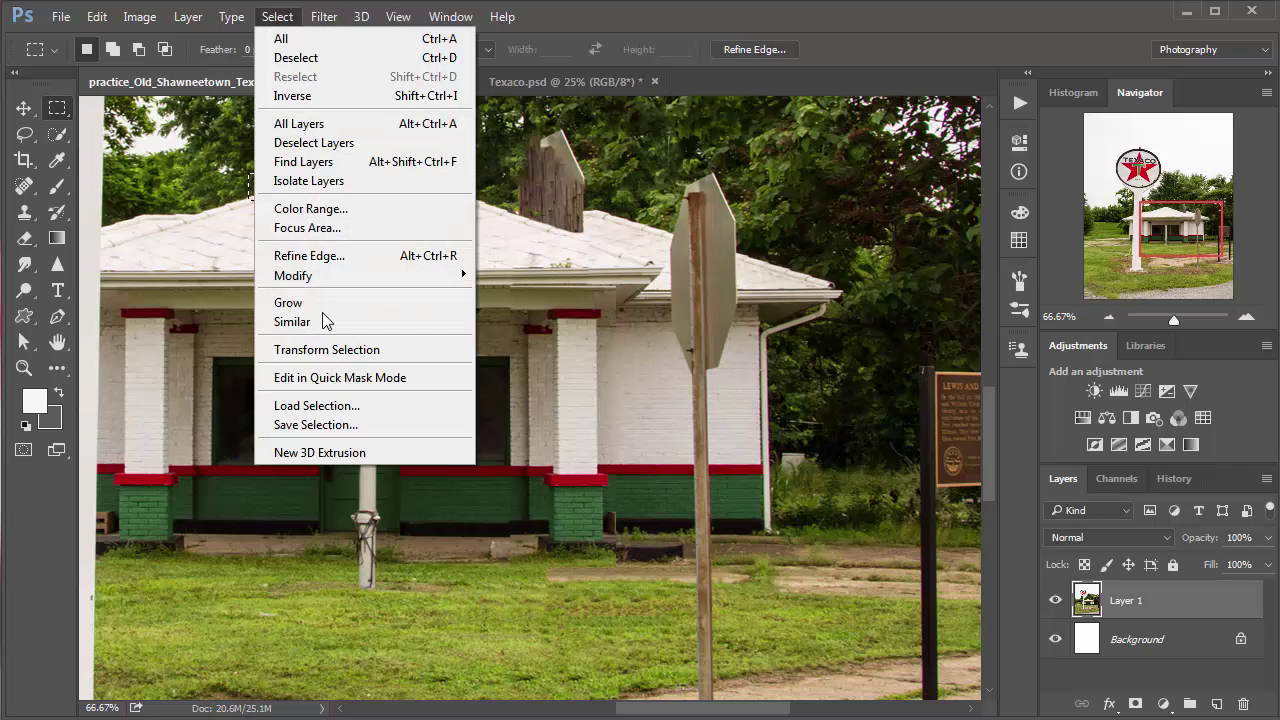
click(338, 350)
drag(290, 222, 306, 220)
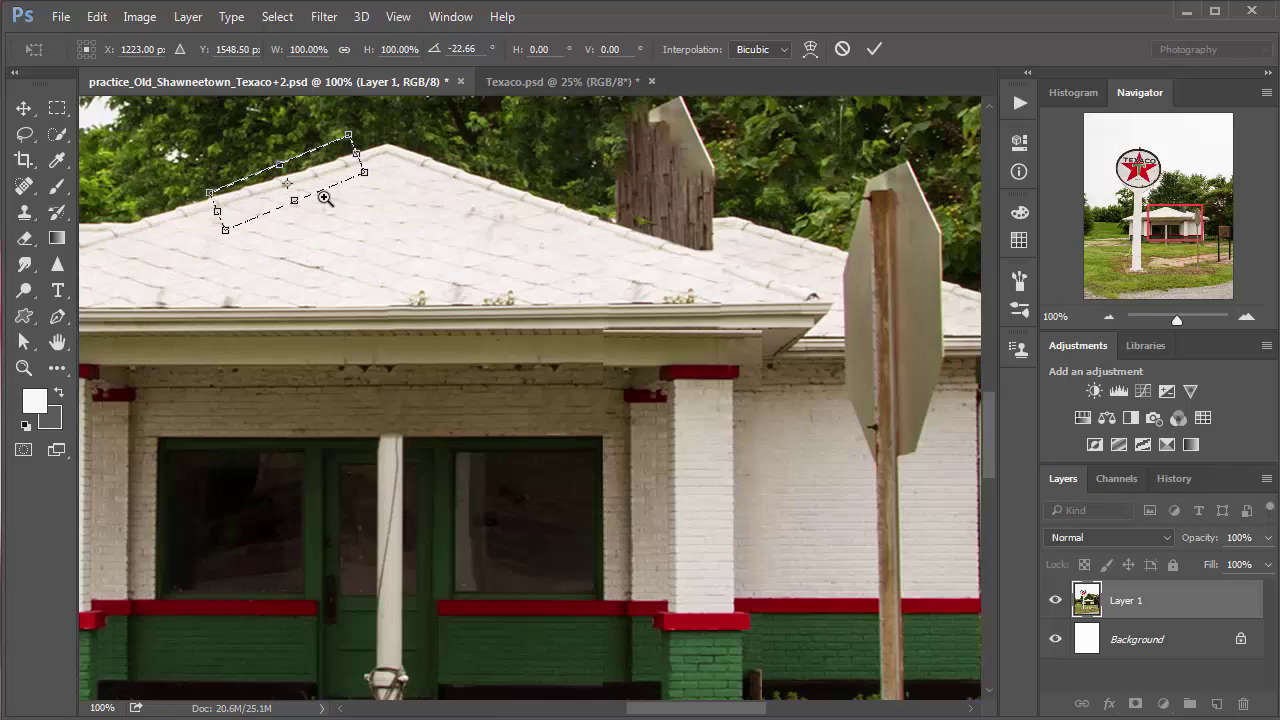
scroll(322, 195, up, 1)
drag(193, 220, 195, 230)
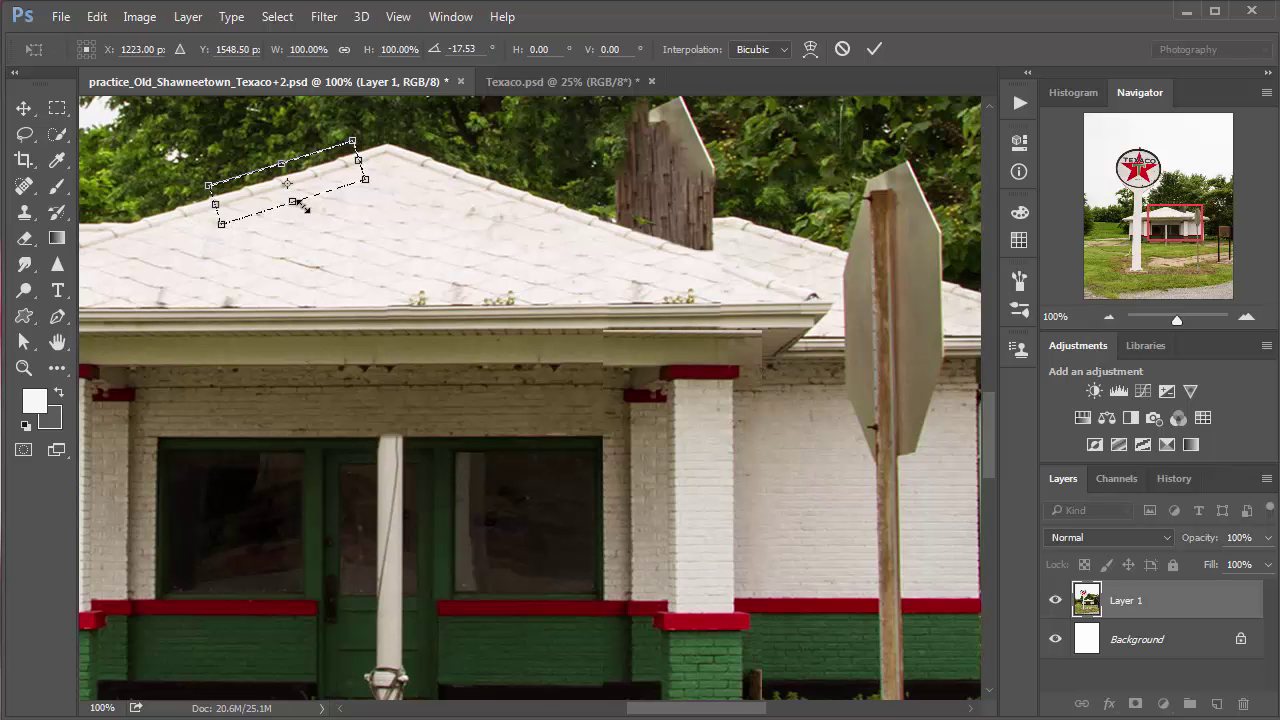
drag(296, 202, 286, 180)
key(Return)
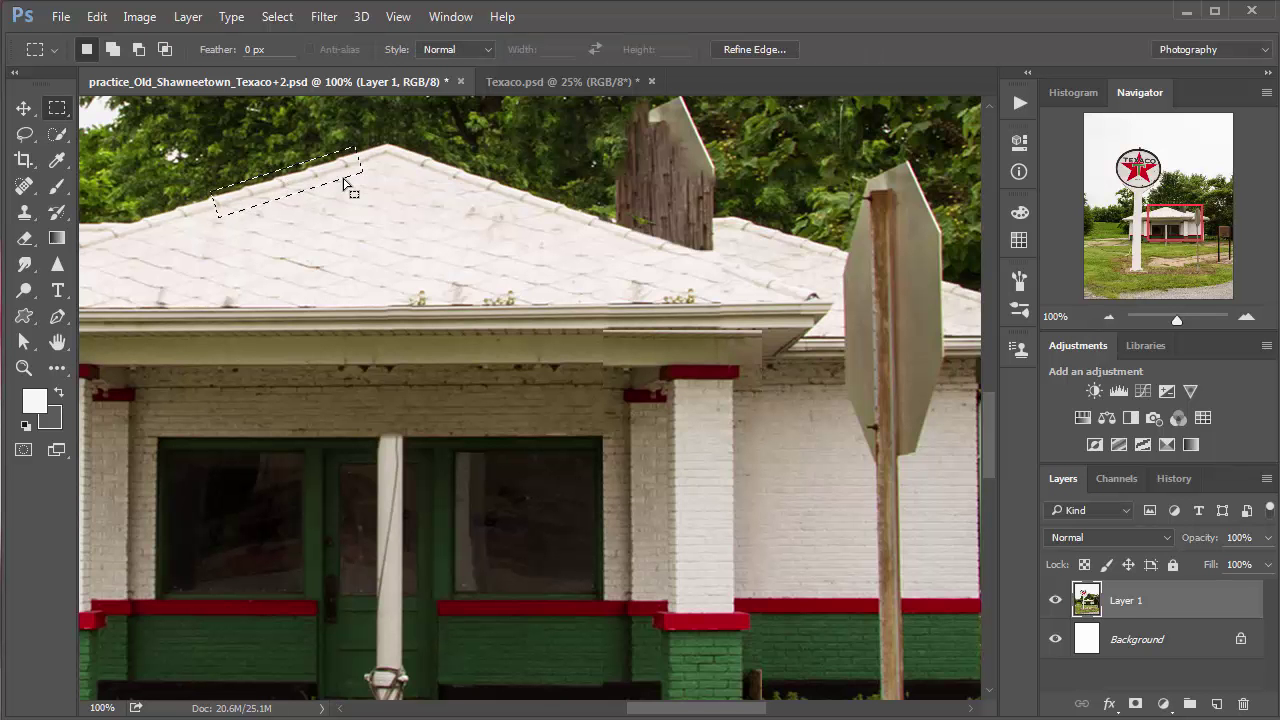
key(ctrl+j)
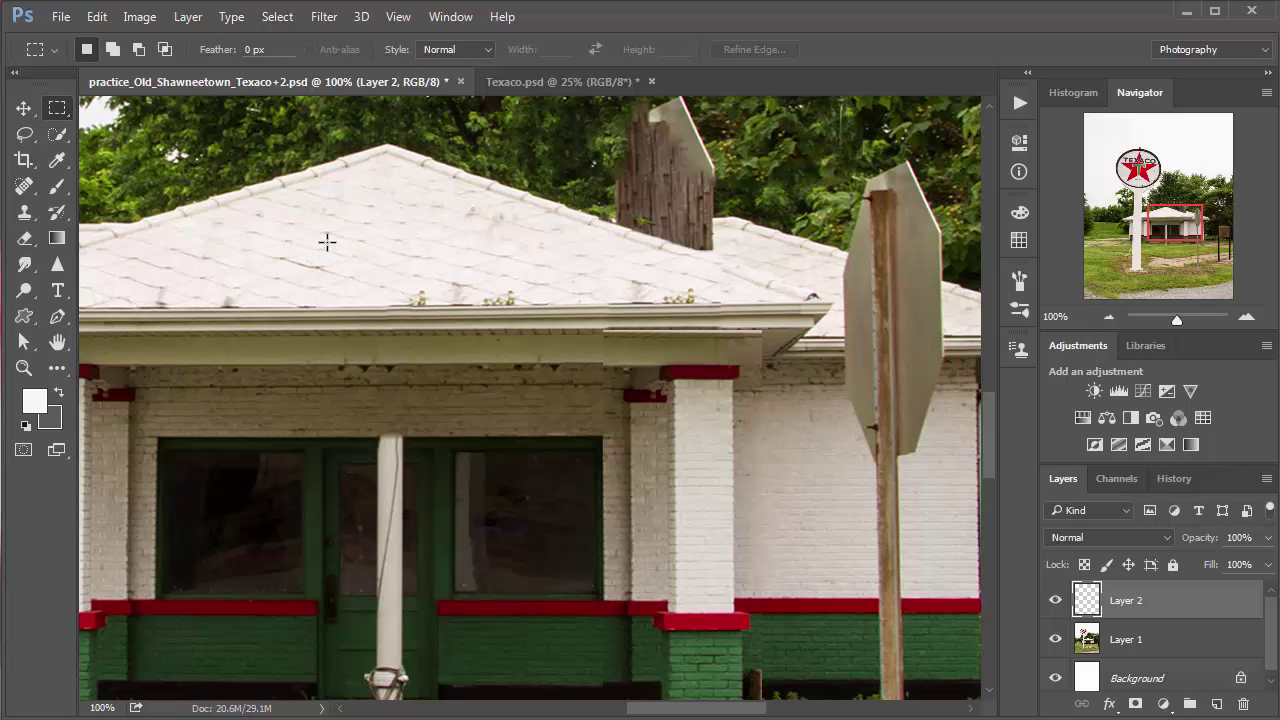
Move and rotate the roof strip over the chimney base, using 59% opacity to align it.
key(v)
drag(291, 207, 764, 253)
drag(670, 242, 654, 188)
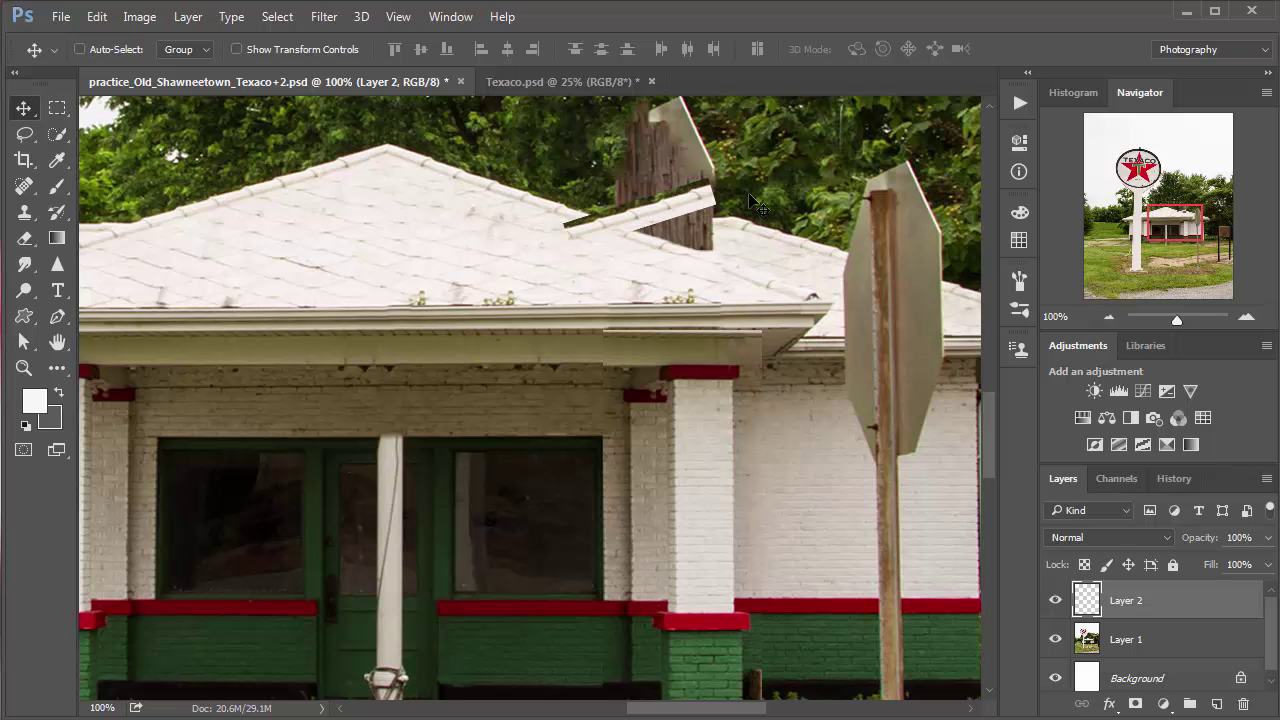
key(ctrl+t)
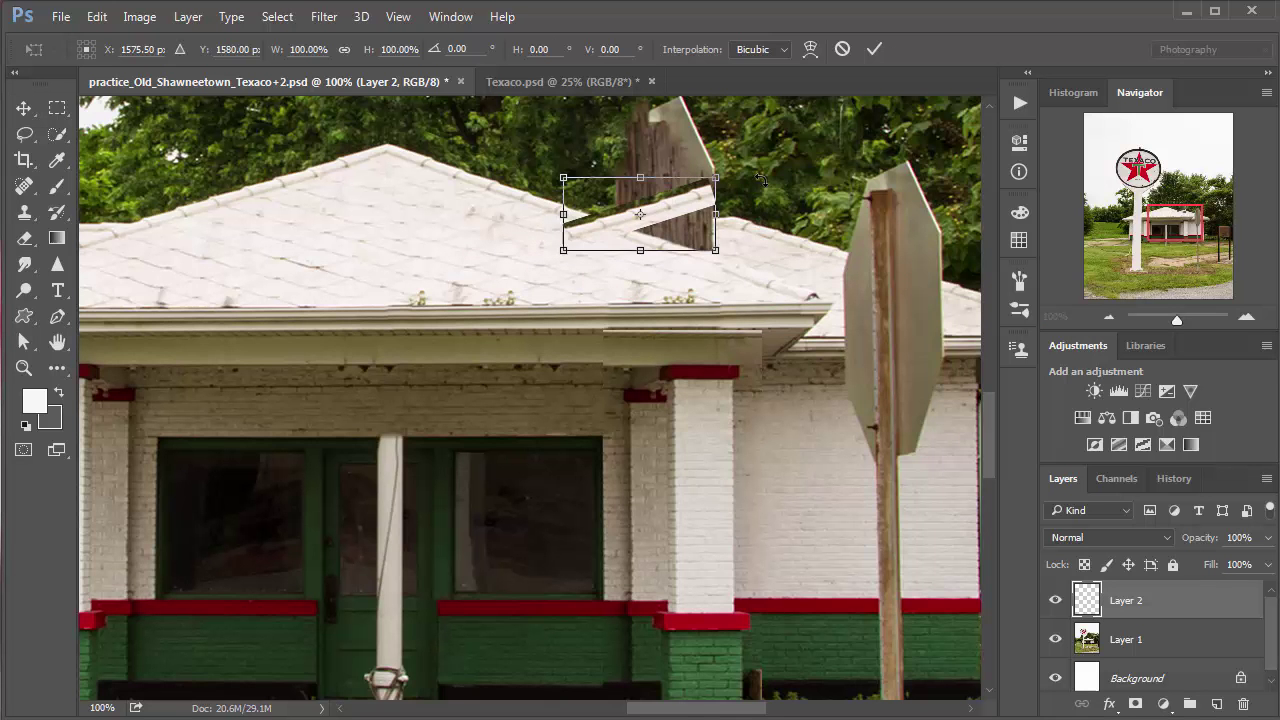
drag(756, 170, 765, 187)
drag(651, 226, 701, 267)
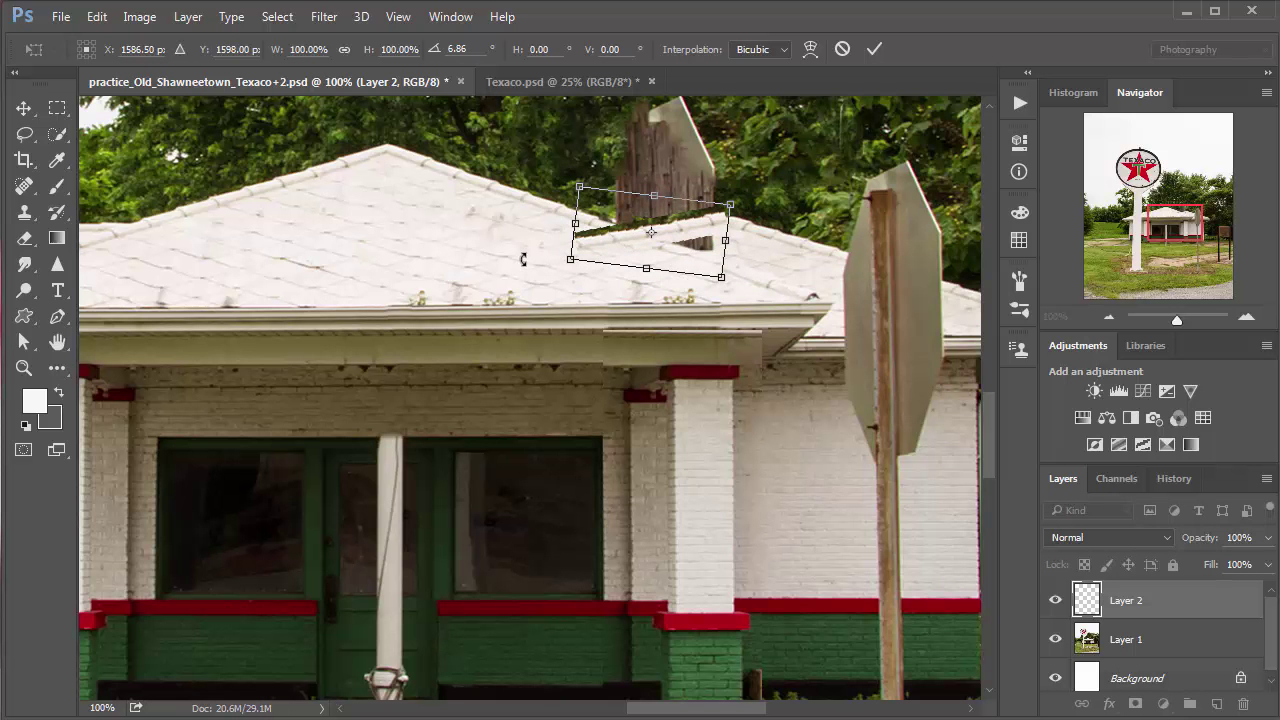
drag(522, 259, 535, 251)
drag(615, 242, 611, 237)
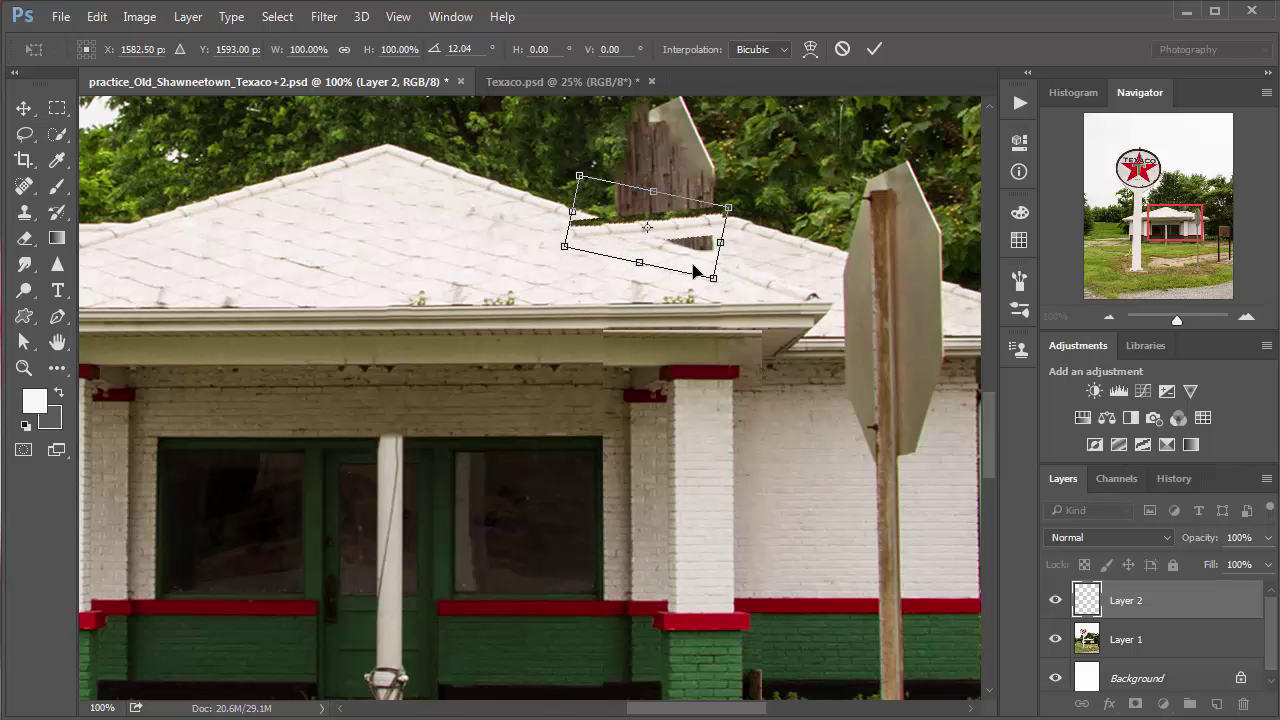
click(1268, 538)
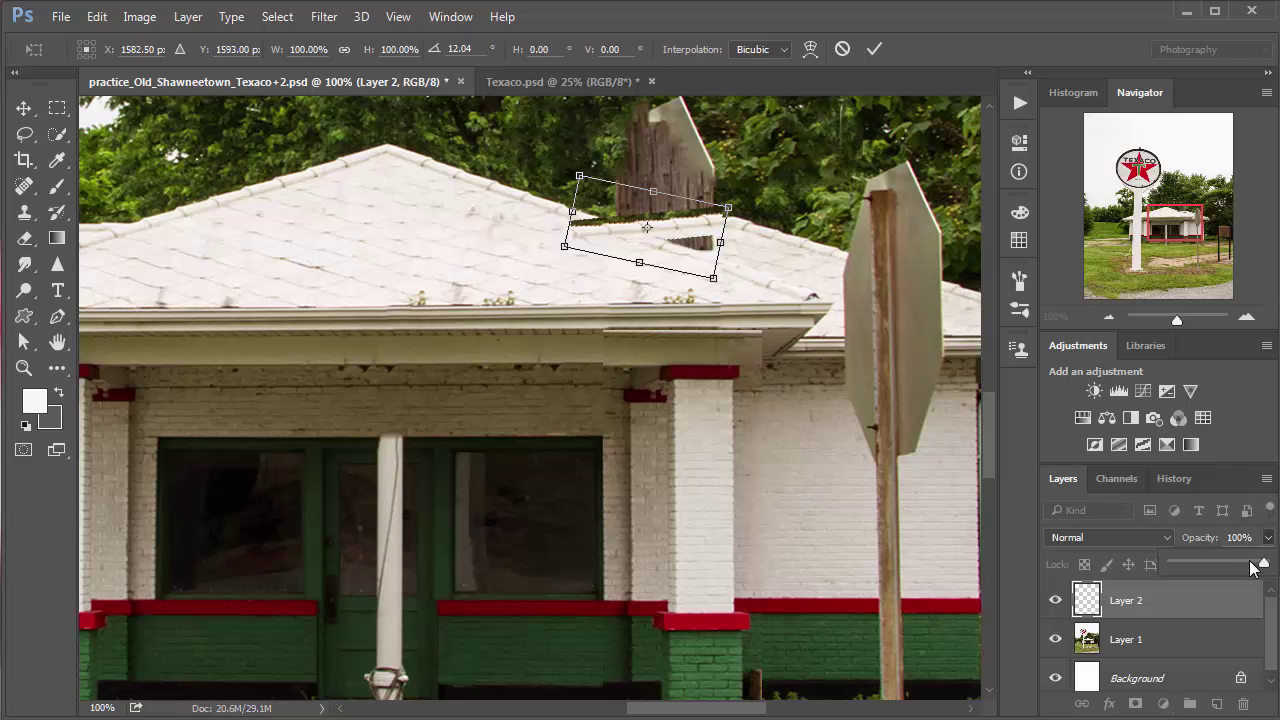
click(1226, 562)
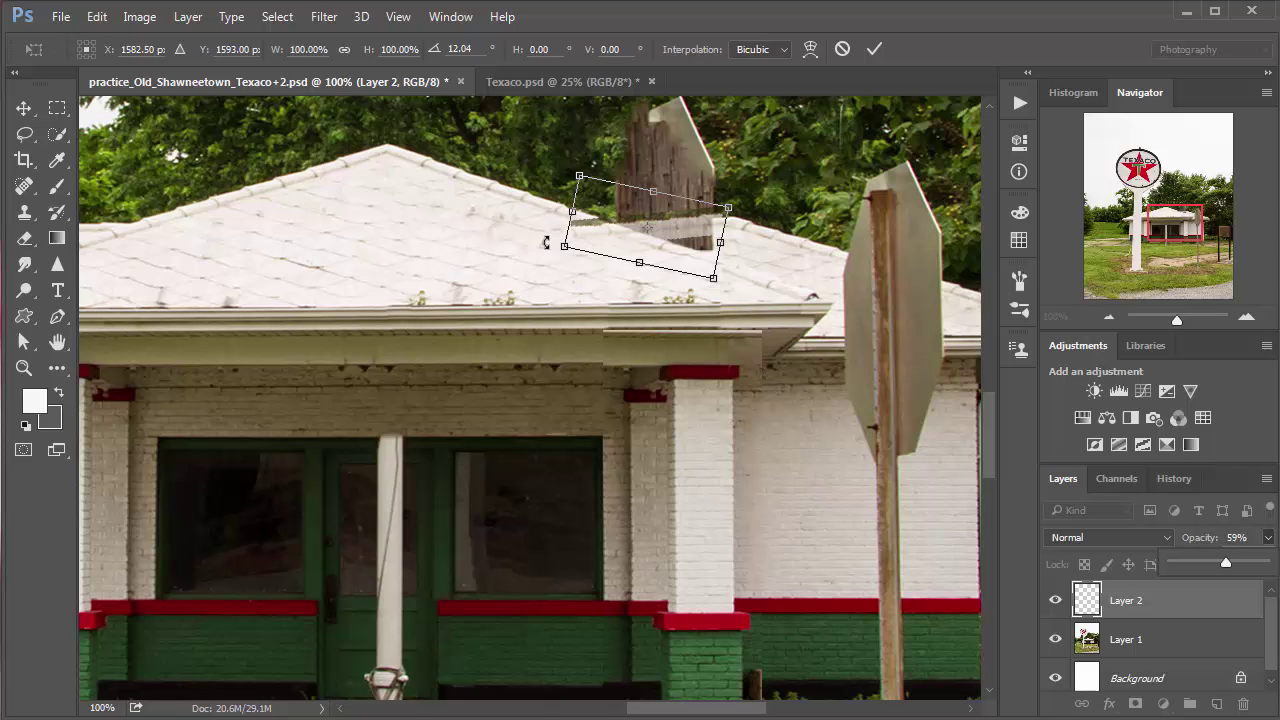
drag(546, 242, 558, 222)
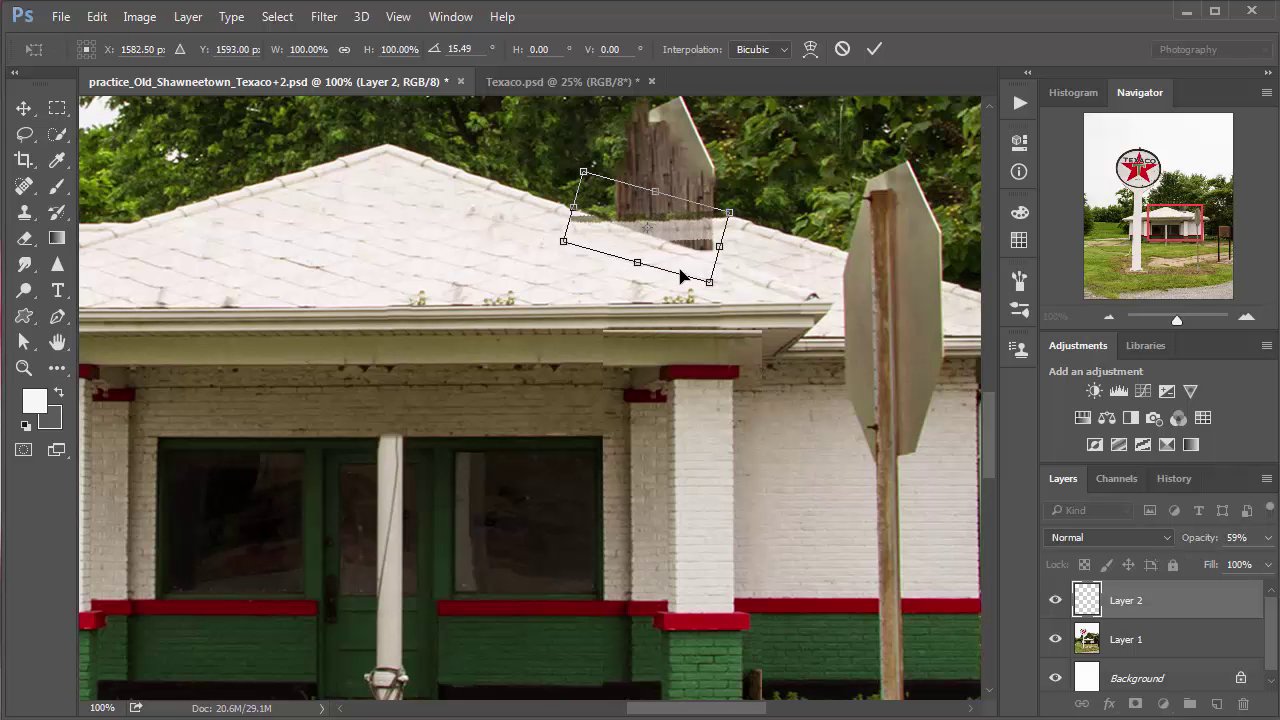
key(Return)
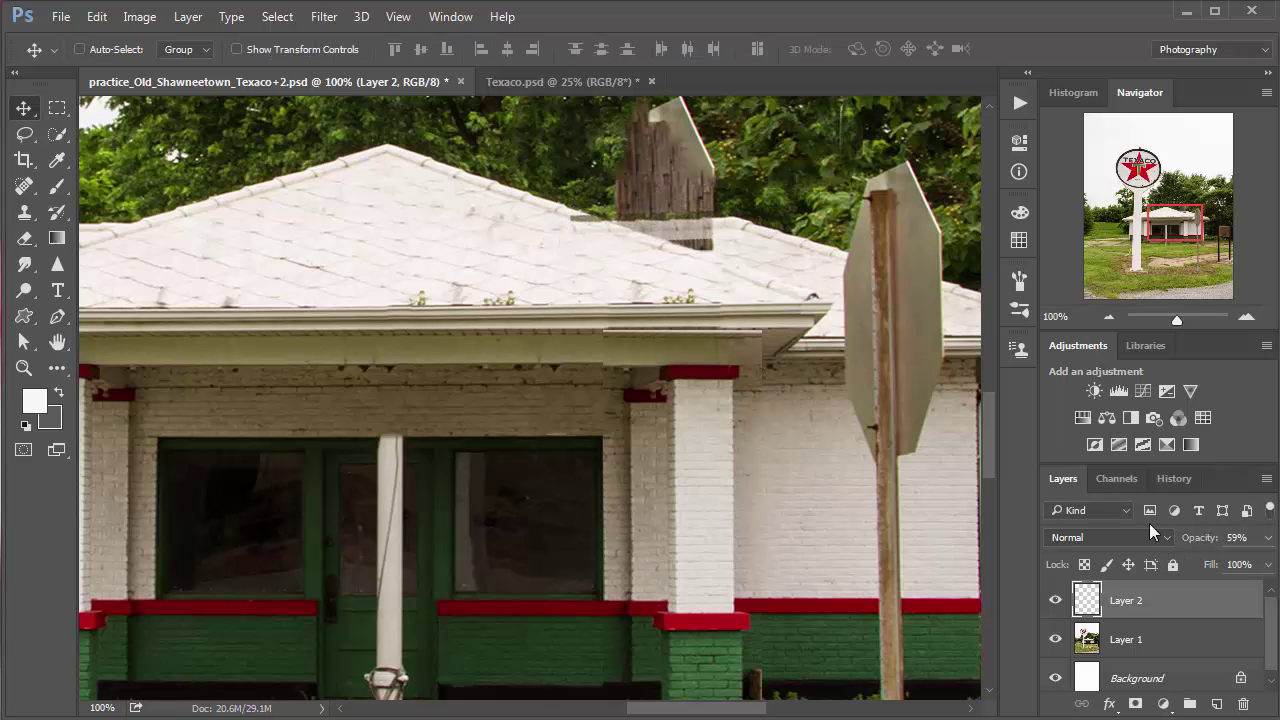
Restore Layer 2 to 100% opacity and add a layer mask.
click(1268, 538)
key(0)
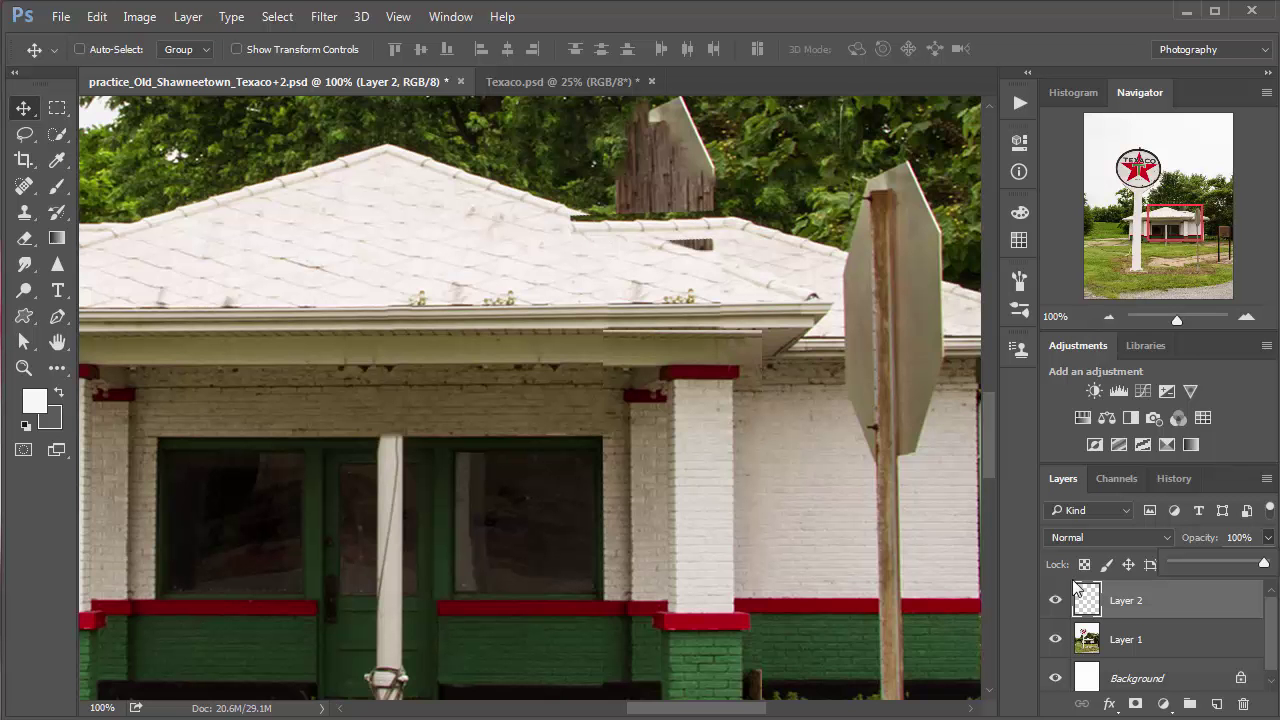
click(1121, 705)
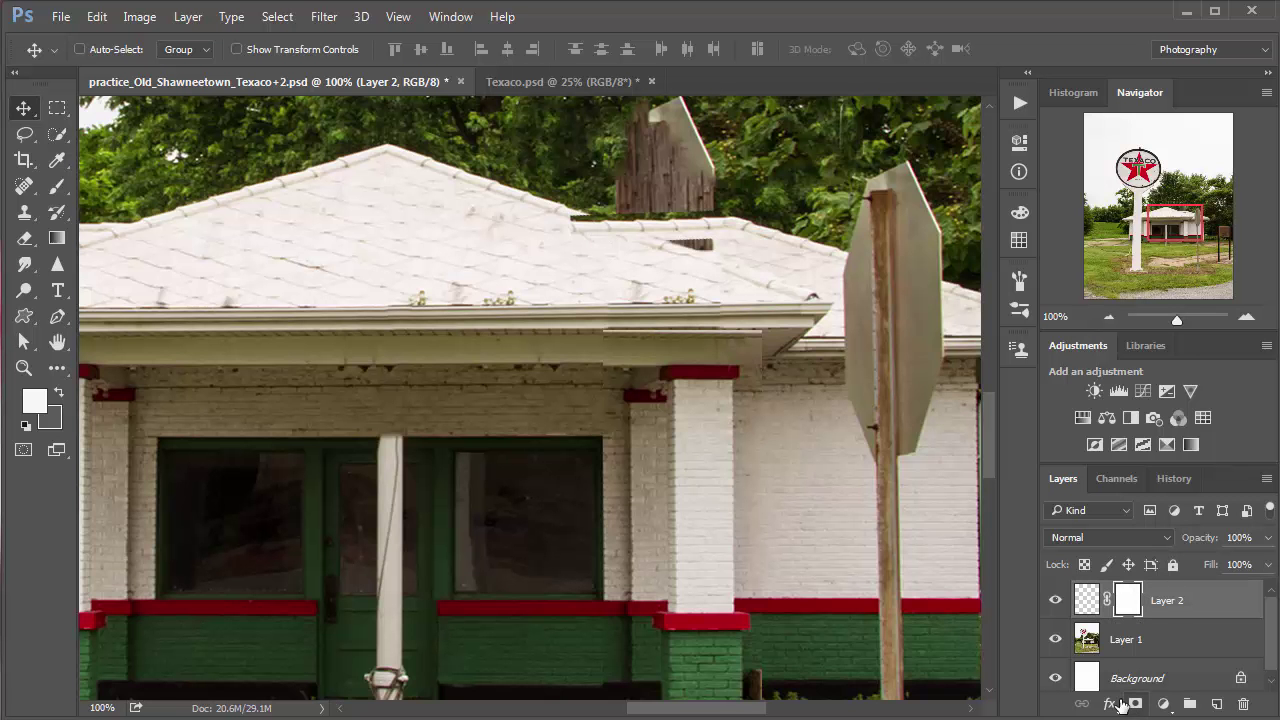
Set the brush to size 9 at 100% opacity.
alt+scroll(629, 224, up, 1)
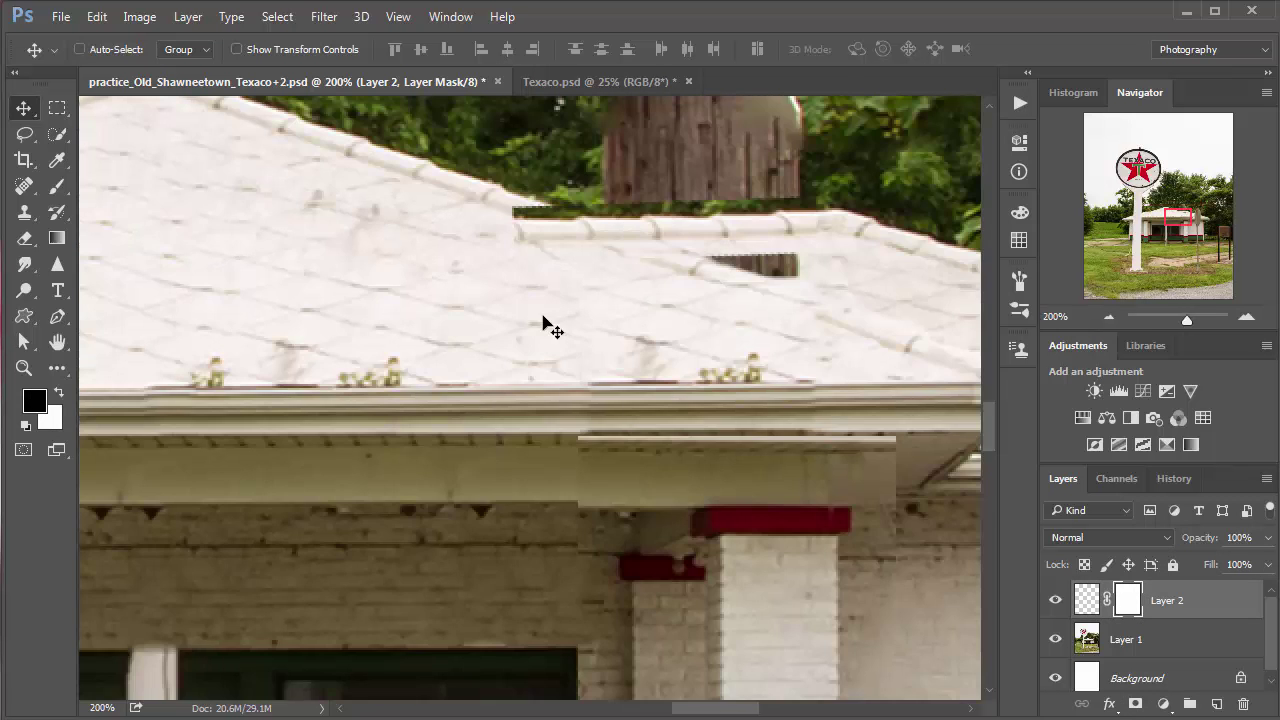
key(b)
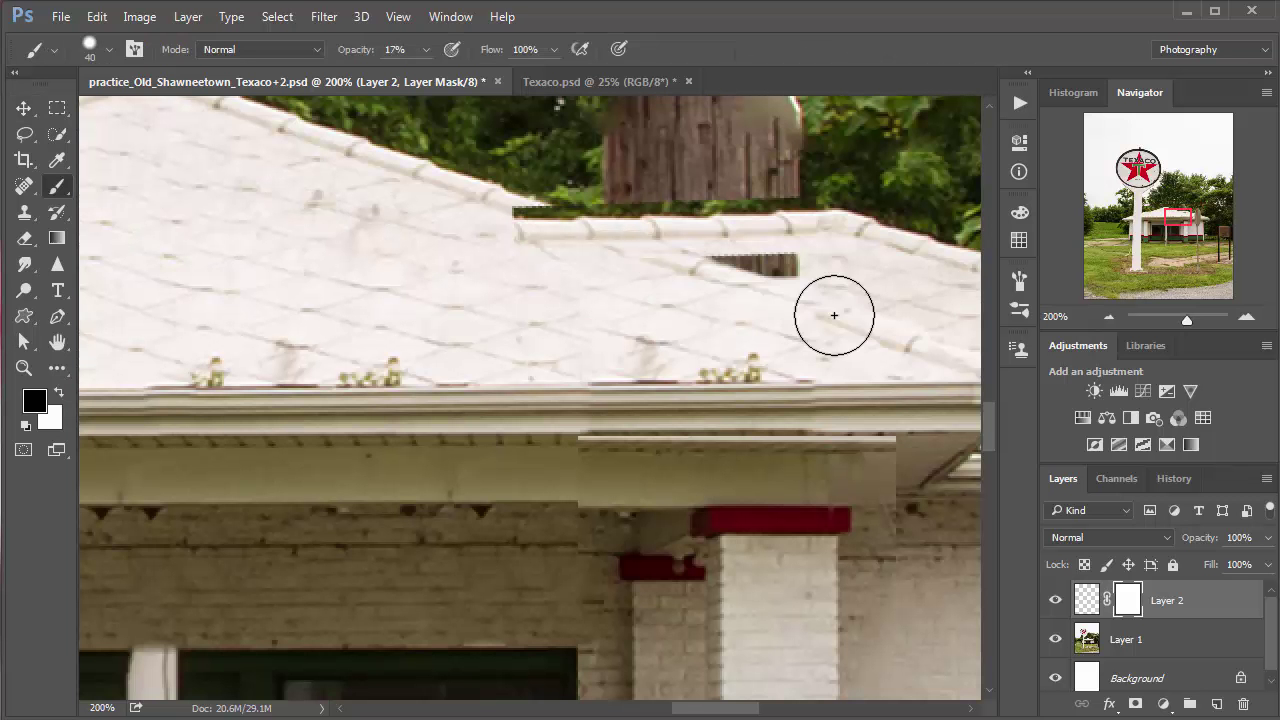
key(bracketleft)
key(bracketleft)
key(bracketleft)
key(bracketleft)
key(bracketleft)
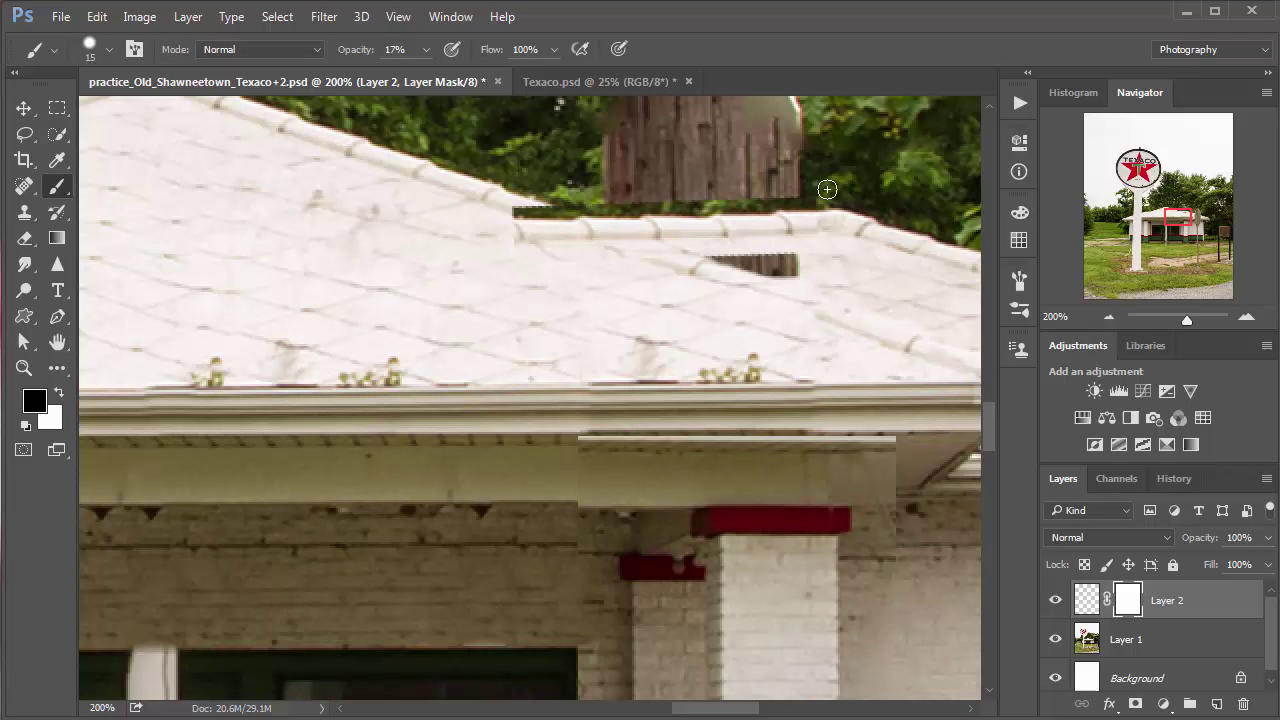
key(bracketleft)
key(bracketleft)
click(426, 49)
click(496, 76)
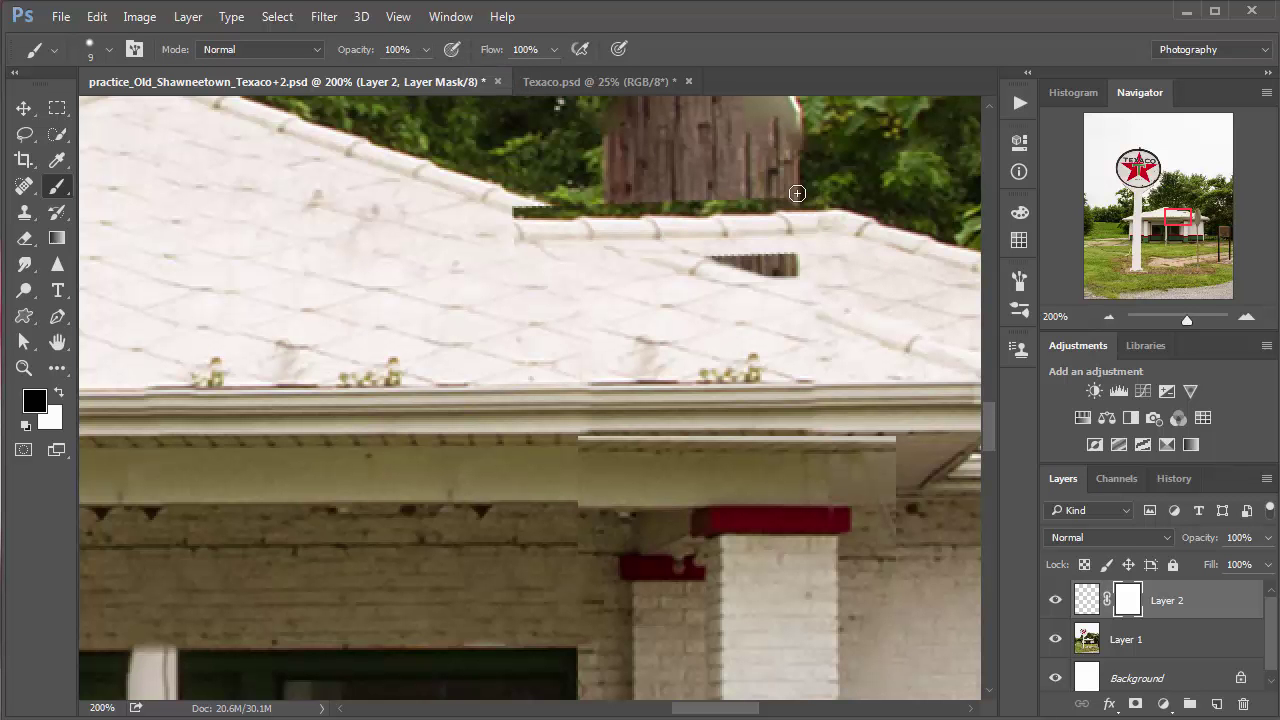
Paint black and white on Layer 2's mask to blend the patch along the roofline and ridge.
mouse_move(756, 206)
mouse_down()
mouse_move(695, 196)
mouse_move(747, 205)
mouse_move(580, 205)
mouse_move(605, 206)
mouse_move(580, 210)
mouse_move(626, 233)
mouse_up()
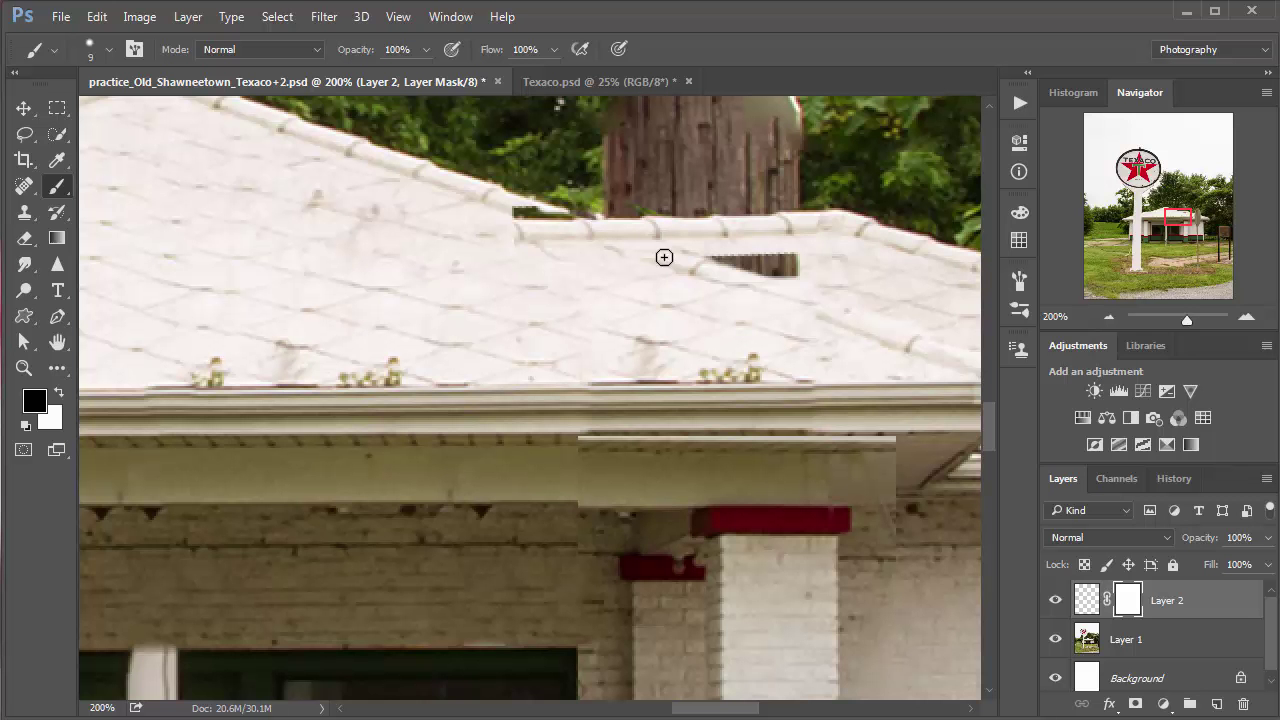
mouse_move(560, 254)
mouse_down()
mouse_move(534, 211)
mouse_move(654, 254)
mouse_move(563, 223)
mouse_move(644, 227)
mouse_up()
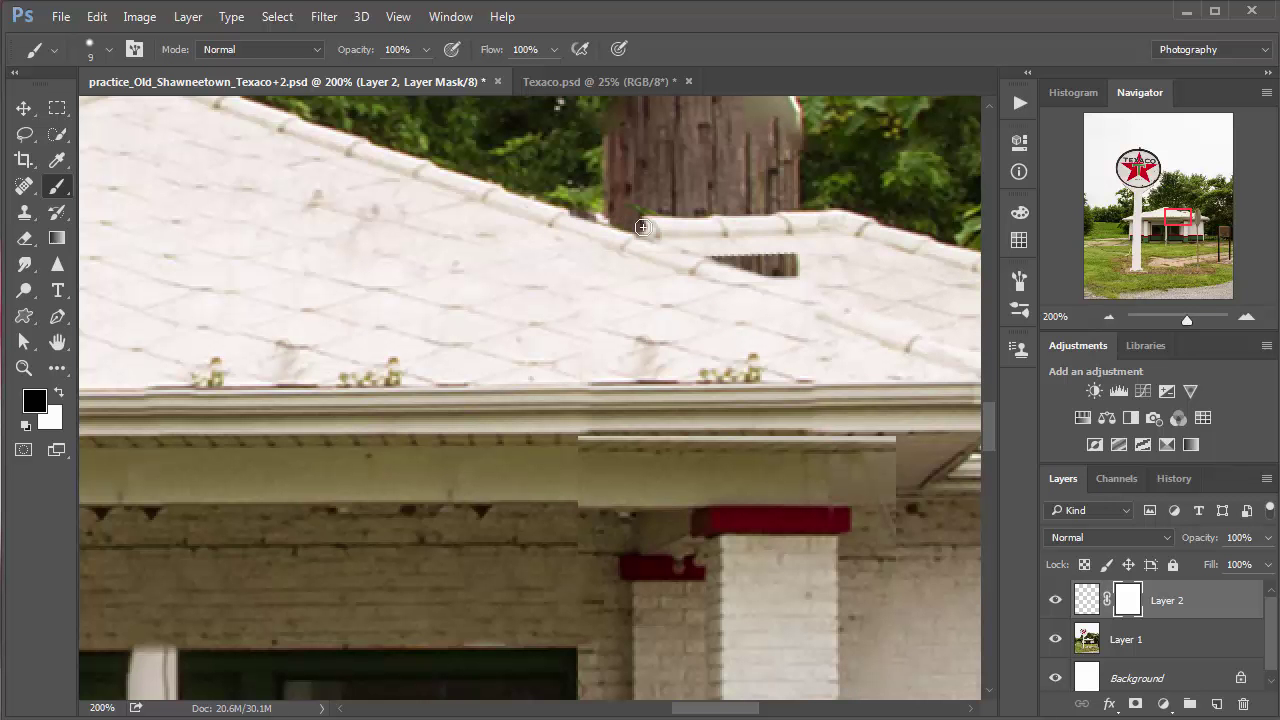
key(ctrl+z)
key(x)
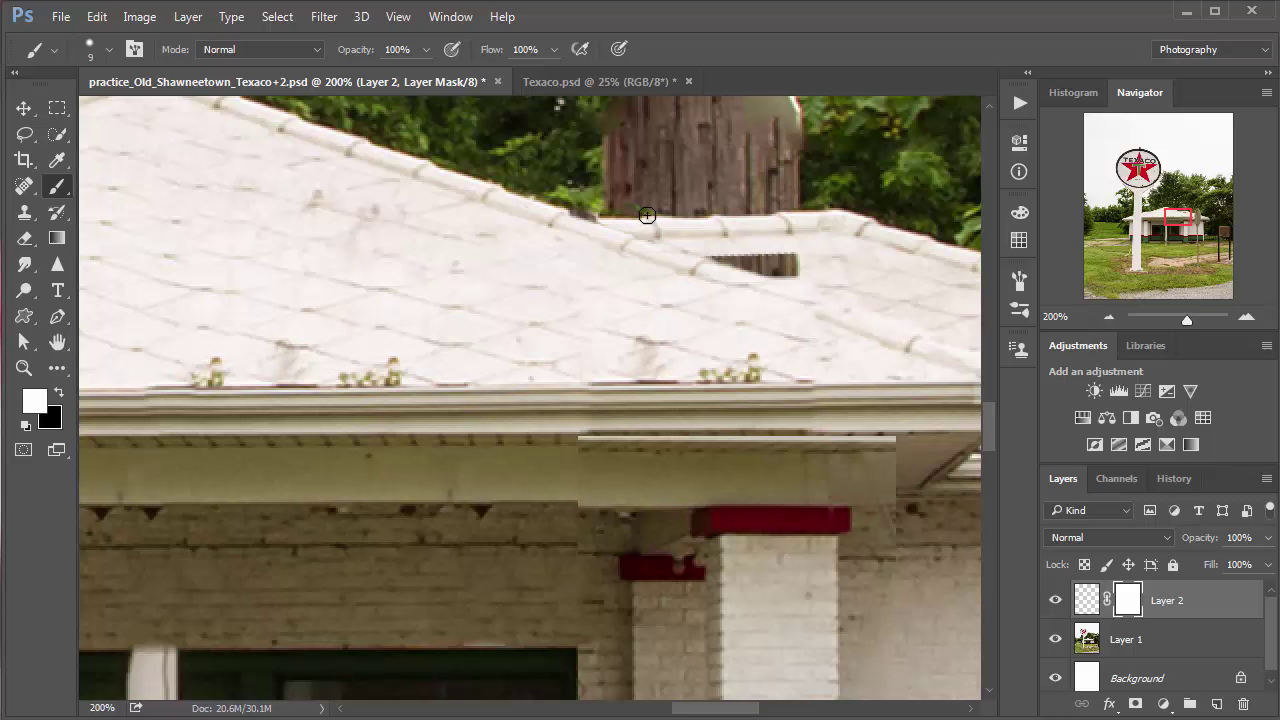
drag(610, 218, 586, 213)
Merge the roof patch layer down into Layer 1.
click(1084, 601)
key(Delete)
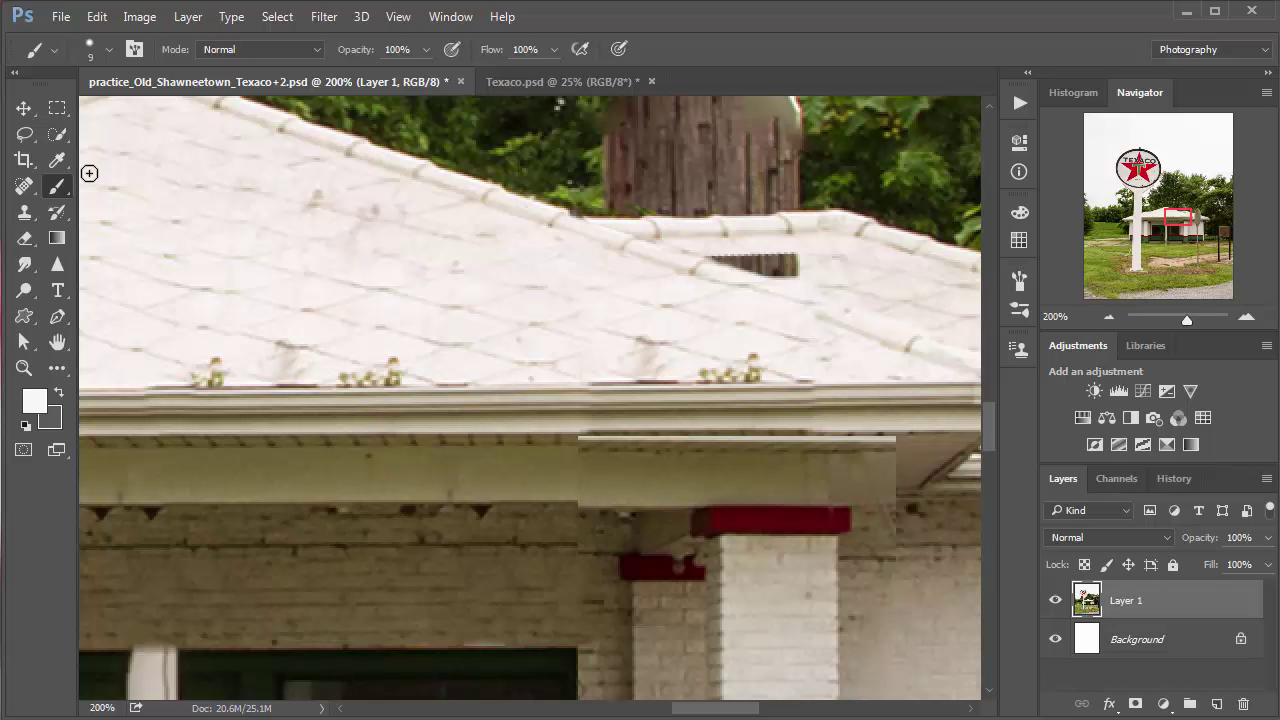
click(24, 186)
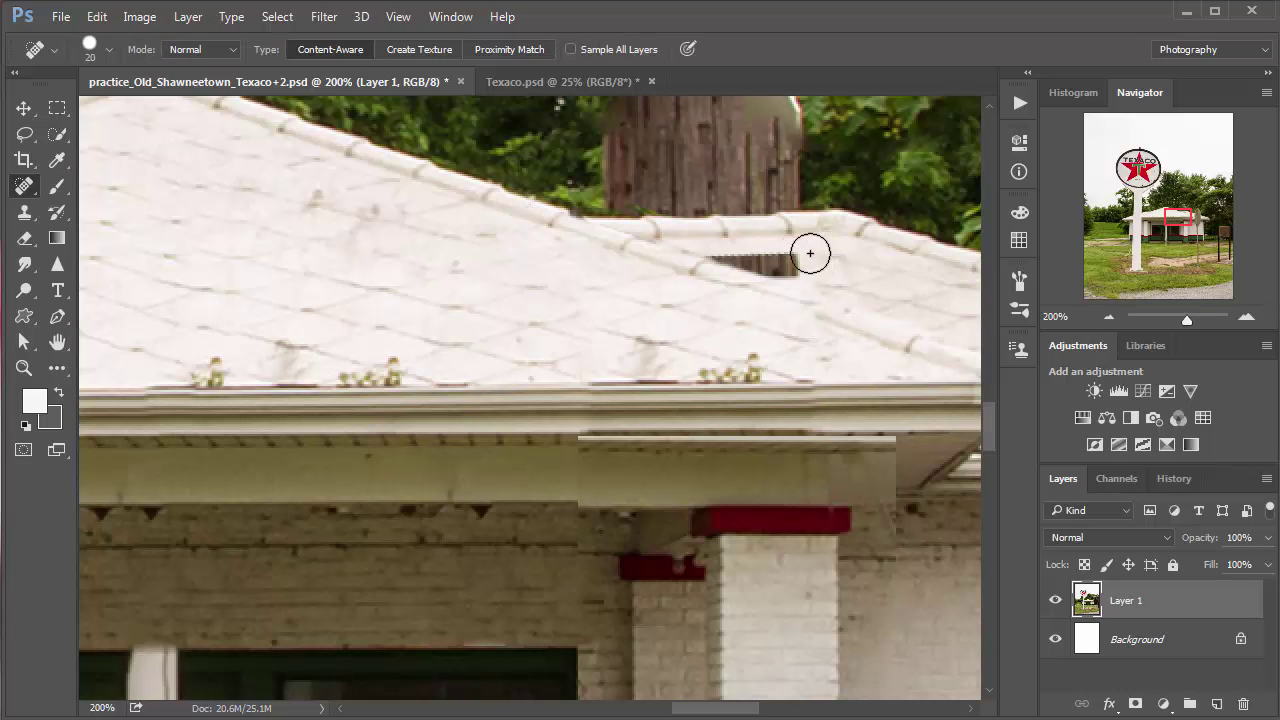
Heal the dark ridge gap beneath the wooden tower with a size 9 spot-healing brush.
key(bracketleft)
key(bracketleft)
key(bracketleft)
mouse_move(786, 255)
mouse_down()
mouse_move(712, 253)
mouse_move(810, 262)
mouse_up()
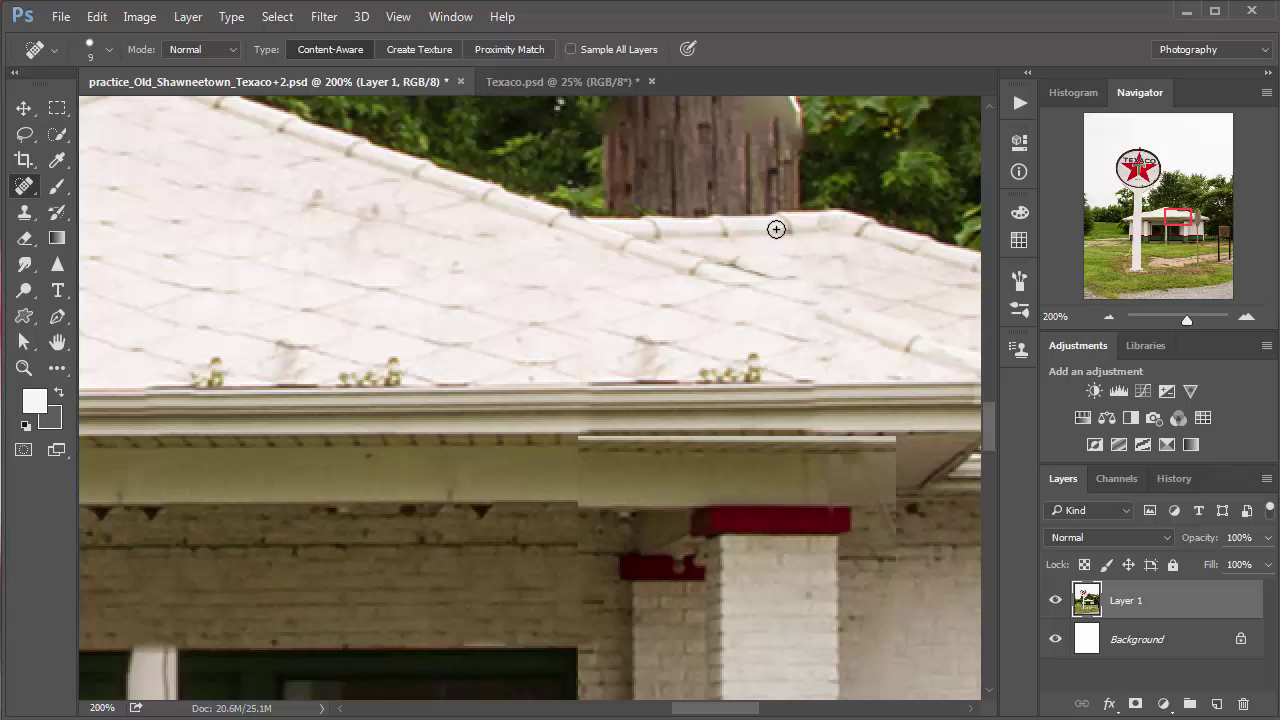
key(space)
drag(741, 354, 738, 509)
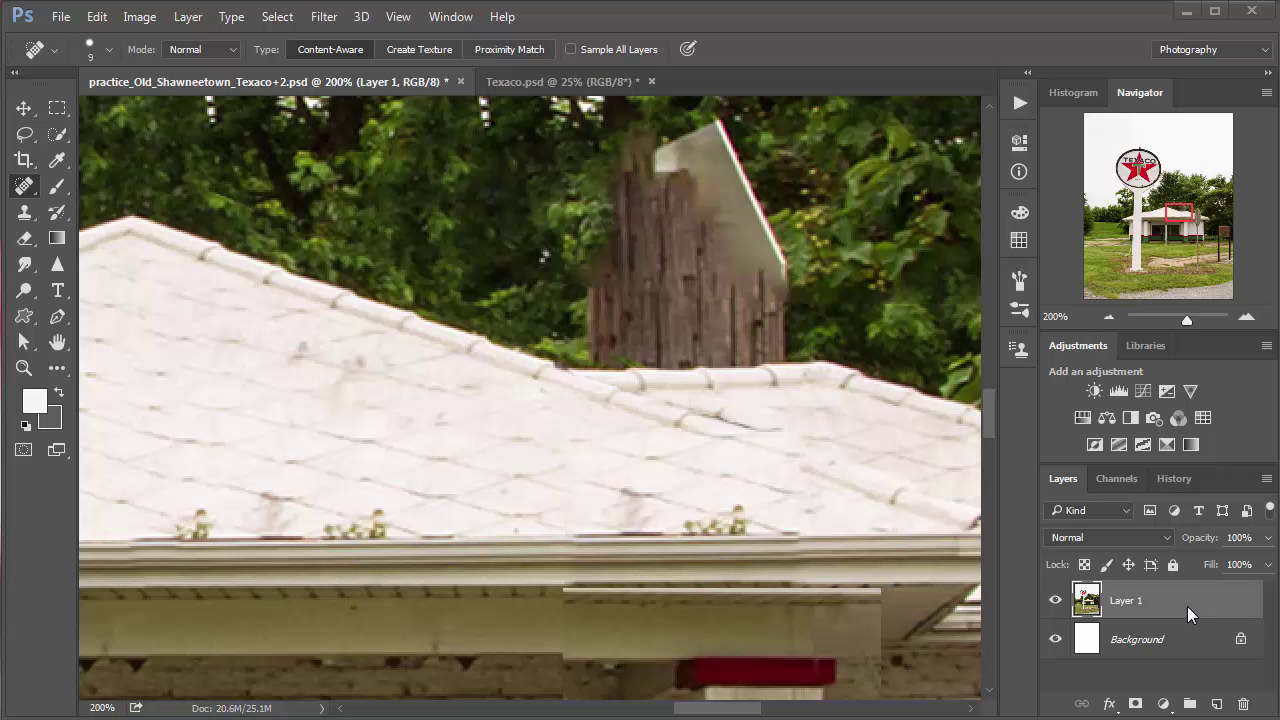
Add a new Layer 2 and set up the Clone Stamp to sample All Layers.
click(1217, 704)
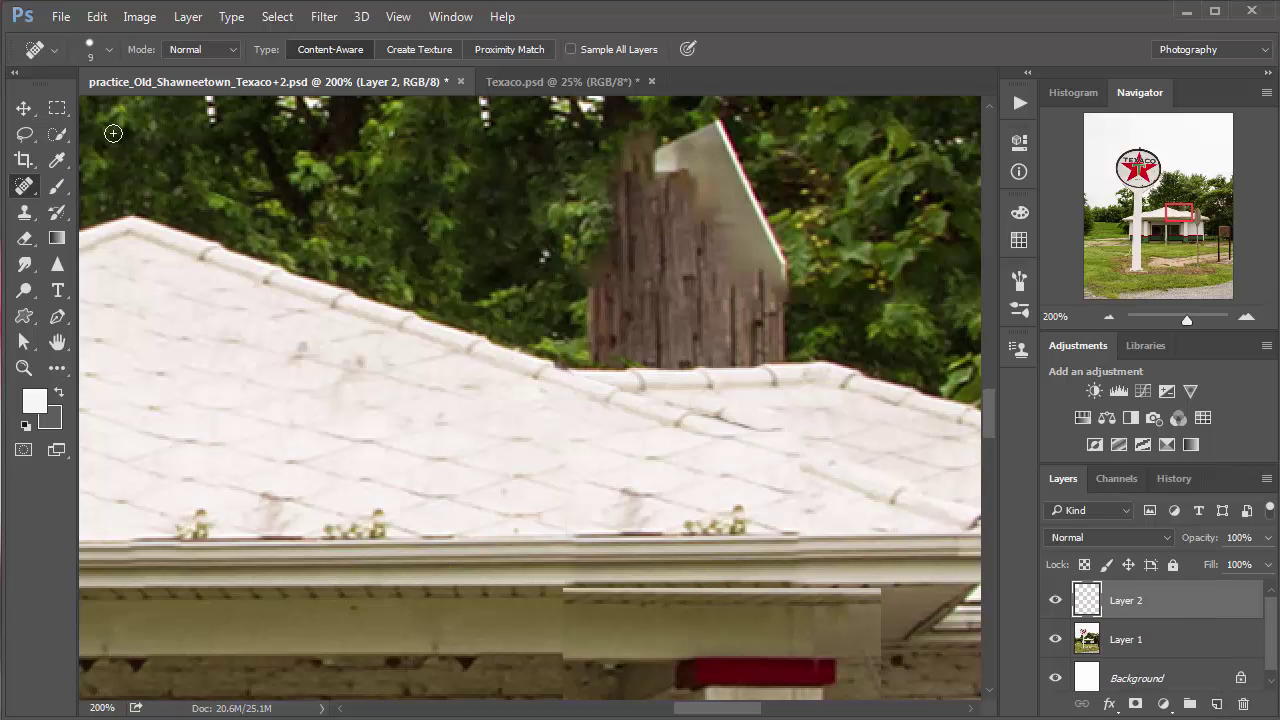
click(24, 212)
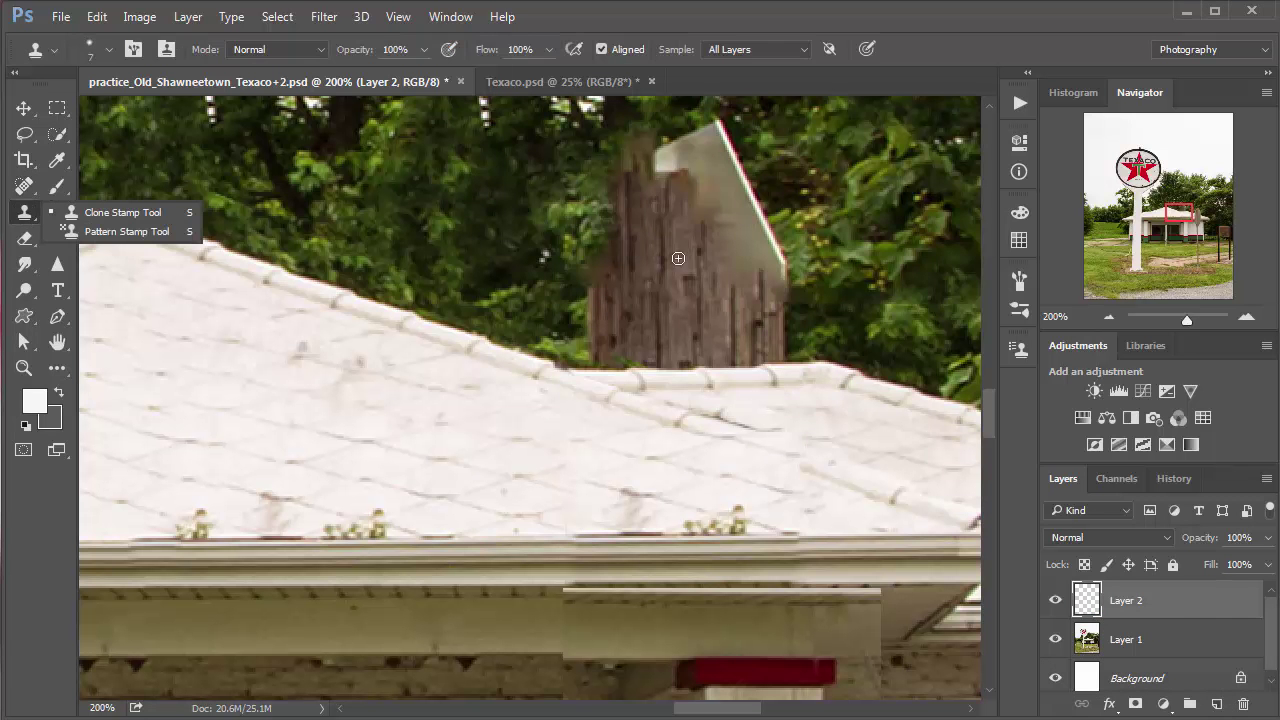
mouse_move(799, 248)
mouse_down()
mouse_move(692, 310)
mouse_move(691, 267)
mouse_up()
drag(803, 300, 848, 364)
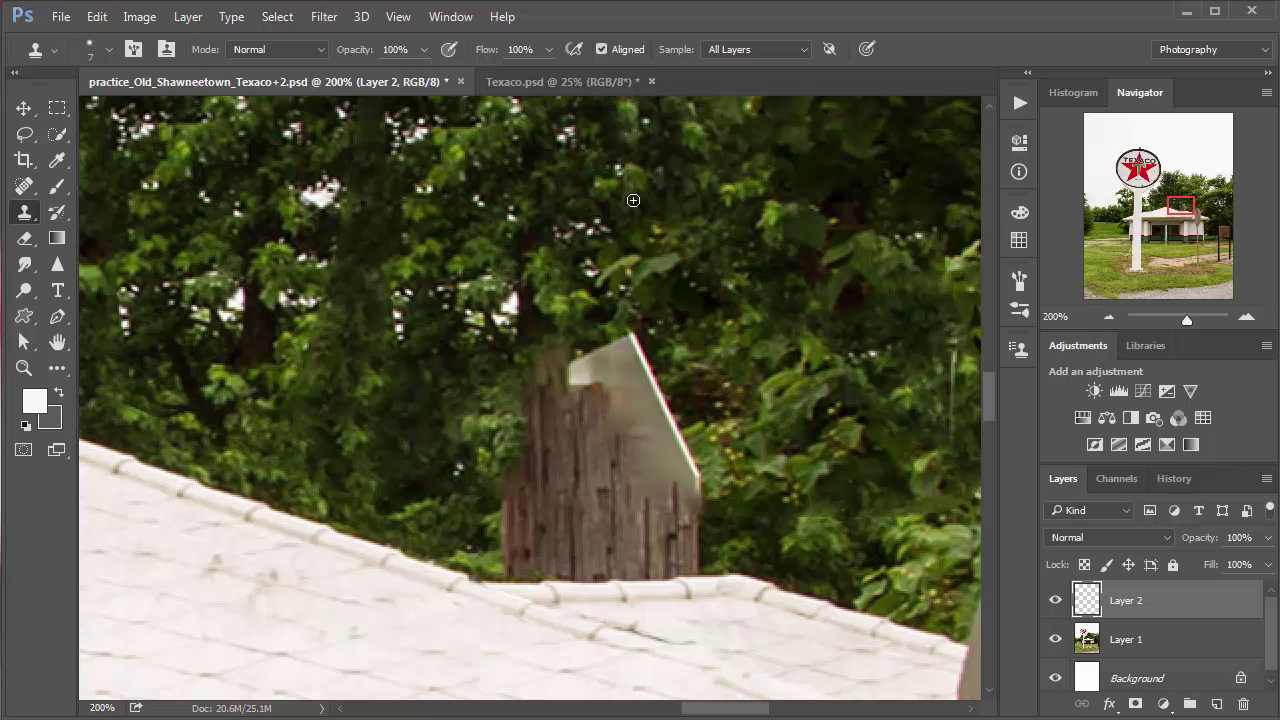
key(bracketright)
key(bracketright)
Clone foliage over the ragged lower edge of the wooden remnant along the roof.
mouse_move(718, 497)
mouse_down()
mouse_move(696, 558)
mouse_move(664, 561)
mouse_move(701, 557)
mouse_move(670, 566)
mouse_move(506, 568)
mouse_move(578, 564)
mouse_move(490, 549)
mouse_move(661, 497)
mouse_move(670, 520)
mouse_move(726, 543)
mouse_up()
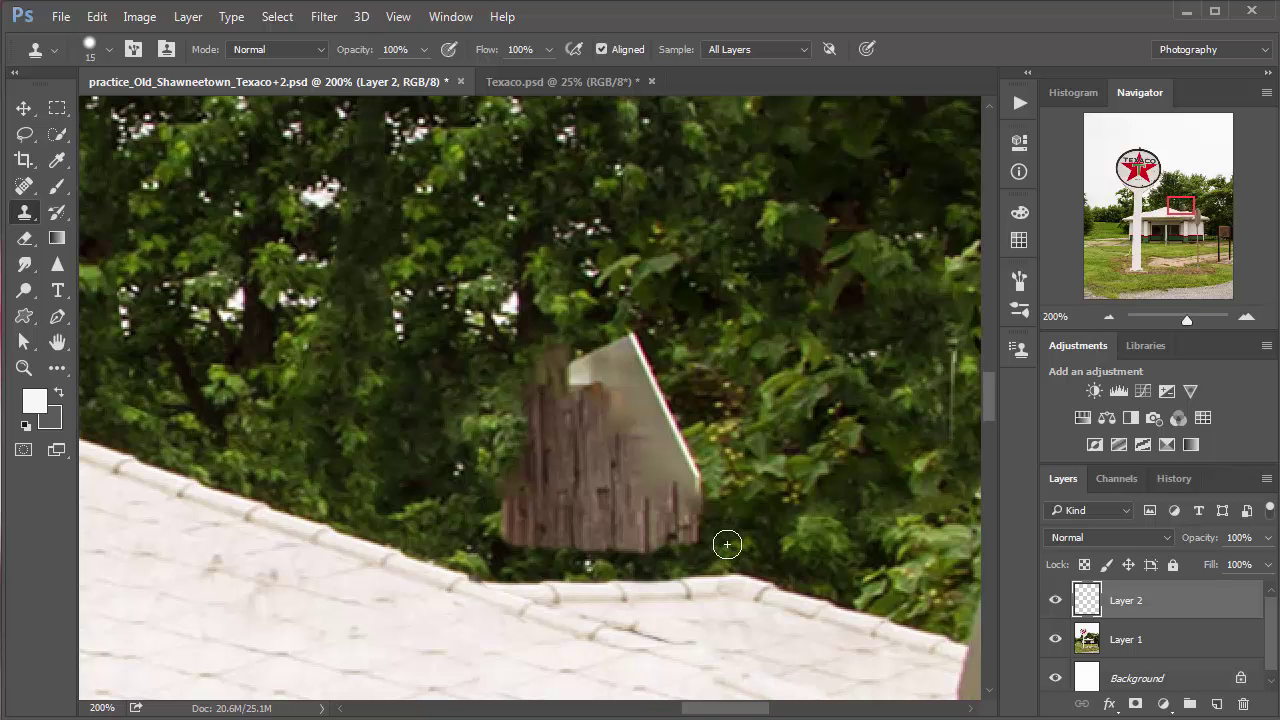
click(1056, 600)
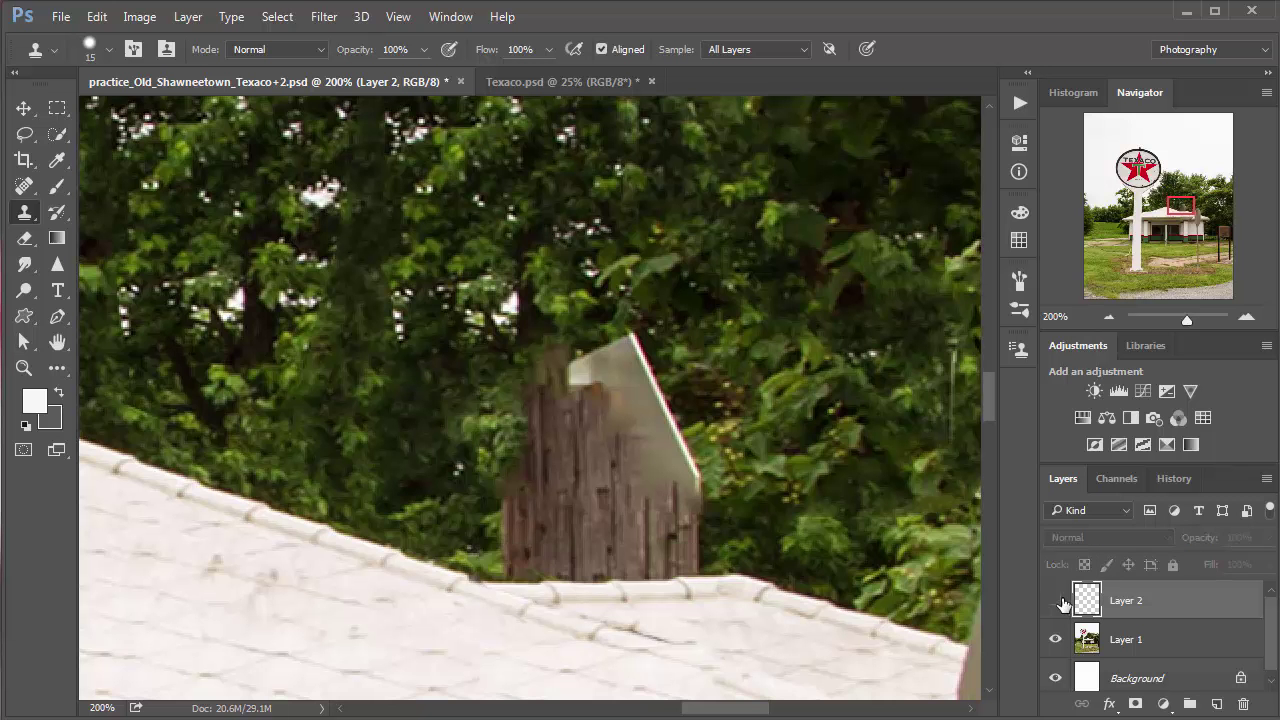
click(1057, 600)
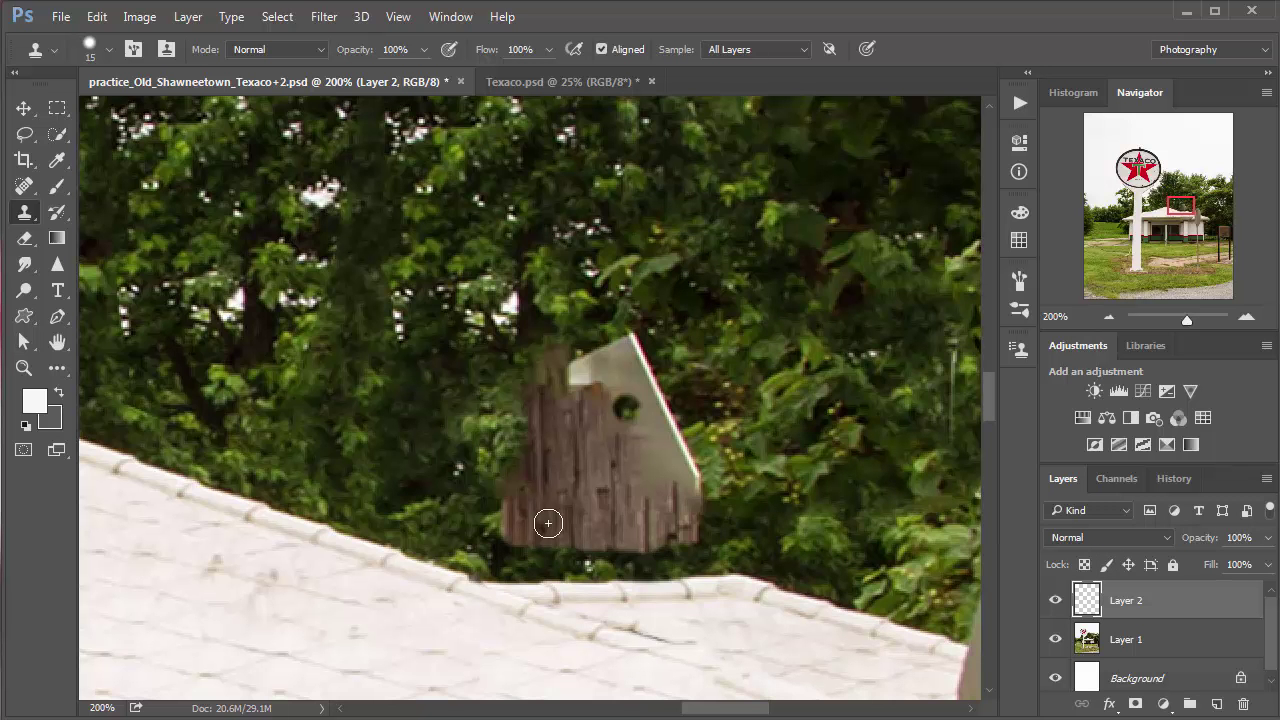
click(701, 496)
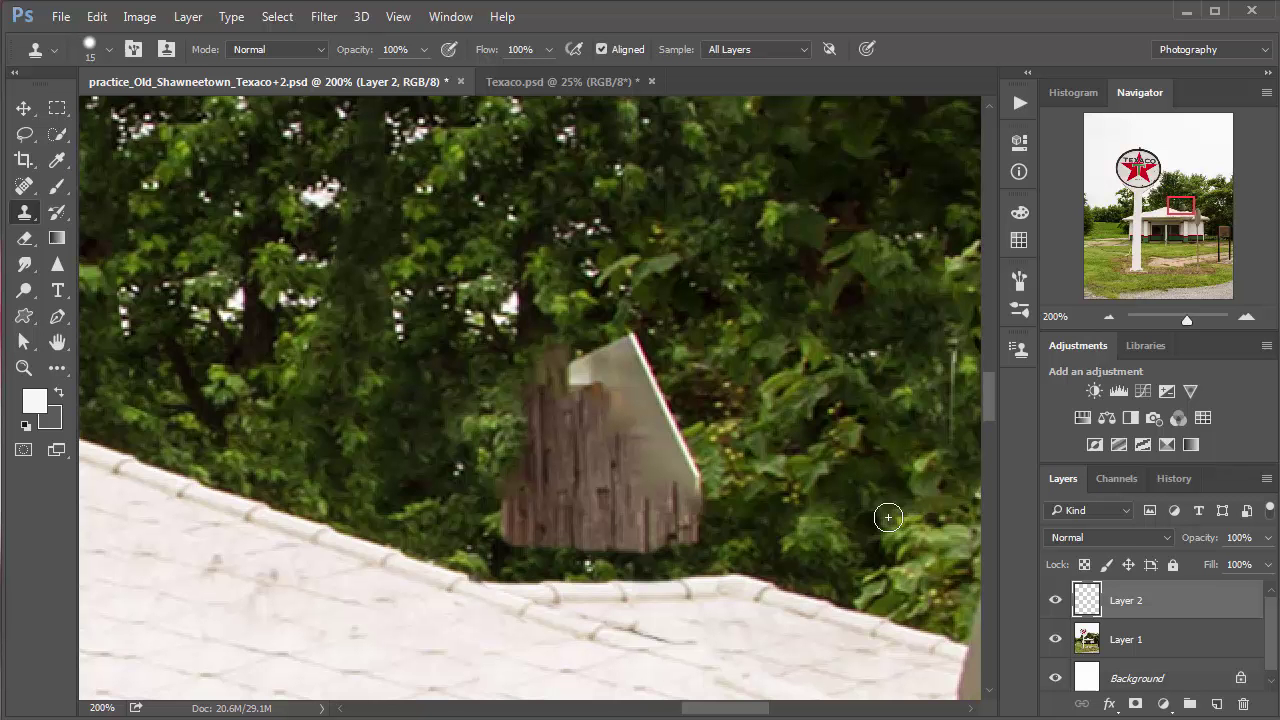
alt+click(843, 535)
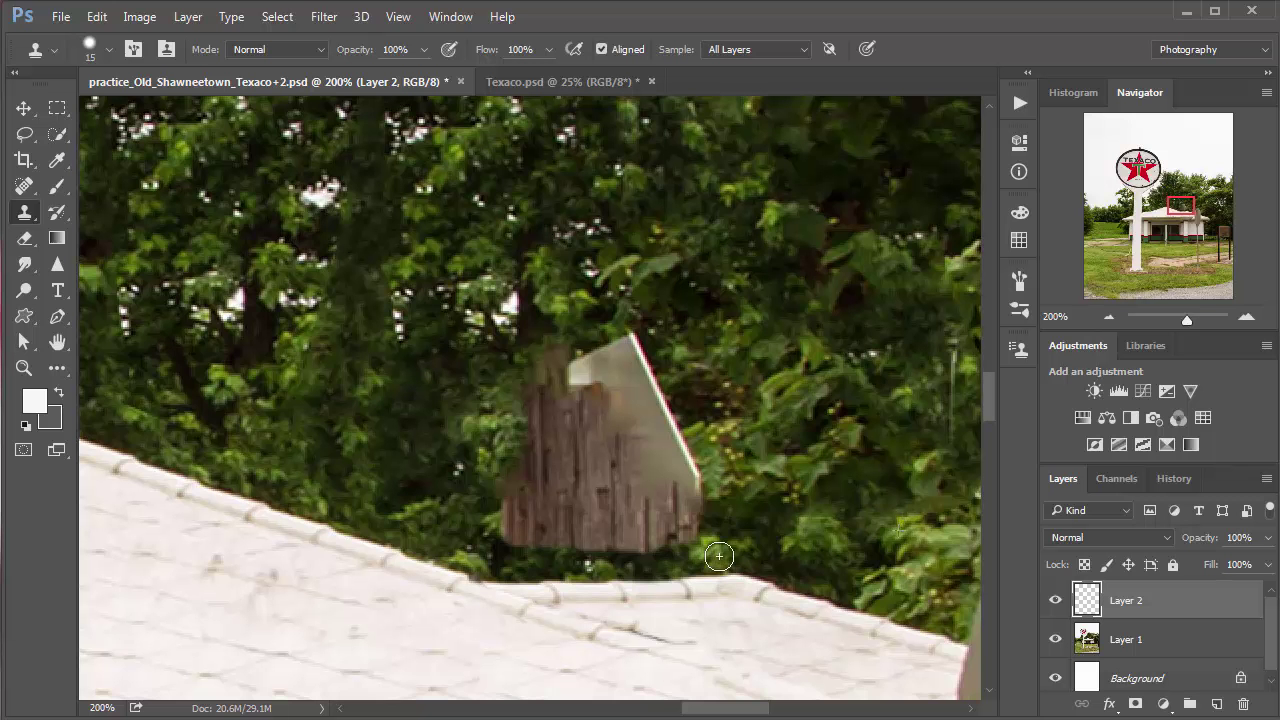
alt+click(470, 425)
mouse_move(457, 537)
mouse_down()
mouse_move(480, 514)
mouse_move(500, 560)
mouse_up()
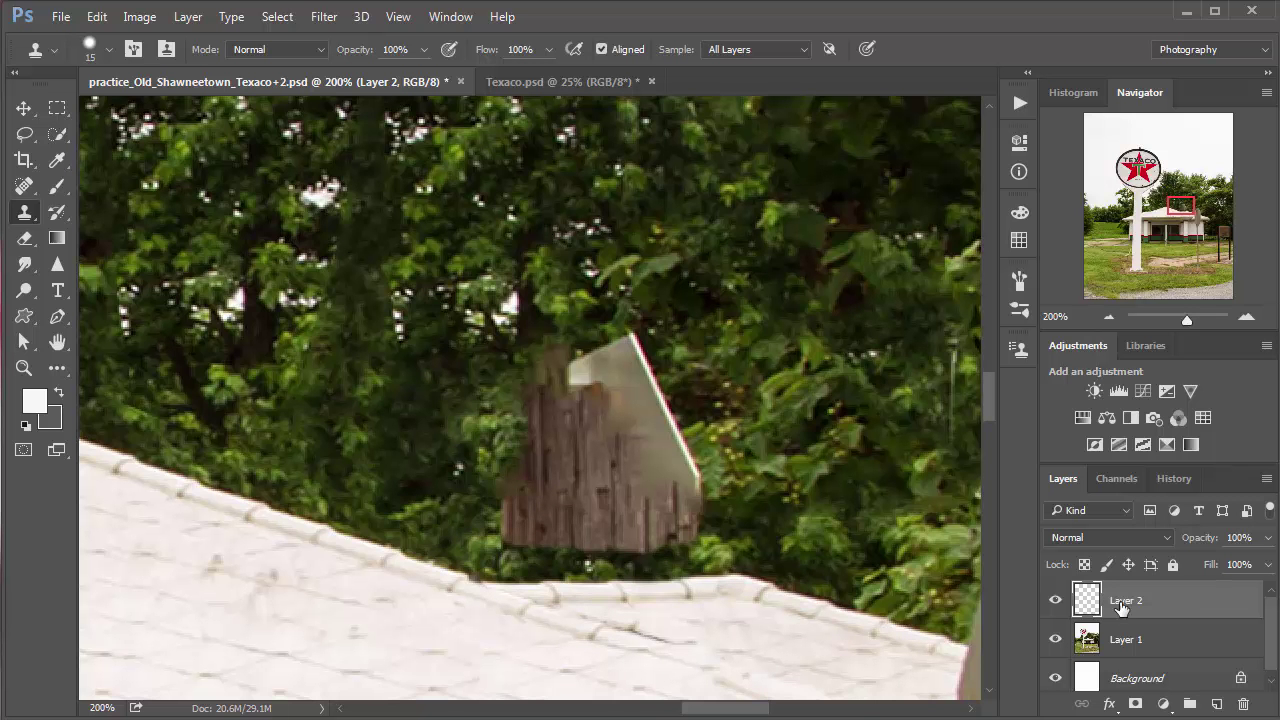
Merge the clone layer into Layer 1, then lasso the wooden remnant and sign and content-aware fill them.
key(ctrl+e)
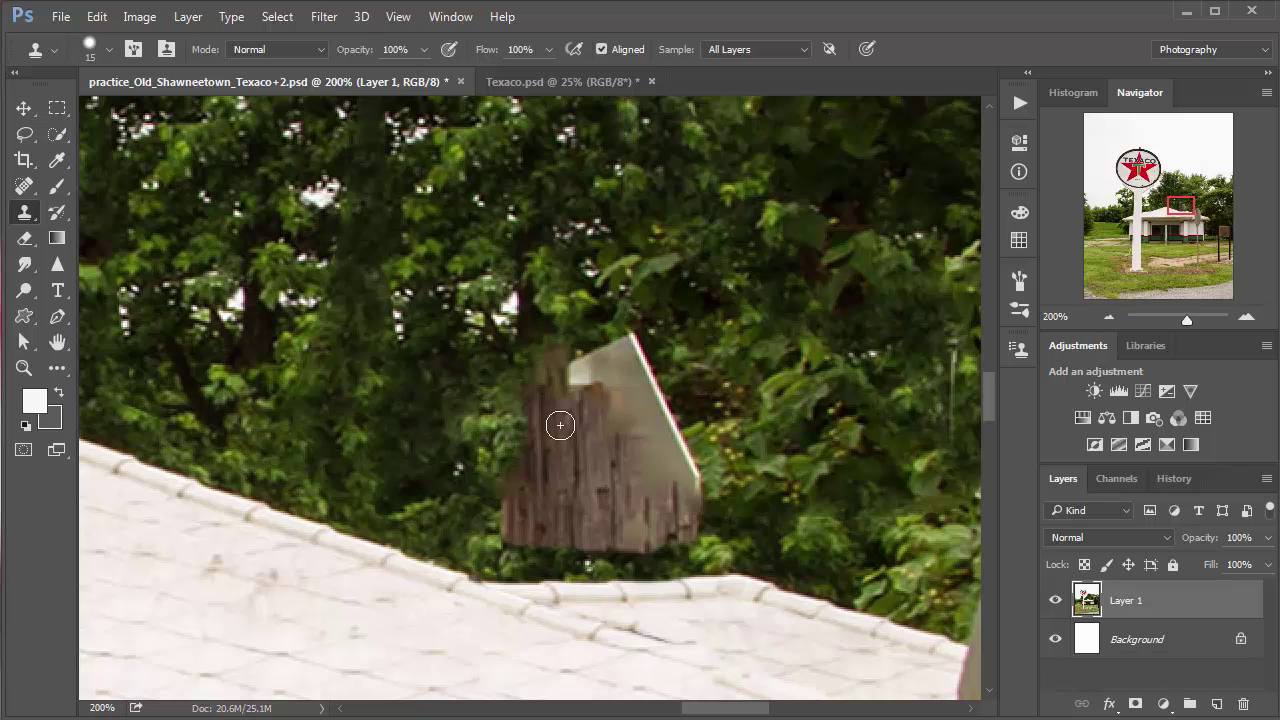
click(24, 134)
mouse_move(694, 402)
mouse_down()
mouse_move(642, 330)
mouse_move(579, 319)
mouse_move(532, 357)
mouse_move(484, 493)
mouse_move(485, 538)
mouse_move(530, 565)
mouse_move(690, 562)
mouse_move(722, 518)
mouse_move(693, 495)
mouse_up()
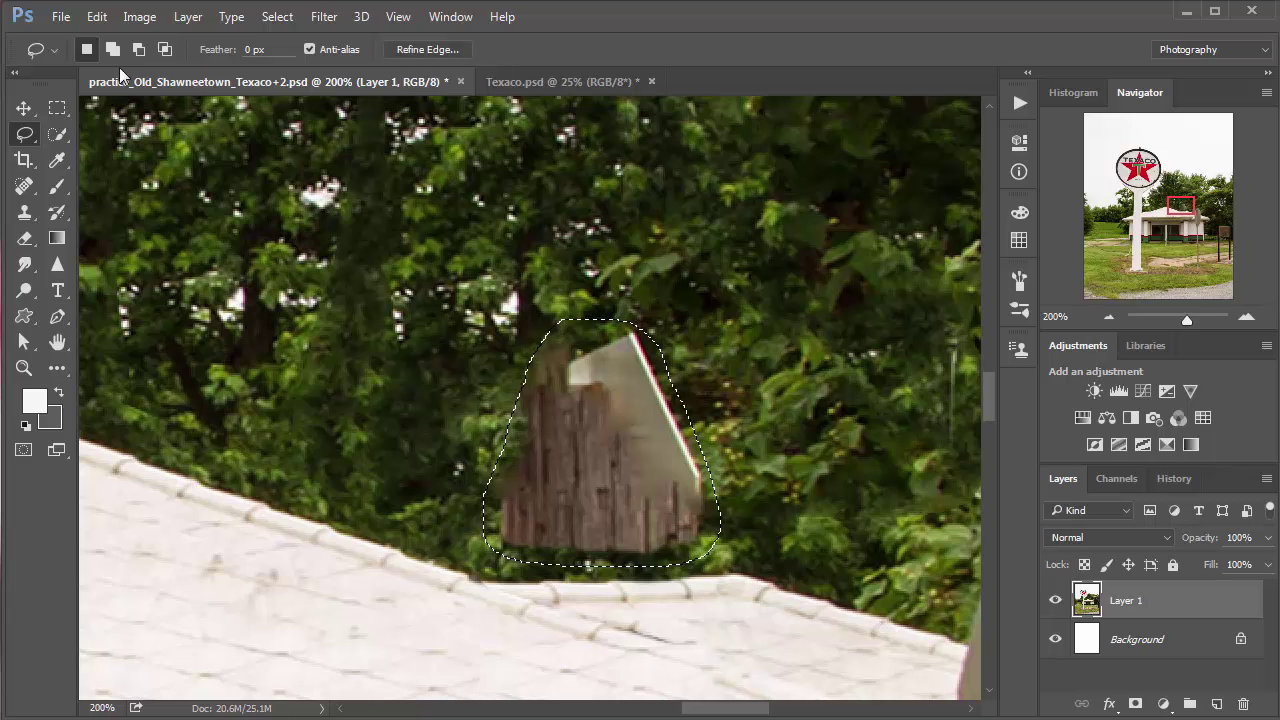
click(96, 16)
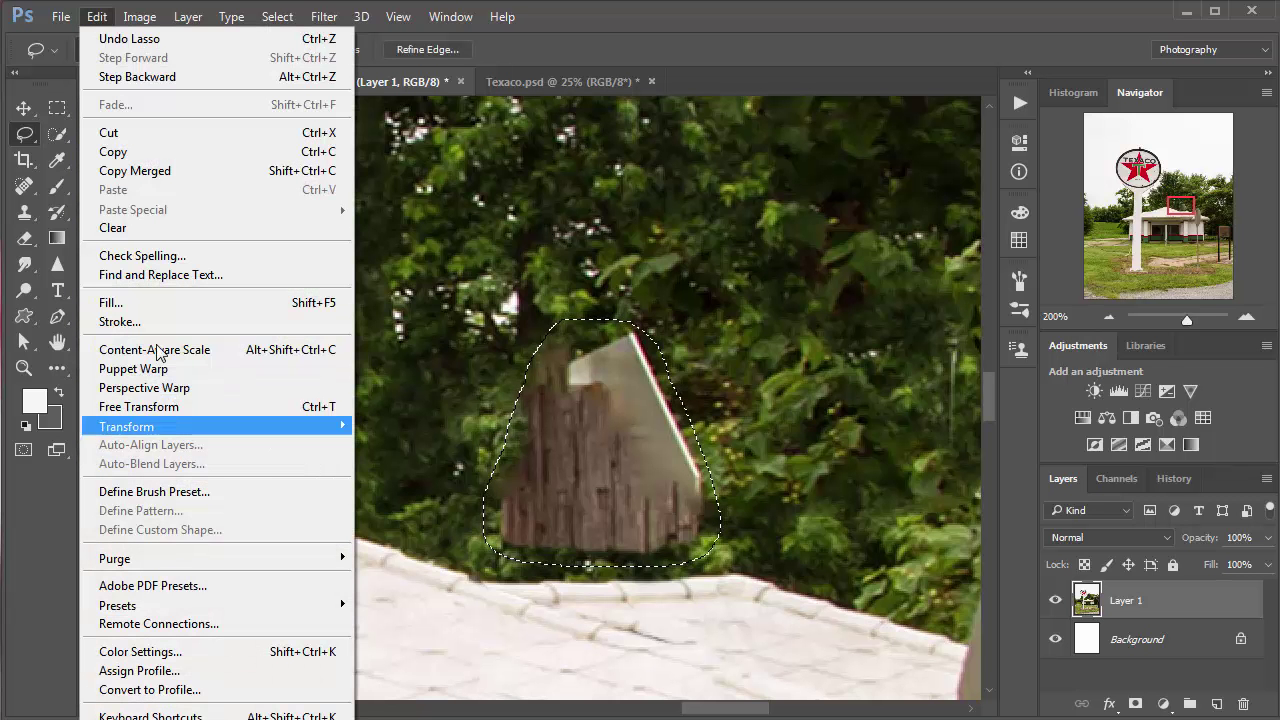
click(110, 302)
click(887, 230)
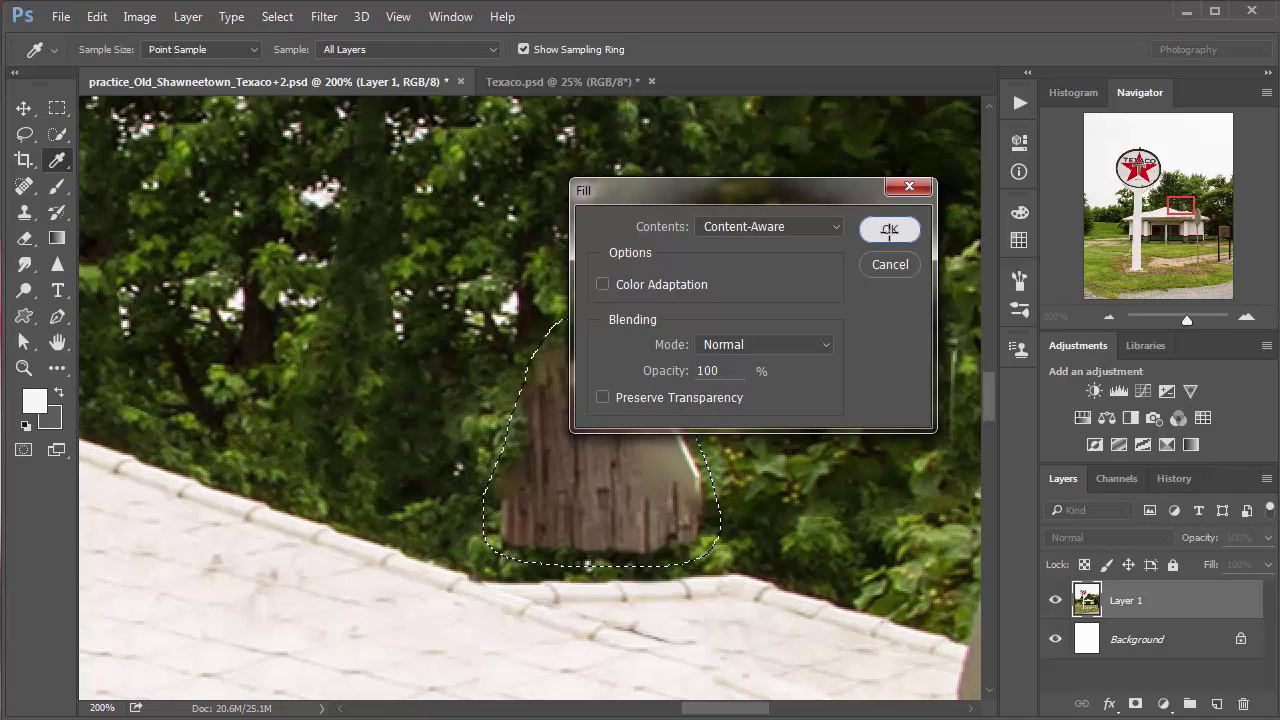
key(ctrl+d)
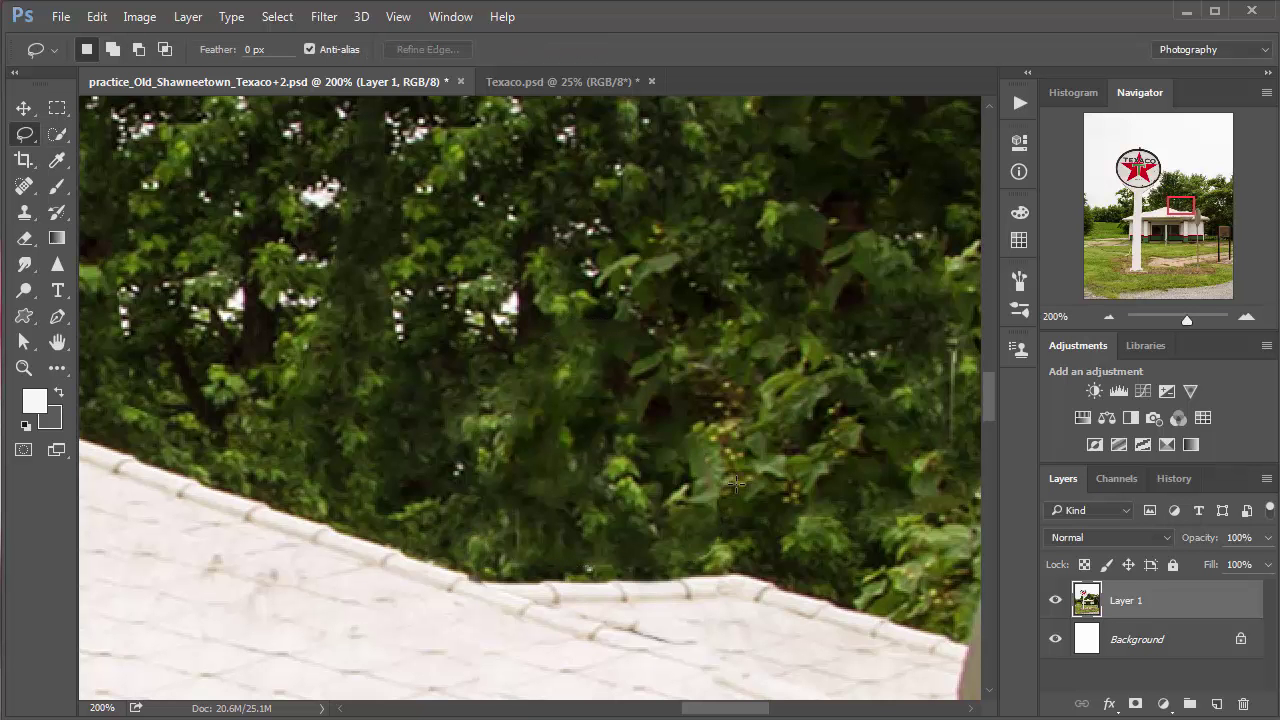
Content-aware fill a blotchy foliage patch right of centre, then zoom out.
mouse_move(735, 483)
mouse_down()
mouse_move(717, 447)
mouse_move(686, 490)
mouse_move(736, 541)
mouse_move(735, 482)
mouse_up()
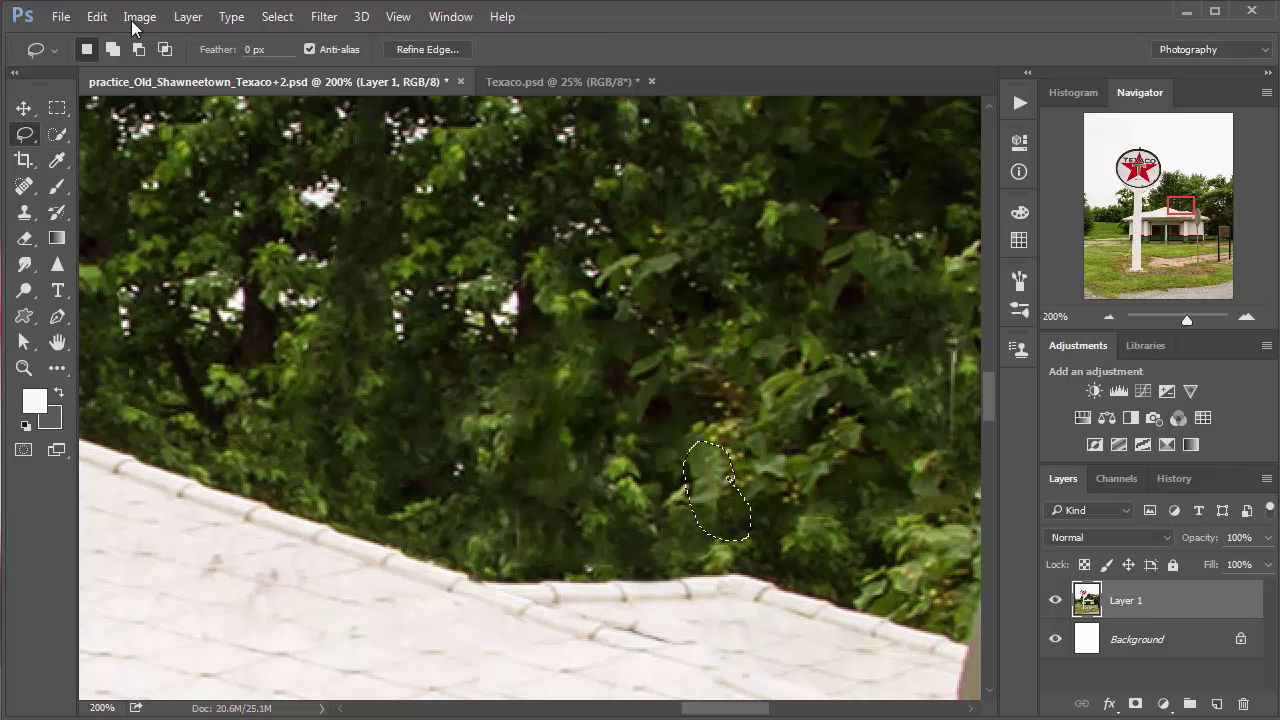
click(97, 17)
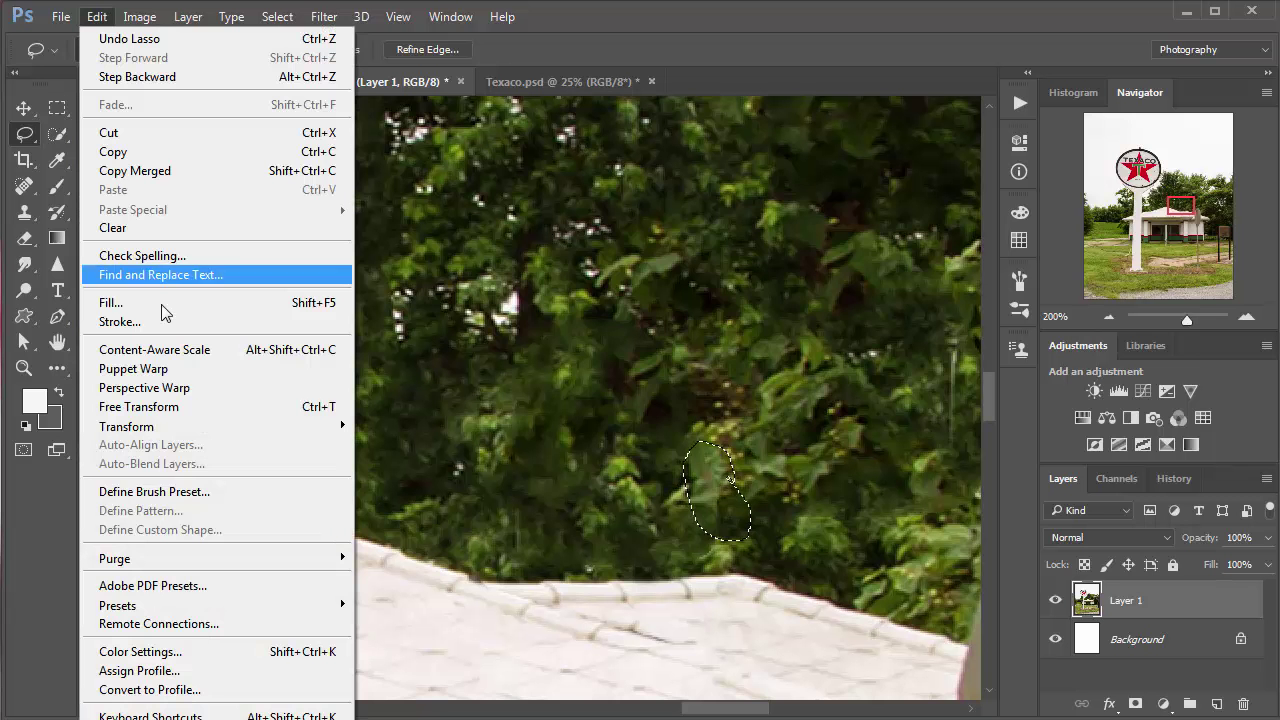
click(112, 302)
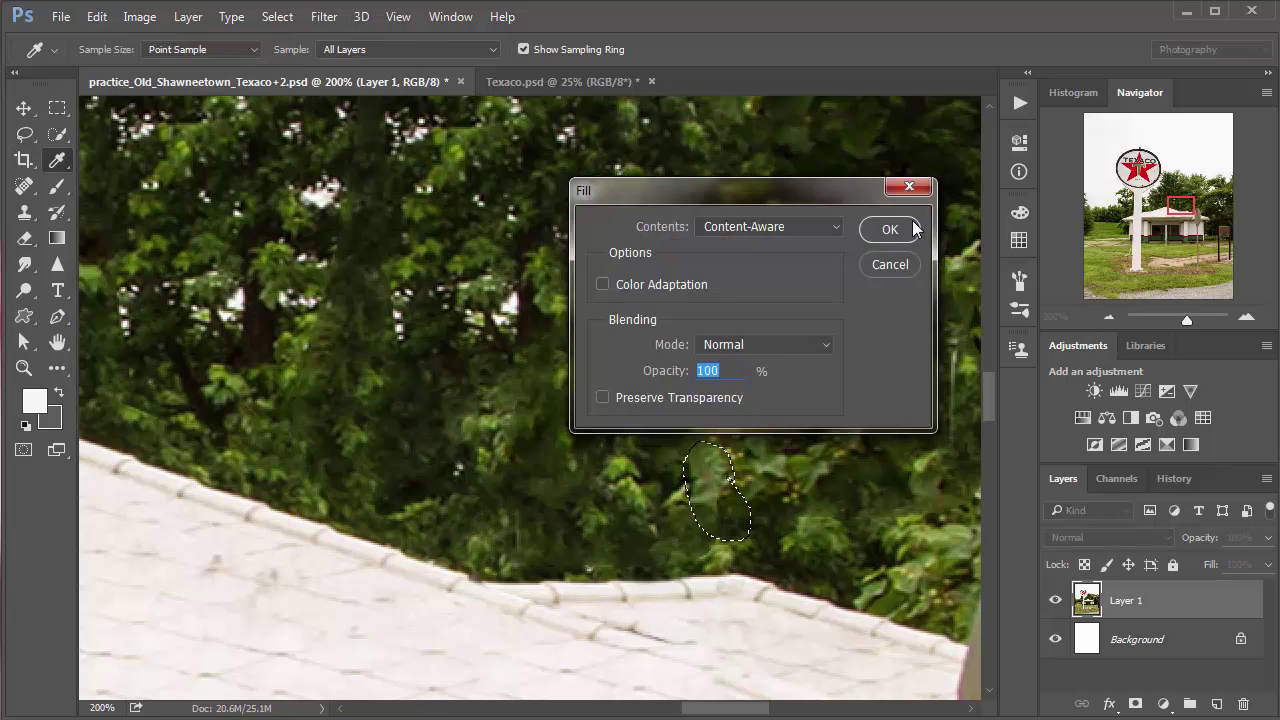
click(889, 229)
key(ctrl+d)
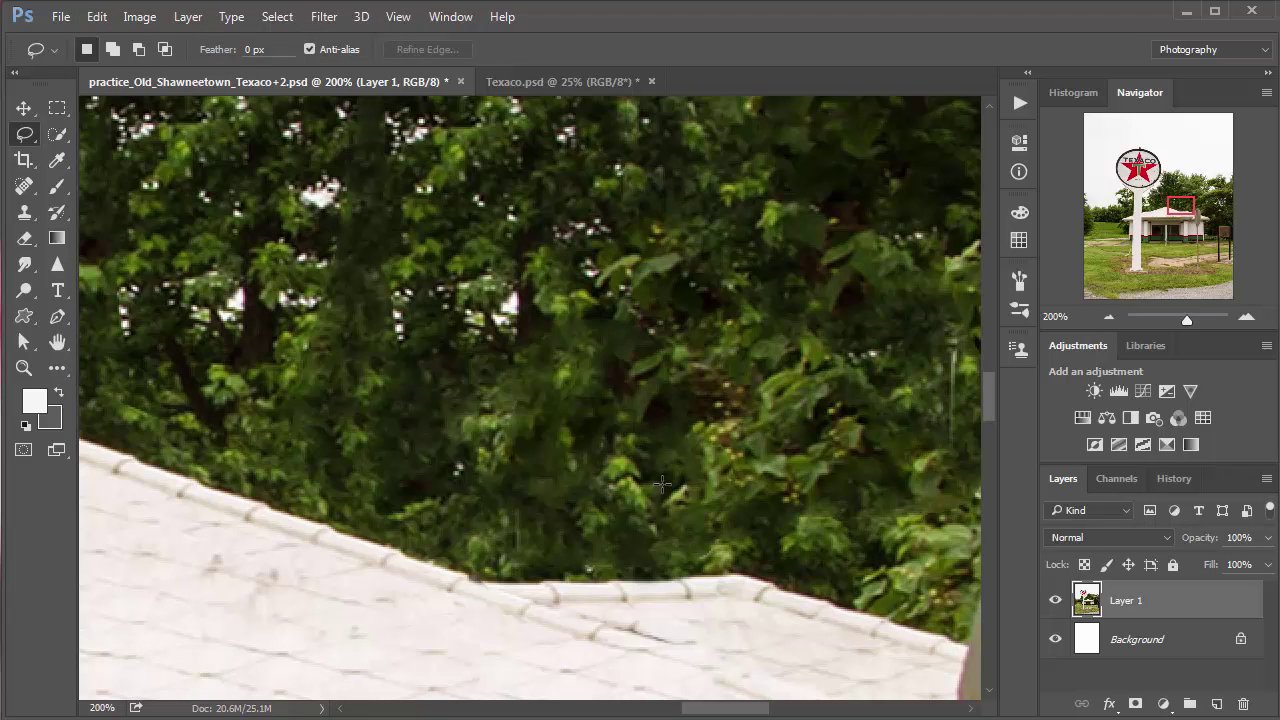
key(ctrl+minus)
key(ctrl+minus)
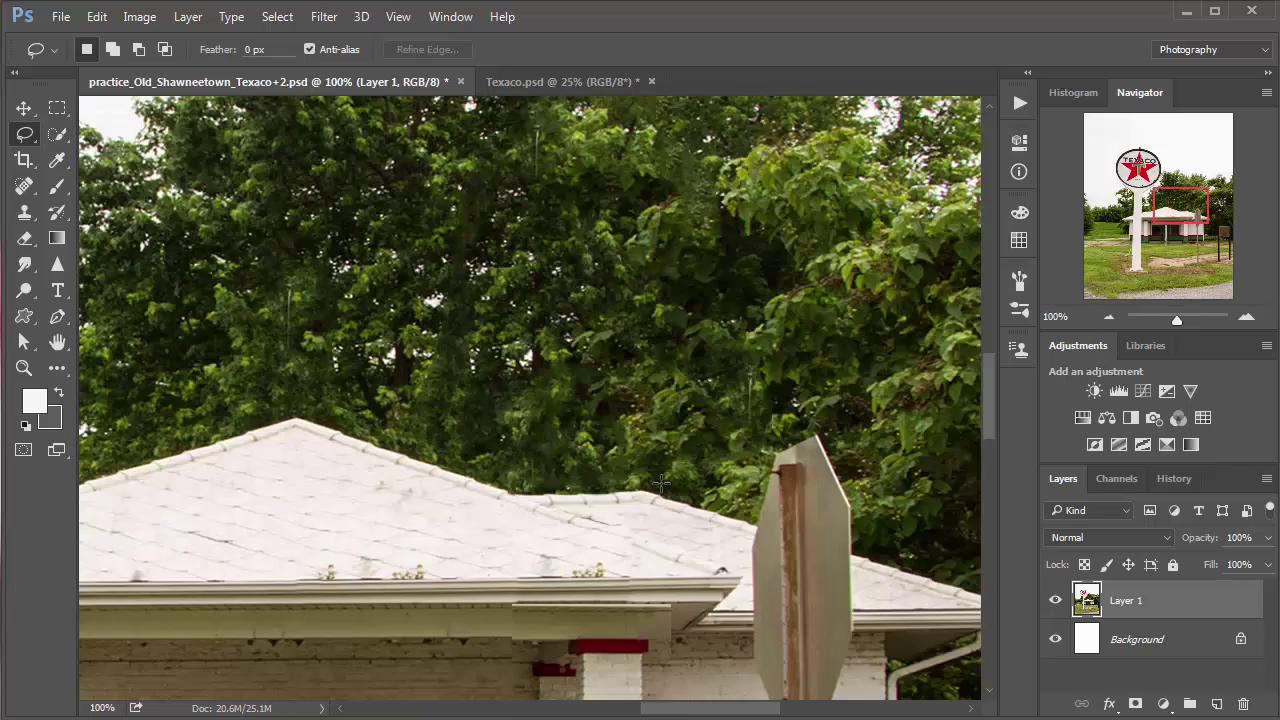
Zoom out to view the whole scene and save the document.
key(ctrl+minus)
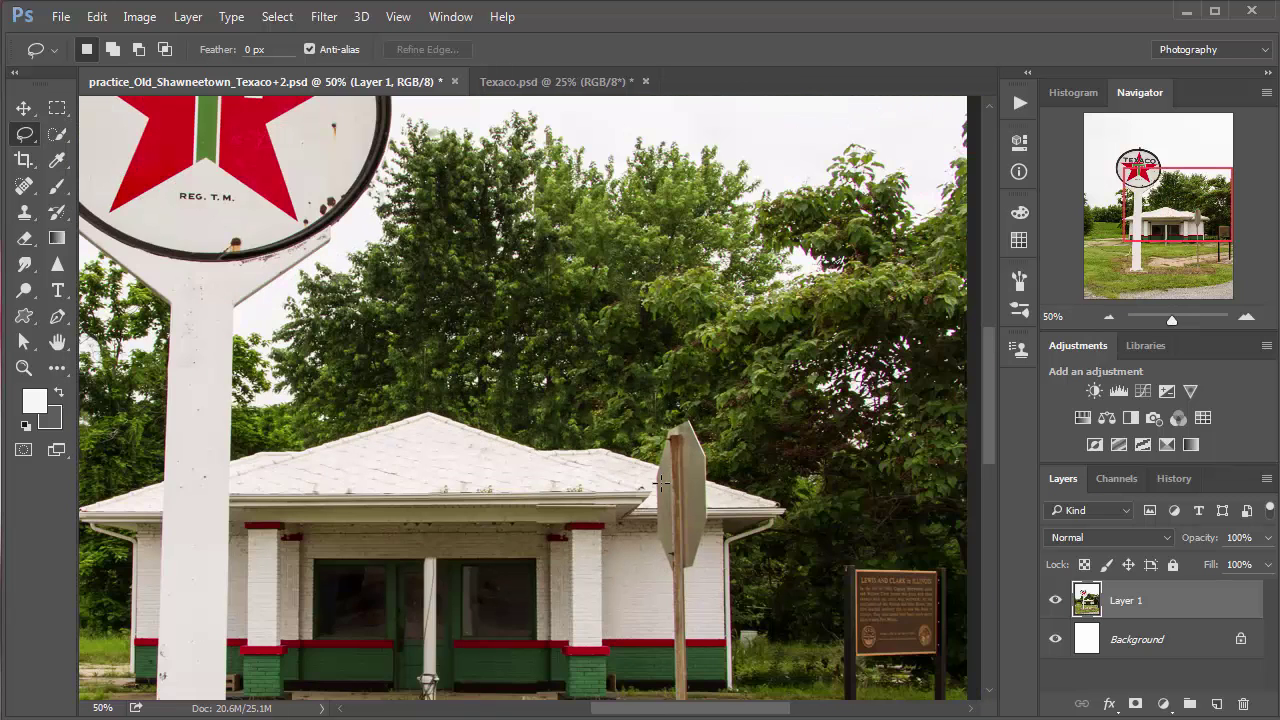
key(ctrl+minus)
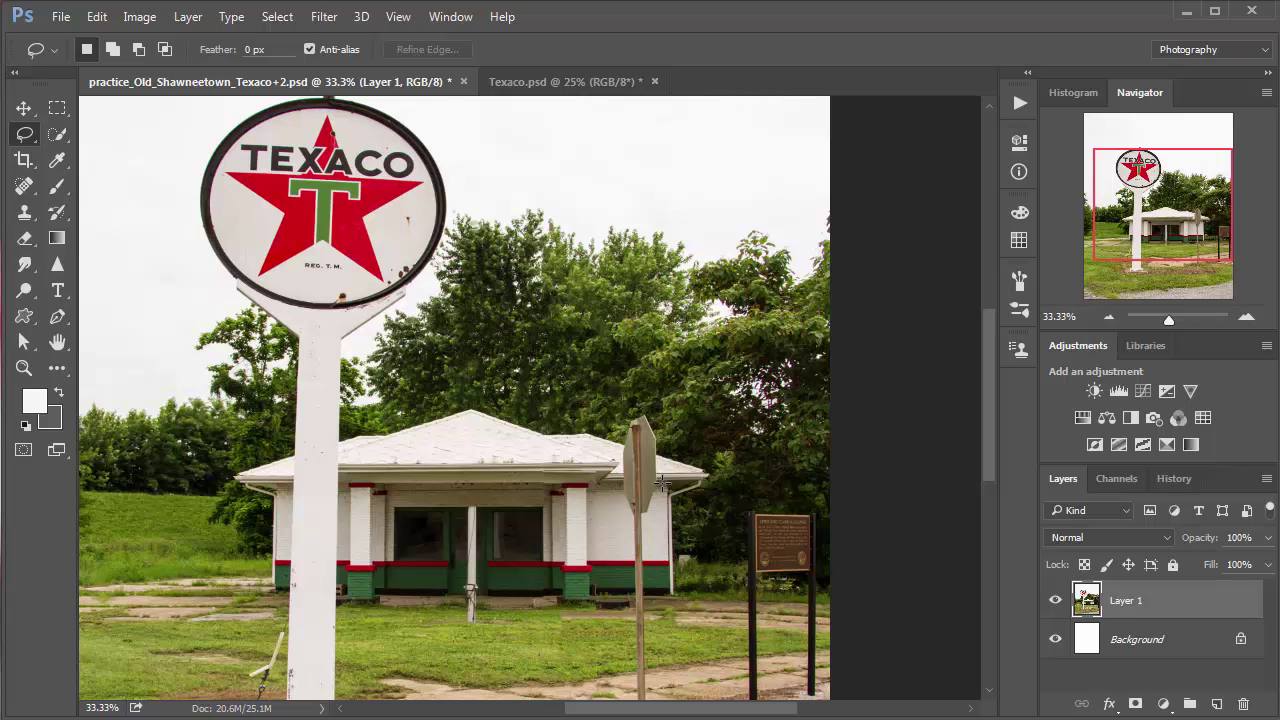
key(ctrl+s)
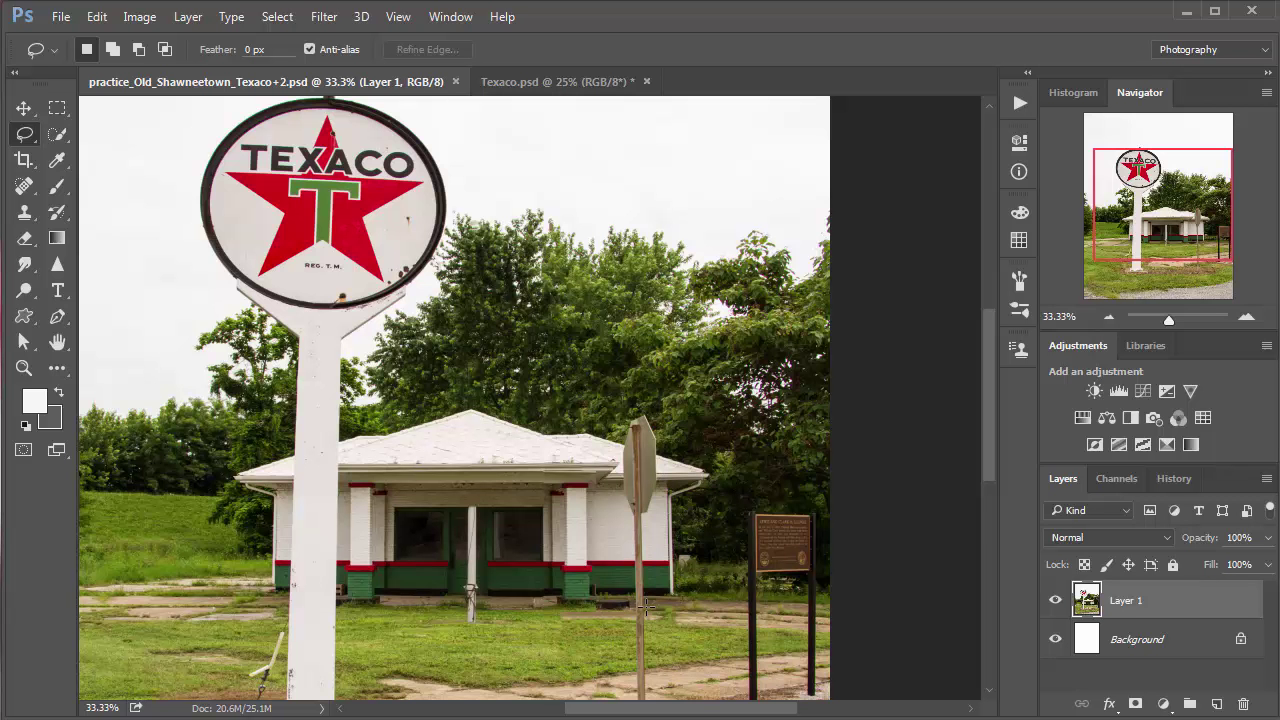
scroll(630, 450, down, 3)
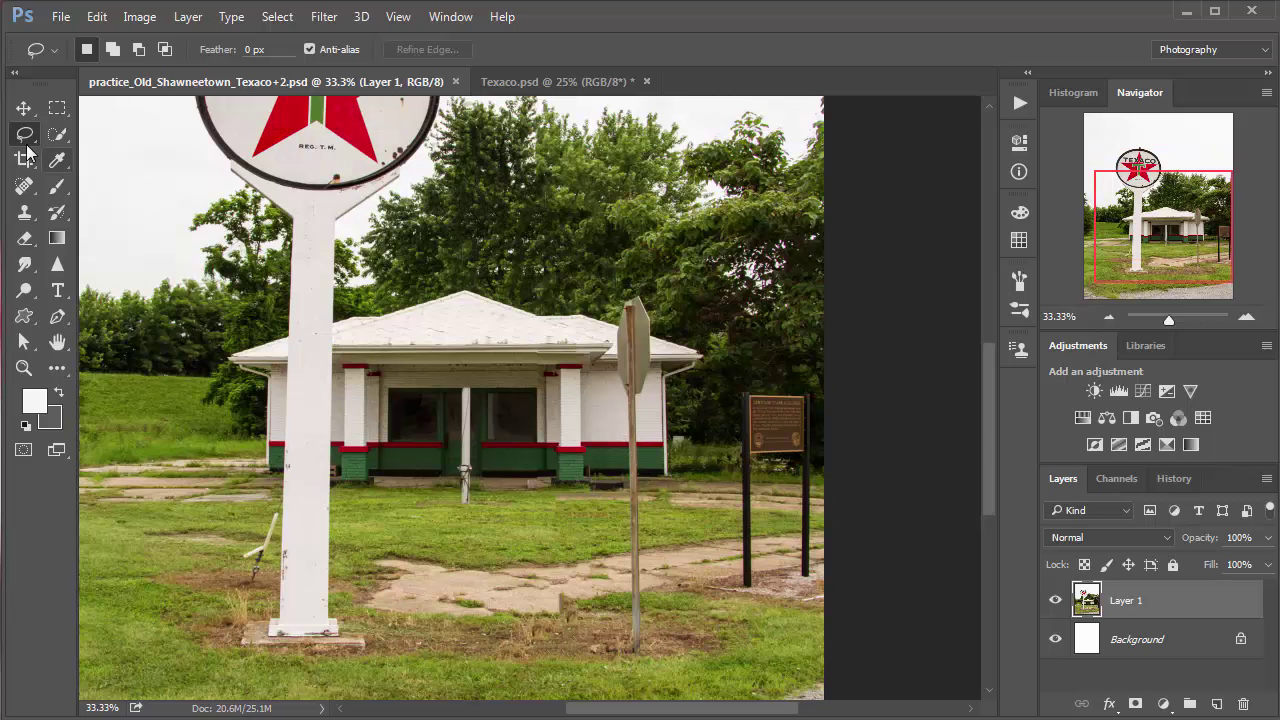
Marquee-select the tall roadside sign post and content-aware fill it.
click(57, 107)
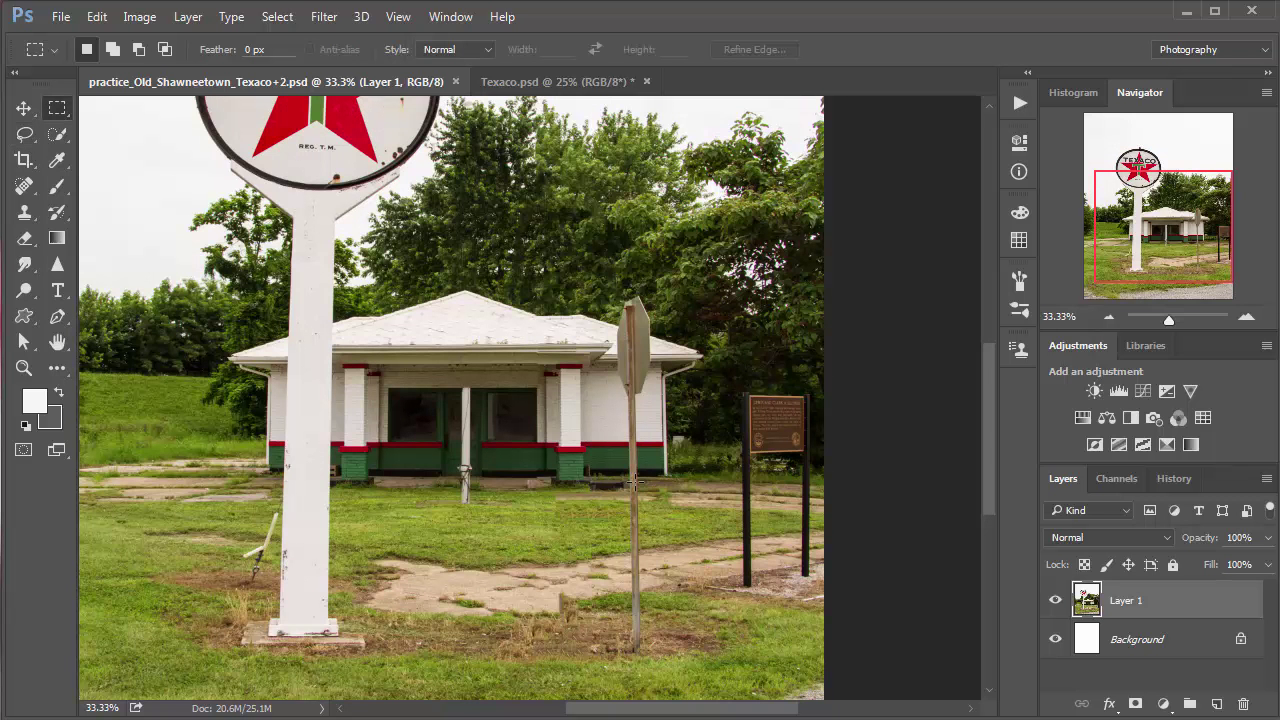
mouse_move(621, 477)
mouse_down()
mouse_move(652, 523)
mouse_move(654, 670)
mouse_up()
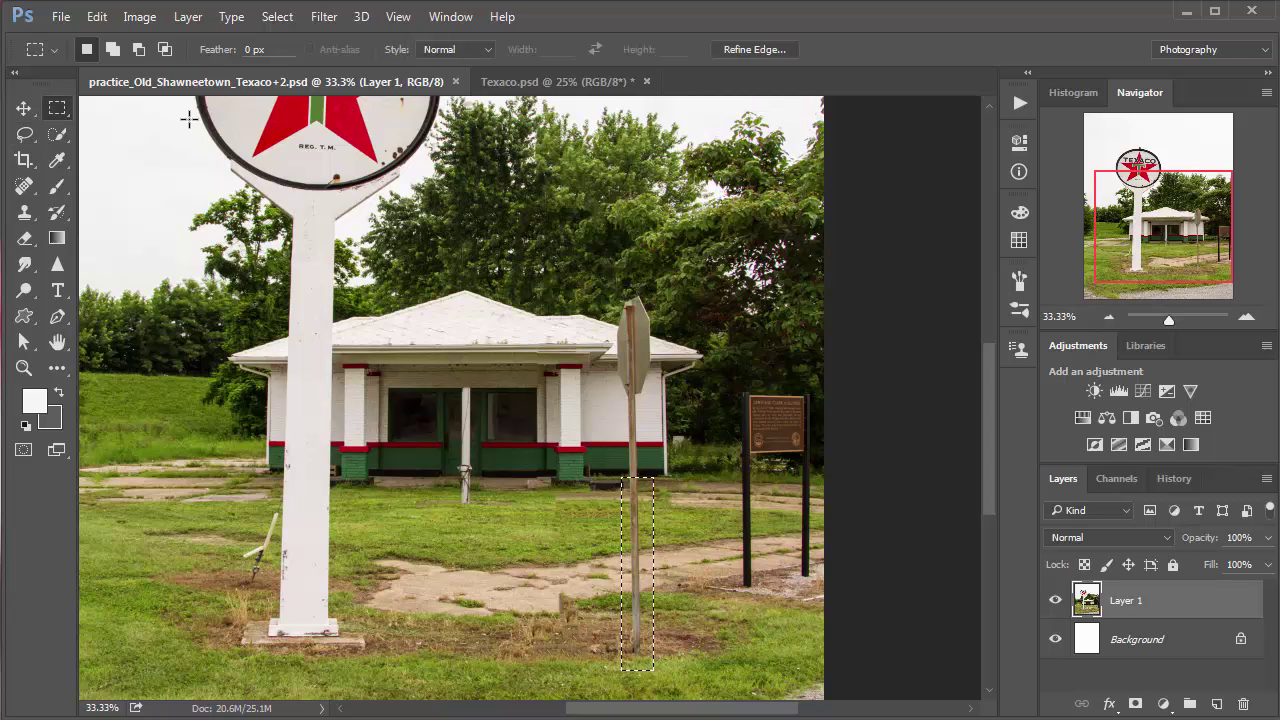
click(97, 17)
click(146, 303)
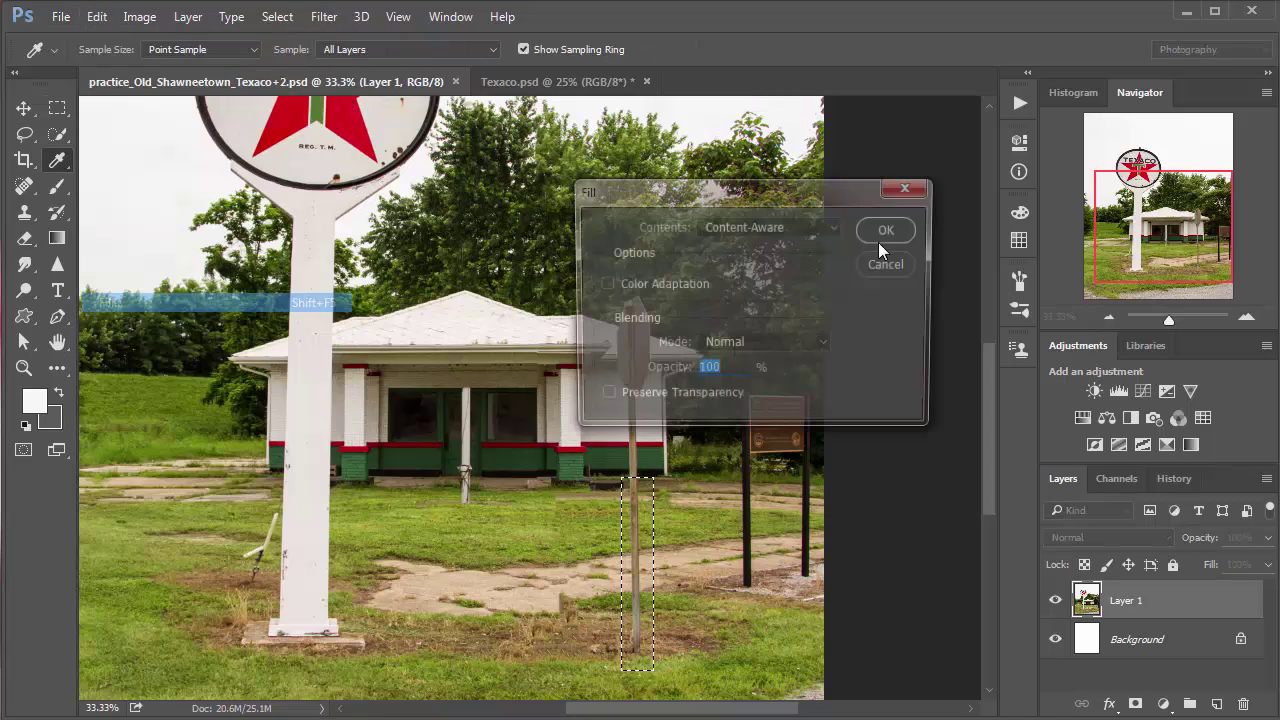
click(891, 229)
key(ctrl+d)
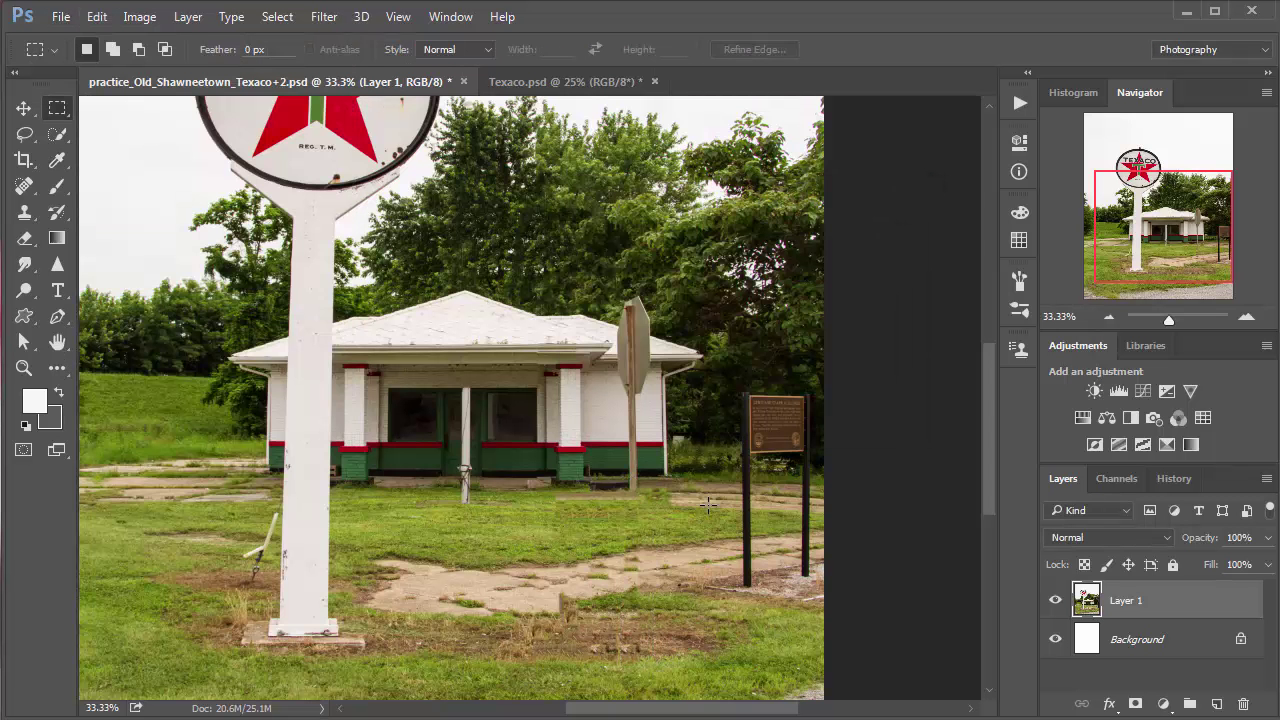
Zoom in and content-aware fill the remaining lower part of the post with grass.
click(638, 491)
click(619, 381)
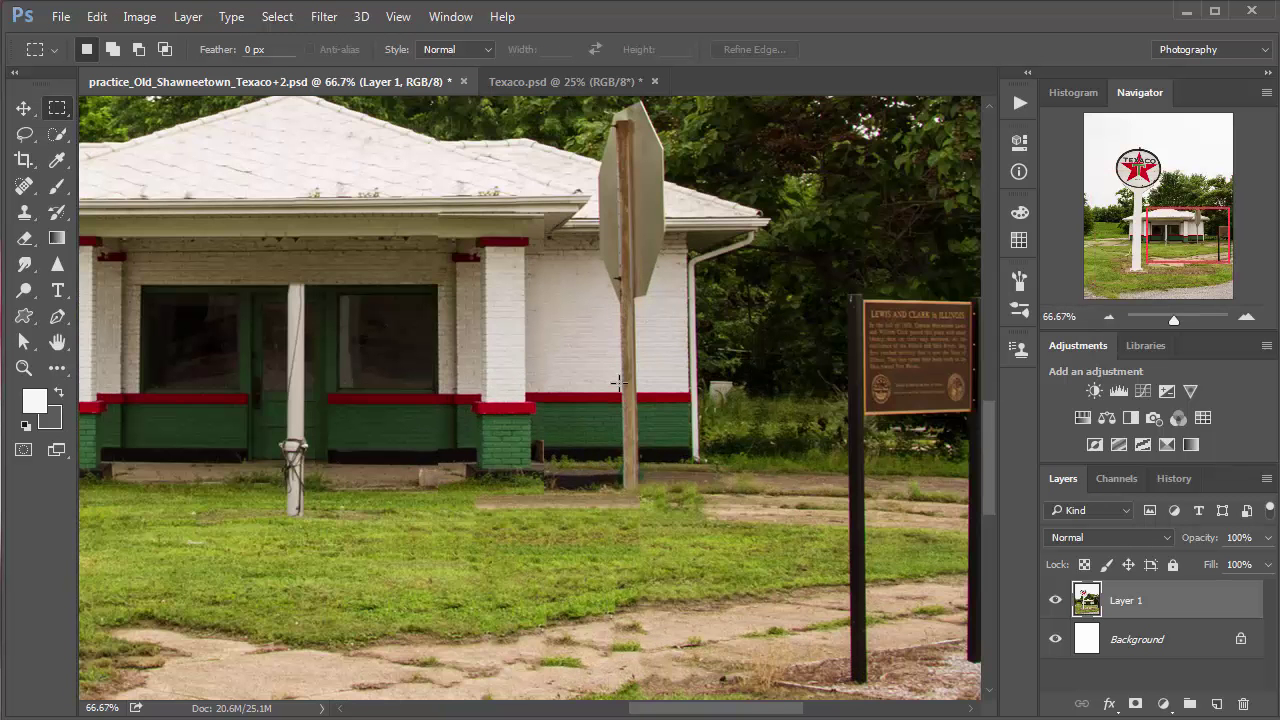
drag(609, 311, 650, 517)
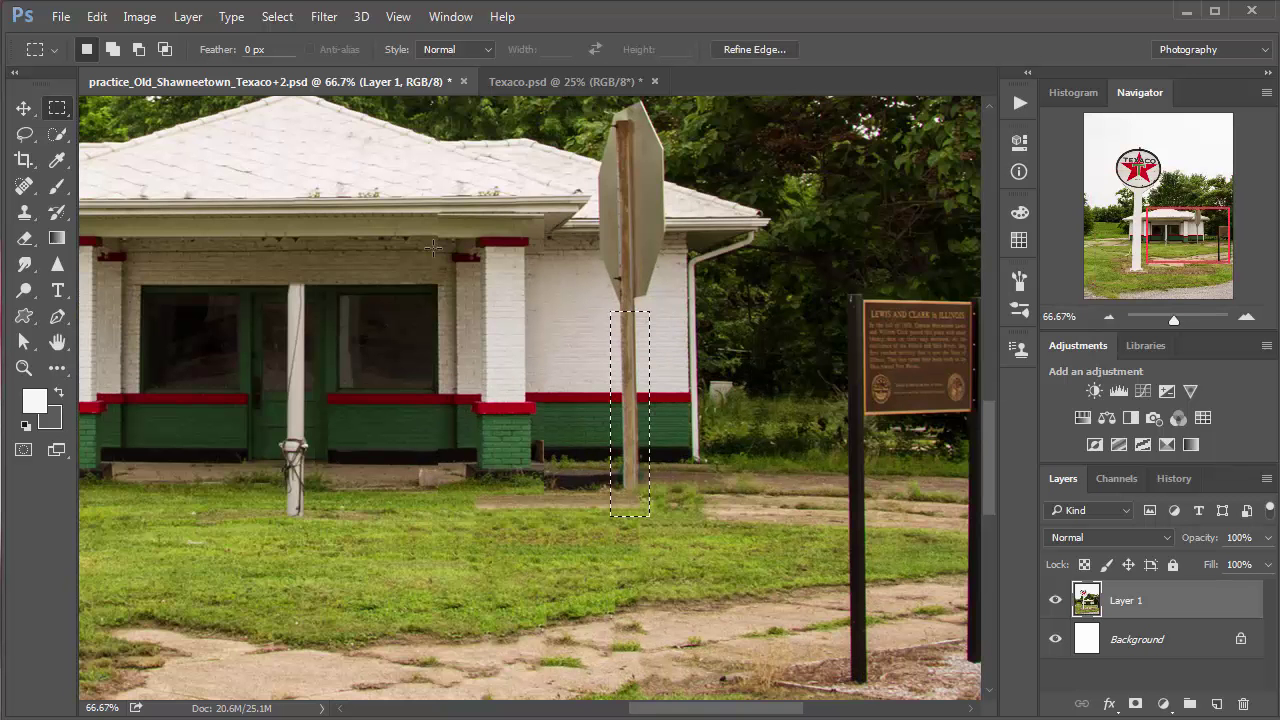
click(96, 17)
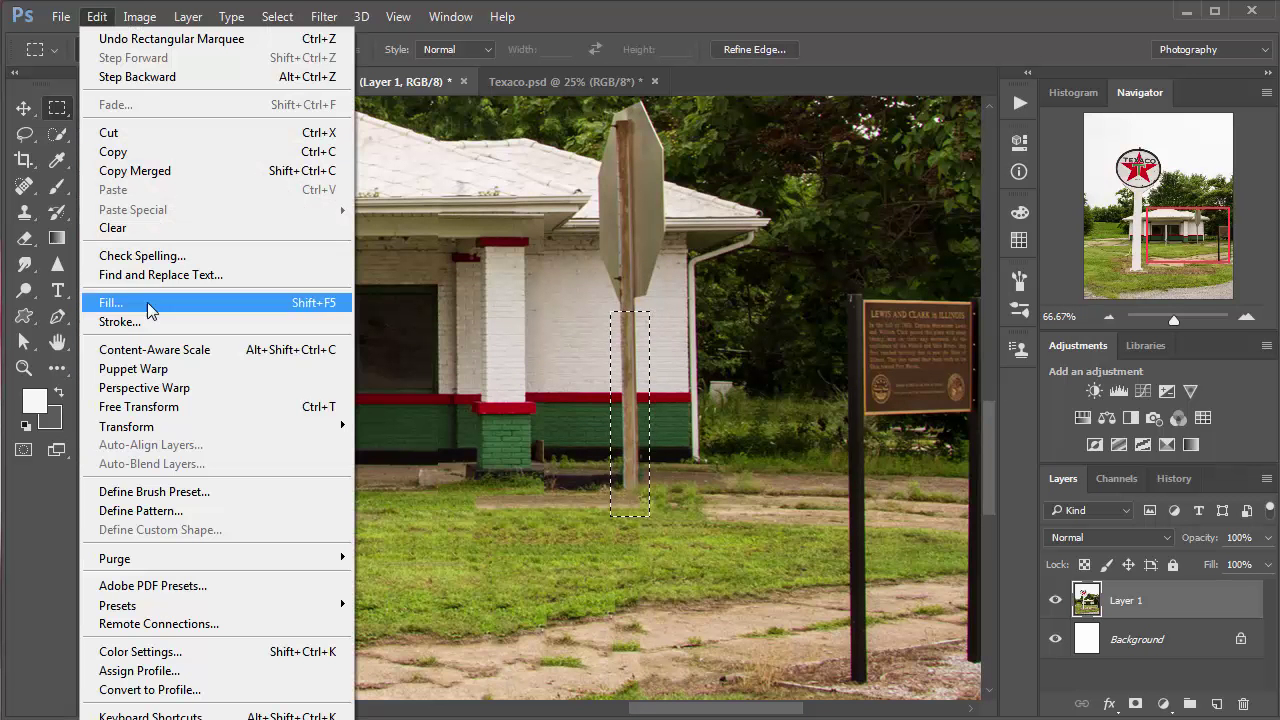
click(112, 302)
click(887, 229)
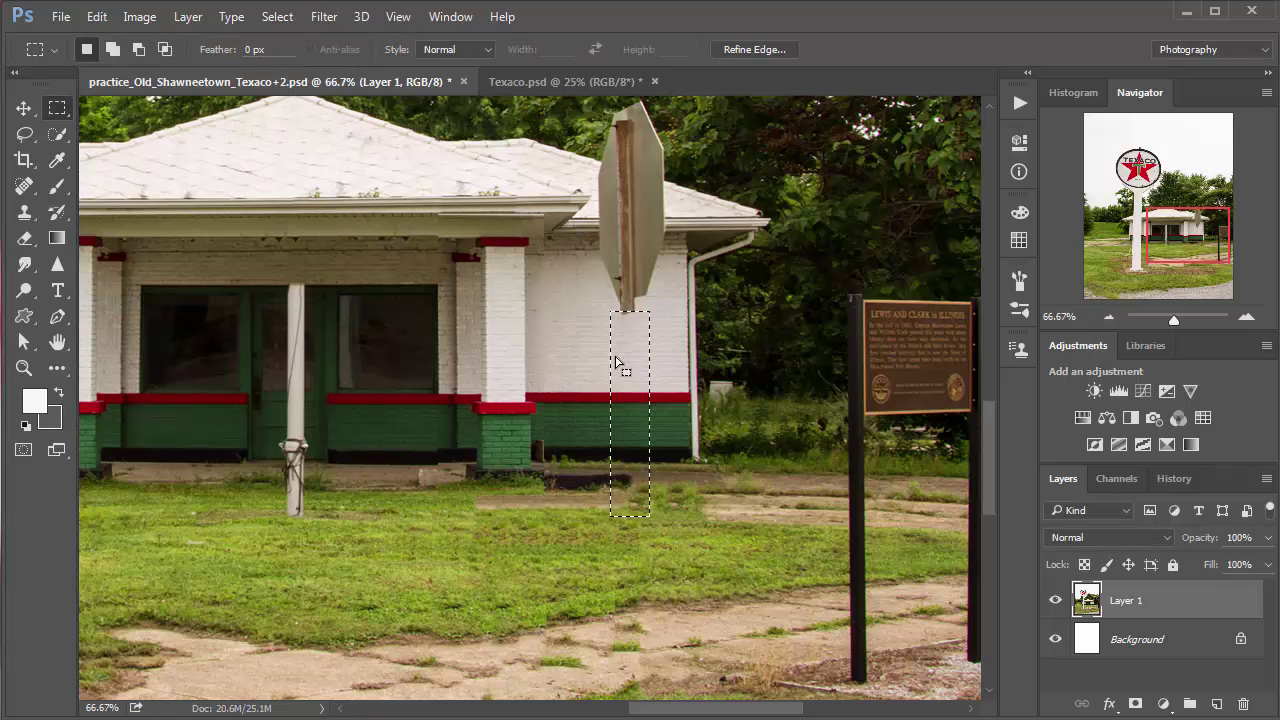
key(ctrl+d)
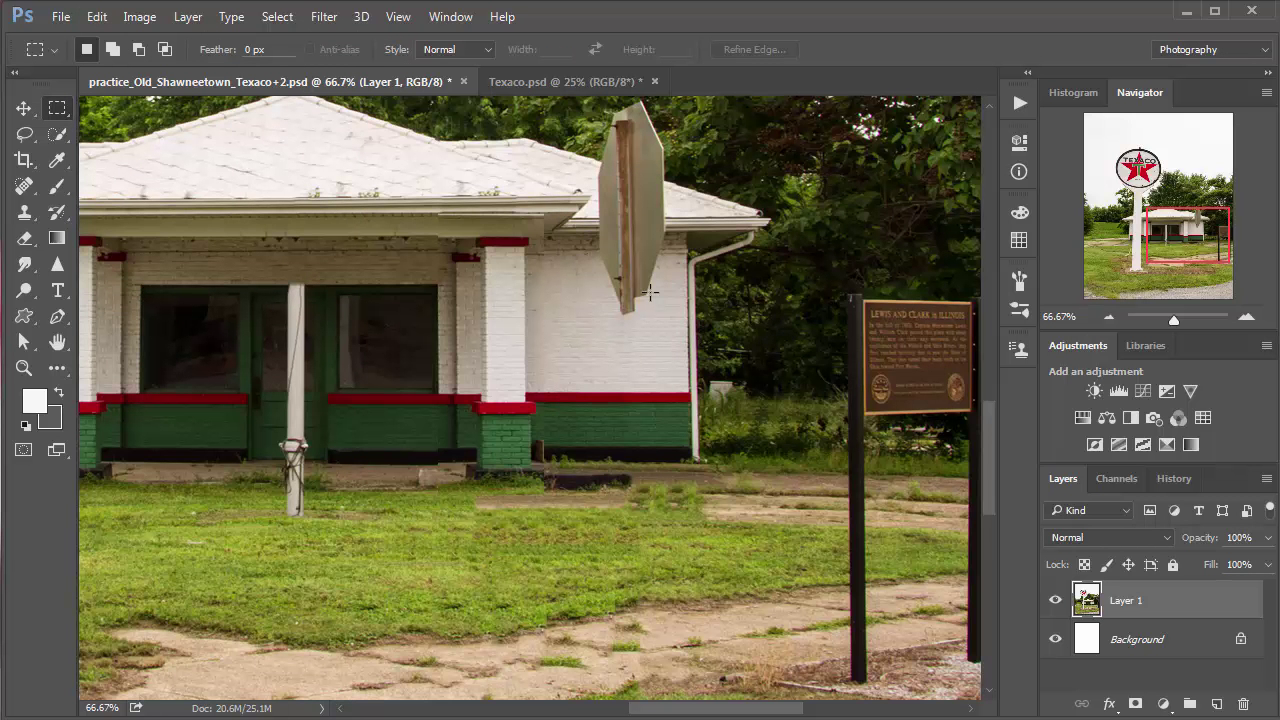
Content-aware fill the post remnant just below the sign plate with surrounding wall.
drag(586, 257, 670, 320)
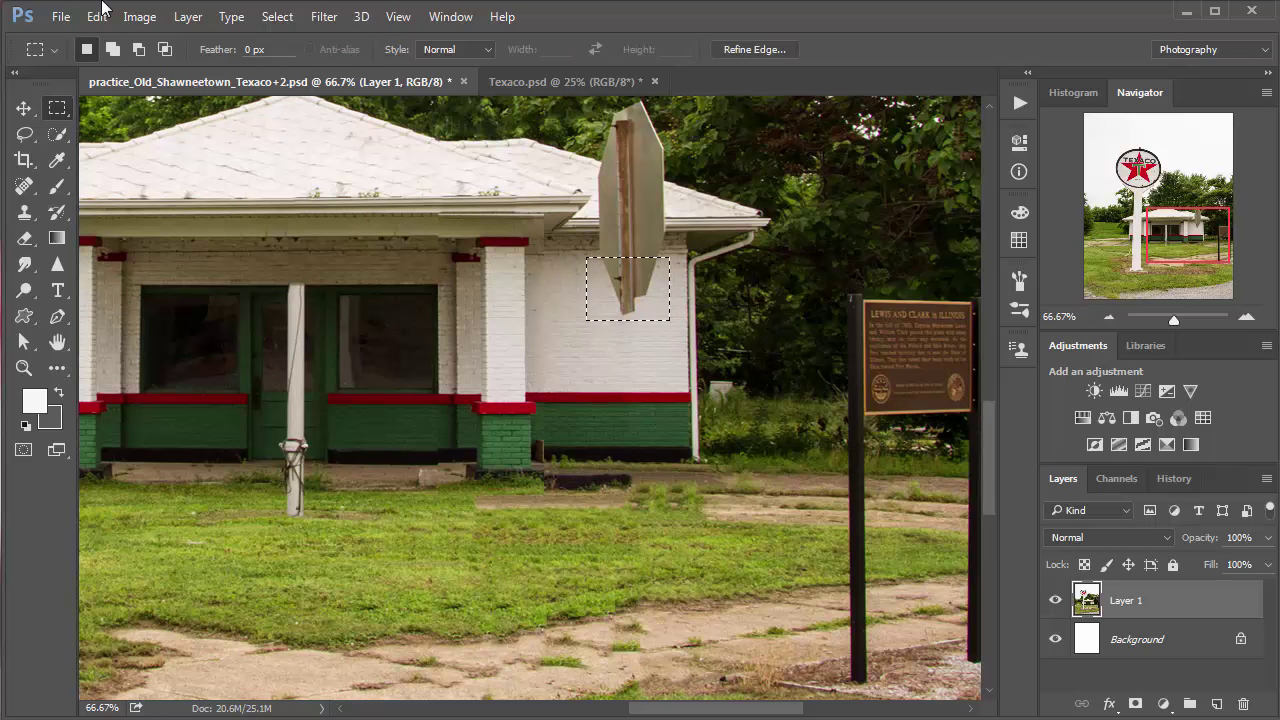
click(97, 16)
click(160, 302)
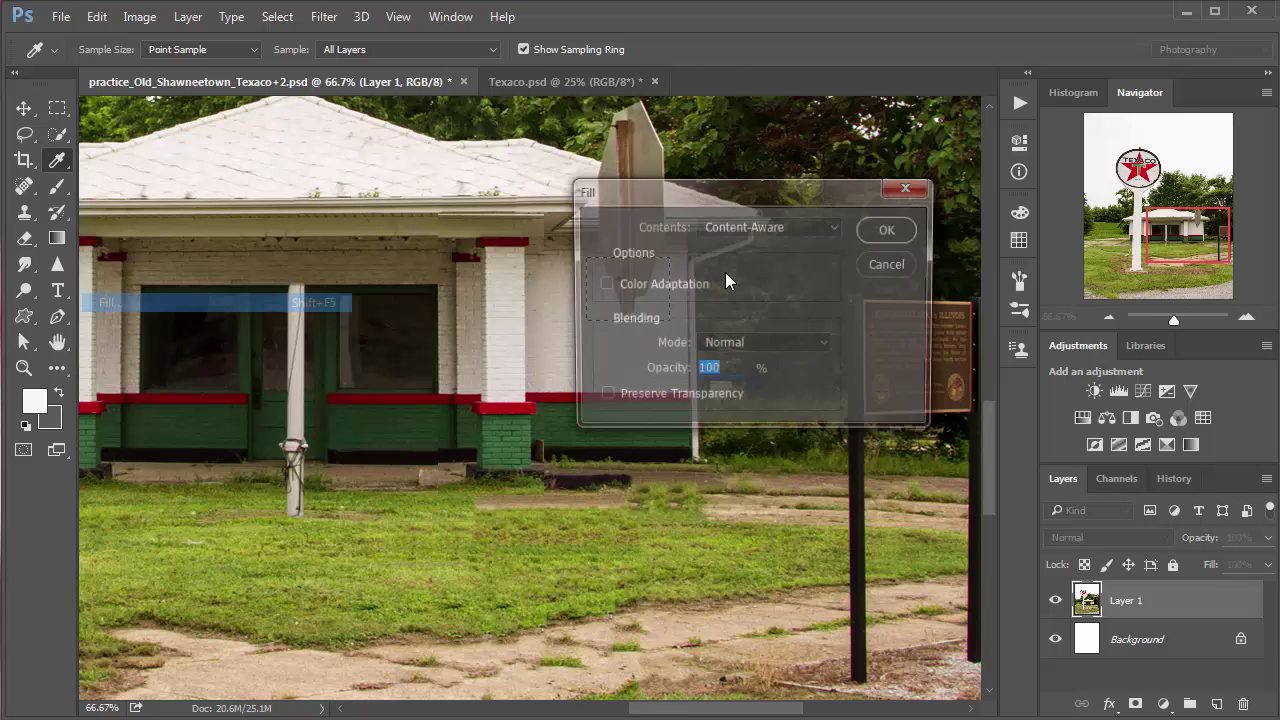
click(887, 229)
key(ctrl+d)
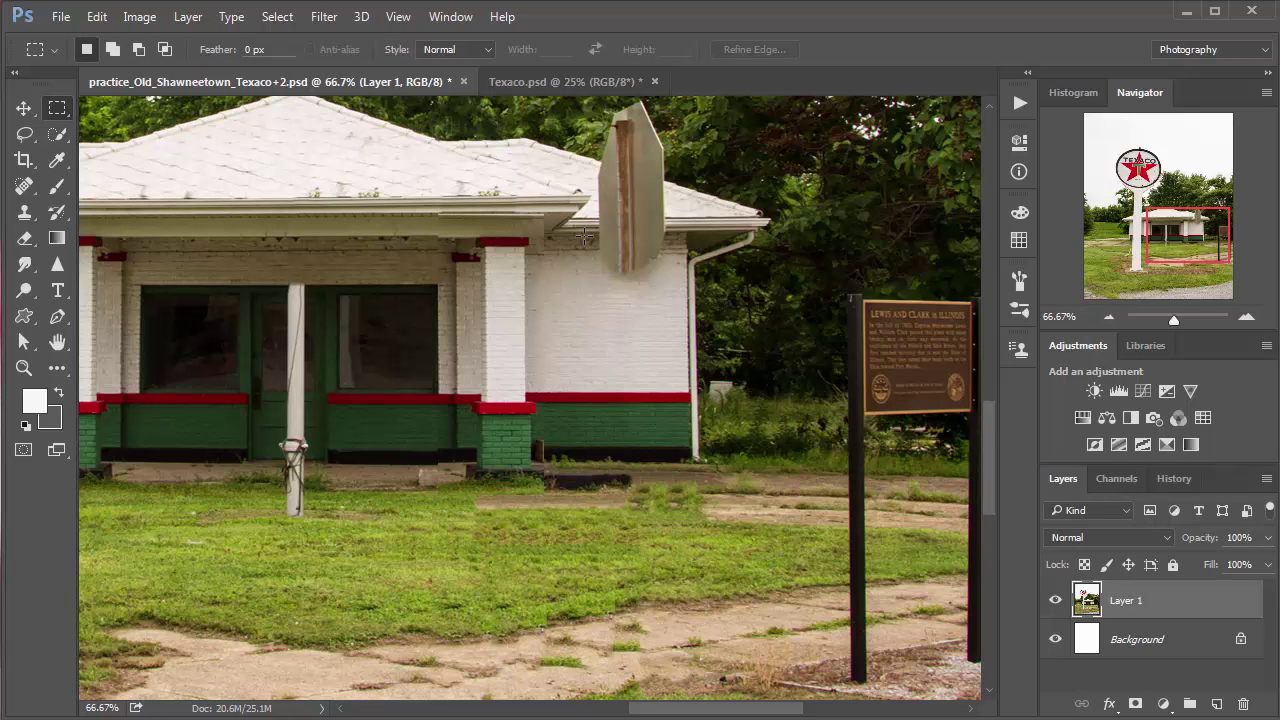
Select the wall beneath the sign plate, trim the selection, and fill it with matching brick.
ctrl+click(656, 309)
drag(595, 257, 550, 297)
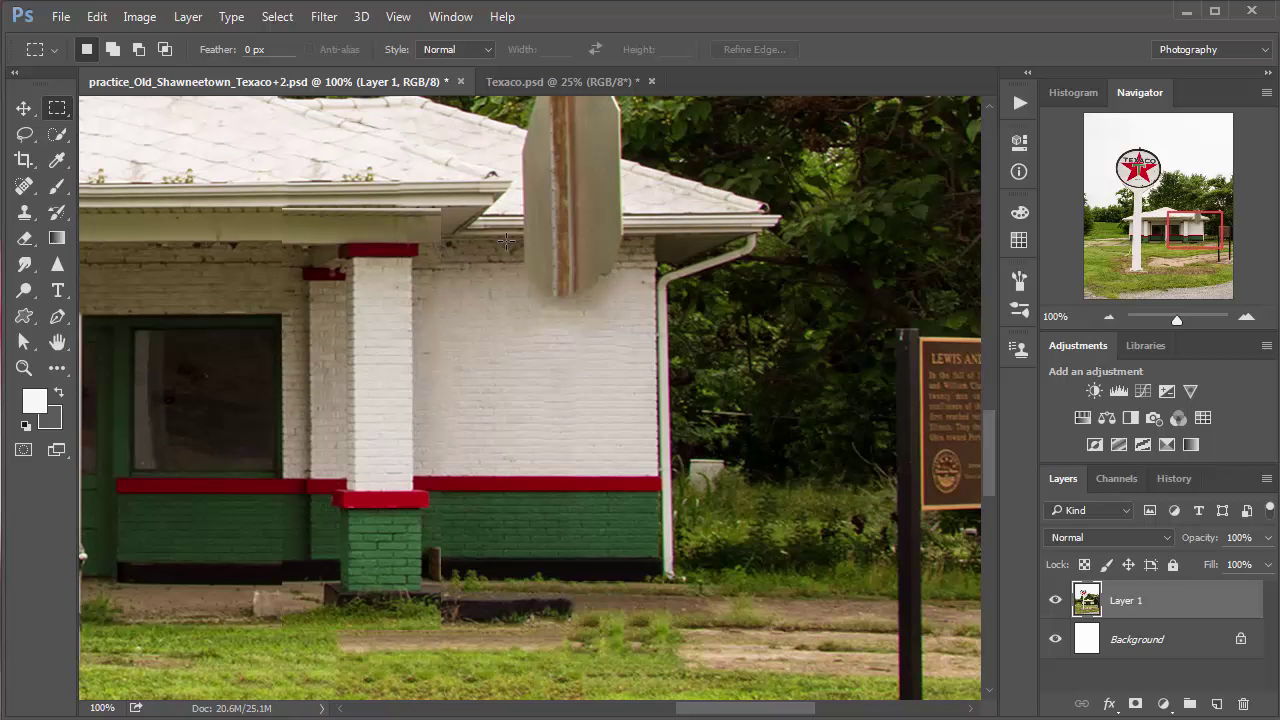
drag(500, 236, 637, 317)
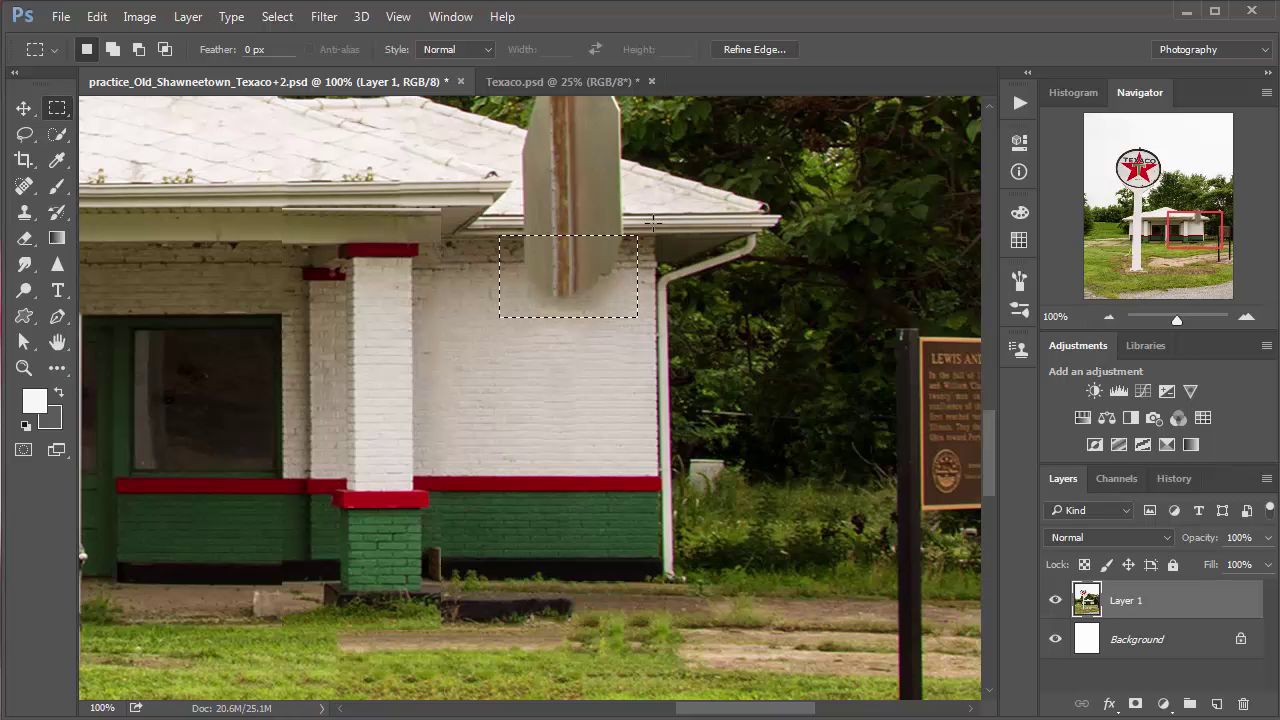
key(alt)
drag(681, 196, 629, 366)
drag(486, 217, 518, 347)
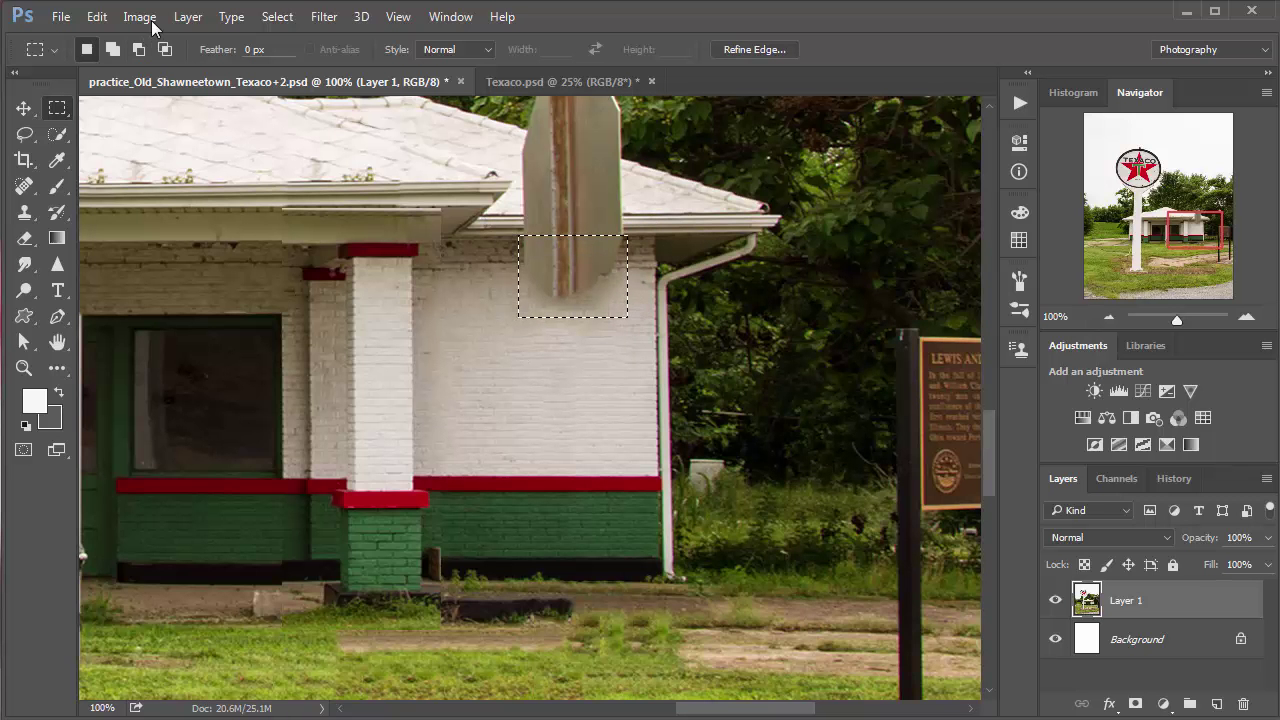
click(95, 17)
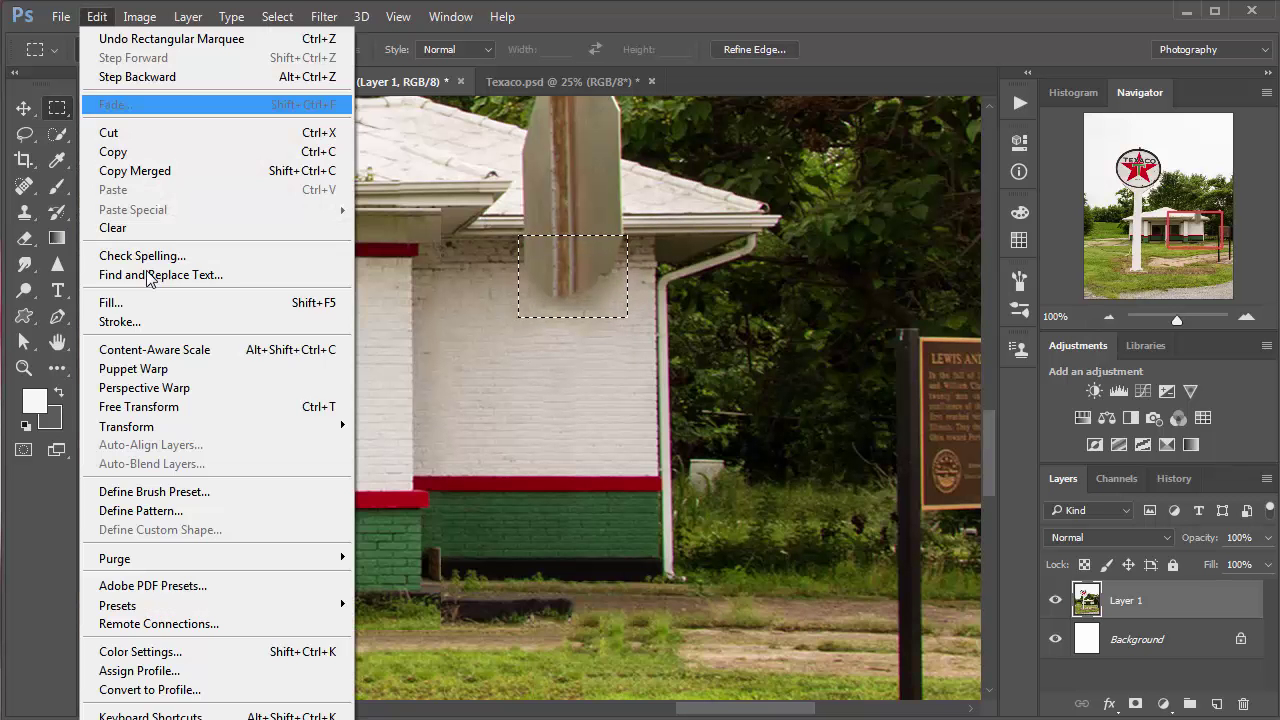
click(340, 302)
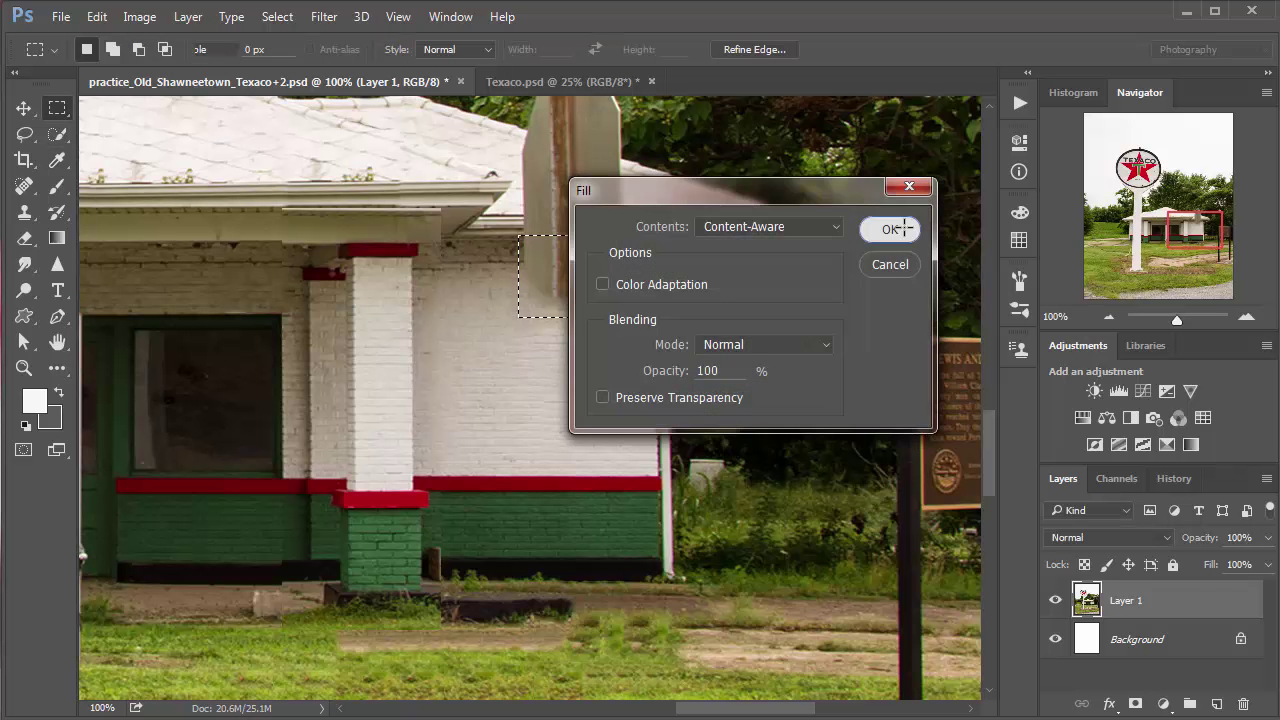
click(891, 226)
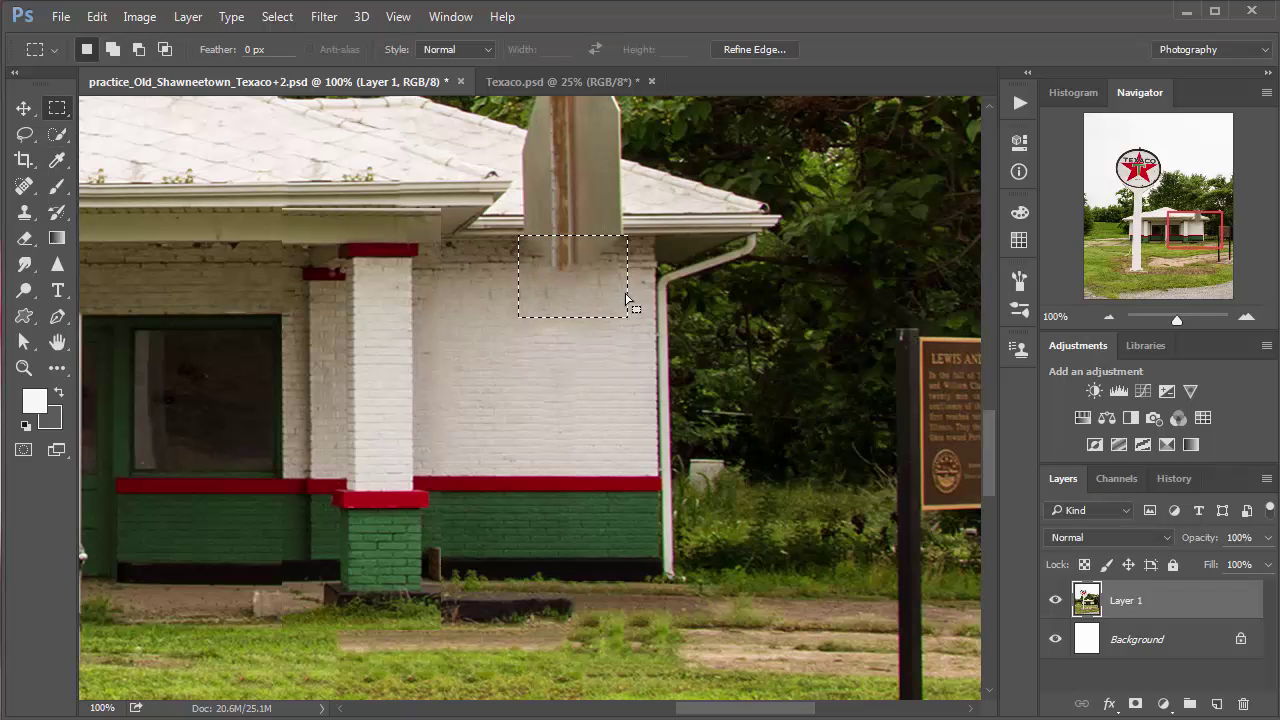
drag(583, 320, 581, 405)
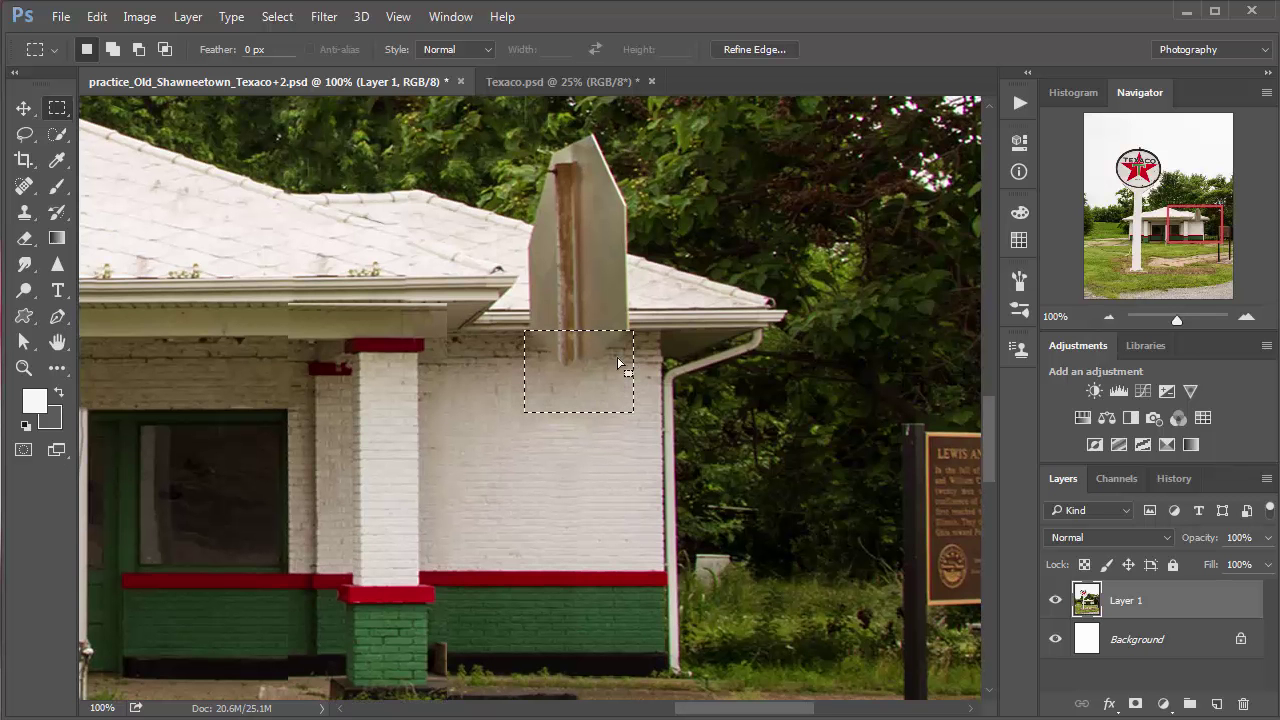
click(657, 320)
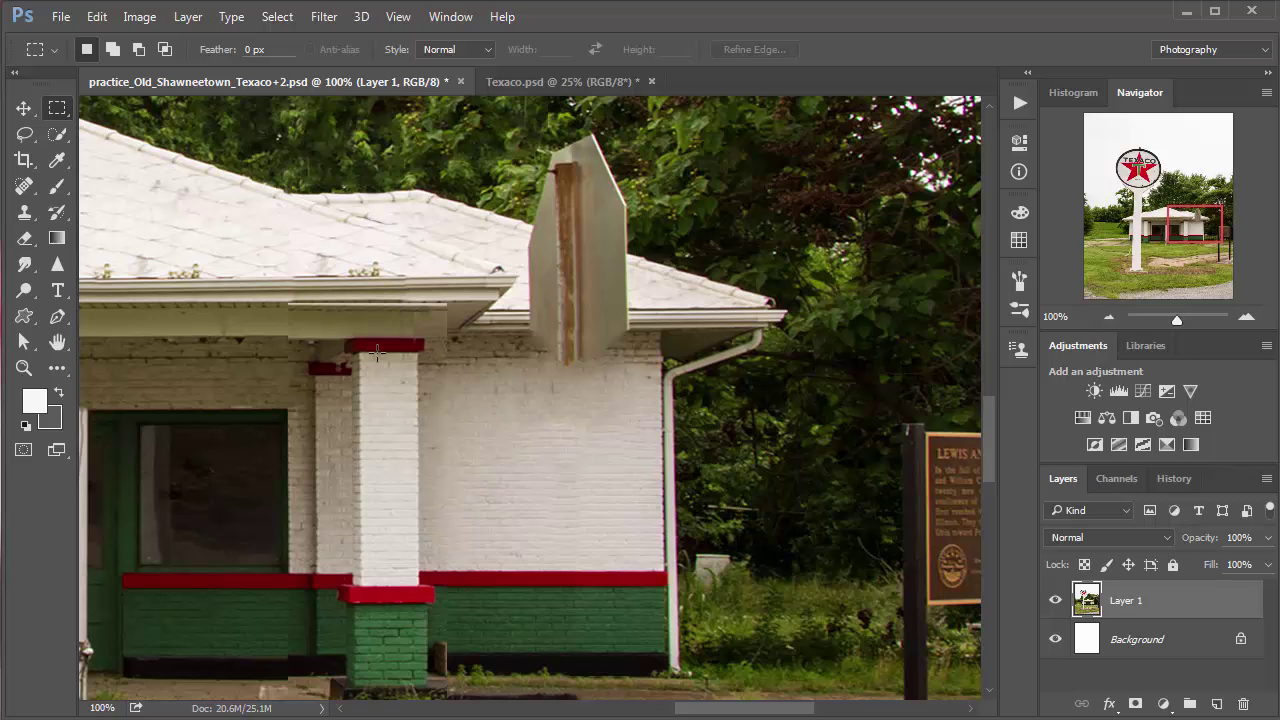
drag(338, 347, 547, 349)
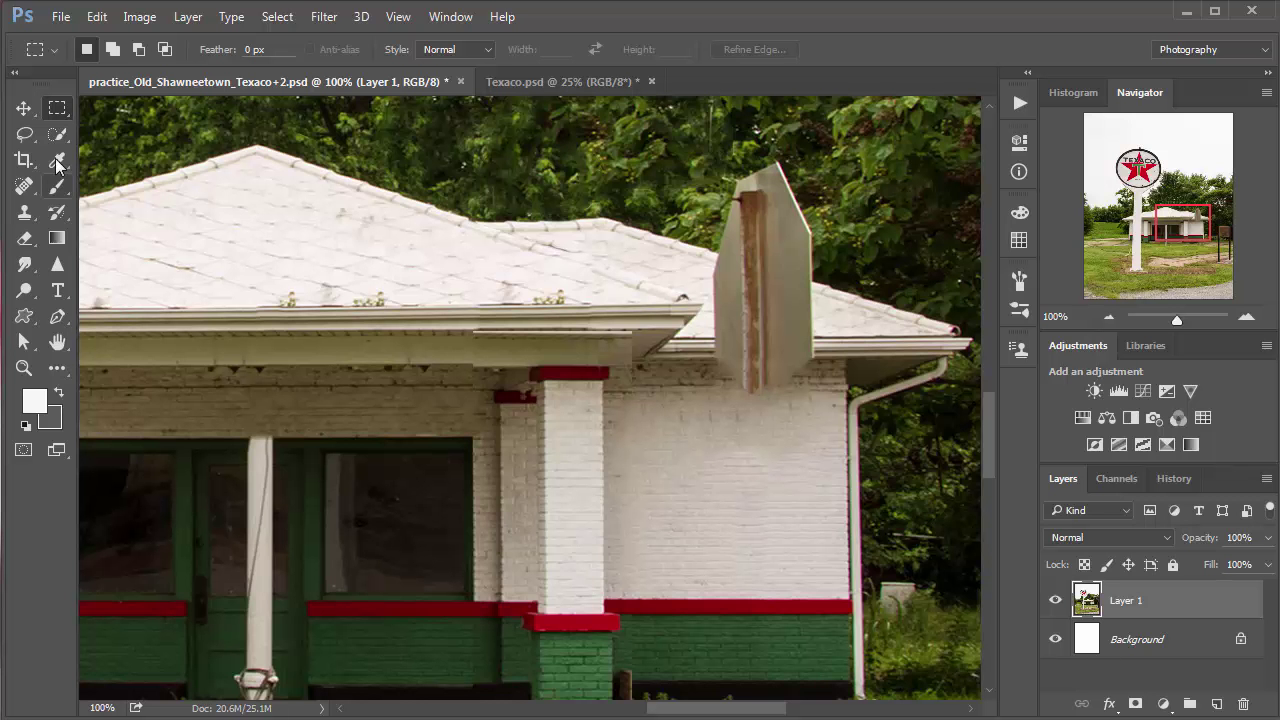
Spot-heal the blemishes along the gutter with an enlarged Spot Healing Brush.
click(22, 185)
drag(22, 185, 115, 203)
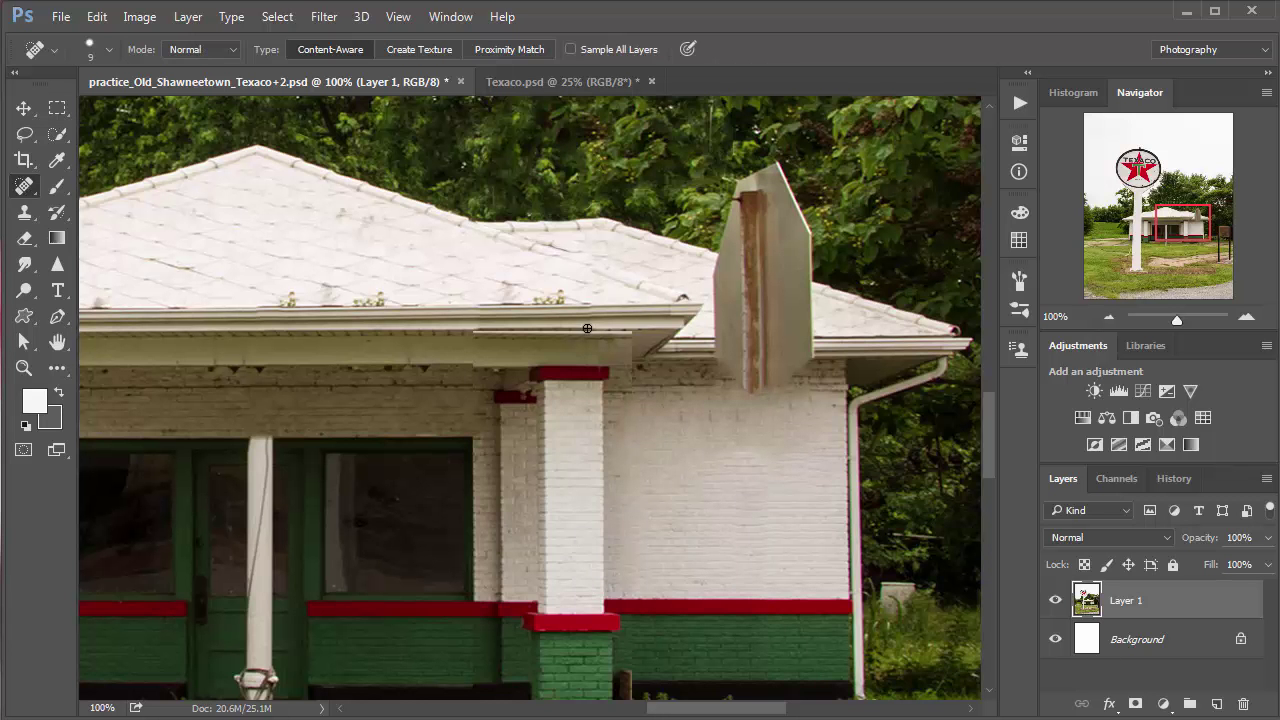
key(bracketright)
key(bracketright)
key(bracketright)
key(bracketright)
drag(451, 337, 506, 336)
drag(585, 330, 648, 335)
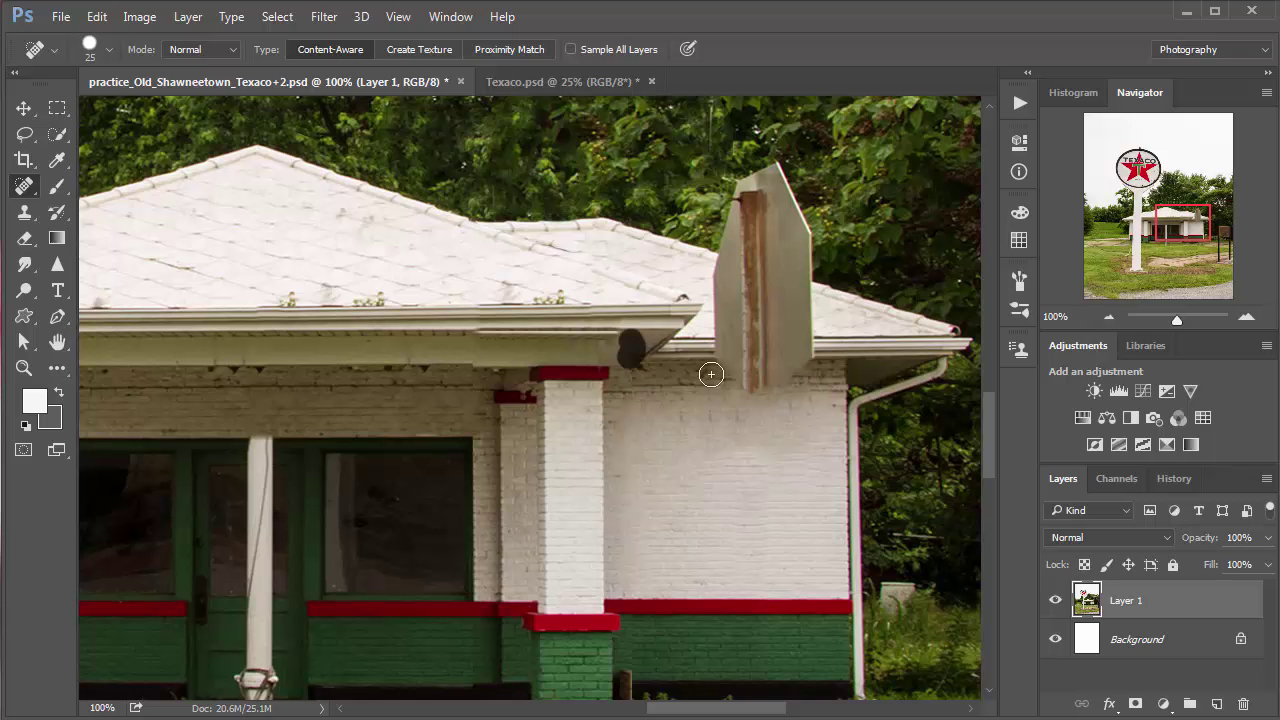
click(616, 333)
drag(530, 330, 466, 333)
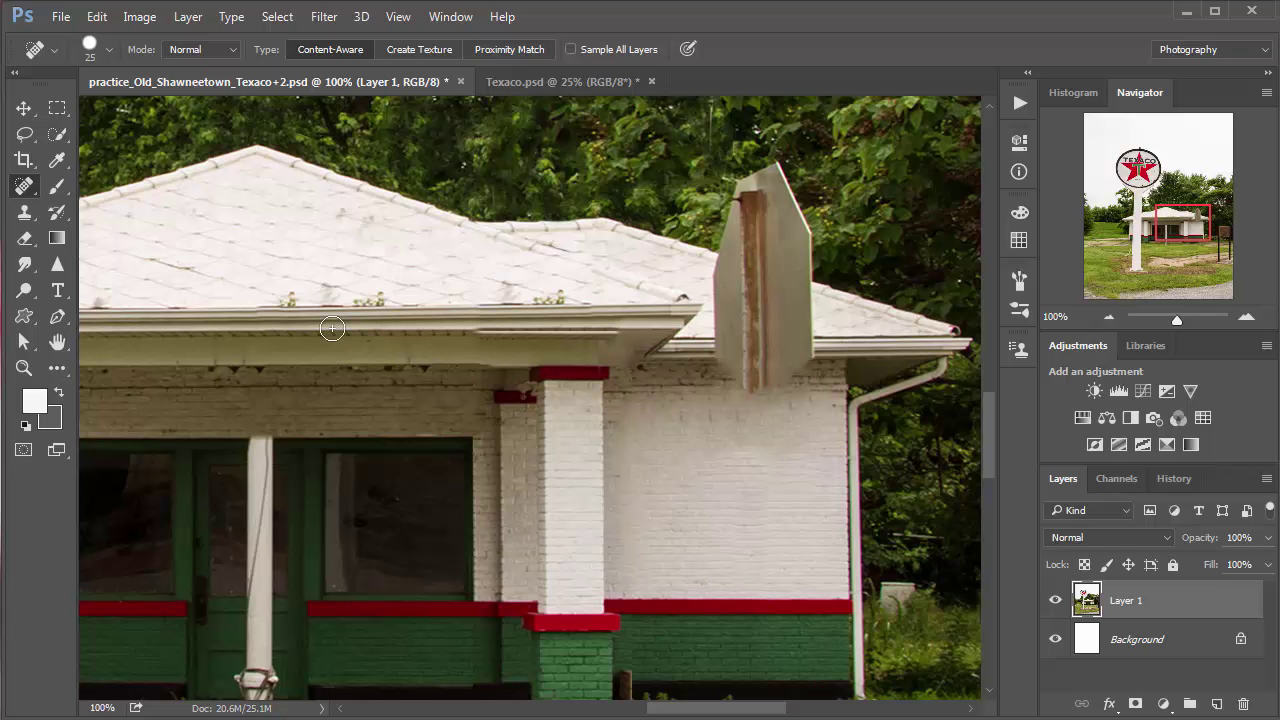
Clone clean gutter from the left over the remaining gutter blemishes.
click(24, 212)
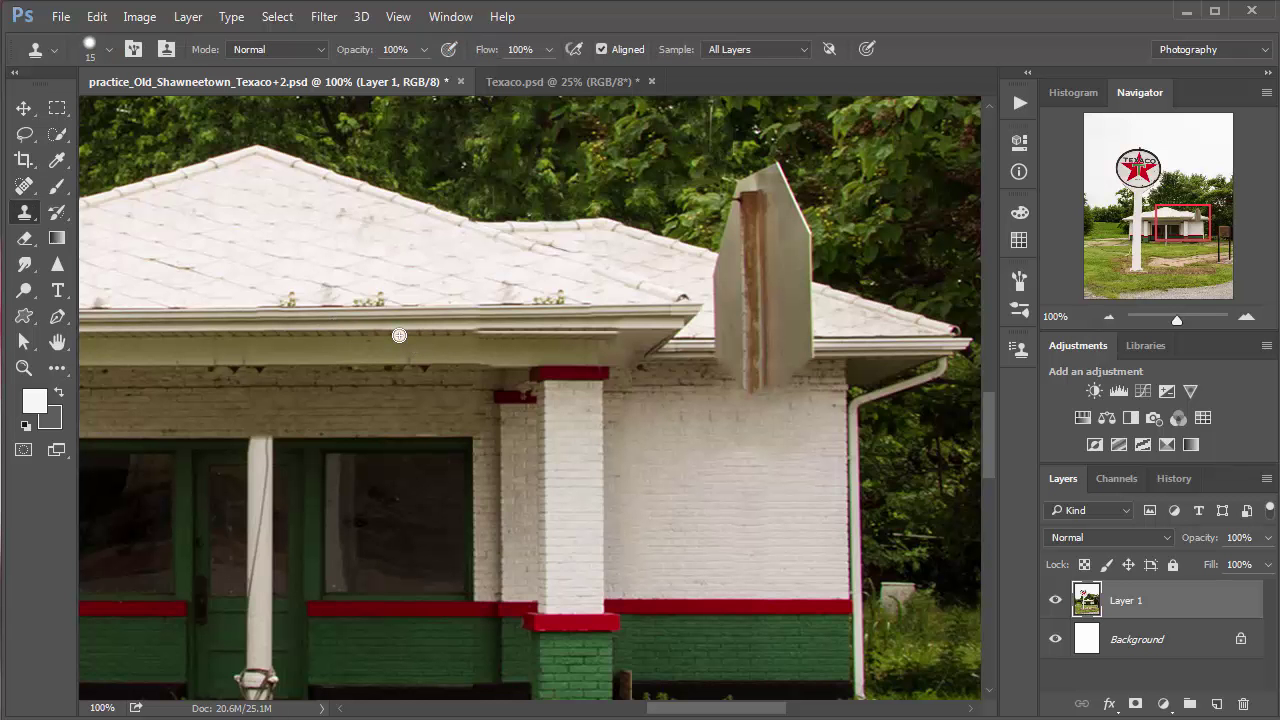
key(bracketright)
key(bracketright)
alt+click(298, 330)
drag(463, 329, 609, 334)
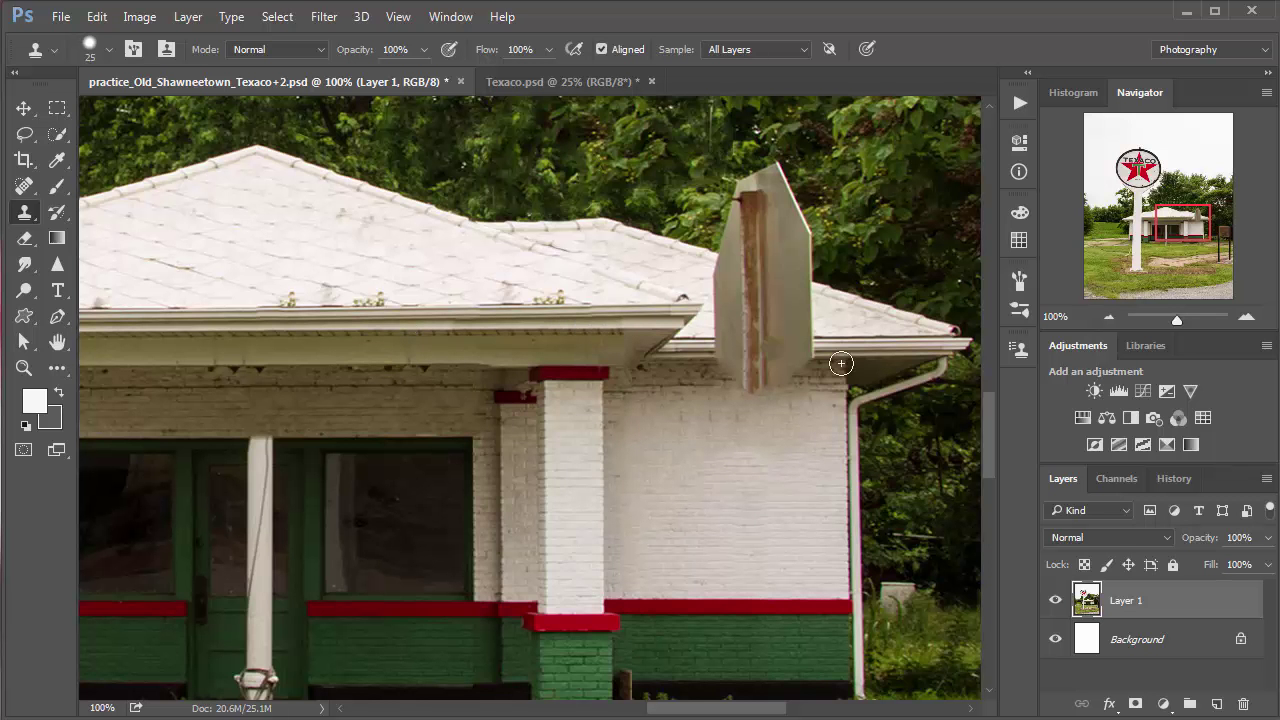
Undo a stray cloned brick dab on the wall and shift the view back toward the roof.
click(611, 428)
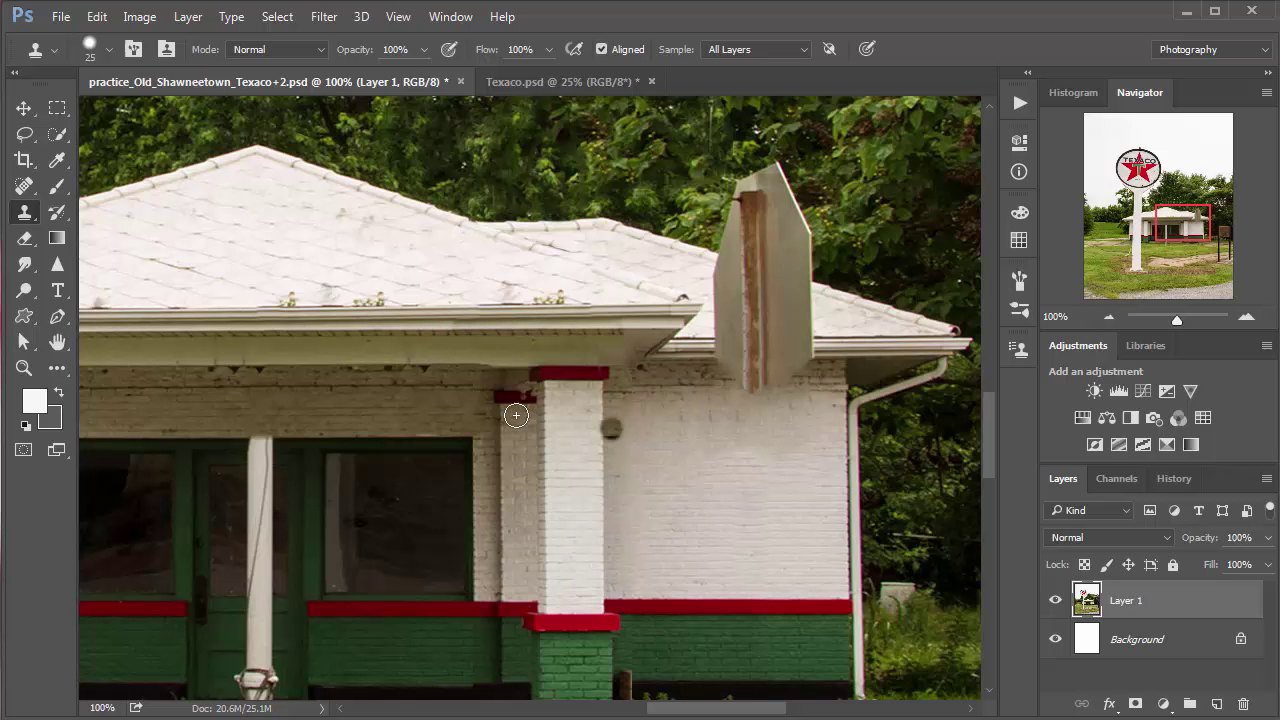
key(ctrl+z)
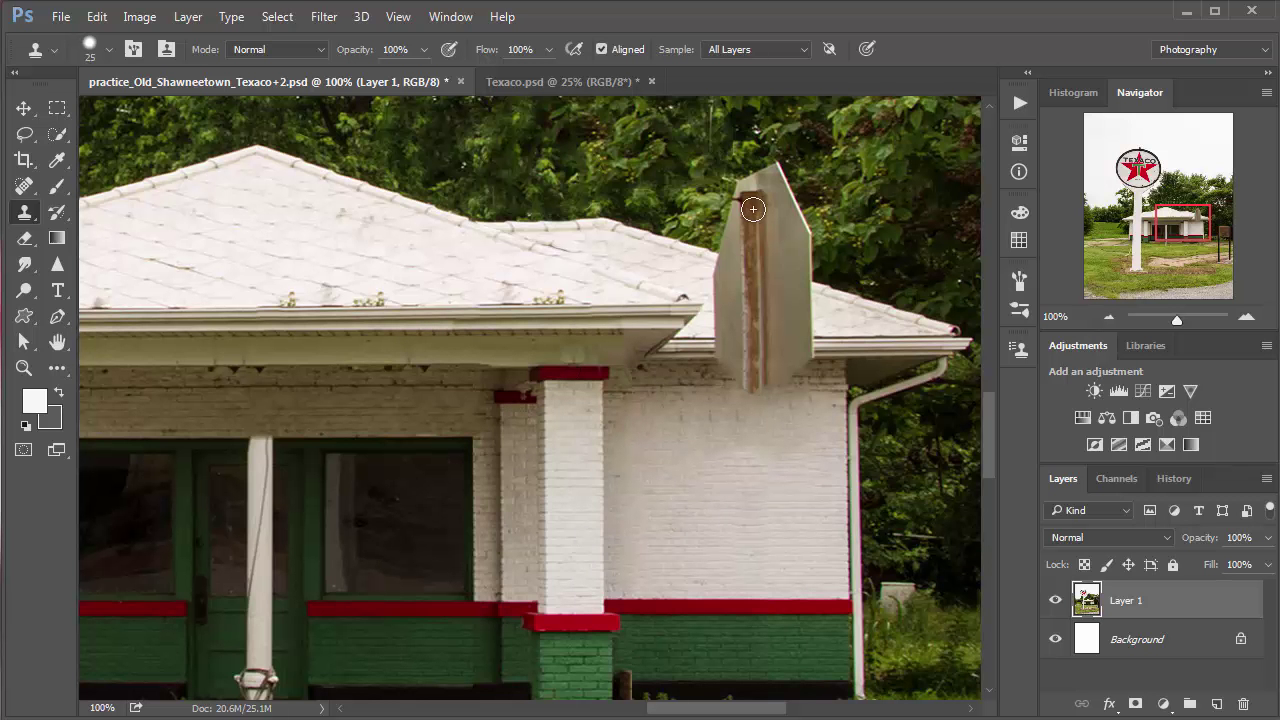
scroll(660, 460, right, 4)
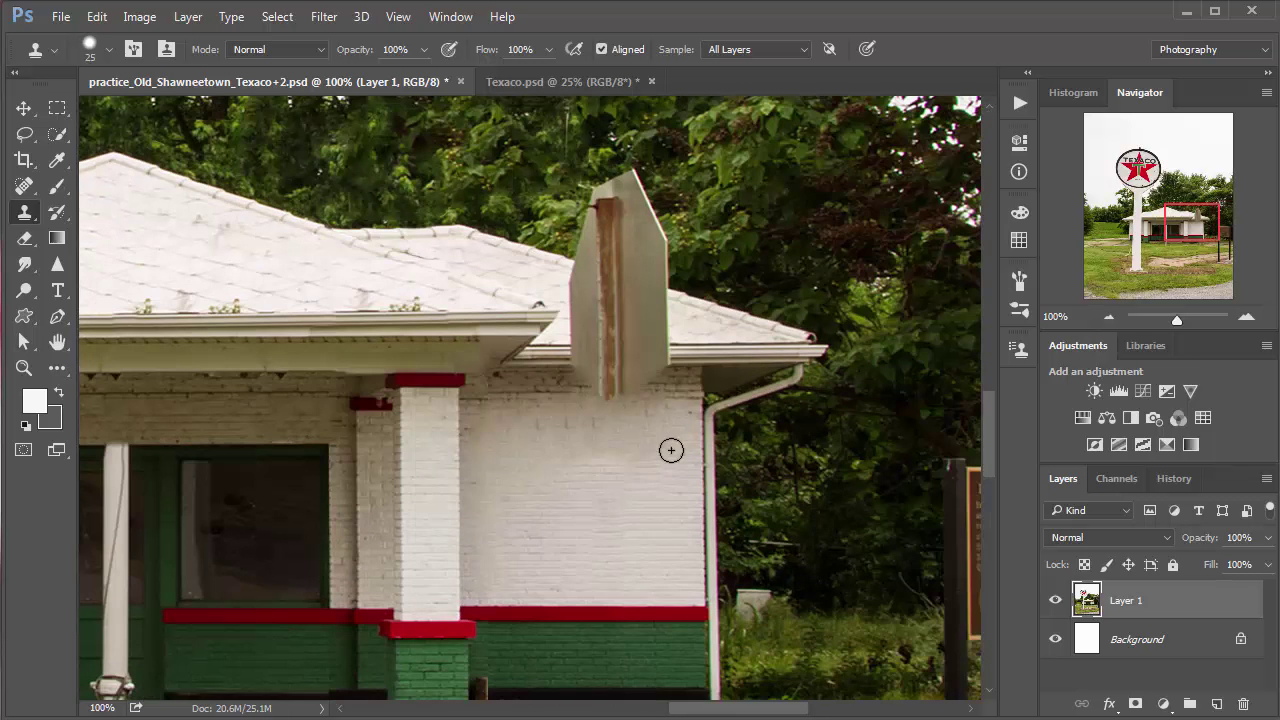
mouse_move(400, 429)
mouse_down()
mouse_move(603, 449)
mouse_move(555, 448)
mouse_up()
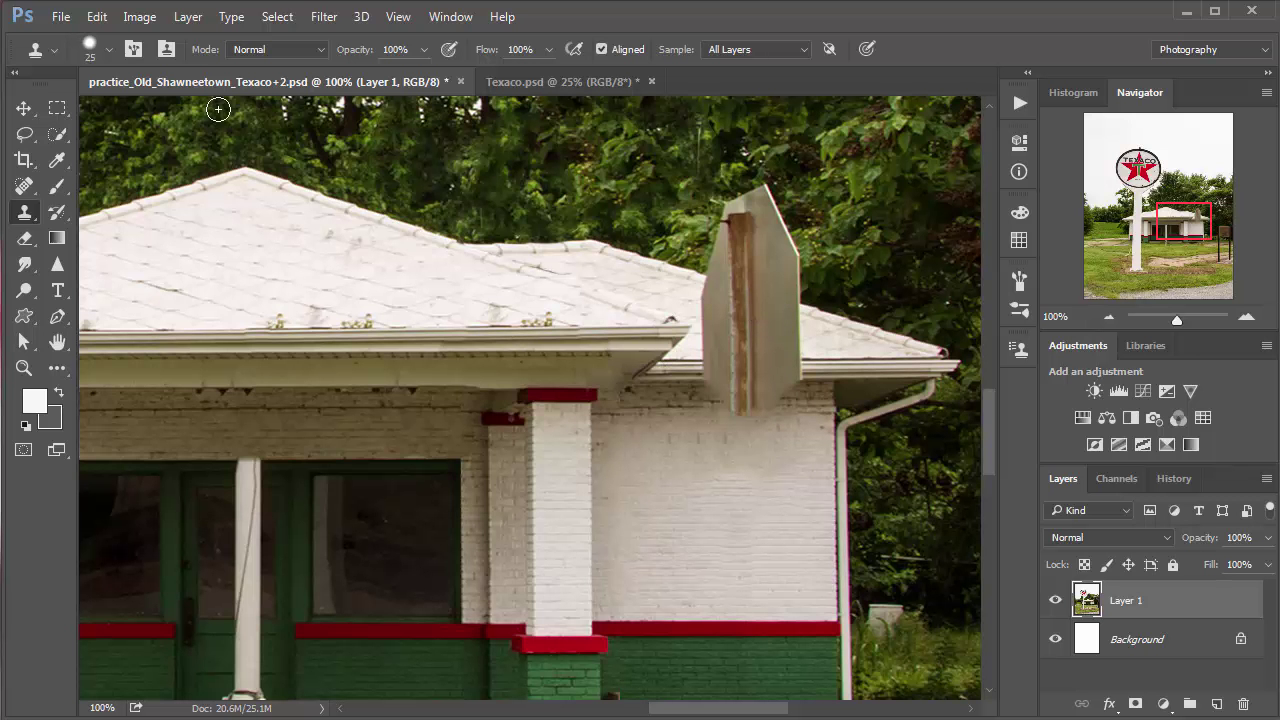
Marquee-select a rectangle of roof shingles and rotate the selection to follow the roof slope.
click(57, 108)
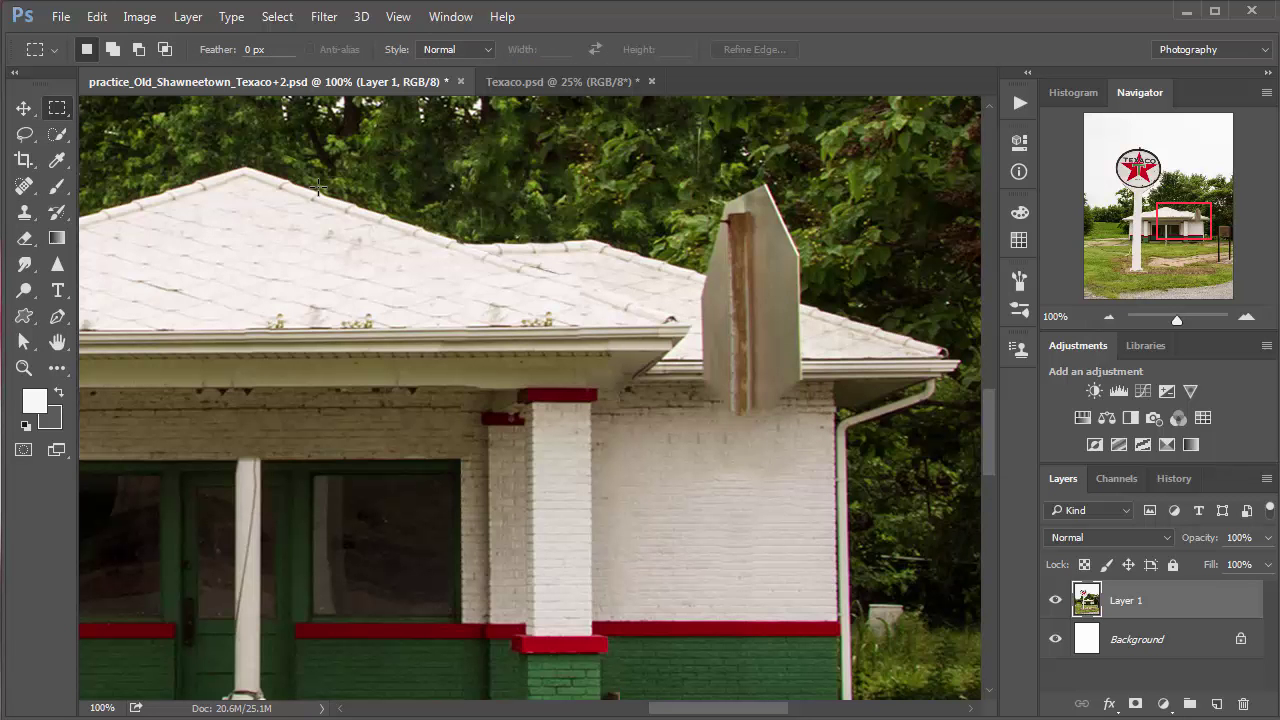
drag(290, 182, 405, 278)
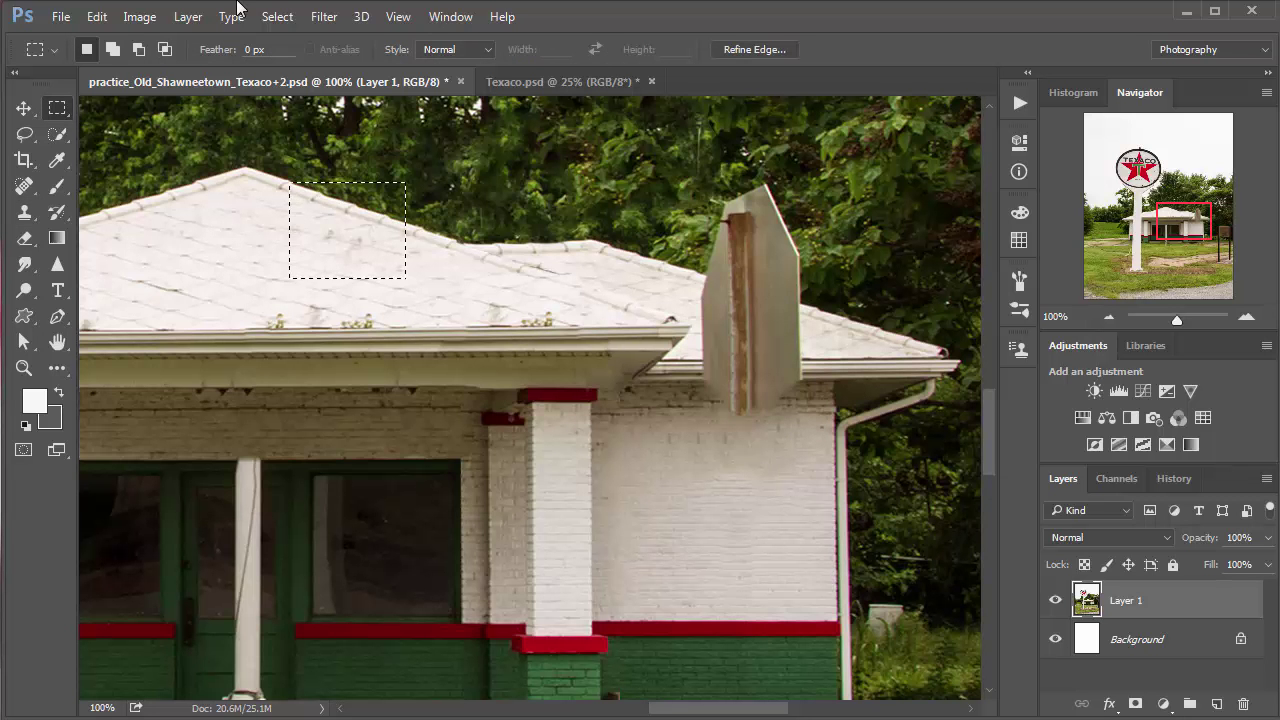
click(277, 17)
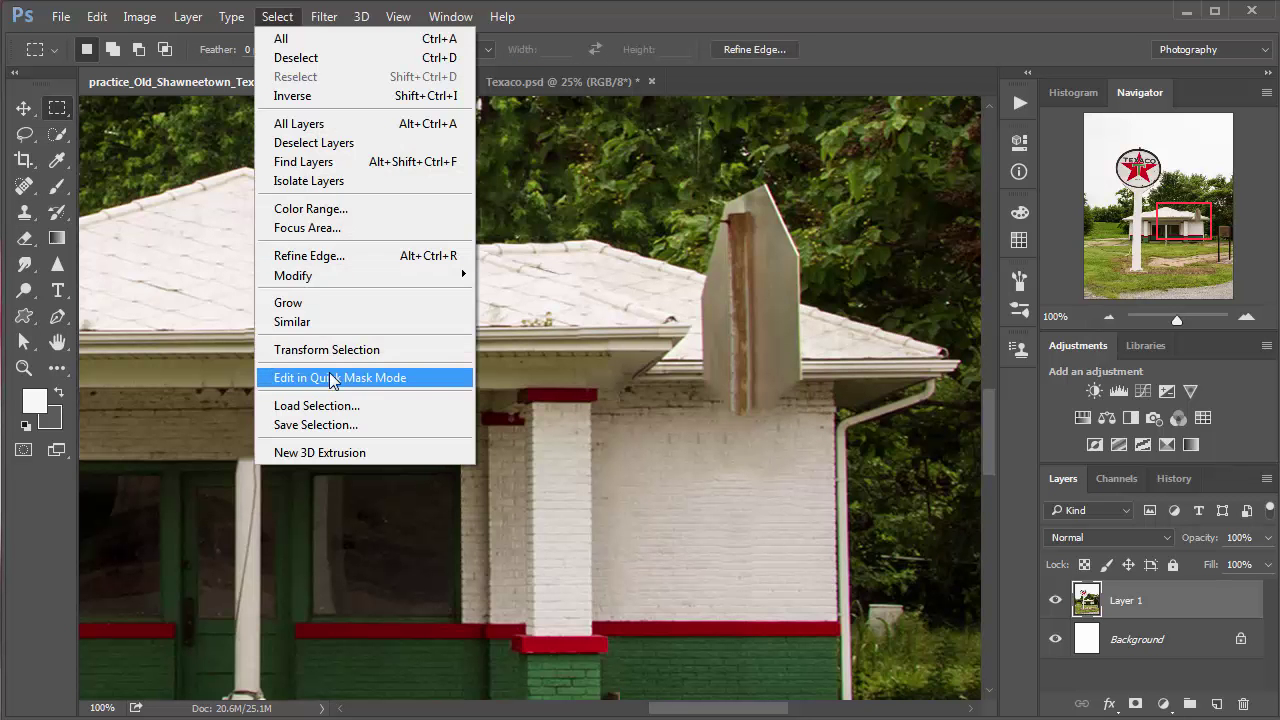
click(366, 350)
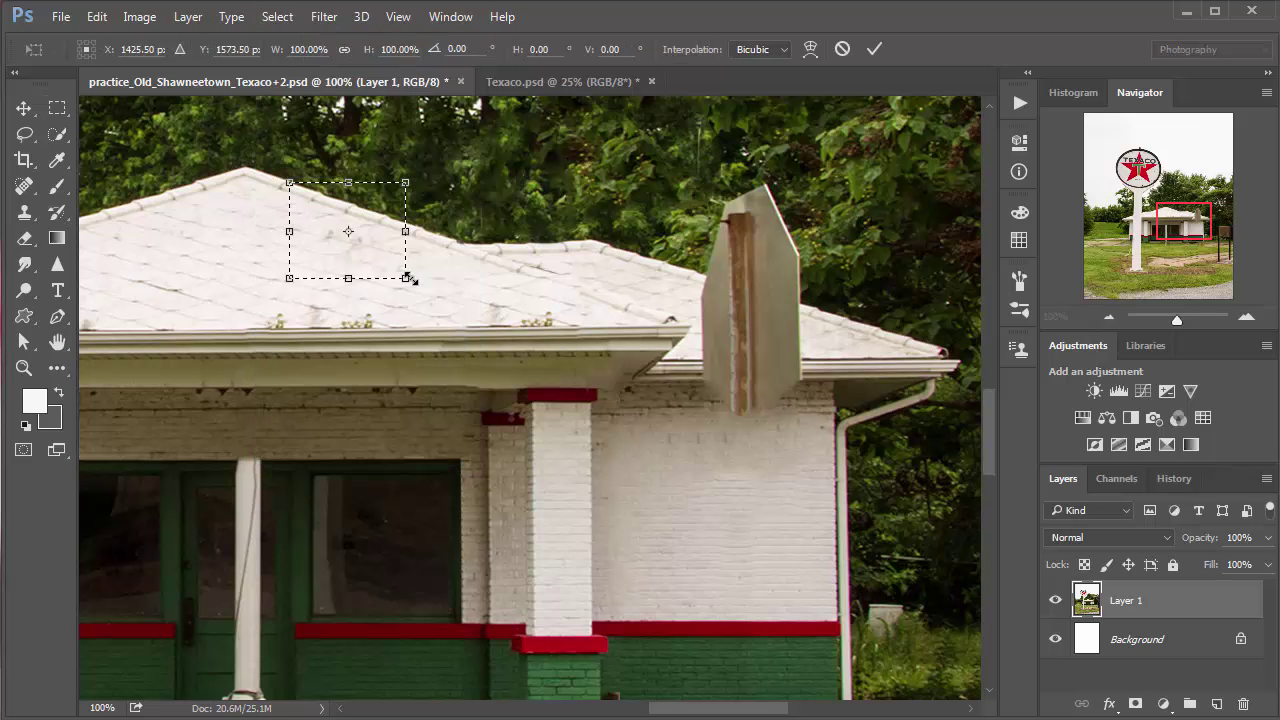
drag(440, 193, 479, 290)
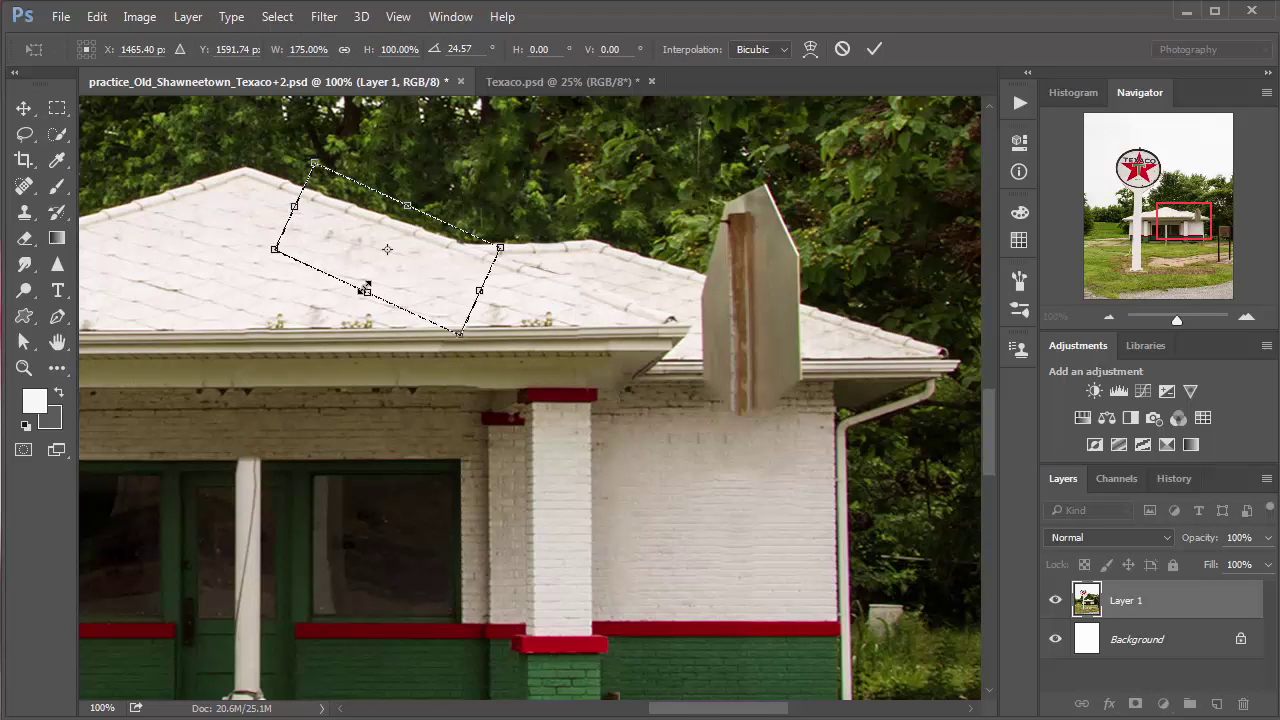
drag(366, 289, 380, 265)
Reshape the selection into a thin 18.60° strip, commit it, and copy it to Layer 2.
drag(508, 271, 560, 284)
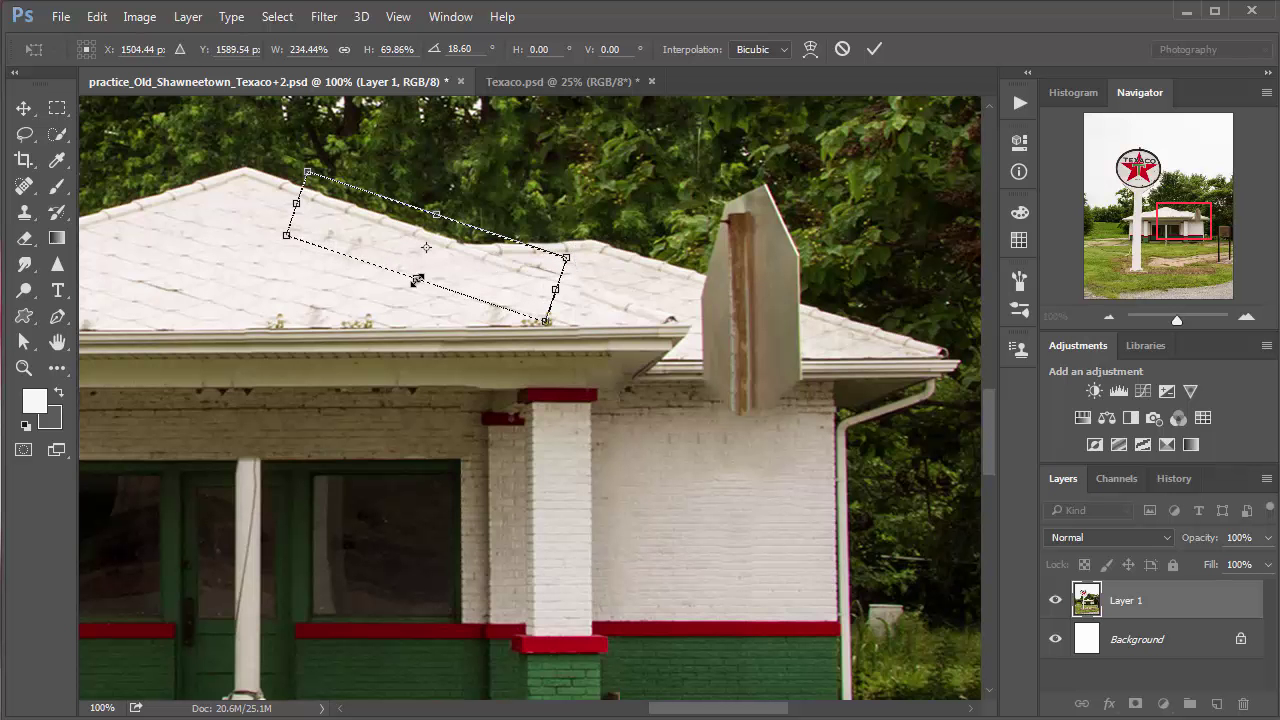
drag(417, 280, 407, 288)
drag(285, 200, 232, 180)
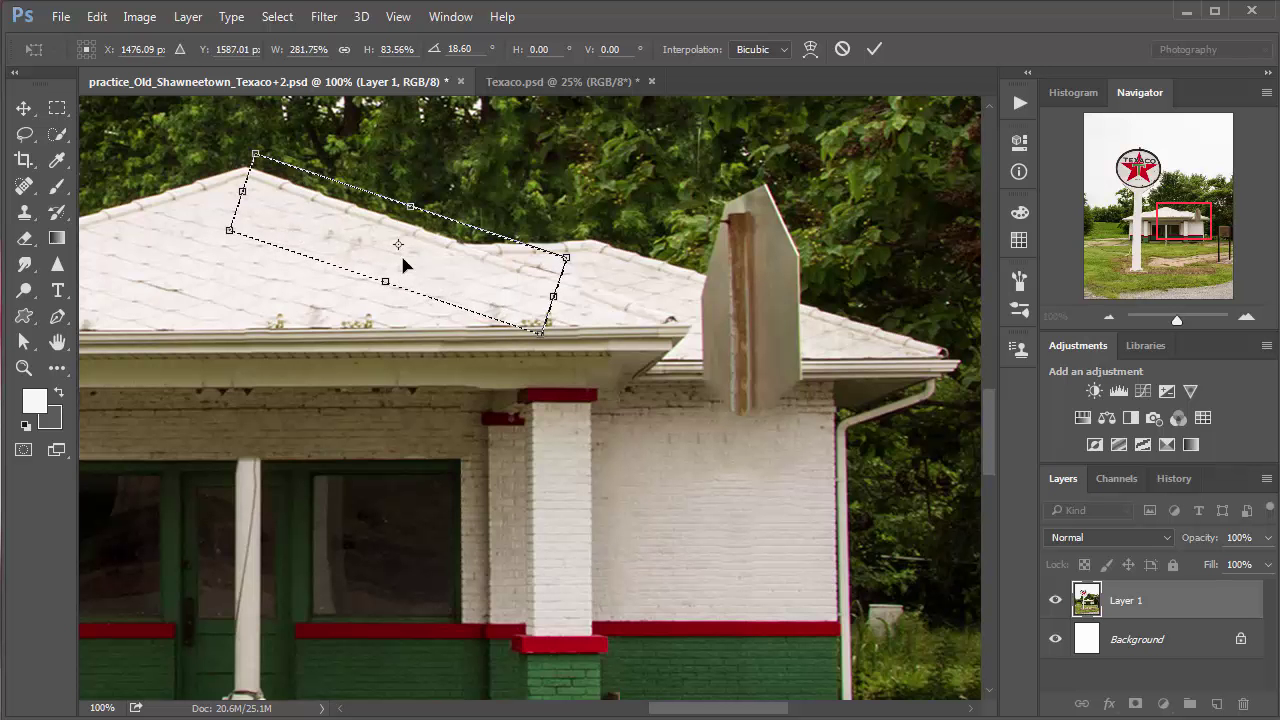
drag(386, 281, 392, 260)
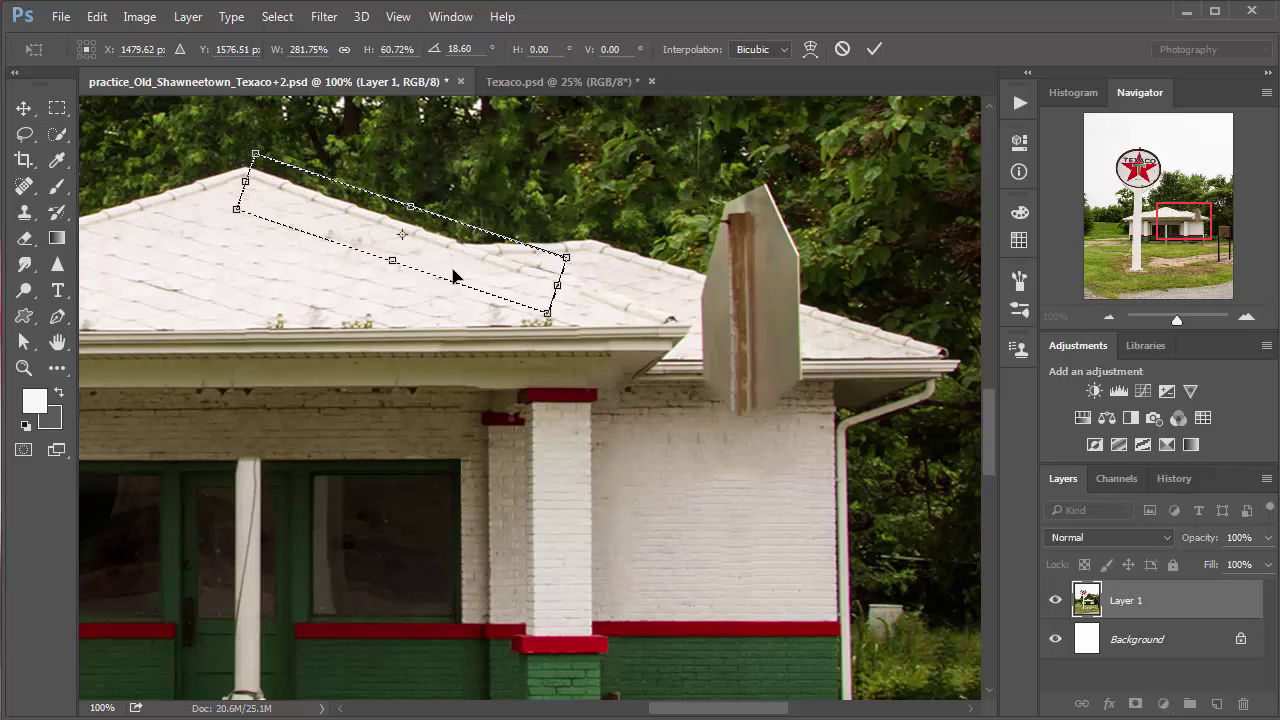
key(Return)
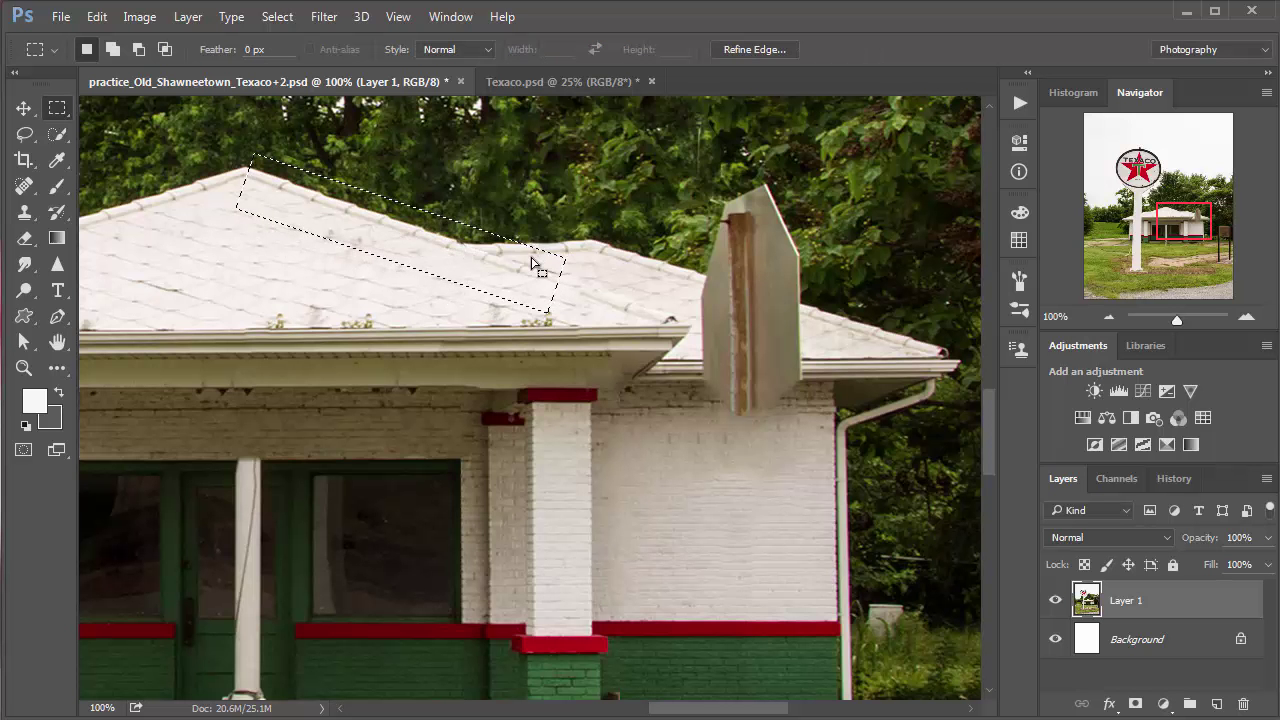
key(ctrl+shift+alt+n)
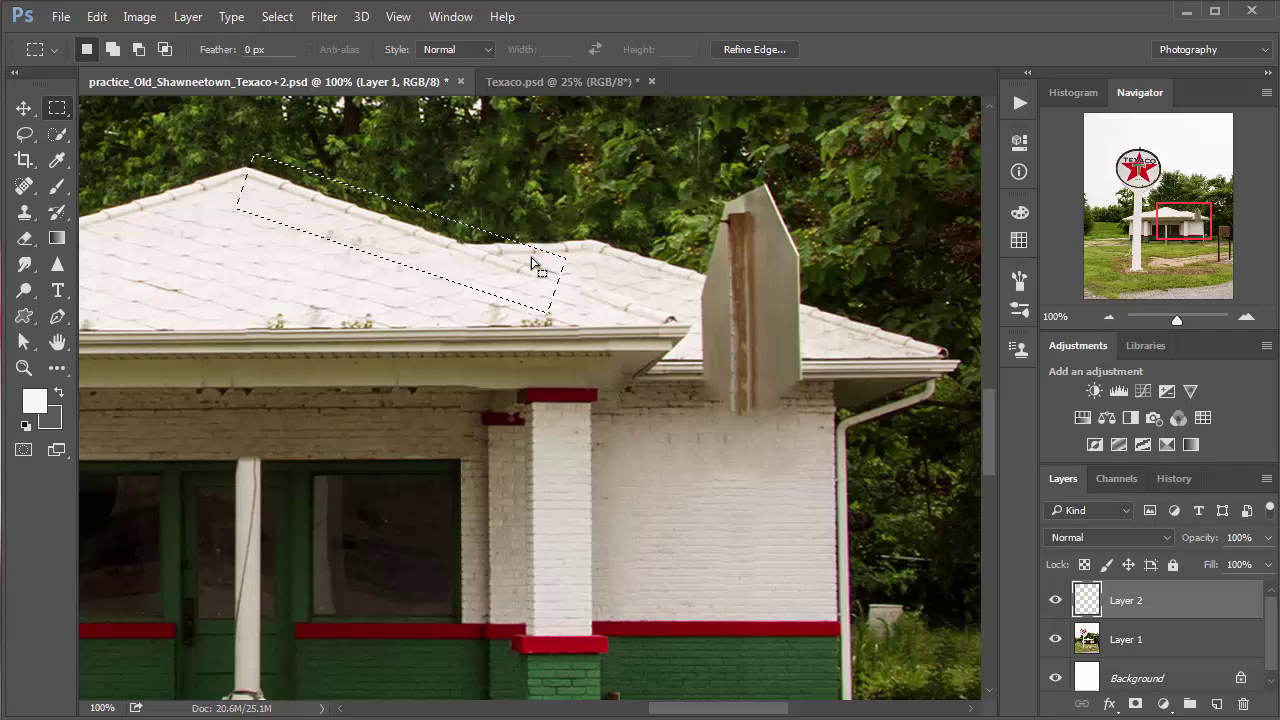
Deselect and move the Layer 2 roof strip over the chimney remnant on the right roof.
key(ctrl+d)
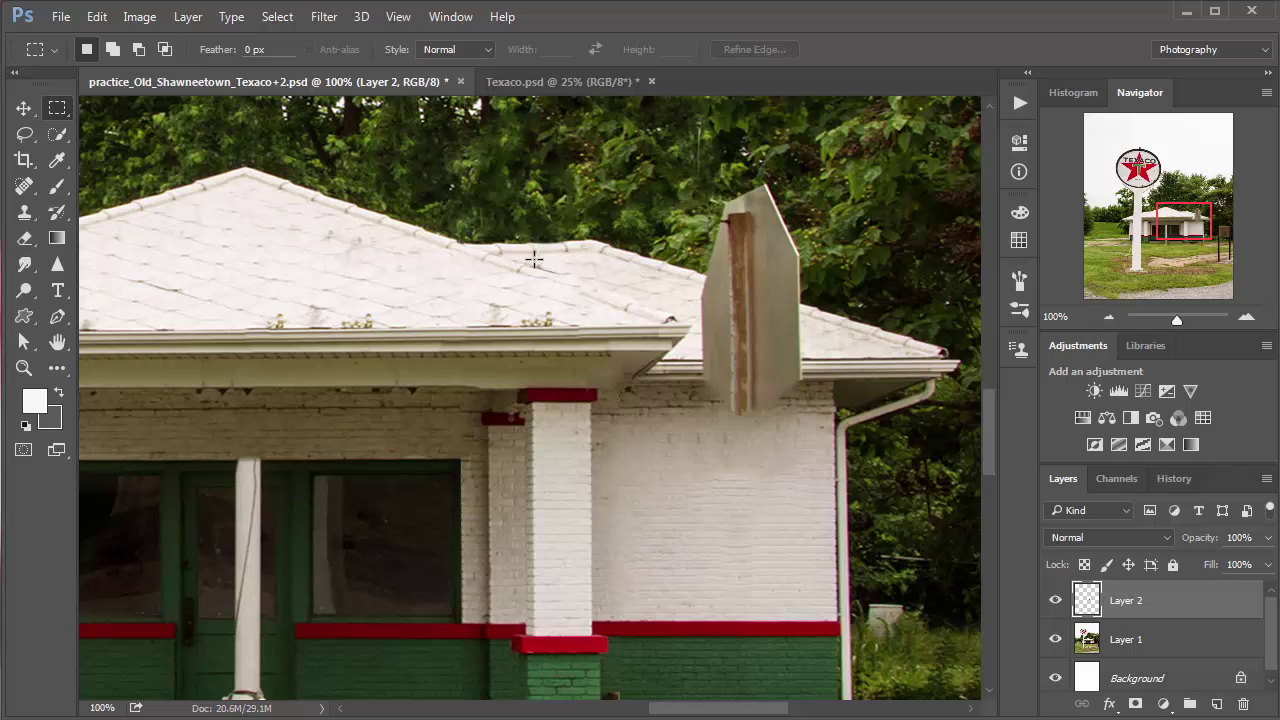
key(v)
drag(352, 272, 711, 347)
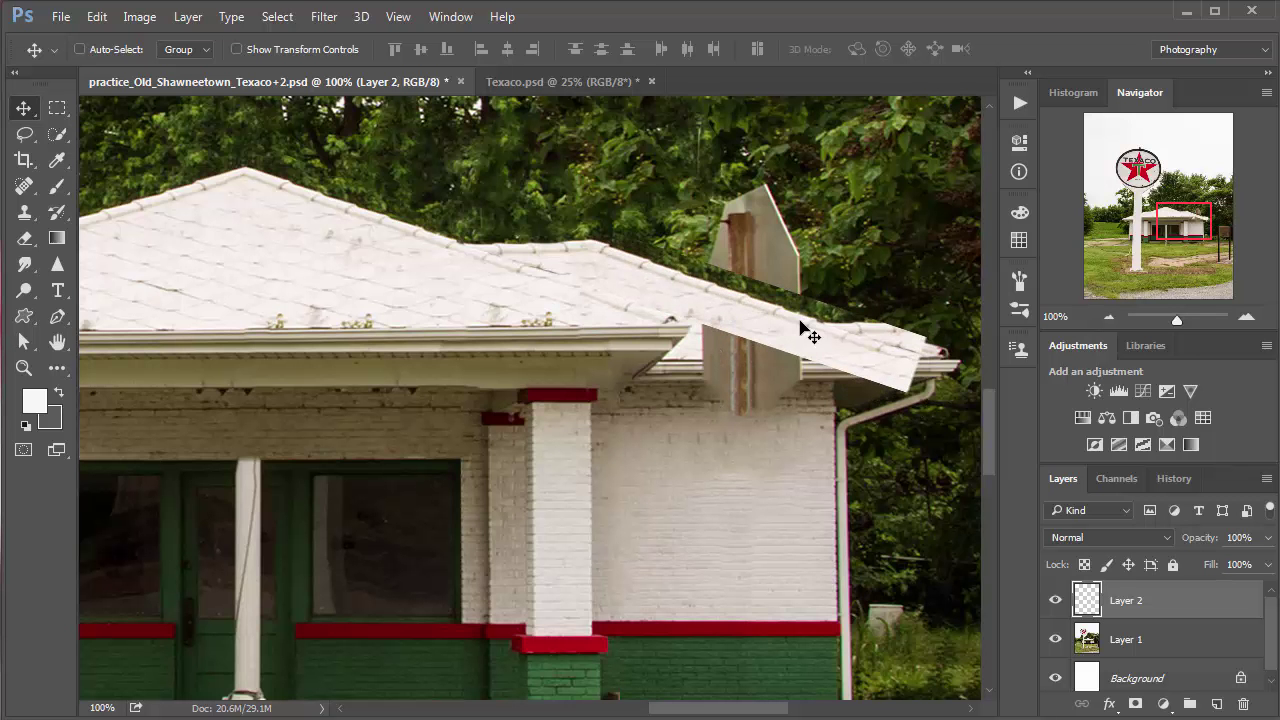
drag(912, 362, 920, 346)
key(ctrl)
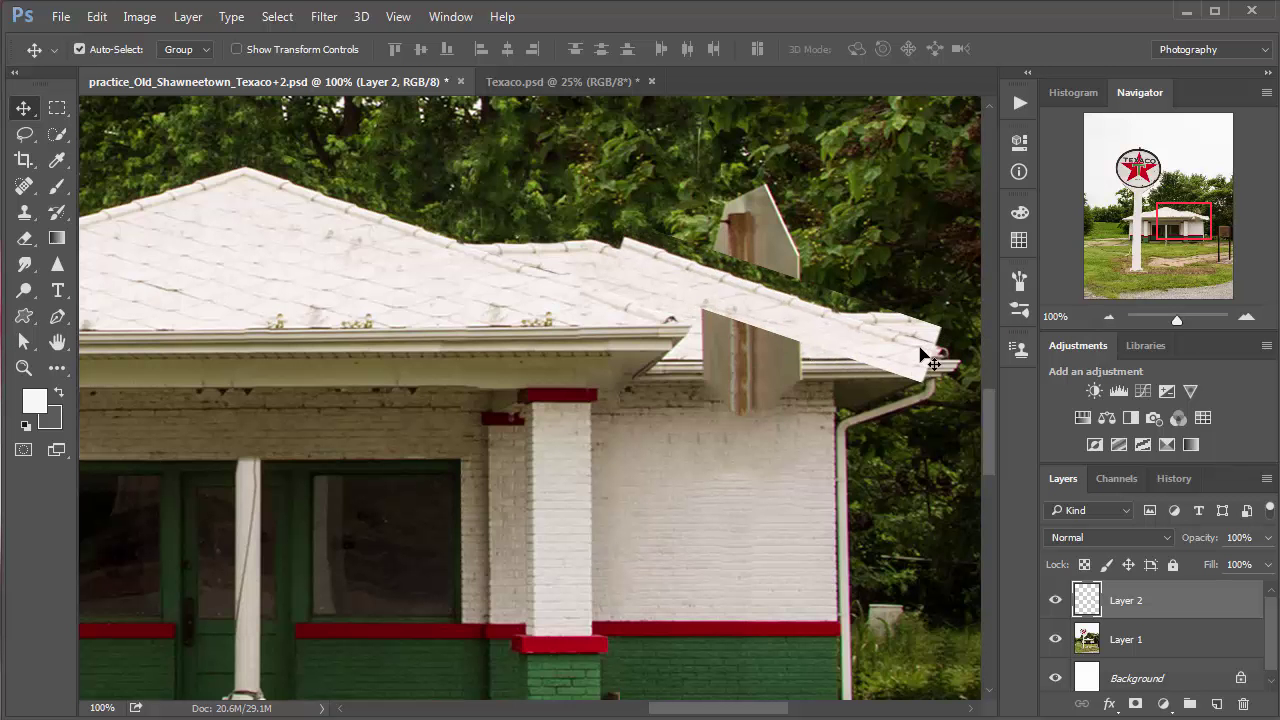
Rotate and skew the roof strip to fit the right slope at 64% opacity, then commit.
key(ctrl+t)
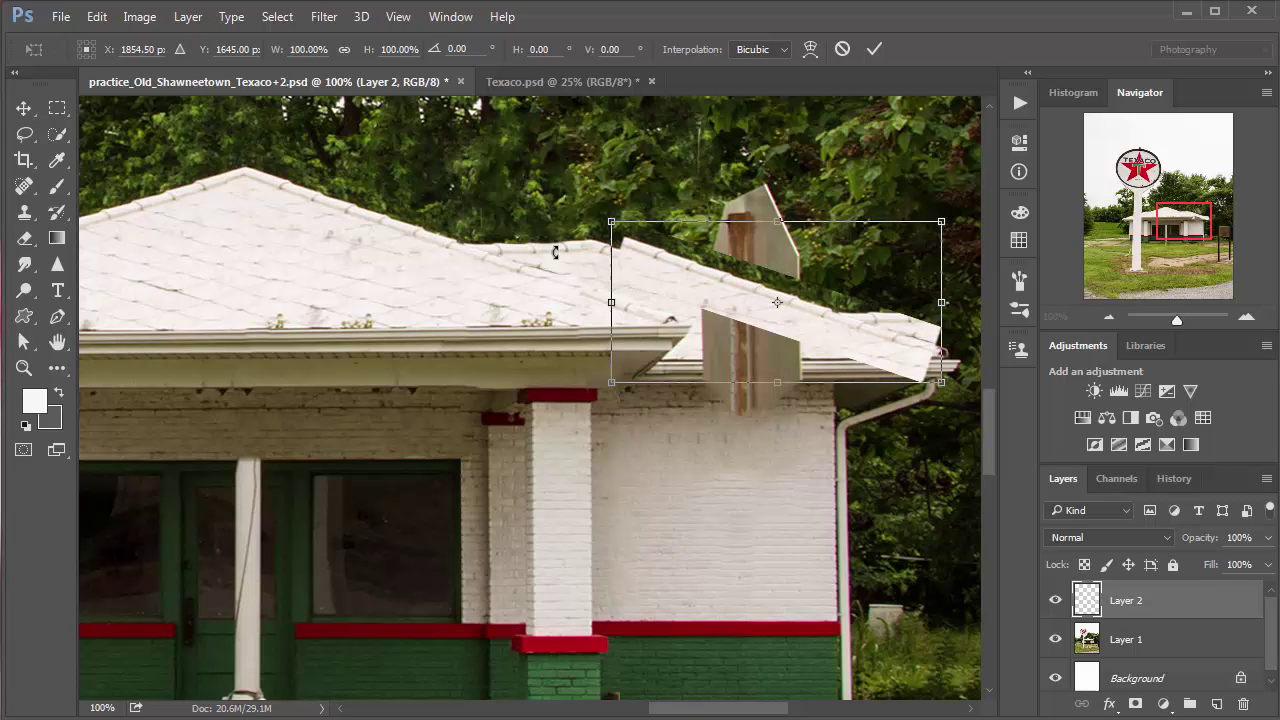
drag(555, 252, 555, 265)
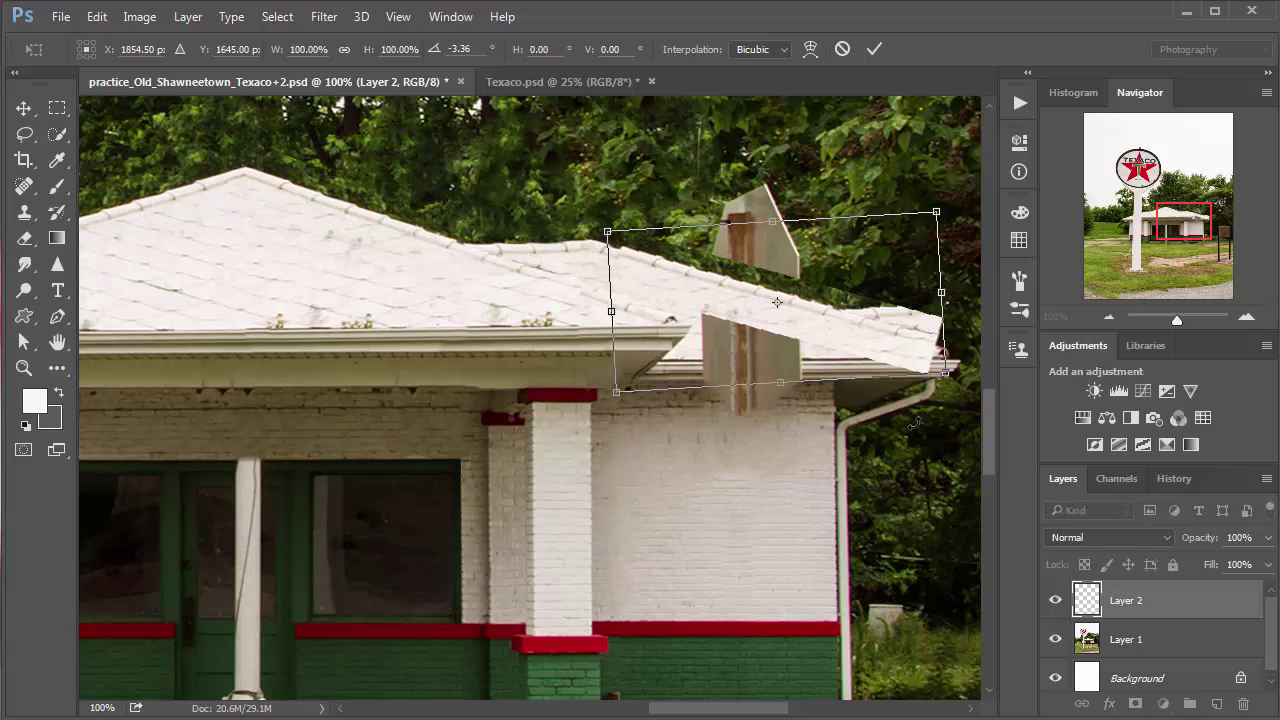
click(1268, 537)
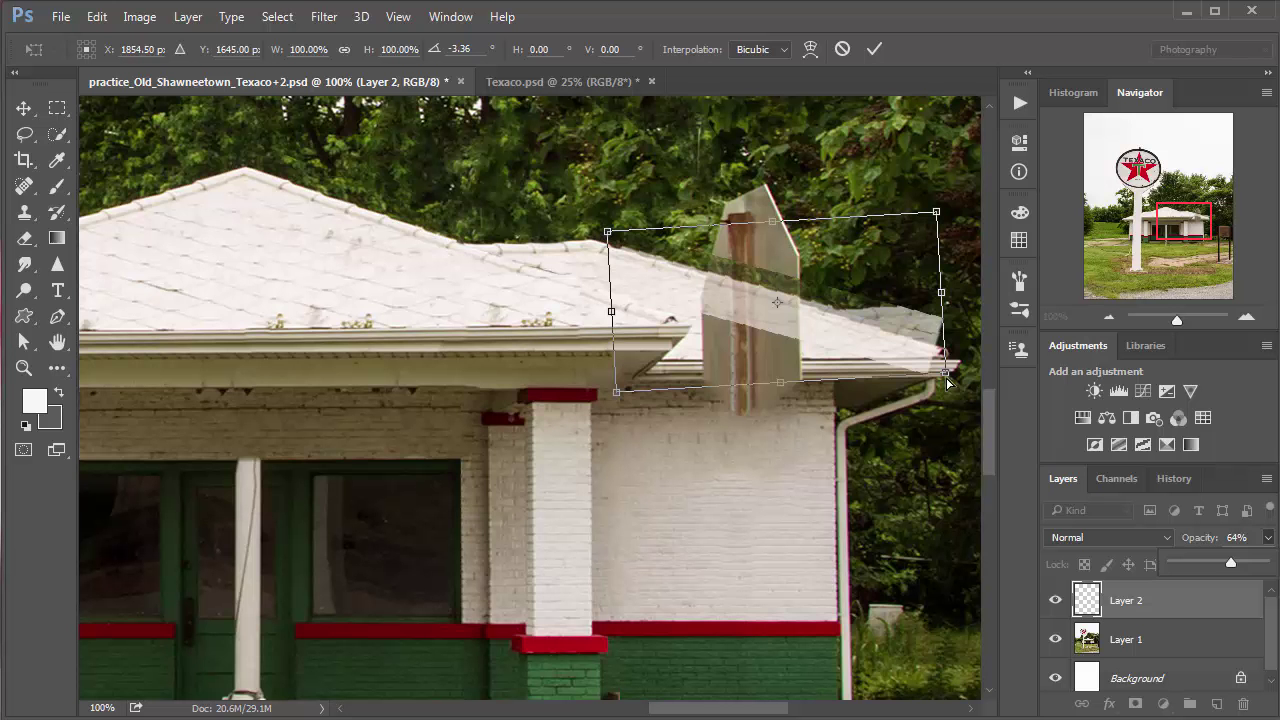
drag(948, 381, 946, 391)
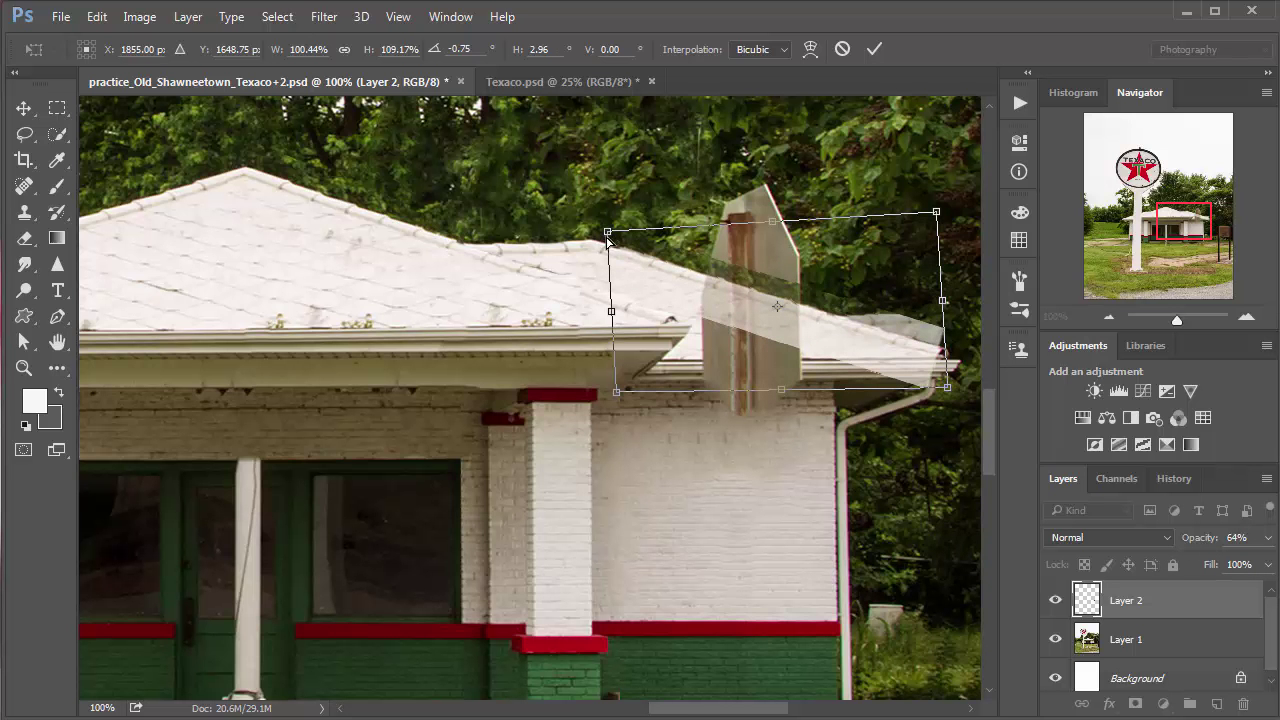
drag(607, 238, 603, 239)
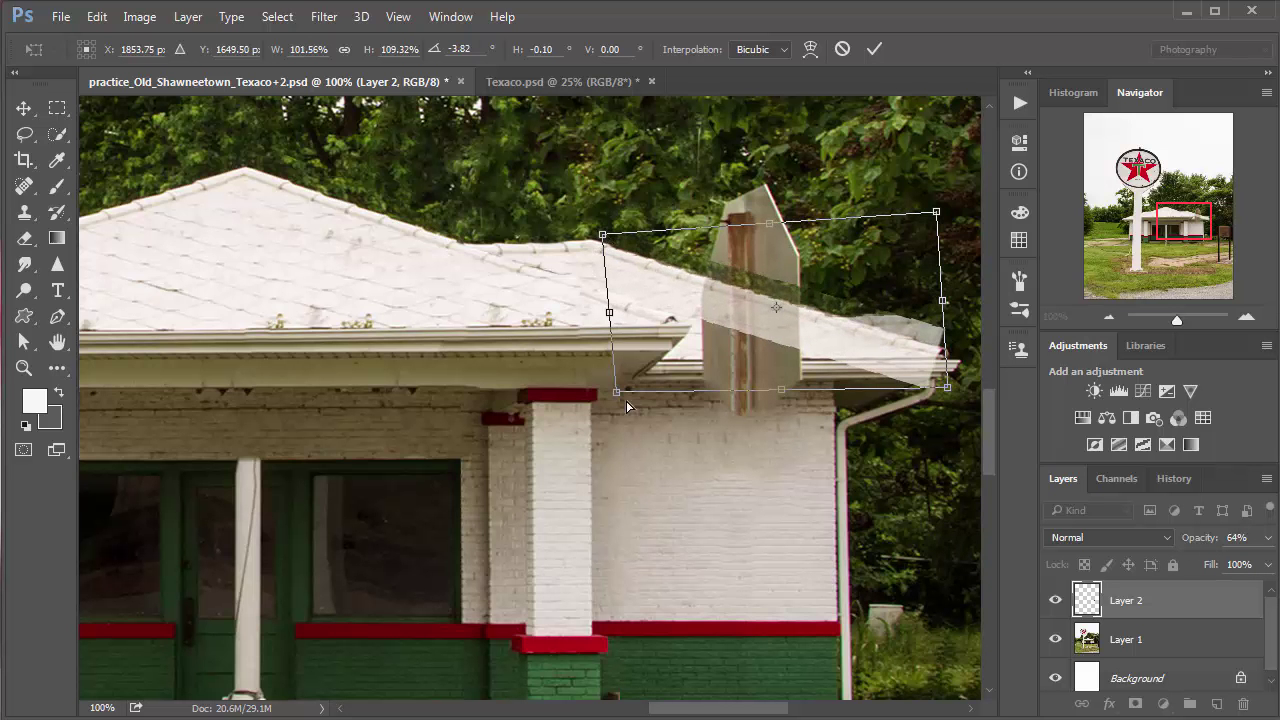
drag(620, 398, 620, 398)
key(Return)
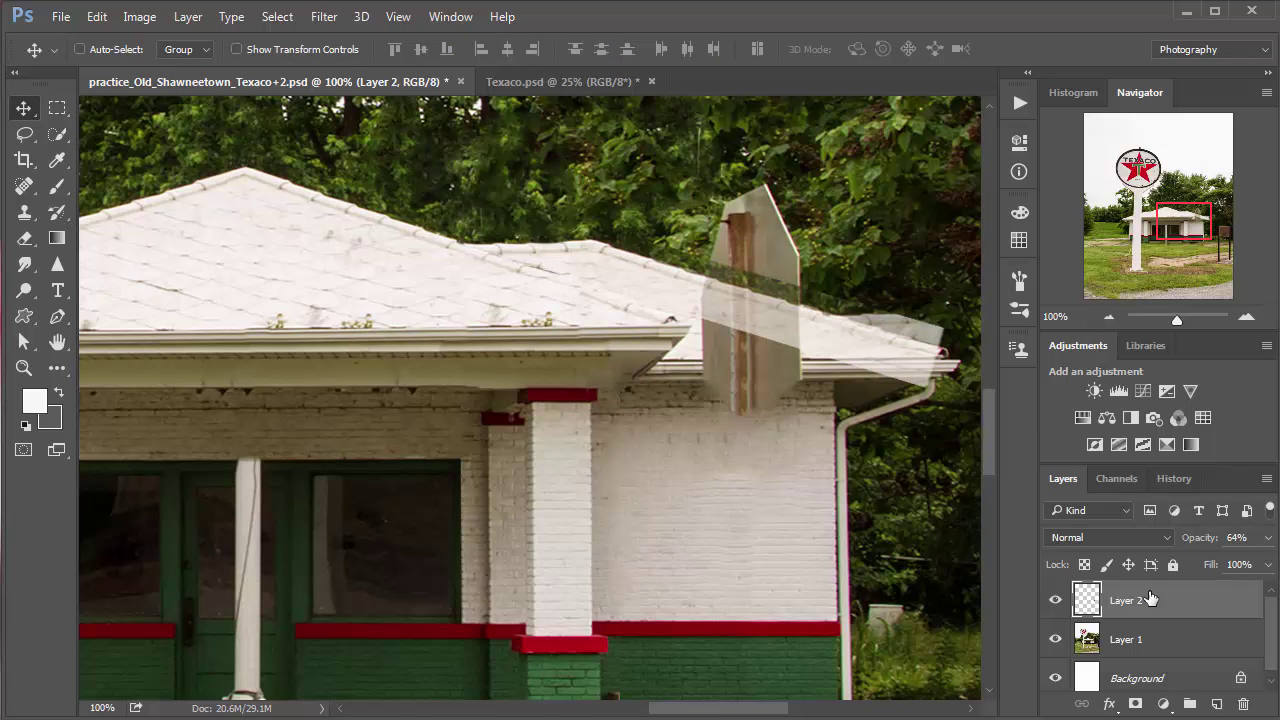
Add a layer mask to Layer 2 and paint black with a size 30 brush over the overhang.
click(1135, 705)
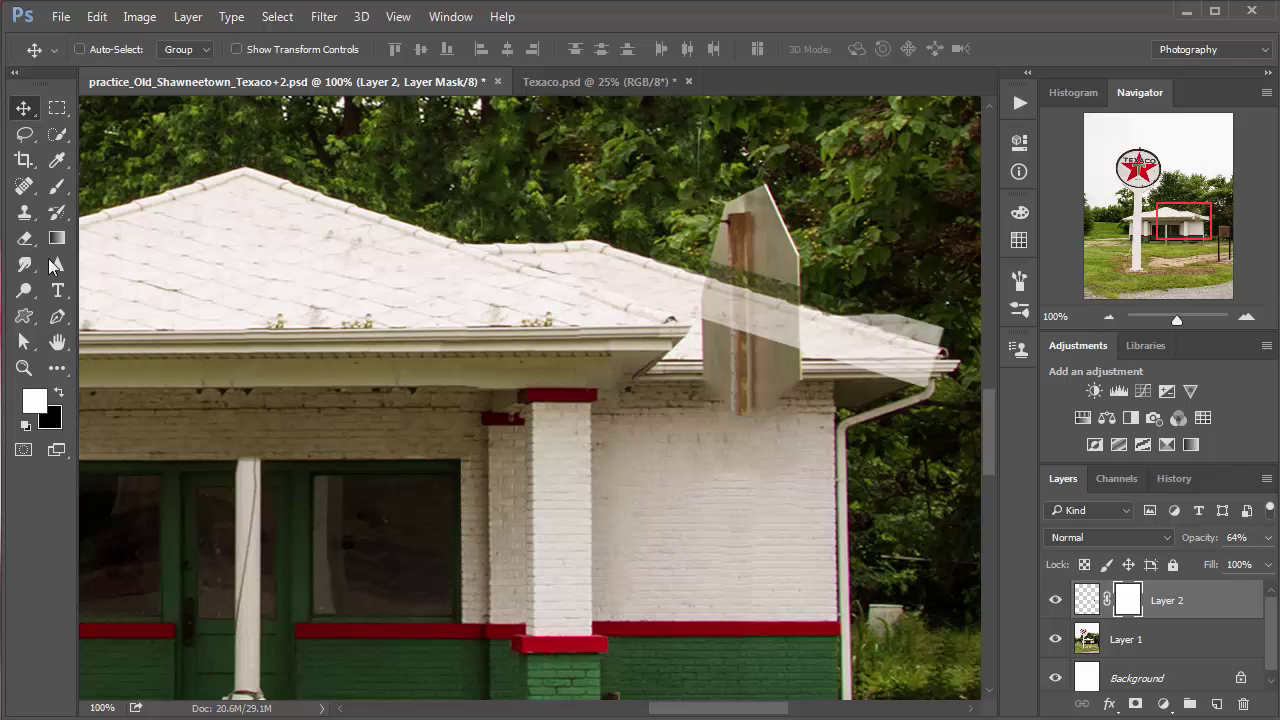
click(60, 190)
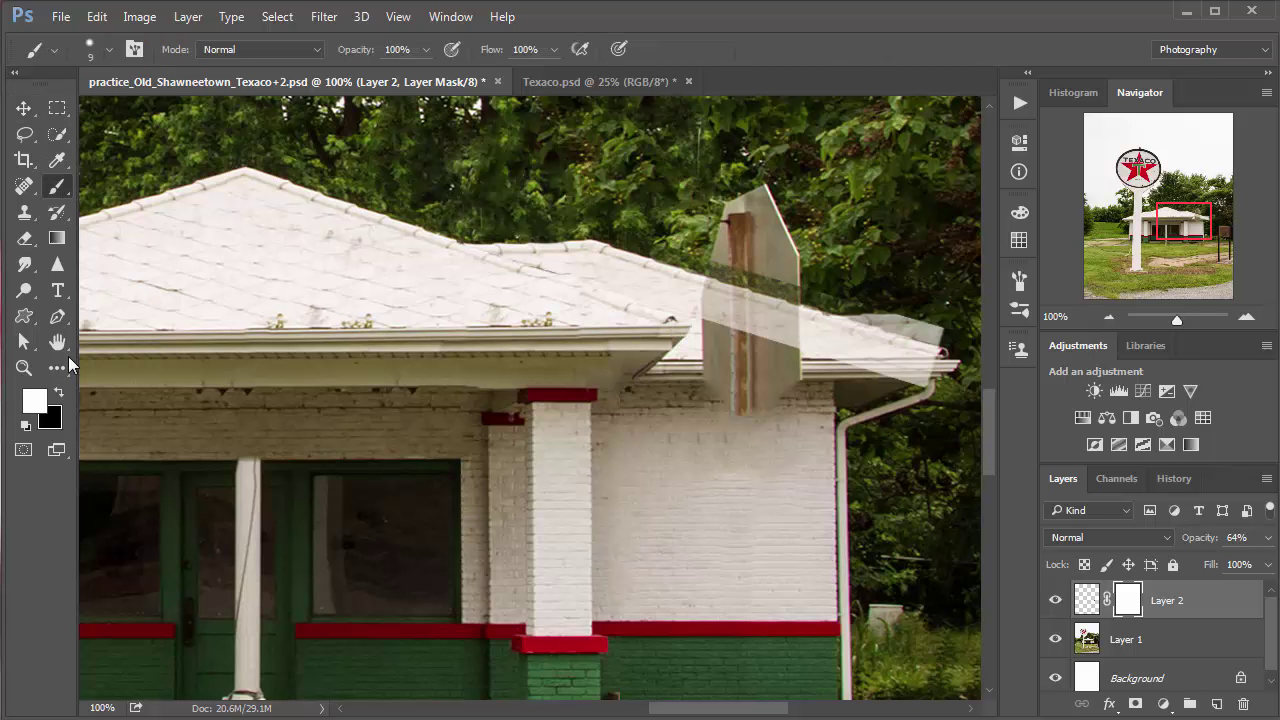
click(58, 396)
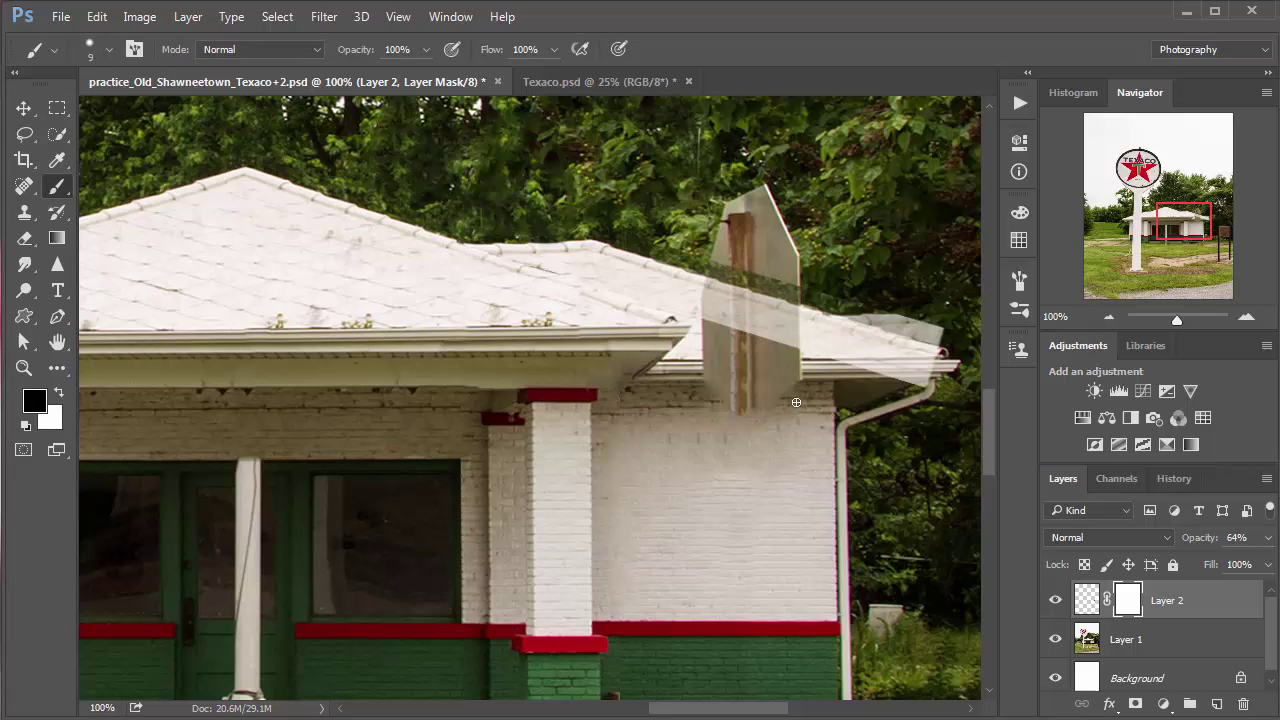
key(bracketright)
key(bracketright)
key(bracketright)
key(bracketright)
key(bracketright)
drag(935, 325, 946, 323)
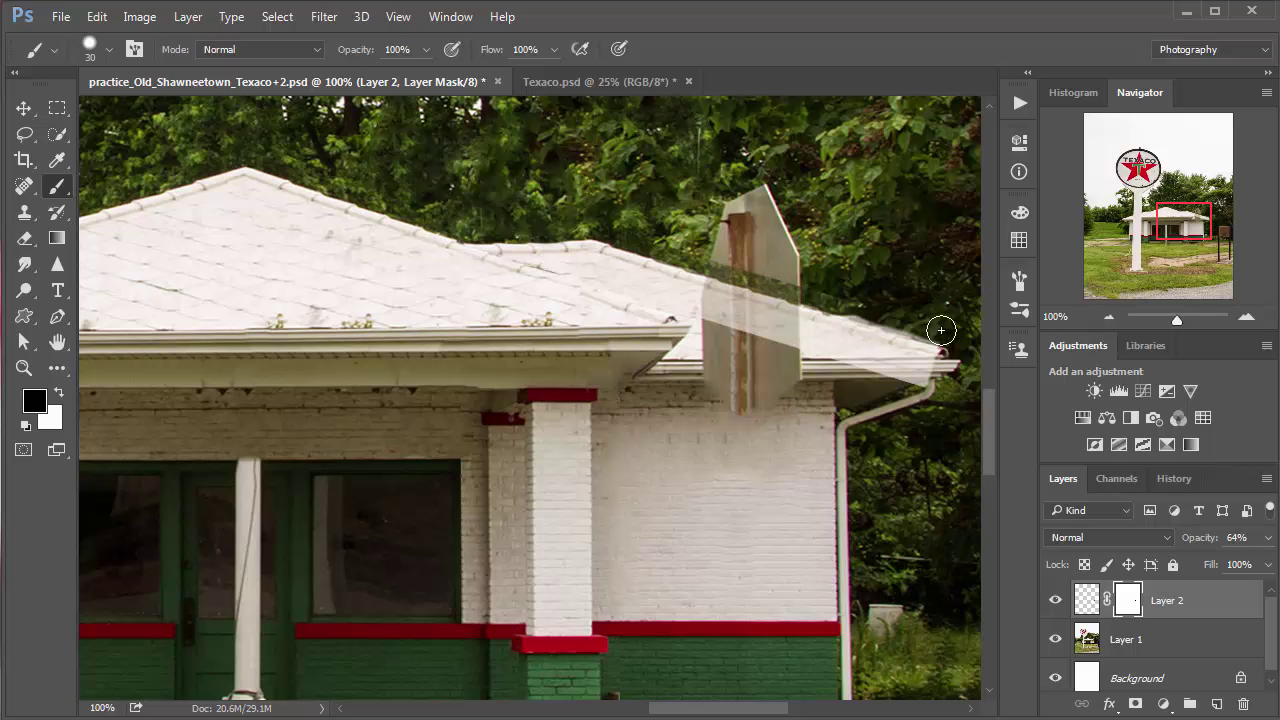
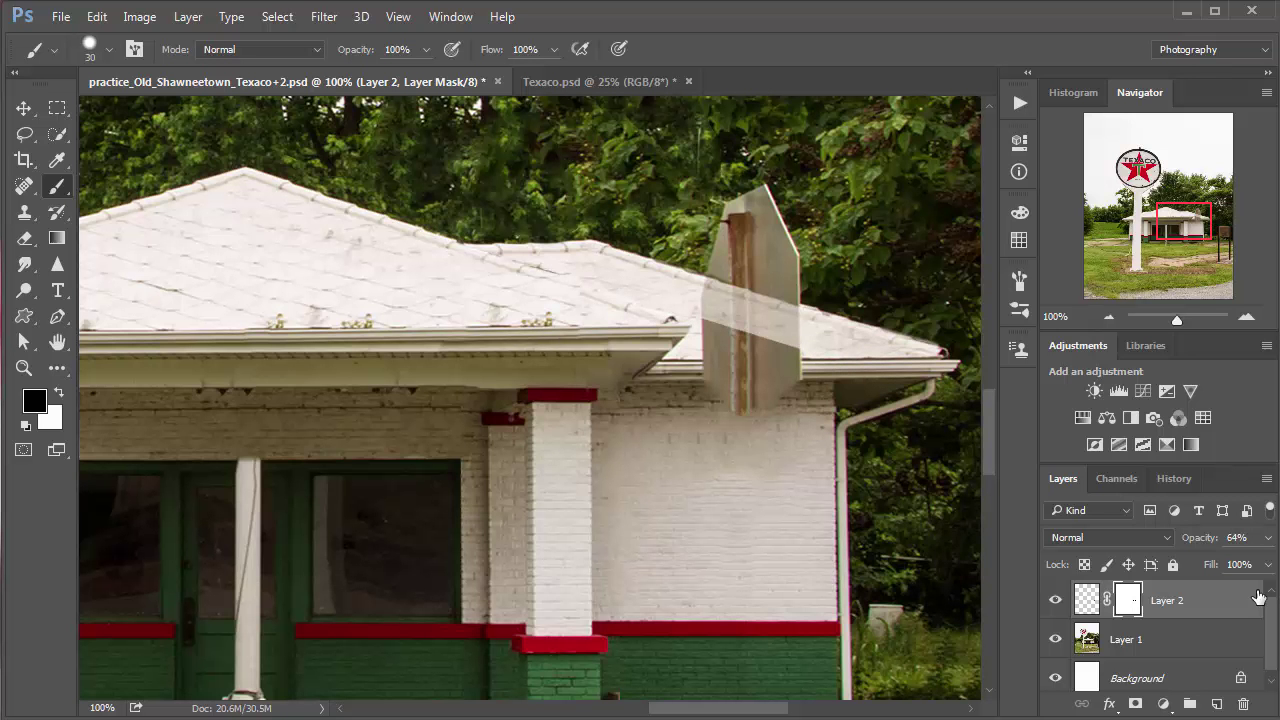
Raise Layer 2 to 100% opacity and rotate the sign patch about -1.2° to match the roof.
click(1268, 537)
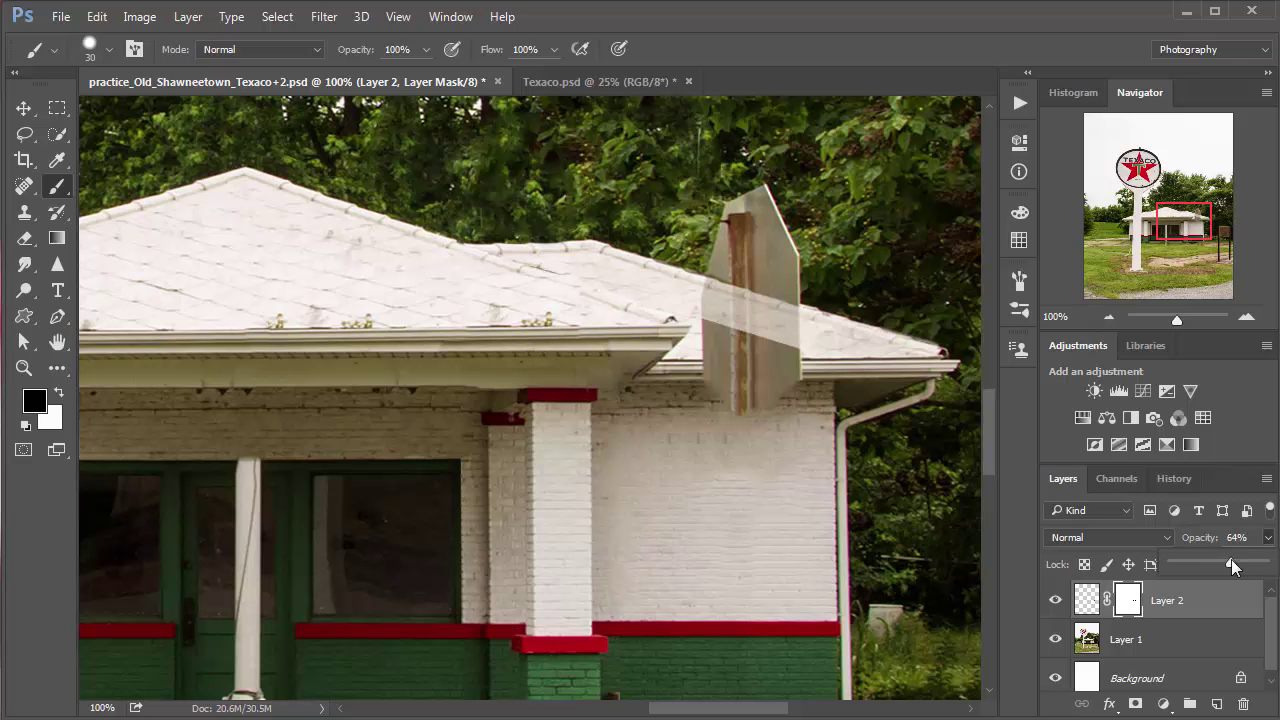
drag(1231, 562, 1266, 562)
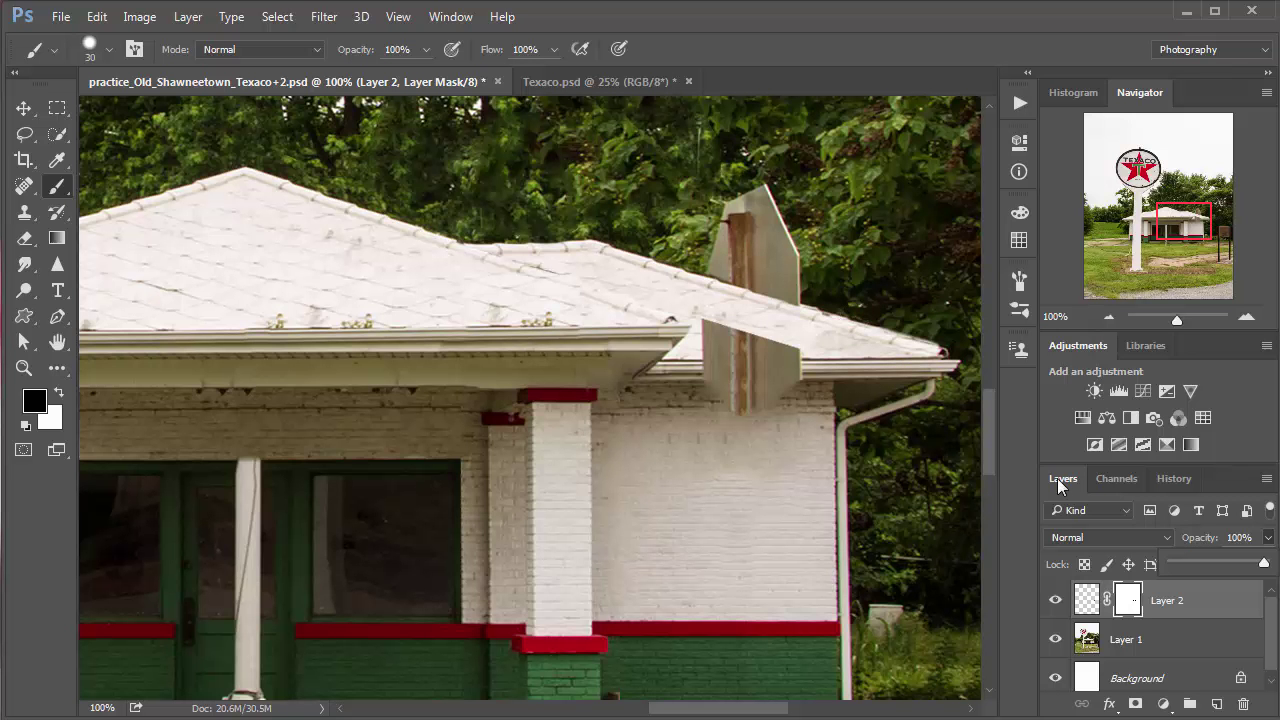
key(ctrl+t)
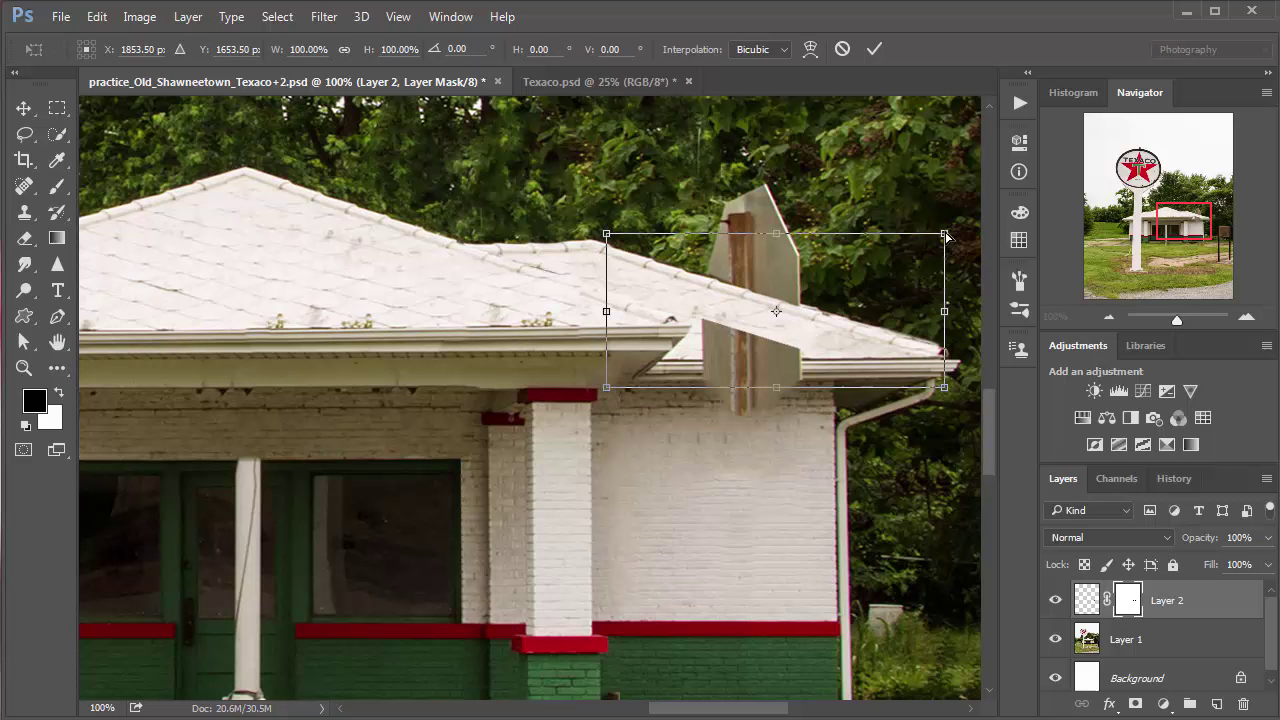
drag(946, 234, 948, 231)
Commit the rotation of the sign patch and select the Clone Stamp Tool.
key(b)
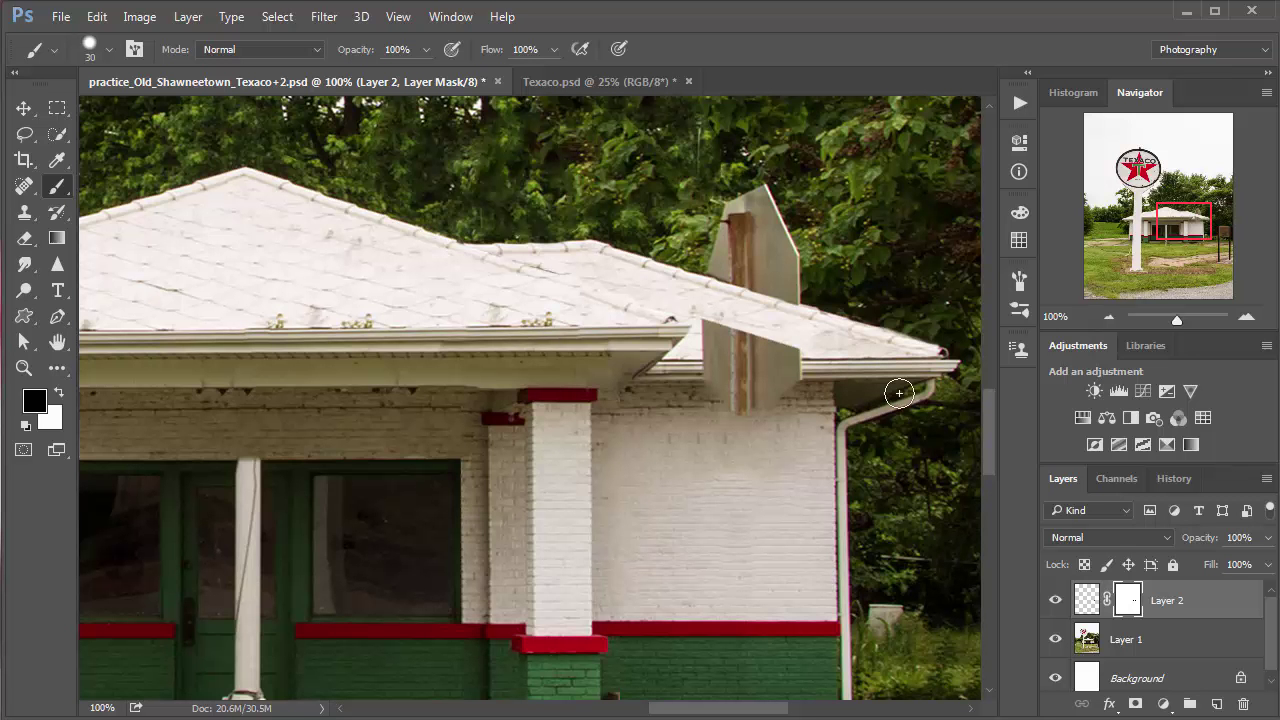
click(25, 213)
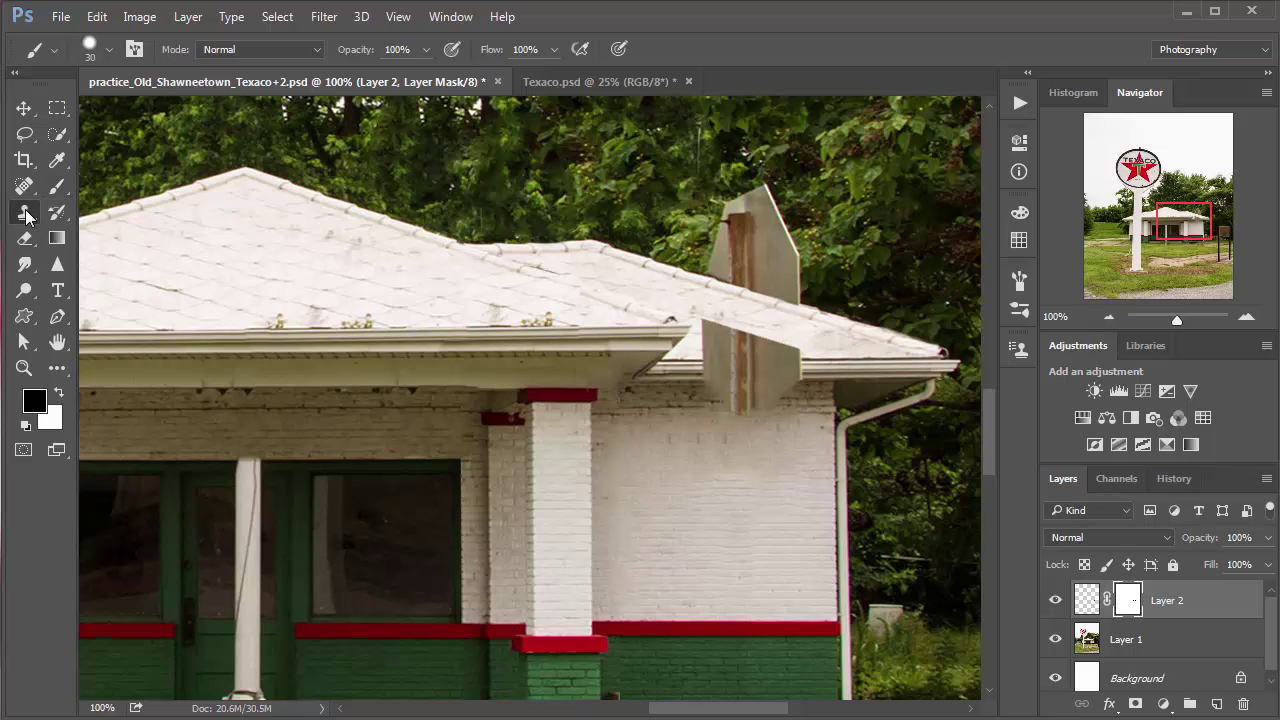
click(166, 214)
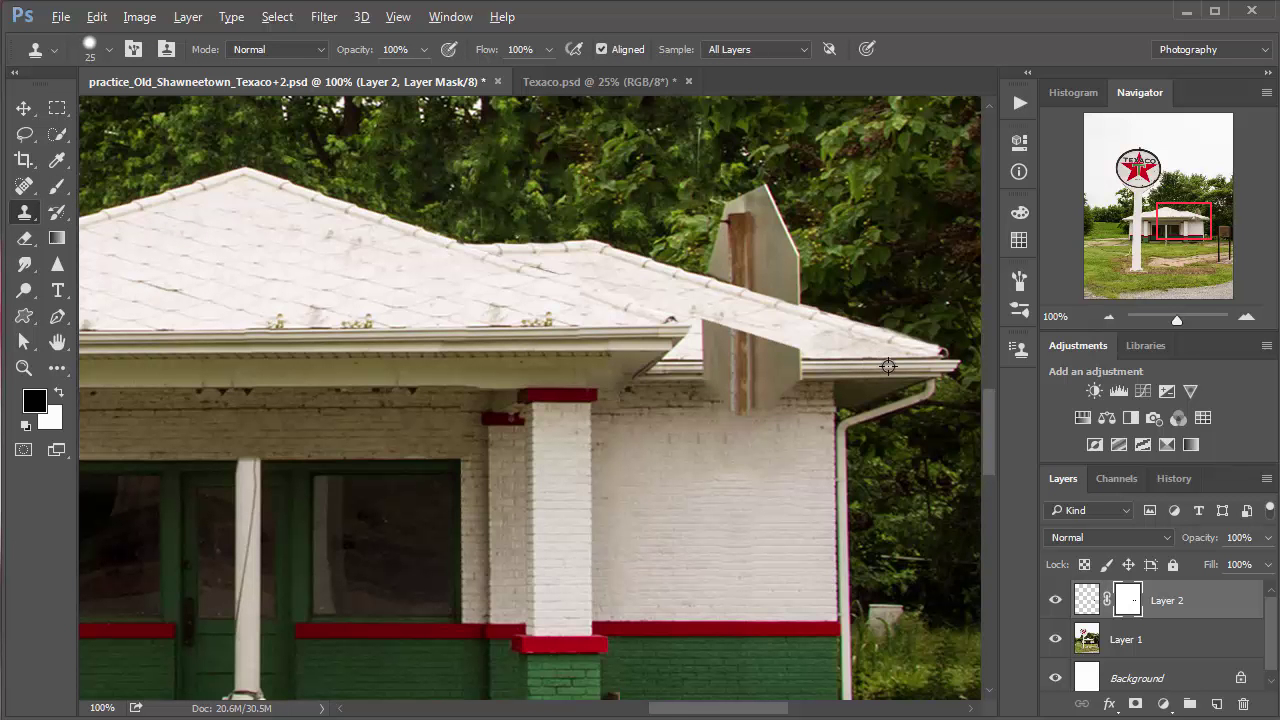
Close the colour panel and zoom in to 300% on the gutter corner beside the patch.
key(F6)
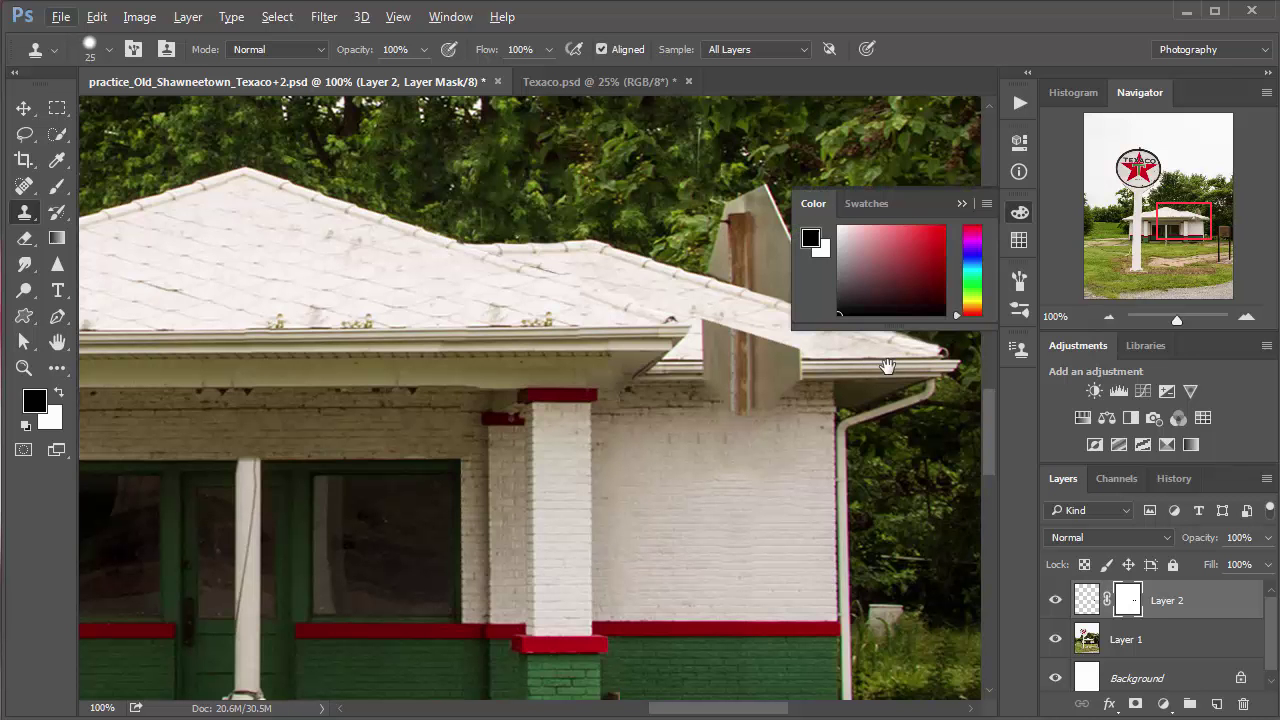
key(F6)
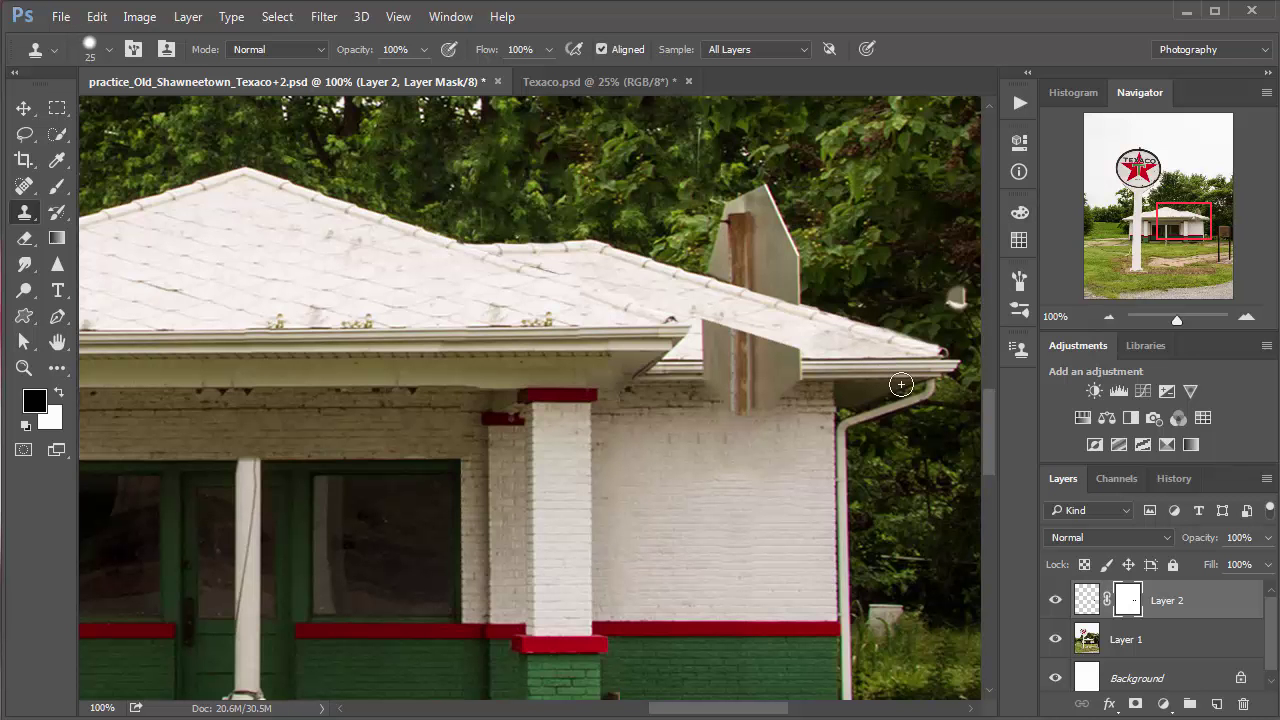
ctrl+click(885, 362)
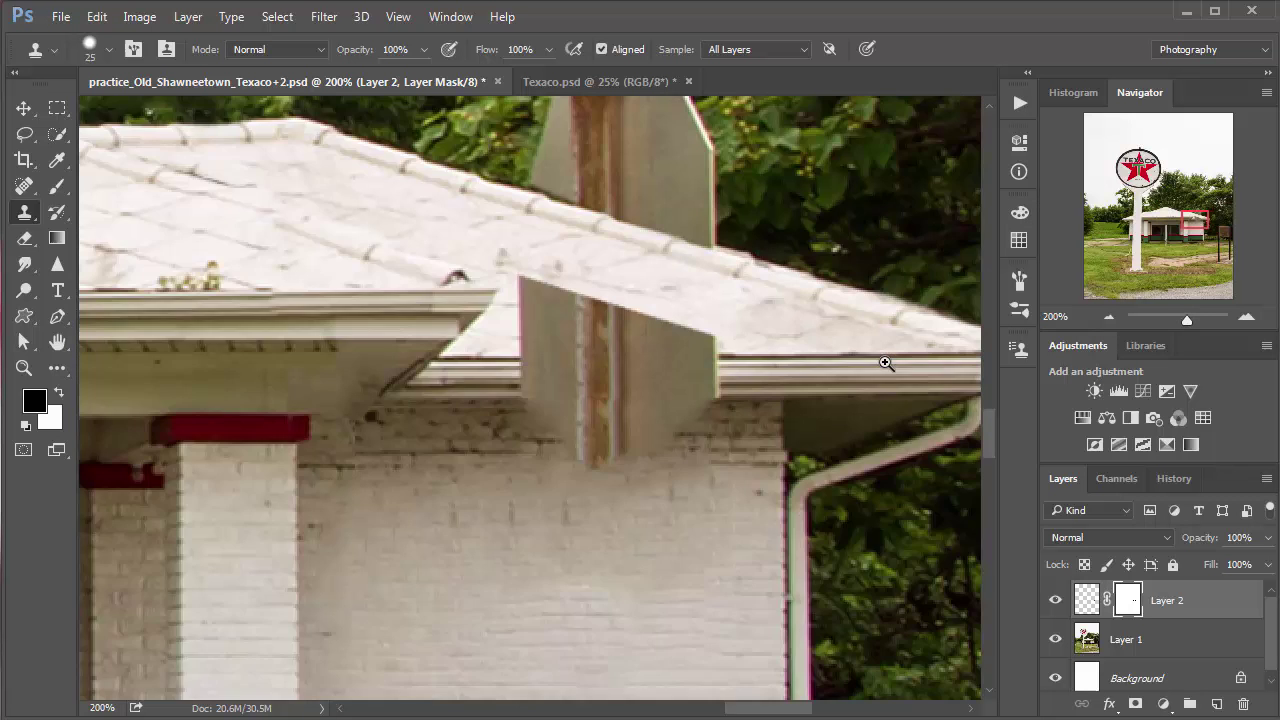
ctrl+click(890, 380)
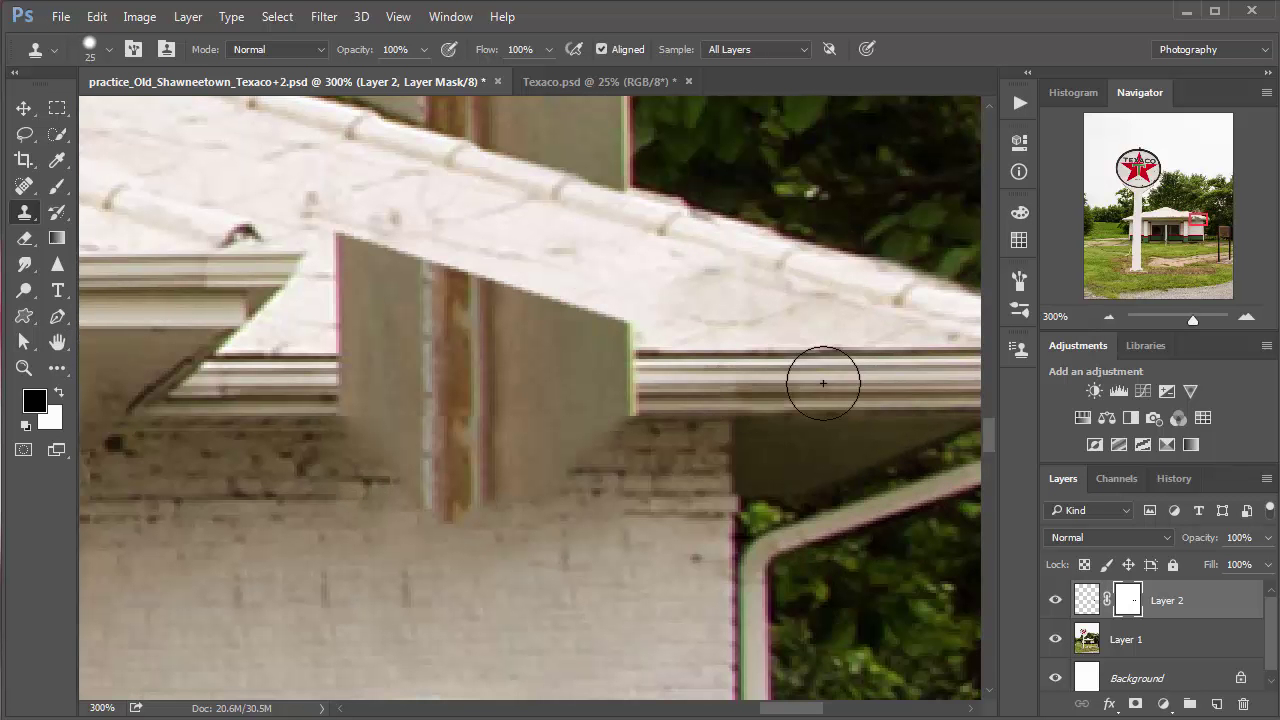
Clone gutter texture leftward over the patch corner, then target Layer 2's image pixels.
drag(763, 370, 683, 365)
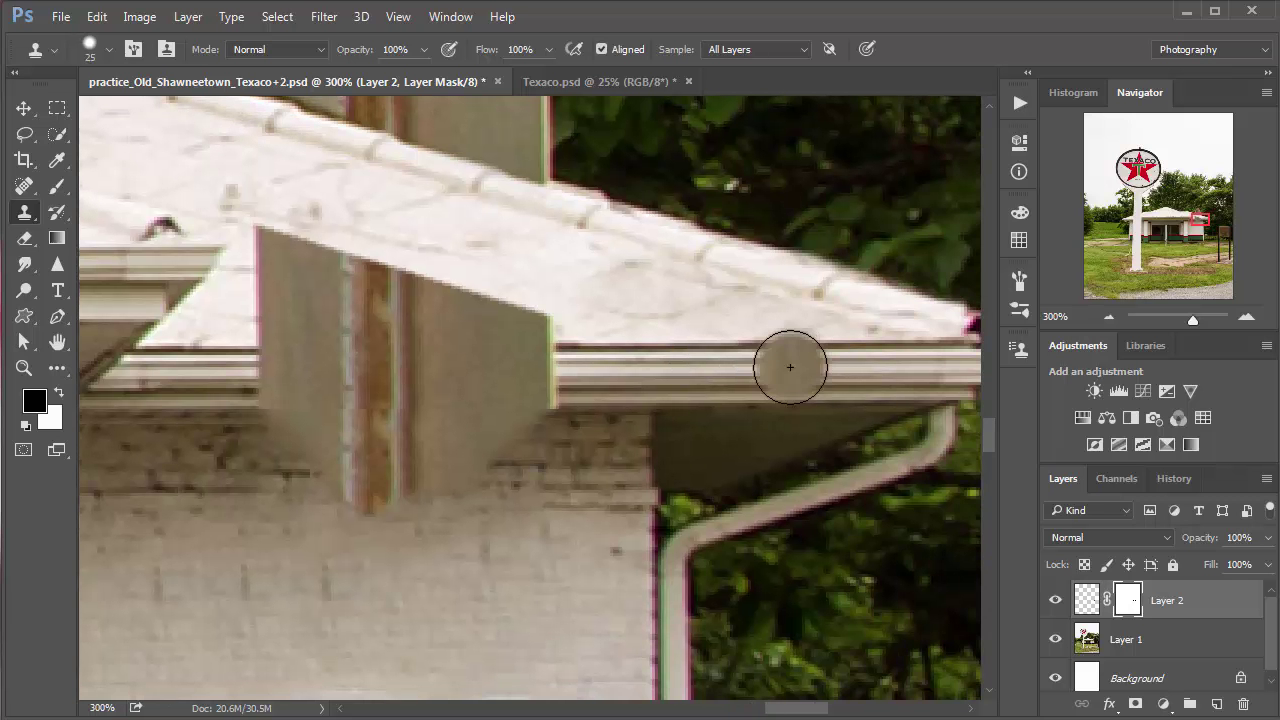
alt+click(842, 345)
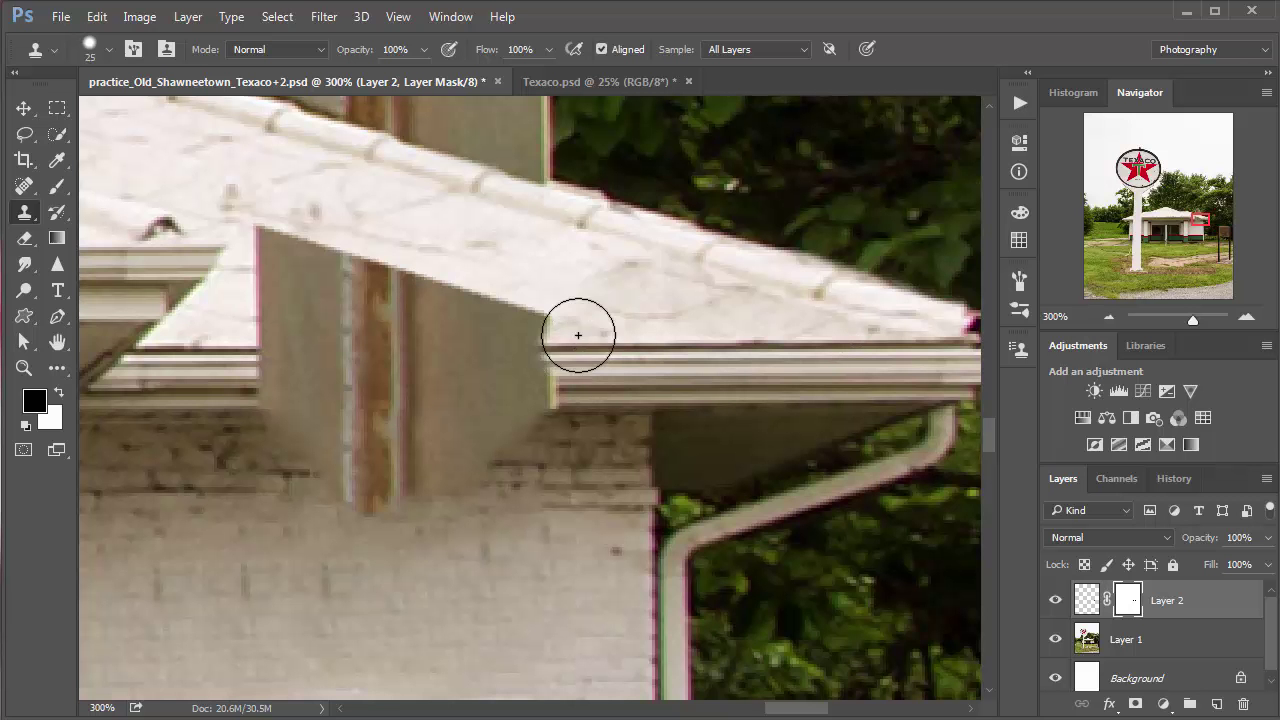
click(577, 346)
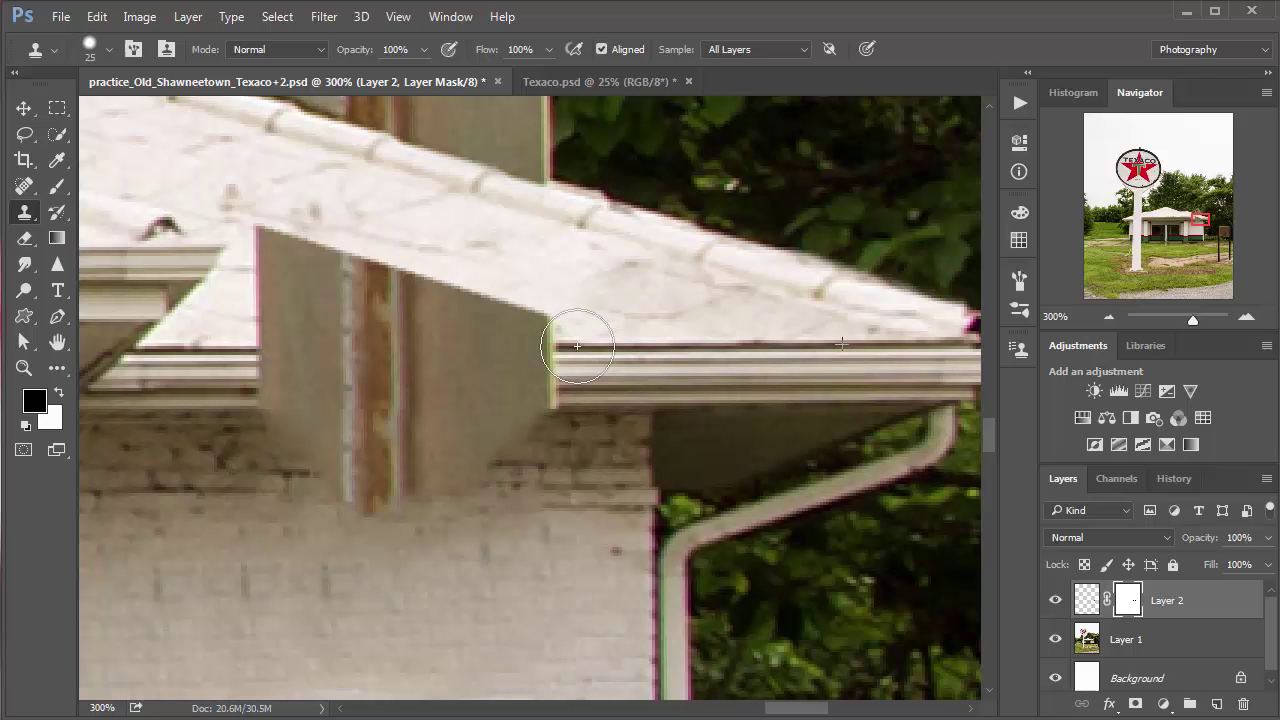
drag(577, 346, 516, 345)
click(1095, 600)
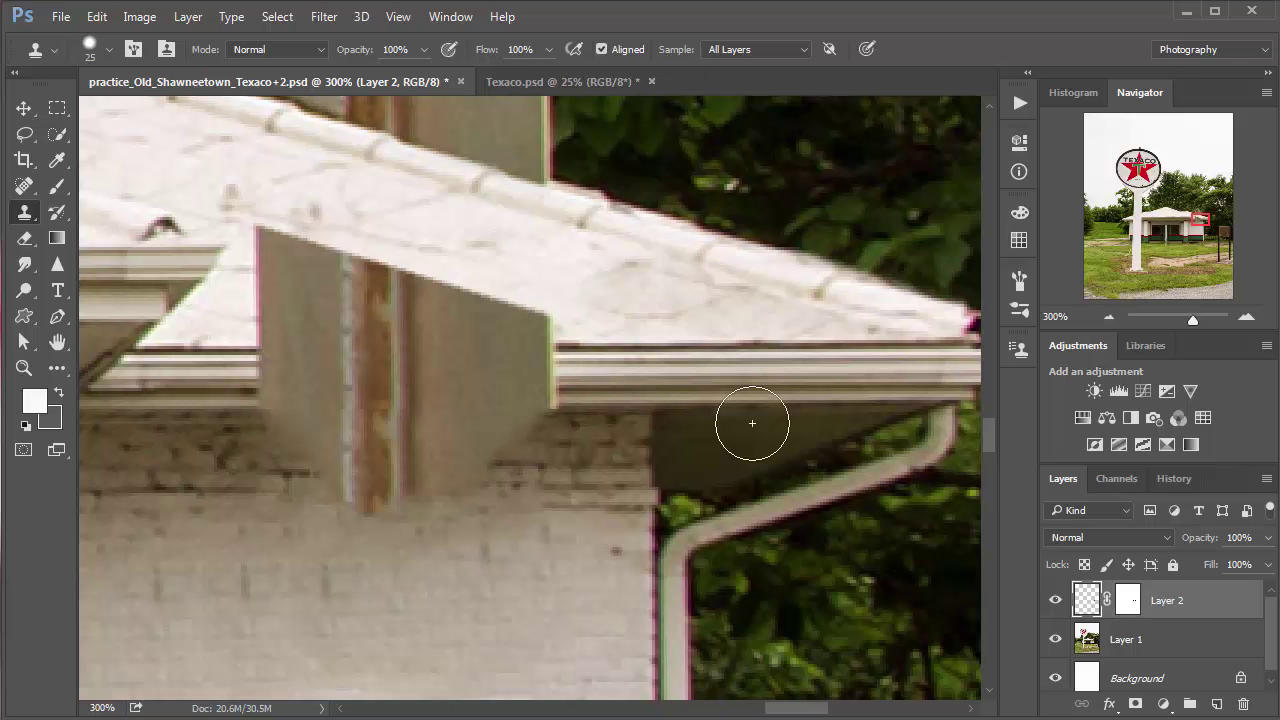
Clone gutter stripes leftward onto the patch edge, undoing the misplaced strokes.
alt+click(789, 346)
click(526, 347)
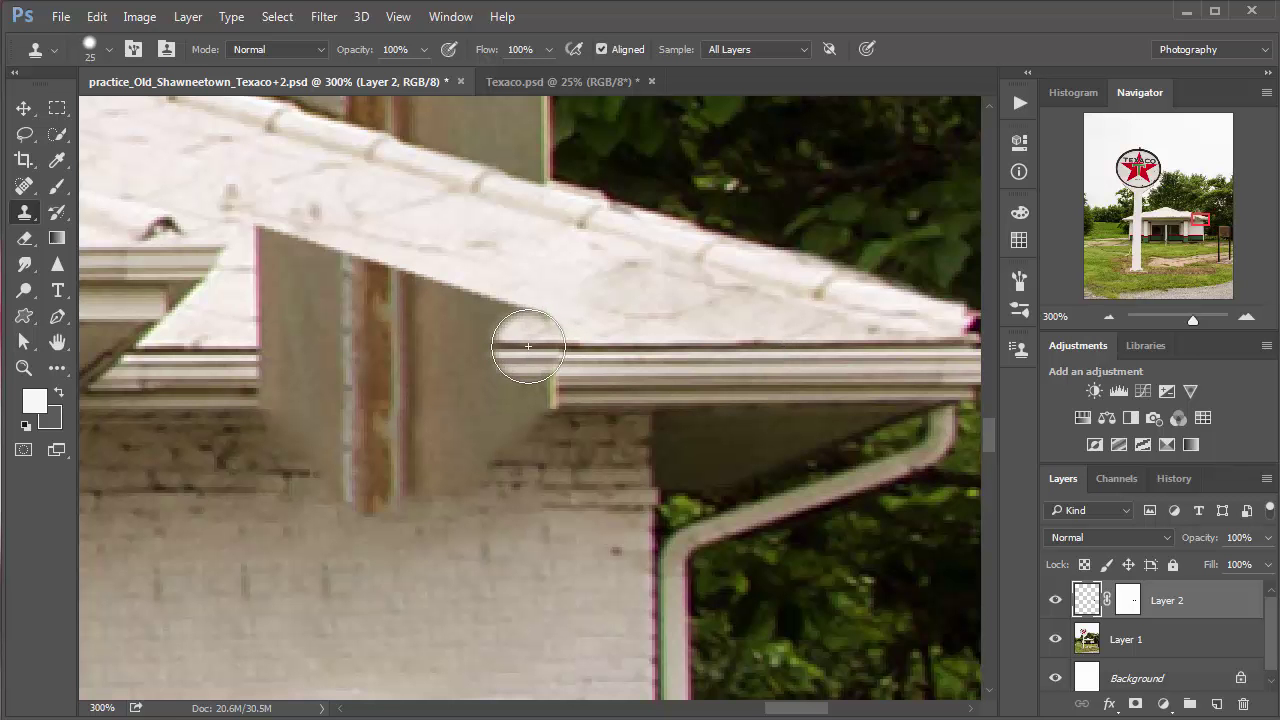
mouse_move(528, 346)
mouse_down()
mouse_move(475, 300)
mouse_move(495, 355)
mouse_move(562, 377)
mouse_move(526, 373)
mouse_move(546, 352)
mouse_move(413, 354)
mouse_move(412, 311)
mouse_move(439, 299)
mouse_move(452, 318)
mouse_move(383, 316)
mouse_move(373, 353)
mouse_move(373, 289)
mouse_move(328, 264)
mouse_move(310, 287)
mouse_move(322, 334)
mouse_move(246, 358)
mouse_move(288, 370)
mouse_up()
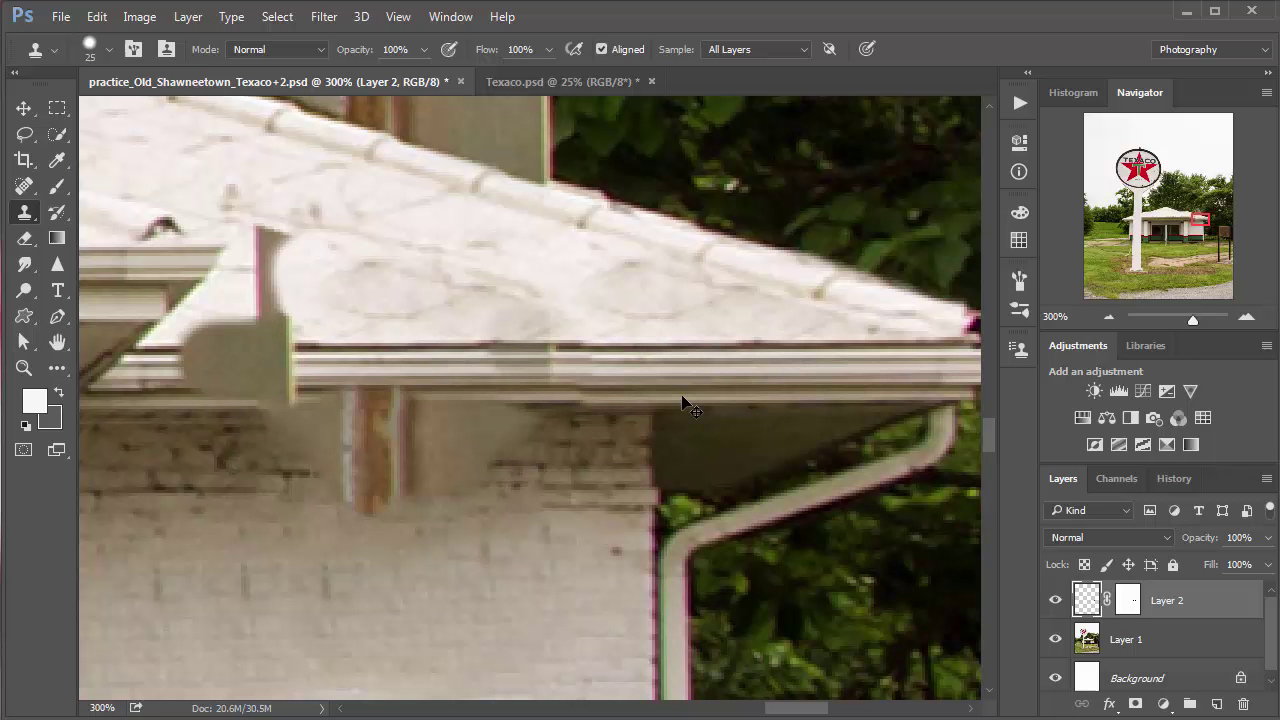
key(ctrl+z)
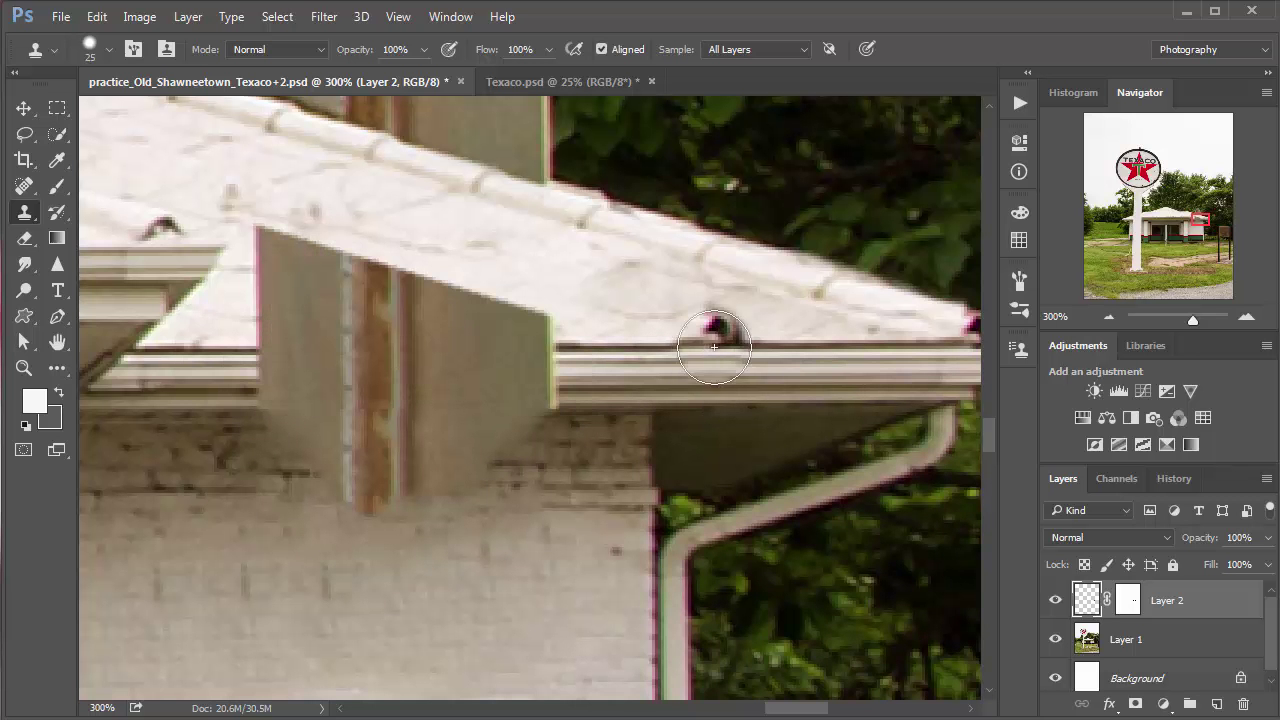
Clone away the dark gutter spot and extend the gutter line left across the patch.
click(714, 346)
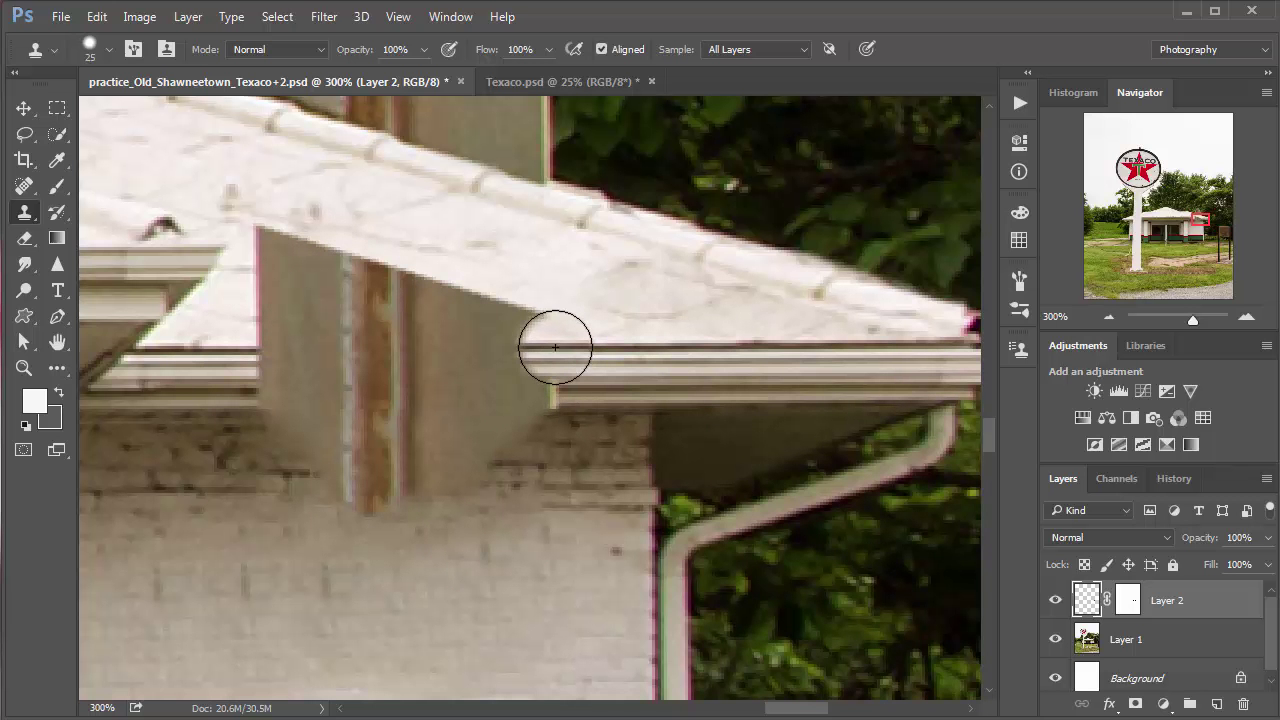
mouse_move(551, 347)
mouse_down()
mouse_move(571, 350)
mouse_move(511, 334)
mouse_move(520, 403)
mouse_move(533, 395)
mouse_move(529, 366)
mouse_move(486, 371)
mouse_move(437, 343)
mouse_move(452, 304)
mouse_move(411, 294)
mouse_move(417, 402)
mouse_move(491, 406)
mouse_move(543, 391)
mouse_up()
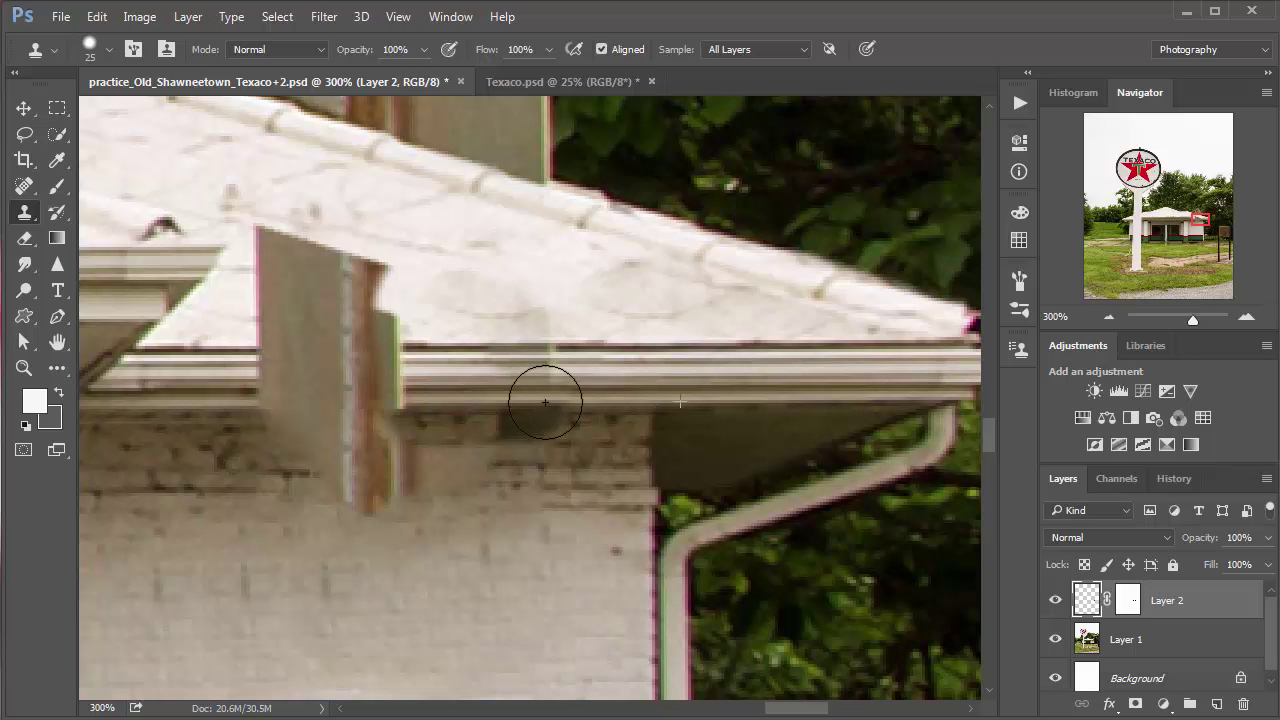
alt+click(691, 346)
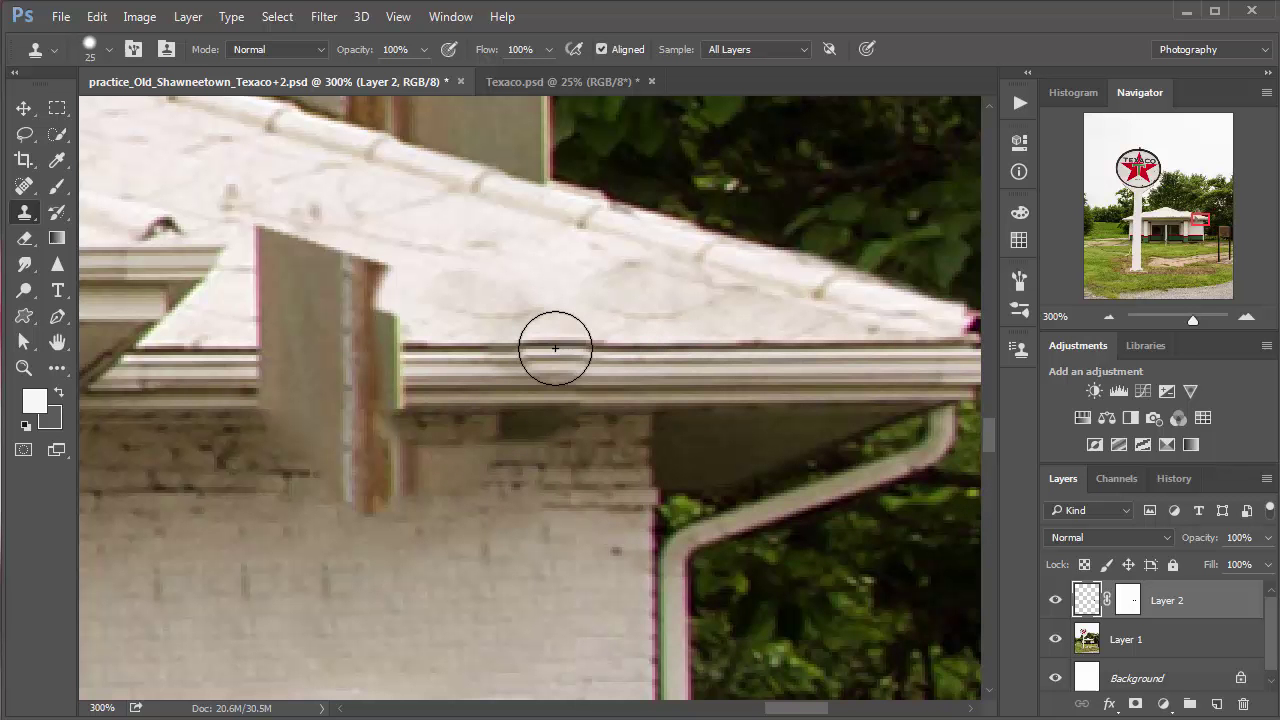
mouse_move(554, 349)
mouse_down()
mouse_move(427, 343)
mouse_move(469, 345)
mouse_up()
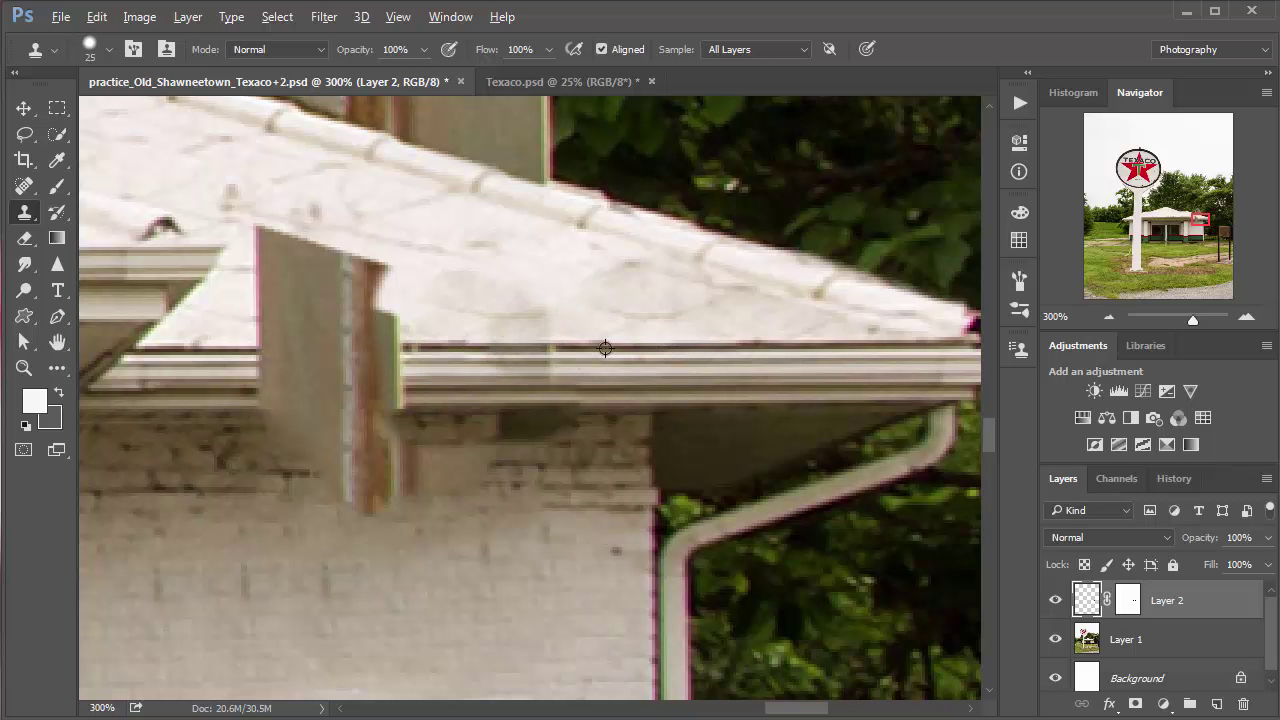
alt+click(594, 349)
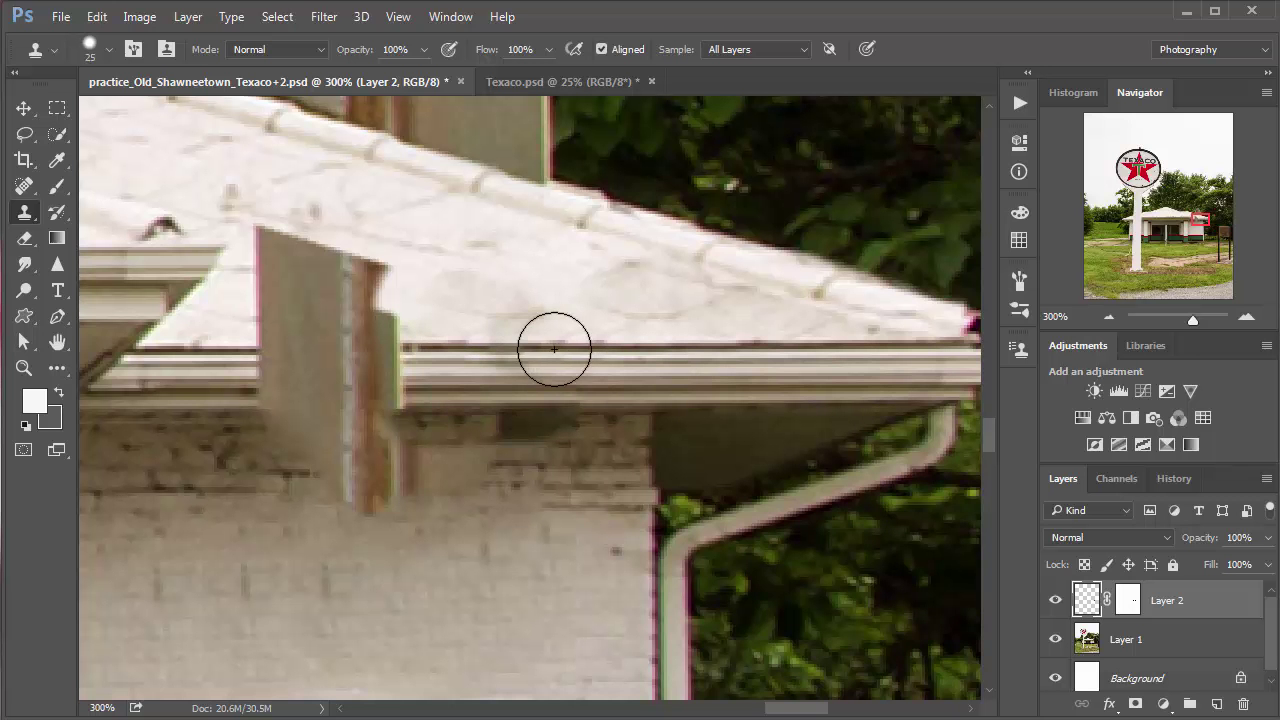
drag(554, 349, 436, 346)
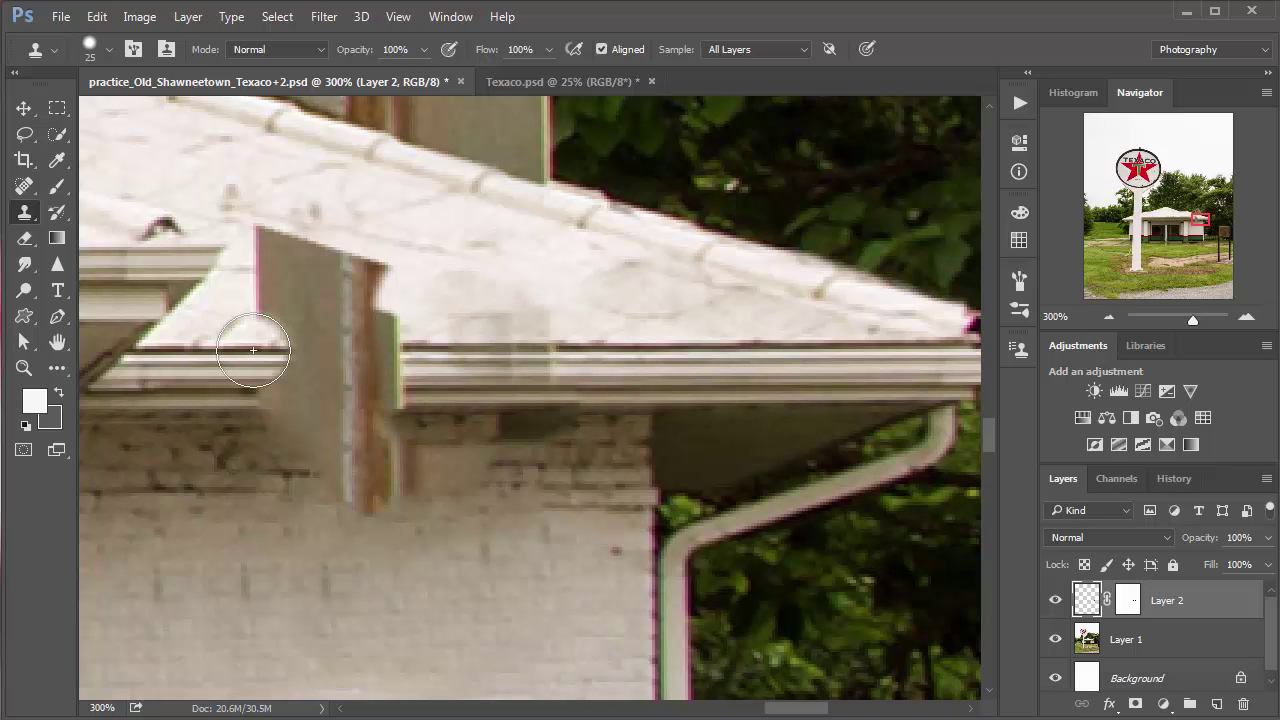
Cover the post area with cloned gutter and clean roof texture.
mouse_move(253, 350)
mouse_down()
mouse_move(266, 319)
mouse_move(274, 381)
mouse_move(317, 368)
mouse_up()
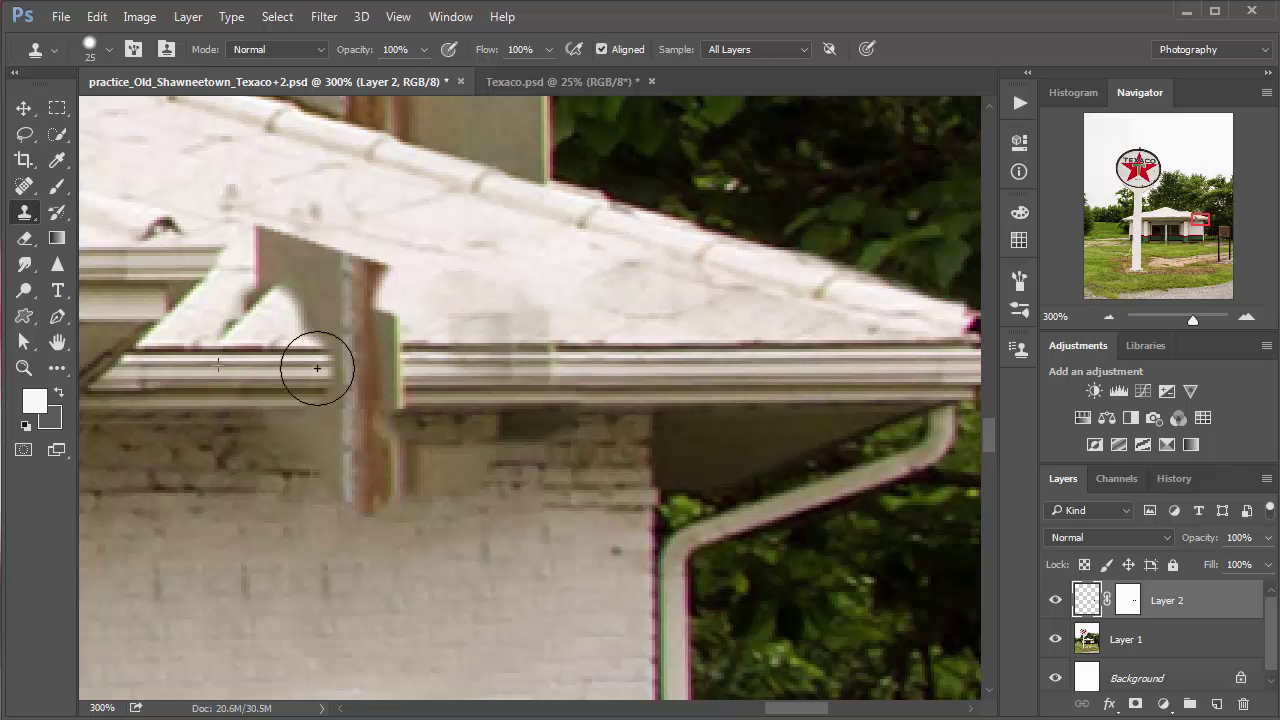
alt+click(696, 362)
mouse_move(443, 371)
mouse_down()
mouse_move(358, 359)
mouse_move(358, 342)
mouse_move(331, 348)
mouse_move(391, 309)
mouse_up()
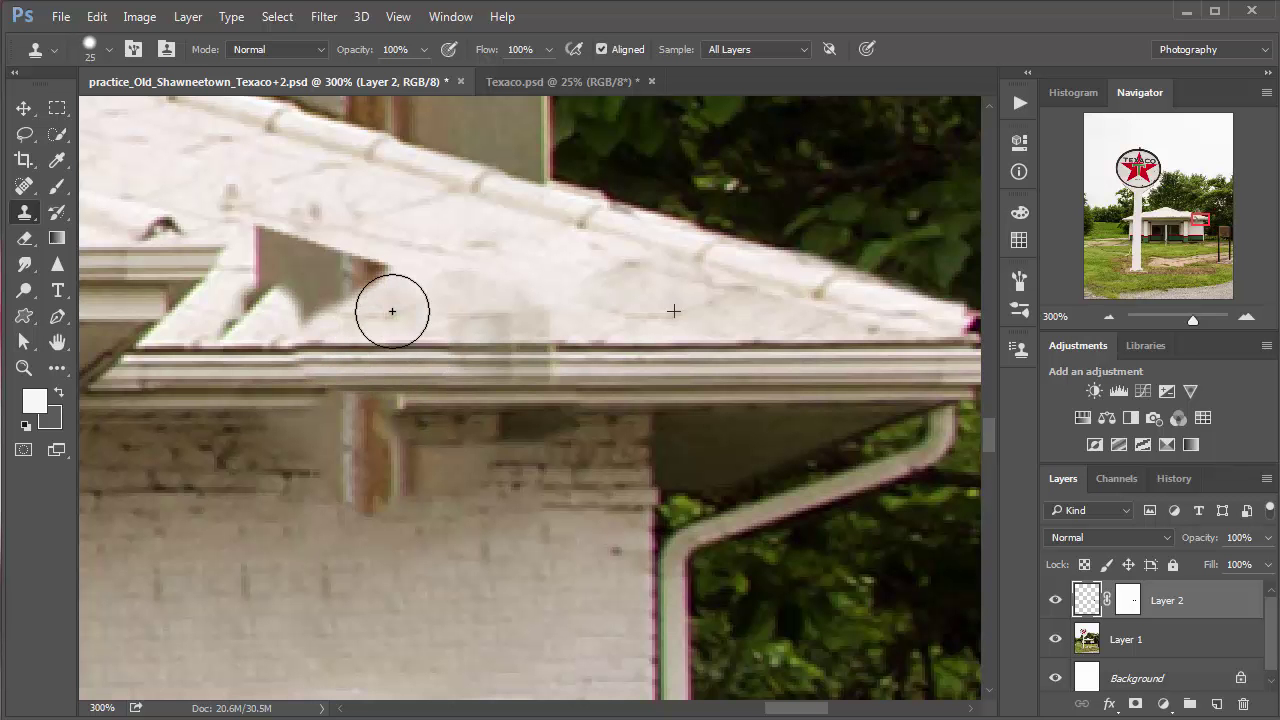
alt+click(578, 293)
mouse_move(523, 309)
mouse_down()
mouse_move(468, 300)
mouse_move(474, 263)
mouse_up()
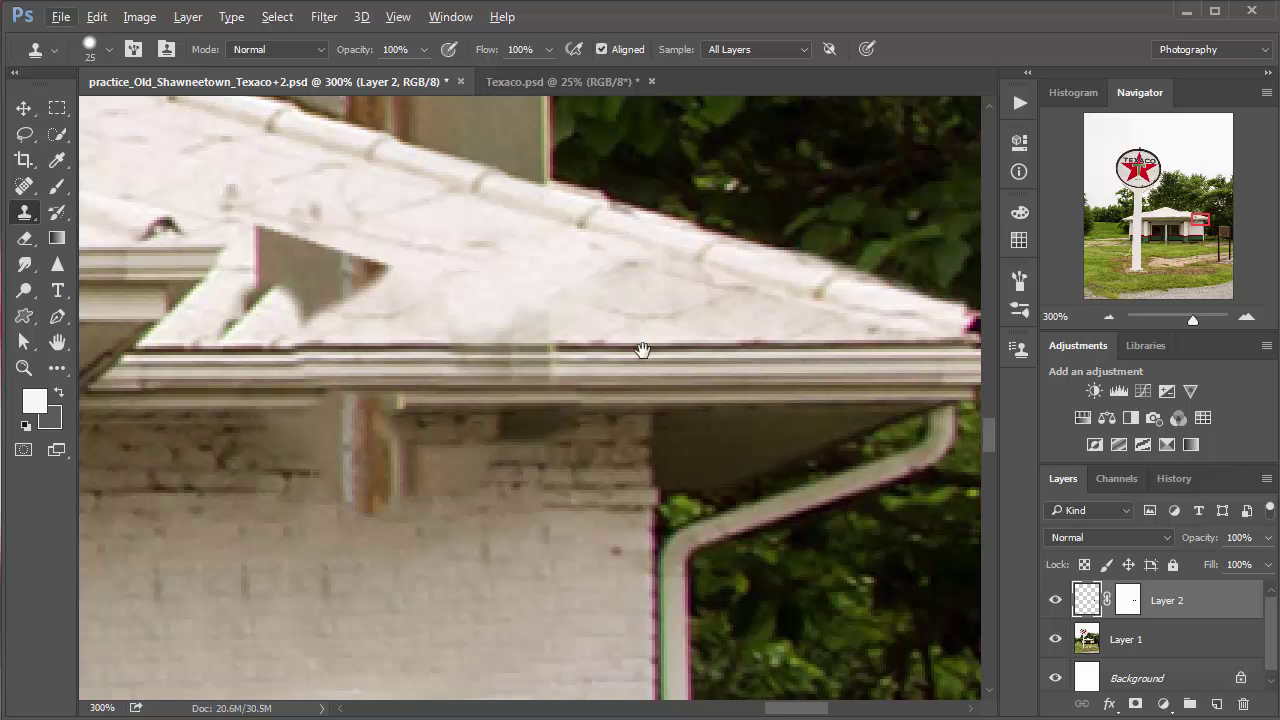
Fill the grey triangle gap with cloned shingles and eave, then hide Layer 2 to compare.
drag(642, 350, 897, 460)
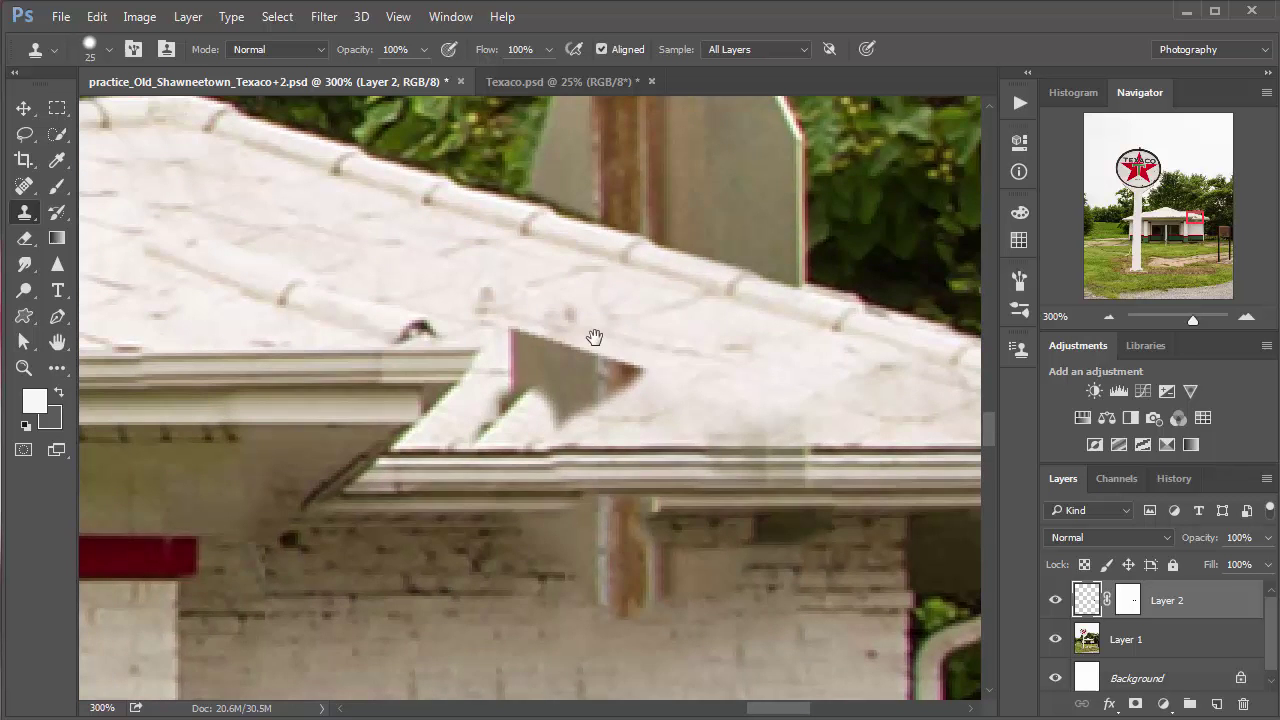
drag(594, 337, 739, 380)
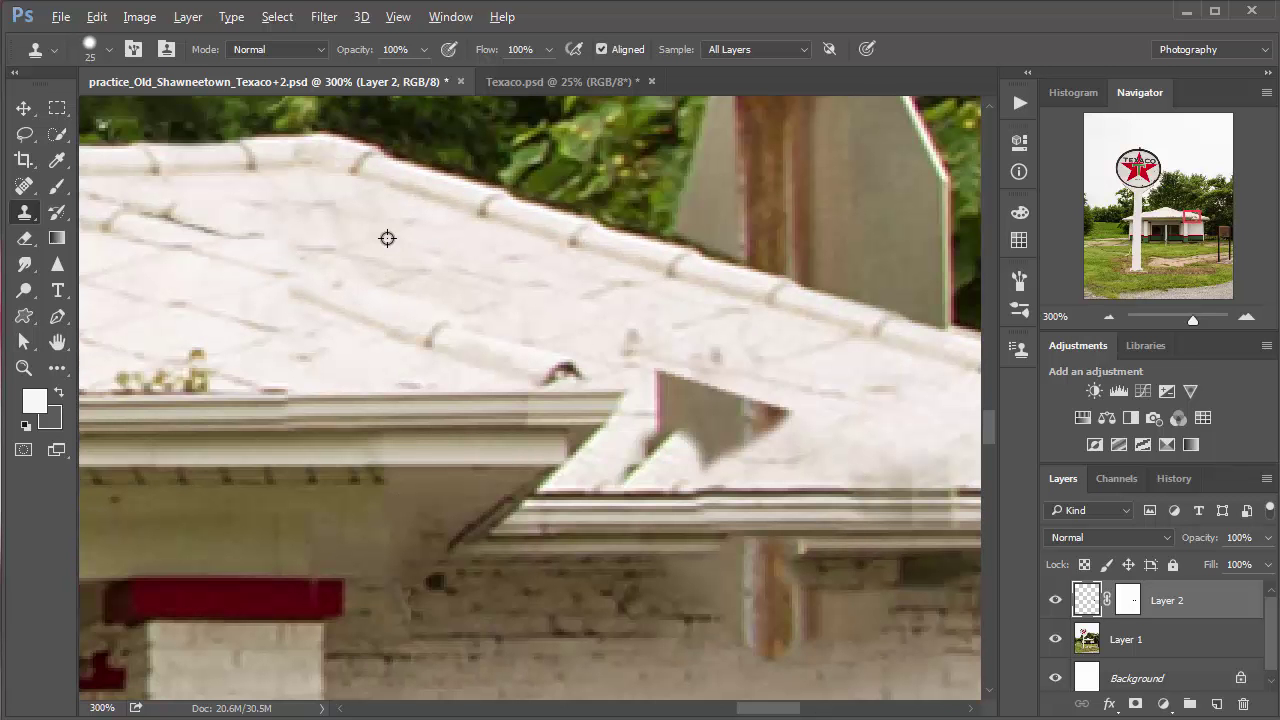
alt+click(387, 238)
mouse_move(650, 375)
mouse_down()
mouse_move(674, 366)
mouse_move(663, 368)
mouse_move(766, 417)
mouse_move(726, 443)
mouse_move(697, 443)
mouse_move(686, 420)
mouse_move(640, 425)
mouse_up()
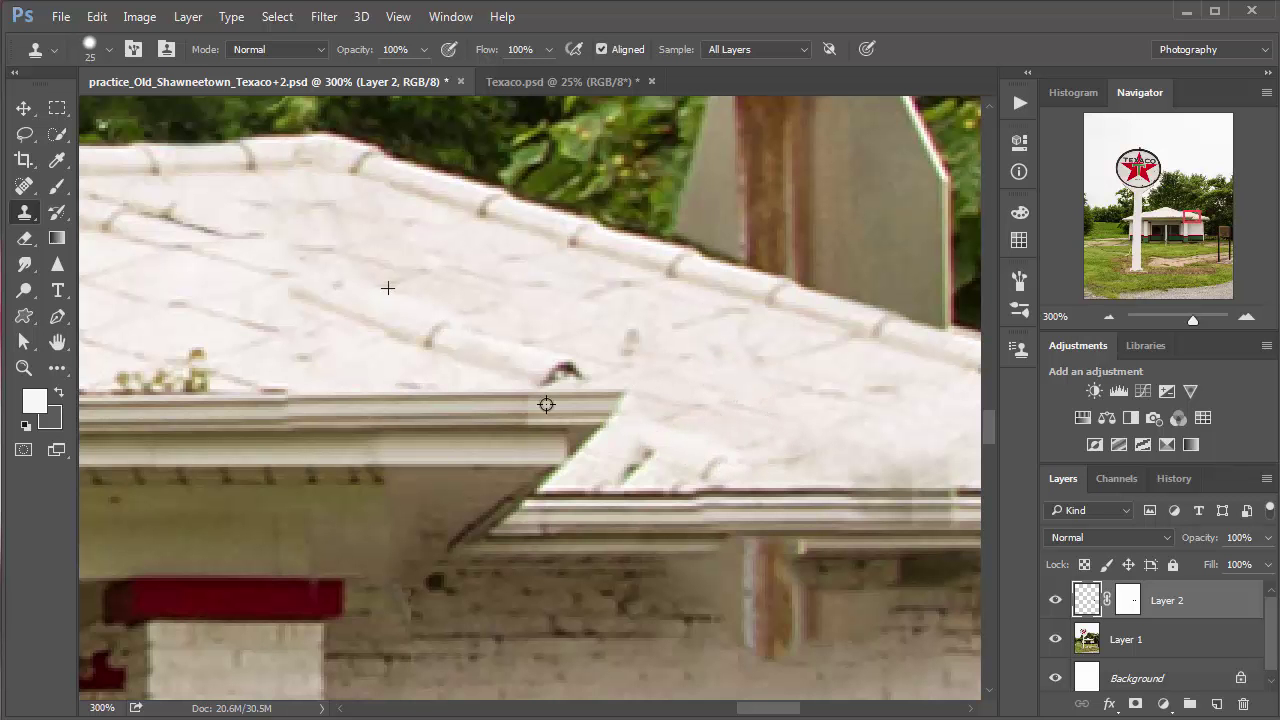
alt+click(483, 403)
mouse_move(572, 401)
mouse_down()
mouse_move(603, 400)
mouse_move(540, 393)
mouse_move(560, 401)
mouse_up()
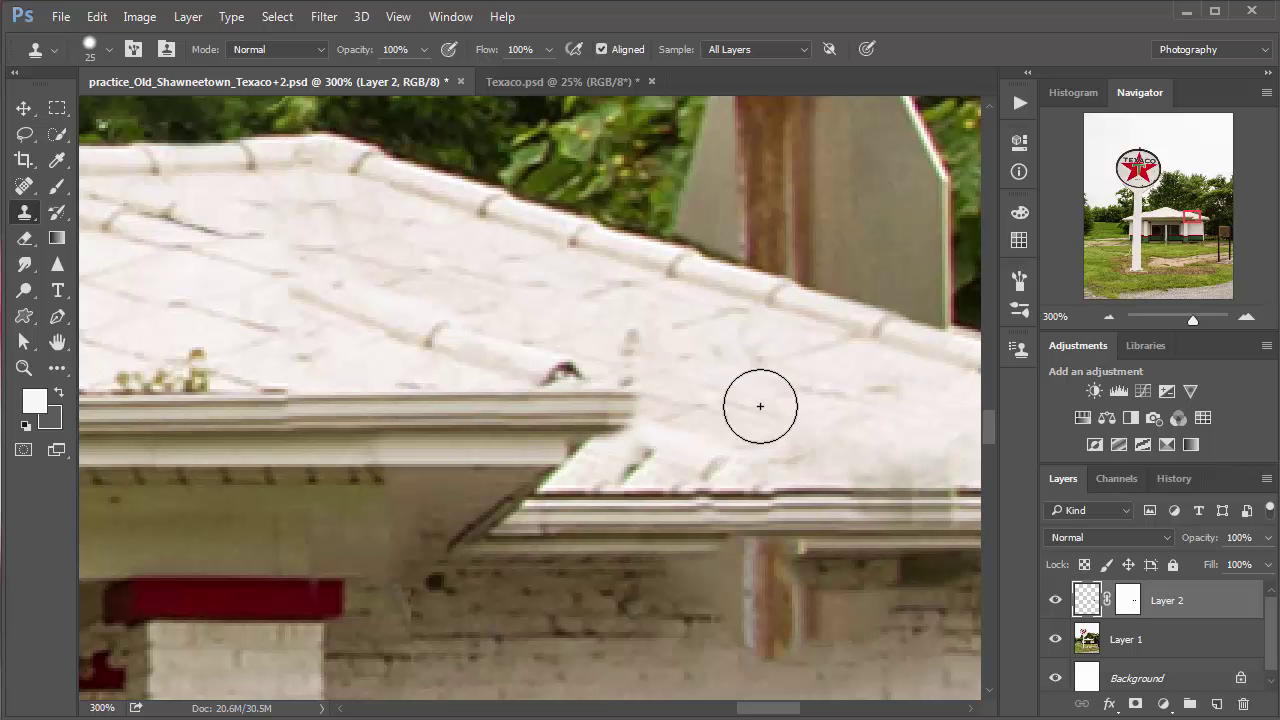
click(1057, 601)
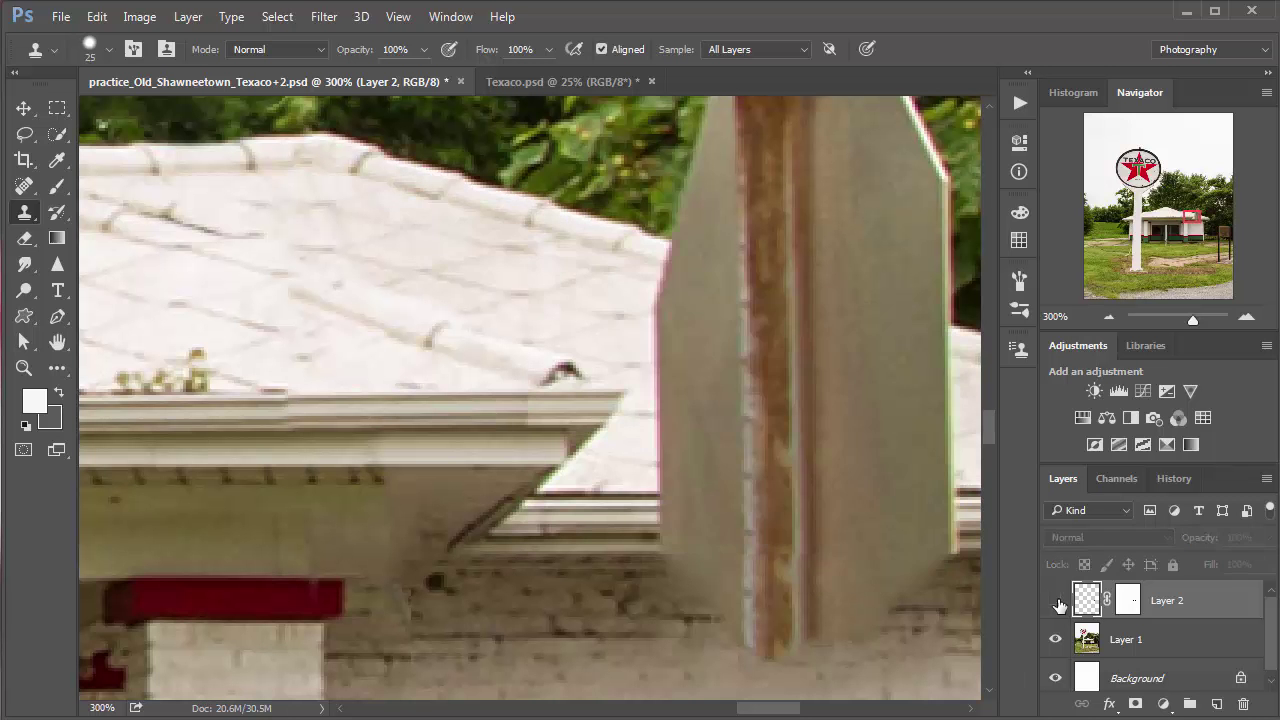
click(1057, 601)
click(1057, 601)
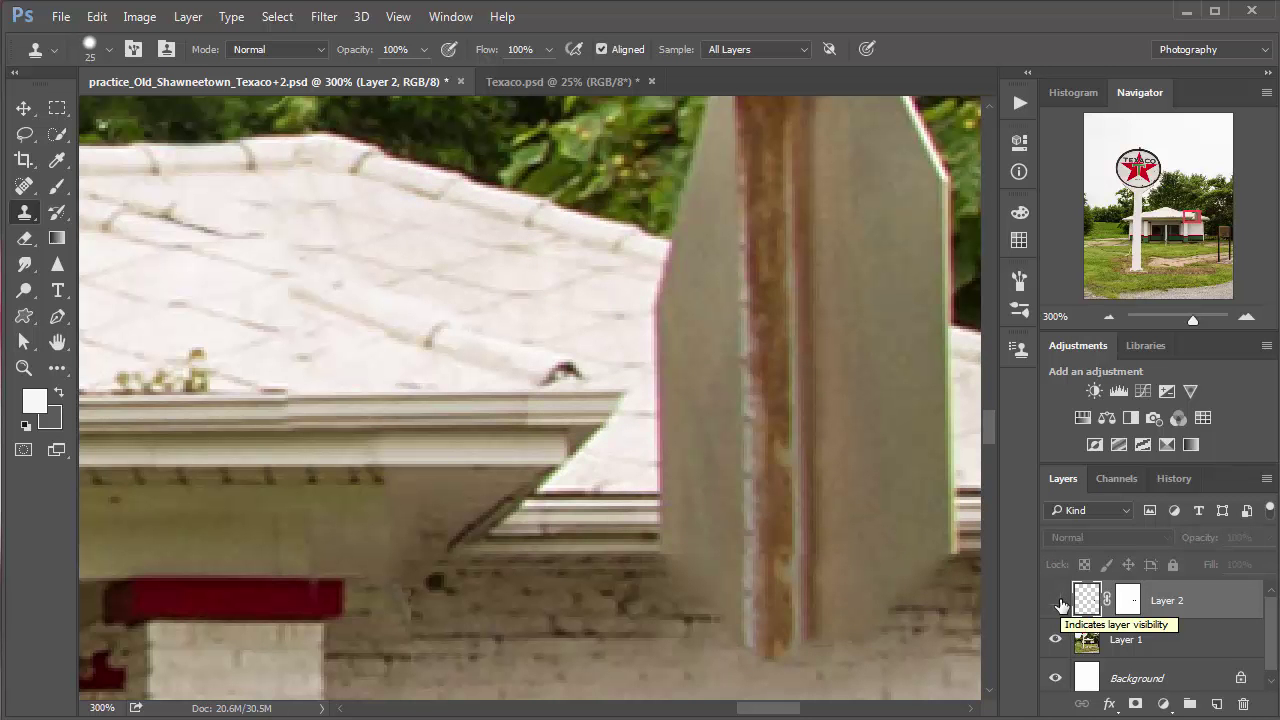
click(1057, 601)
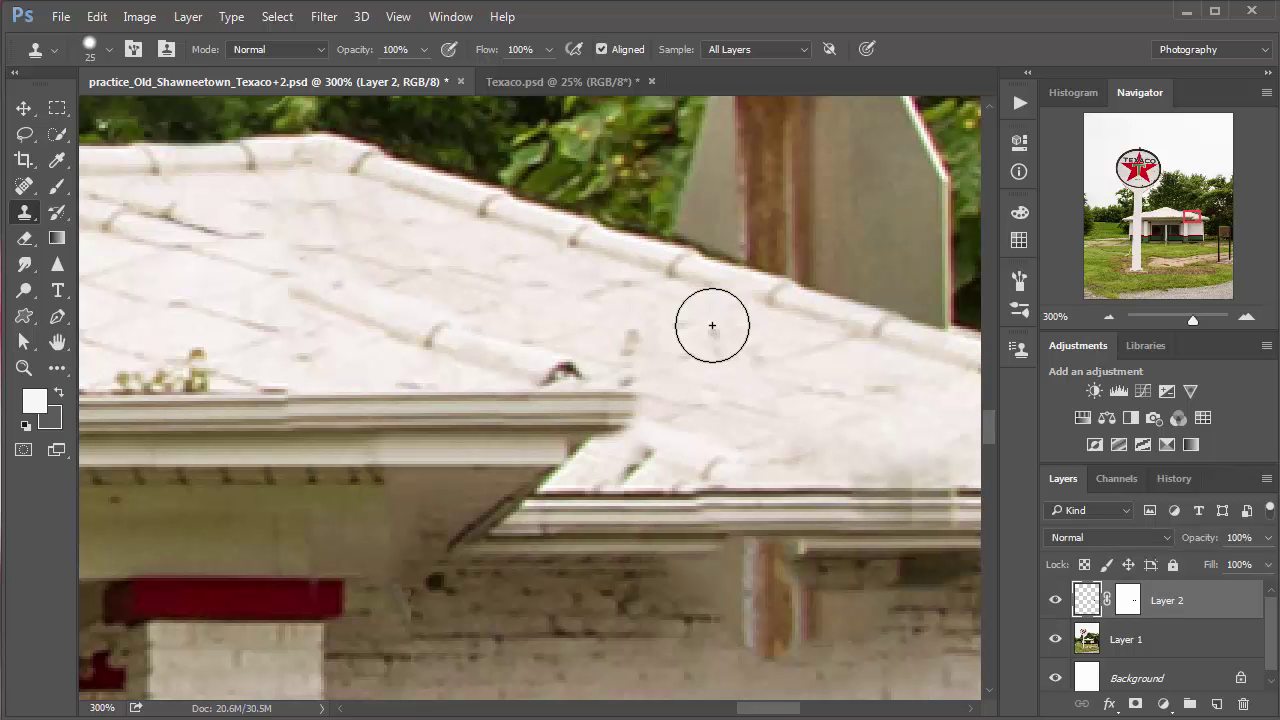
click(654, 426)
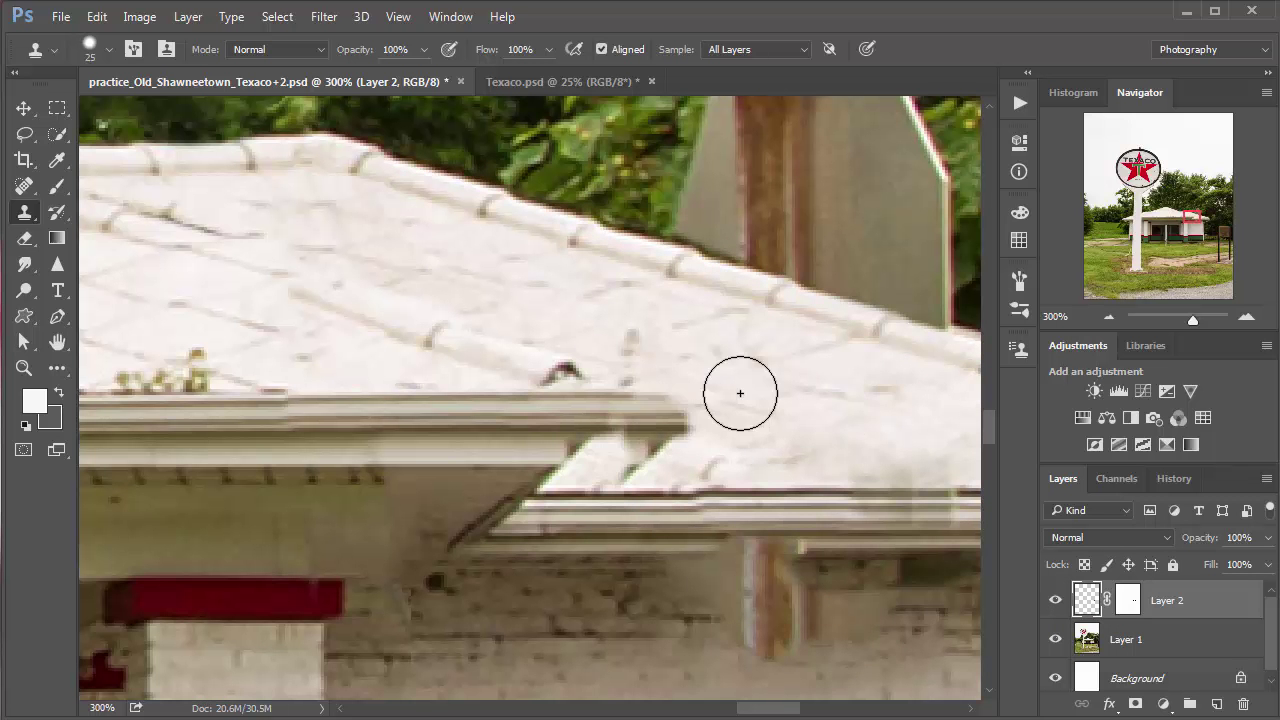
key(ctrl+z)
key(ctrl+1)
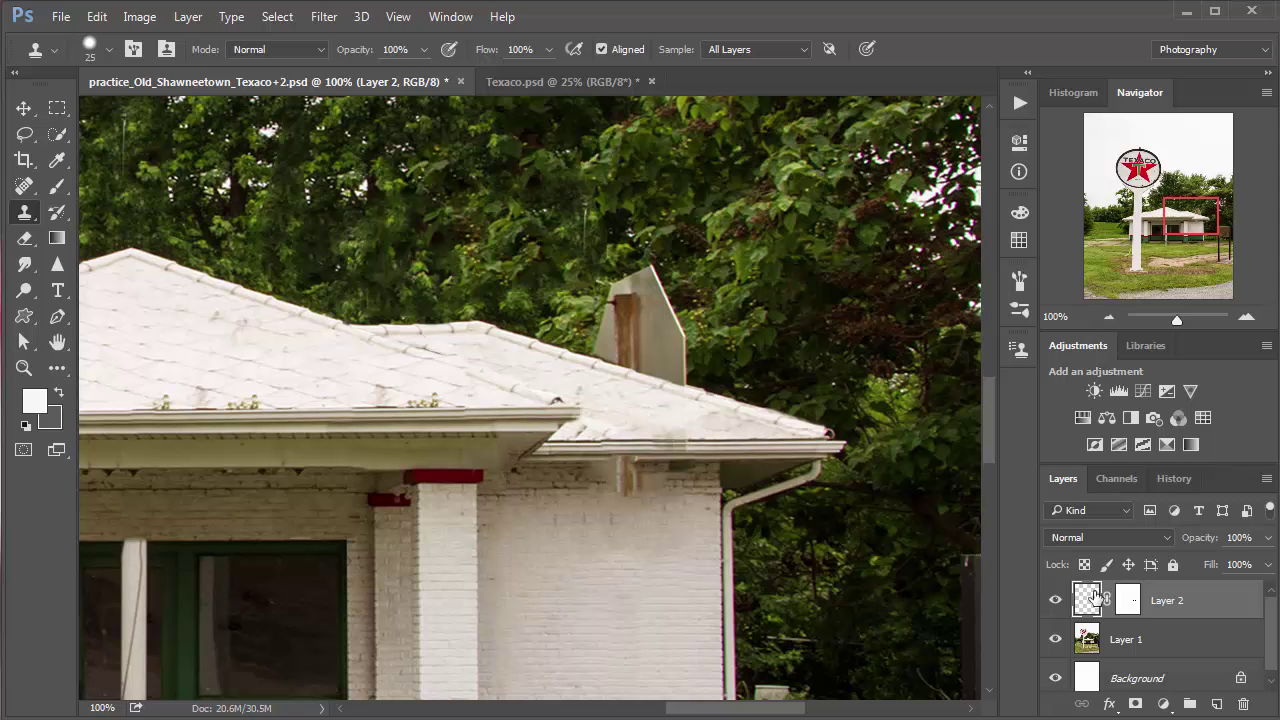
Merge Layer 2 down into Layer 1 and zoom in on the repaired roof edge.
key(Delete)
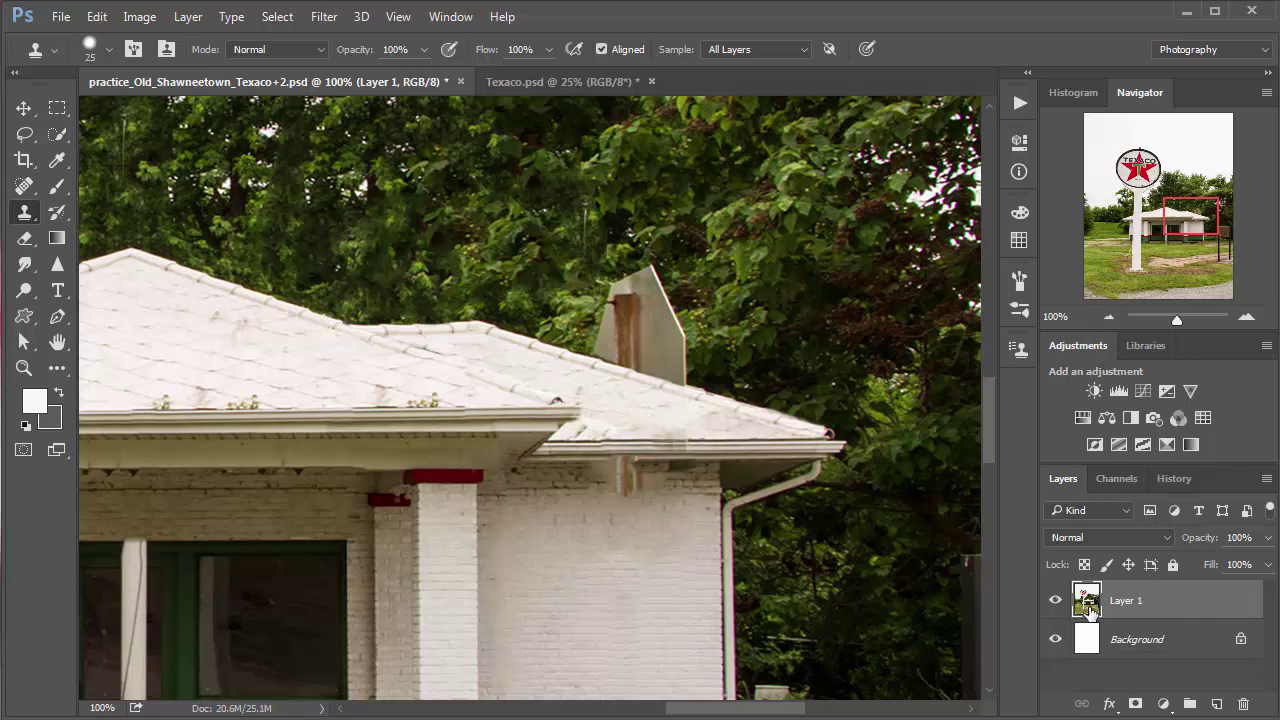
ctrl+click(712, 451)
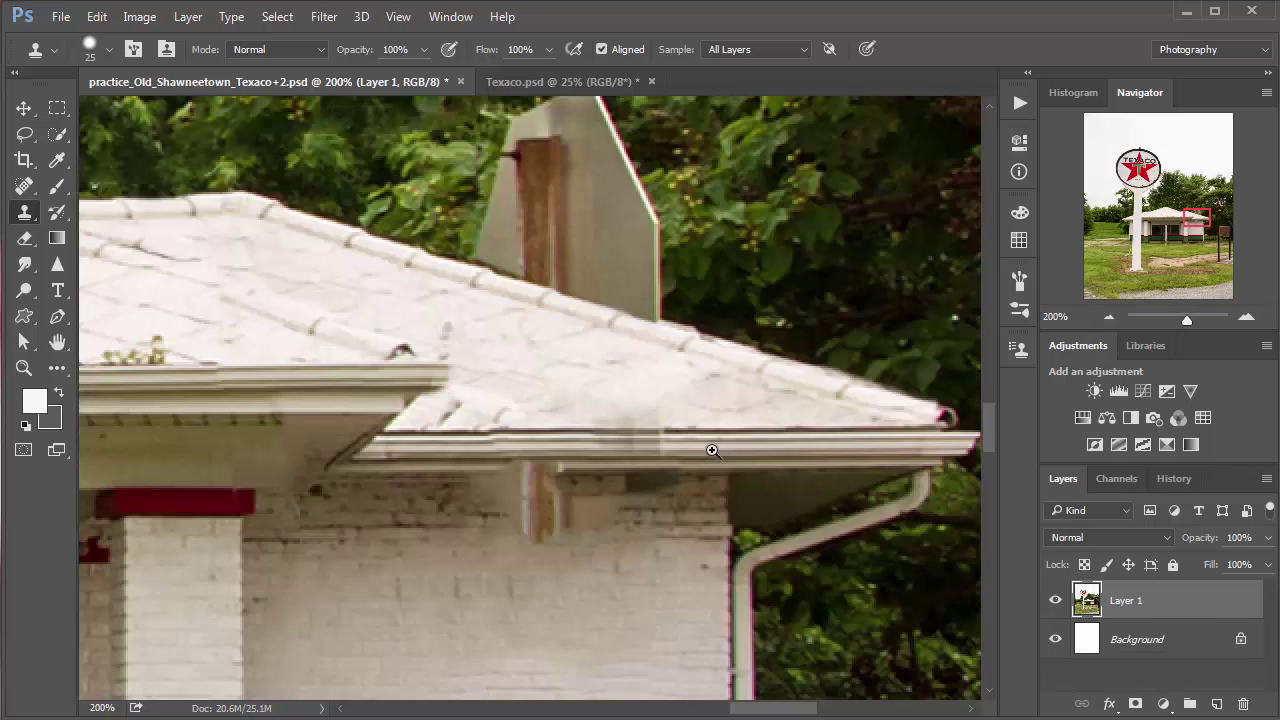
ctrl+click(709, 449)
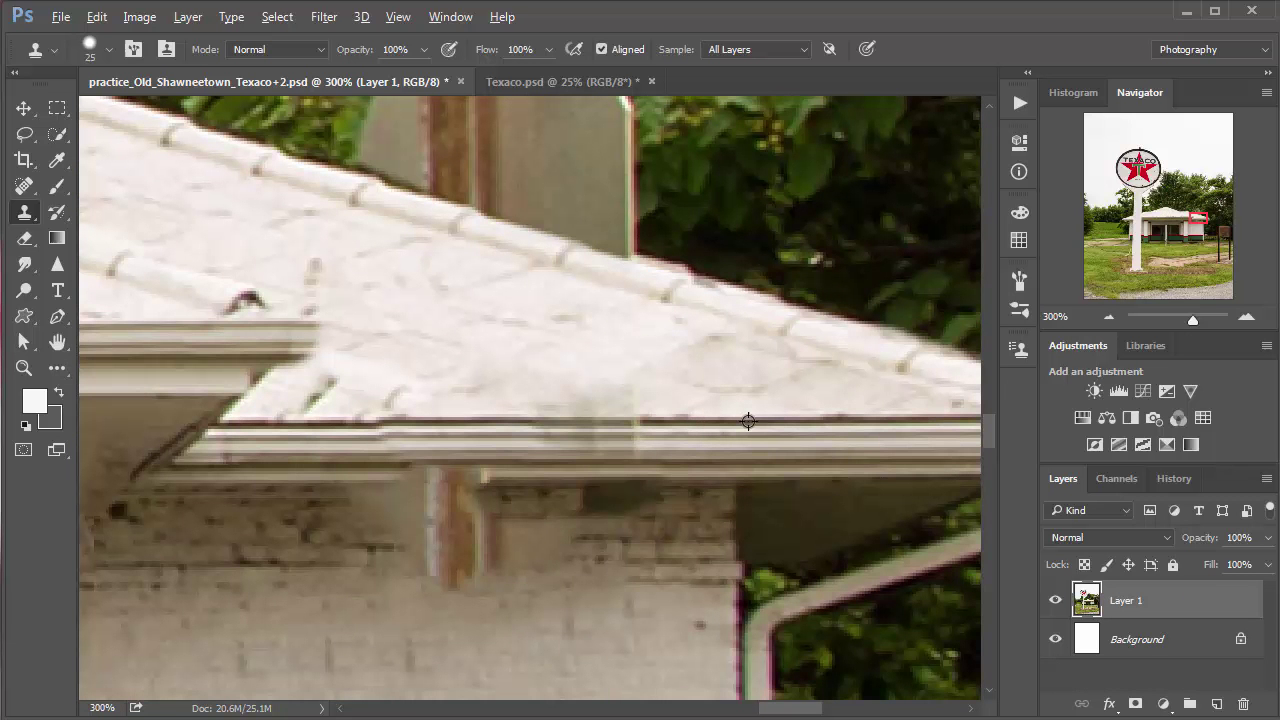
Clone clean gutter over the blotch and touch up the roof edge above it.
alt+click(748, 421)
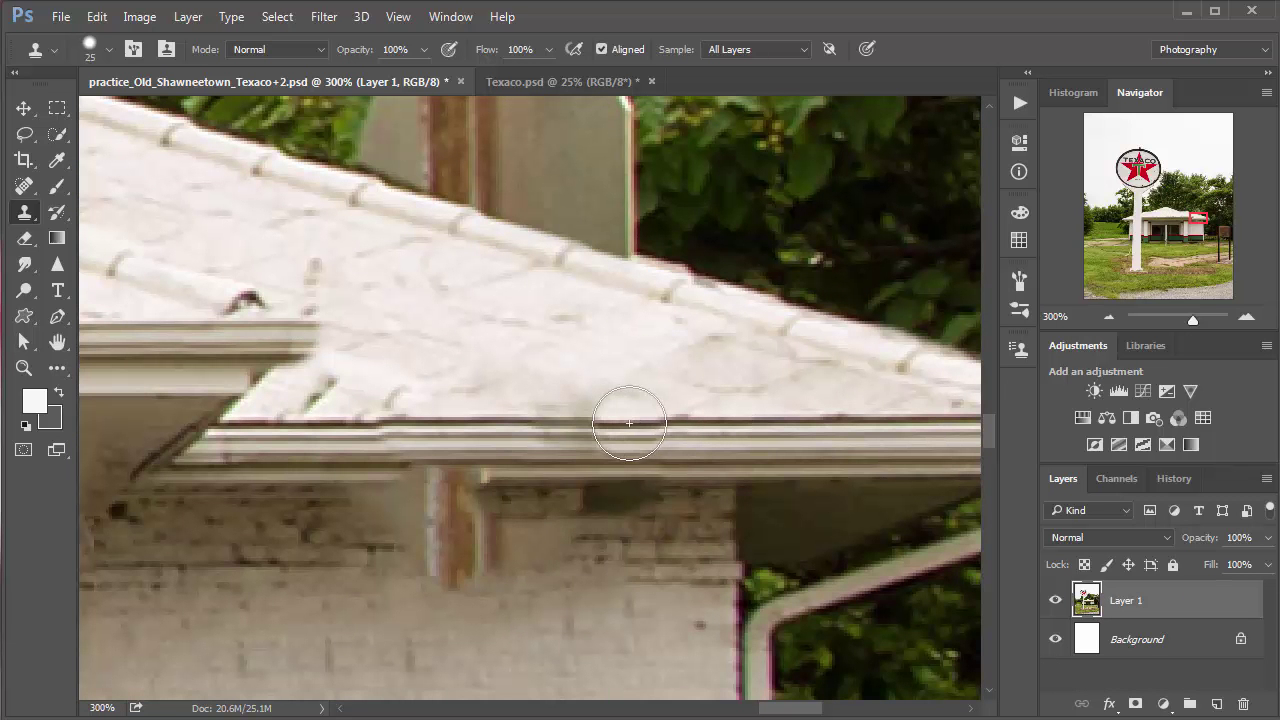
click(628, 421)
drag(628, 421, 557, 414)
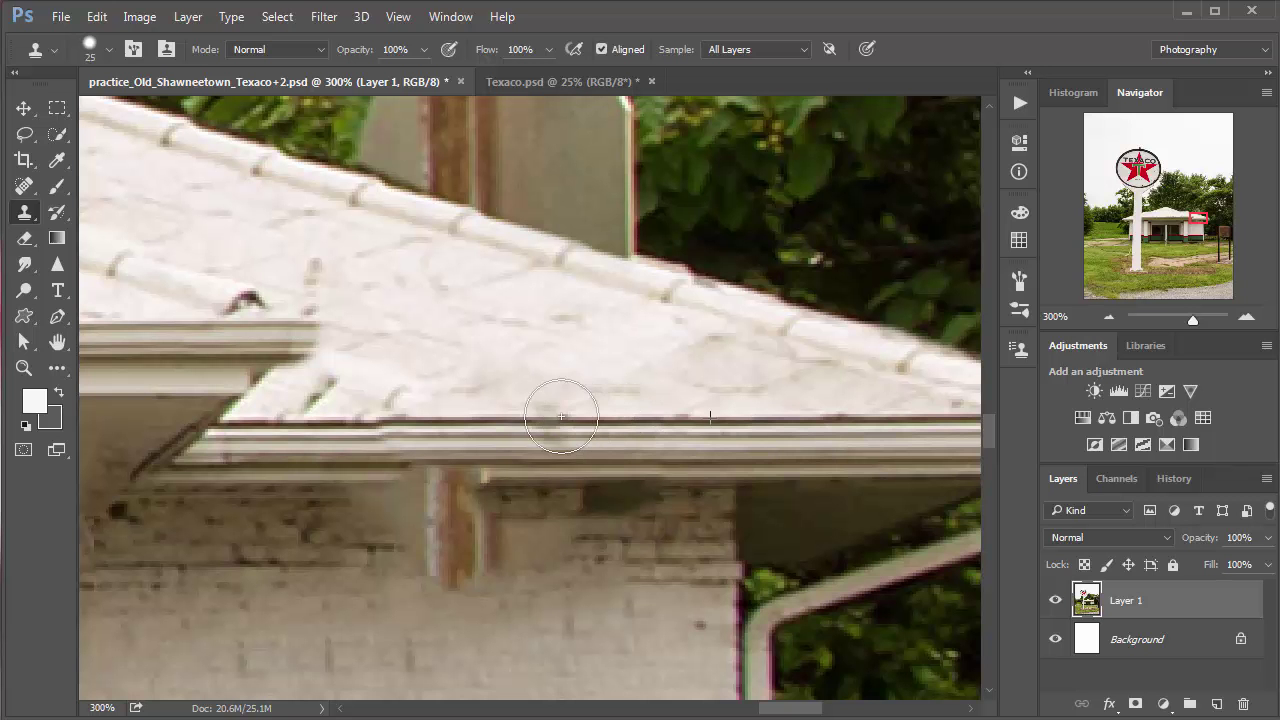
alt+click(769, 420)
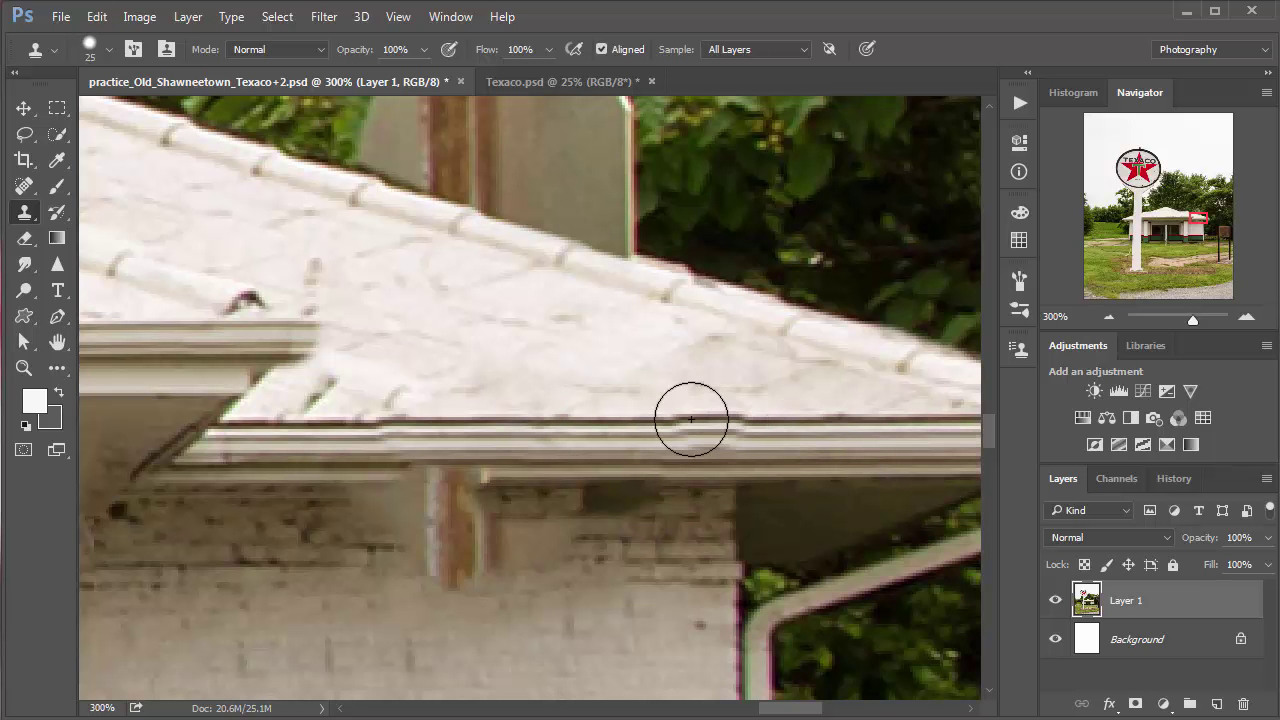
drag(643, 406, 650, 405)
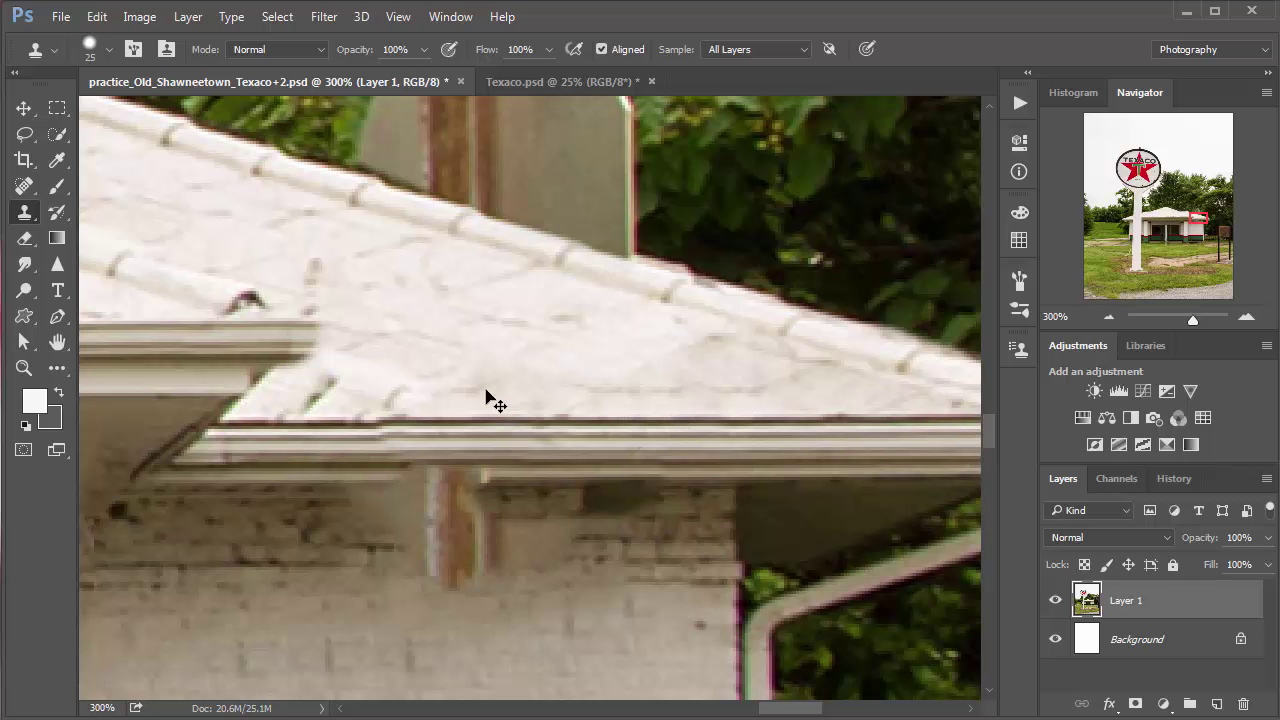
key(ctrl+minus)
key(ctrl+minus)
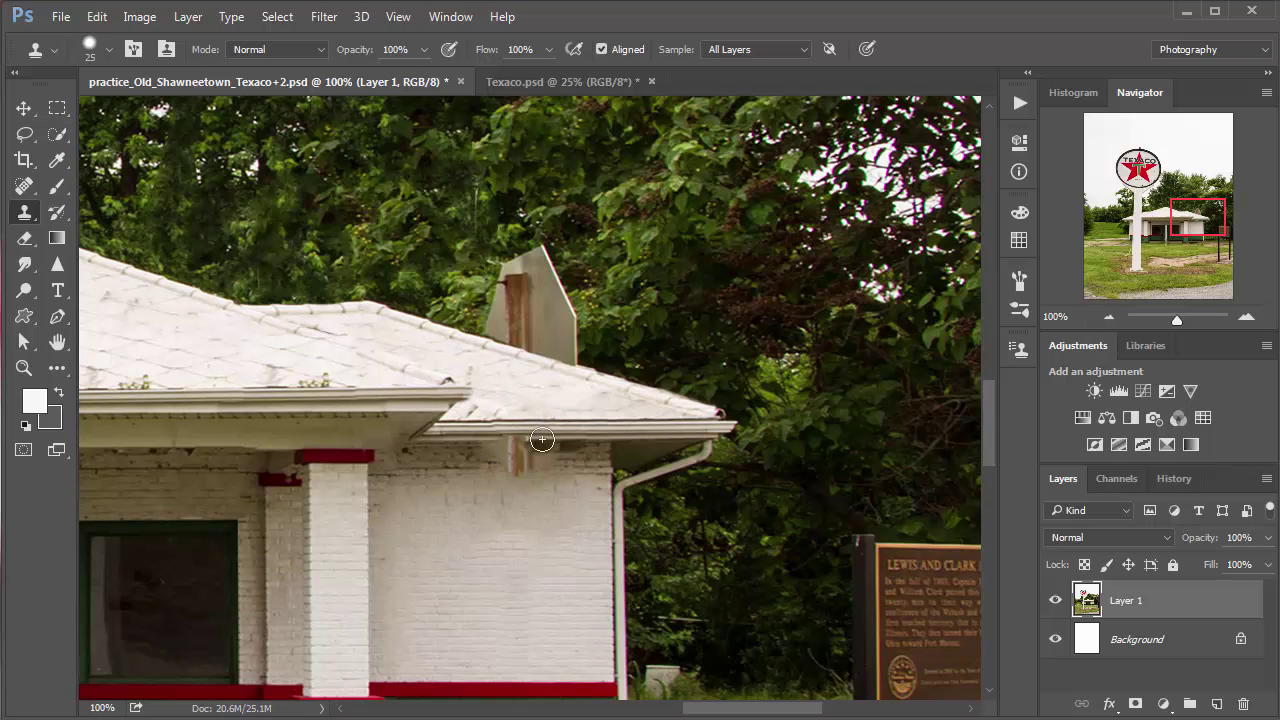
Clone brick wall texture over the white post below the eave.
ctrl+click(514, 466)
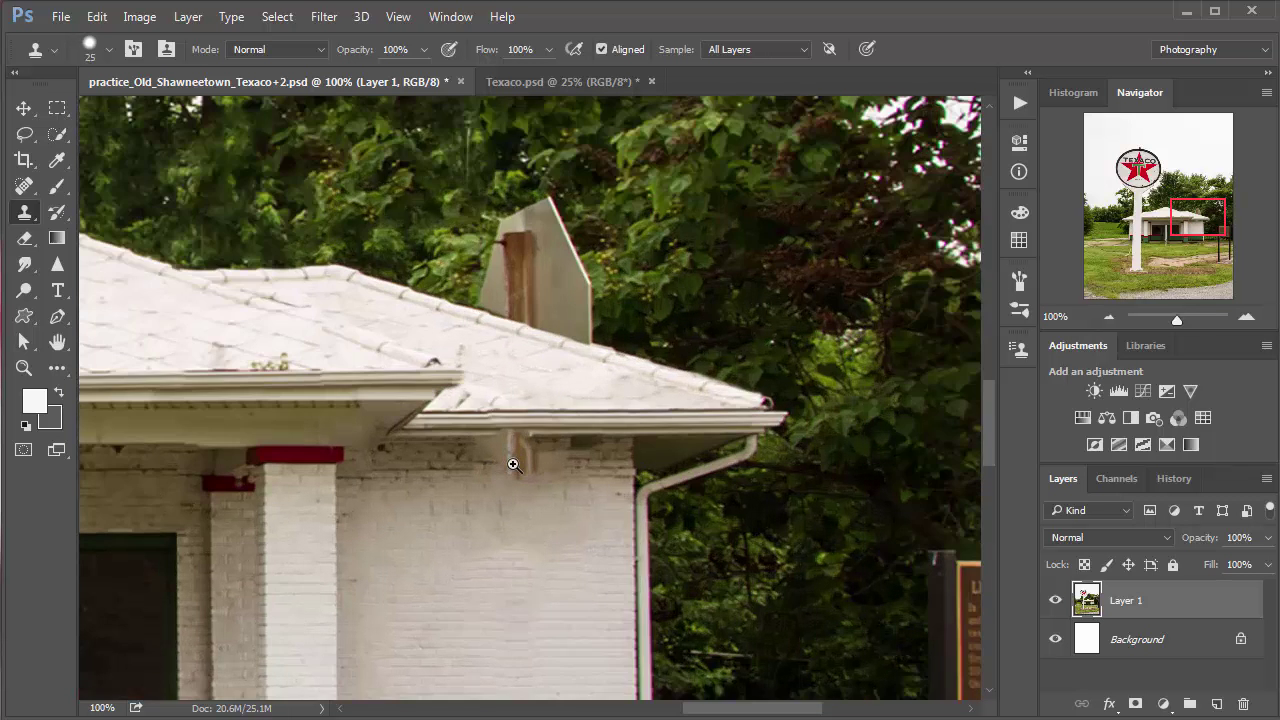
ctrl+click(514, 466)
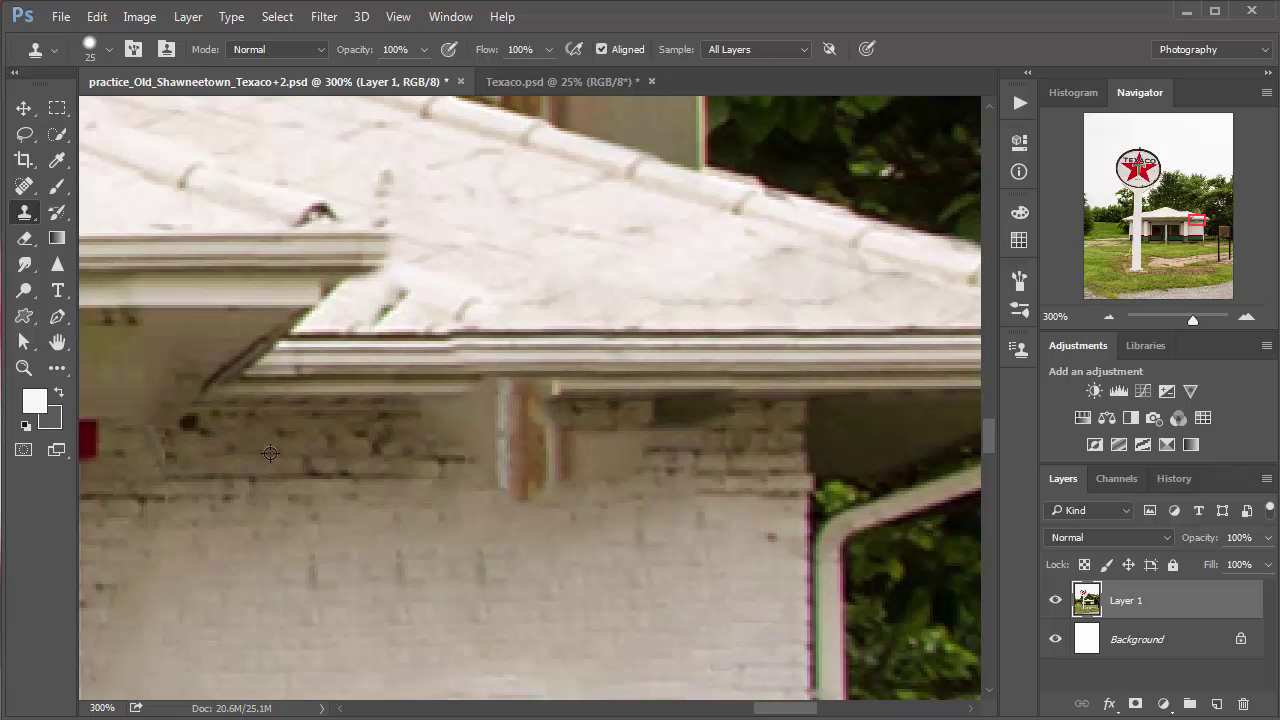
alt+click(270, 453)
drag(400, 451, 483, 458)
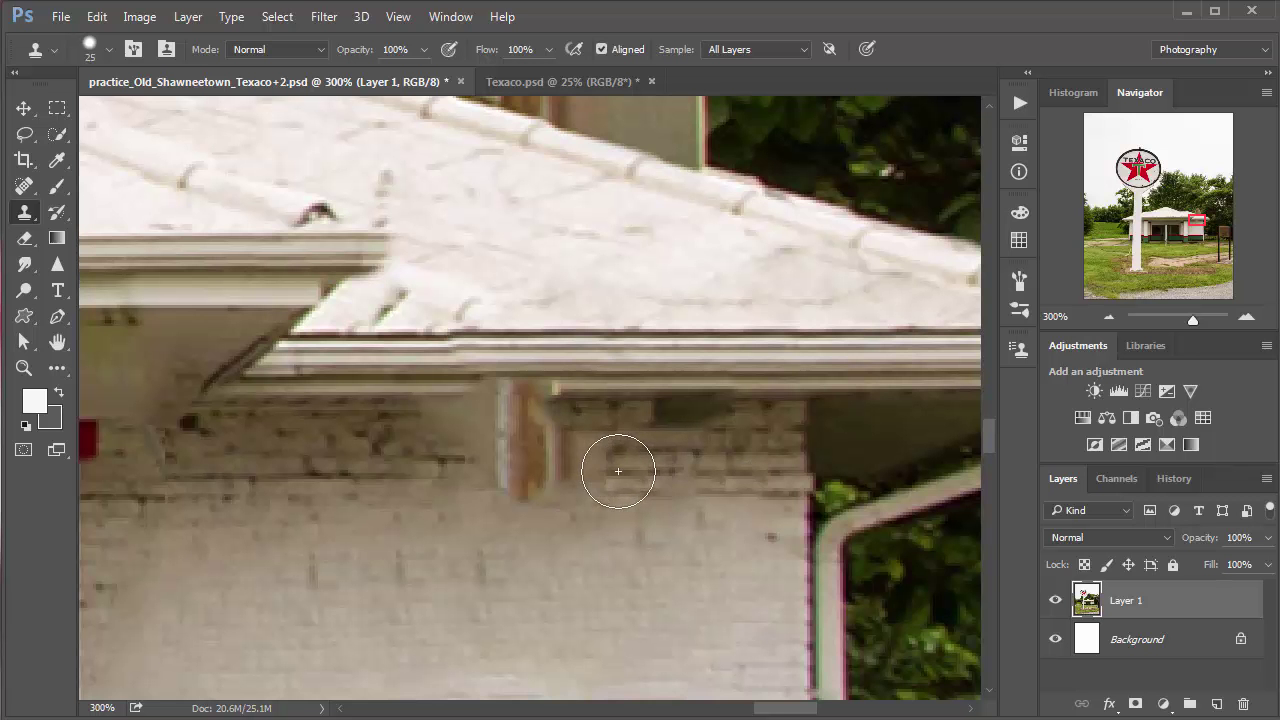
drag(602, 471, 514, 472)
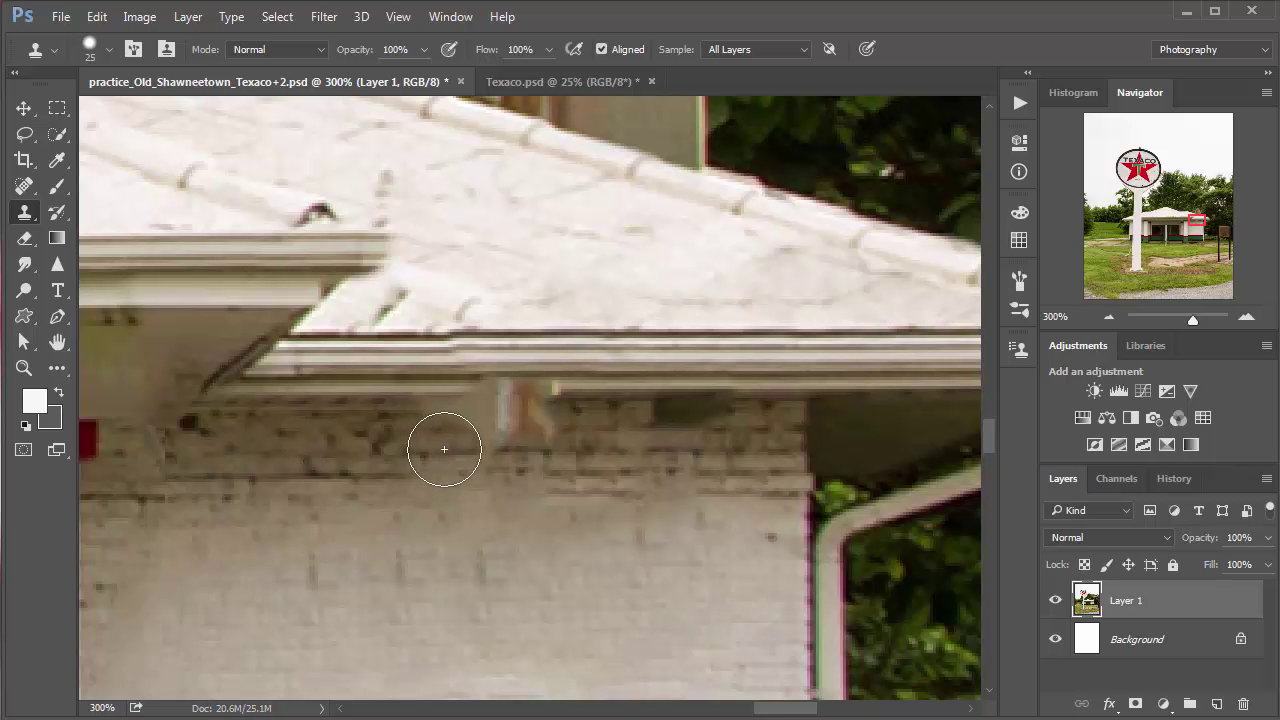
drag(444, 447, 536, 432)
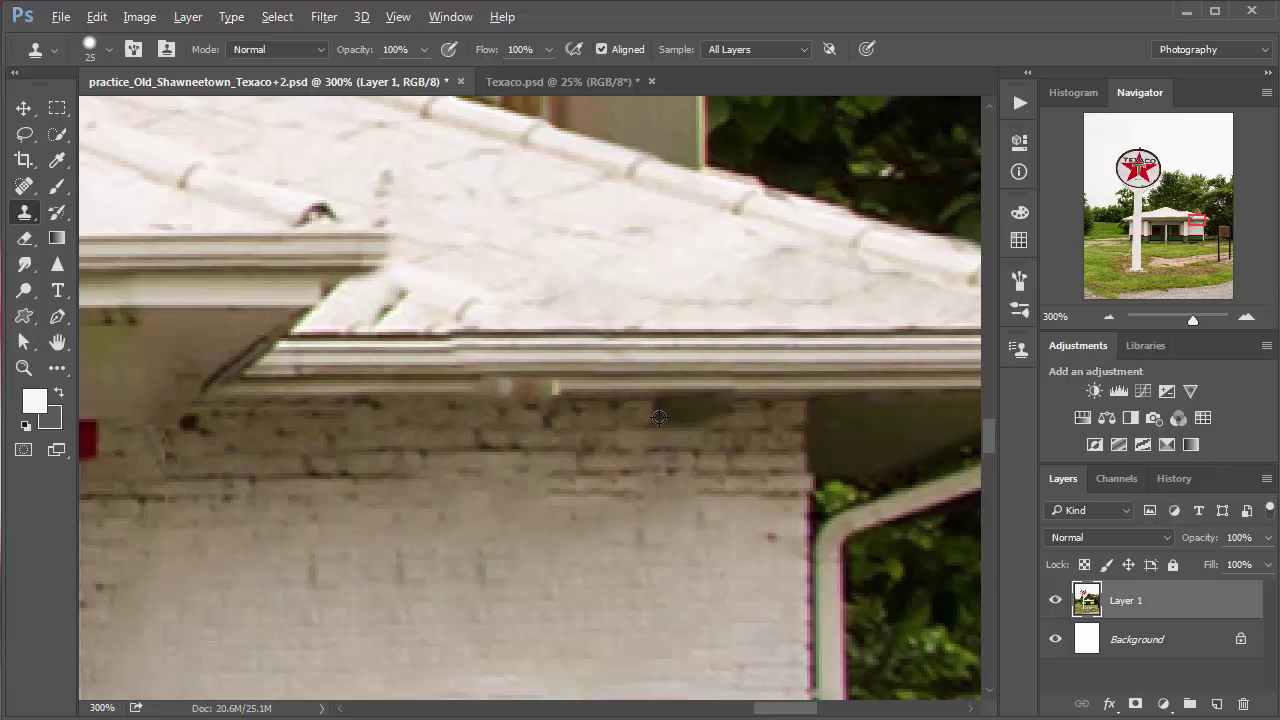
Rebuild the gutter underside where the post was, undoing the downspout touch-ups.
alt+click(374, 392)
mouse_move(515, 390)
mouse_down()
mouse_move(543, 386)
mouse_move(617, 471)
mouse_move(651, 417)
mouse_move(647, 395)
mouse_up()
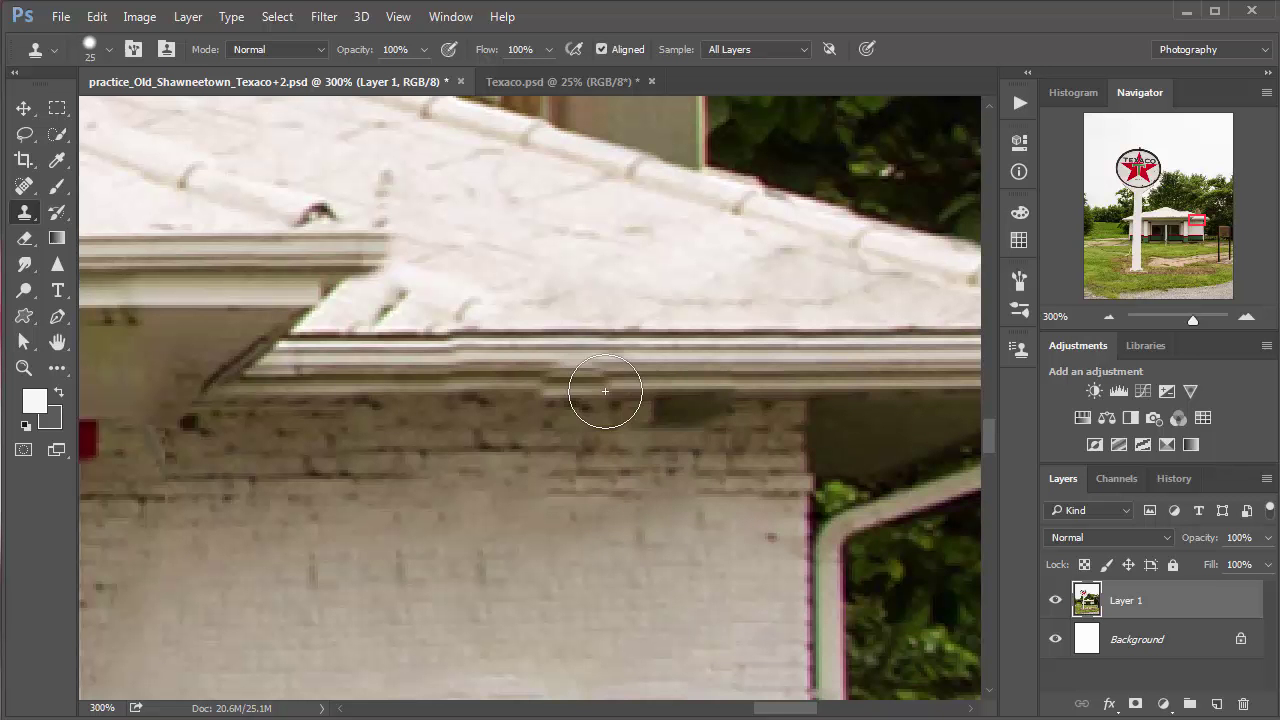
drag(609, 385, 711, 388)
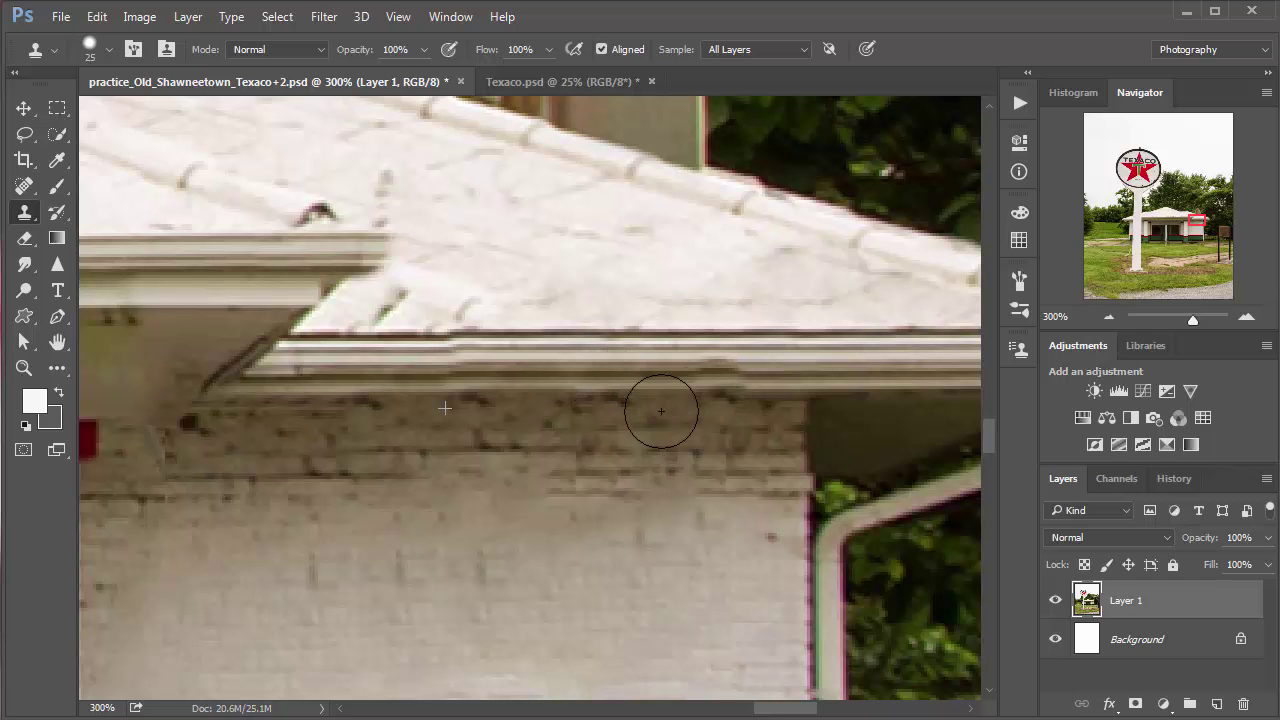
mouse_move(830, 495)
mouse_down()
mouse_move(849, 514)
mouse_move(789, 479)
mouse_up()
key(ctrl+z)
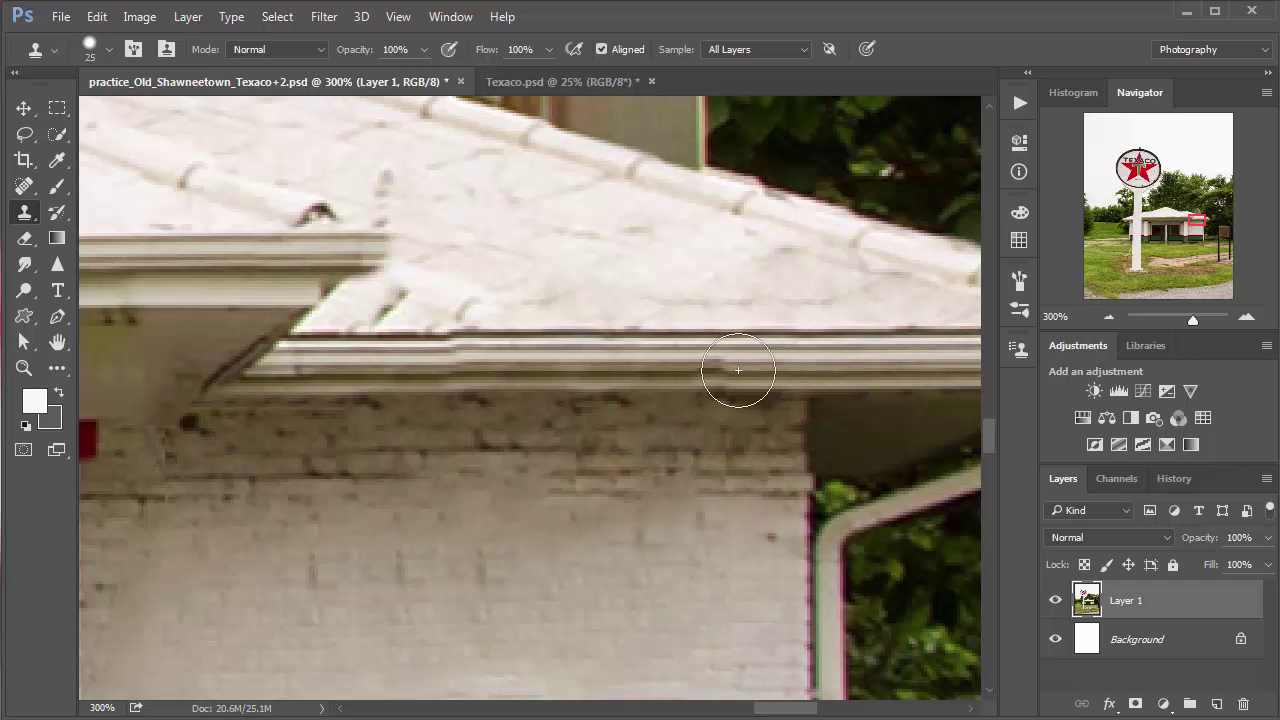
mouse_move(960, 430)
mouse_down()
mouse_move(931, 495)
mouse_move(882, 495)
mouse_up()
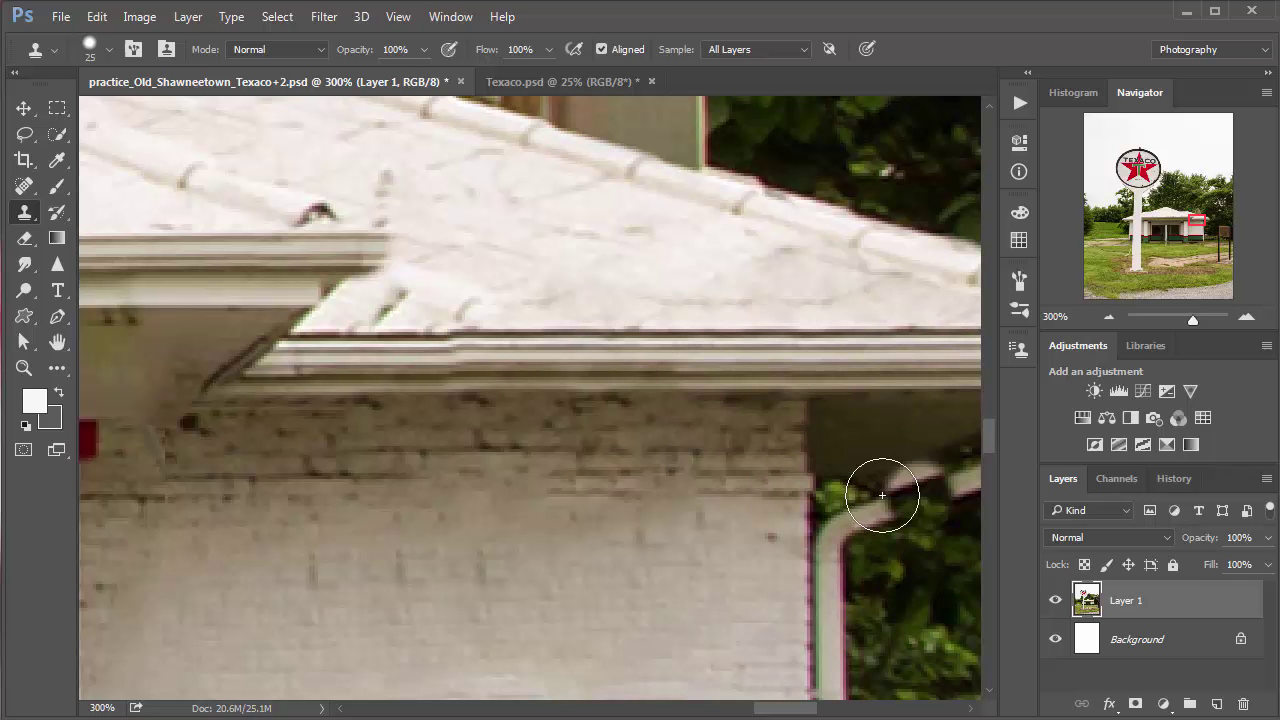
key(ctrl+z)
key(ctrl+minus)
key(ctrl+minus)
key(ctrl+minus)
key(ctrl+minus)
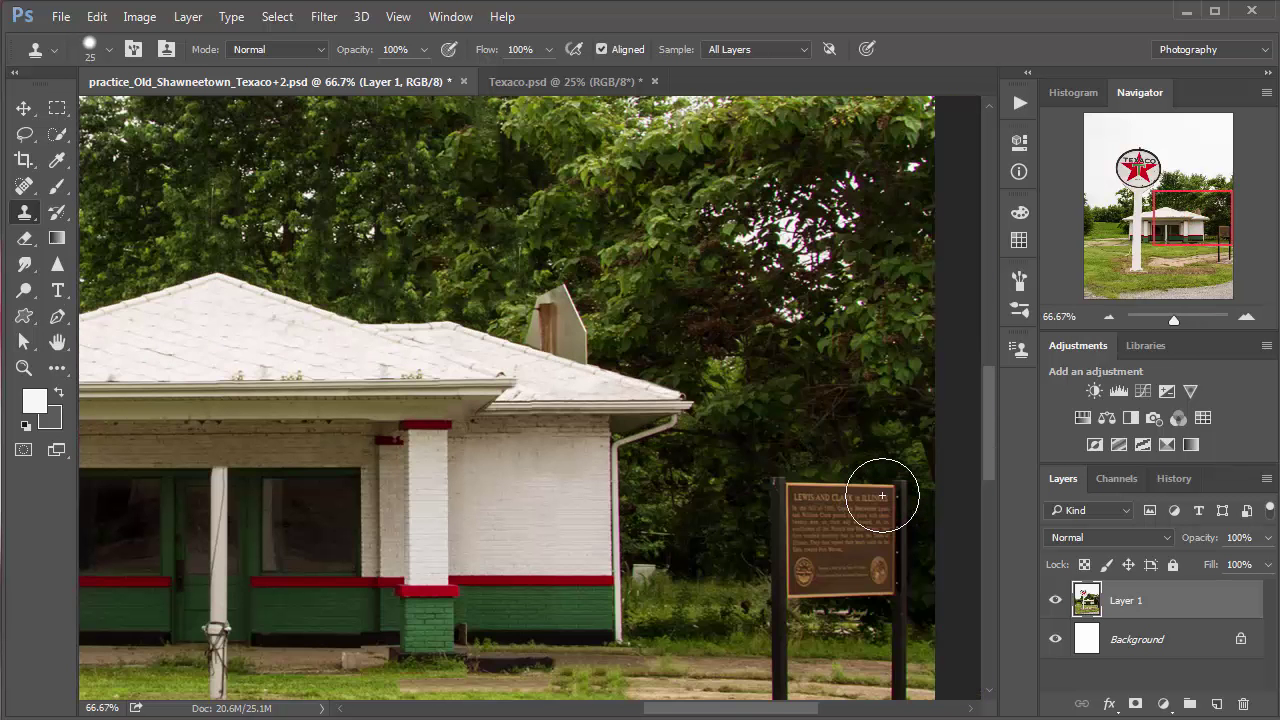
click(603, 506)
scroll(731, 486, left, 5)
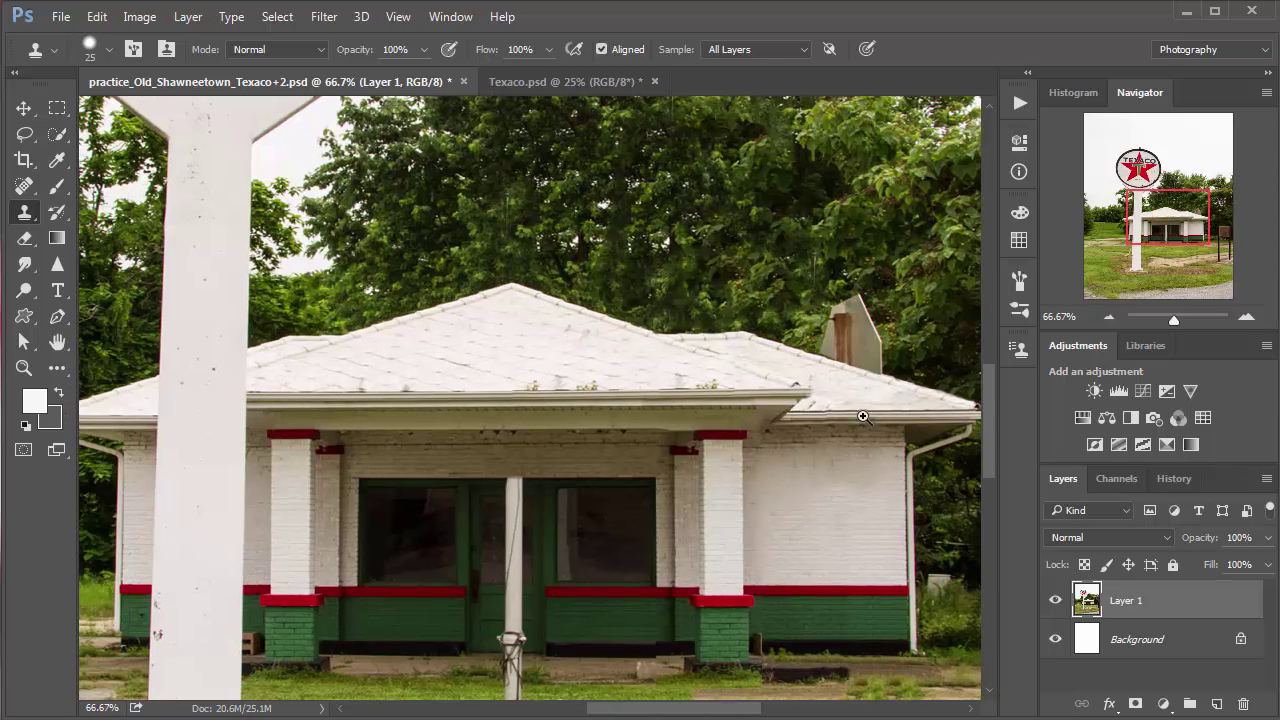
ctrl+click(876, 367)
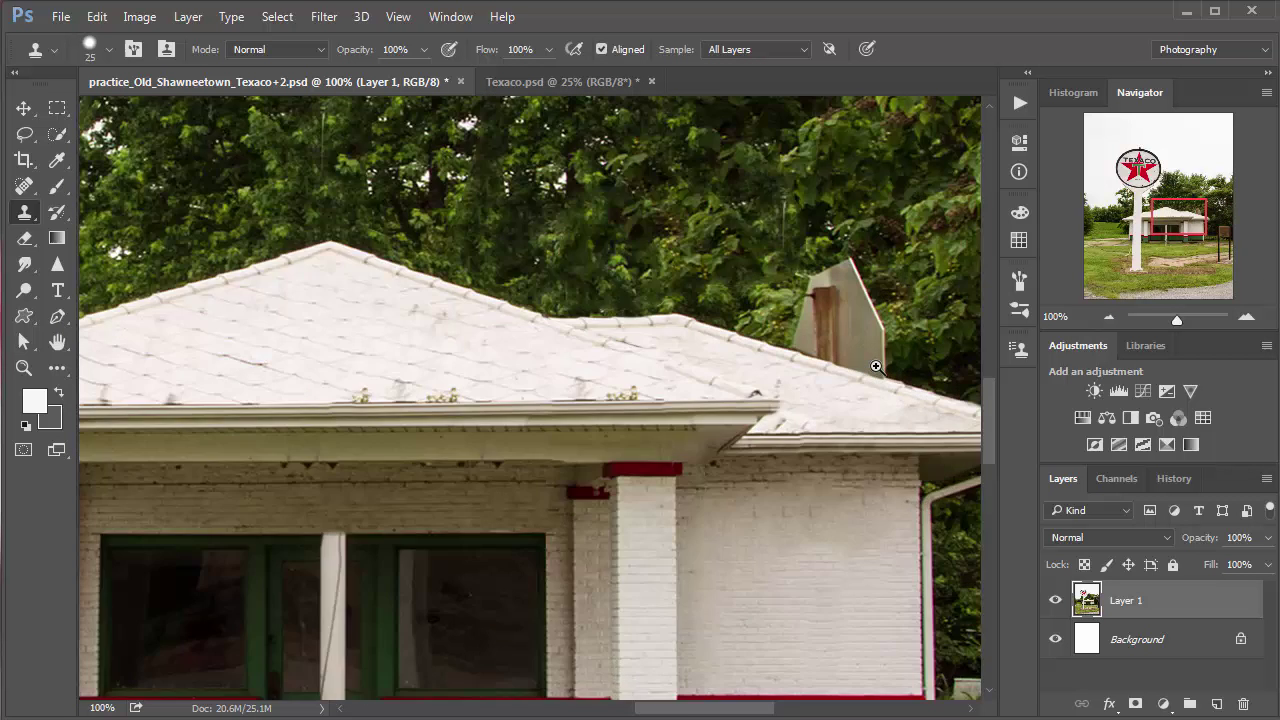
ctrl+click(876, 370)
drag(635, 414, 373, 450)
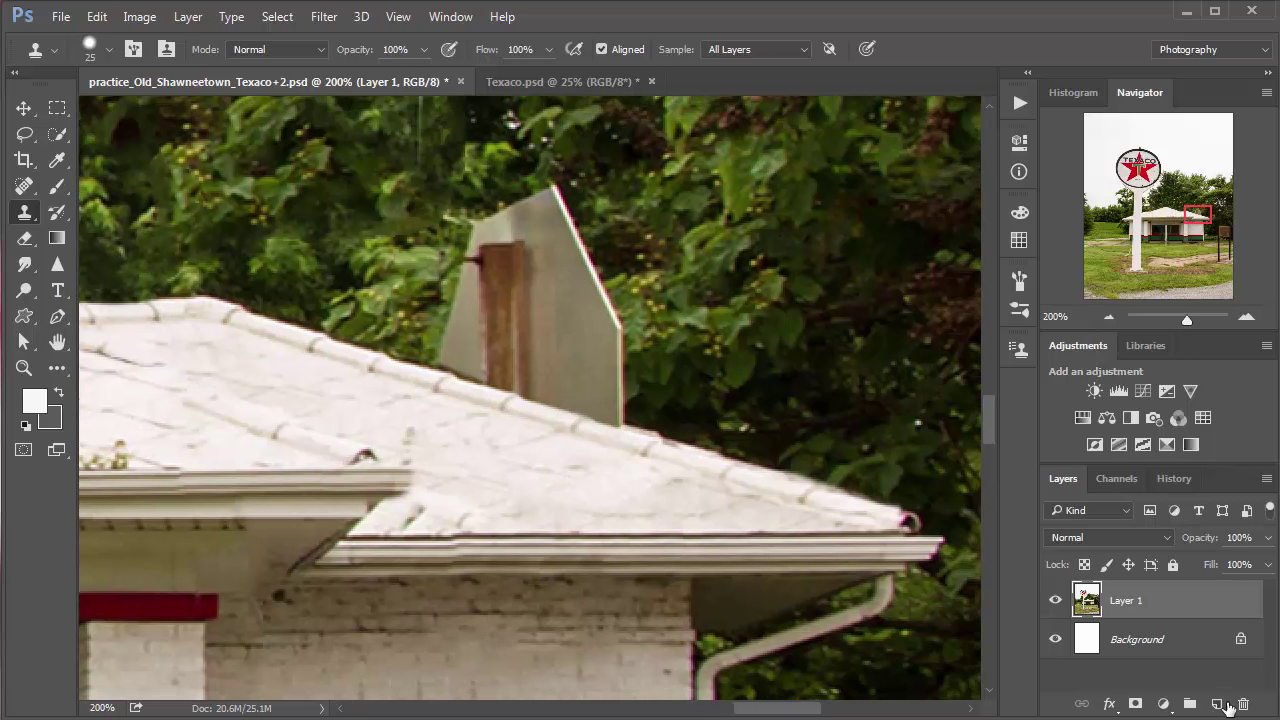
click(1217, 706)
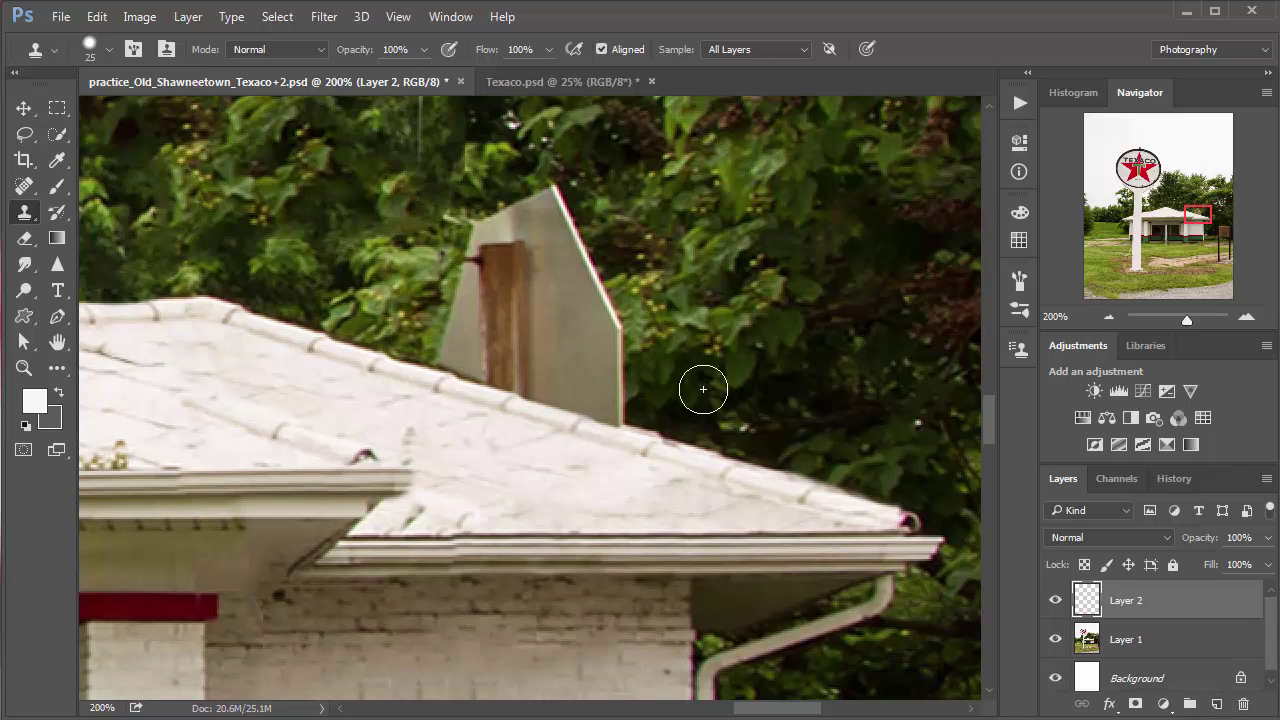
click(595, 352)
key(ctrl+z)
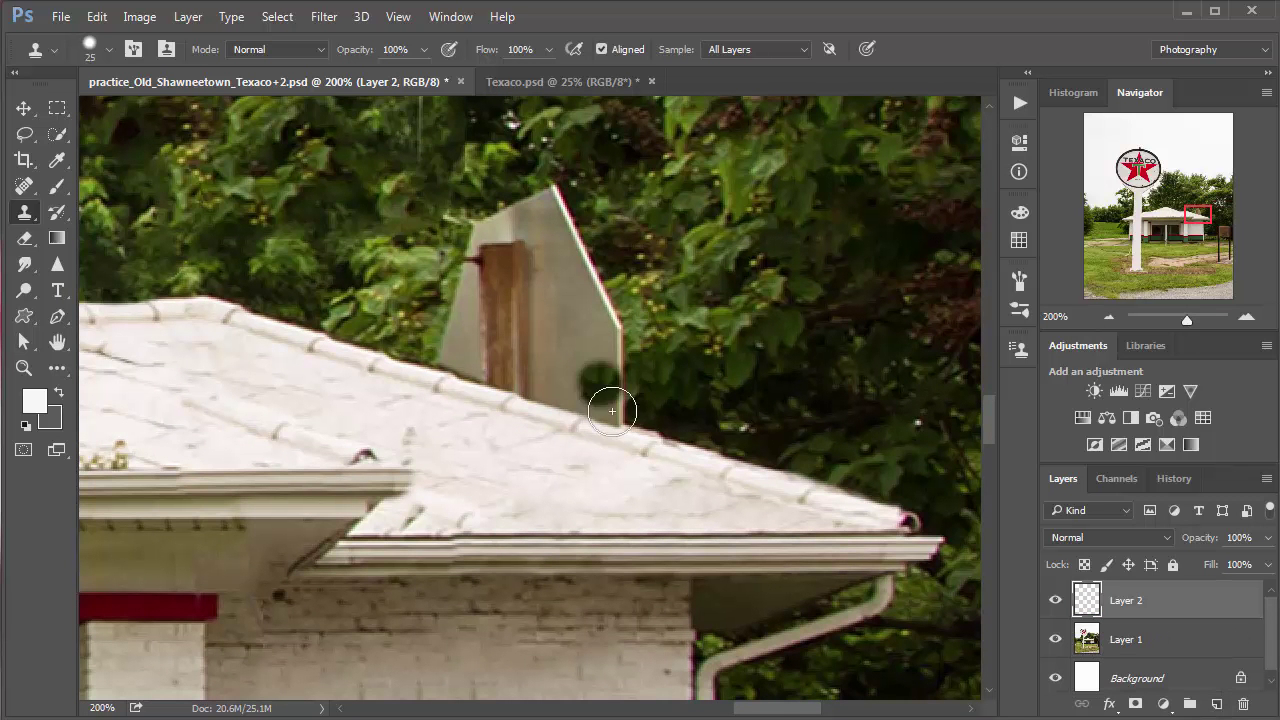
scroll(835, 365, up, 4)
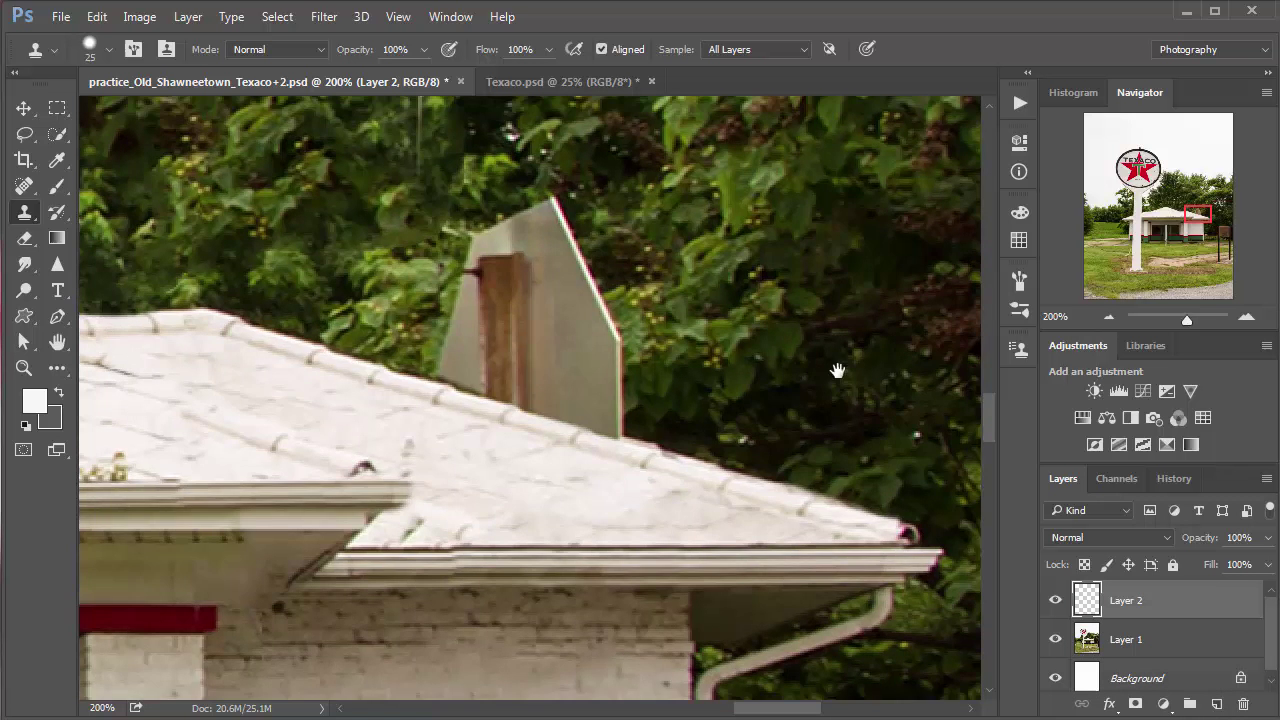
key(bracketleft)
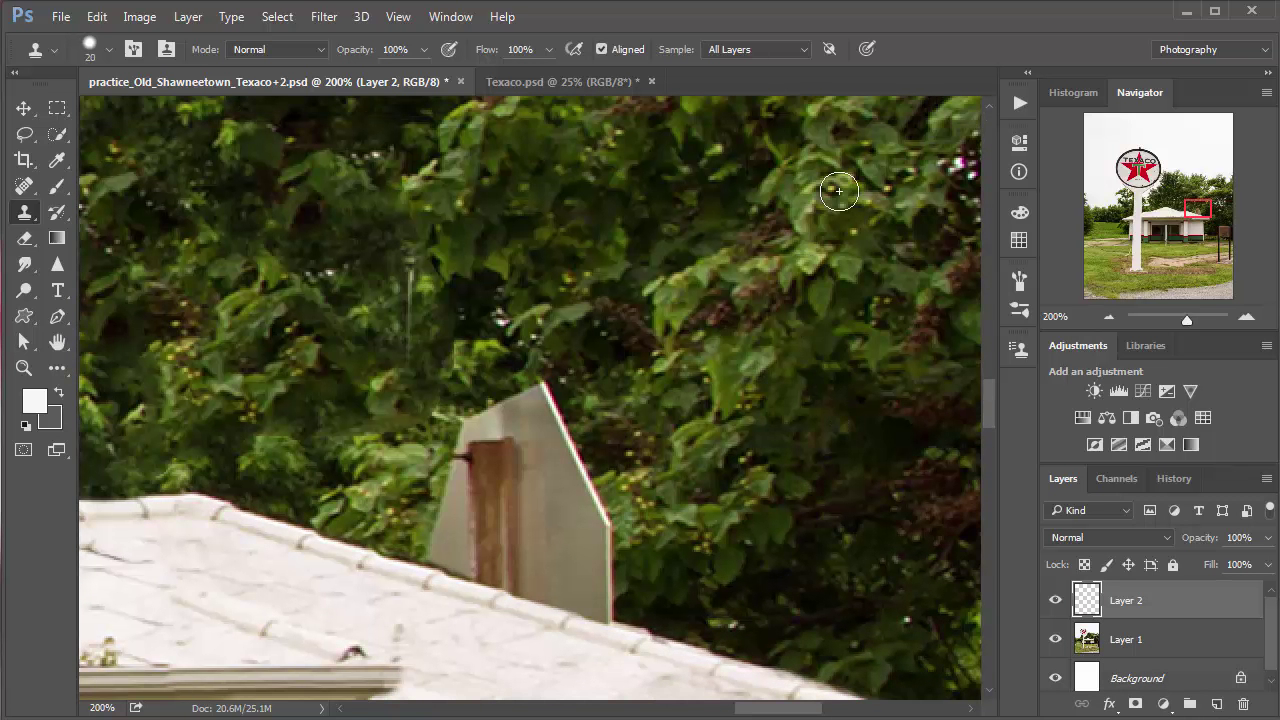
alt+click(845, 158)
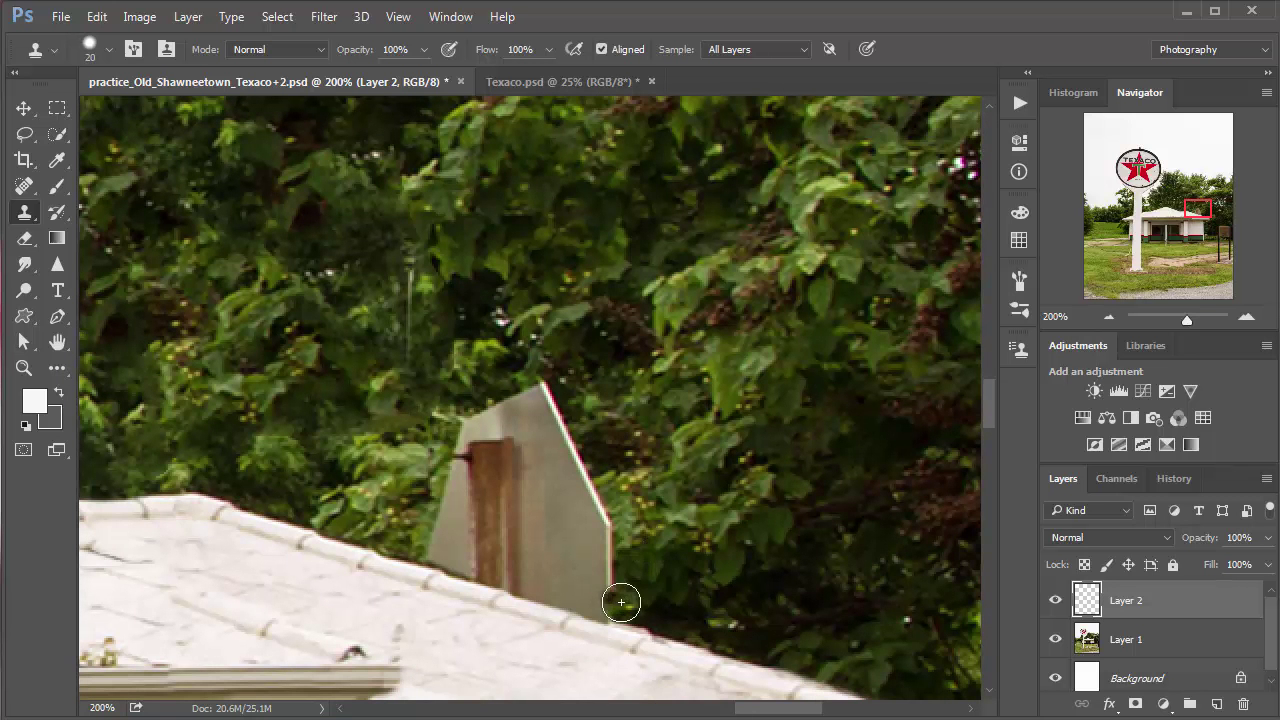
mouse_move(621, 602)
mouse_down()
mouse_move(545, 590)
mouse_move(409, 529)
mouse_up()
alt+click(697, 455)
drag(572, 466, 627, 486)
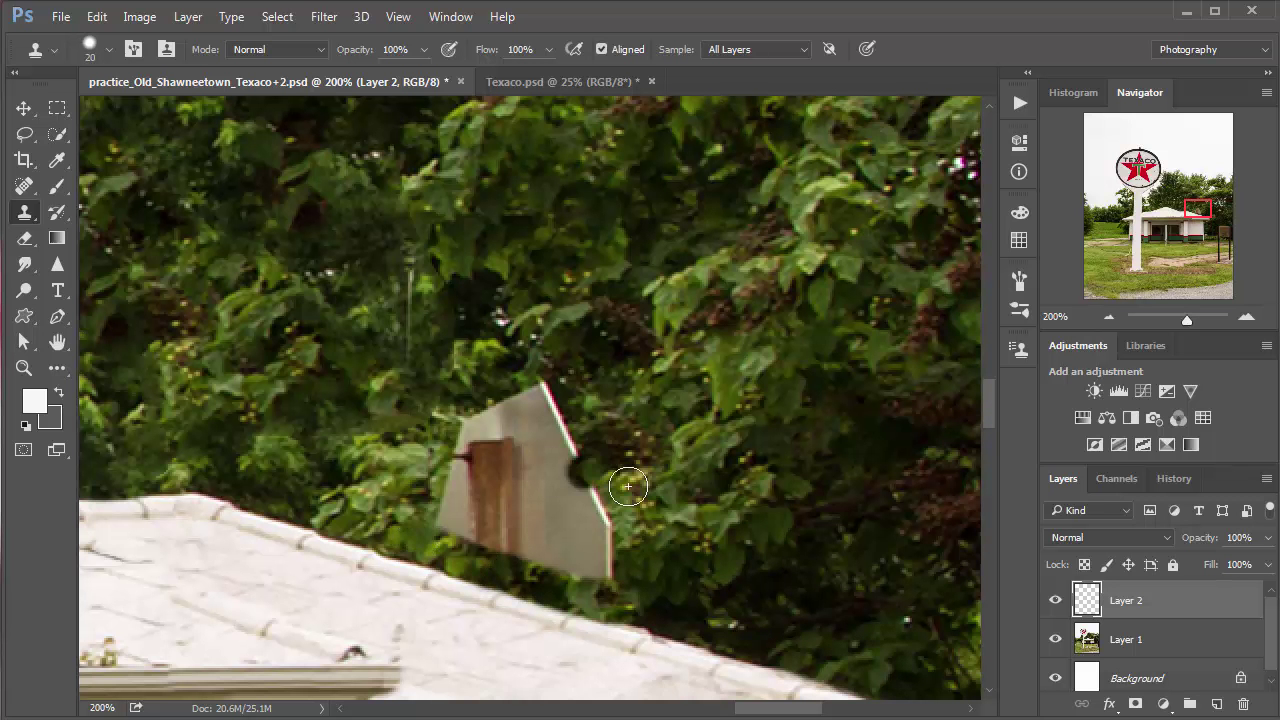
key(ctrl+z)
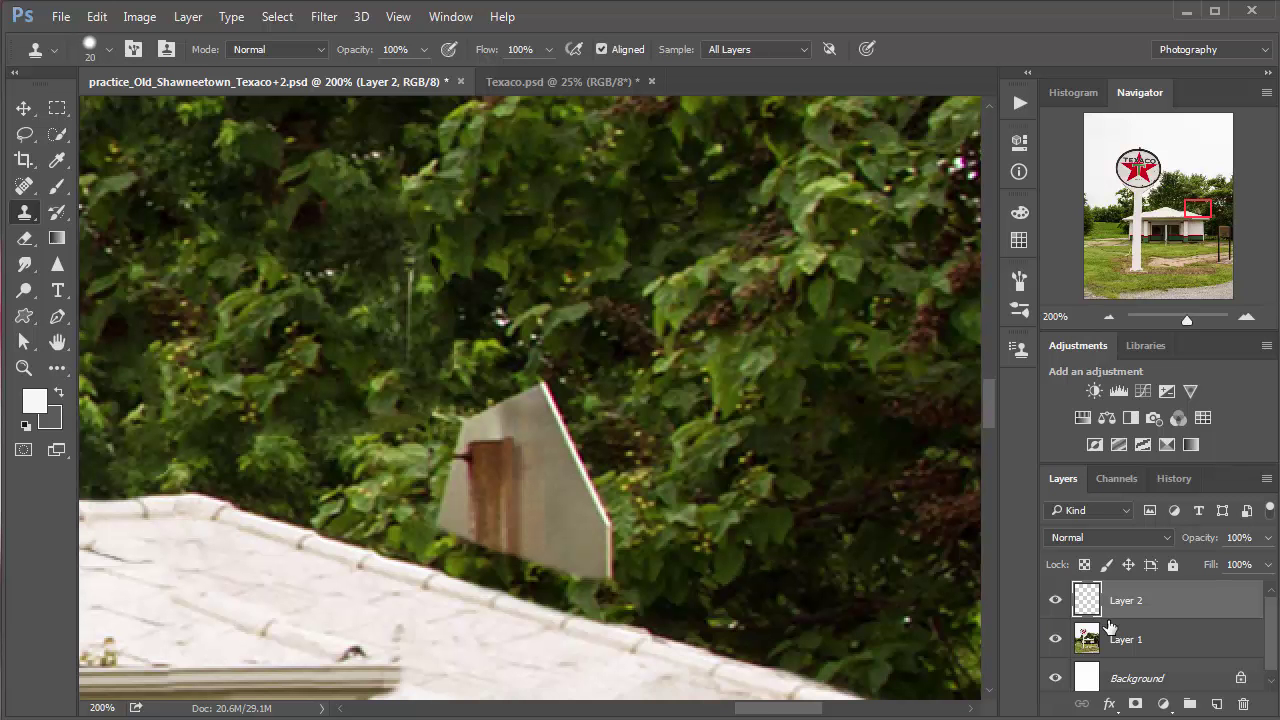
key(Delete)
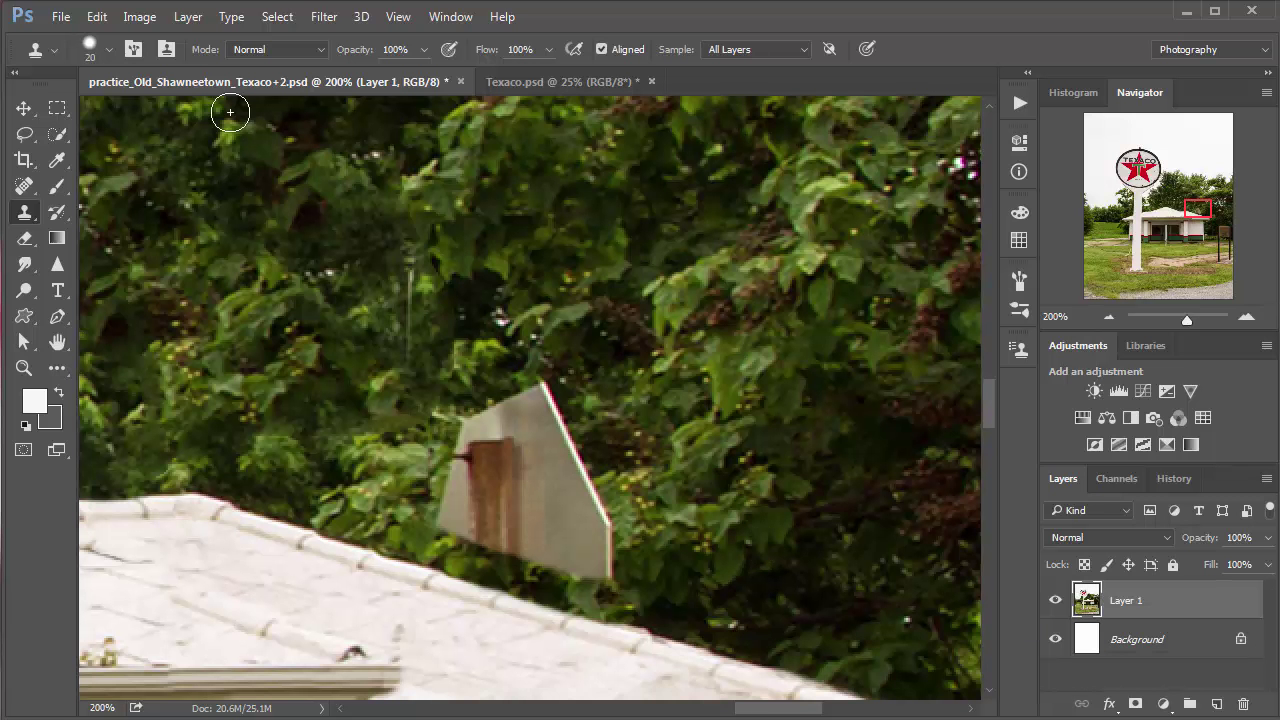
Lasso the metal roof sign, Content-Aware Fill it away, and deselect.
click(25, 134)
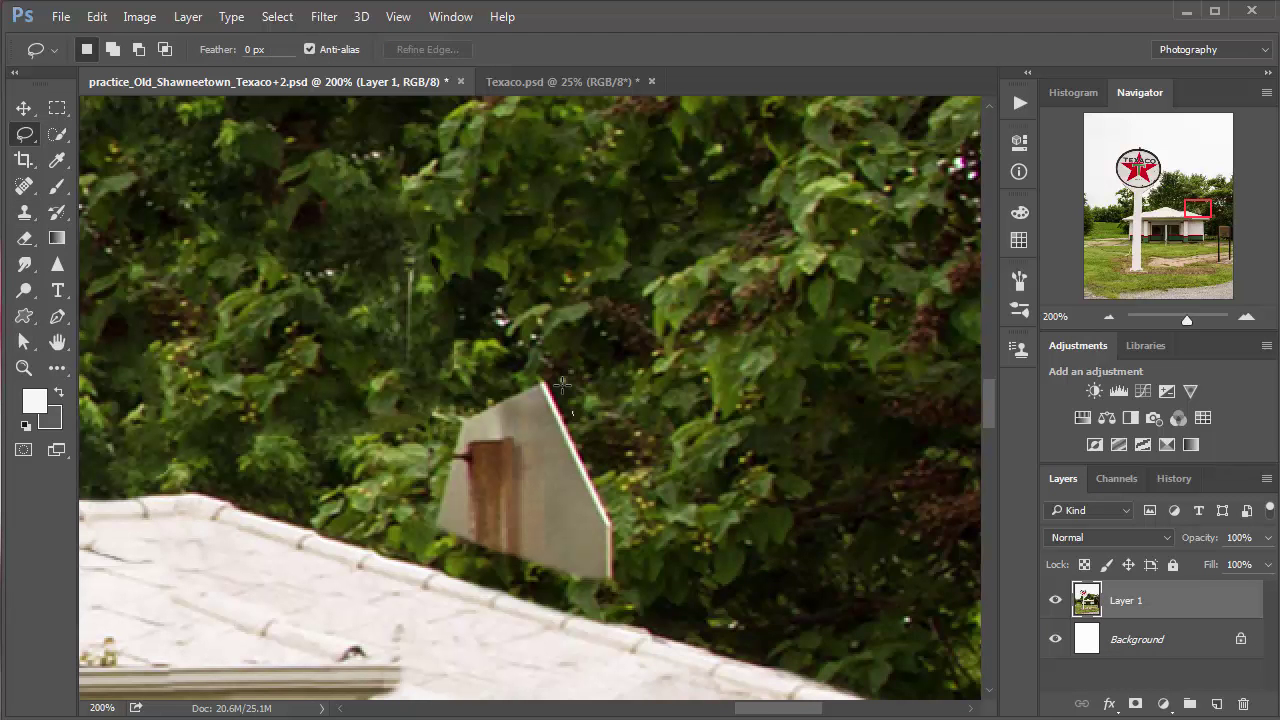
mouse_move(562, 383)
mouse_down()
mouse_move(470, 397)
mouse_move(436, 434)
mouse_move(419, 495)
mouse_move(437, 535)
mouse_move(488, 568)
mouse_move(606, 595)
mouse_move(629, 571)
mouse_move(624, 505)
mouse_up()
click(97, 17)
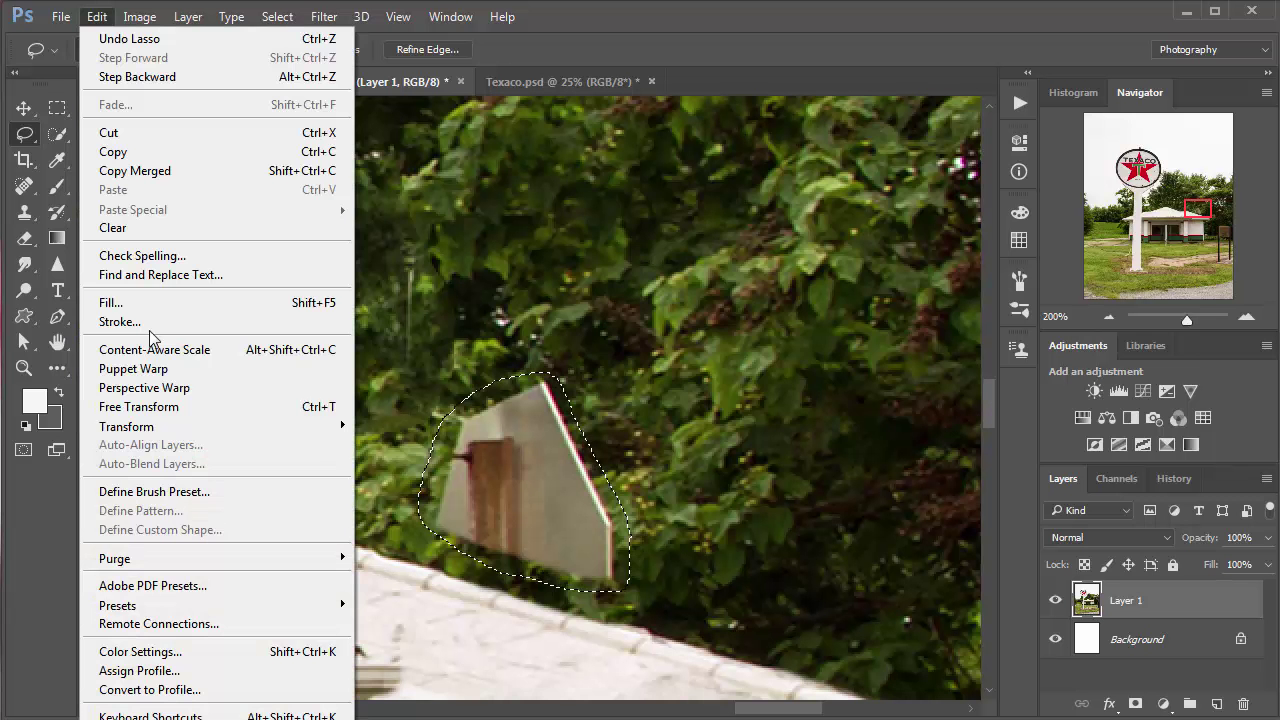
click(150, 303)
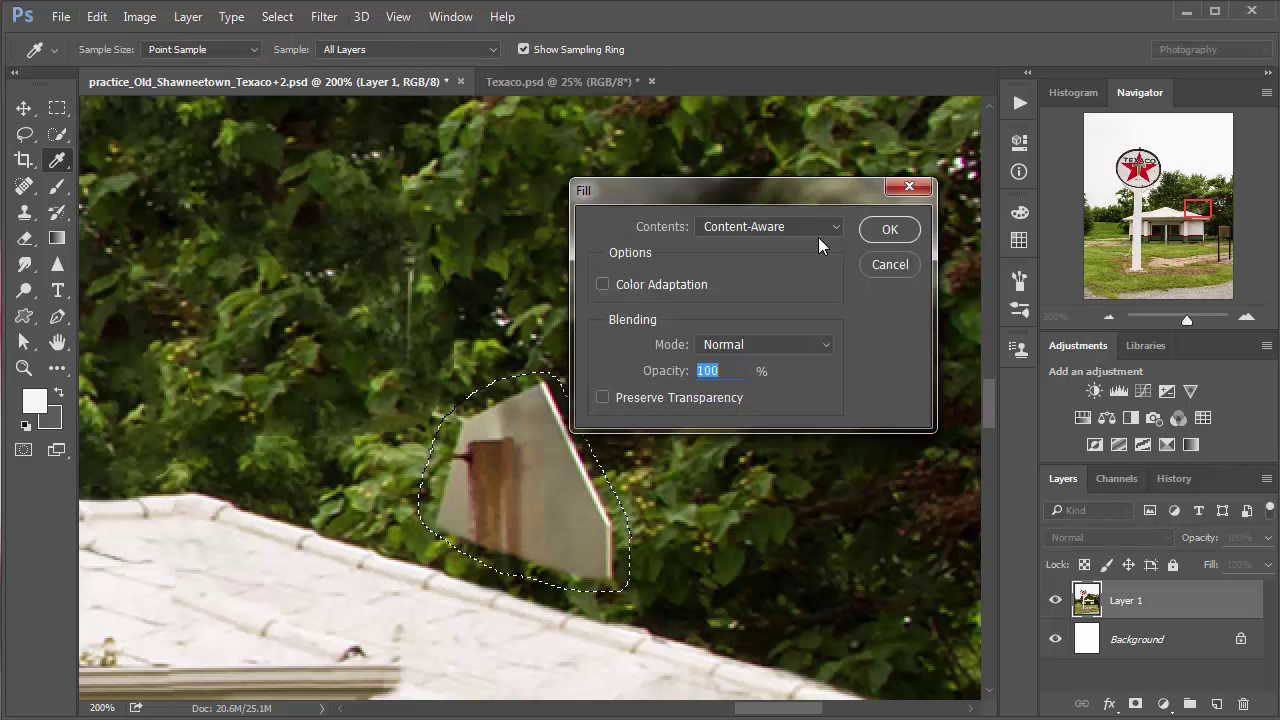
click(896, 229)
key(ctrl+d)
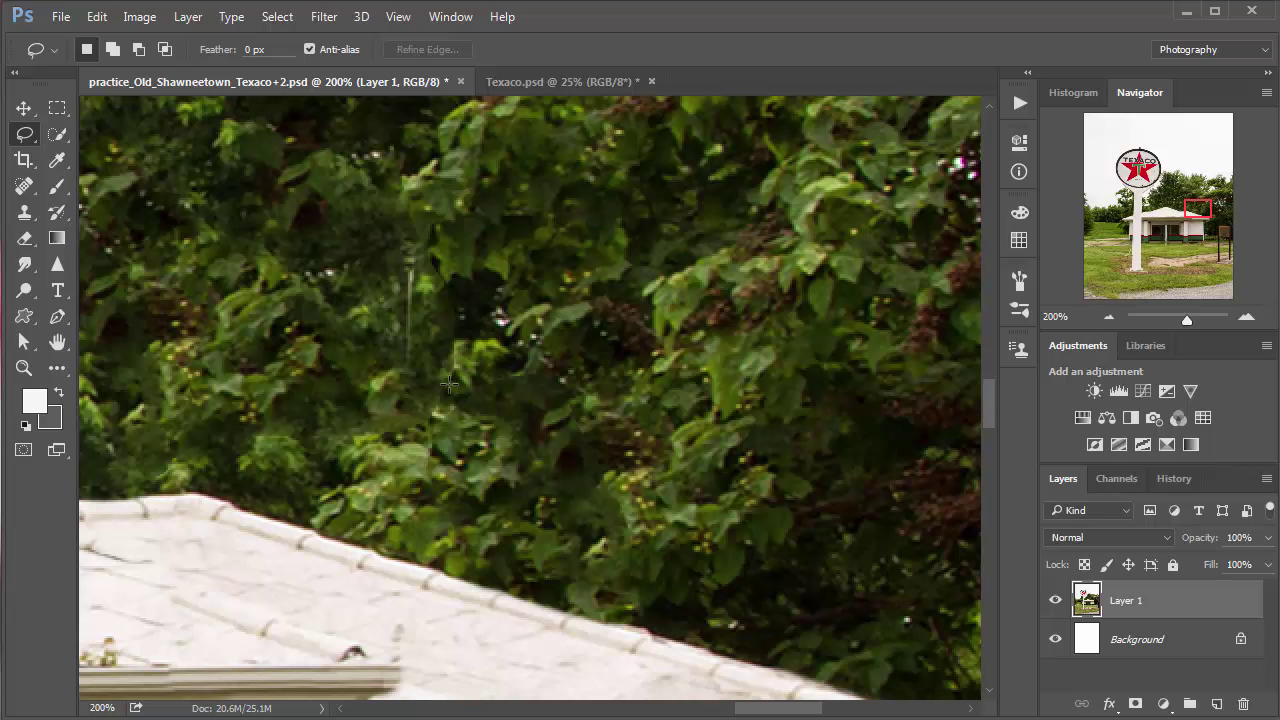
Heal away the thin wire in the foliage with the Spot Healing Brush.
click(25, 187)
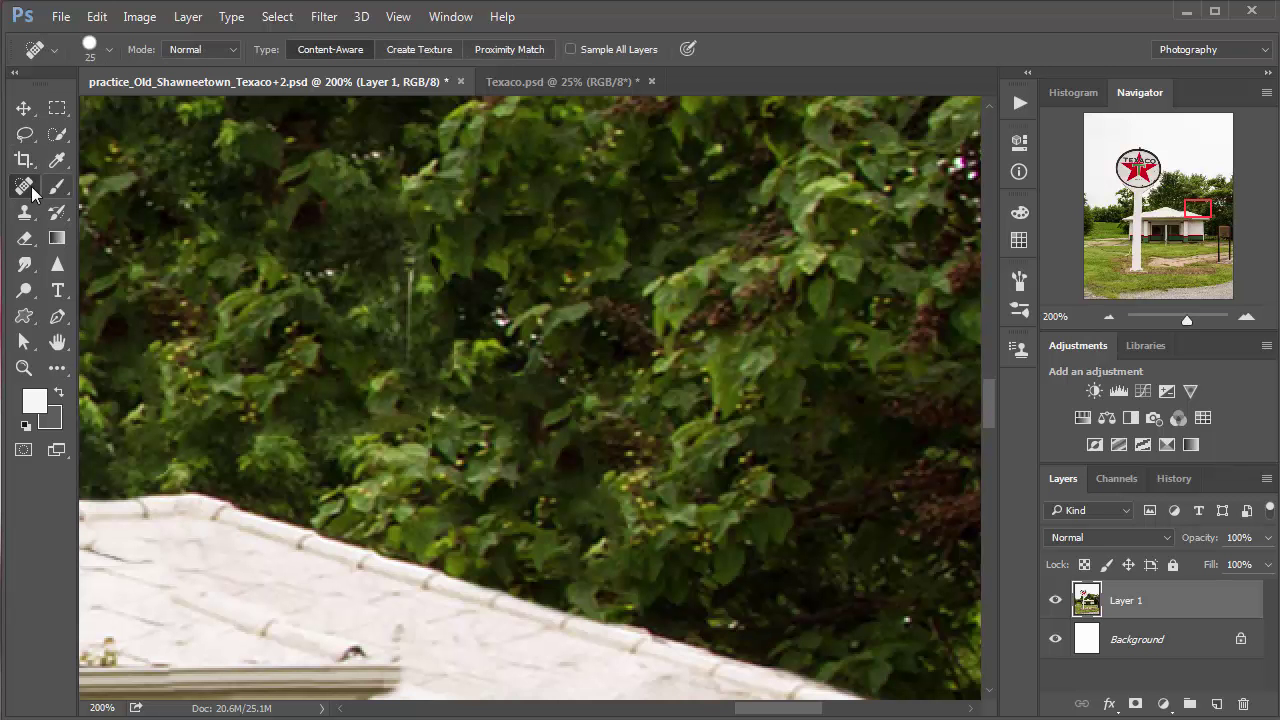
right_click(25, 187)
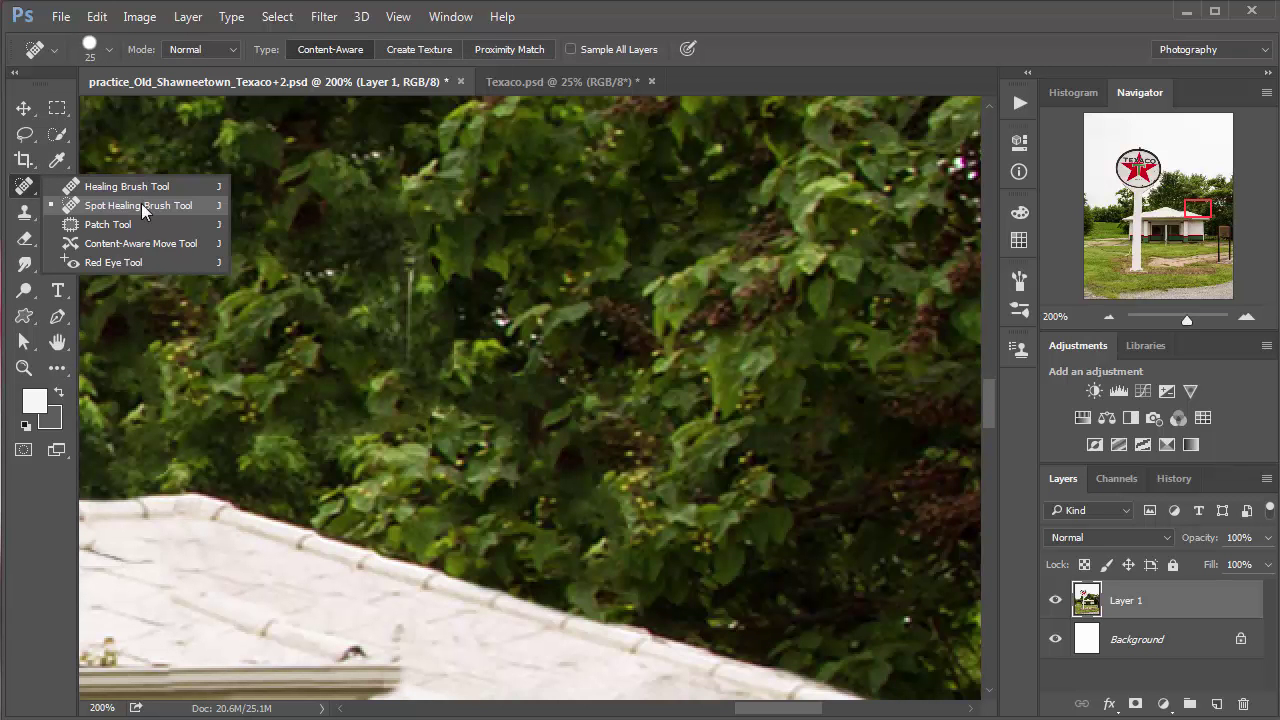
click(141, 203)
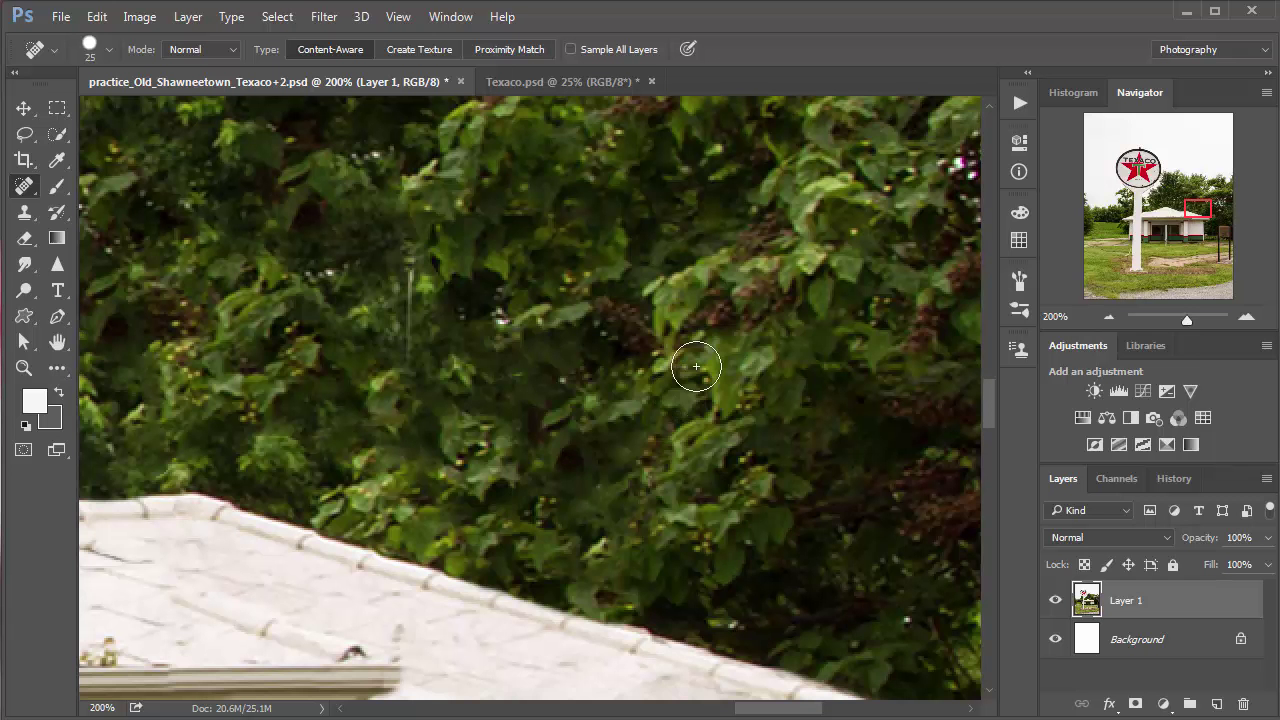
drag(429, 277, 423, 369)
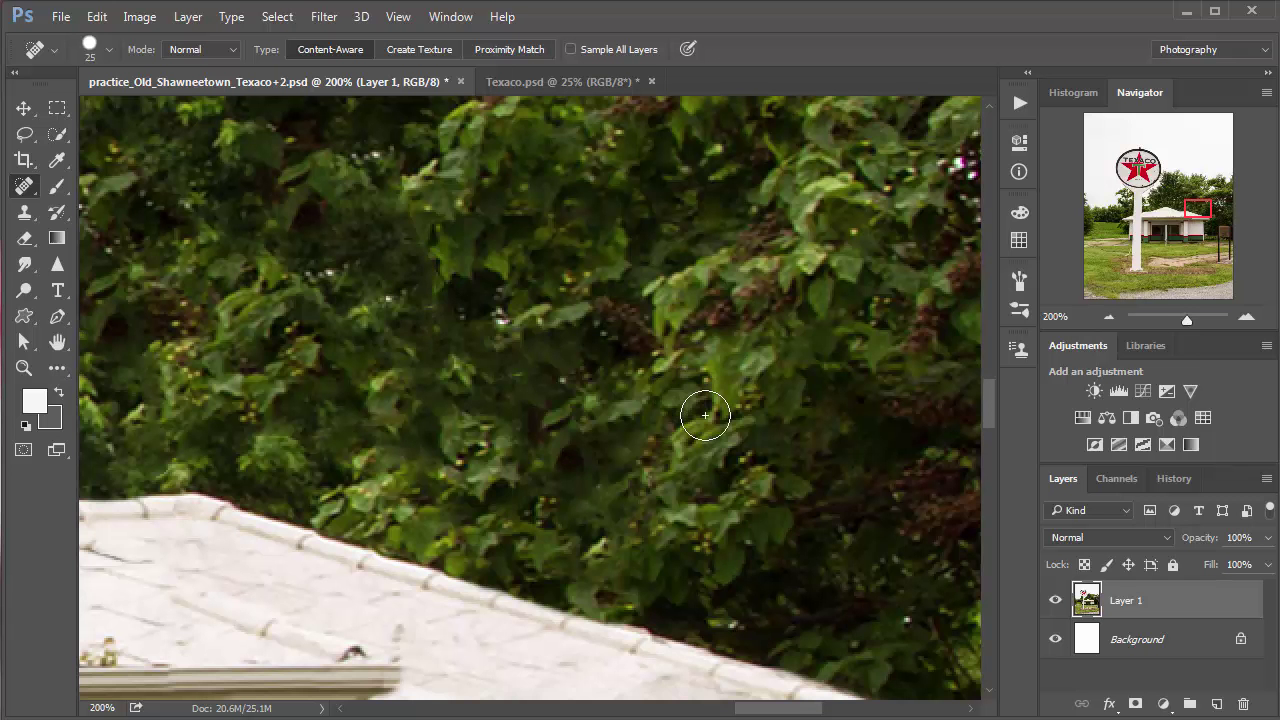
Heal away the leaning stick in the grass beside the pole.
scroll(705, 415, down, 5)
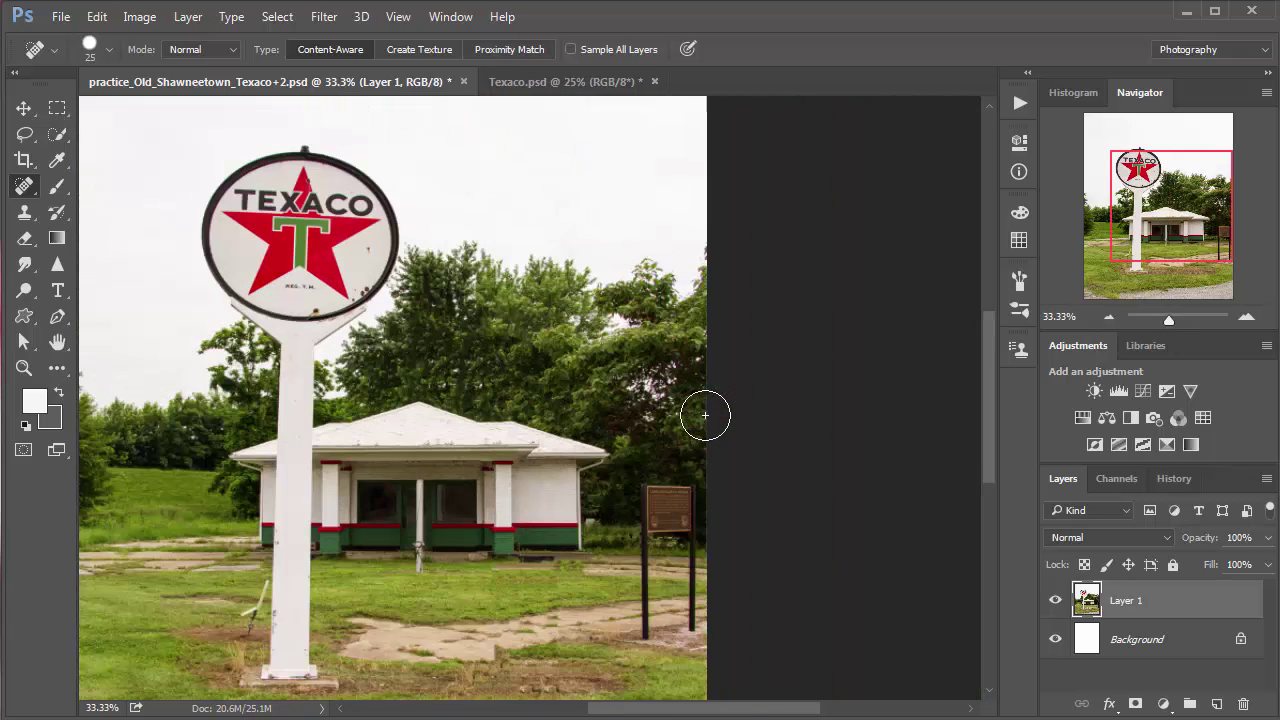
scroll(705, 415, down, 1)
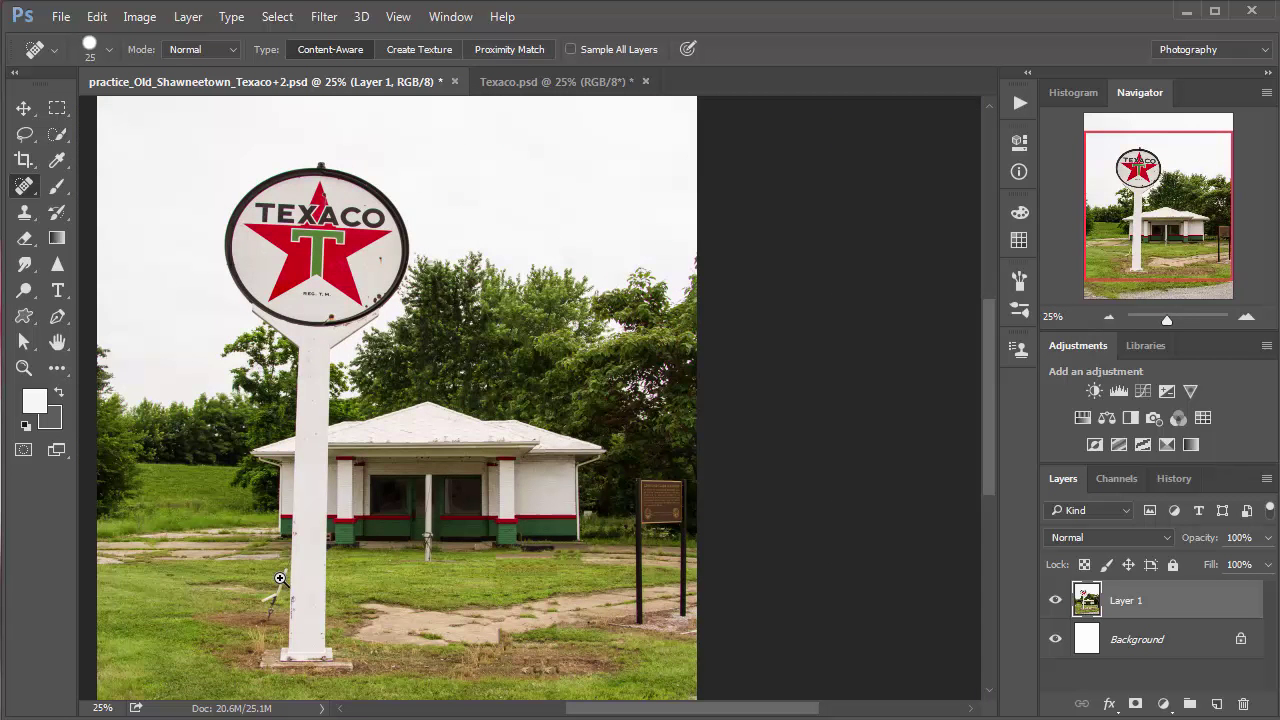
scroll(276, 591, up, 2)
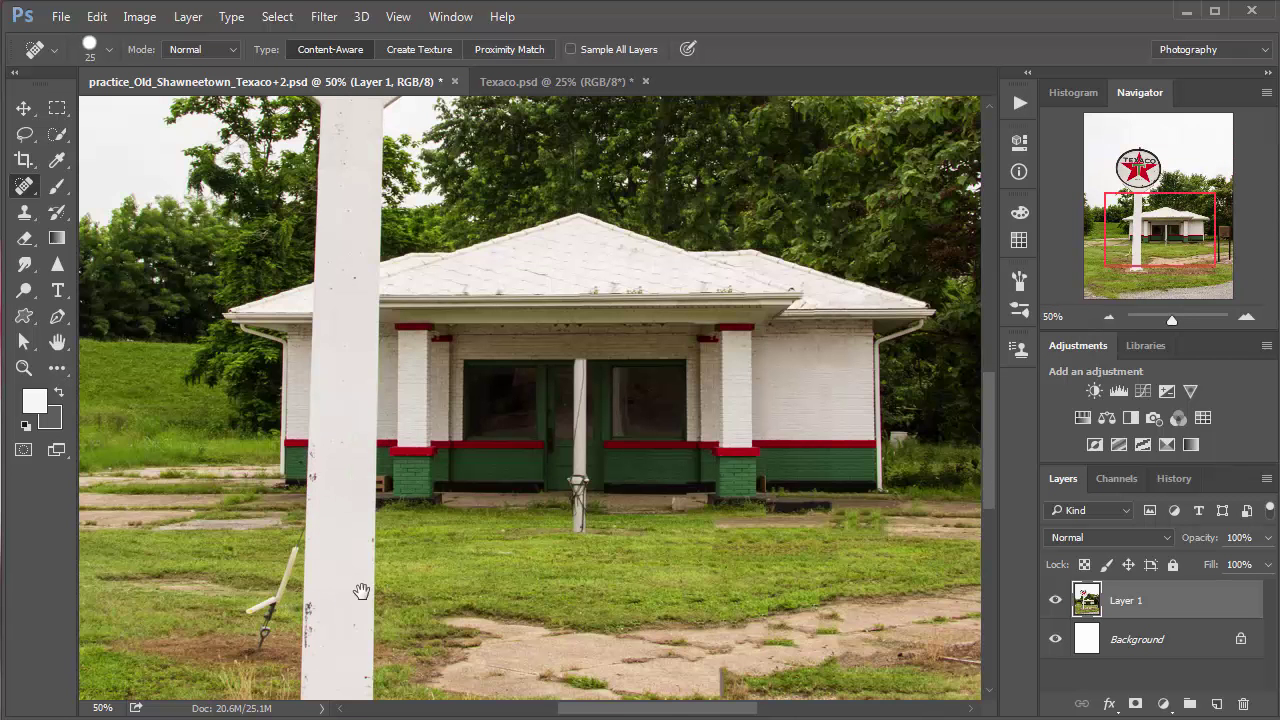
scroll(360, 591, down, 4)
scroll(360, 591, left, 4)
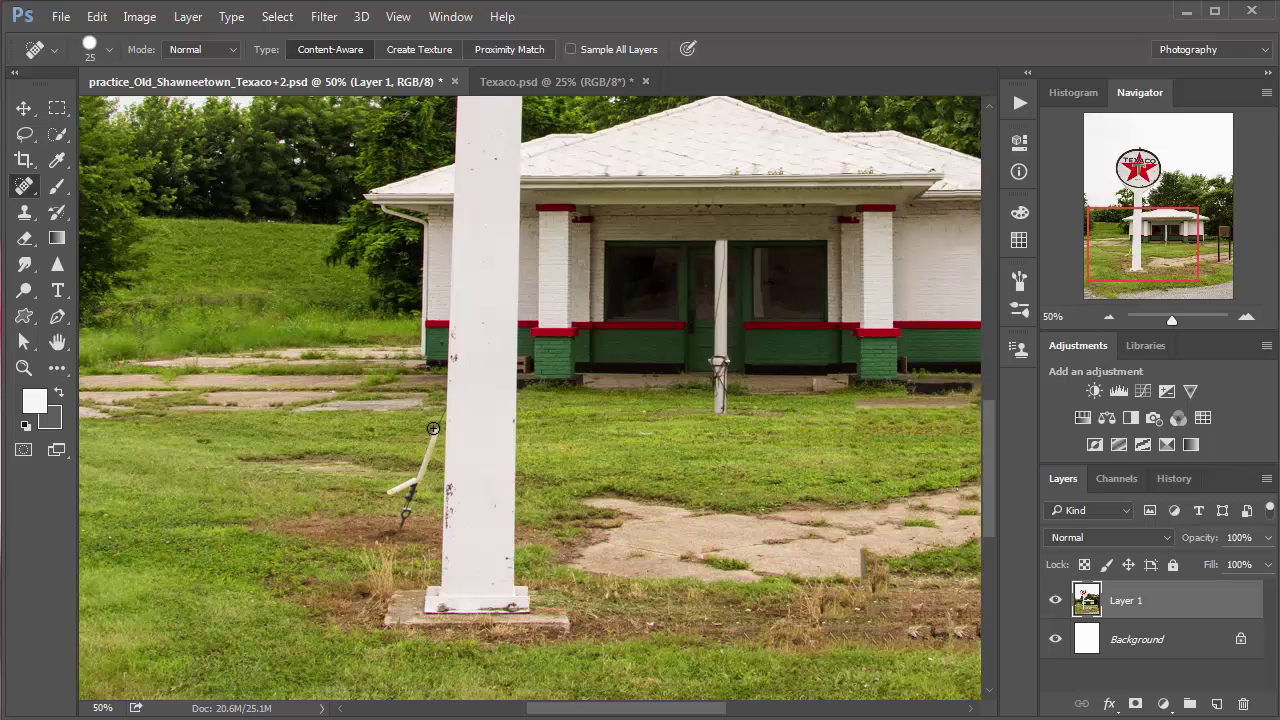
mouse_move(433, 433)
mouse_down()
mouse_move(400, 528)
mouse_move(388, 493)
mouse_move(401, 488)
mouse_up()
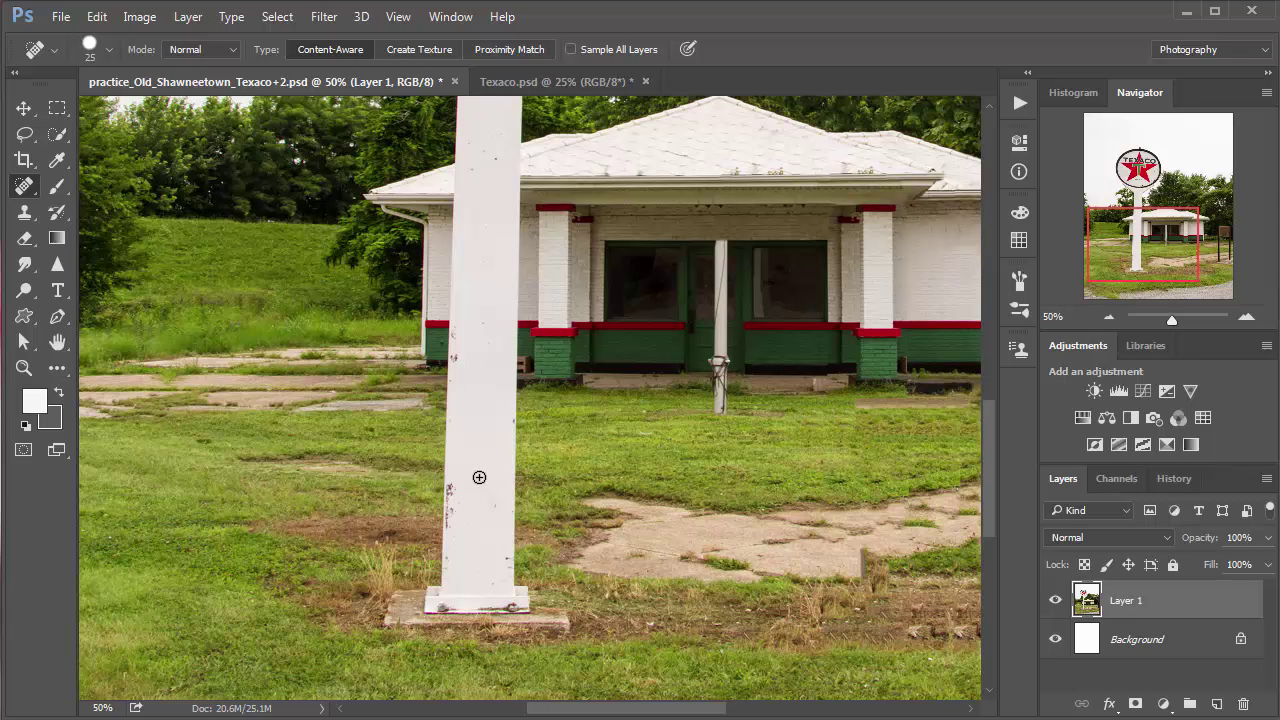
drag(449, 500, 608, 221)
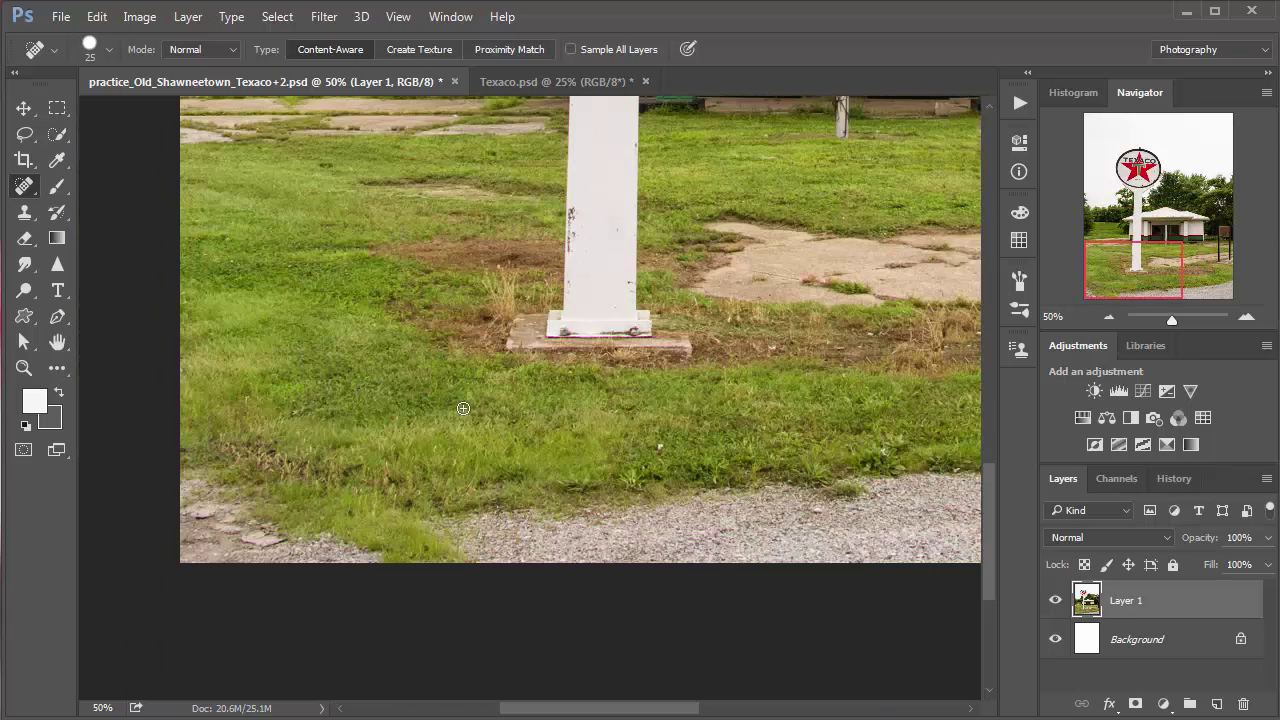
Fit the photo in the window, save the document, and enlarge the healing brush to 200 px.
key(ctrl+0)
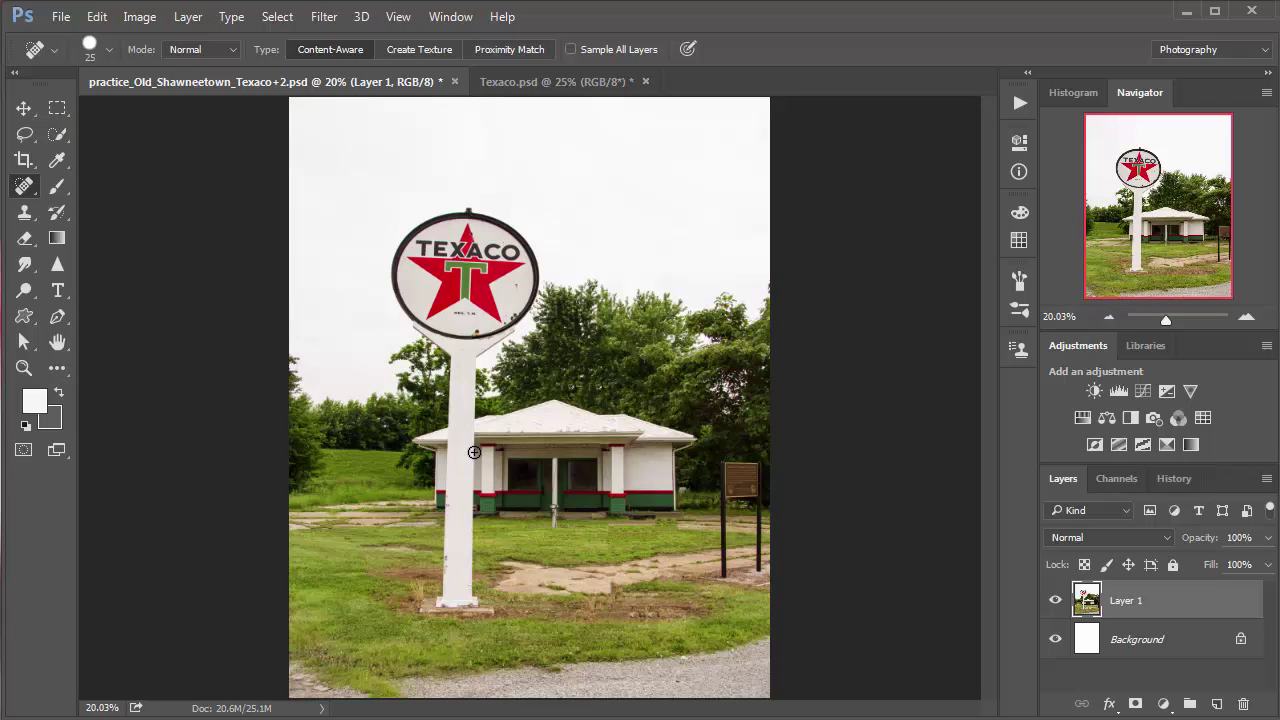
key(ctrl+s)
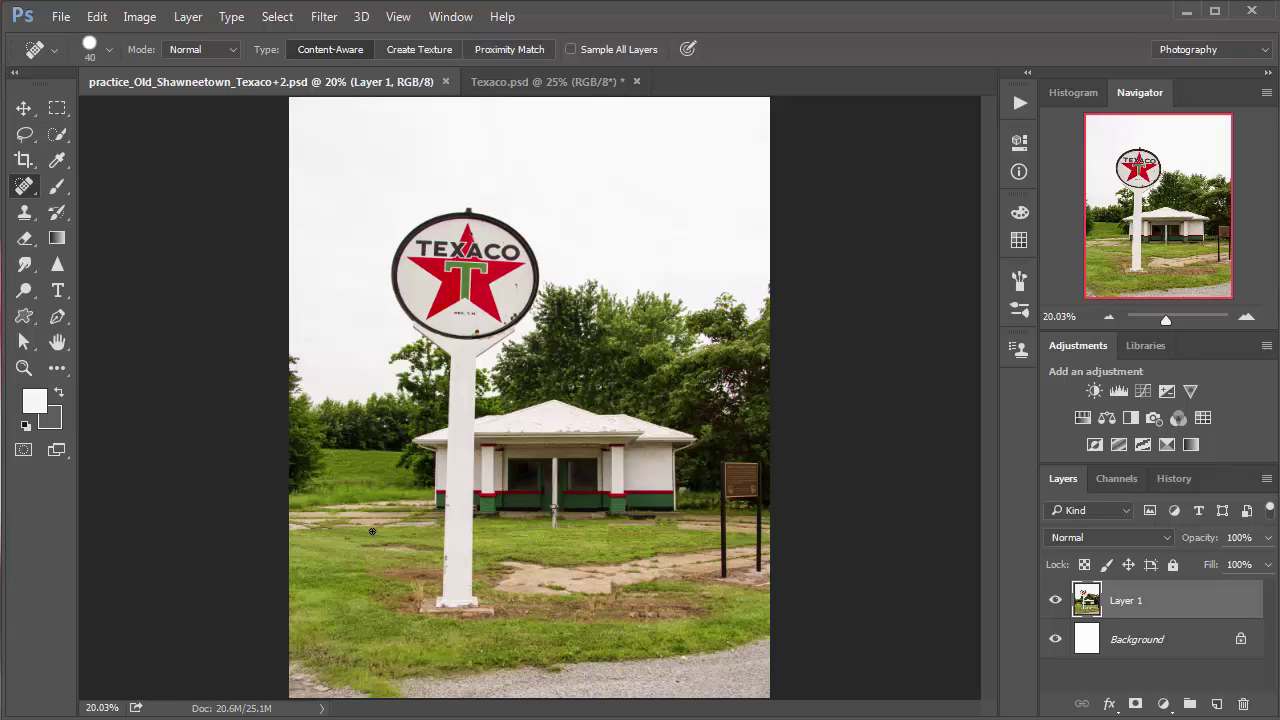
key(bracketright)
key(bracketright)
key(bracketright)
key(bracketright)
key(bracketright)
key(bracketright)
key(bracketright)
key(bracketright)
key(bracketright)
key(bracketright)
Heal the bare patch left of the pole and the bottom-left gravel into grass.
drag(399, 511, 277, 530)
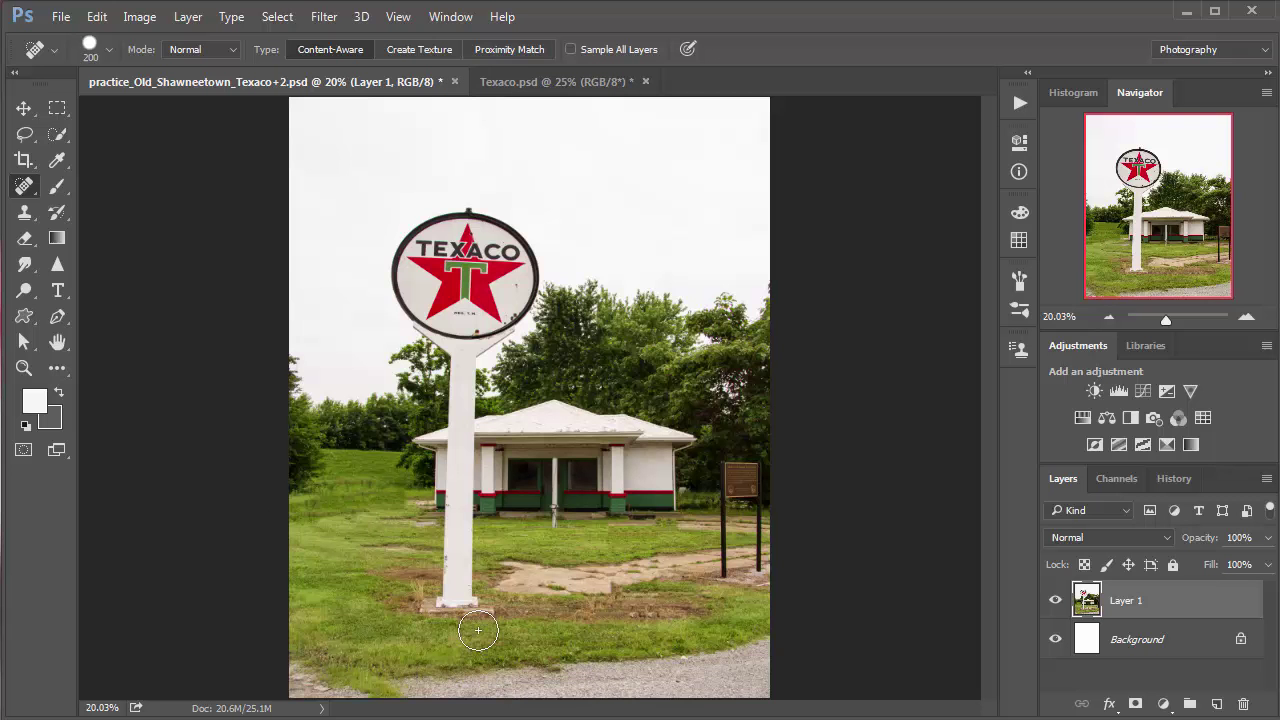
click(420, 518)
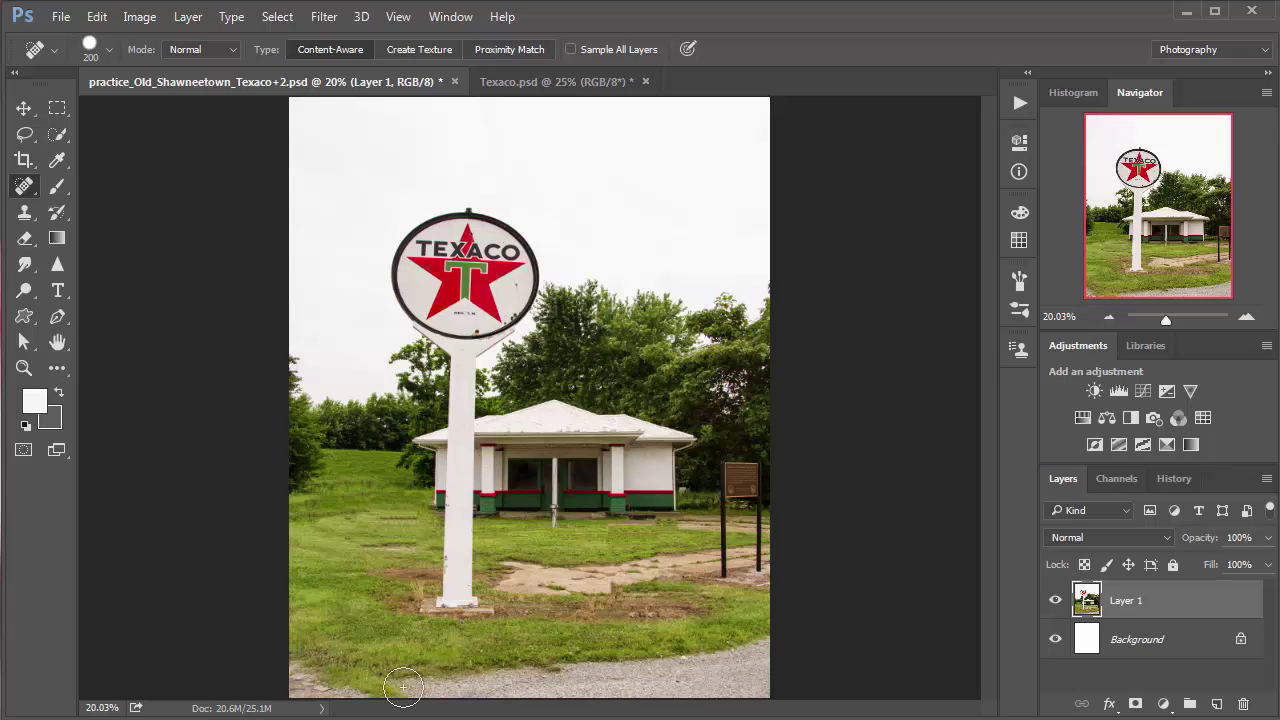
drag(297, 679, 298, 652)
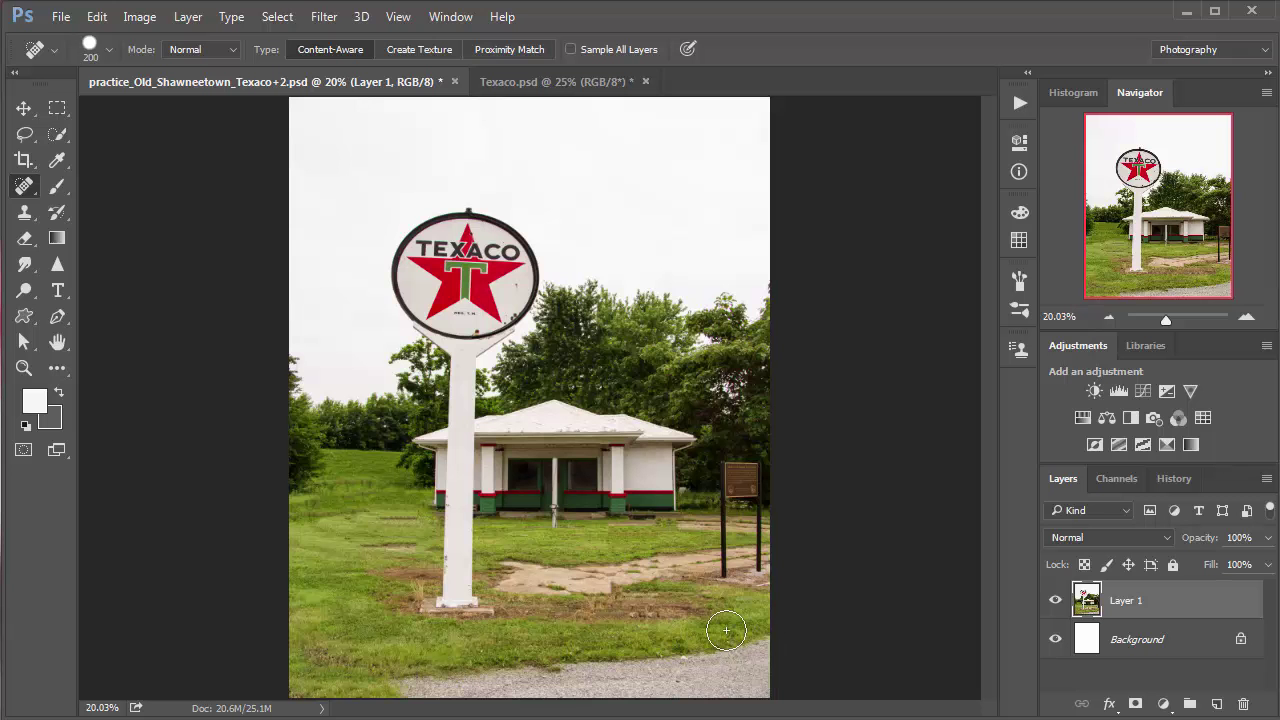
mouse_move(726, 630)
mouse_down()
mouse_move(526, 673)
mouse_move(394, 683)
mouse_move(530, 700)
mouse_move(372, 682)
mouse_up()
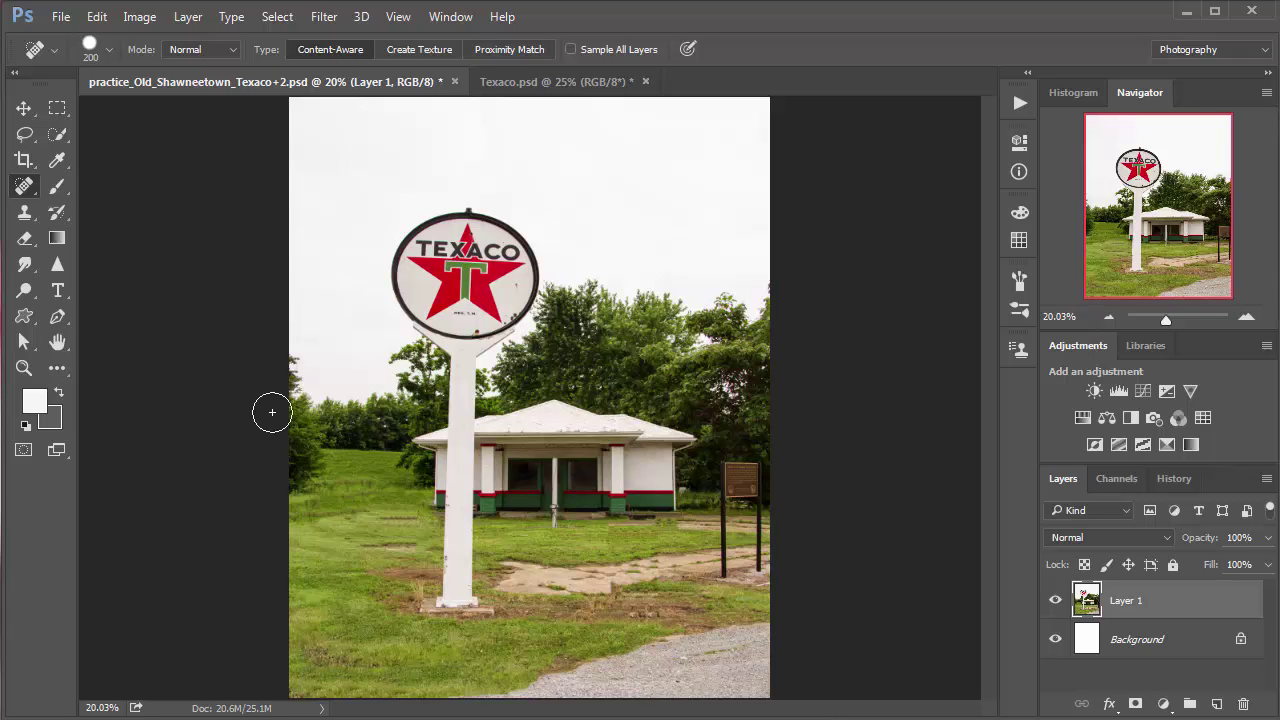
With the Patch Tool, replace the upper uneven grass patch with lower grass.
drag(27, 195, 122, 225)
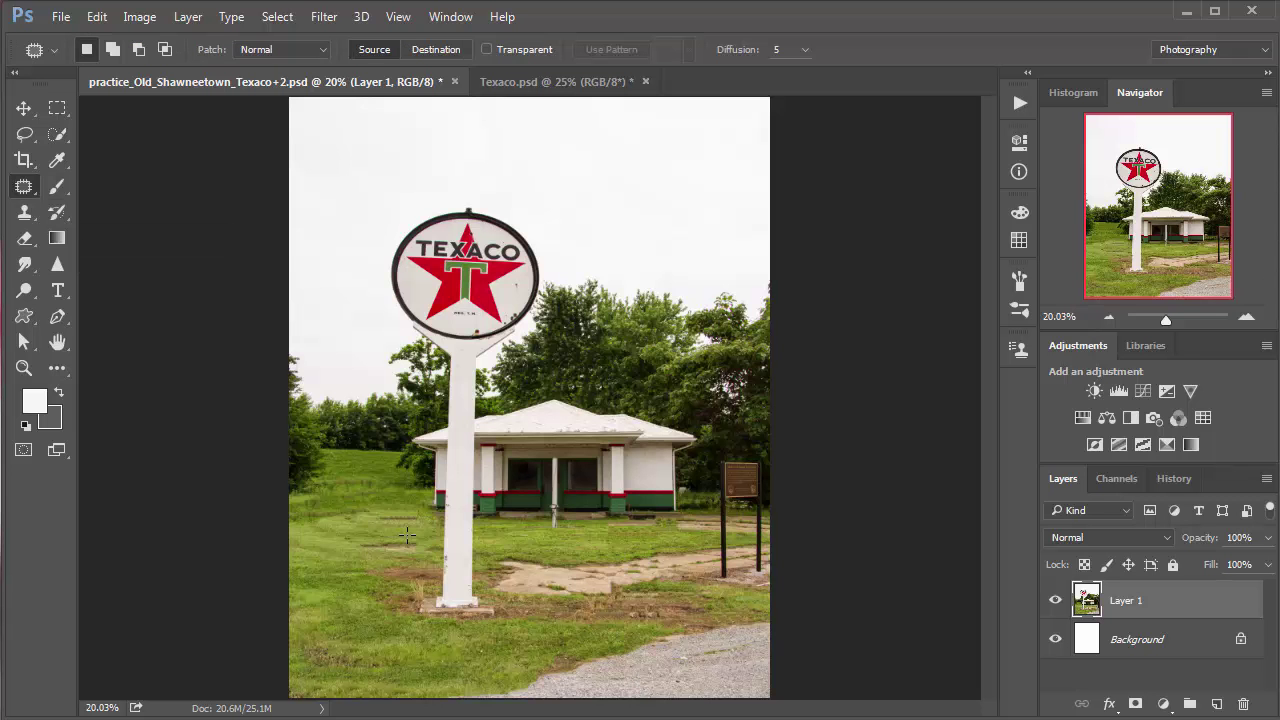
mouse_move(412, 560)
mouse_down()
mouse_move(345, 558)
mouse_move(322, 536)
mouse_move(415, 610)
mouse_move(420, 655)
mouse_up()
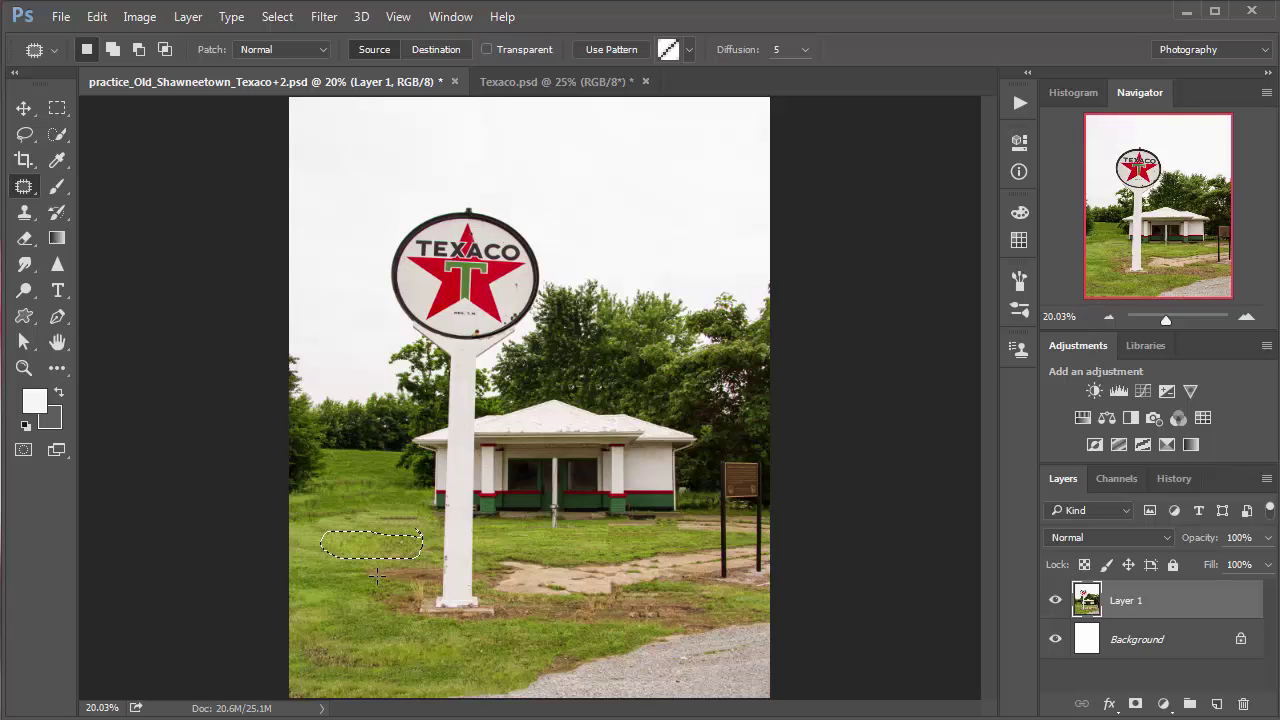
key(ctrl+d)
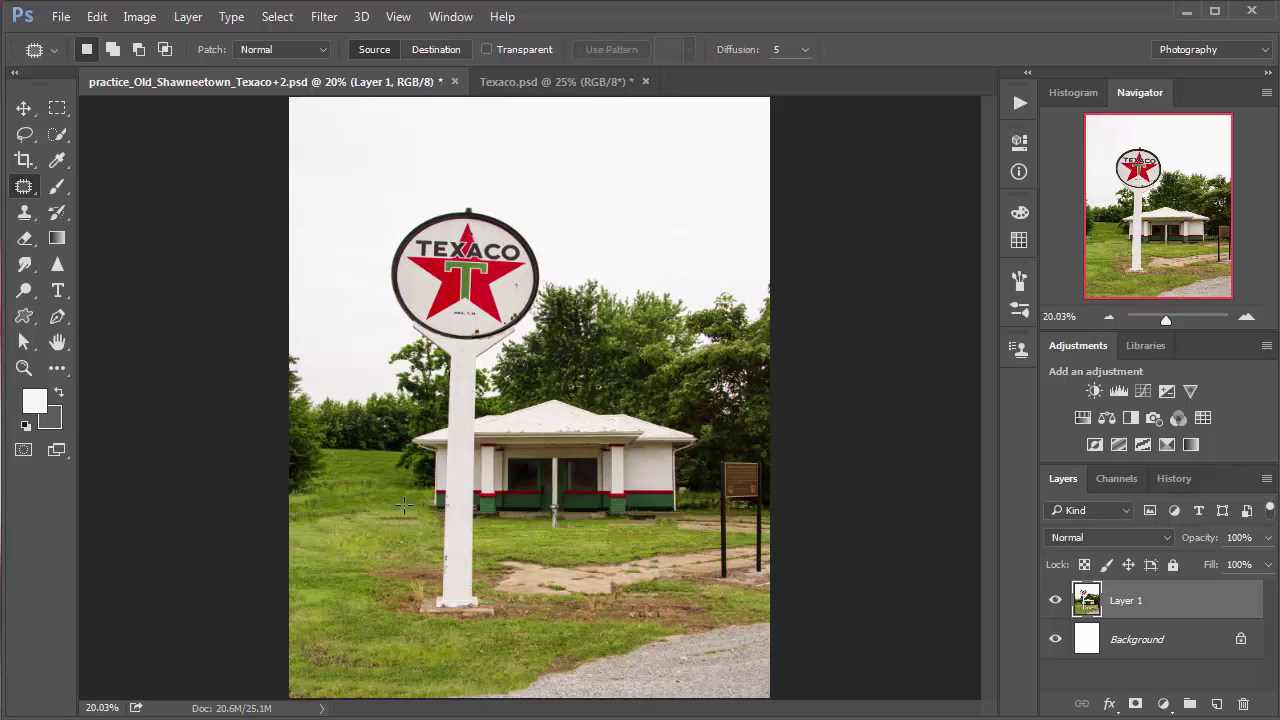
Patch two more rough grass areas on the left with cleaner grass from below.
drag(421, 548, 320, 538)
mouse_move(378, 542)
mouse_down()
mouse_move(423, 651)
mouse_move(462, 668)
mouse_up()
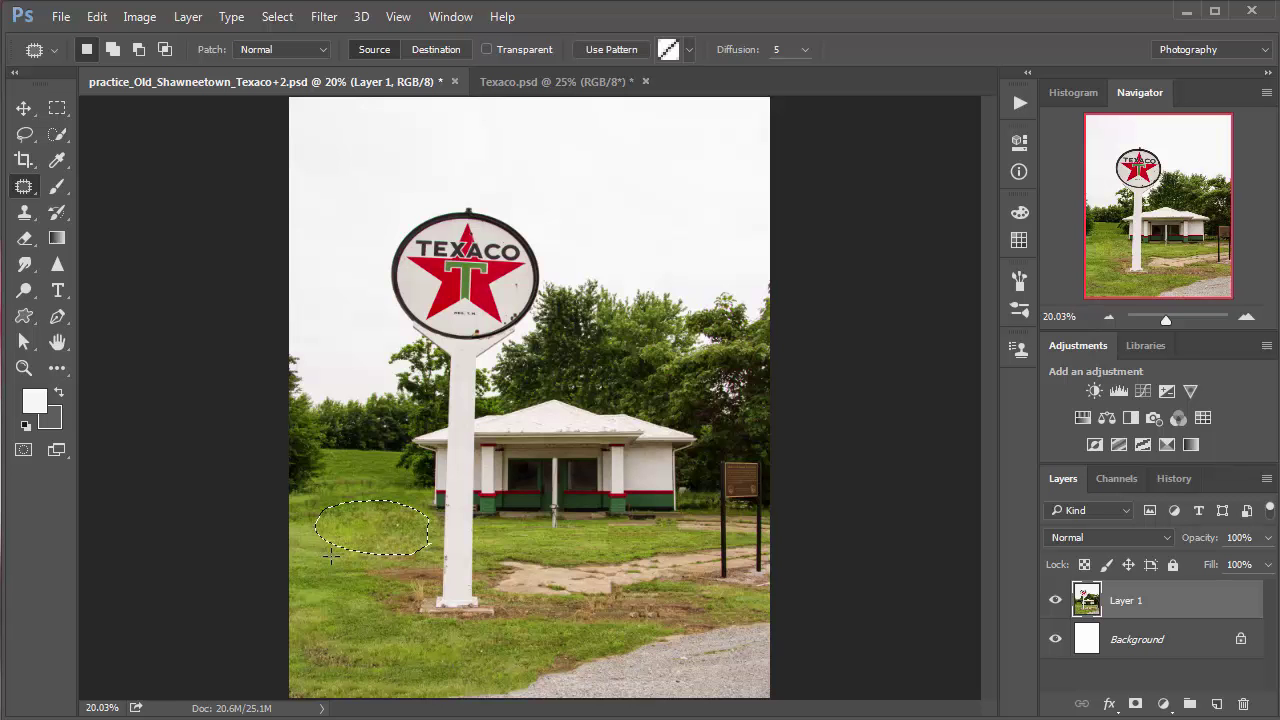
key(ctrl+d)
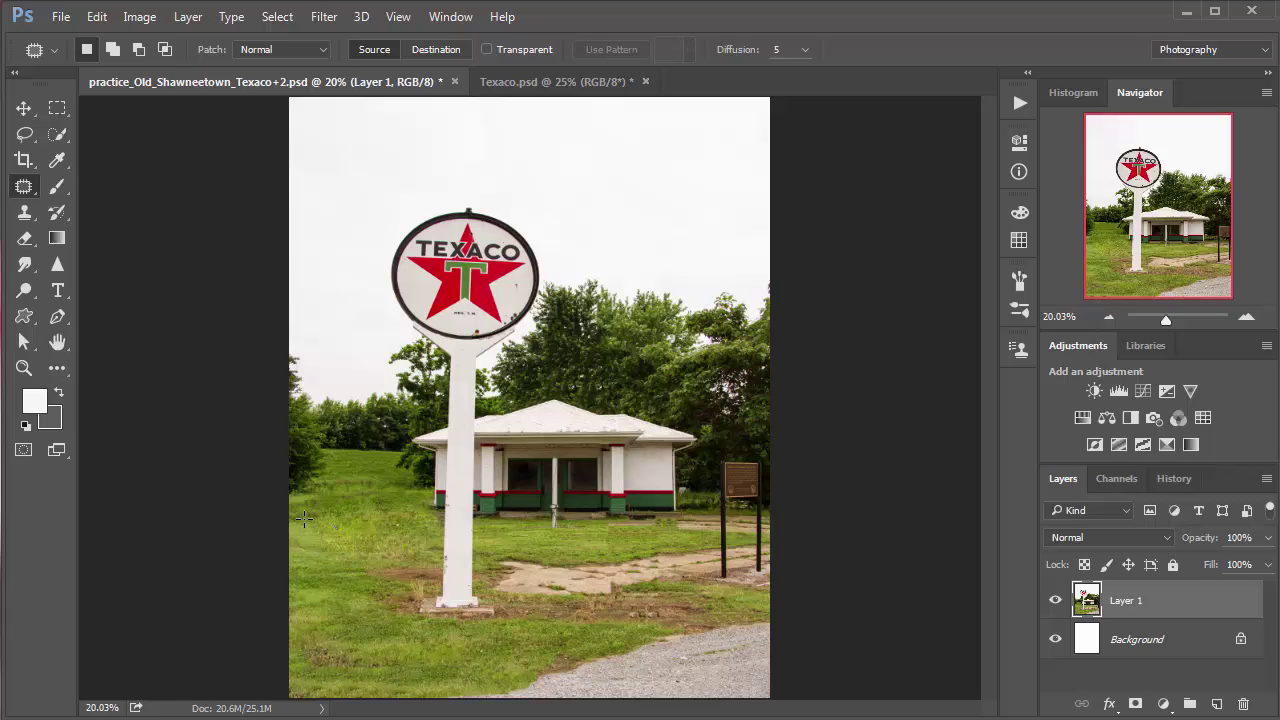
drag(370, 553, 372, 564)
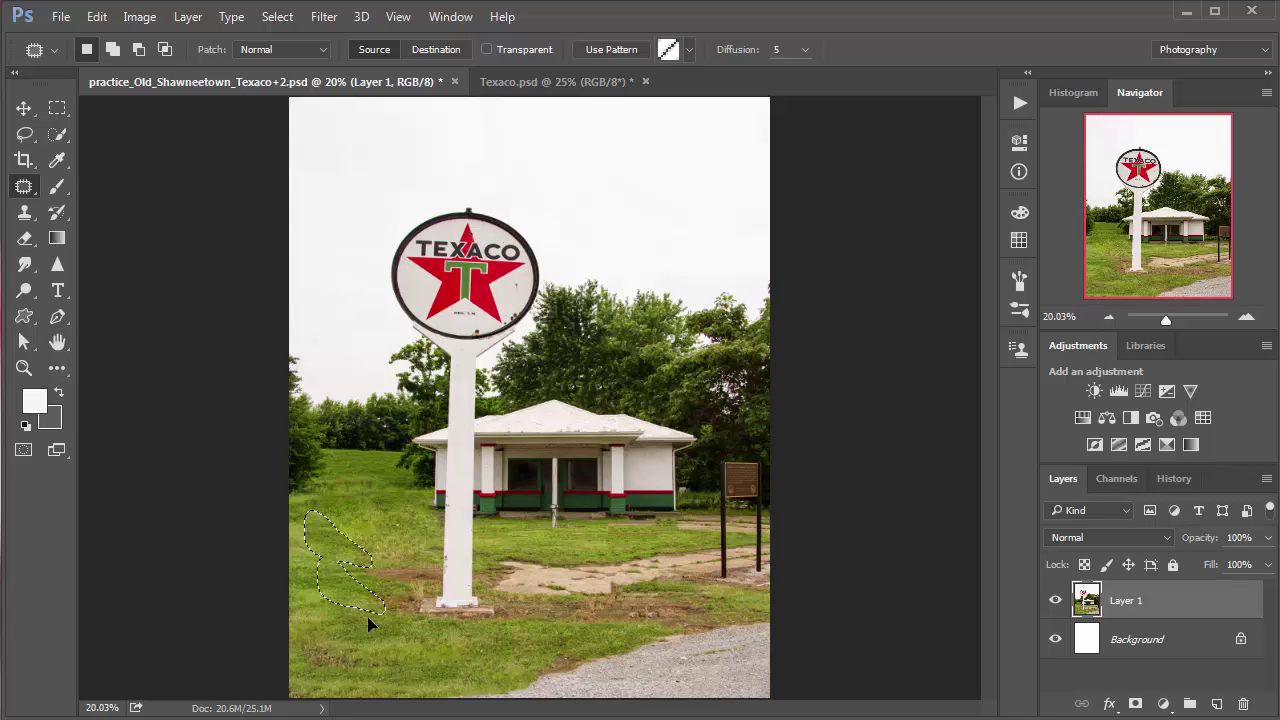
key(ctrl+d)
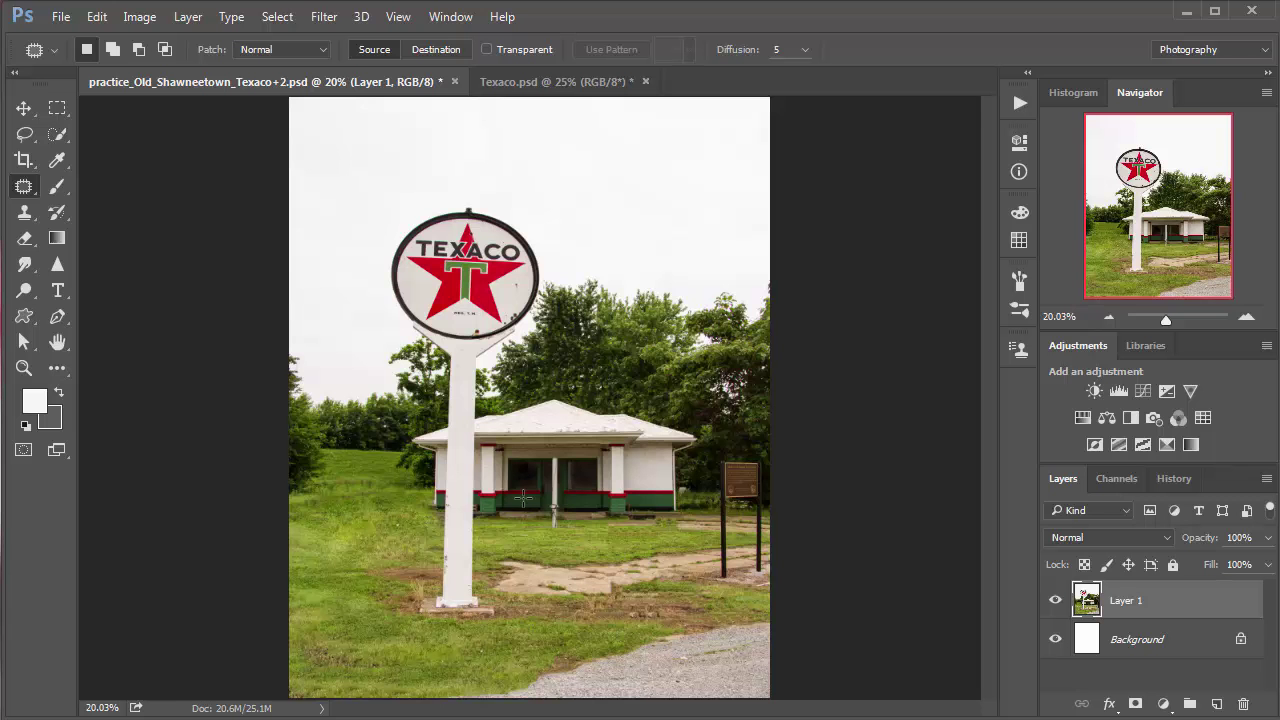
right_click(25, 188)
With a 125 px Spot Healing Brush at 50% zoom, smooth the rough grass left of the pole.
click(127, 205)
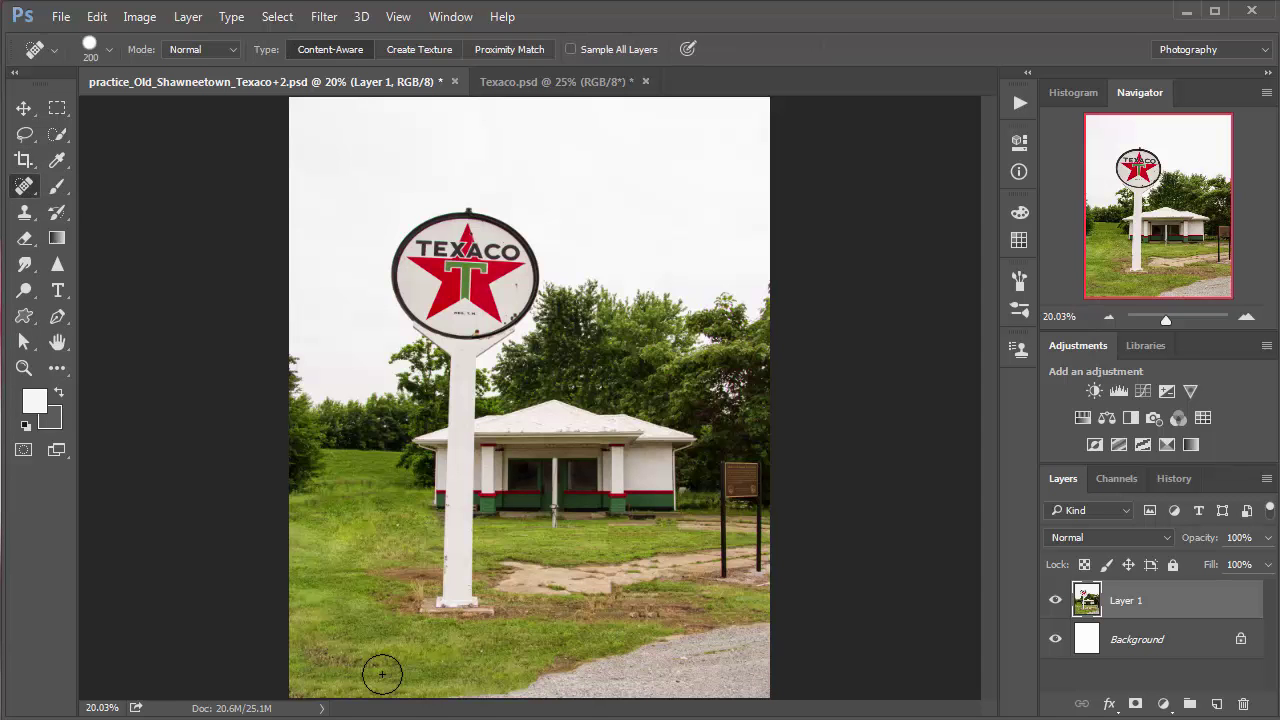
drag(377, 561, 380, 557)
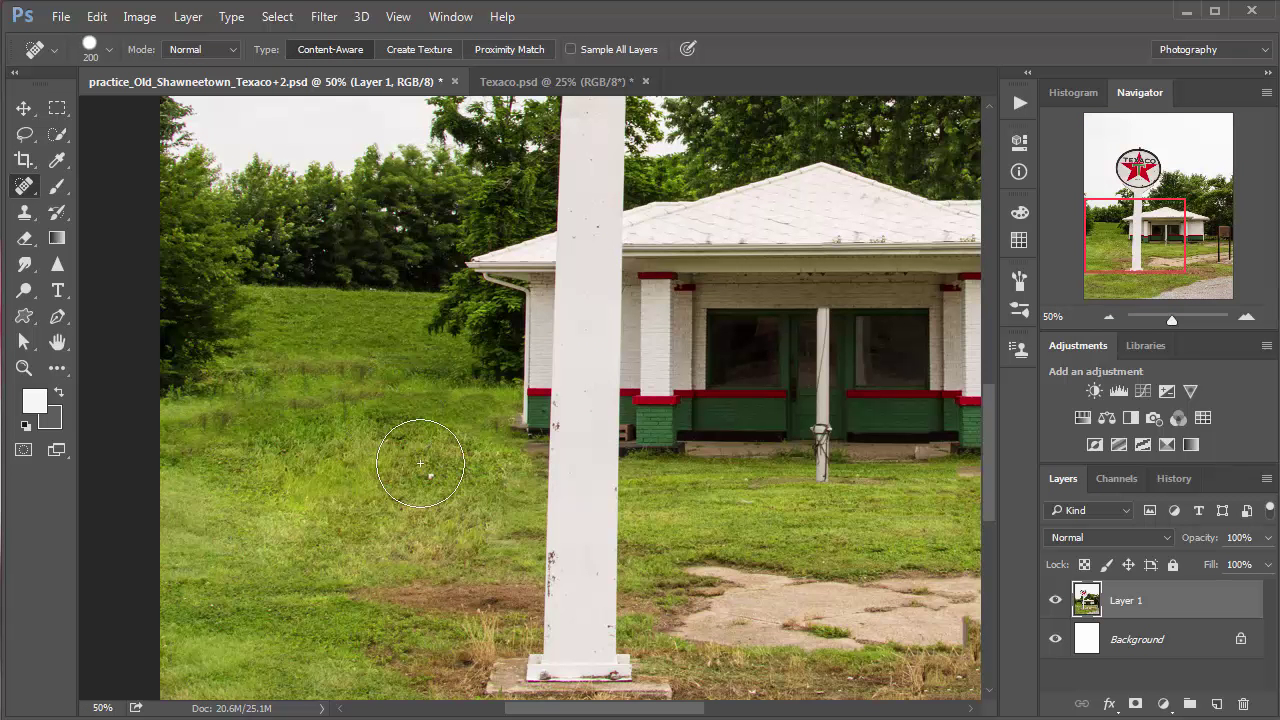
key(bracketleft)
key(bracketleft)
key(bracketleft)
drag(378, 377, 378, 377)
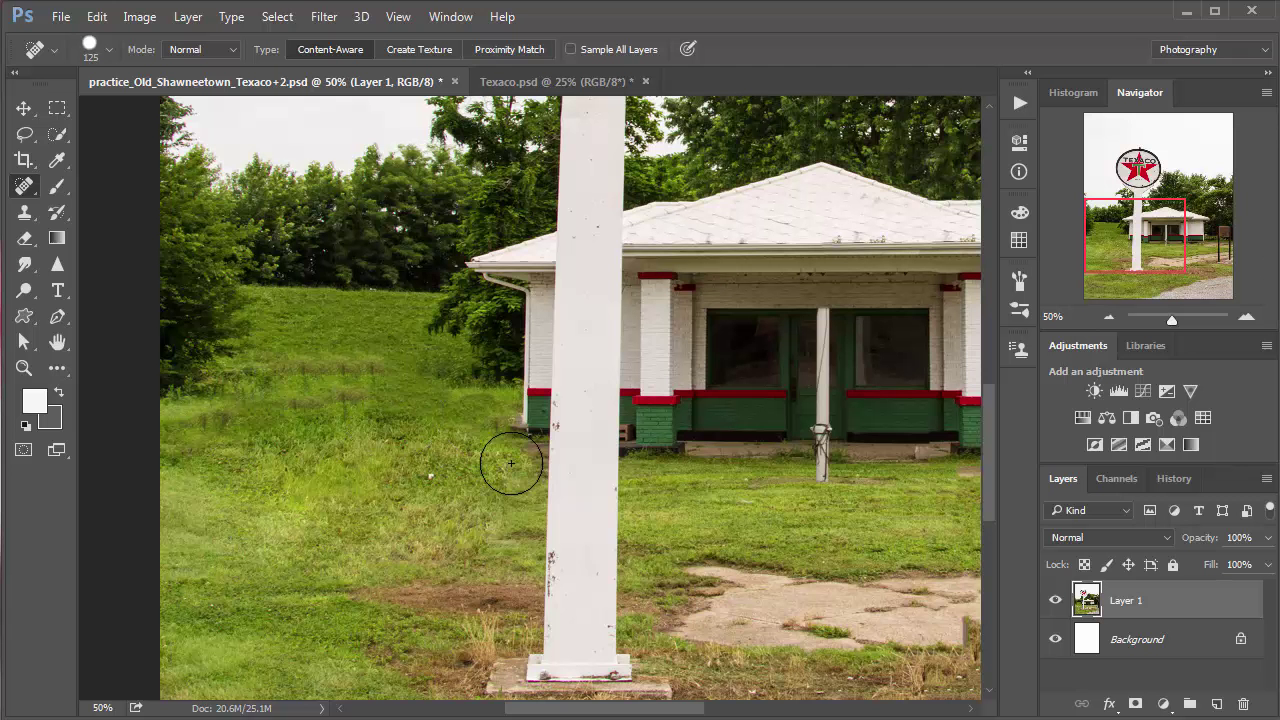
drag(262, 366, 364, 366)
Heal the remaining grass strips and the brown dead patch by the pole base, then zoom out.
click(348, 406)
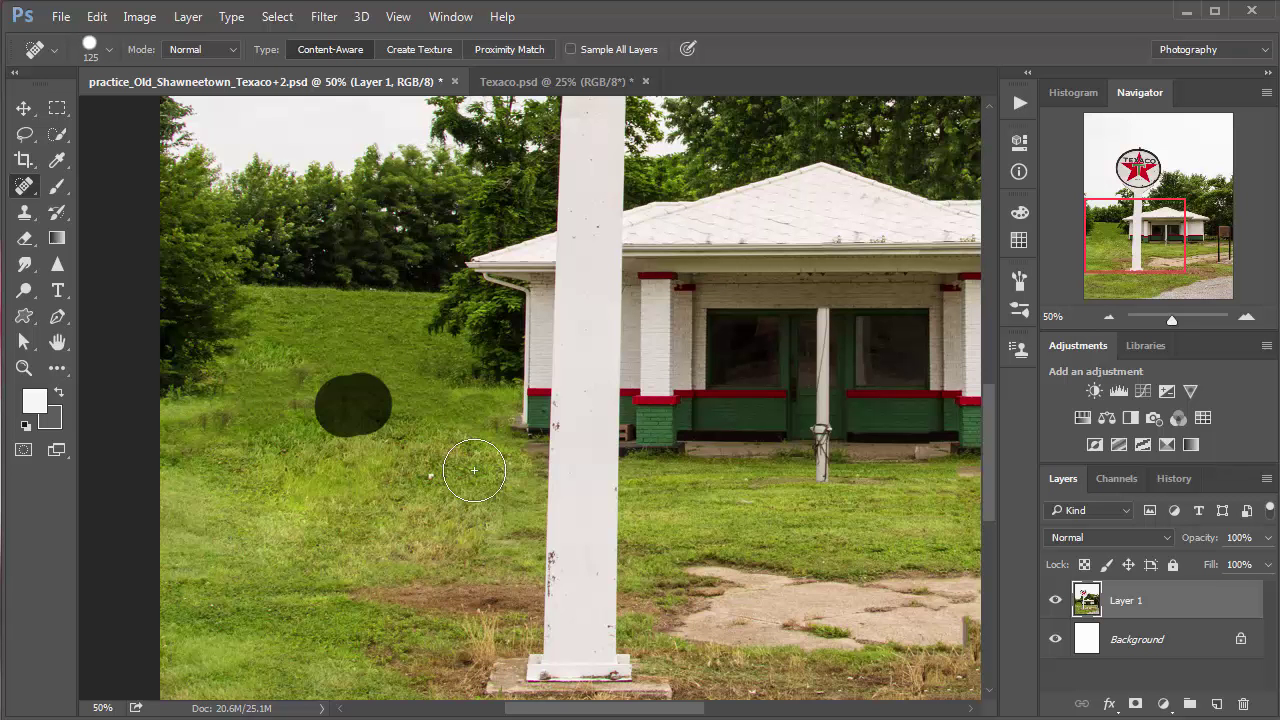
drag(258, 362, 288, 362)
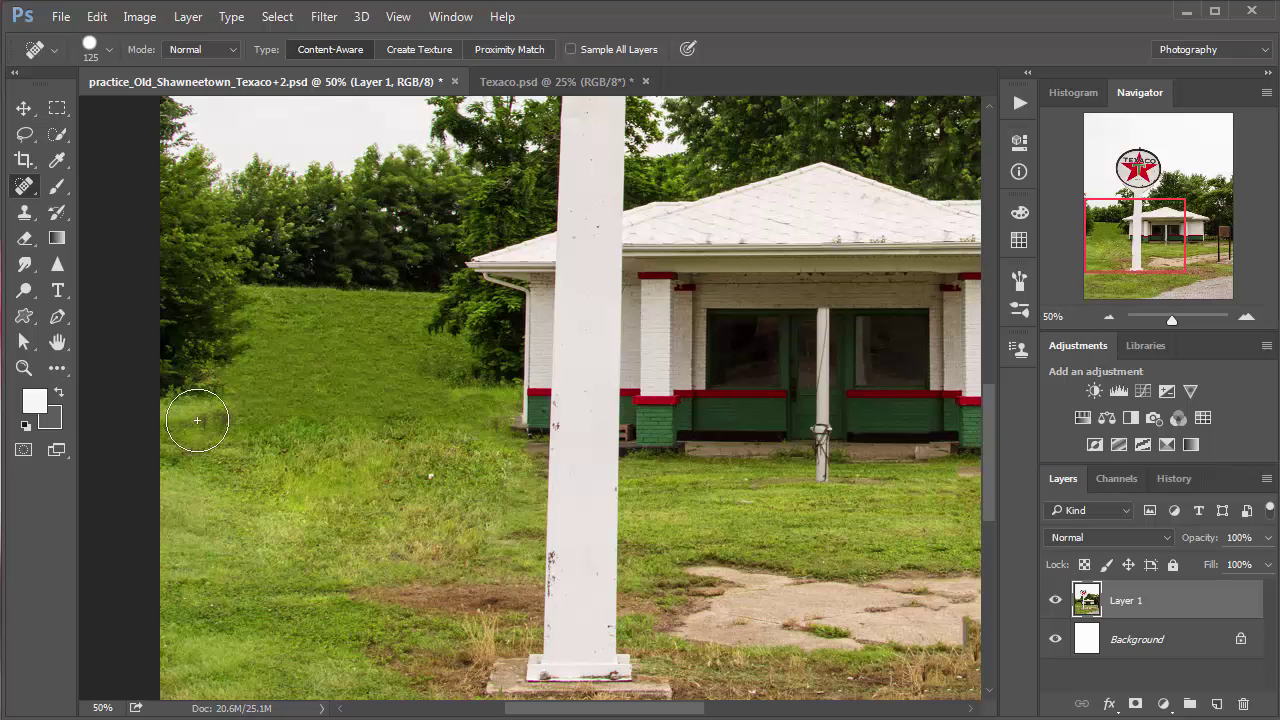
drag(240, 417, 178, 420)
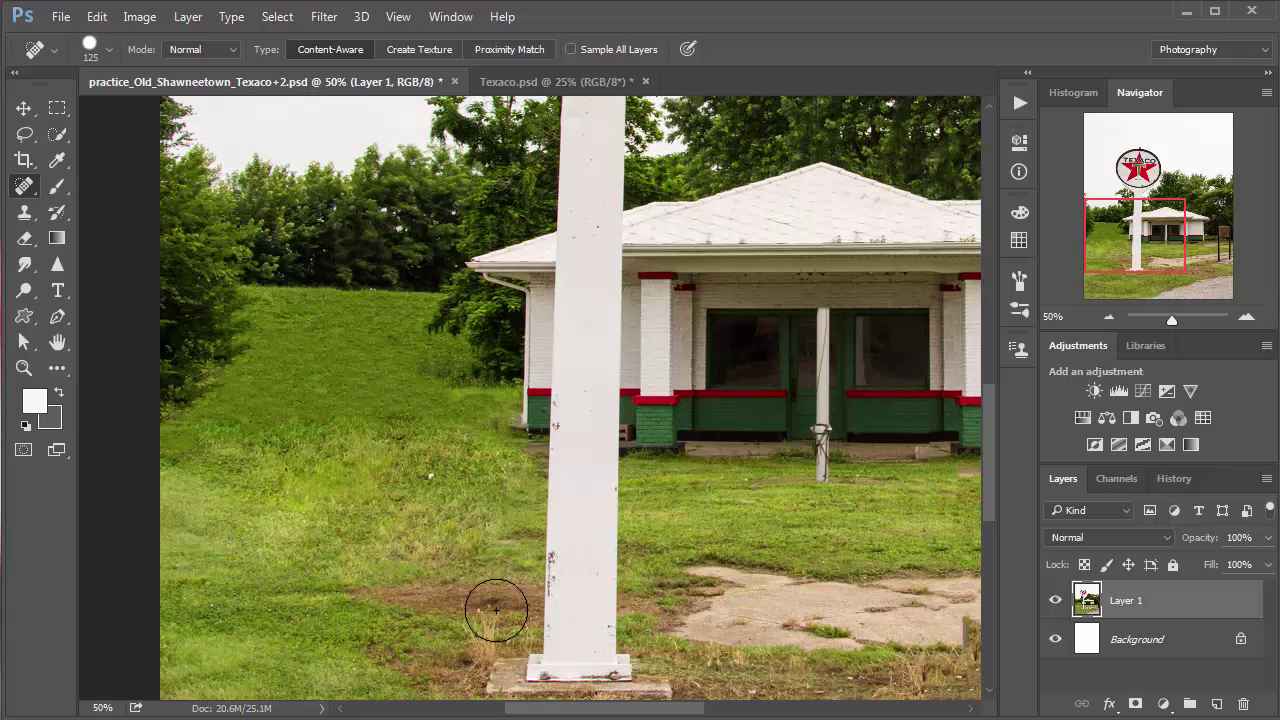
drag(397, 595, 503, 596)
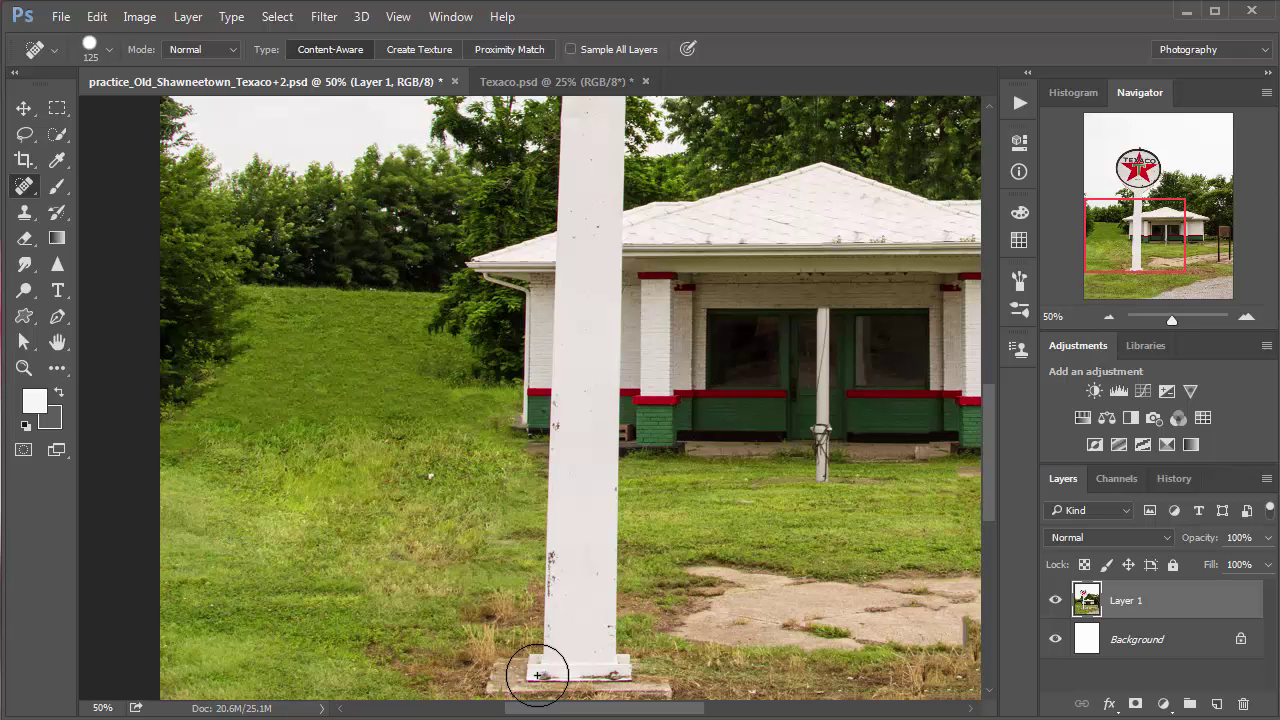
click(500, 624)
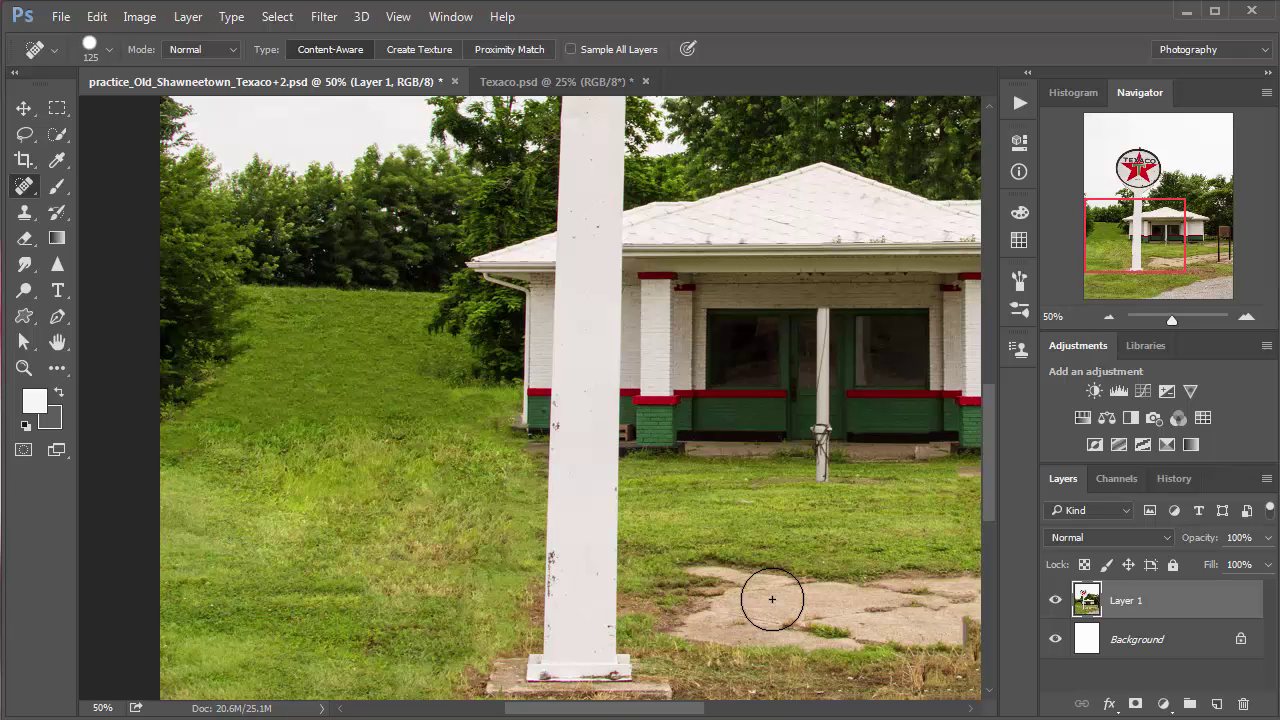
key(ctrl+minus)
key(ctrl+minus)
key(ctrl+minus)
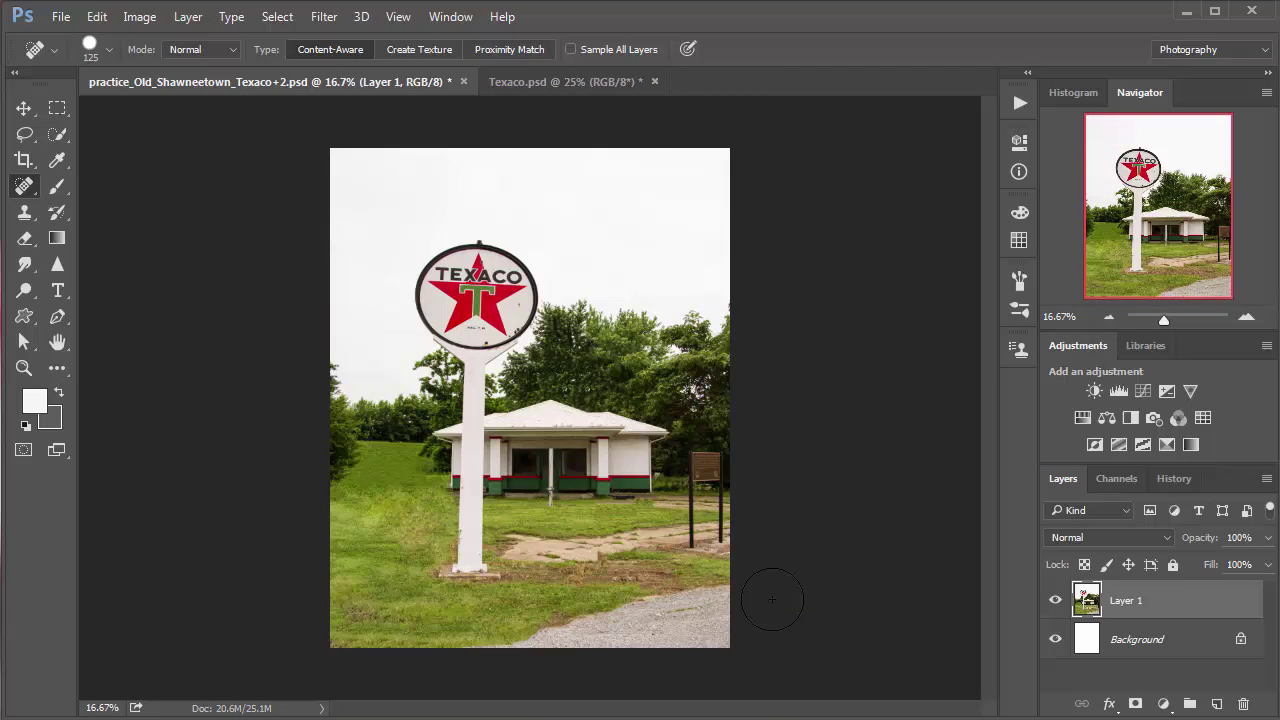
In the History panel, return to the last Spot Healing Brush state to restore all retouching.
scroll(772, 599, up, 1)
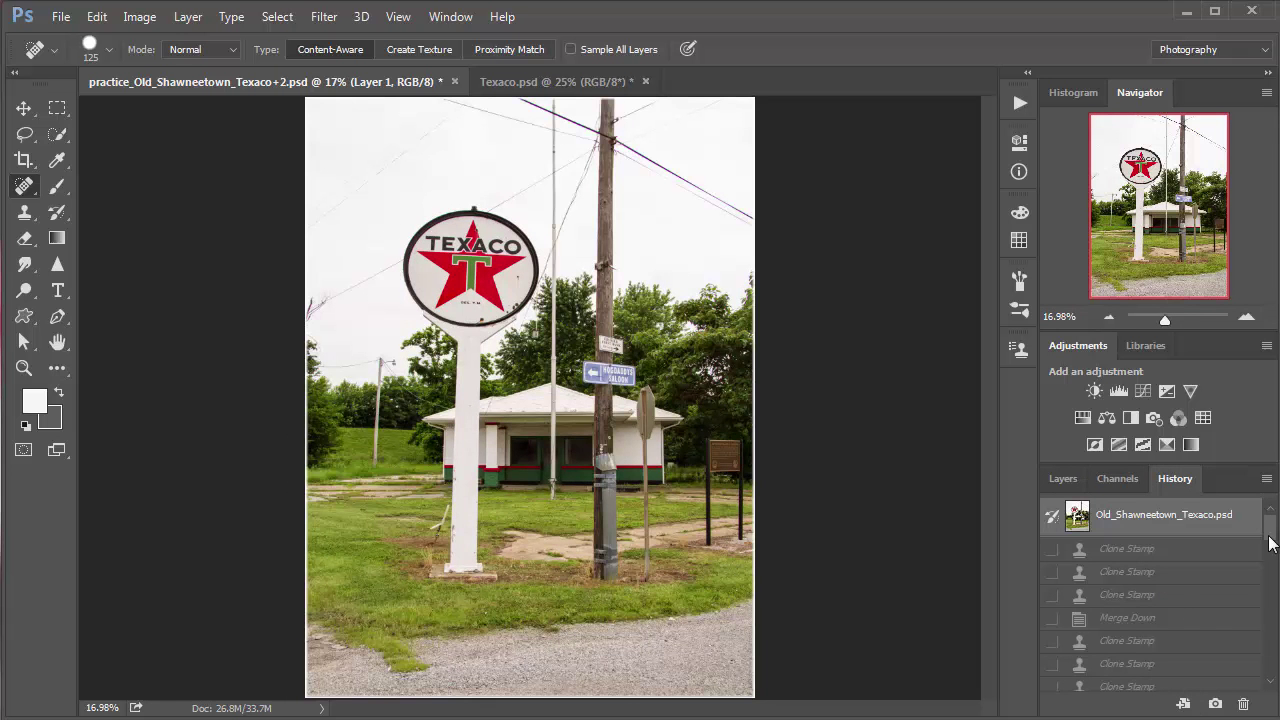
drag(1268, 540, 1270, 665)
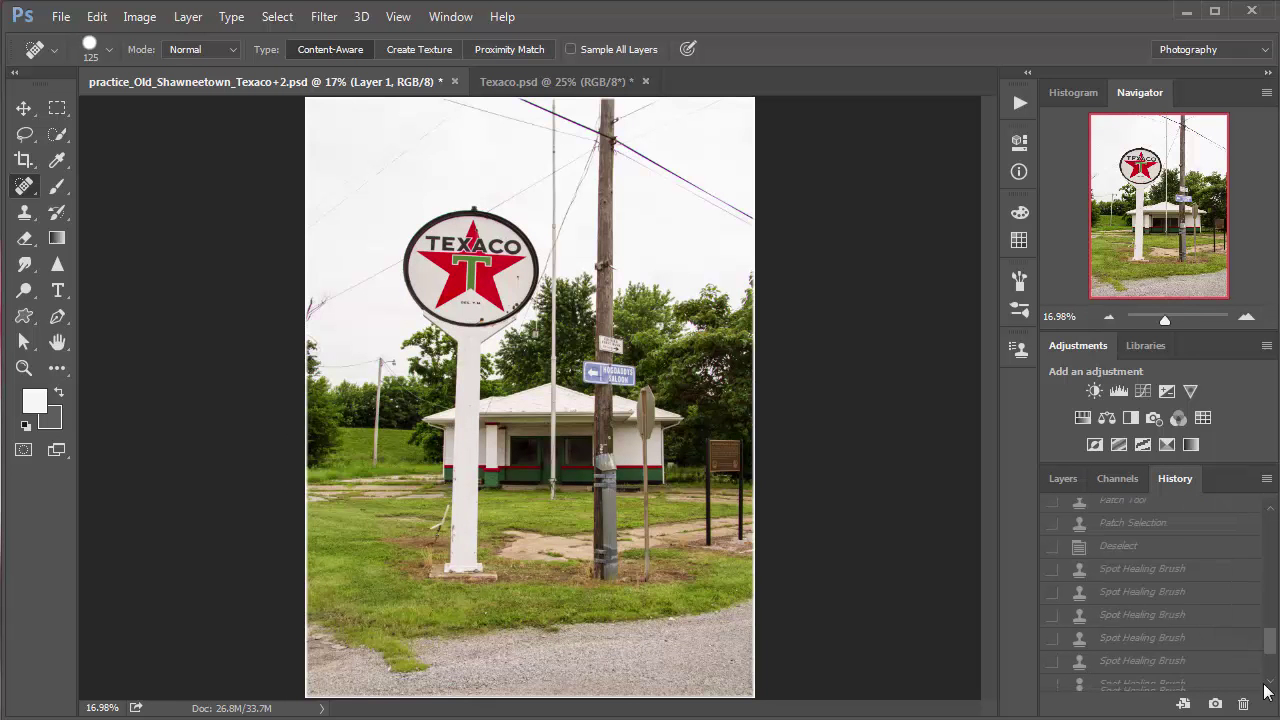
click(1128, 680)
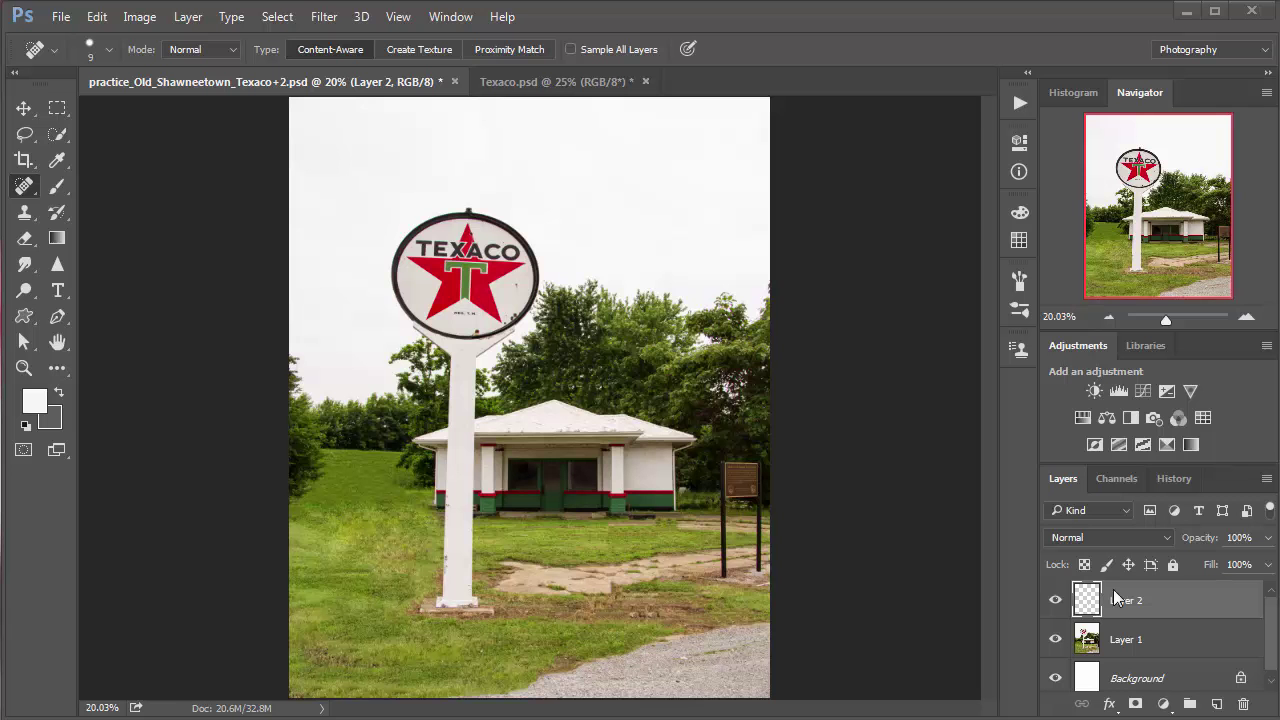
Delete the empty Layer 2, leaving Layer 1 above the Background.
key(Delete)
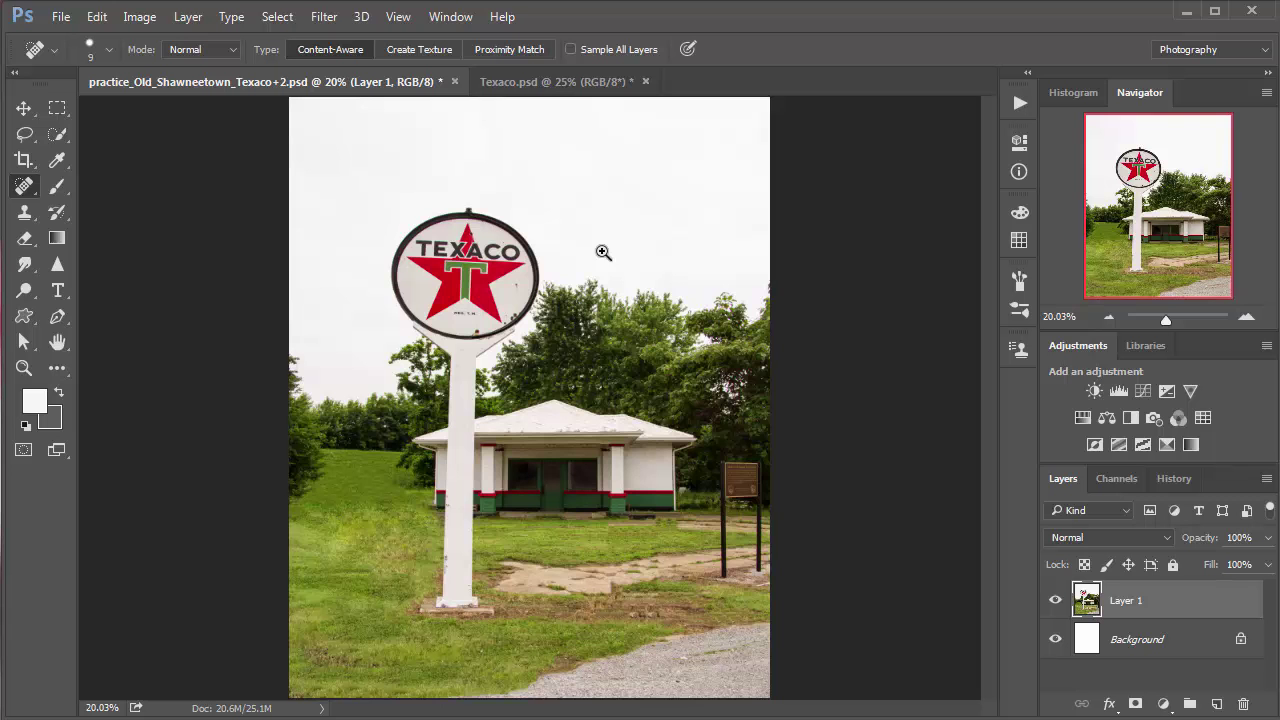
Zoom to 100% on the Texaco sign's rust spots with a plain Brush tool selected.
click(515, 286)
click(516, 287)
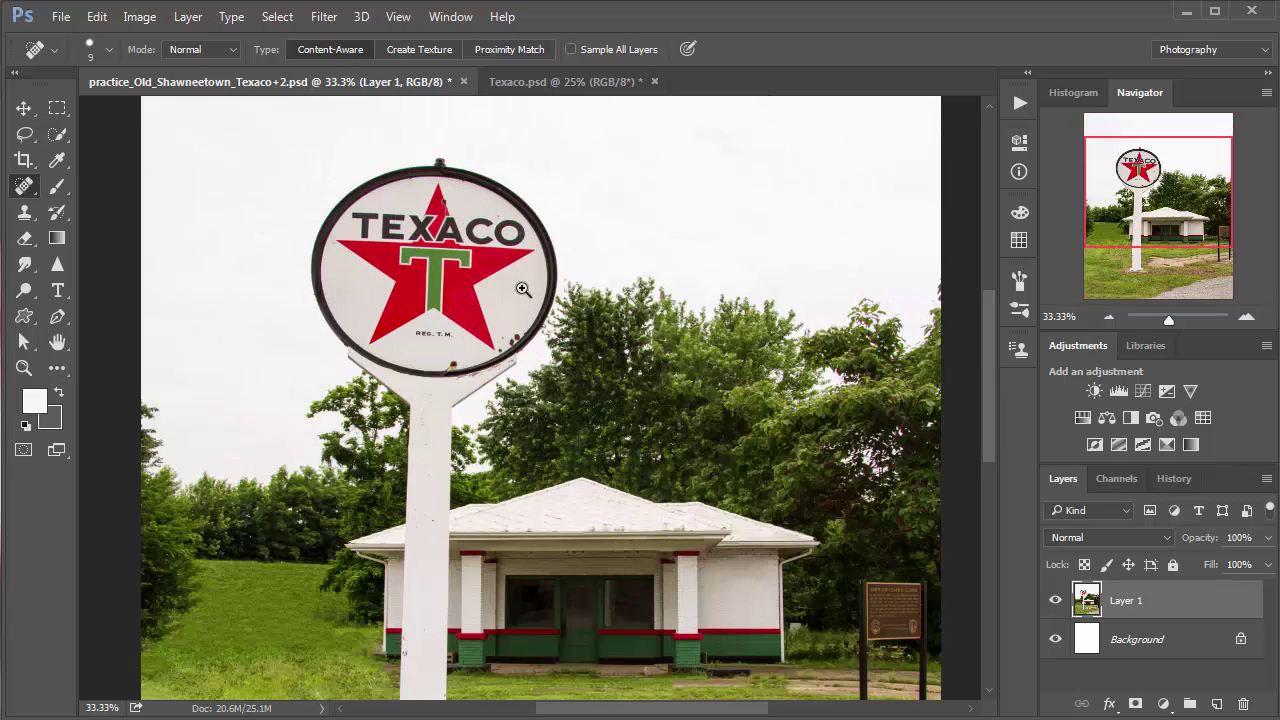
click(517, 289)
click(517, 289)
click(535, 298)
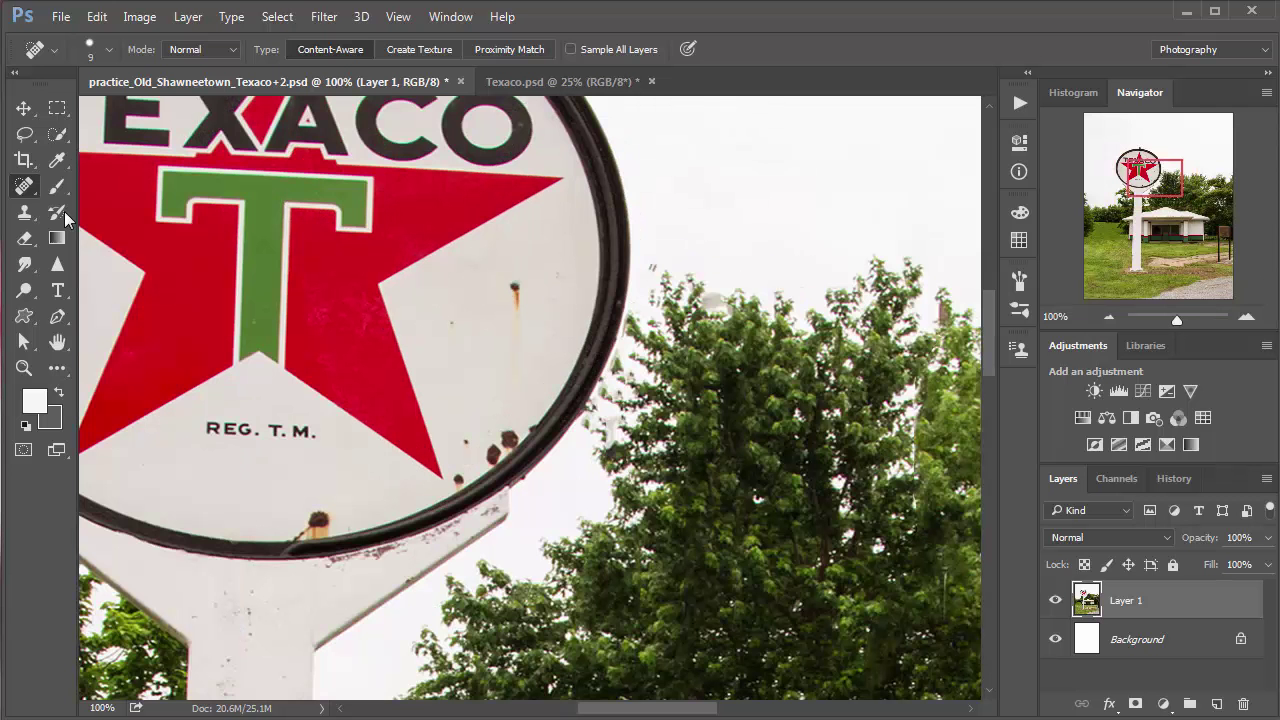
click(57, 186)
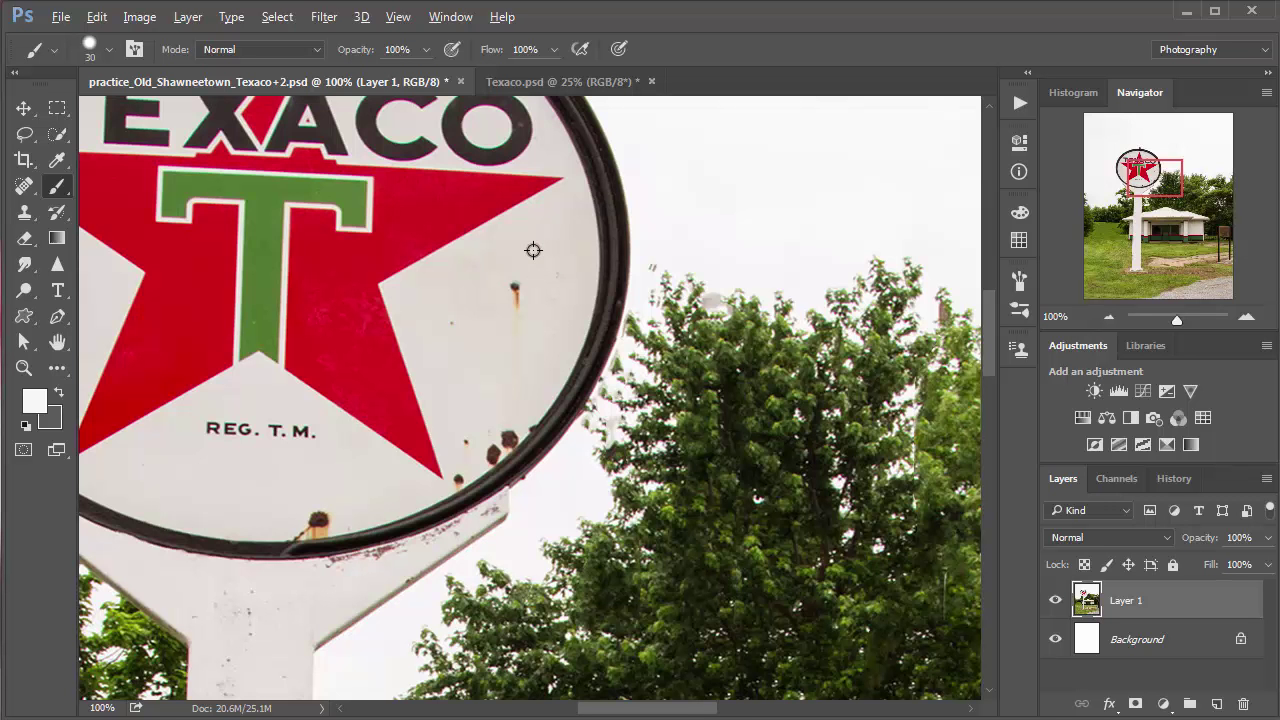
Try painting over the rust streak with the star's red, then undo that stroke.
alt+click(419, 221)
alt+click(258, 212)
alt+click(460, 207)
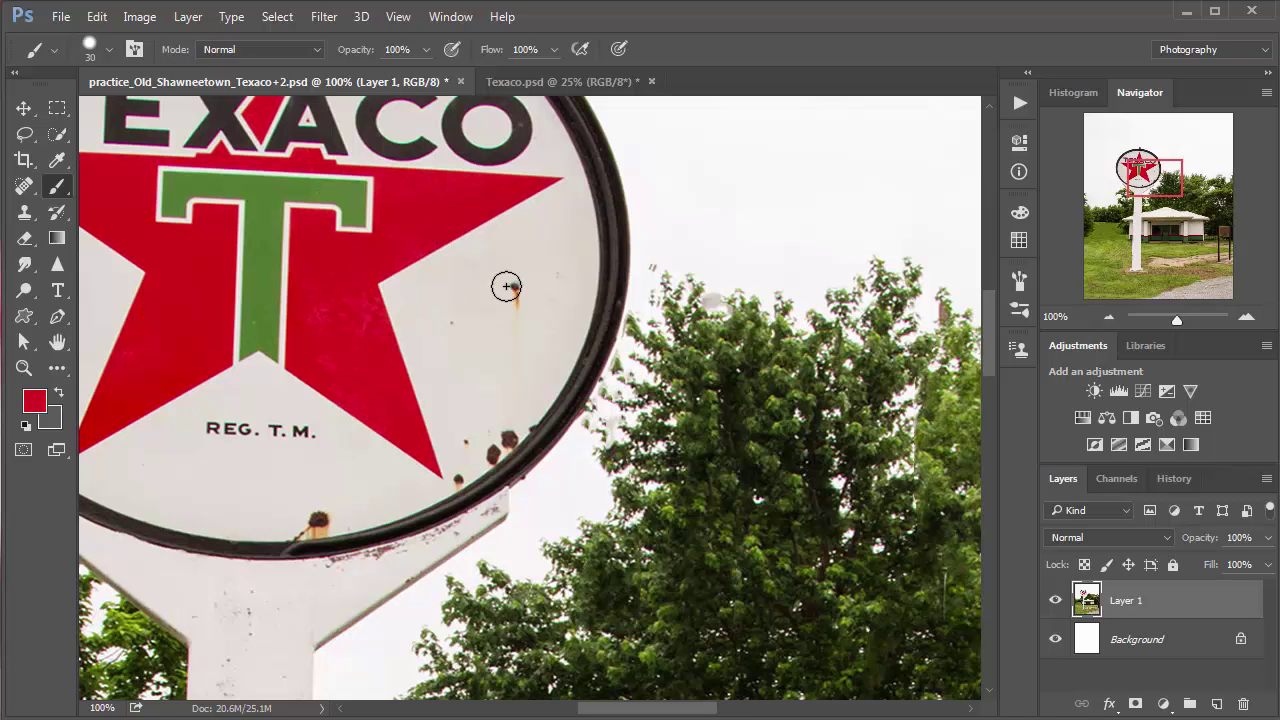
drag(515, 286, 515, 303)
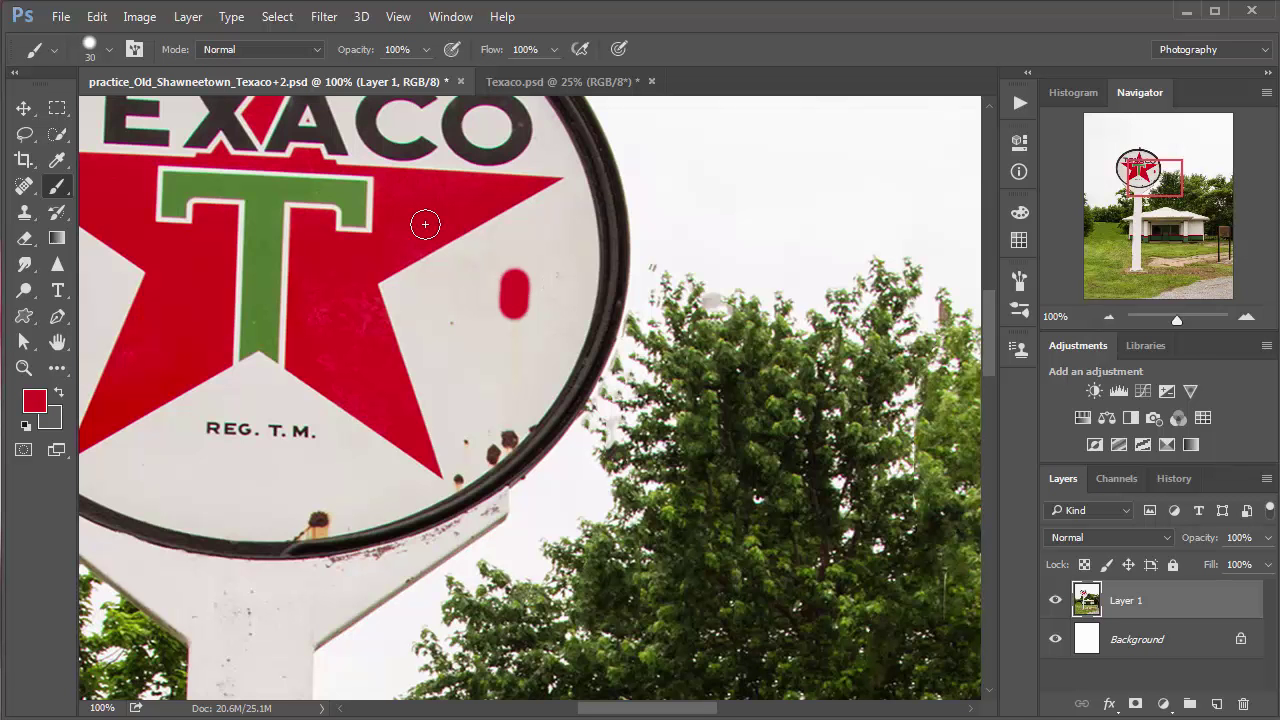
key(ctrl+z)
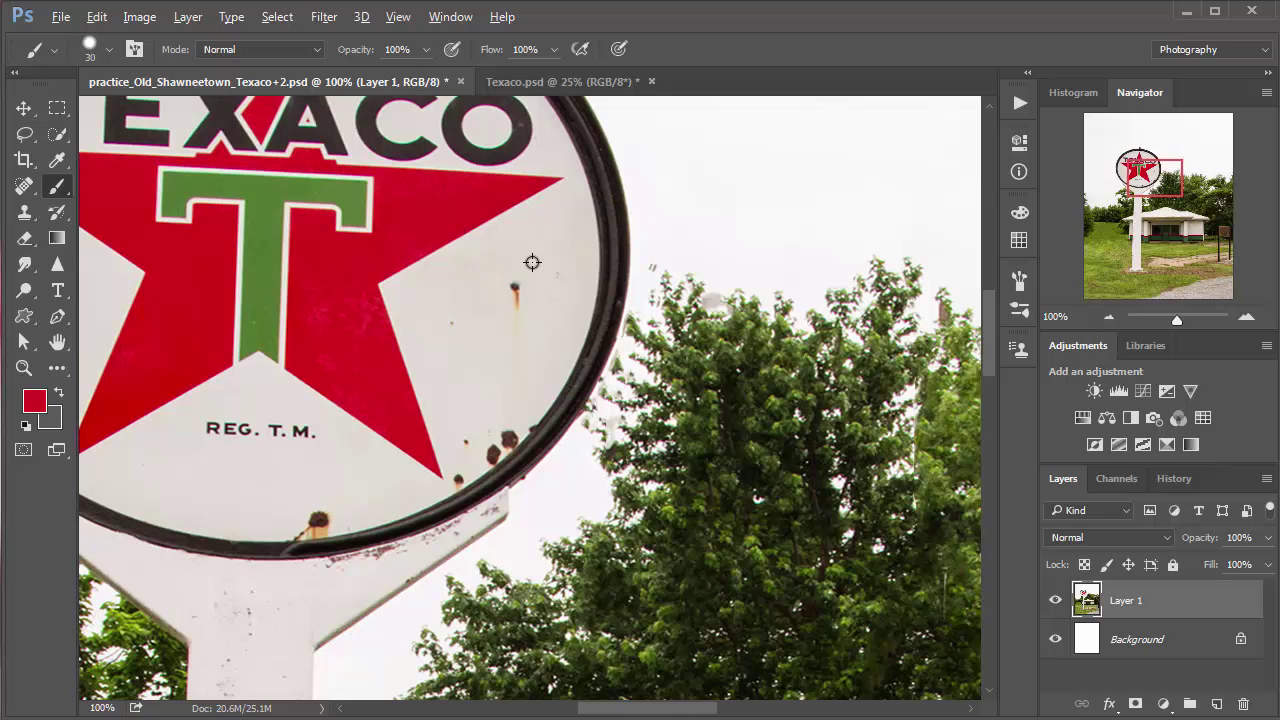
Sample the sign's light grey and paint out the rust spot, its drip and rim rust marks.
alt+click(532, 262)
alt+click(528, 274)
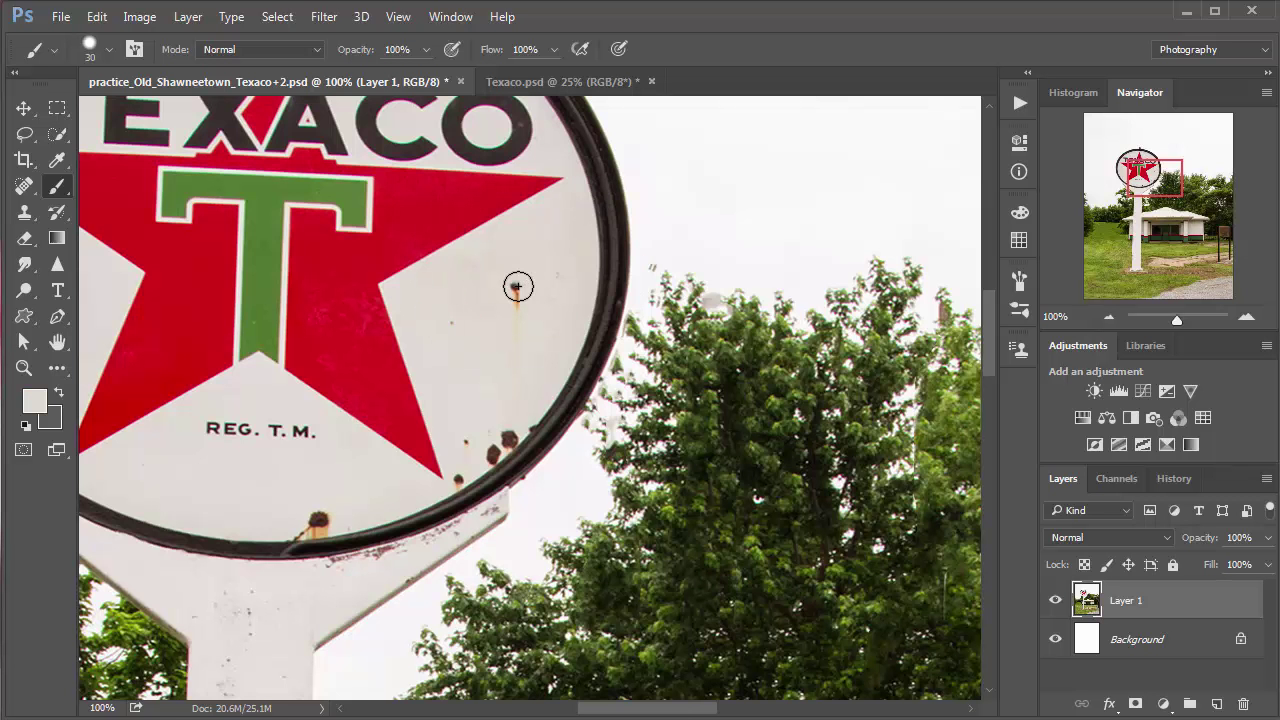
drag(516, 287, 516, 314)
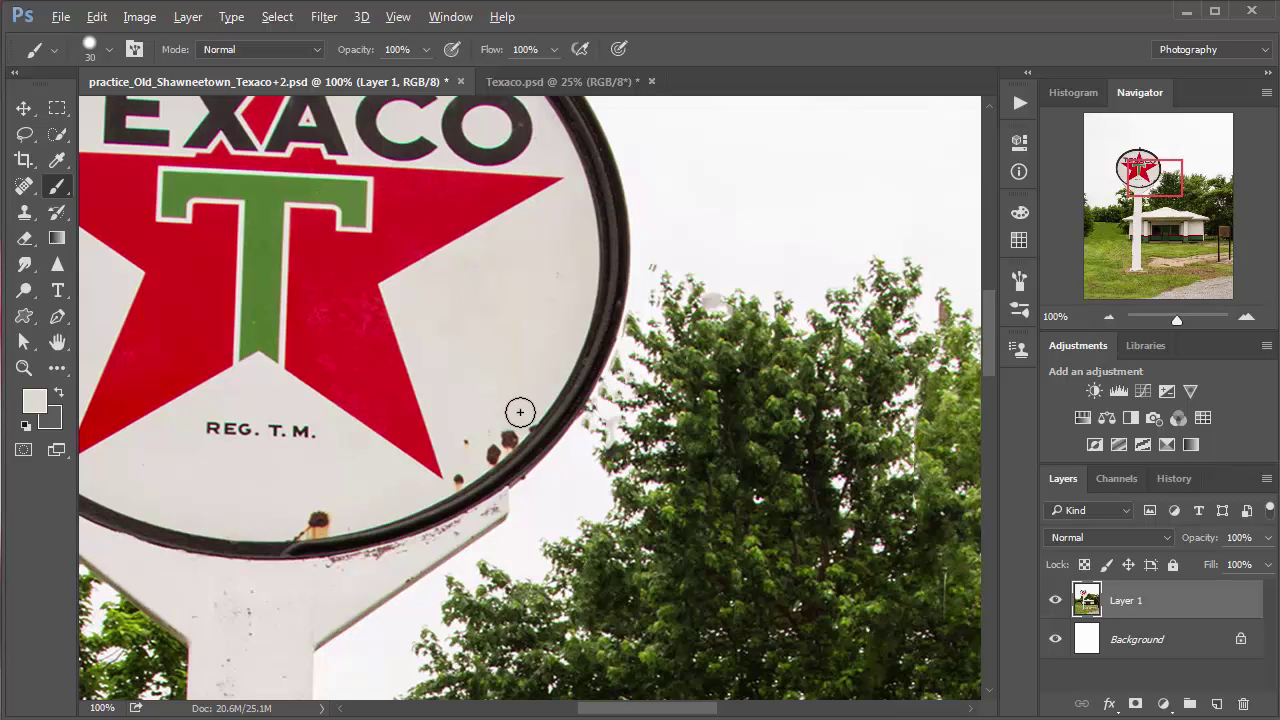
drag(508, 428, 506, 437)
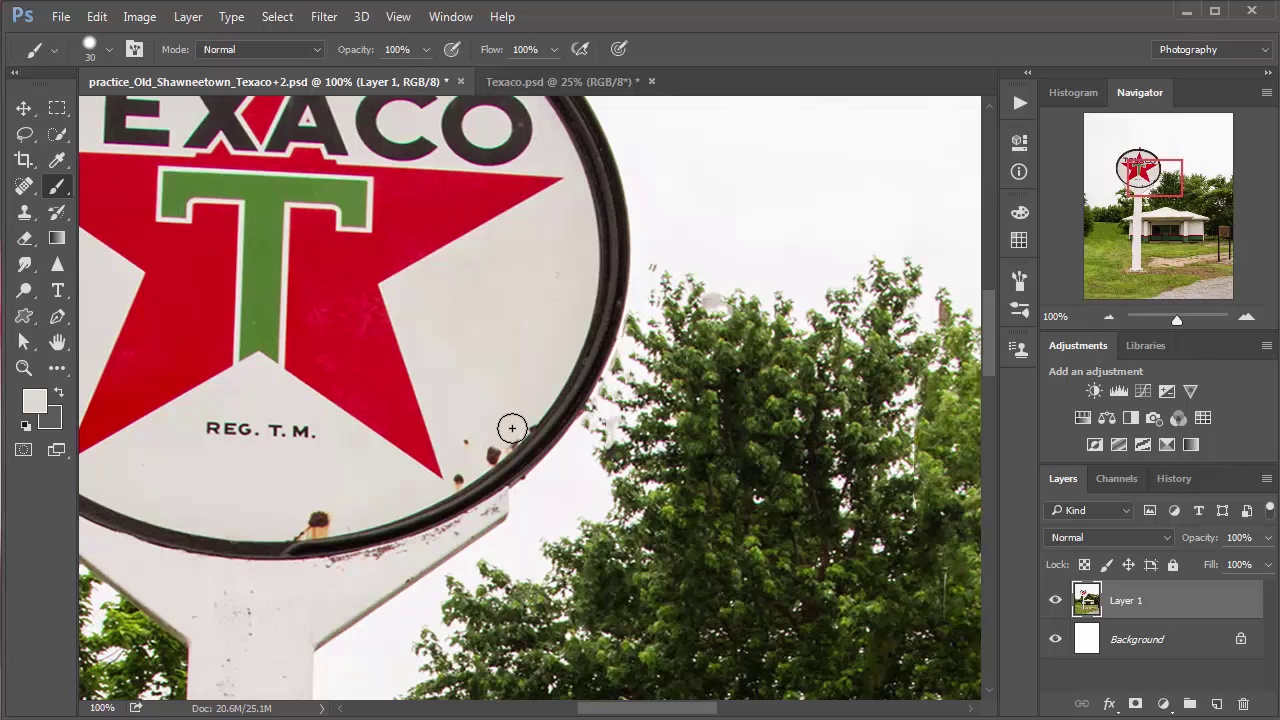
click(480, 449)
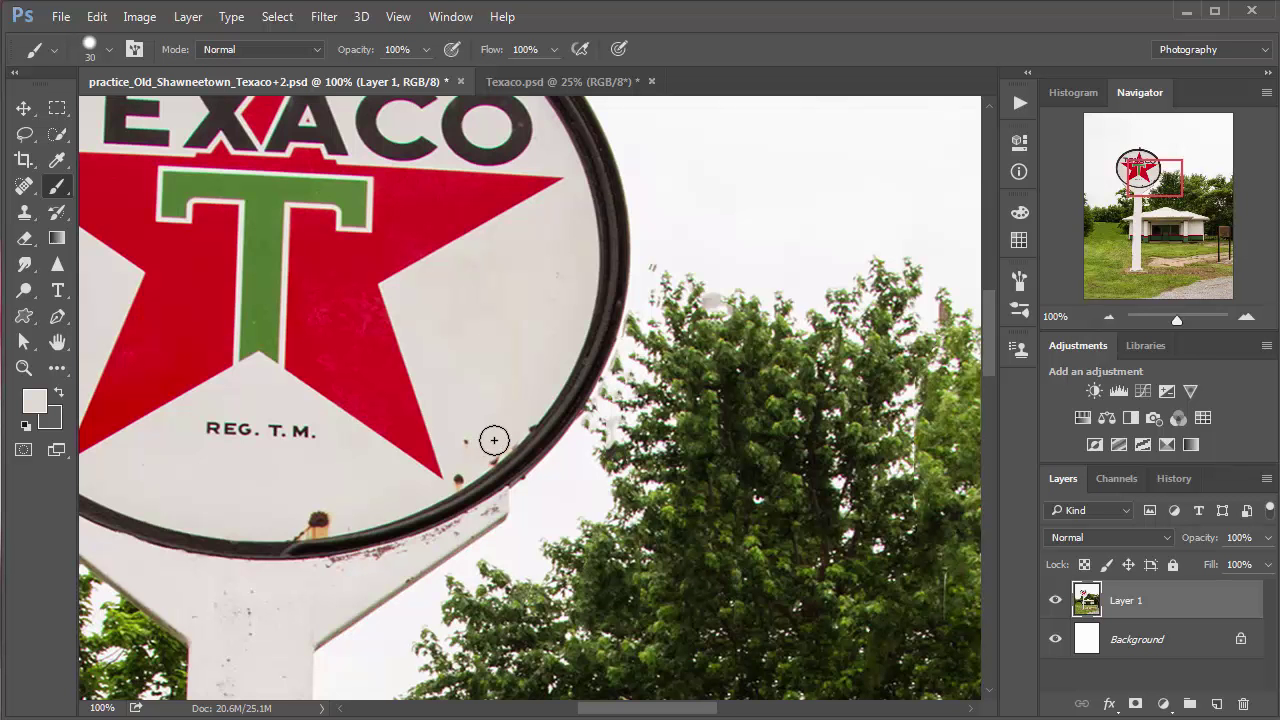
click(480, 451)
click(457, 477)
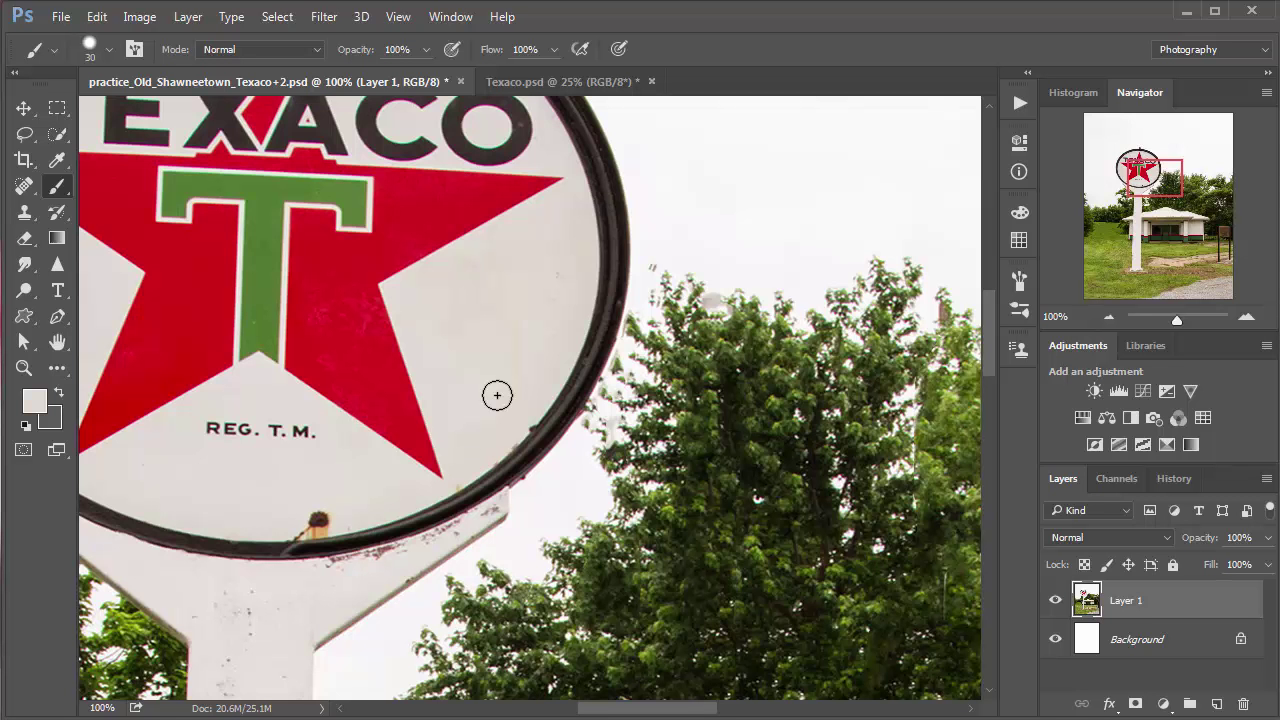
At 60% brush opacity, paint out the lower-rim rust spot and the REG. T.M. lettering.
click(426, 49)
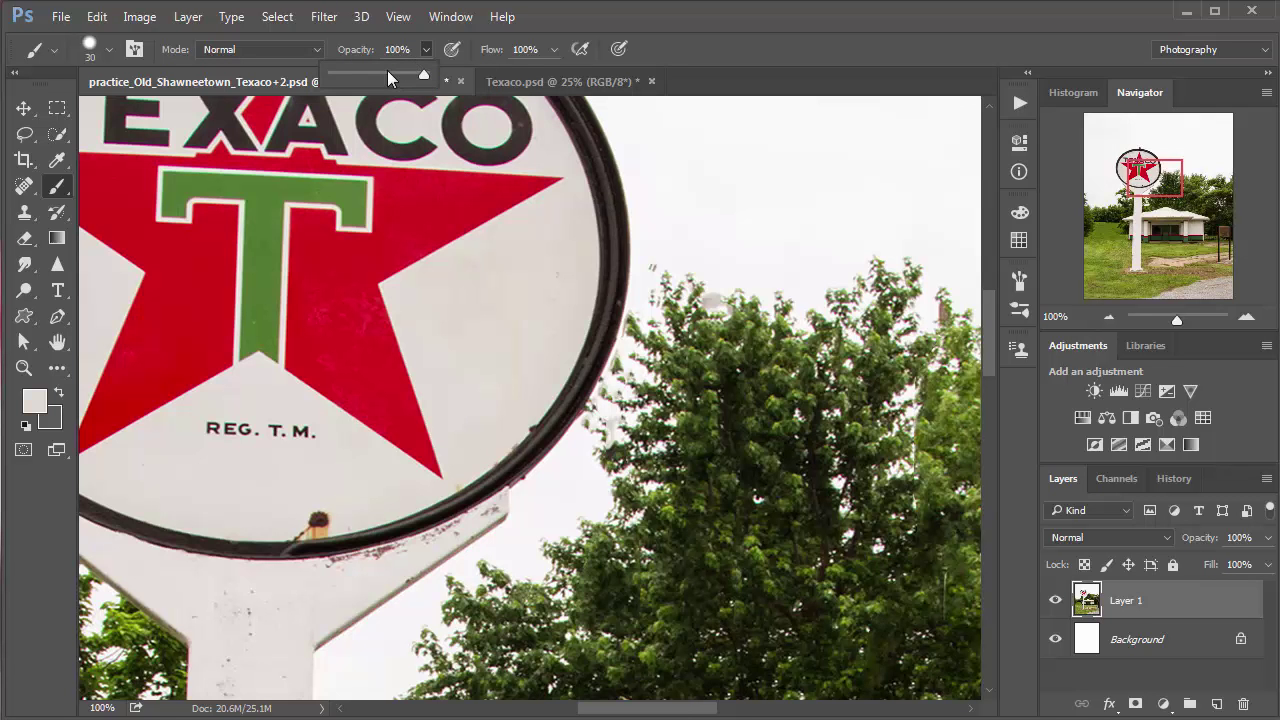
click(388, 74)
click(331, 510)
click(315, 517)
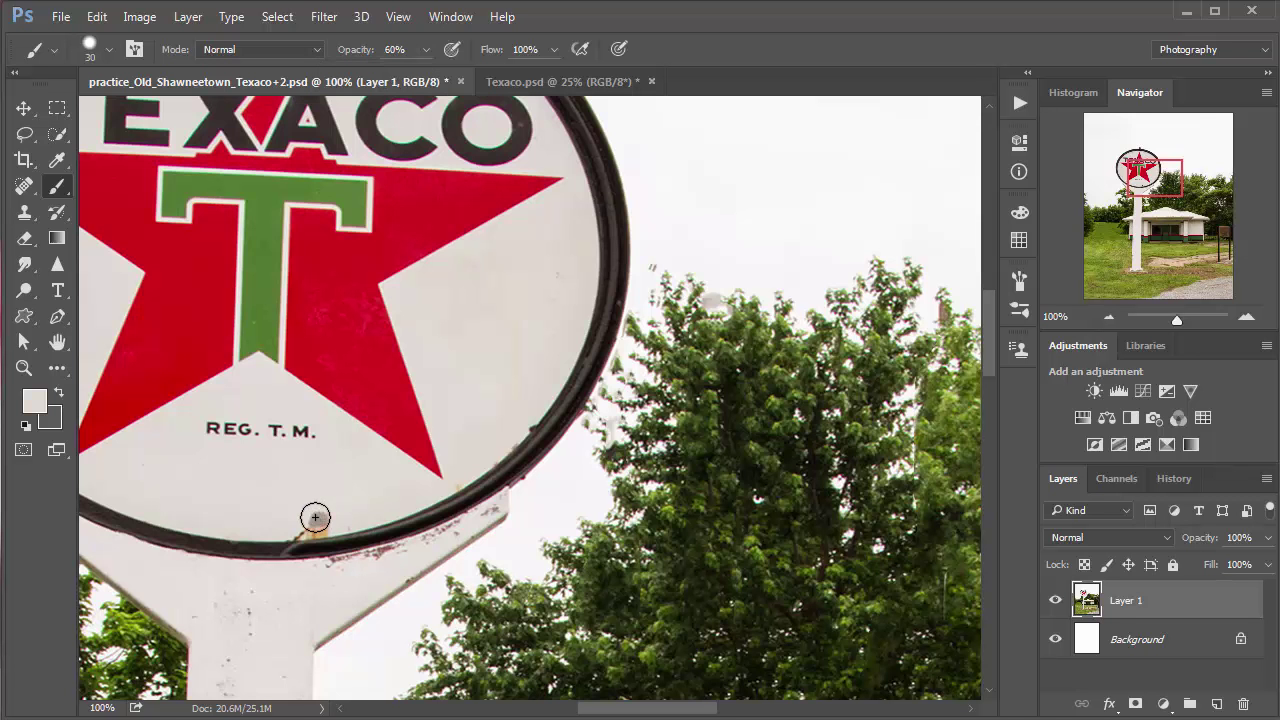
click(323, 525)
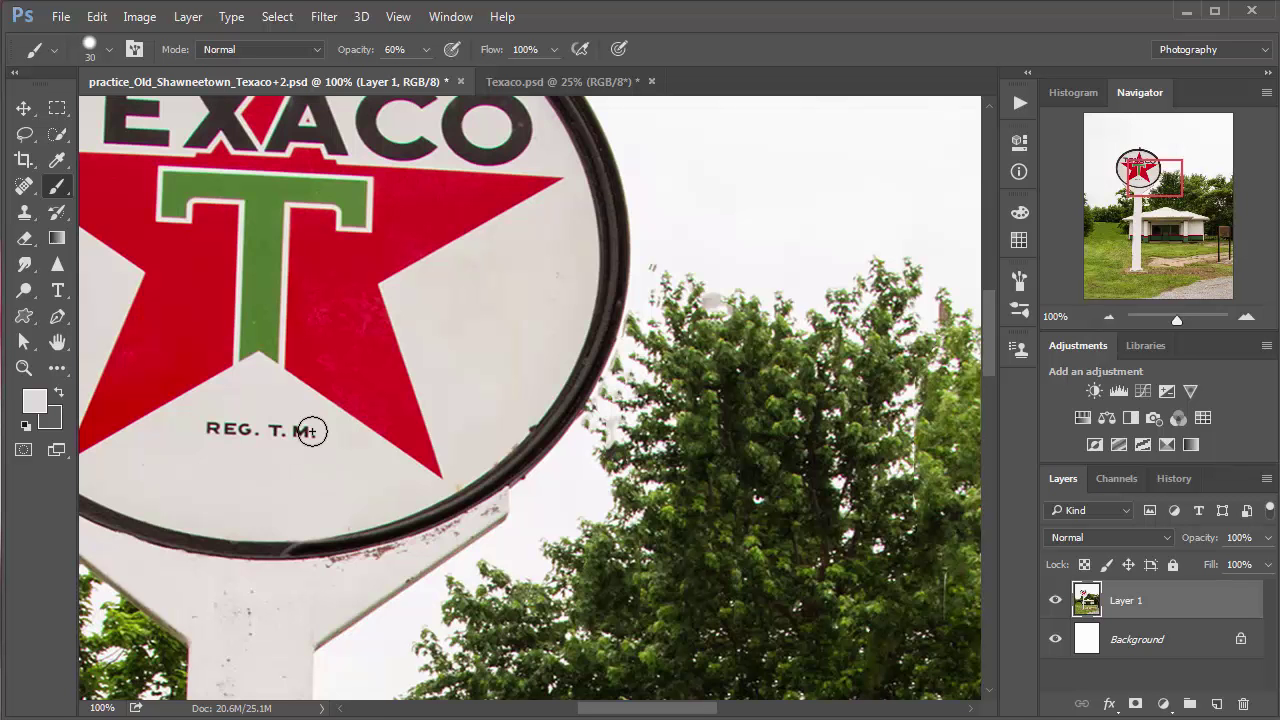
mouse_move(309, 429)
mouse_down()
mouse_move(215, 426)
mouse_move(229, 430)
mouse_up()
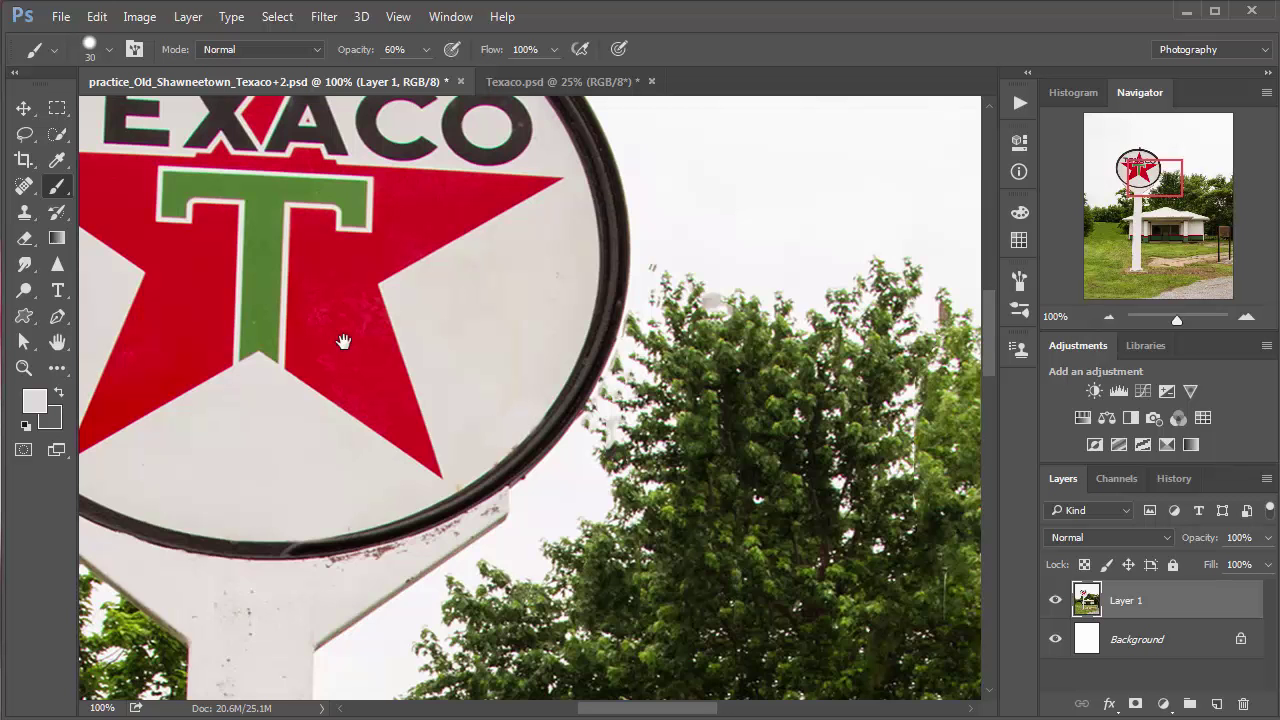
drag(343, 343, 449, 431)
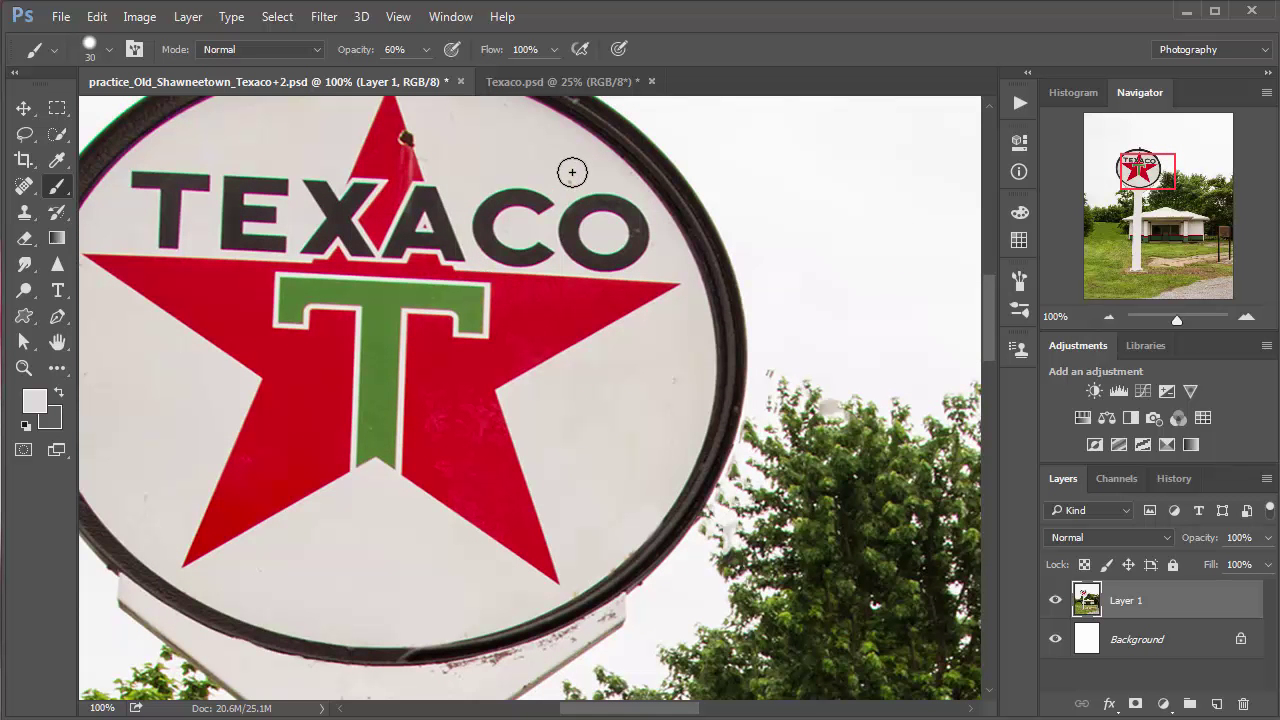
With a 15 px brush in the star's red, repaint the dark blemish on its top point.
alt+click(381, 154)
key(bracketleft)
key(bracketleft)
key(bracketleft)
drag(399, 133, 393, 169)
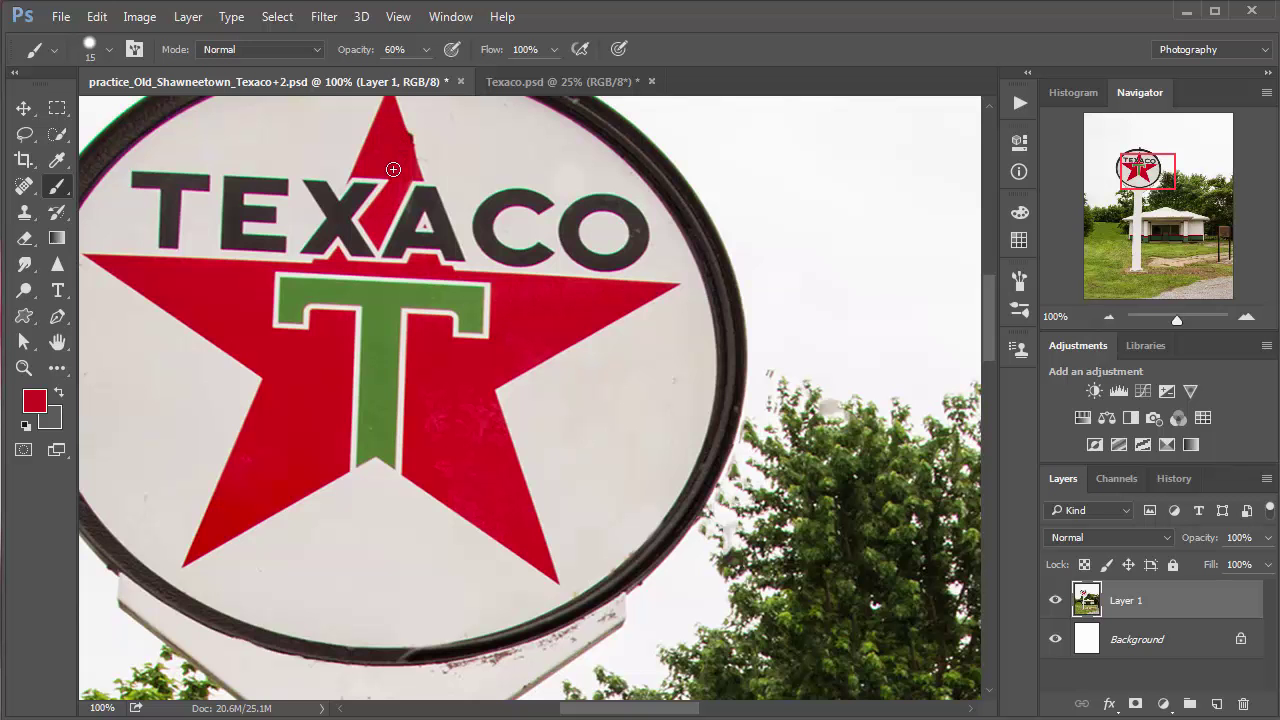
alt+click(428, 125)
drag(234, 237, 474, 275)
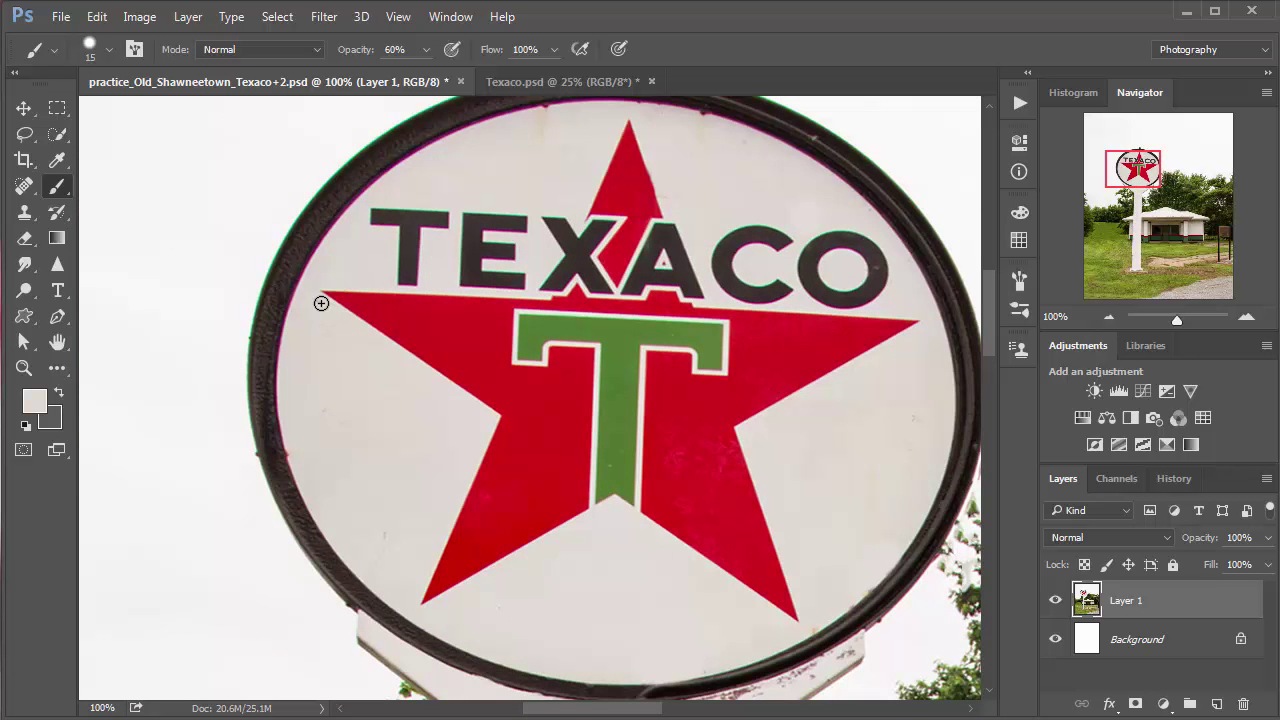
Dab the brush over the blemish on the sign's left rim.
click(254, 454)
scroll(465, 363, down, 8)
scroll(465, 363, left, 8)
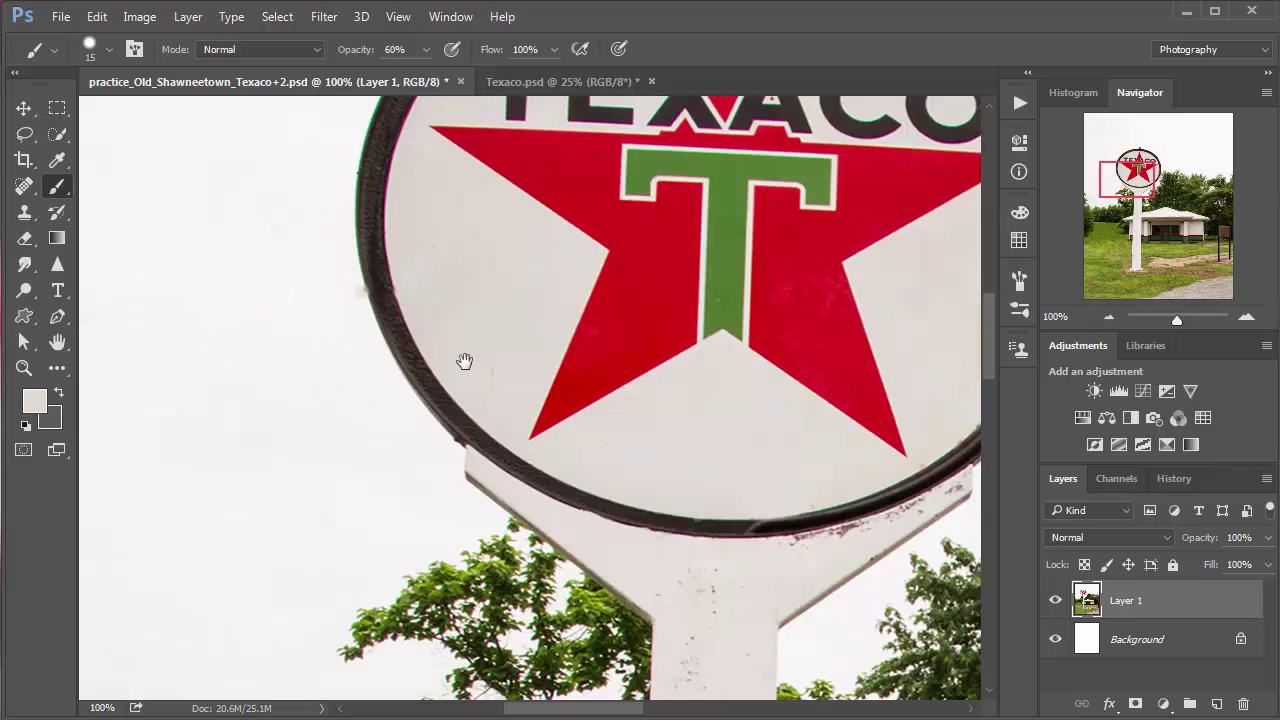
scroll(431, 352, down, 3)
scroll(431, 352, left, 2)
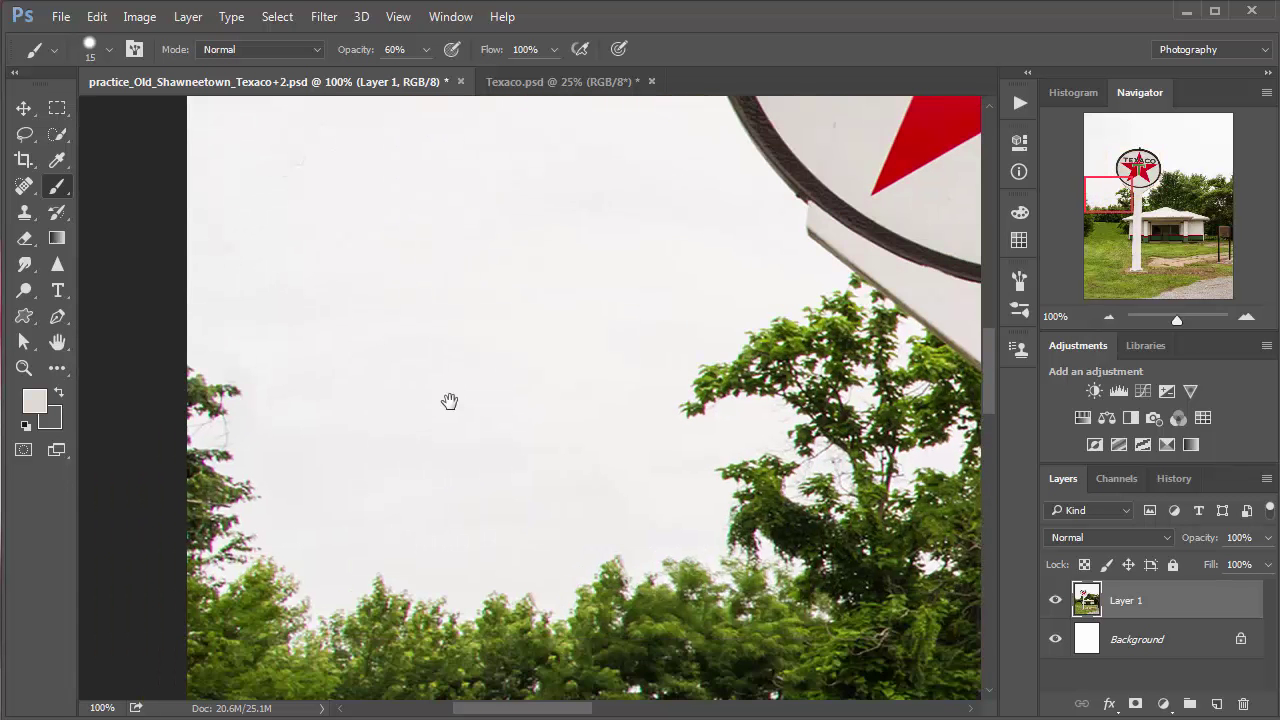
scroll(414, 400, right, 2)
scroll(394, 380, up, 3)
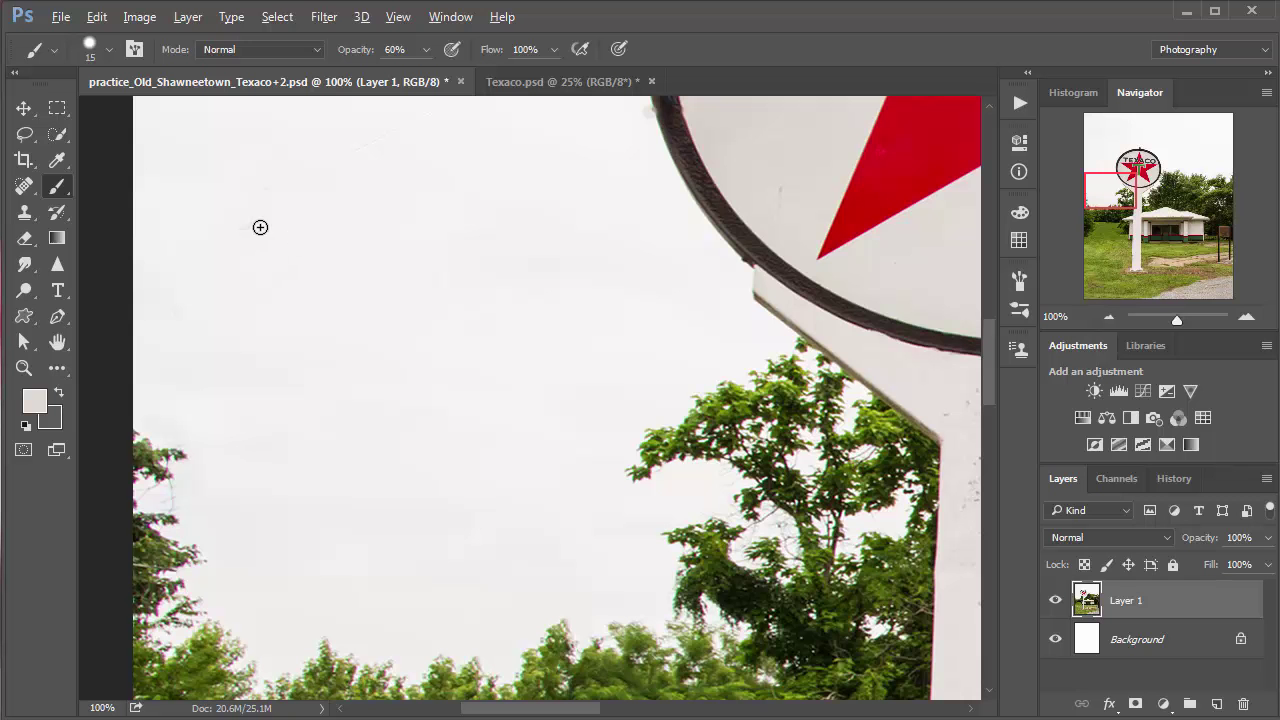
Sample the sky's off-white and bring the view back to the sign.
alt+click(255, 226)
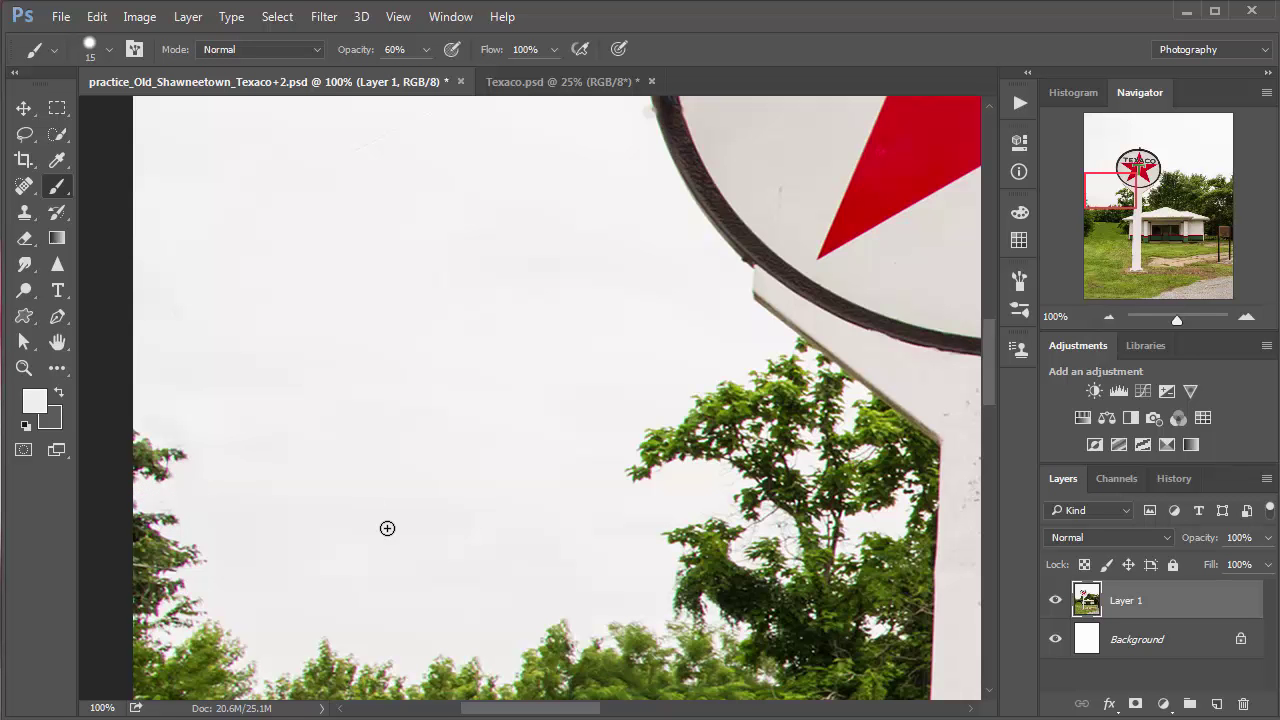
scroll(380, 470, down, 3)
scroll(554, 487, right, 3)
scroll(554, 487, down, 2)
scroll(554, 487, right, 10)
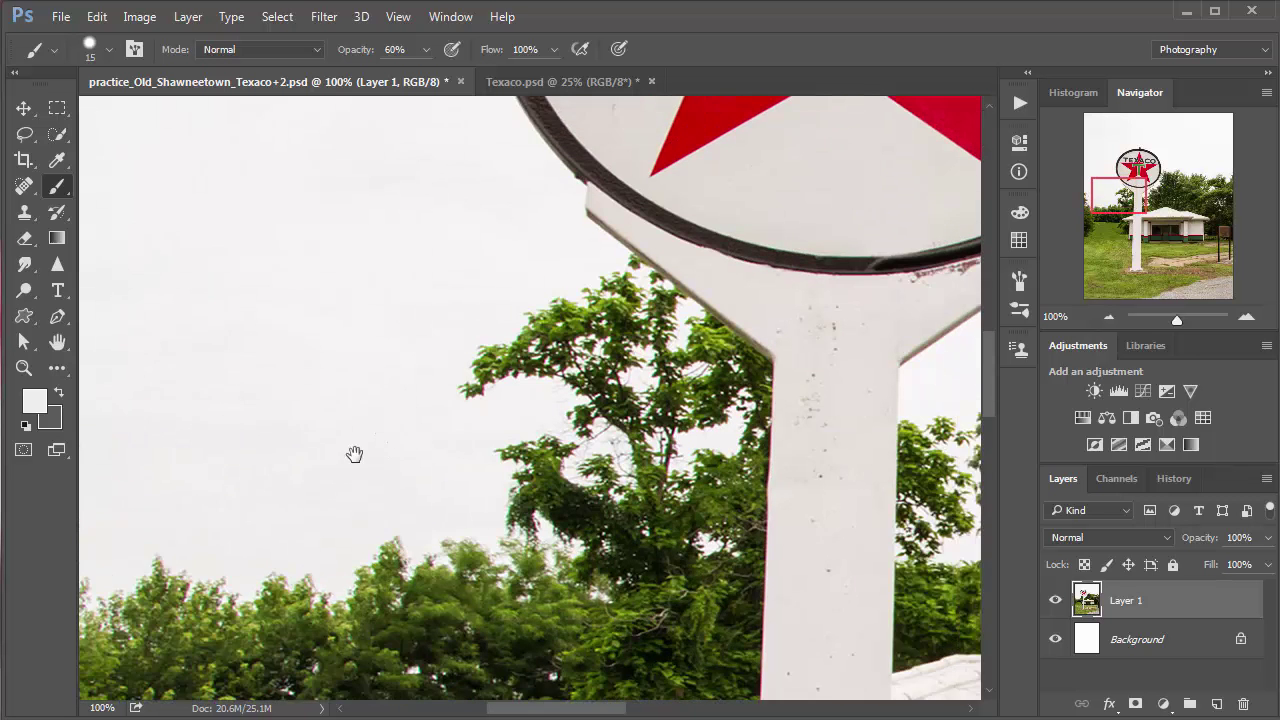
scroll(890, 358, right, 3)
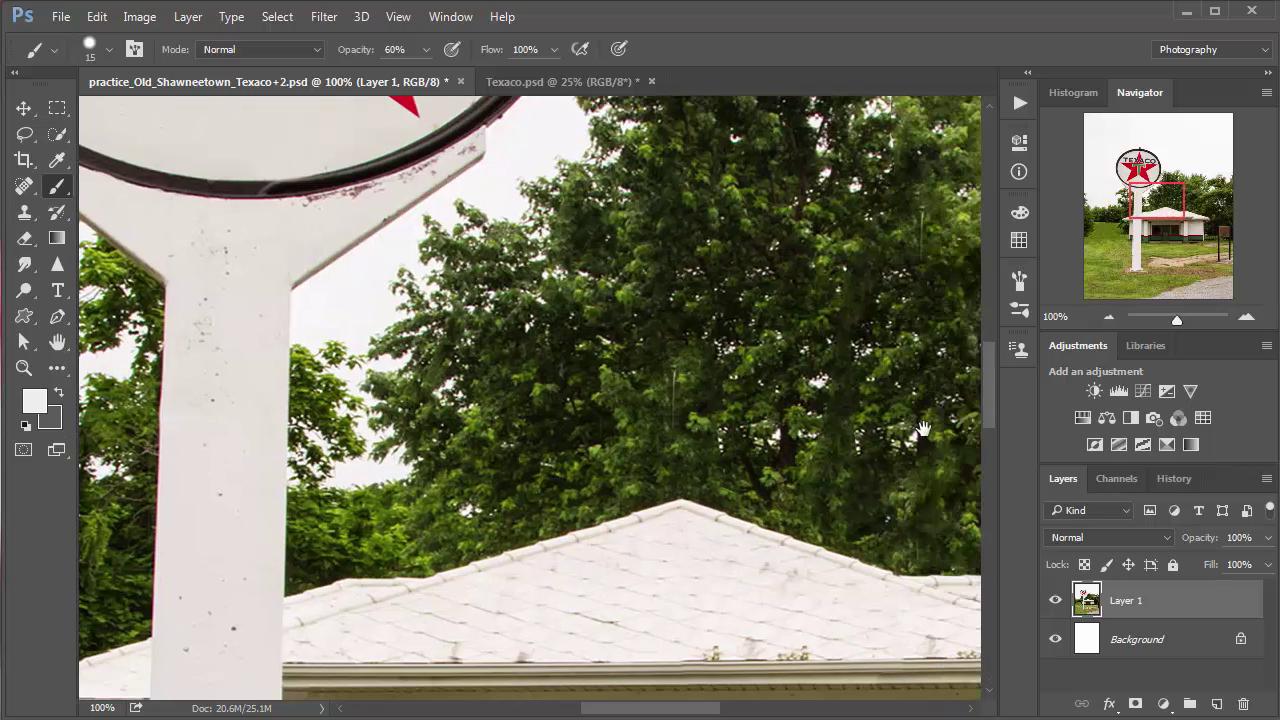
scroll(900, 400, up, 10)
scroll(900, 400, left, 6)
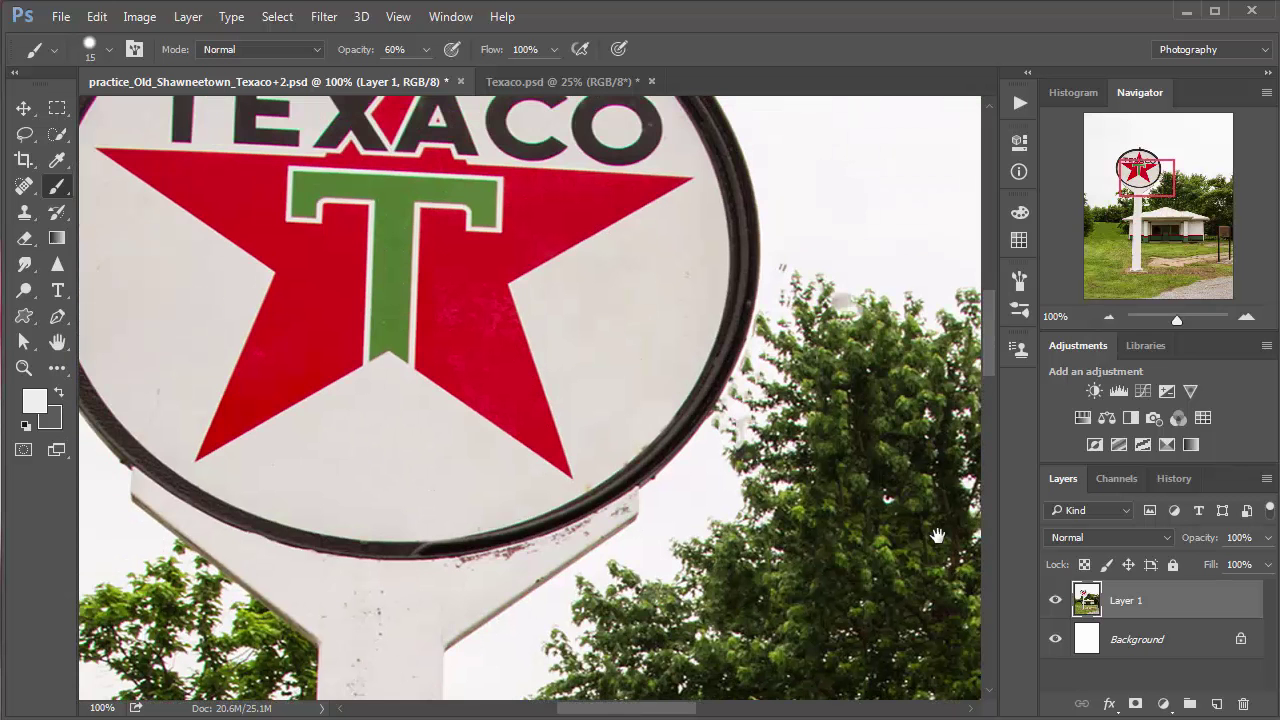